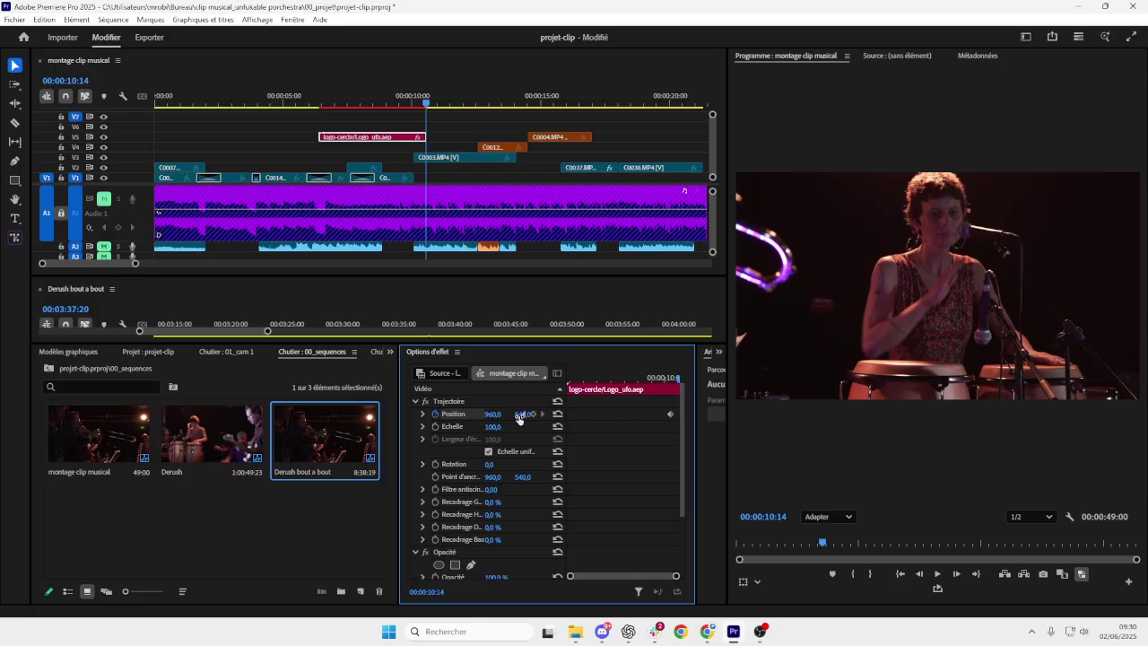
# - Add a Position keyframe at 00:00:10:08 on the logo-cercle/Logo_ufo.aep clip by increasing its vertical value
pyautogui.click(676, 379)
pyautogui.moveTo(677, 381); pyautogui.dragTo(673, 380)
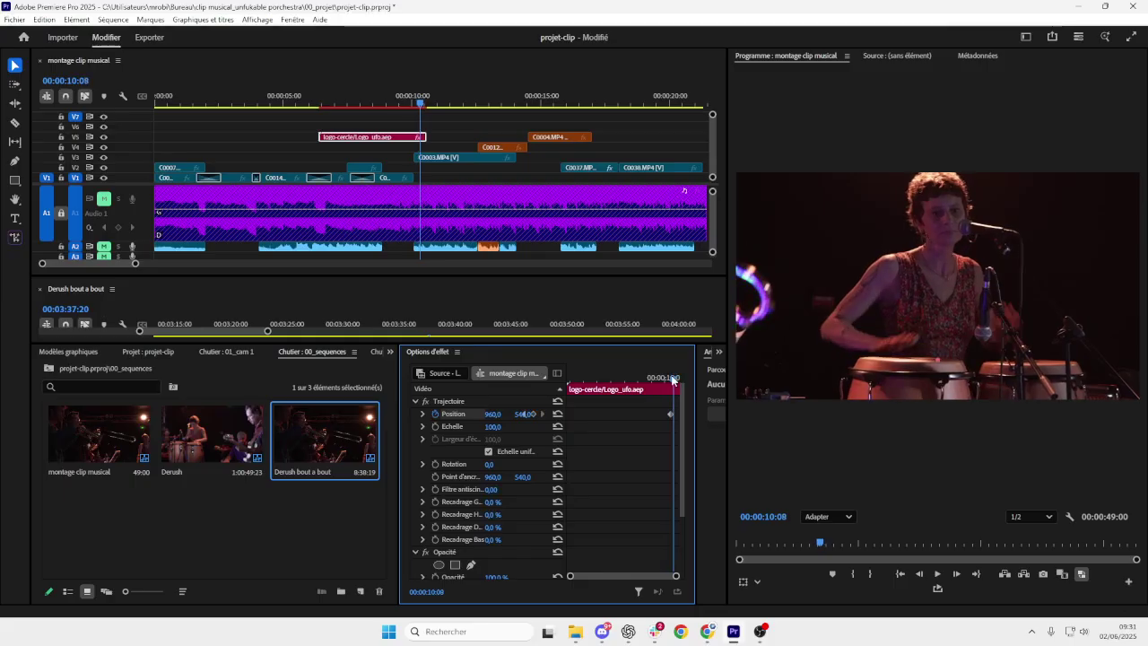
pyautogui.click(525, 413)
pyautogui.moveTo(526, 413); pyautogui.dragTo(525, 414)
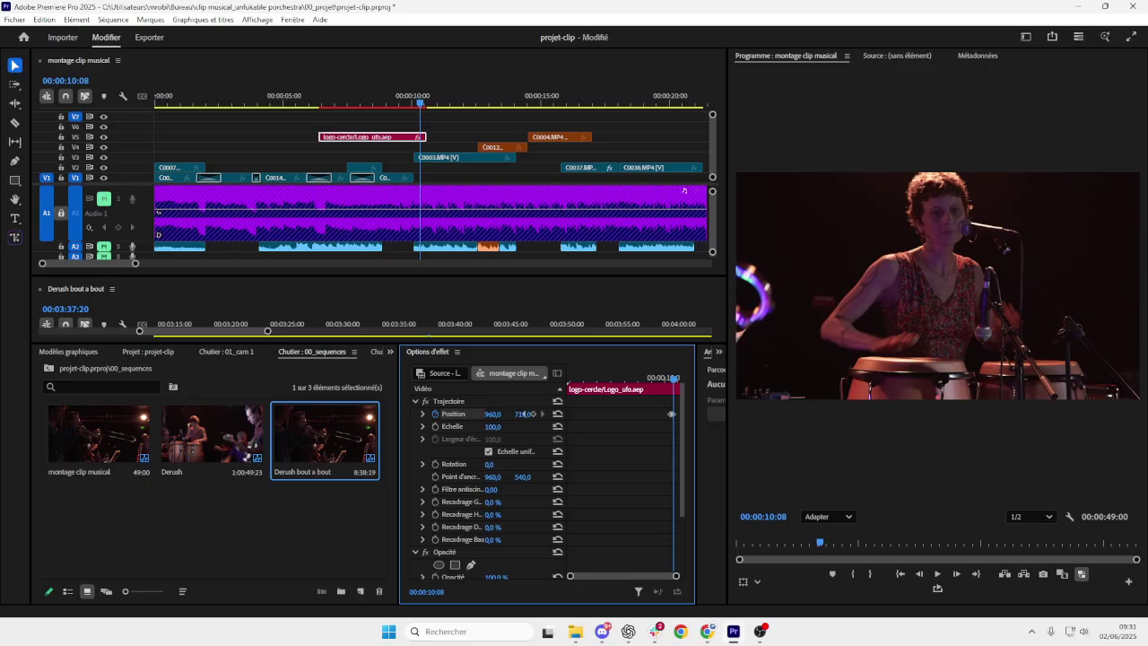
# - Move the first Position keyframe of the logo clip slightly earlier, widening its gap from the second keyframe
pyautogui.moveTo(674, 382); pyautogui.dragTo(663, 416)
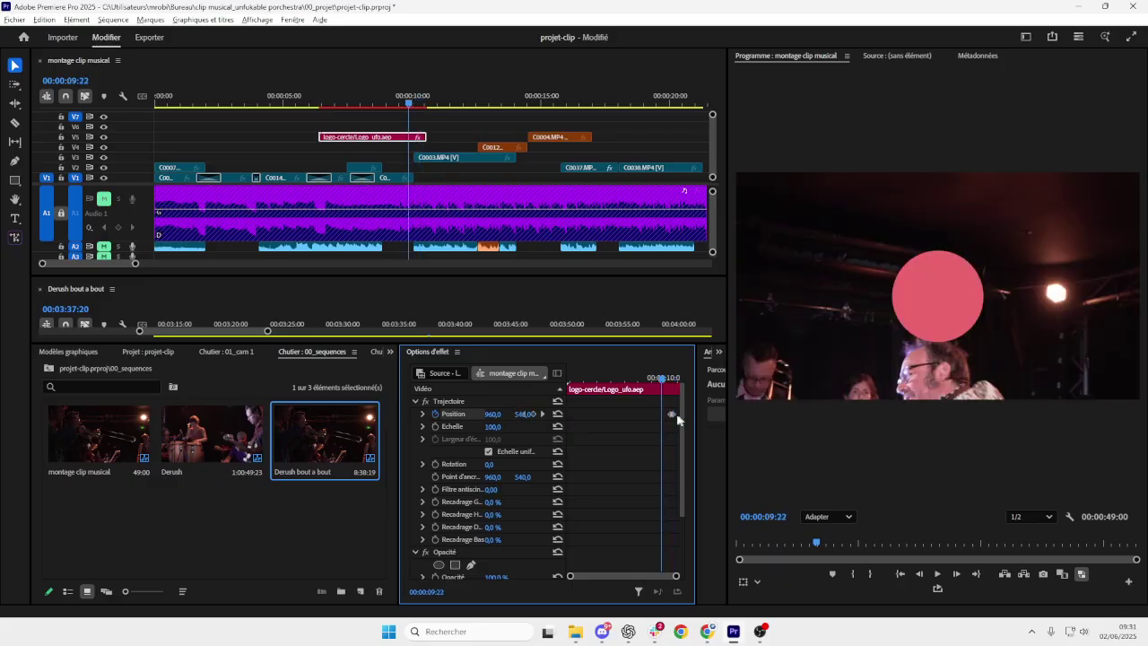
pyautogui.moveTo(570, 575); pyautogui.dragTo(662, 575)
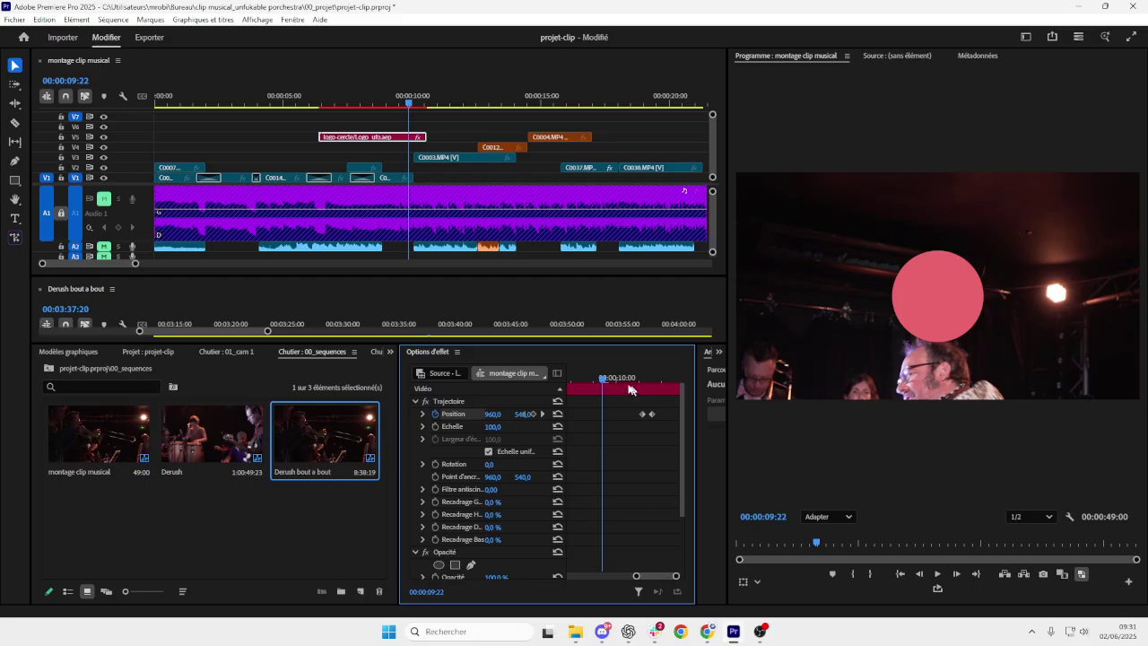
pyautogui.moveTo(604, 381)
pyautogui.mouseDown()
pyautogui.moveTo(652, 388)
pyautogui.moveTo(631, 384)
pyautogui.moveTo(634, 414)
pyautogui.moveTo(619, 378)
pyautogui.moveTo(644, 395)
pyautogui.moveTo(620, 395)
pyautogui.moveTo(646, 396)
pyautogui.moveTo(606, 405)
pyautogui.moveTo(658, 403)
pyautogui.moveTo(600, 400)
pyautogui.mouseUp()
pyautogui.scroll(-2, 574, 444)
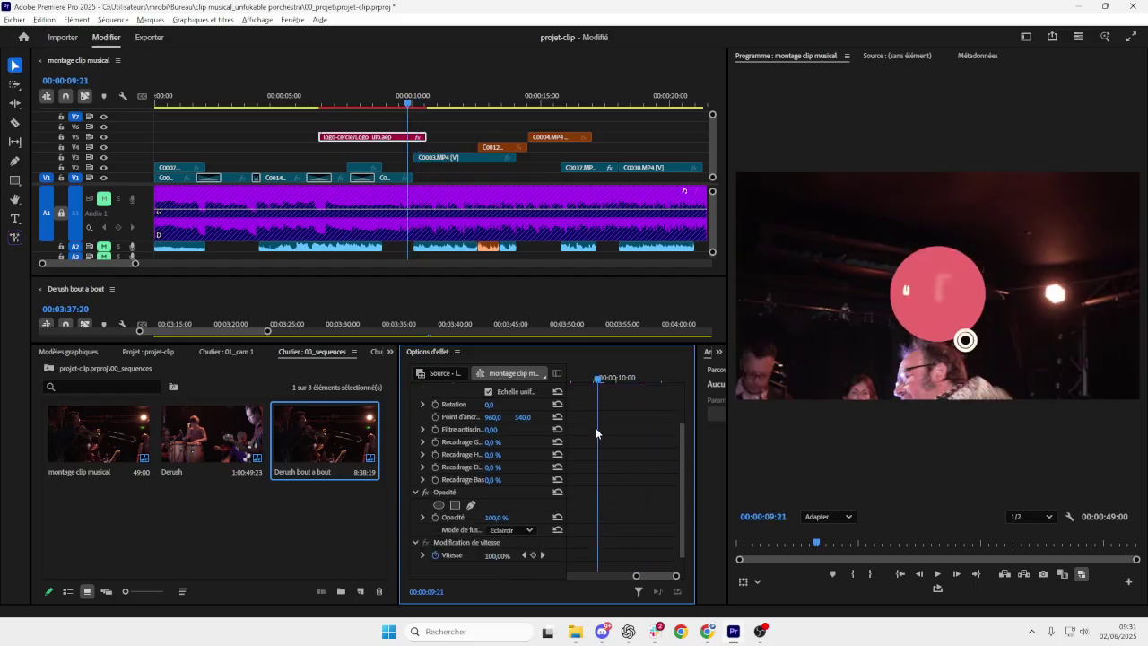
pyautogui.scroll(1, 566, 453)
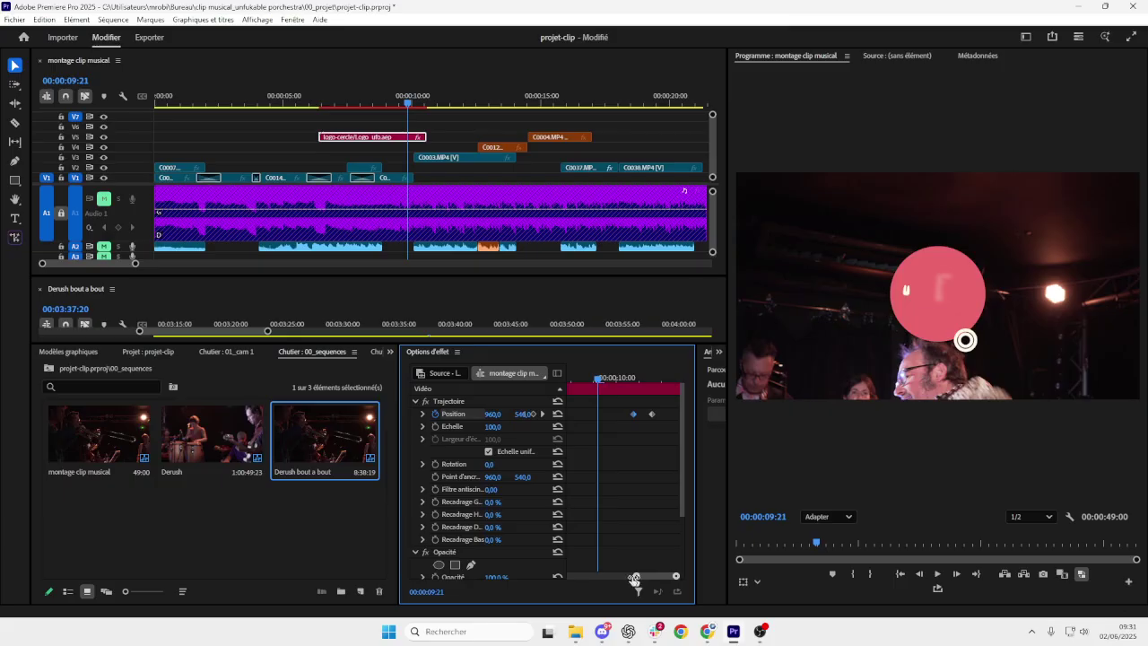
pyautogui.moveTo(635, 576); pyautogui.dragTo(545, 578)
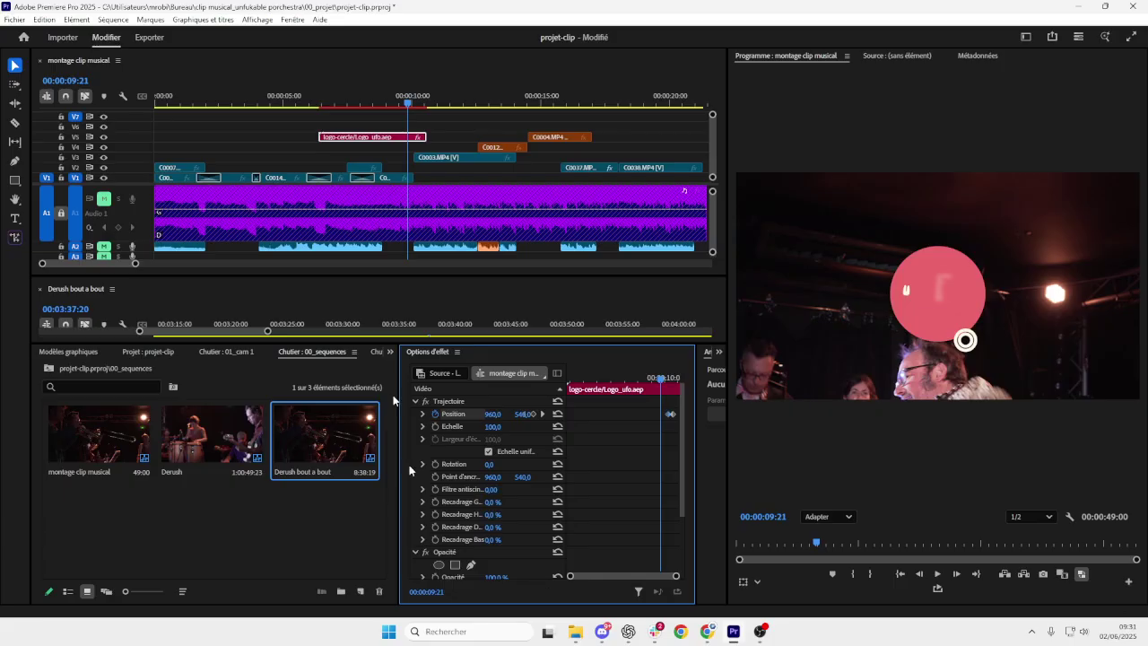
pyautogui.moveTo(662, 378)
pyautogui.mouseDown()
pyautogui.moveTo(619, 381)
pyautogui.moveTo(672, 389)
pyautogui.moveTo(625, 391)
pyautogui.moveTo(653, 387)
pyautogui.mouseUp()
# - Play the montage around 00:00:31:12 to examine the zoom transition between the Video 2 clips
pyautogui.scroll(-2, 453, 188)
pyautogui.moveTo(547, 106)
pyautogui.mouseDown()
pyautogui.moveTo(594, 108)
pyautogui.moveTo(565, 108)
pyautogui.mouseUp()
pyautogui.press('space')
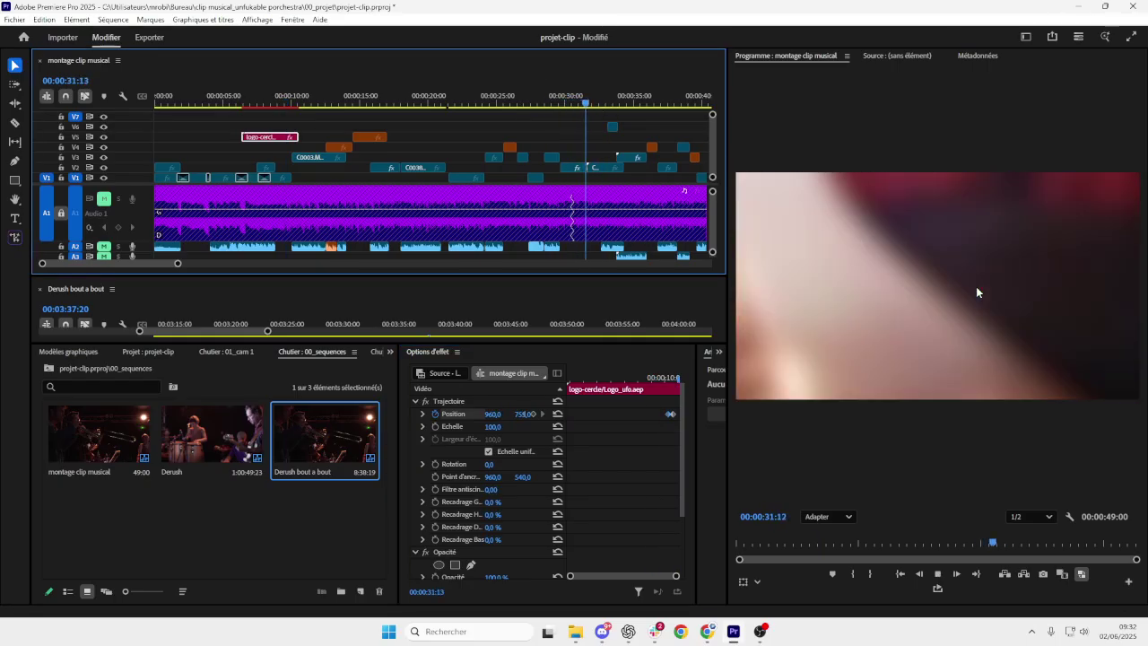
pyautogui.press('space')
pyautogui.moveTo(609, 105); pyautogui.dragTo(585, 105)
pyautogui.press('space')
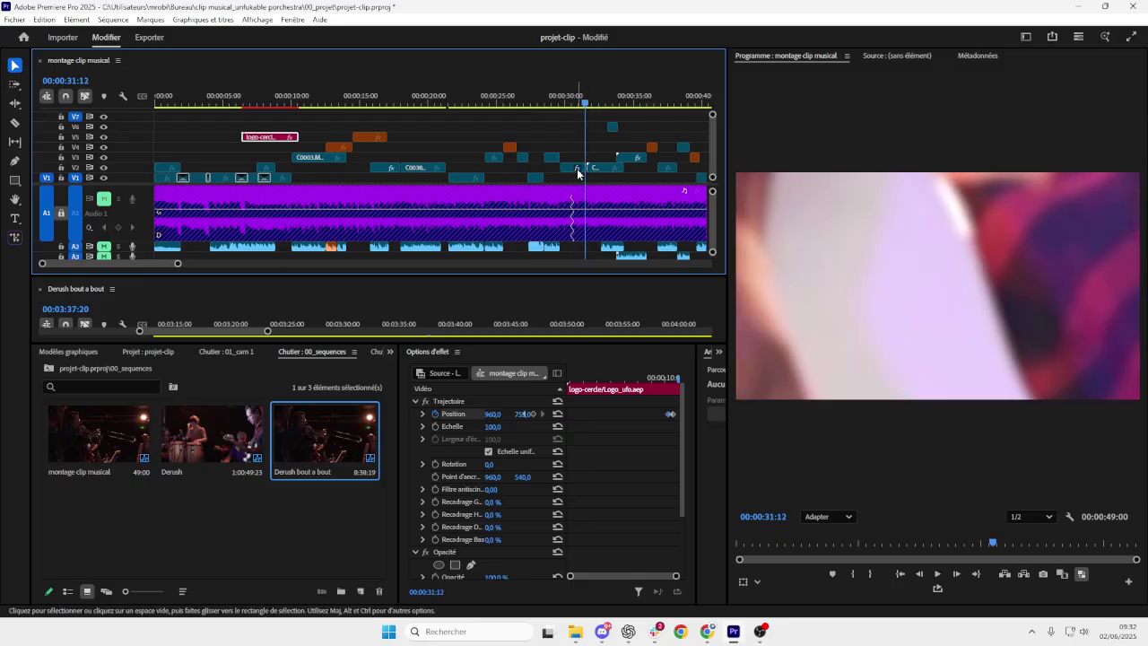
# - Select the C0007.MP4 clip before the transition and highlight its Echelle keyframes for inspection
pyautogui.click(577, 169)
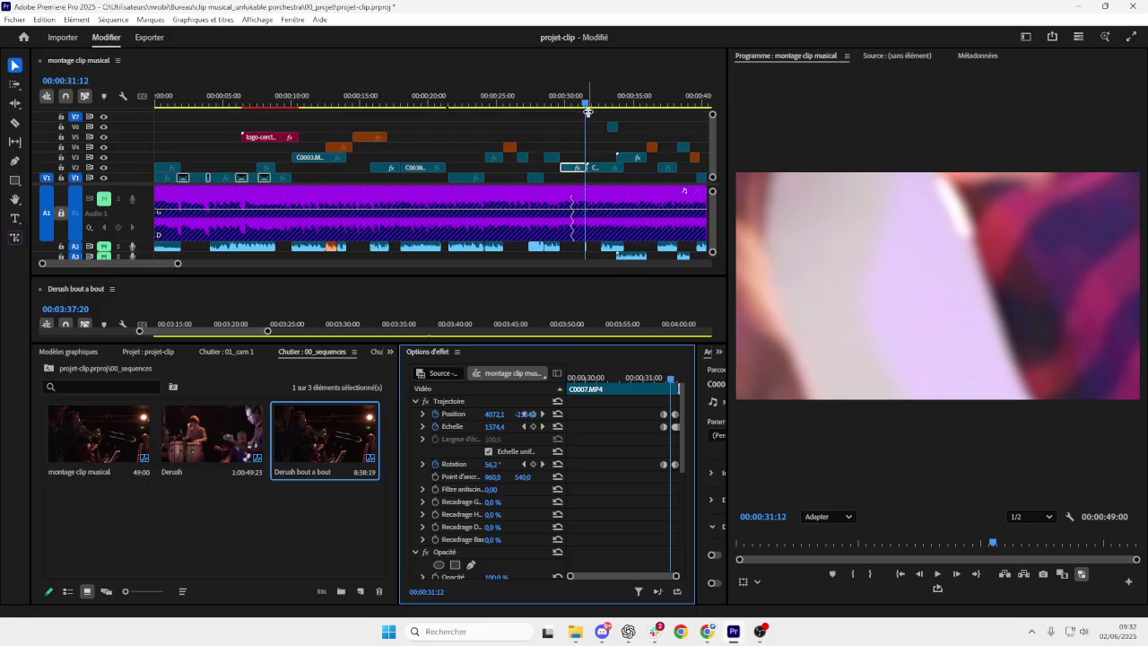
pyautogui.moveTo(585, 104); pyautogui.dragTo(587, 105)
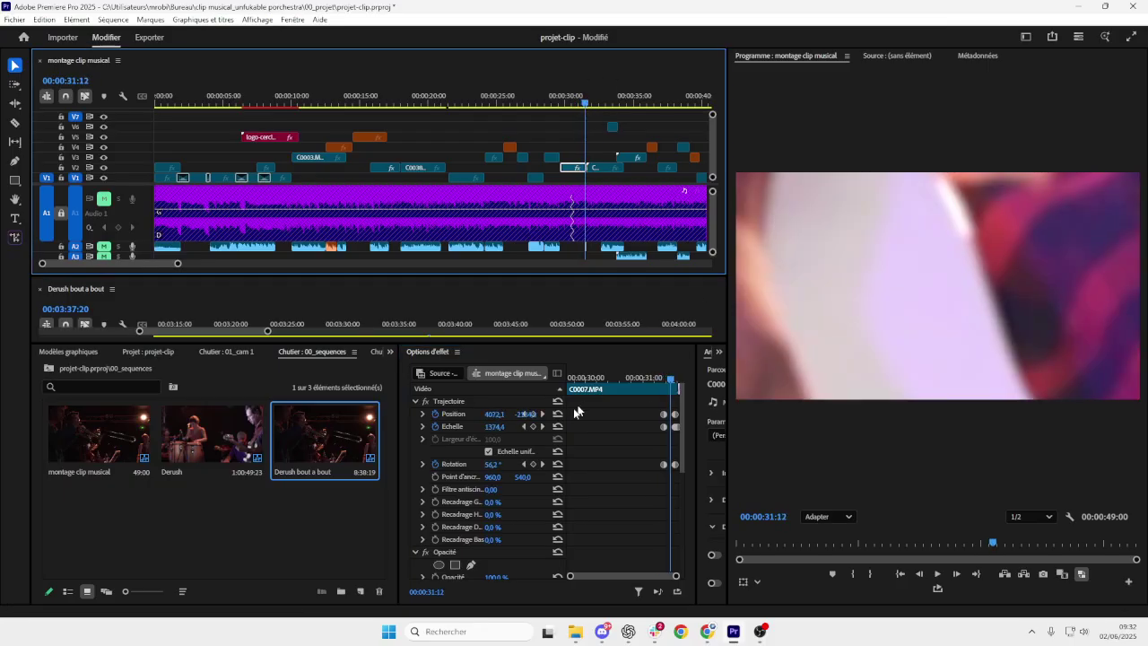
pyautogui.click(455, 426)
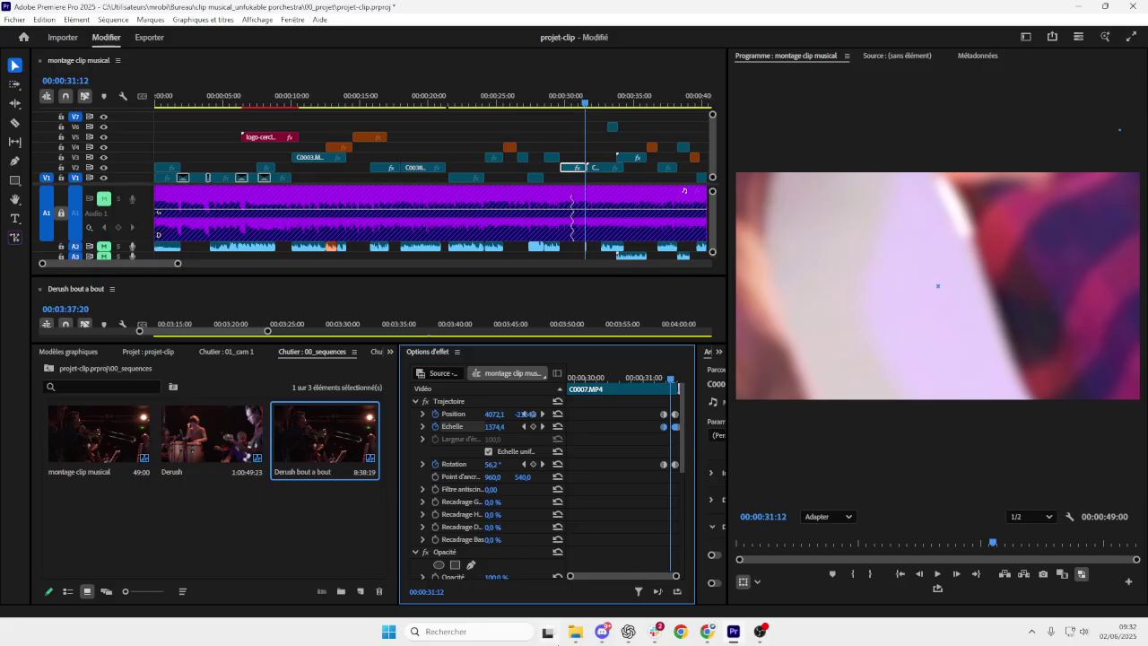
pyautogui.click(602, 633)
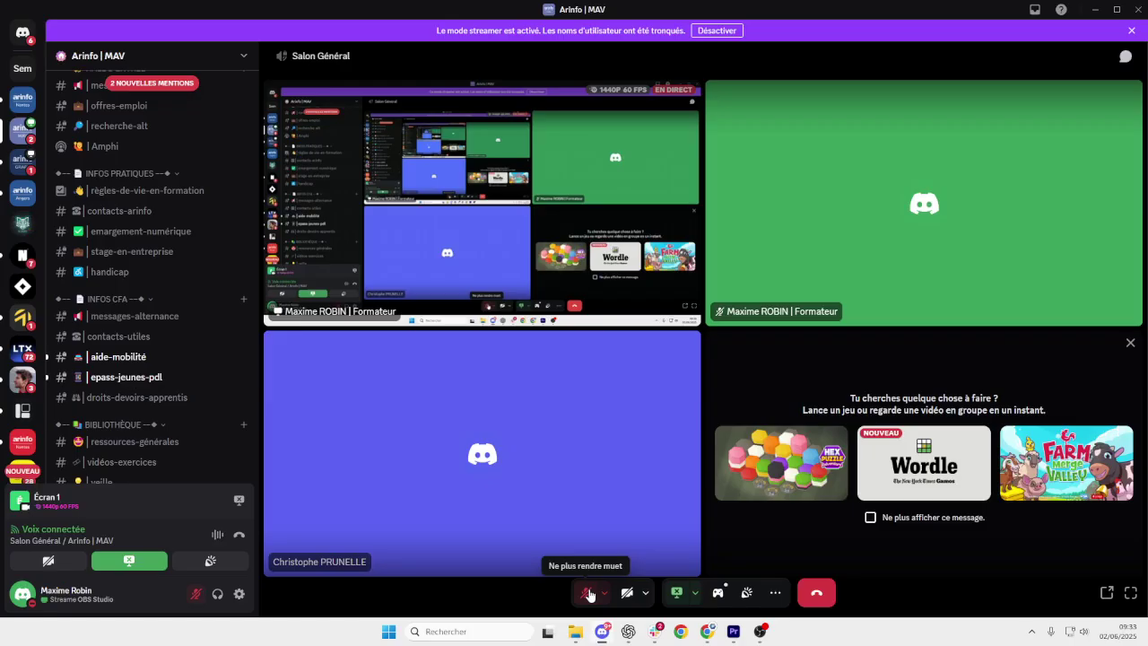
pyautogui.click(735, 632)
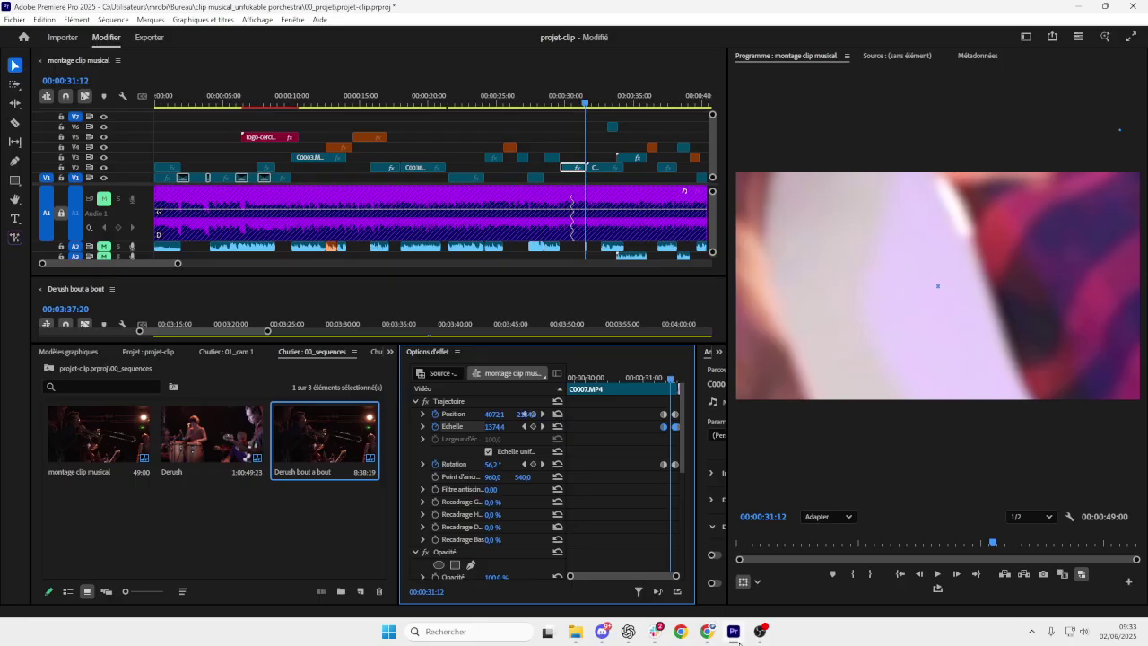
pyautogui.click(599, 633)
pyautogui.hotkey('alt', 'Tab')
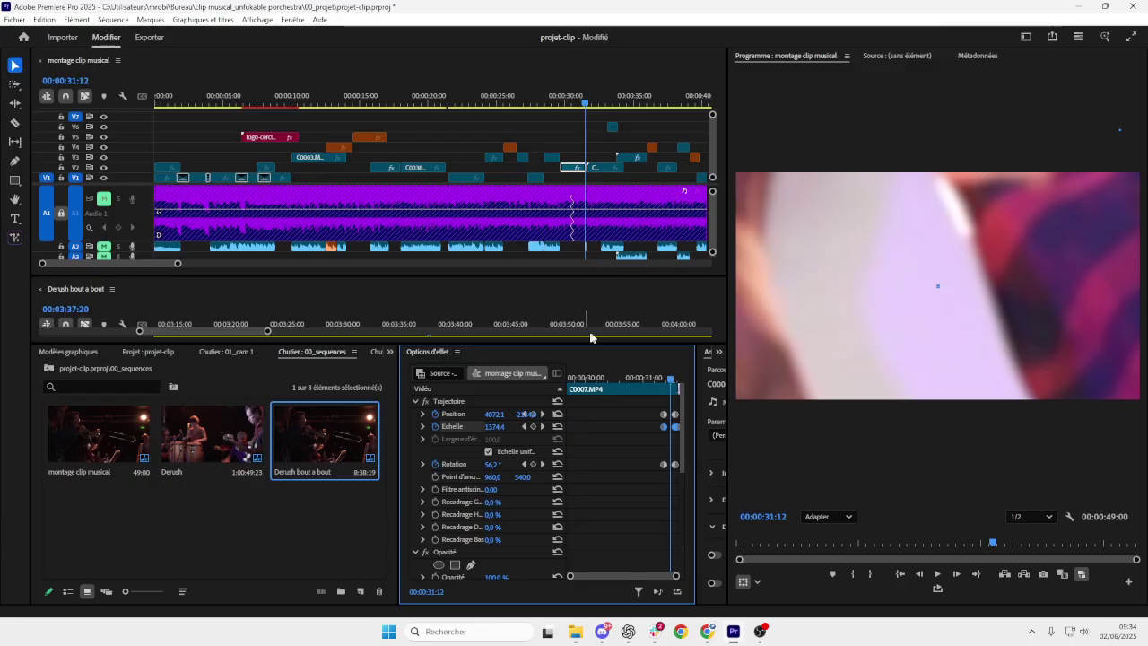
# - Move the first Flou keyframe of the Gaussian blur on C0007.MP4 earlier and play back the transition
pyautogui.click(584, 104)
pyautogui.moveTo(584, 104); pyautogui.dragTo(585, 104)
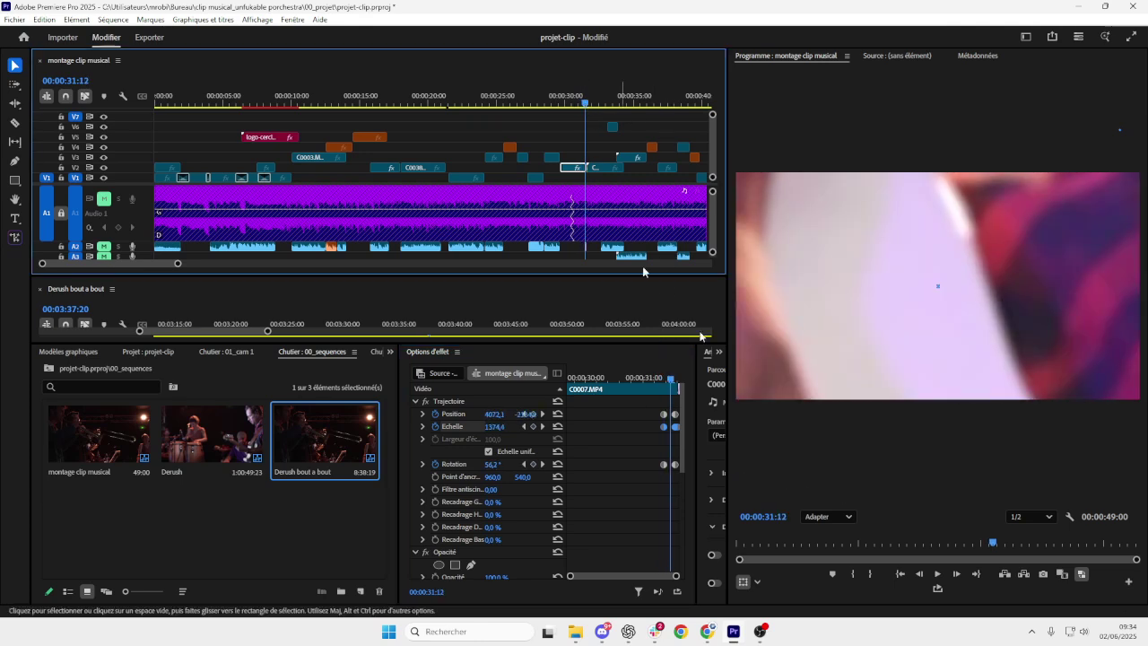
pyautogui.moveTo(671, 381); pyautogui.dragTo(676, 385)
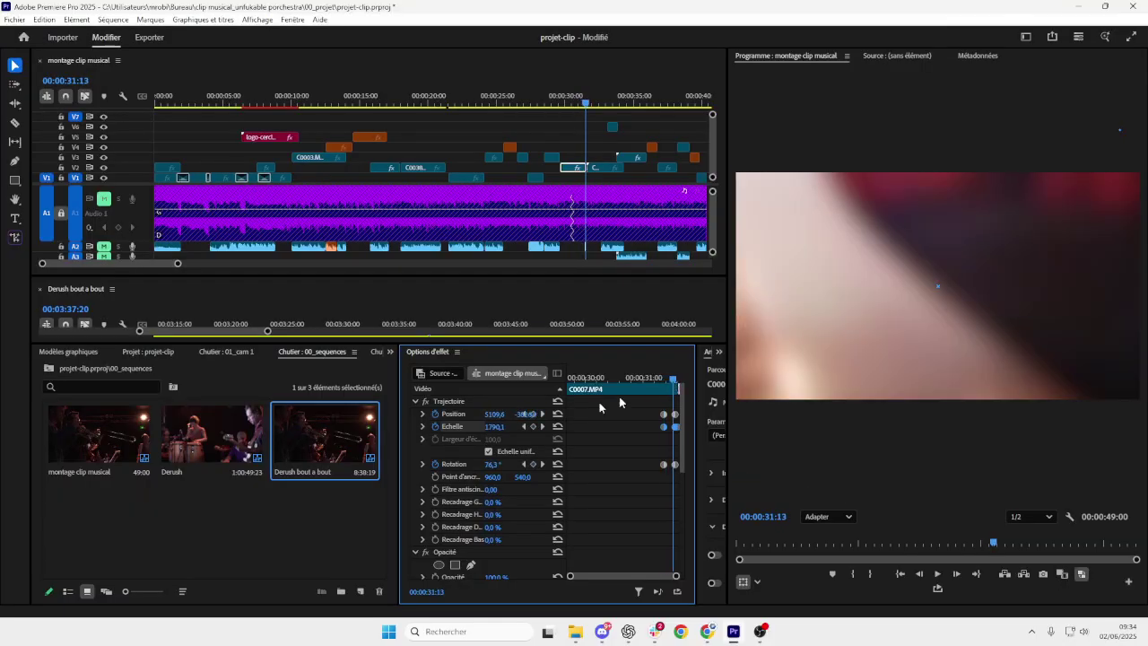
pyautogui.scroll(-3, 495, 503)
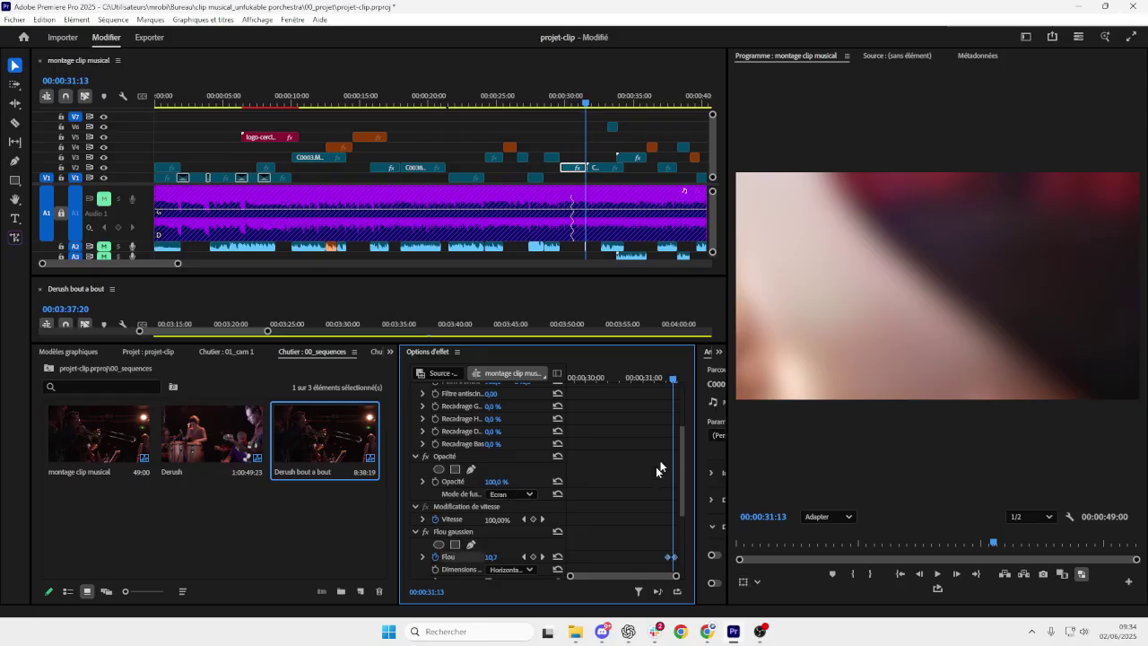
pyautogui.moveTo(675, 377); pyautogui.dragTo(665, 386)
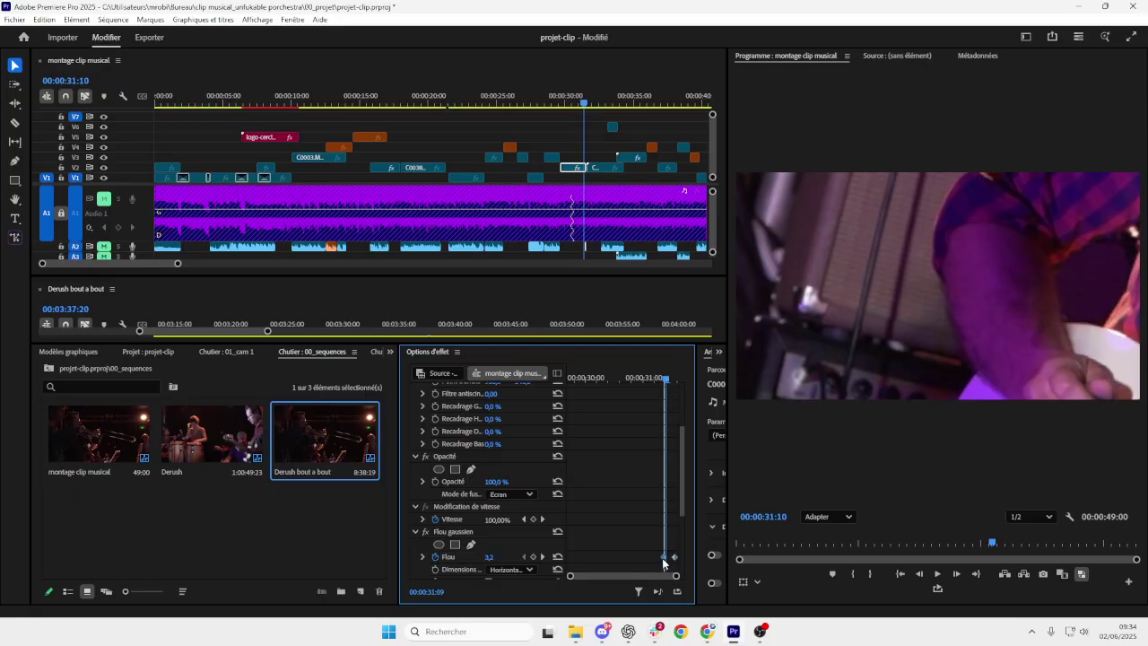
pyautogui.moveTo(665, 380); pyautogui.dragTo(633, 383)
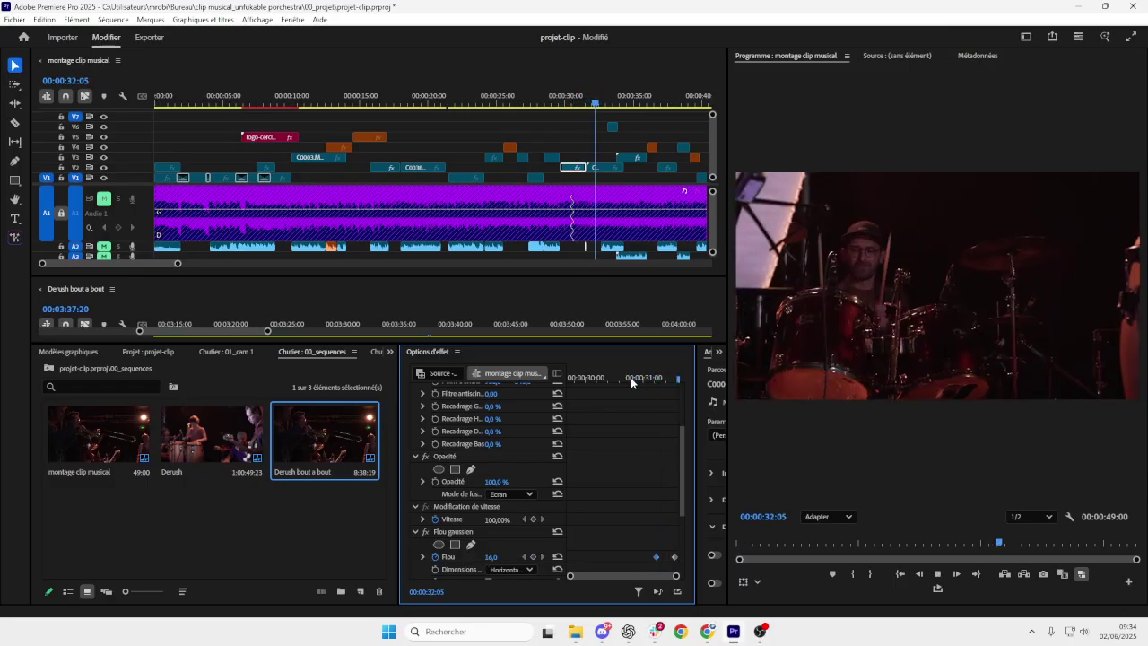
pyautogui.press('space')
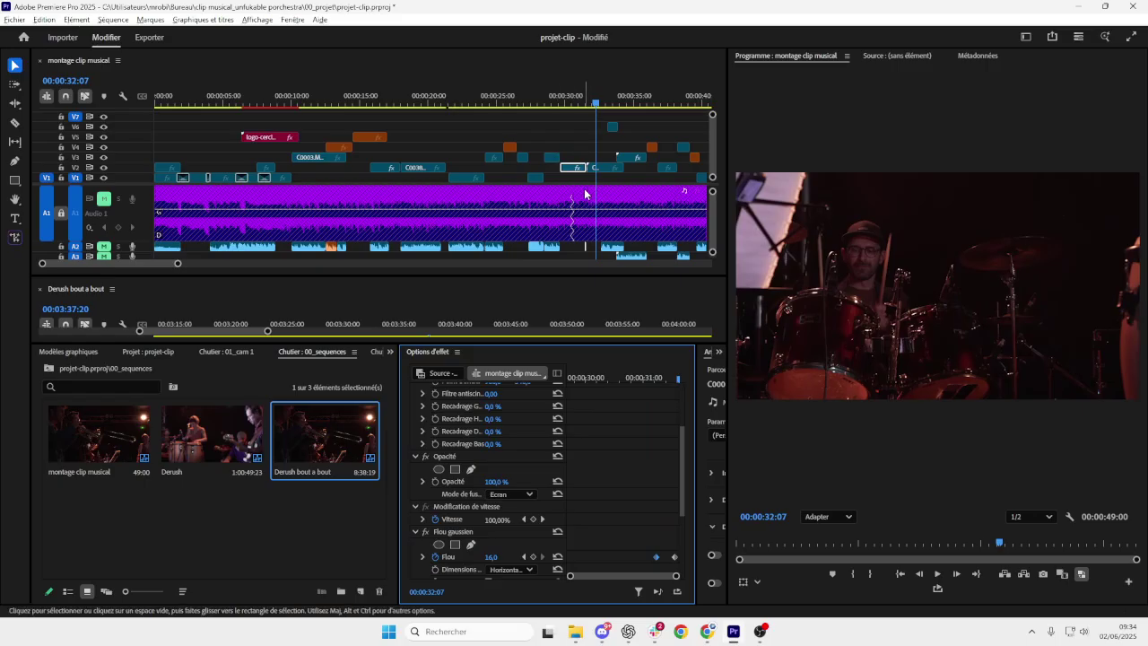
# - Scrub back through the montage to 00:00:17:05 and examine the C0037.MP4 clip on Video 2
pyautogui.scroll(-5, 588, 193)
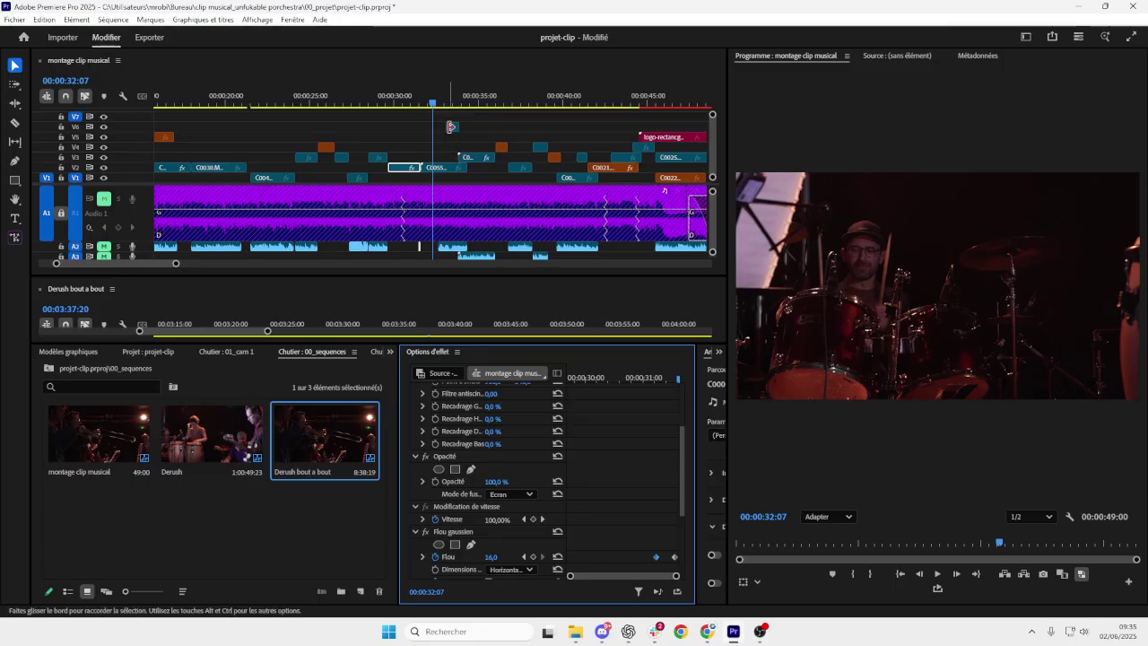
pyautogui.moveTo(400, 103); pyautogui.dragTo(352, 177)
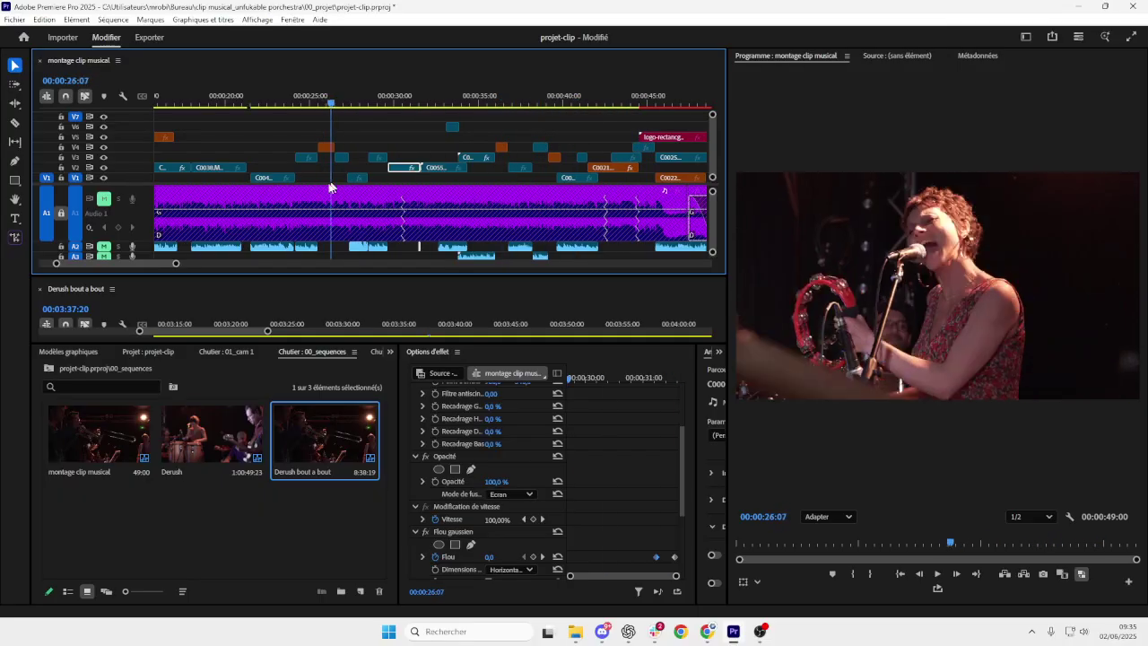
pyautogui.moveTo(273, 196); pyautogui.dragTo(177, 185)
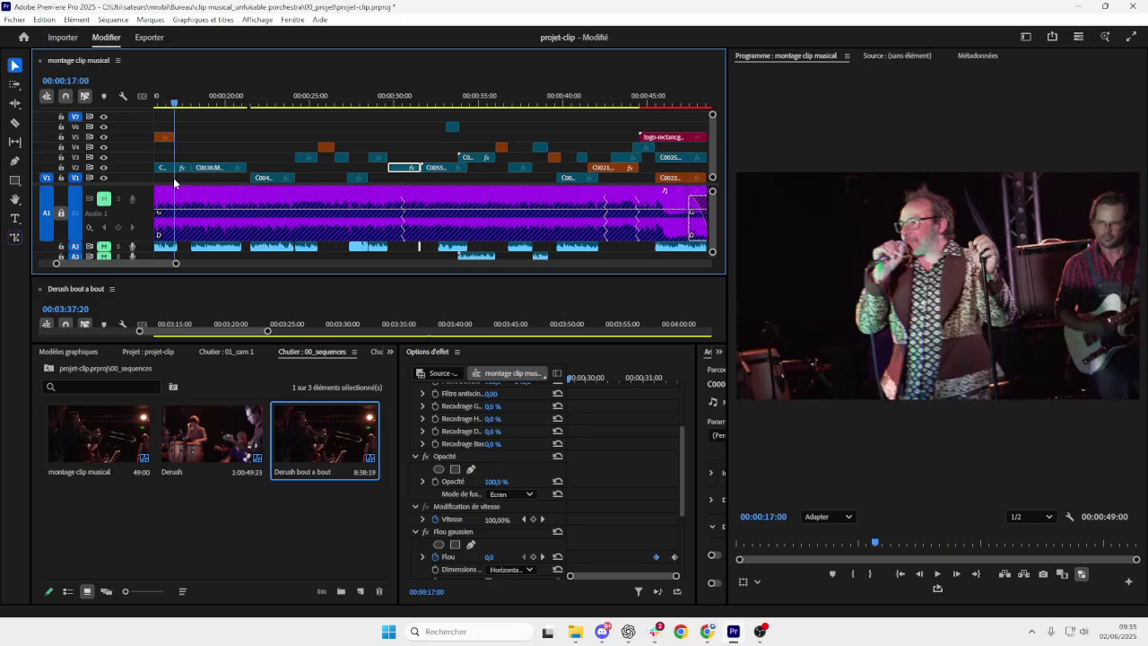
pyautogui.scroll(1, 179, 188)
pyautogui.scroll(2, 189, 174)
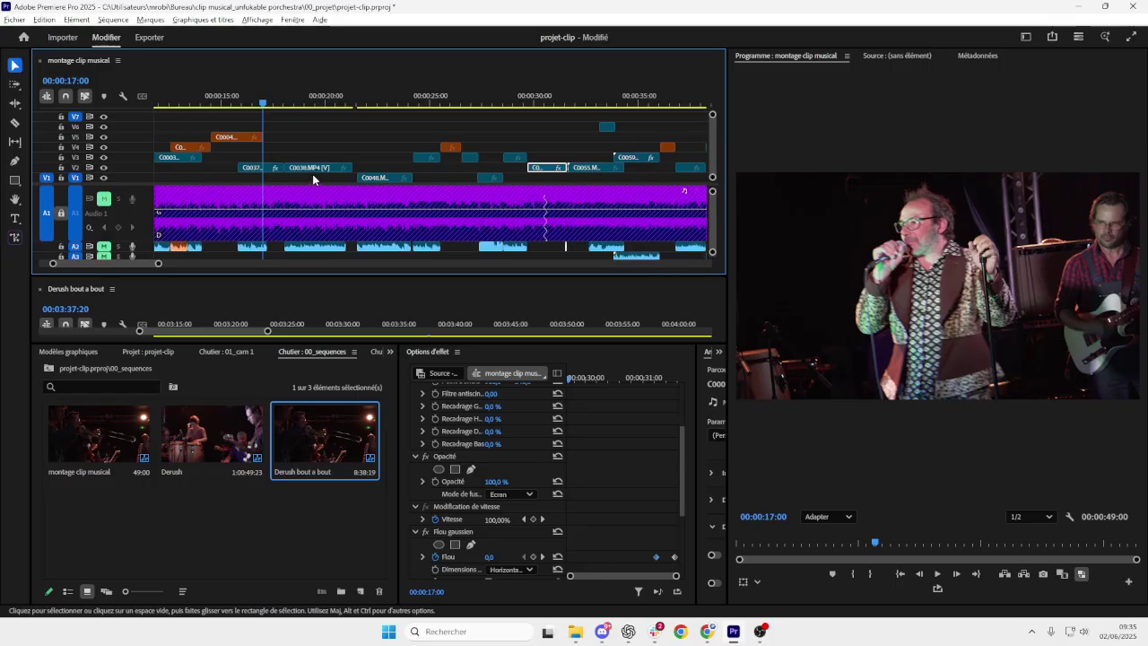
pyautogui.click(249, 105)
pyautogui.moveTo(248, 104); pyautogui.dragTo(251, 105)
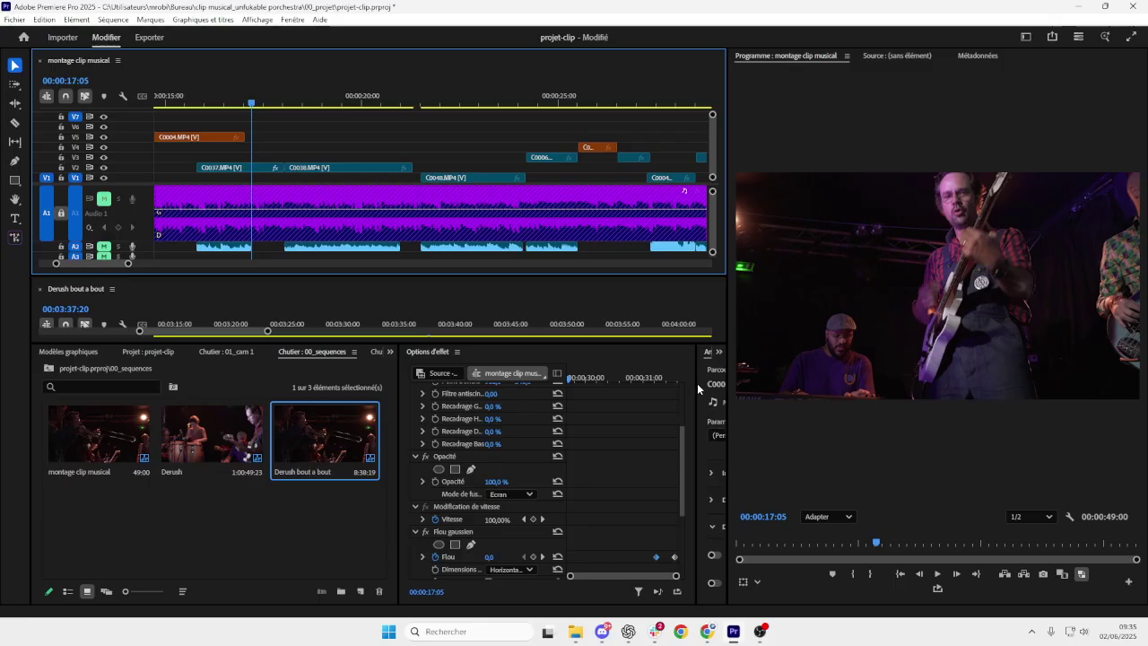
# - Widen the essential audio enhancement panel and shift the effect options panel over the project bin's space
pyautogui.moveTo(697, 384); pyautogui.dragTo(584, 384)
pyautogui.moveTo(400, 388); pyautogui.dragTo(339, 388)
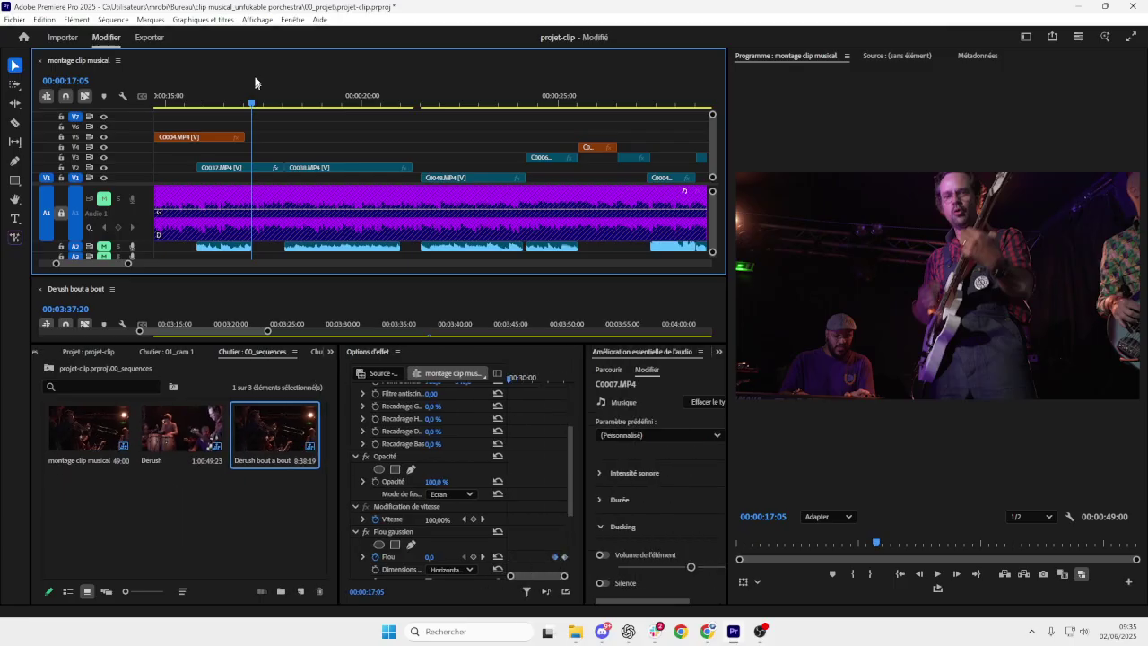
# - Select the C0037.MP4 clip and enlarge the video tracks until its speed curve shows on Video 2
pyautogui.click(269, 169)
pyautogui.moveTo(261, 102)
pyautogui.mouseDown()
pyautogui.moveTo(249, 102)
pyautogui.moveTo(270, 105)
pyautogui.moveTo(241, 103)
pyautogui.mouseUp()
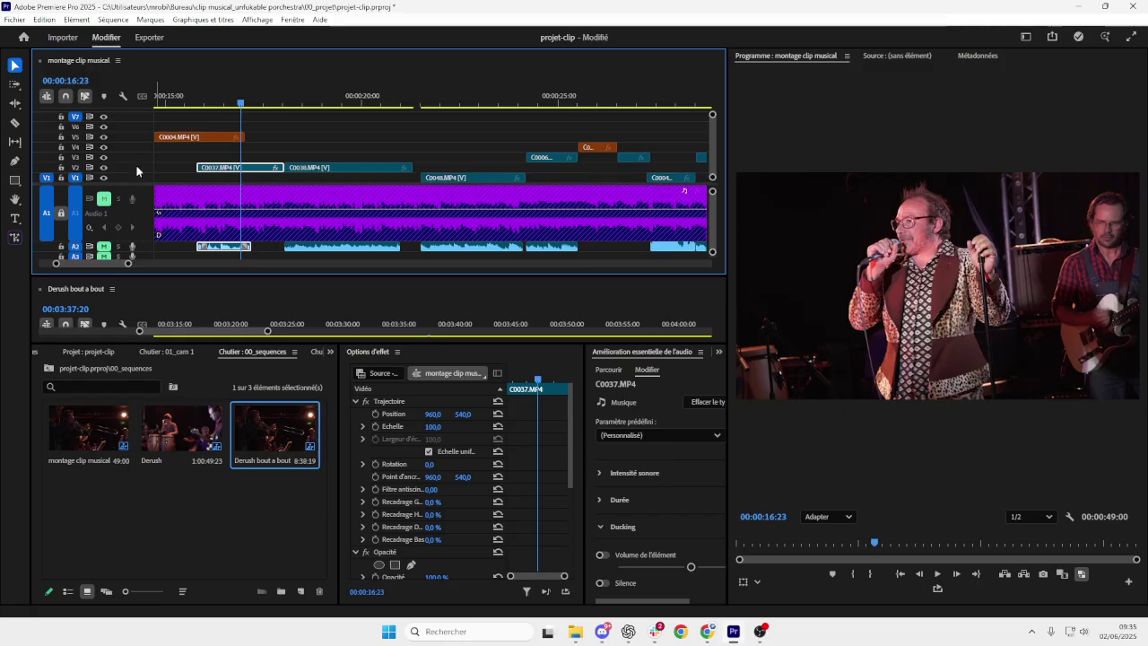
pyautogui.moveTo(713, 117); pyautogui.dragTo(713, 124)
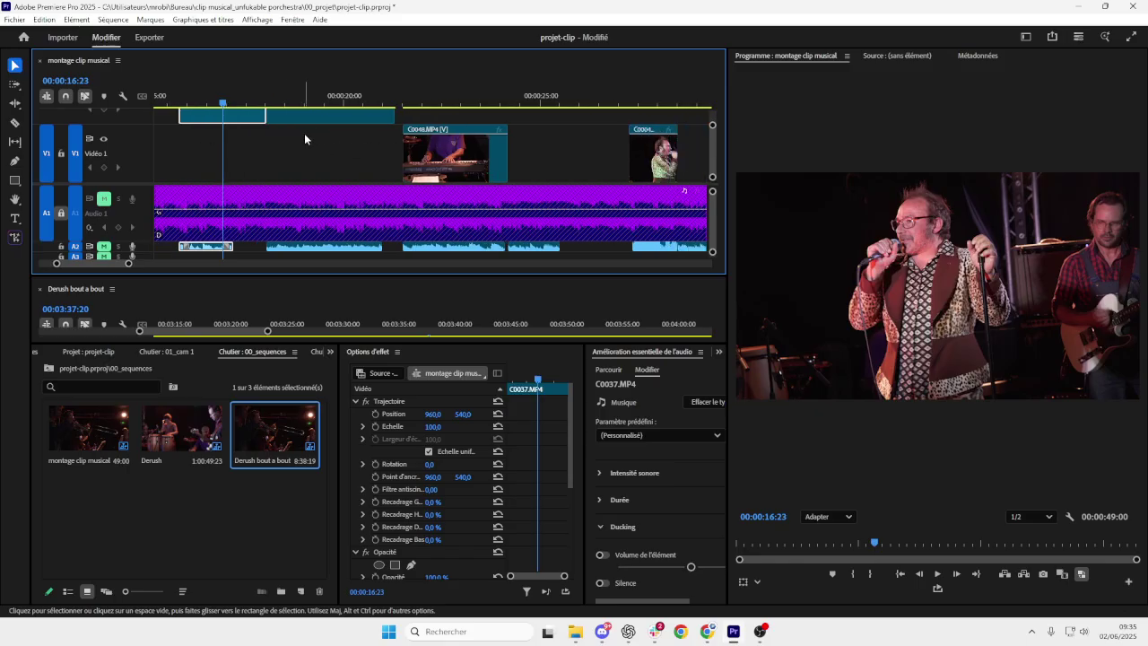
pyautogui.scroll(3, 304, 139)
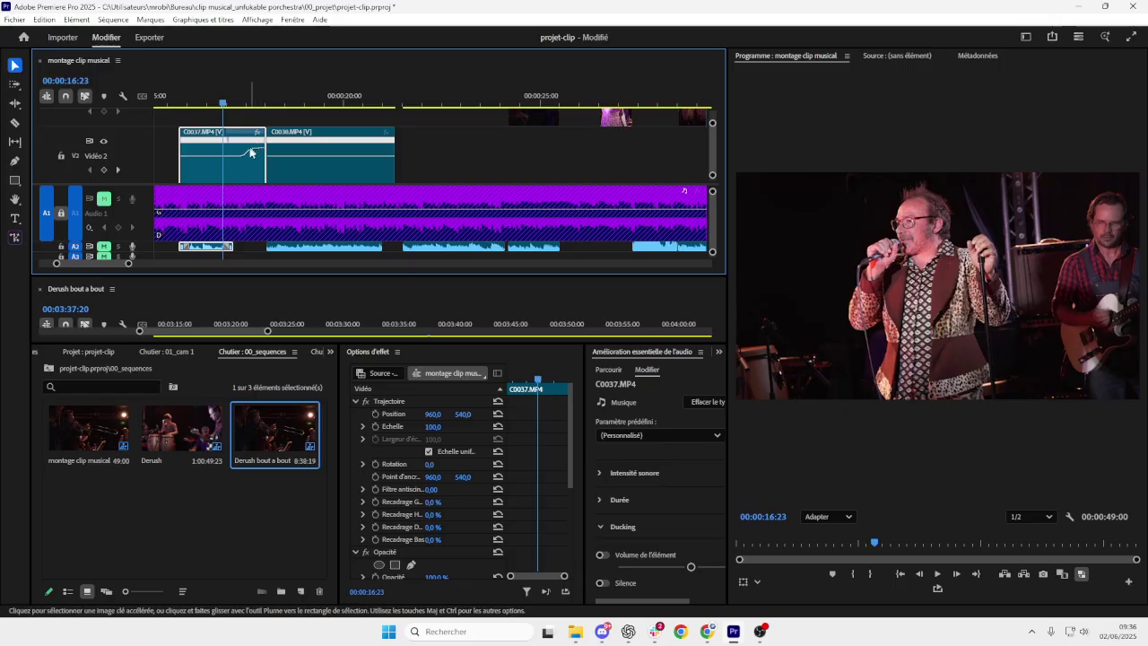
# - Play C0037.MP4 from its start through the cut to C0038.MP4 to review the speed ramp
pyautogui.moveTo(223, 102); pyautogui.dragTo(175, 107)
pyautogui.press('space')
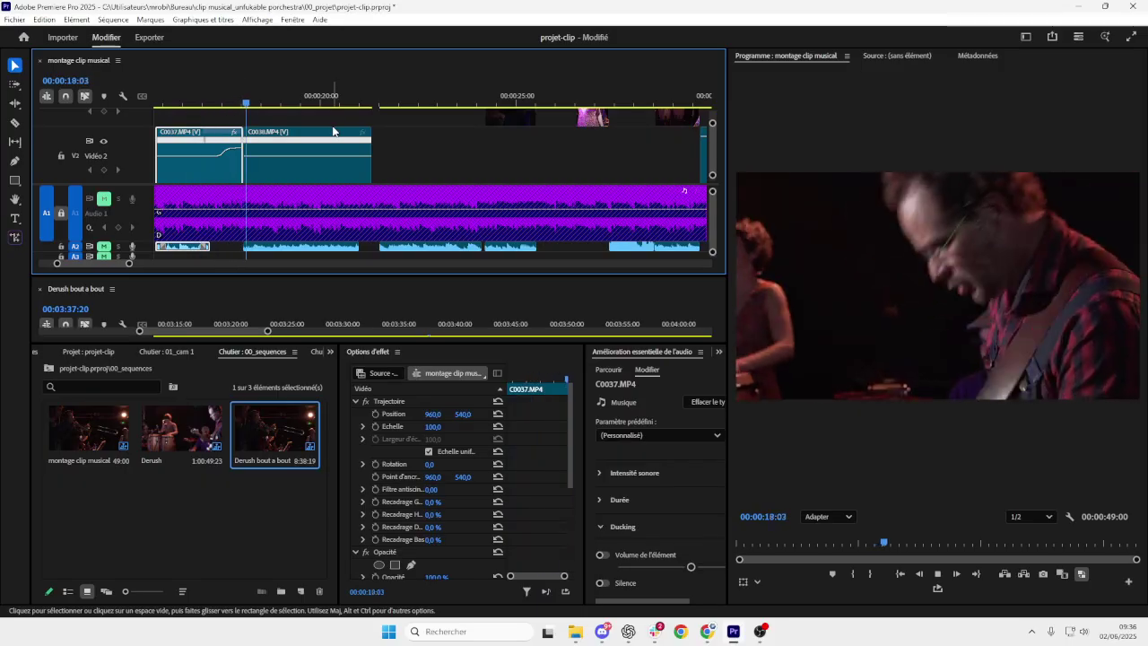
pyautogui.press('space')
pyautogui.moveTo(240, 106); pyautogui.dragTo(438, 122)
pyautogui.press('space')
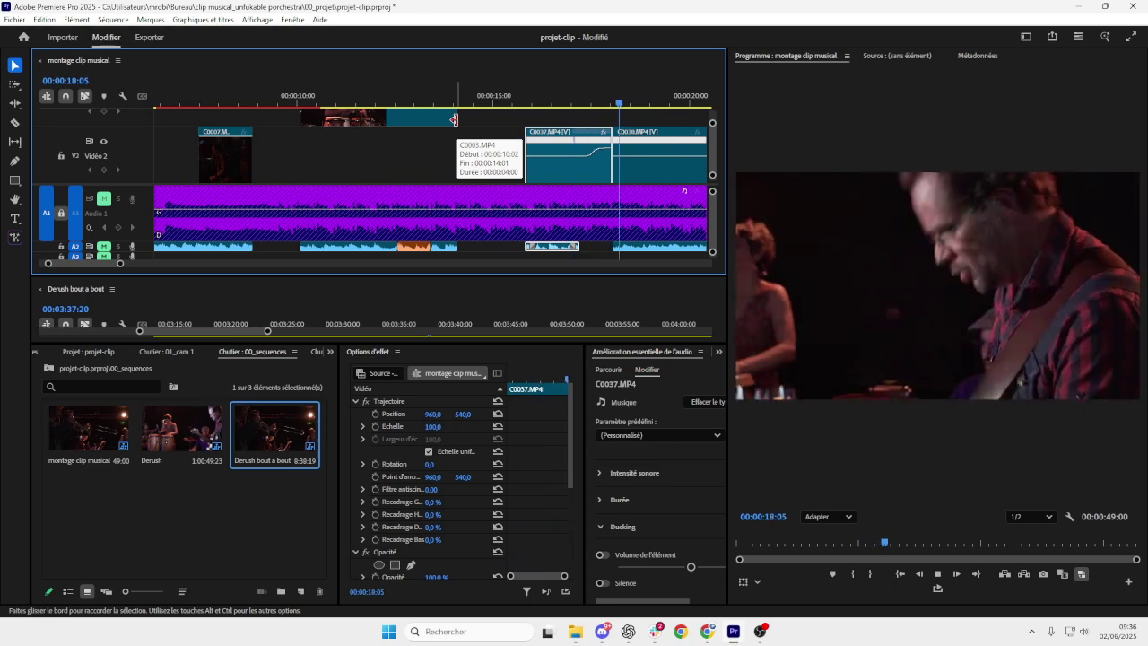
pyautogui.press('space')
# - Scrub C0037.MP4 to 00:00:16:24 to examine where its speed ramp begins
pyautogui.click(539, 105)
pyautogui.moveTo(538, 104); pyautogui.dragTo(566, 105)
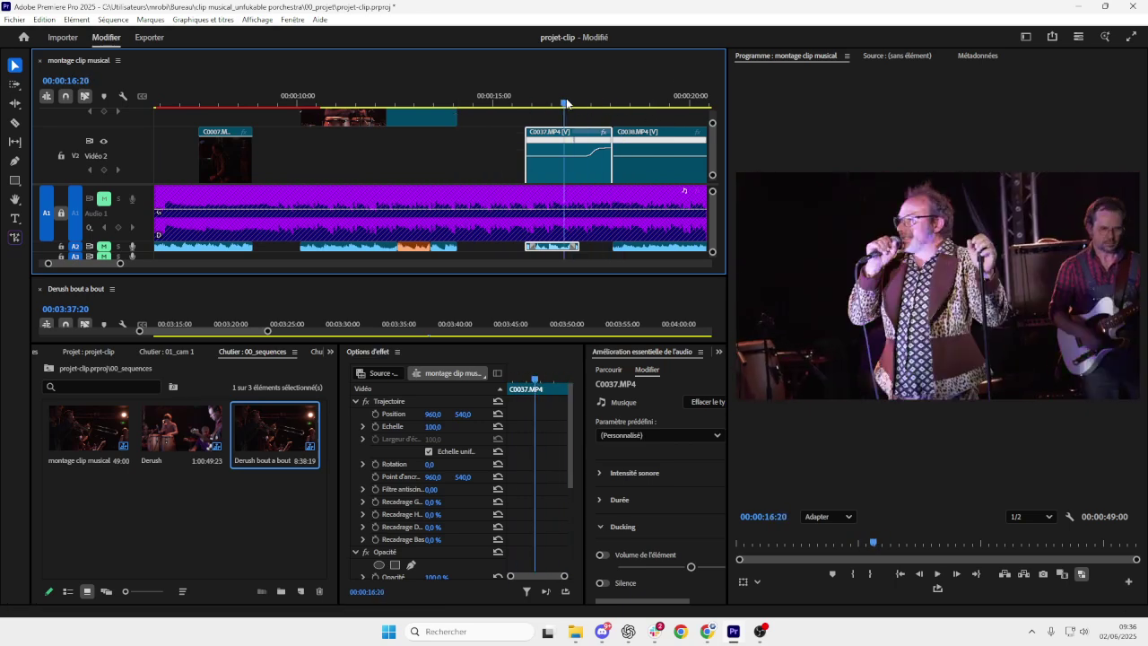
pyautogui.press('-')
pyautogui.press('-')
pyautogui.hscroll(-2, 524, 149)
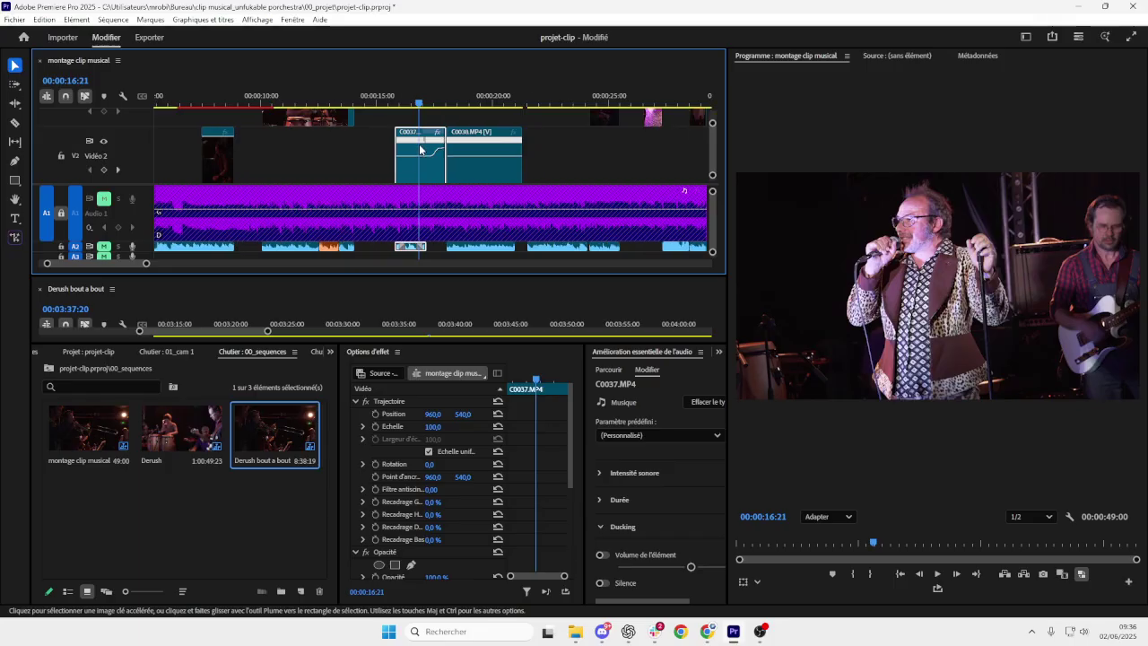
pyautogui.moveTo(419, 104)
pyautogui.mouseDown()
pyautogui.moveTo(405, 104)
pyautogui.moveTo(438, 104)
pyautogui.moveTo(422, 104)
pyautogui.mouseUp()
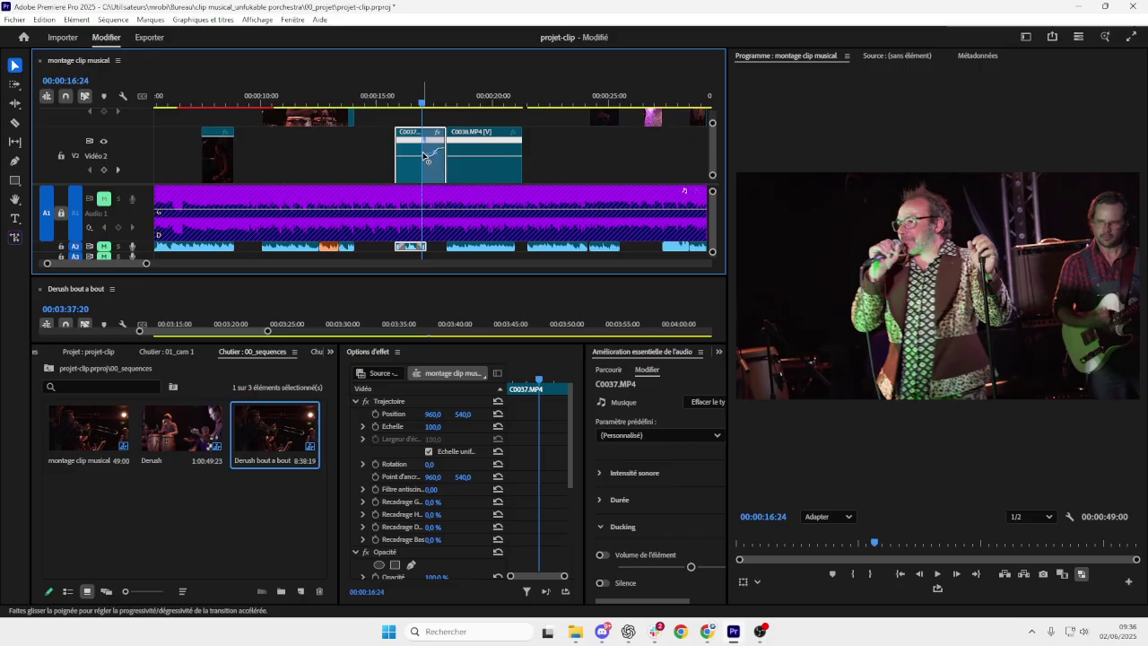
# - Move the playhead back to 00:00:14:06, ahead of C0037.MP4, and unmute the Audio 1 music track
pyautogui.click(409, 106)
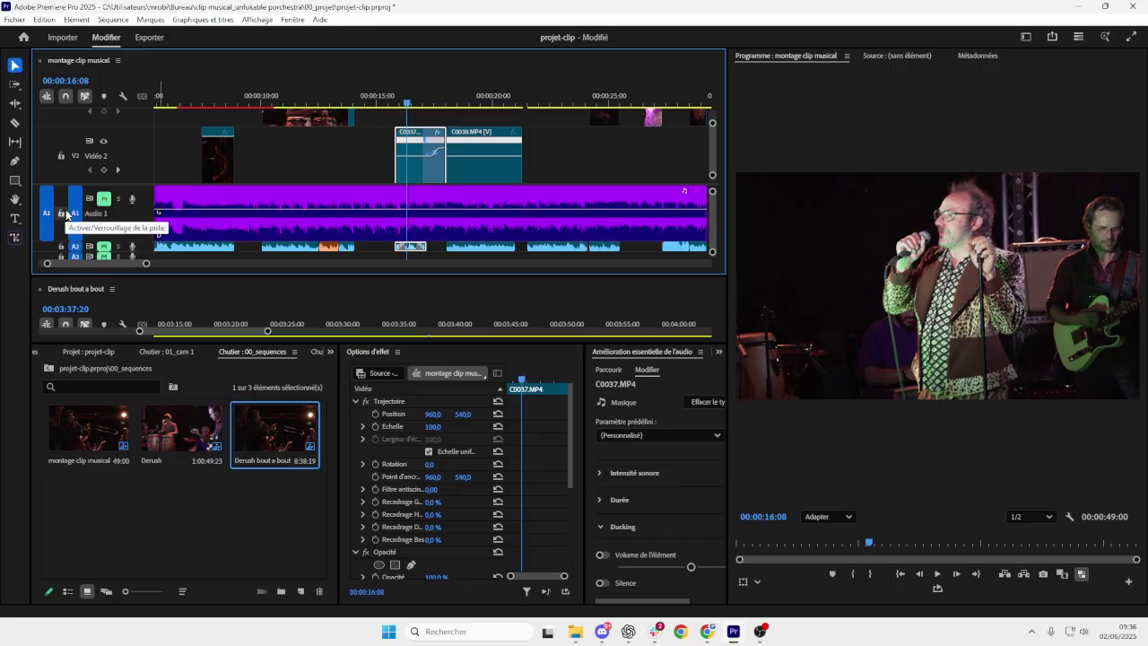
pyautogui.press('j')
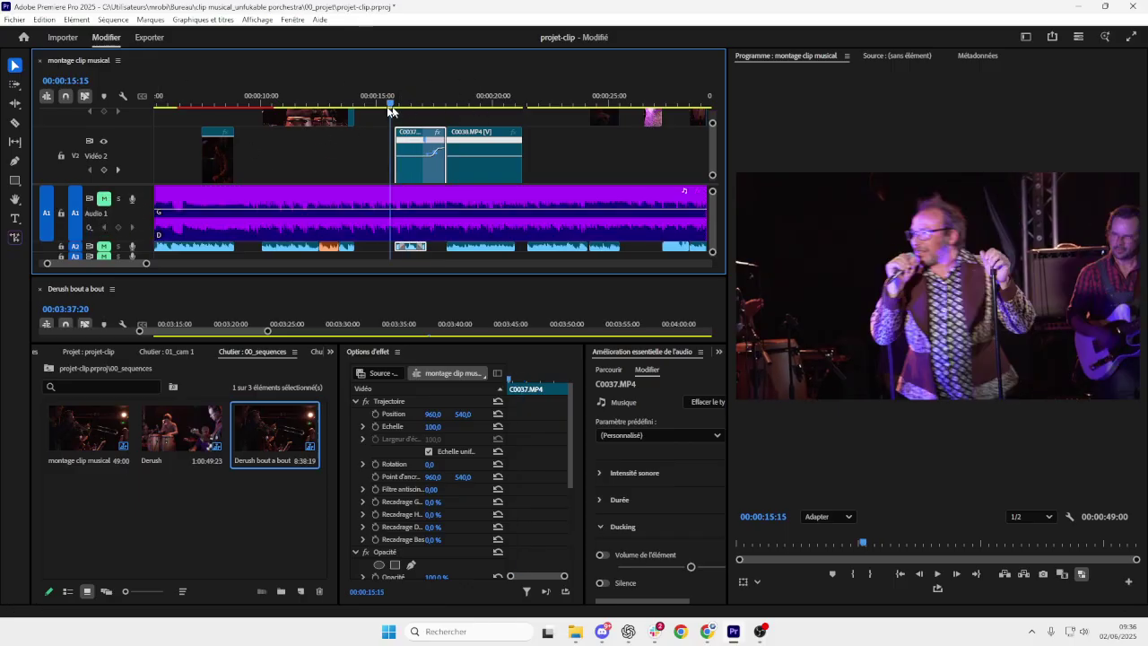
pyautogui.click(104, 199)
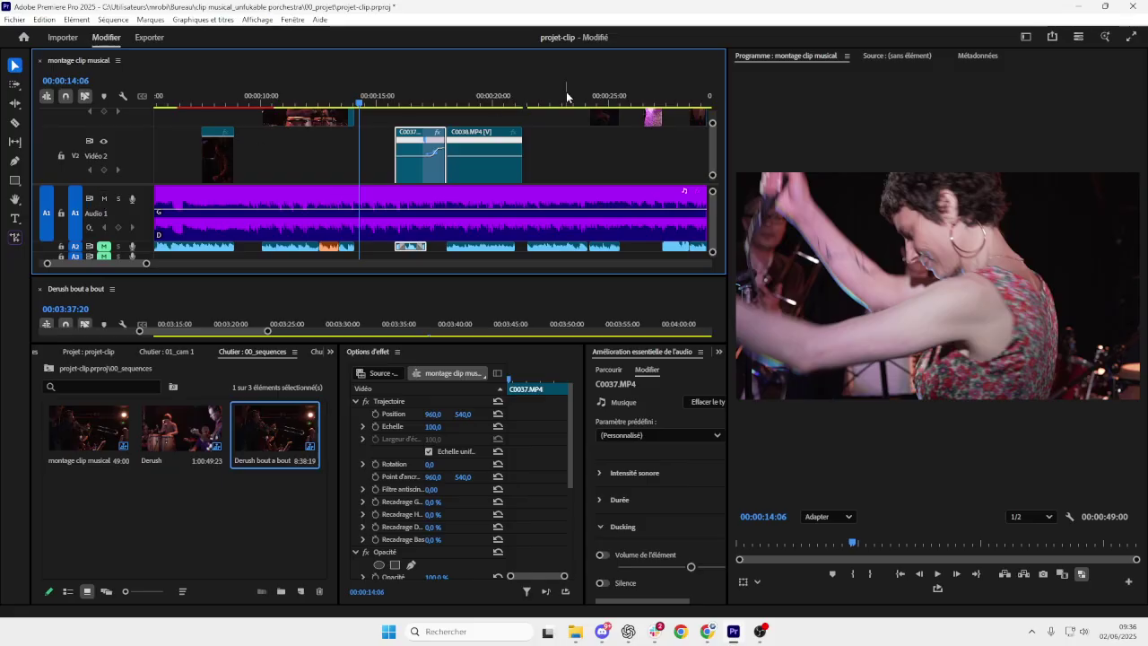
# - Play the montage with music twice across C0037.MP4 and C0038.MP4 to review how the speed ramp fits
pyautogui.press('space')
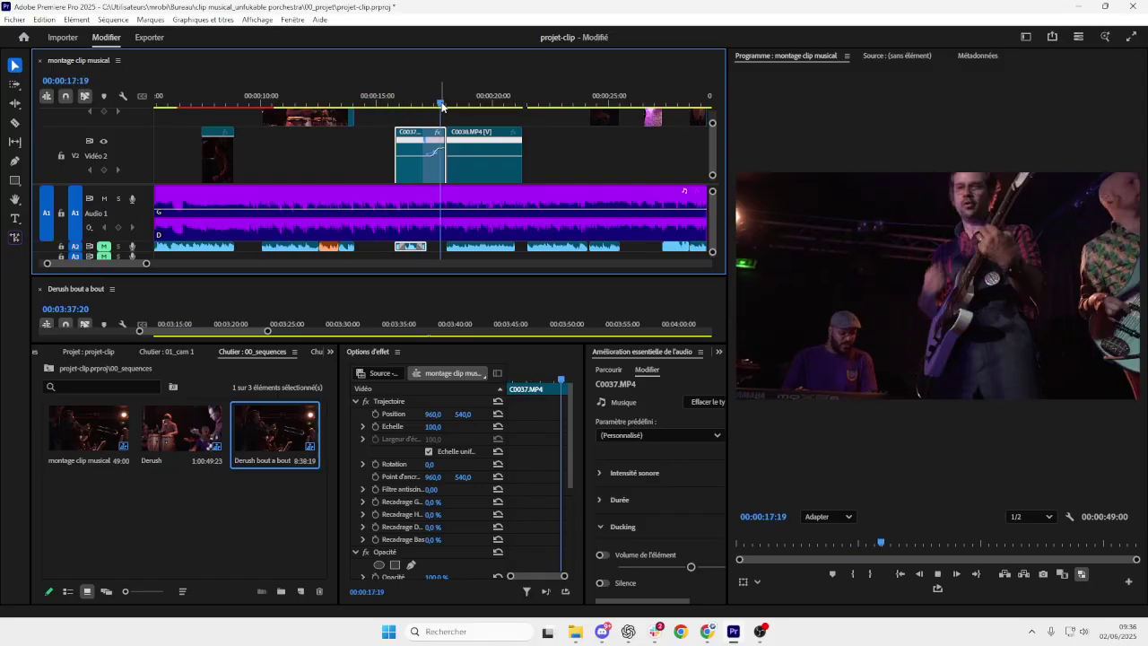
pyautogui.press('space')
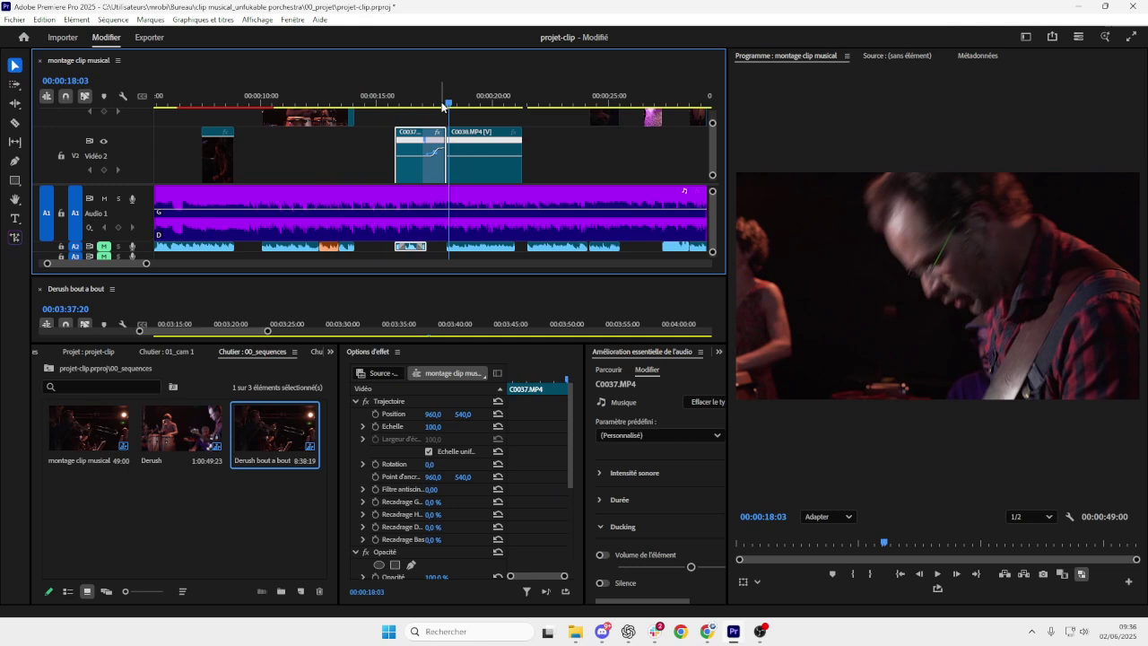
pyautogui.click(381, 110)
pyautogui.press('space')
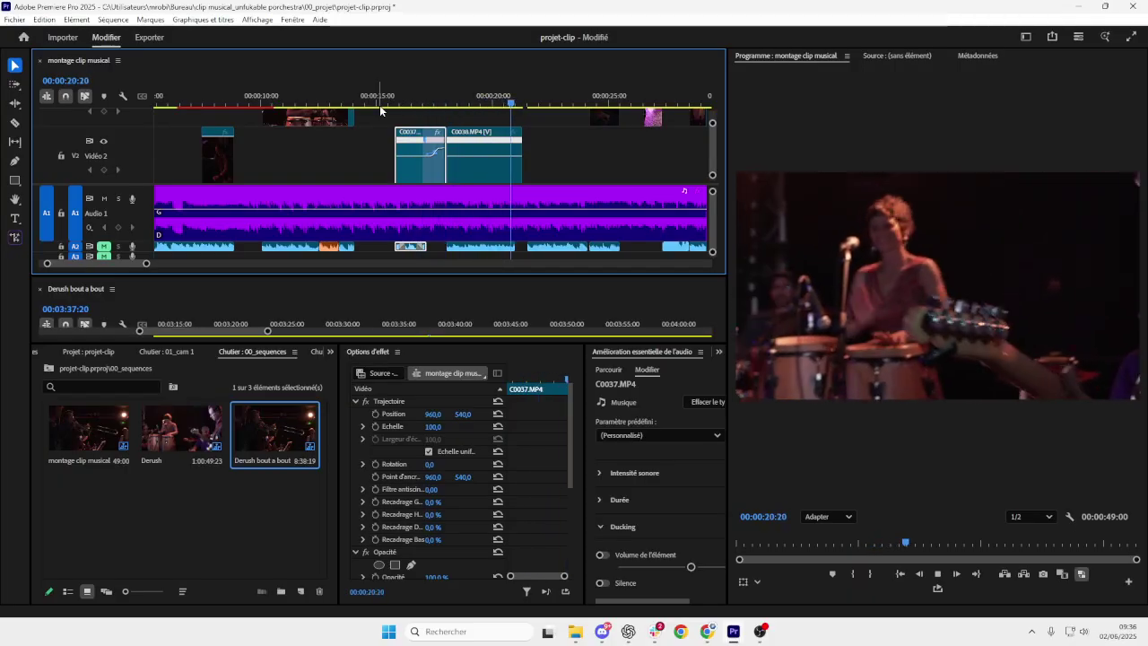
pyautogui.press('space')
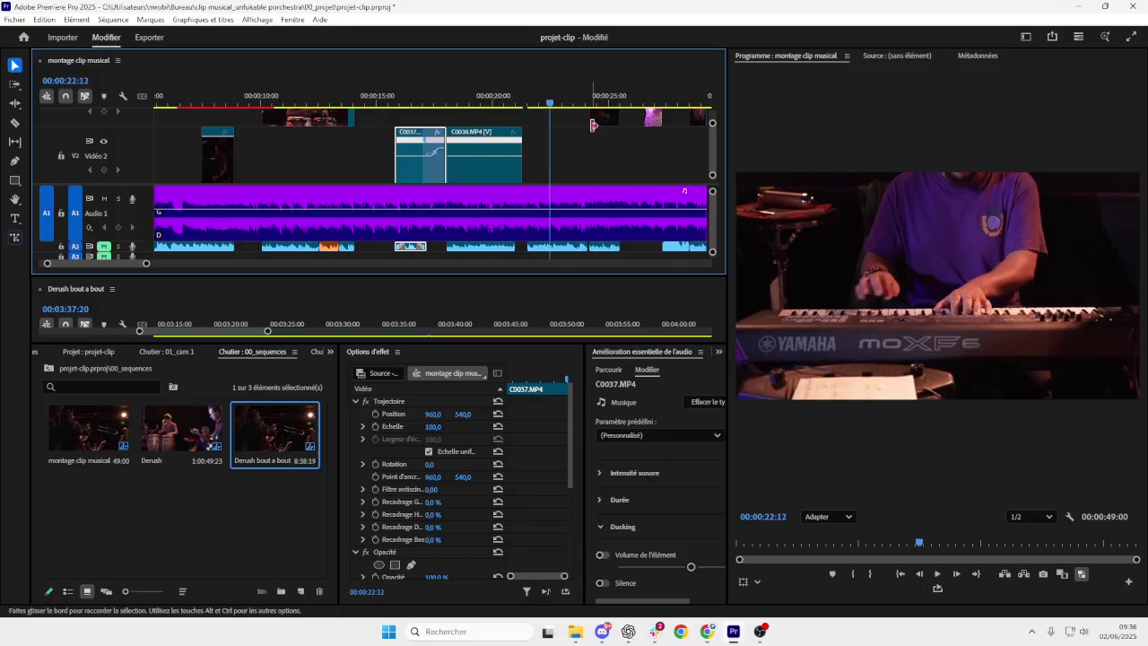
# - Scrub C0037.MP4 to 00:00:17:06 and examine its effect properties, including the speed change
pyautogui.scroll(-2, 607, 157)
pyautogui.press('-')
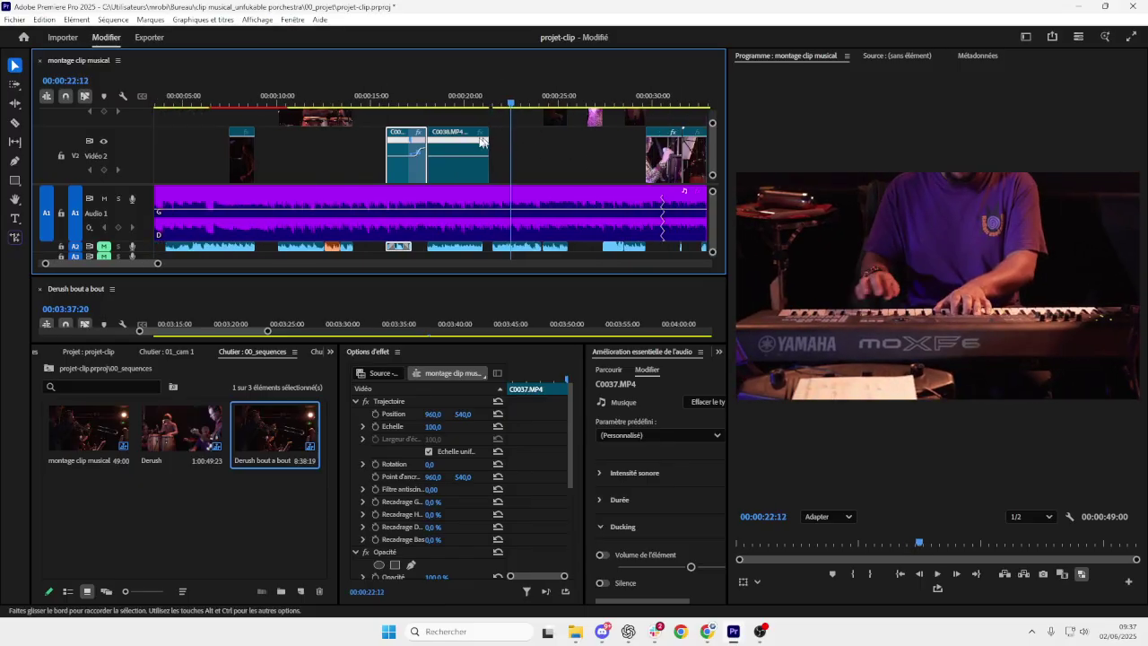
pyautogui.moveTo(379, 103); pyautogui.dragTo(413, 106)
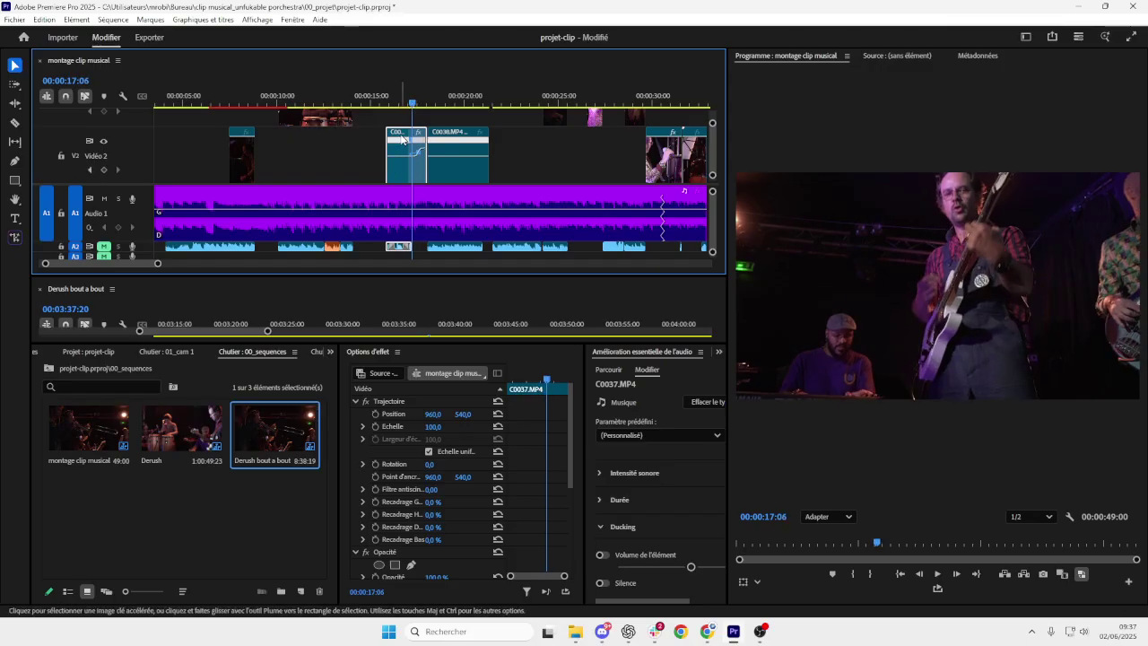
pyautogui.scroll(-4, 532, 442)
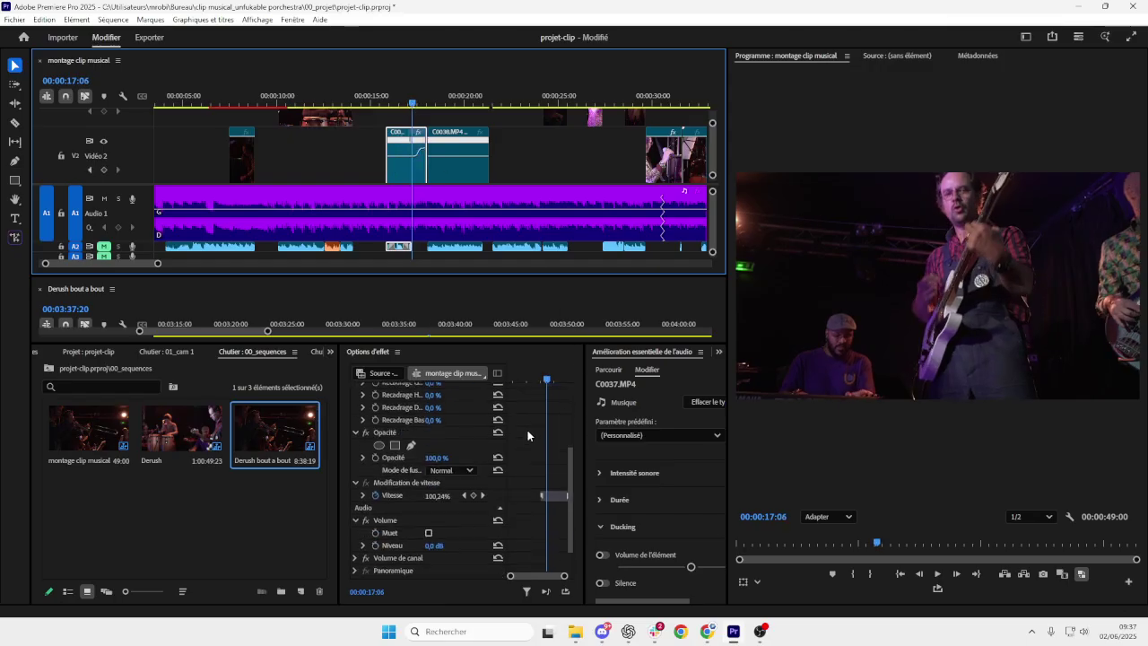
pyautogui.scroll(5, 526, 431)
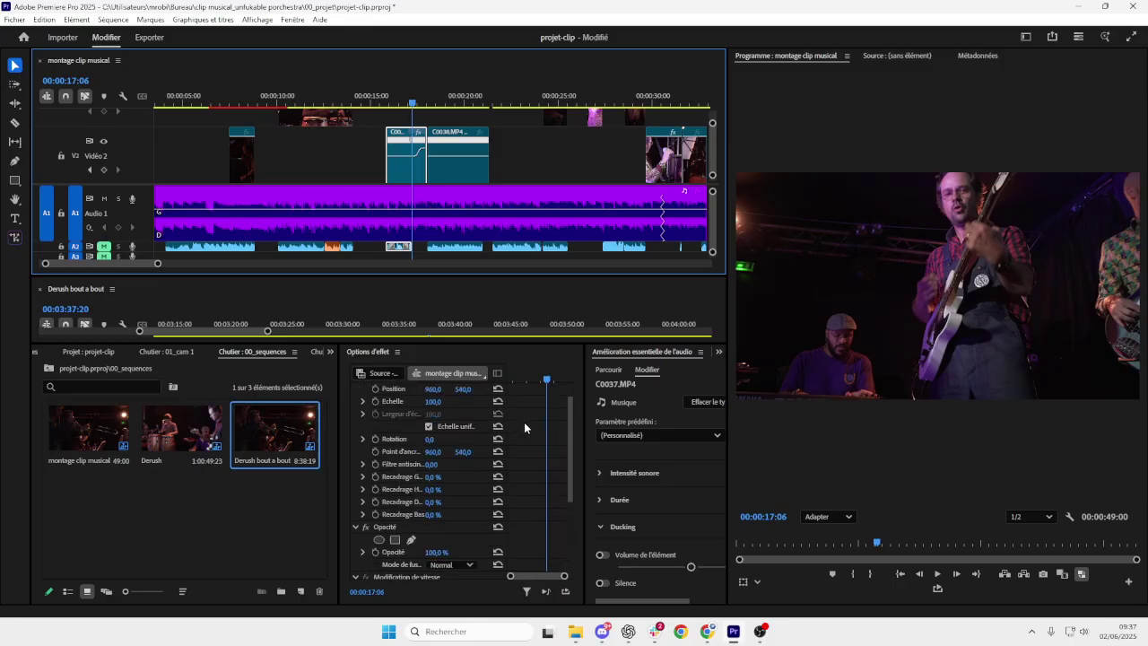
pyautogui.rightClick(408, 134)
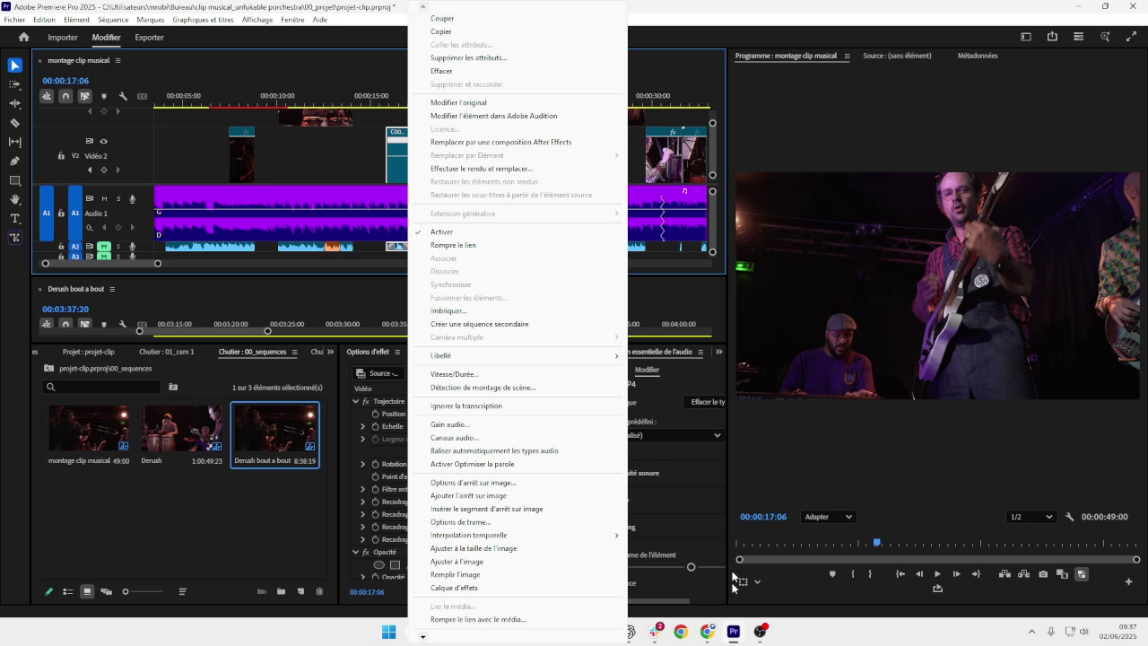
# - Switch to Discord and check the screen share's audio and quality options
pyautogui.click(732, 633)
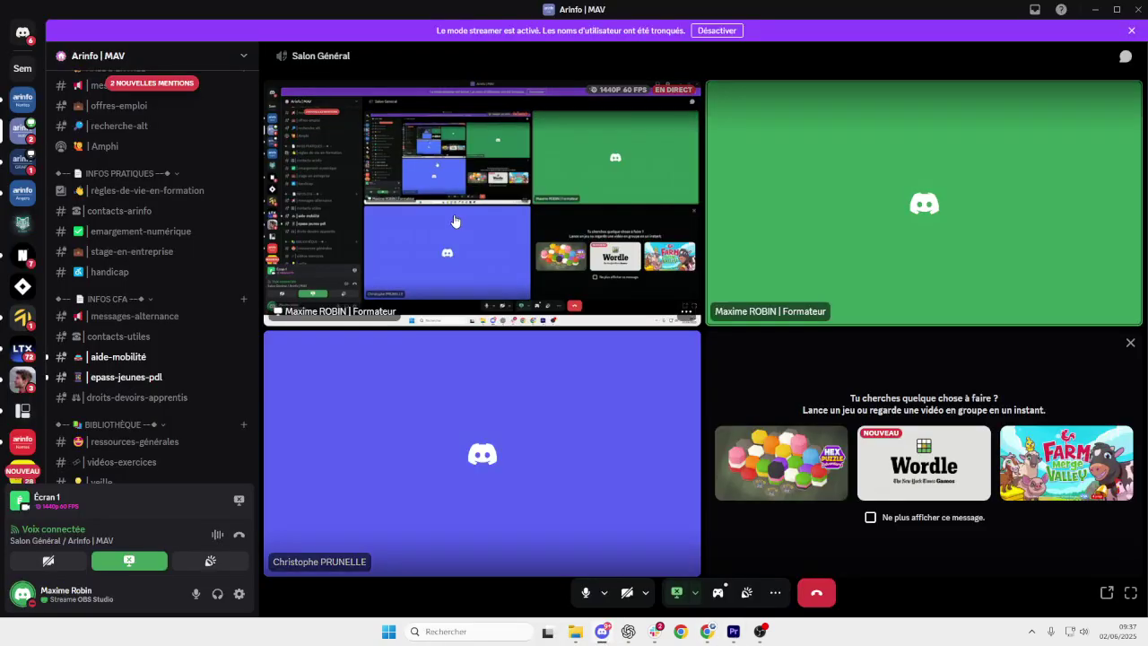
pyautogui.rightClick(458, 220)
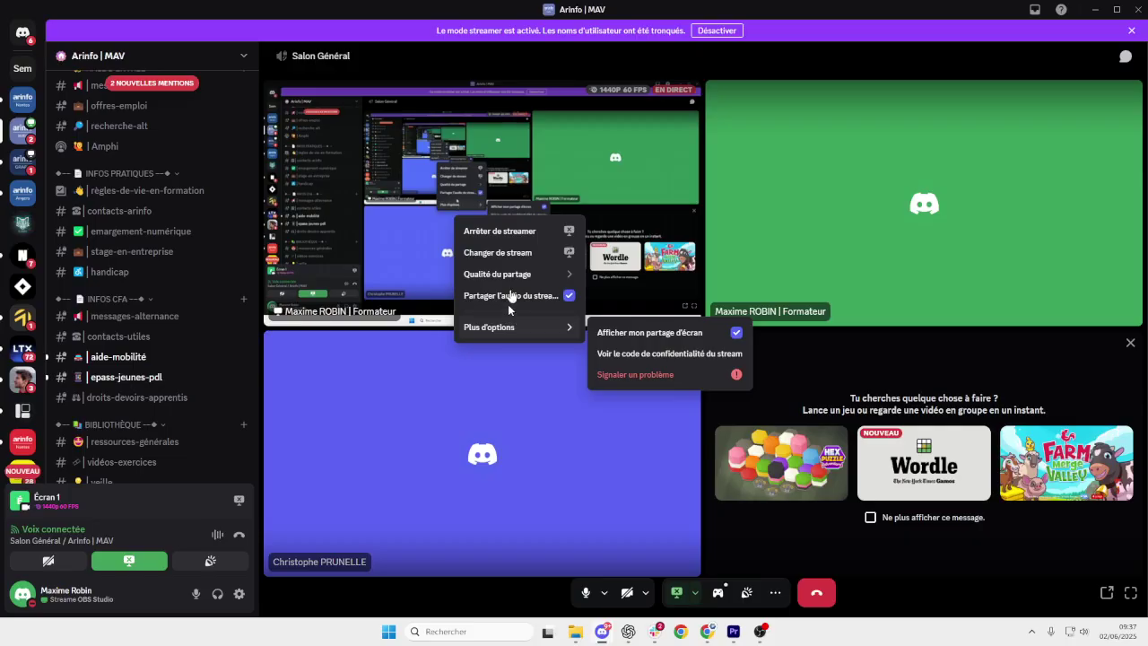
pyautogui.click(558, 154)
pyautogui.rightClick(558, 154)
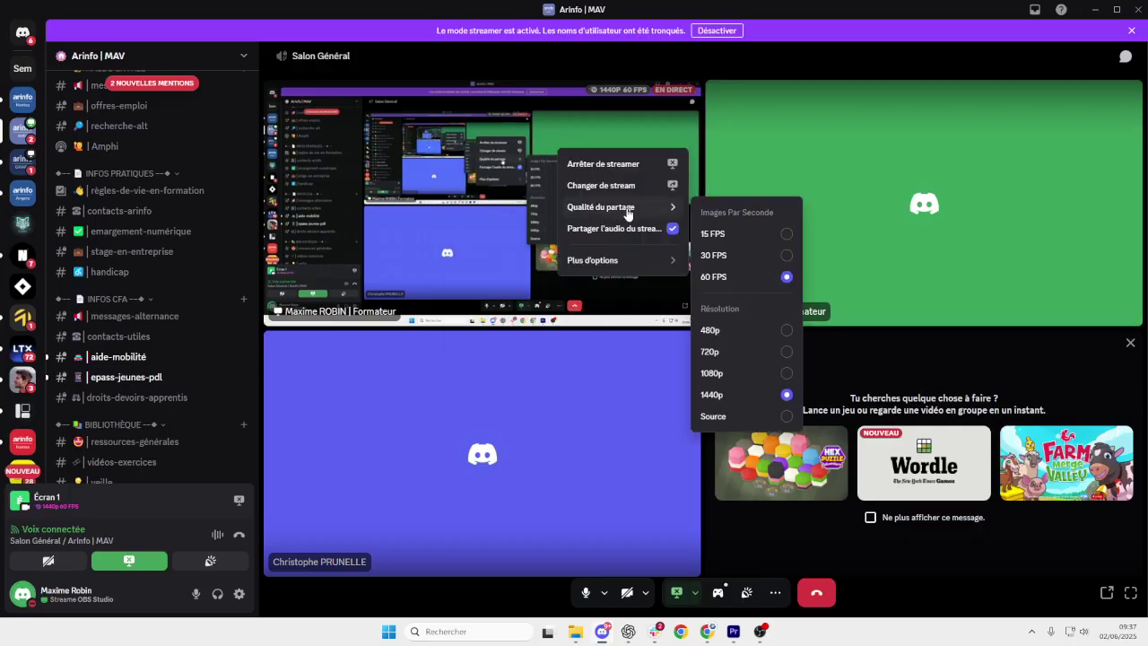
pyautogui.moveTo(614, 266)
pyautogui.click(459, 255)
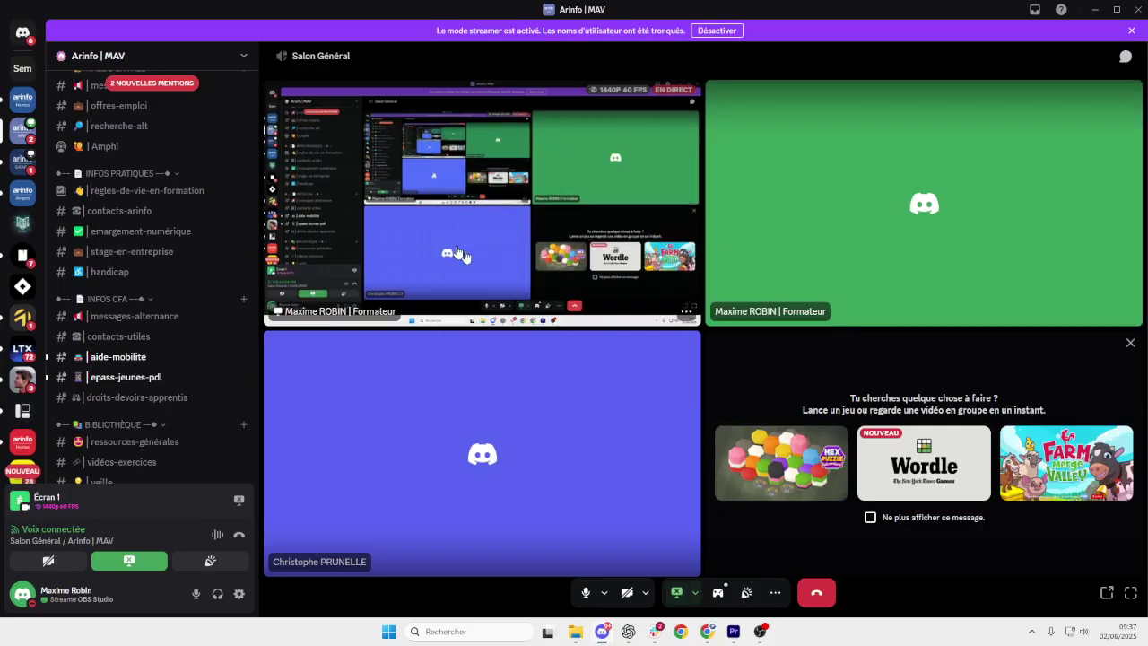
# - Lower the system volume to 59 and raise the other call participant's user volume slightly
pyautogui.rightClick(436, 412)
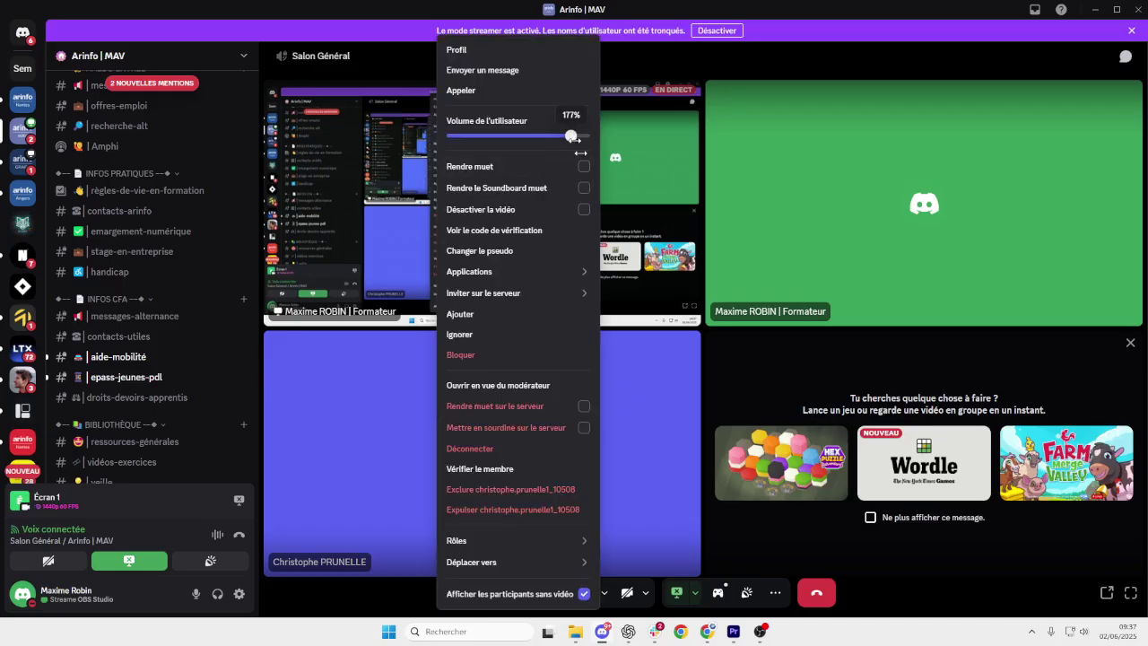
pyautogui.click(1083, 629)
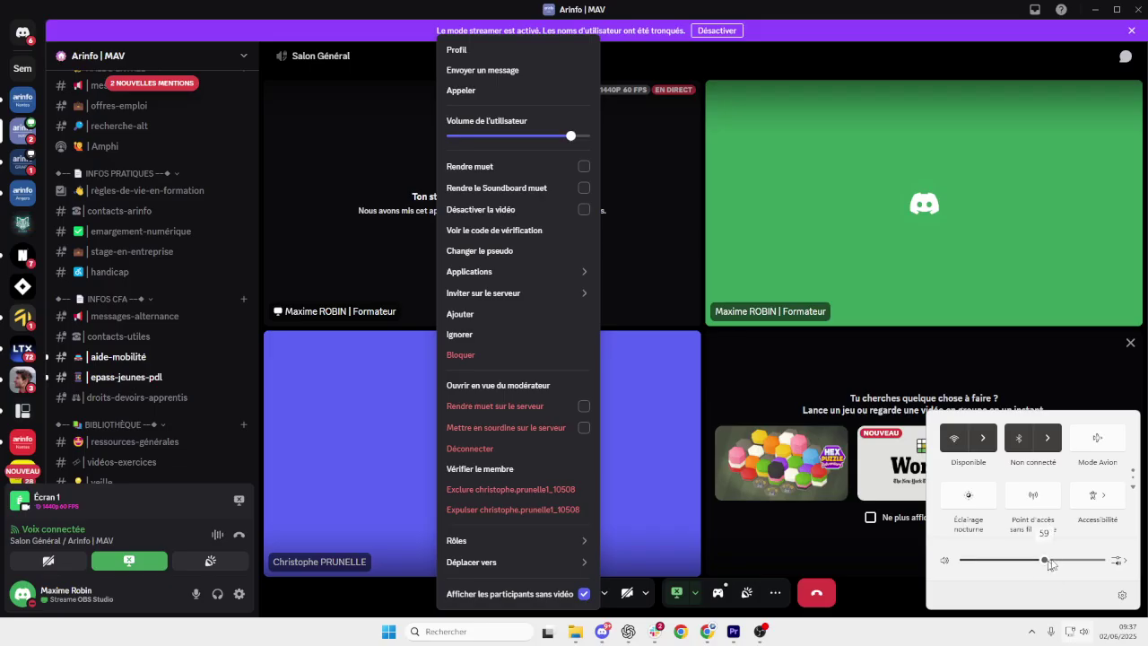
pyautogui.moveTo(1055, 562); pyautogui.dragTo(1044, 560)
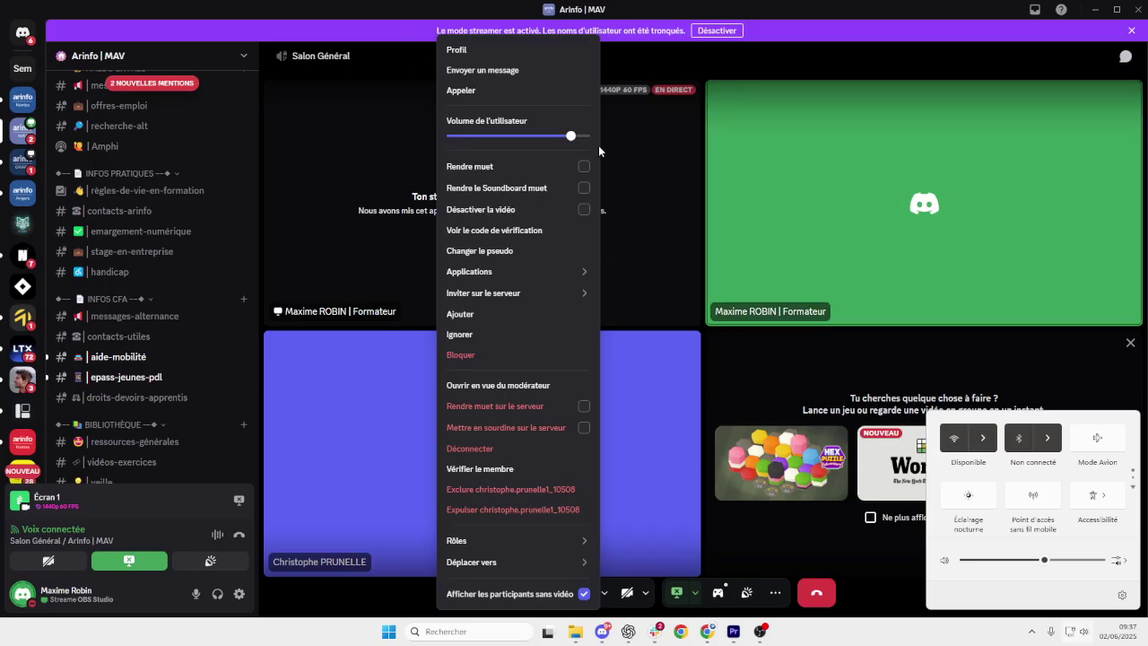
pyautogui.moveTo(572, 135); pyautogui.dragTo(576, 136)
pyautogui.click(324, 31)
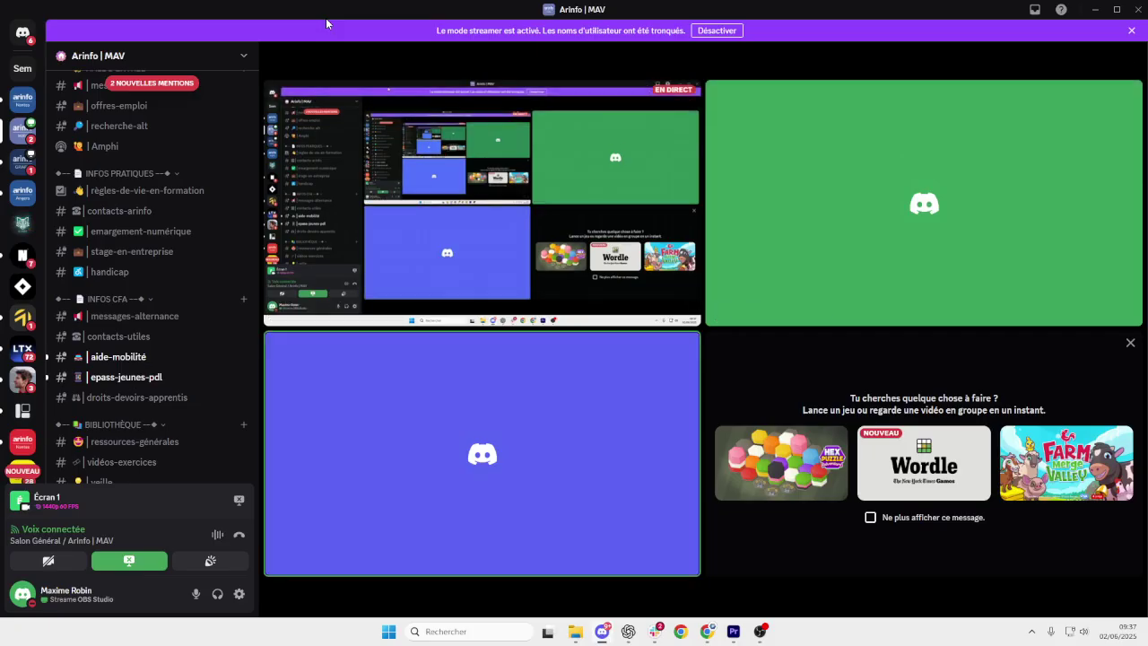
# - Switch back to Premiere Pro and examine the Vitesse property in C0037.MP4's effect options
pyautogui.click(595, 637)
pyautogui.click(603, 639)
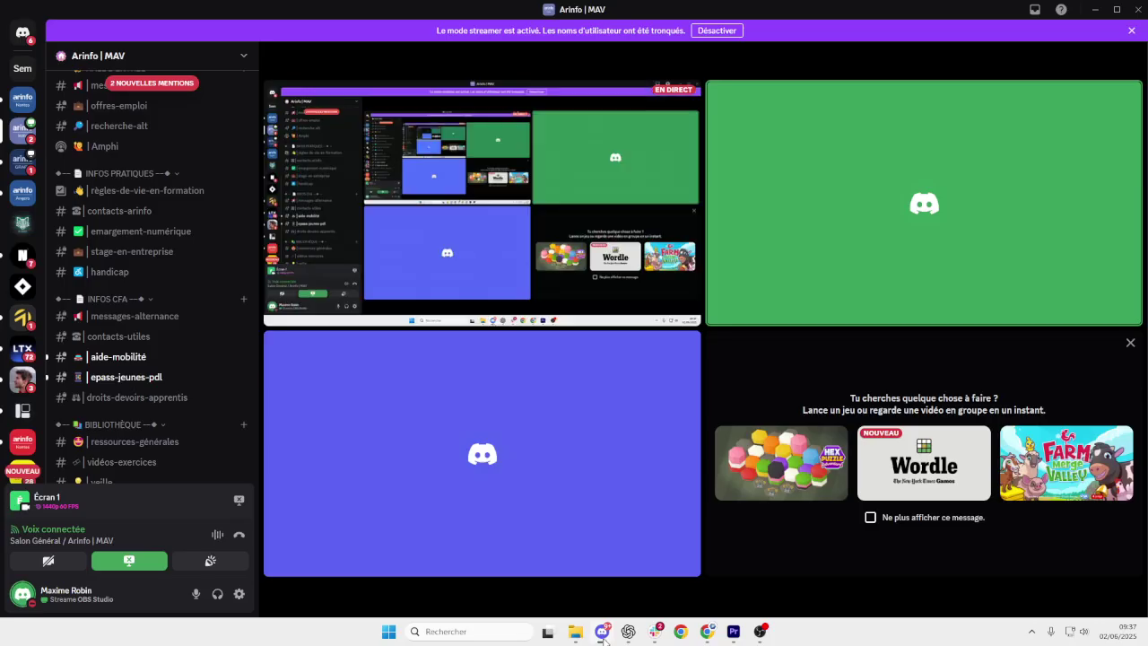
pyautogui.hotkey('alt', 'Tab')
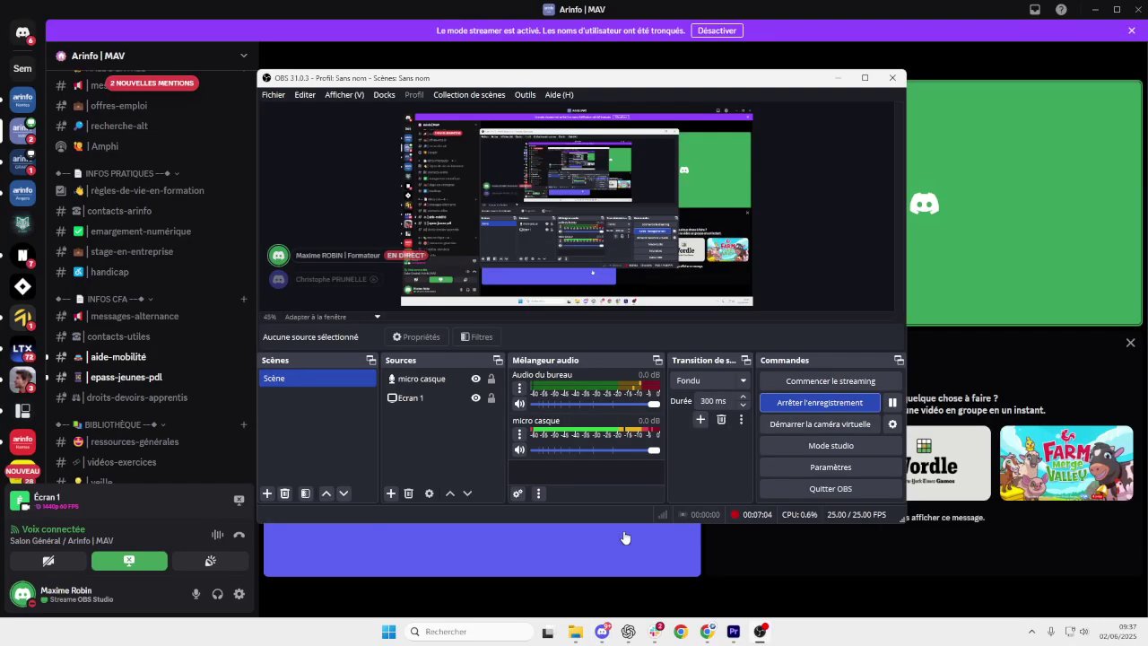
pyautogui.click(734, 632)
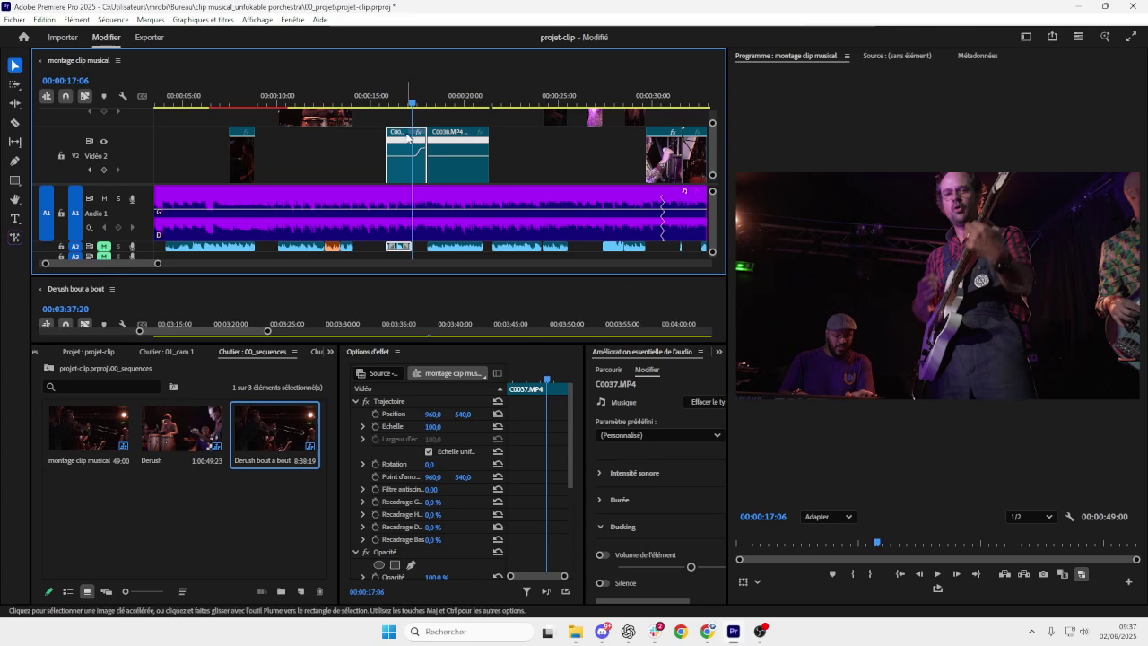
pyautogui.scroll(-3, 422, 427)
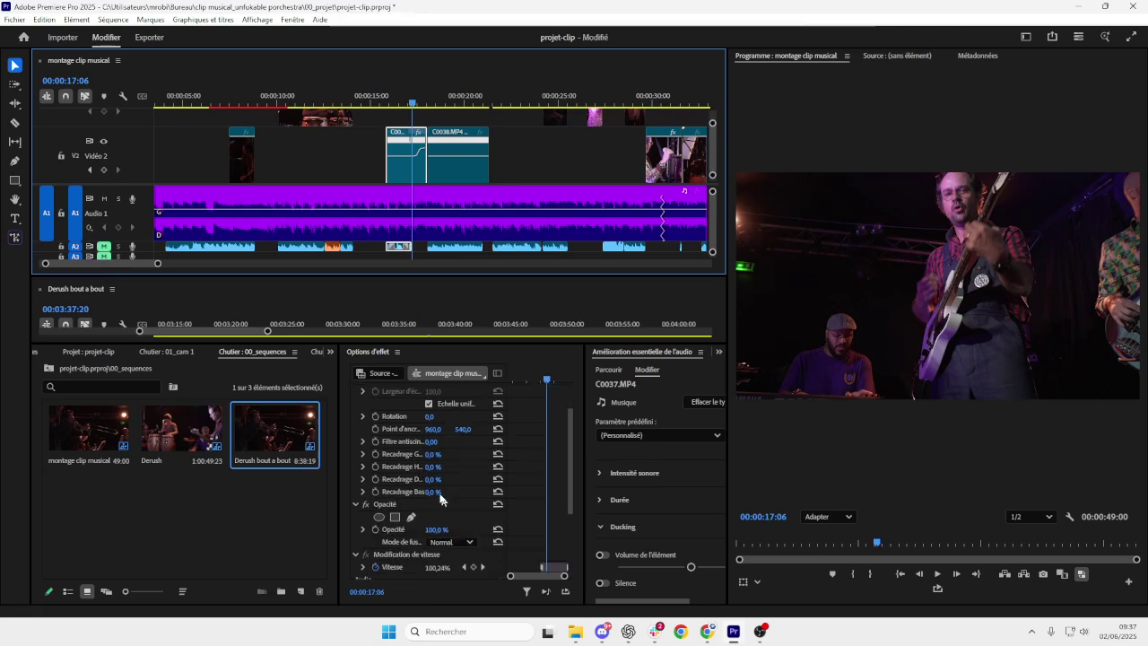
pyautogui.scroll(-2, 440, 499)
pyautogui.scroll(-1, 434, 492)
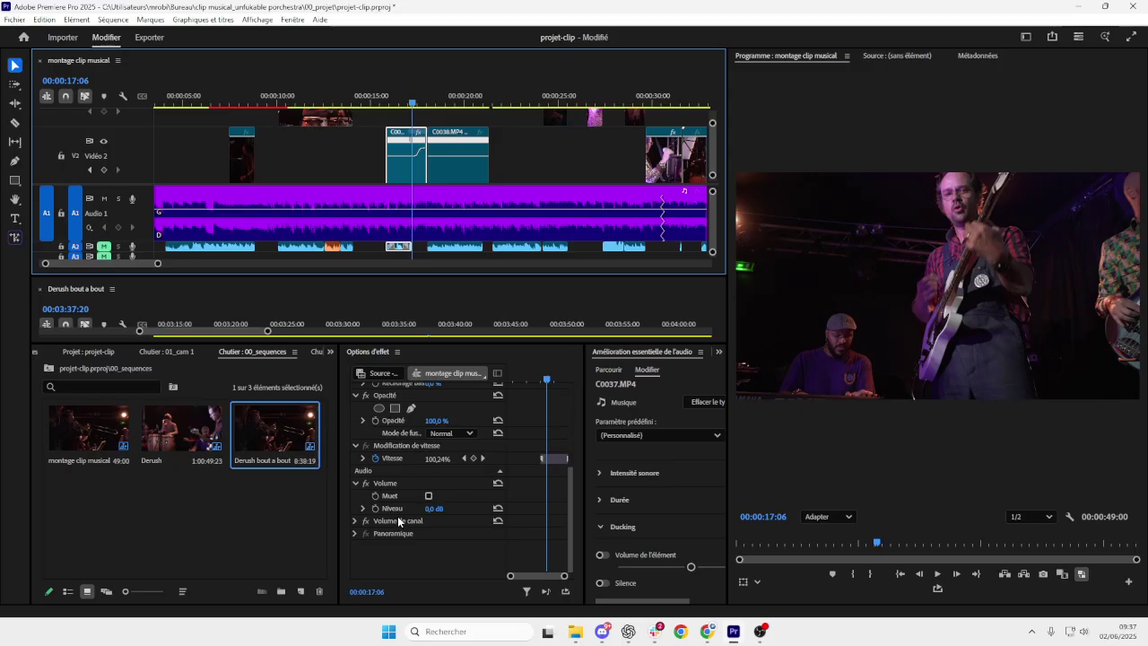
# - Look through the clip commands and effect options of C0037.MP4 for settings that affect its speed ramp
pyautogui.rightClick(406, 135)
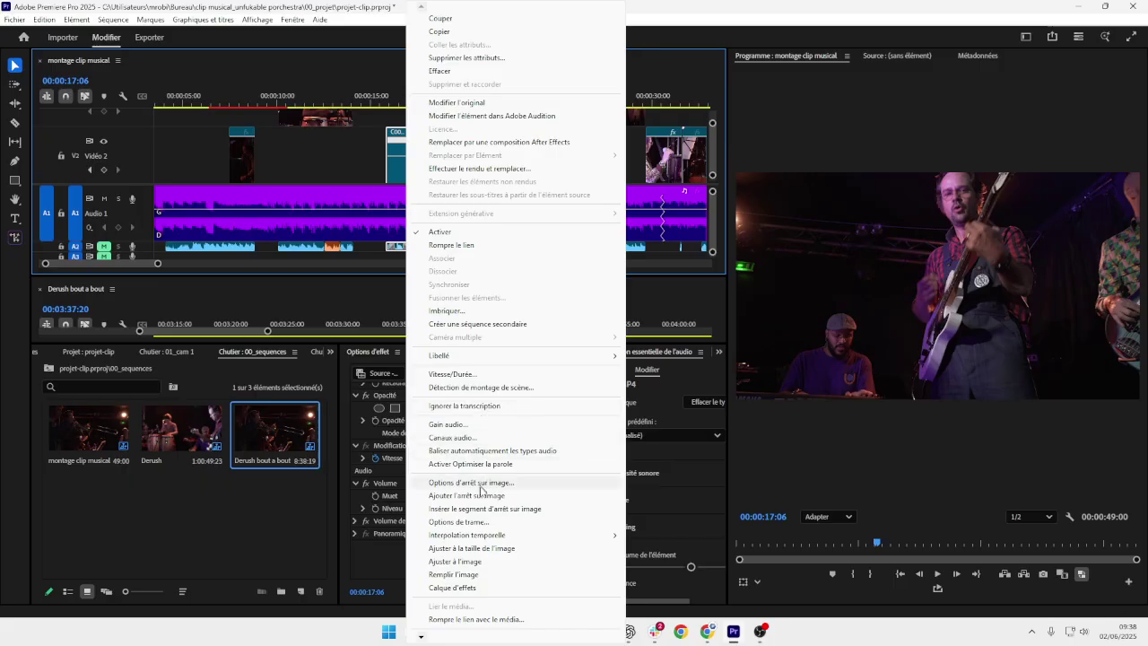
pyautogui.moveTo(485, 541)
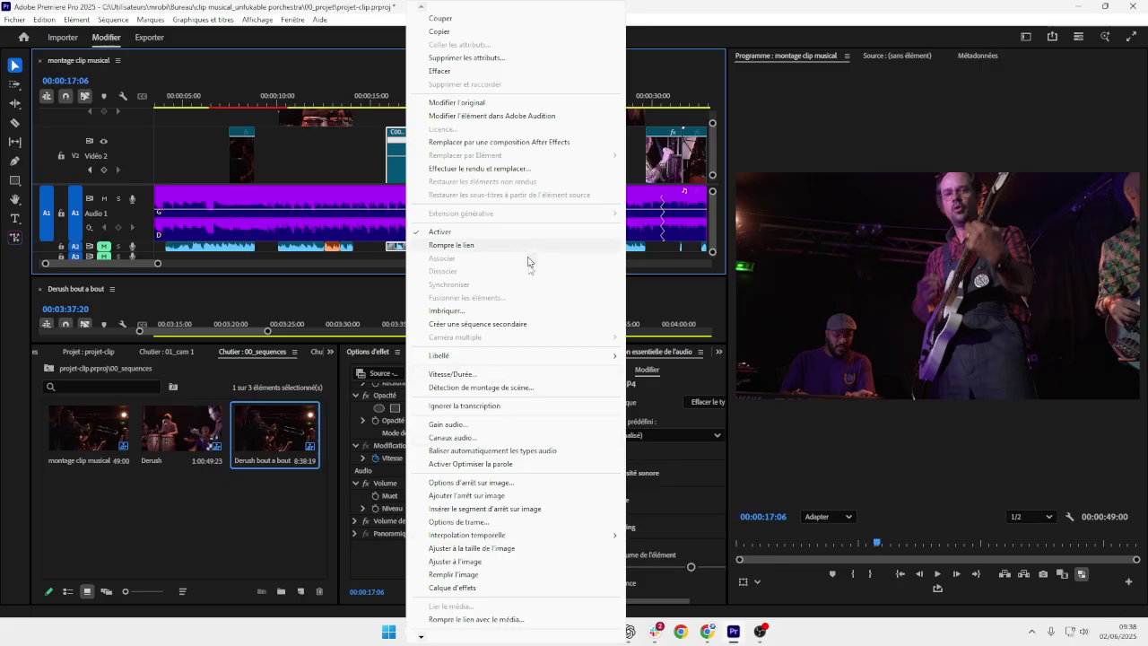
pyautogui.moveTo(564, 360)
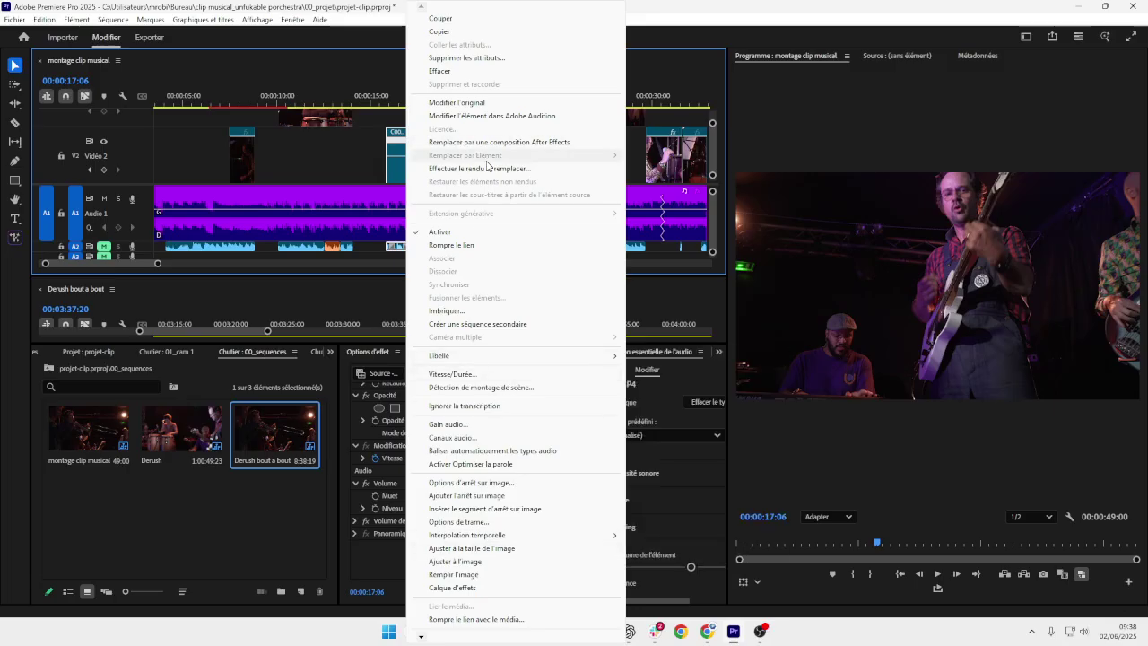
pyautogui.click(372, 159)
pyautogui.click(406, 157)
pyautogui.scroll(-5, 482, 538)
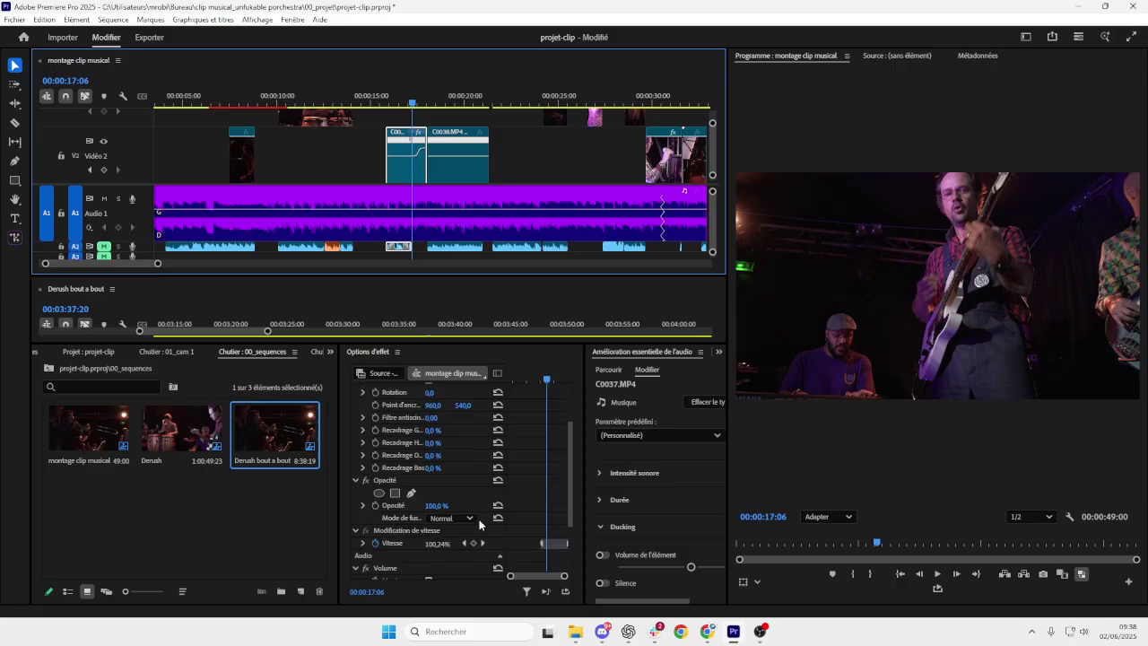
pyautogui.scroll(5, 478, 518)
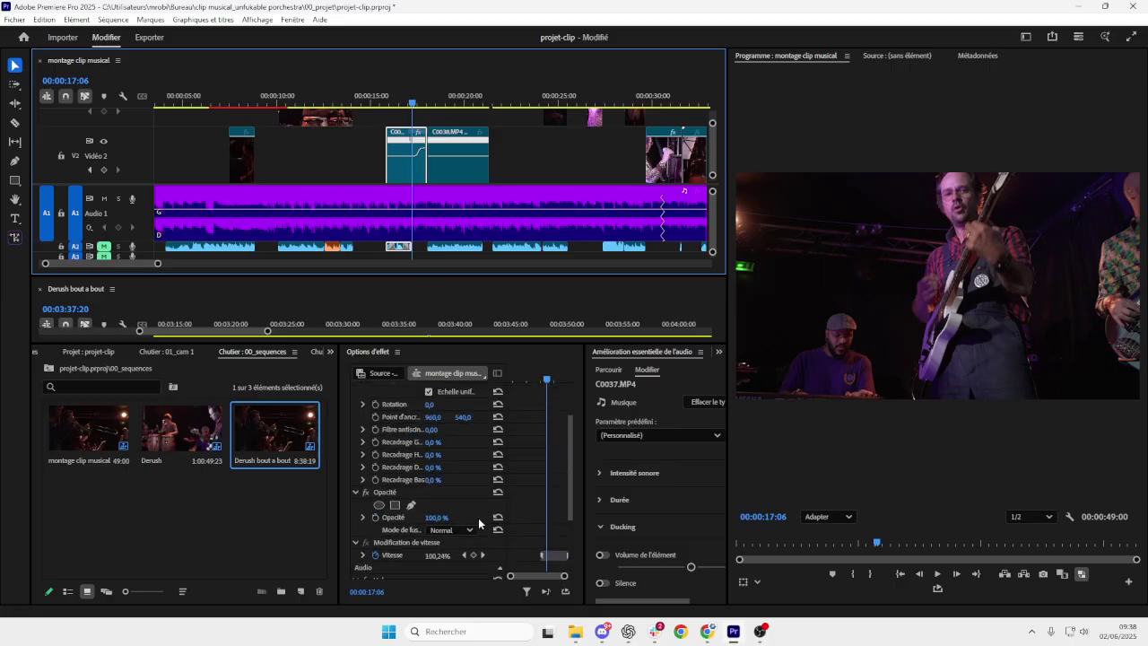
# - Open C0037.MP4 in the source monitor and enlarge the timeline around its speed curve
pyautogui.doubleClick(411, 161)
pyautogui.click(412, 162)
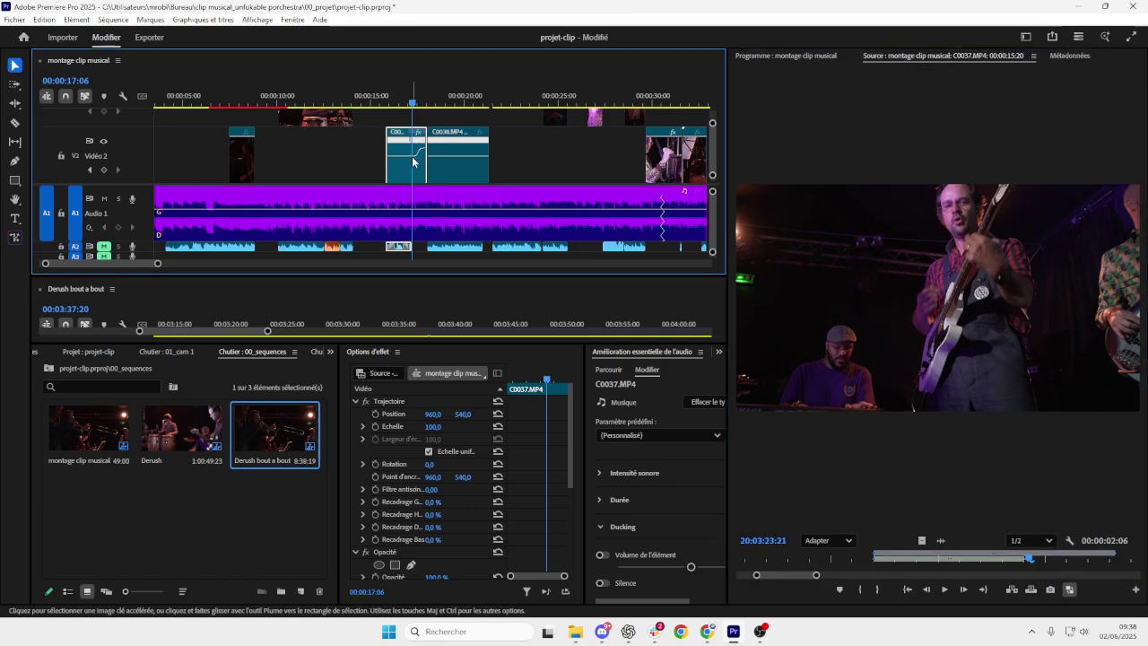
pyautogui.press('=')
pyautogui.press('=')
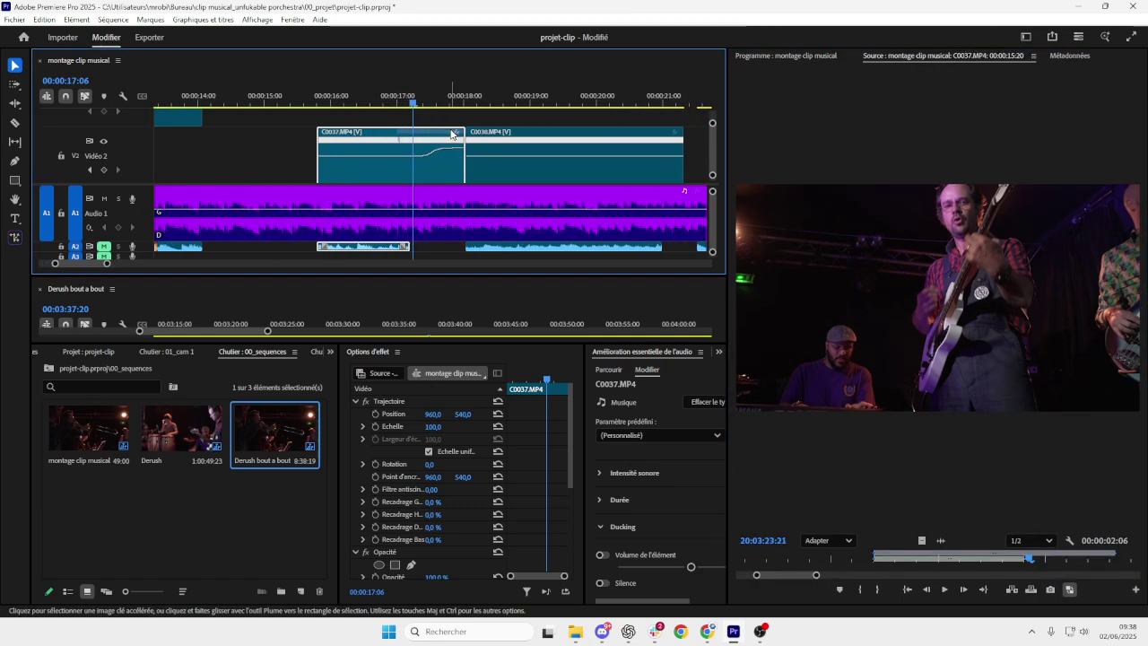
# - Expand the Vitesse property of C0037.MP4 in the effect options to show its speed graph
pyautogui.hotkey('shift', '5')
pyautogui.scroll(-3, 467, 472)
pyautogui.scroll(-3, 467, 472)
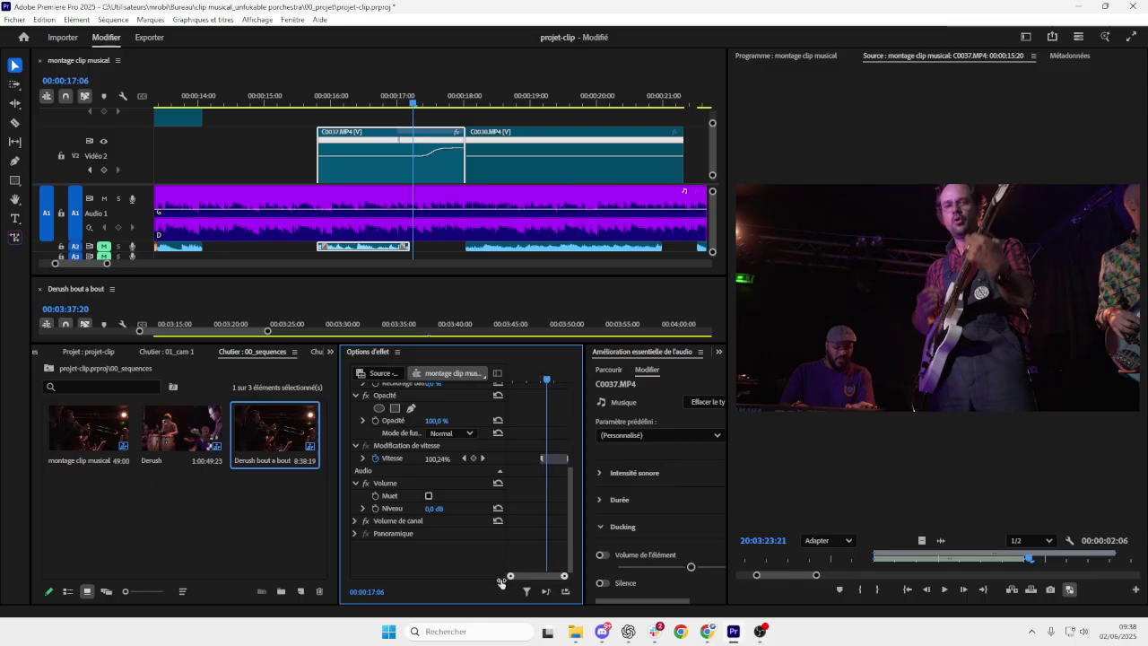
pyautogui.click(363, 458)
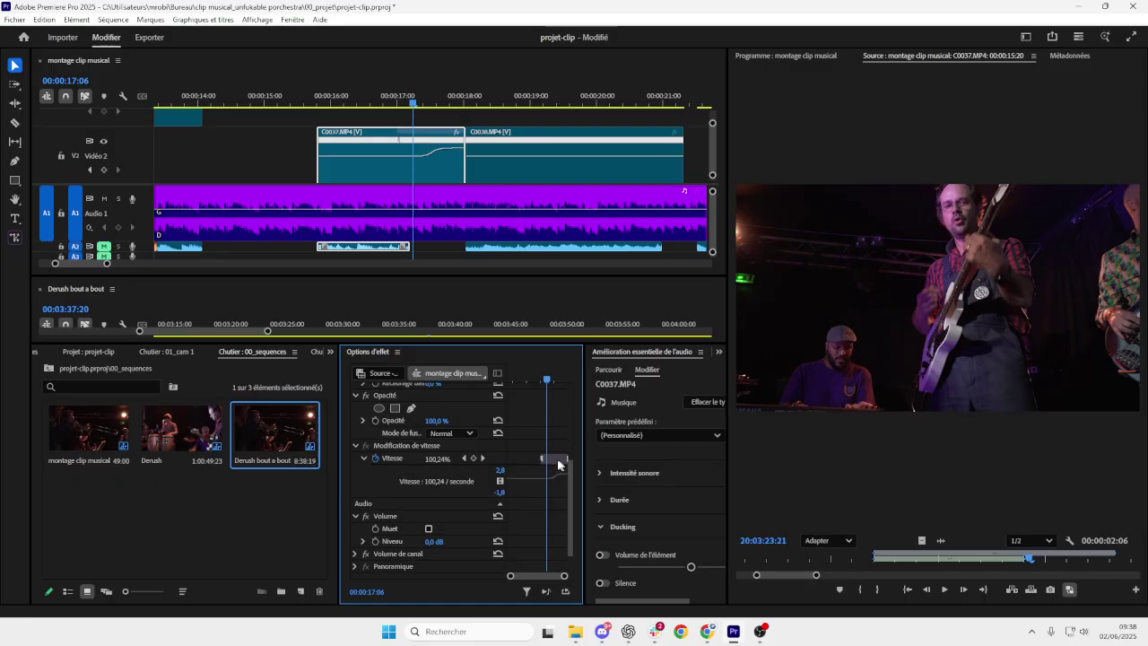
pyautogui.click(436, 153)
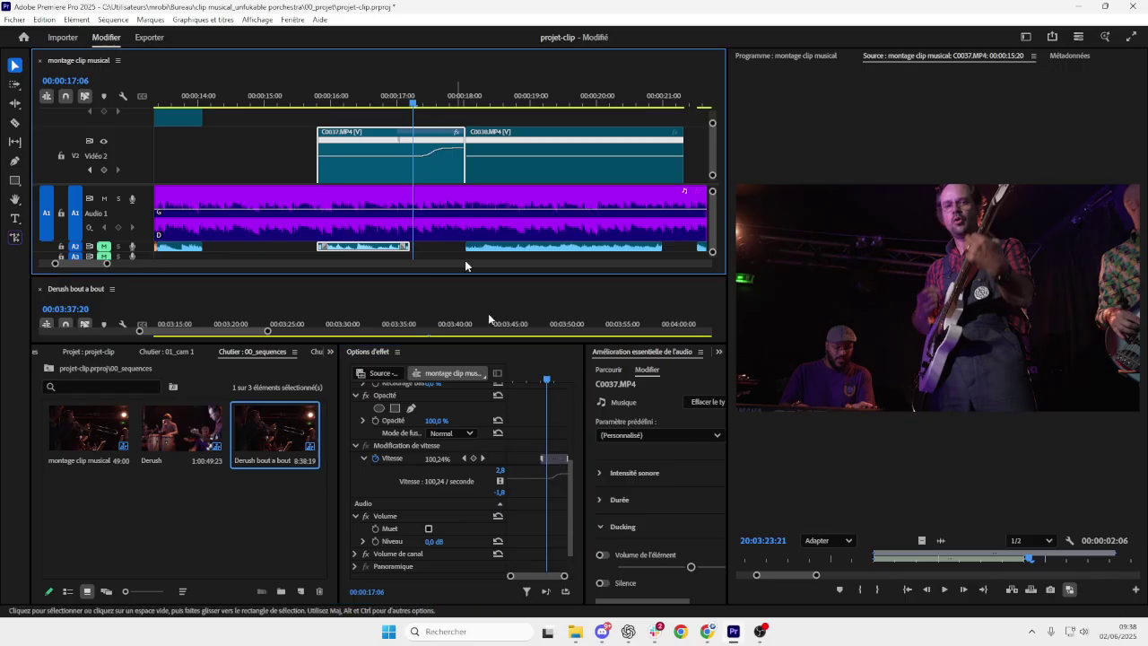
# - Enlarge the Vitesse graph of C0037.MP4 in the effect options and move the playhead to 00:00:17:20
pyautogui.click(402, 470)
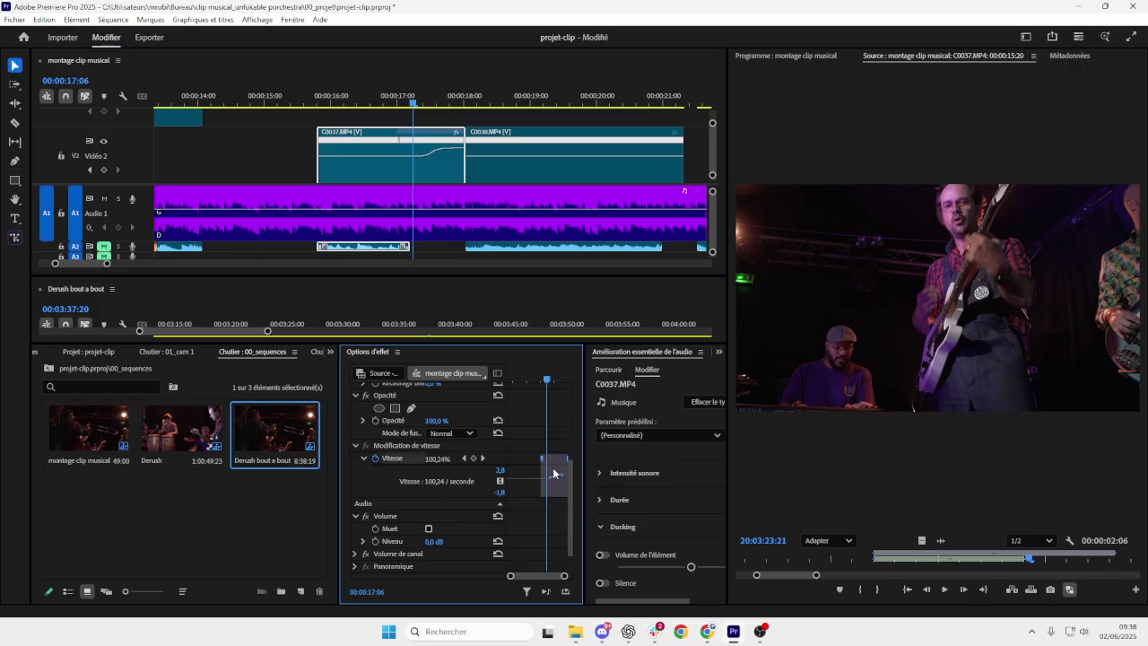
pyautogui.moveTo(510, 576); pyautogui.dragTo(517, 583)
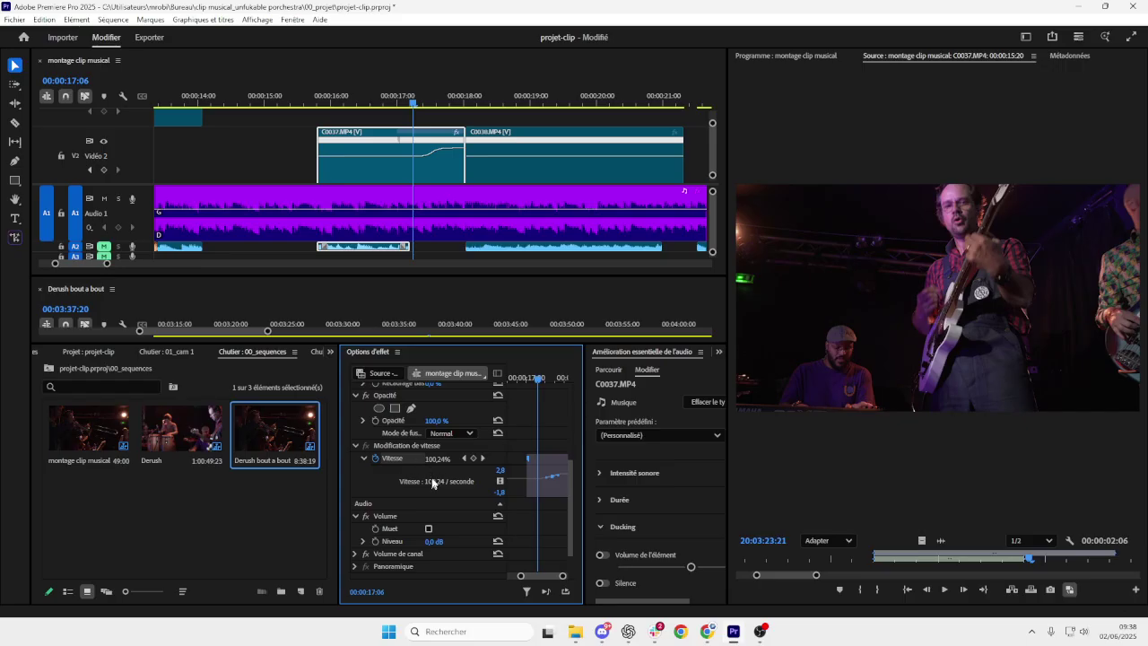
pyautogui.moveTo(539, 383); pyautogui.dragTo(567, 391)
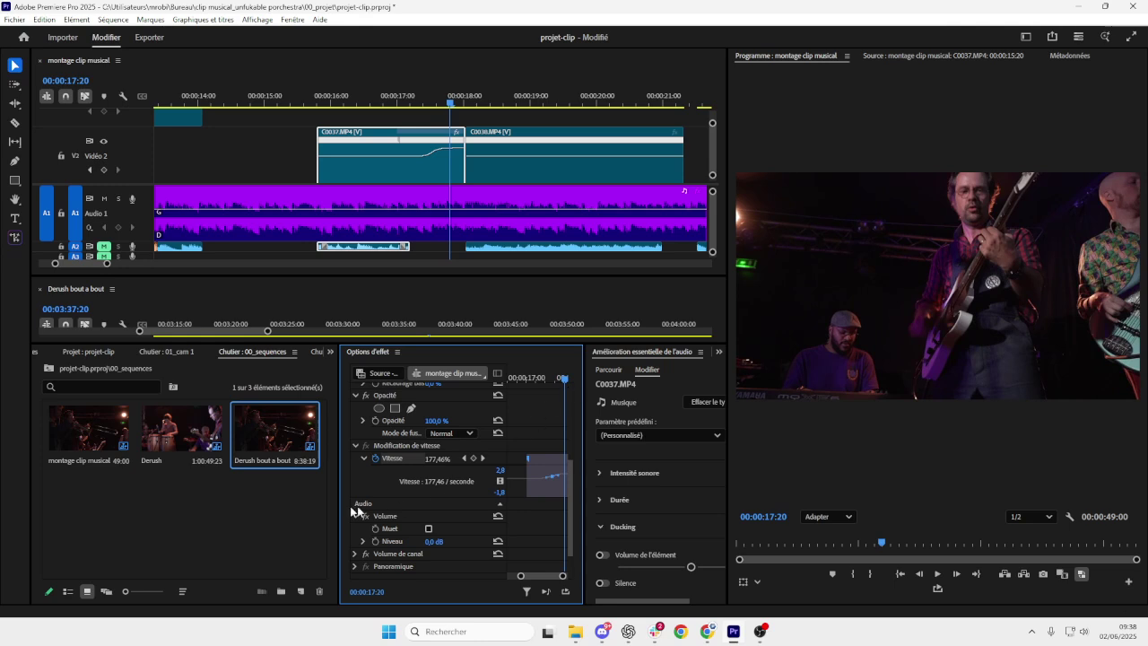
# - Examine the Vitesse keyframes and speed graph of C0037.MP4 in the effect options, comparing them with the clip's timeline curve
pyautogui.scroll(2, 552, 480)
pyautogui.scroll(-2, 556, 493)
pyautogui.moveTo(521, 577); pyautogui.dragTo(520, 577)
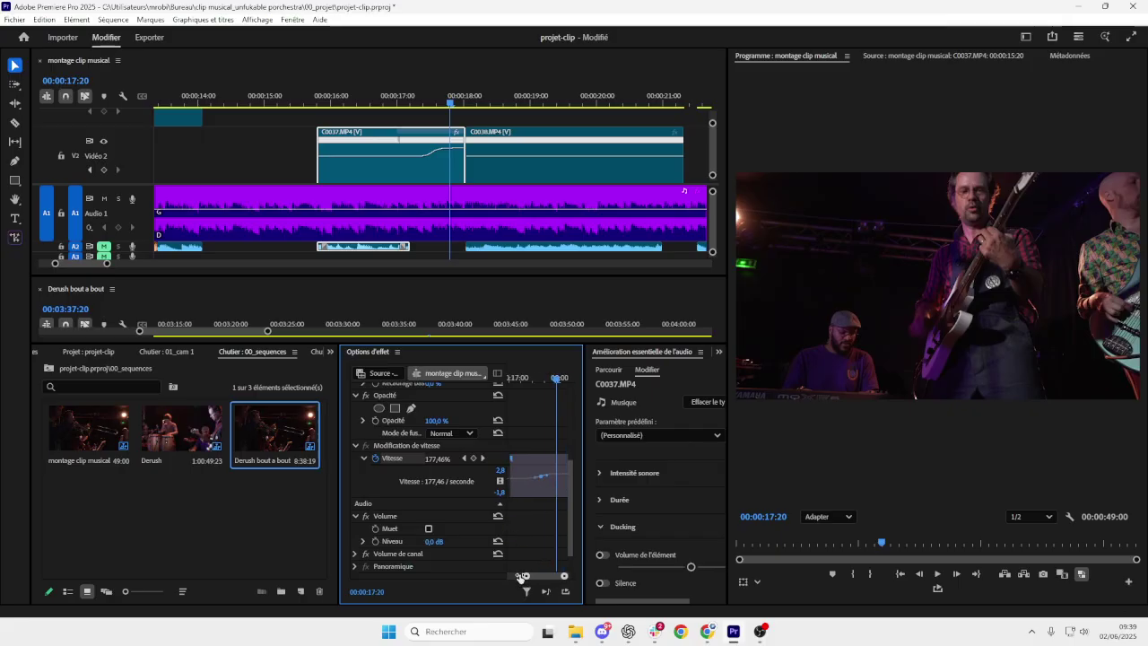
pyautogui.click(542, 480)
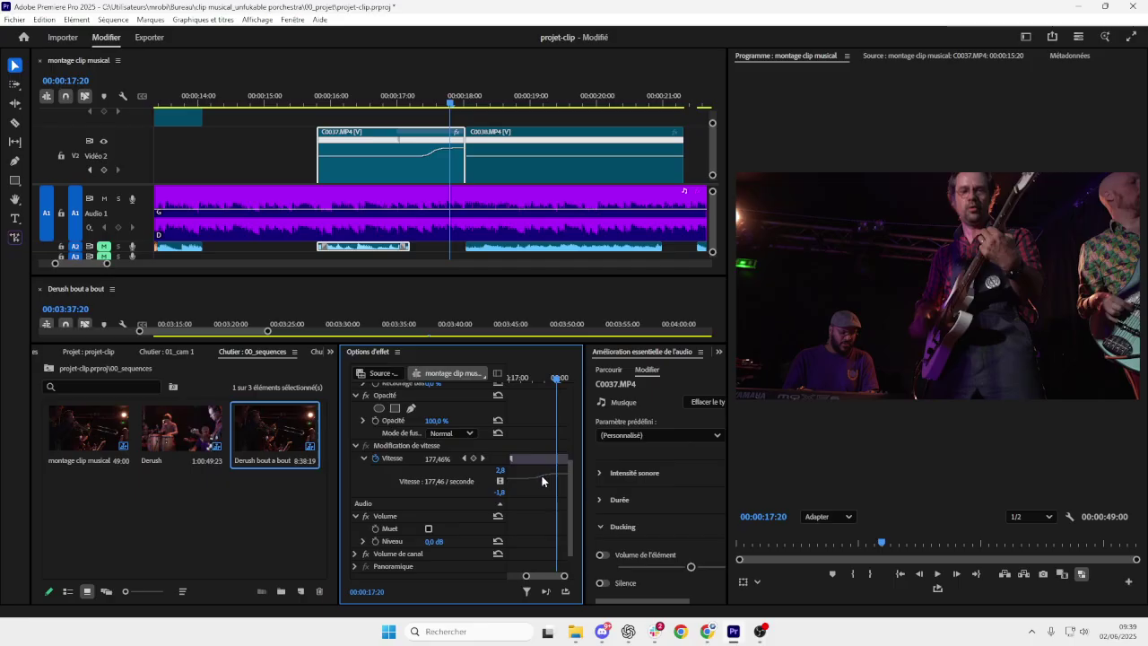
pyautogui.click(451, 159)
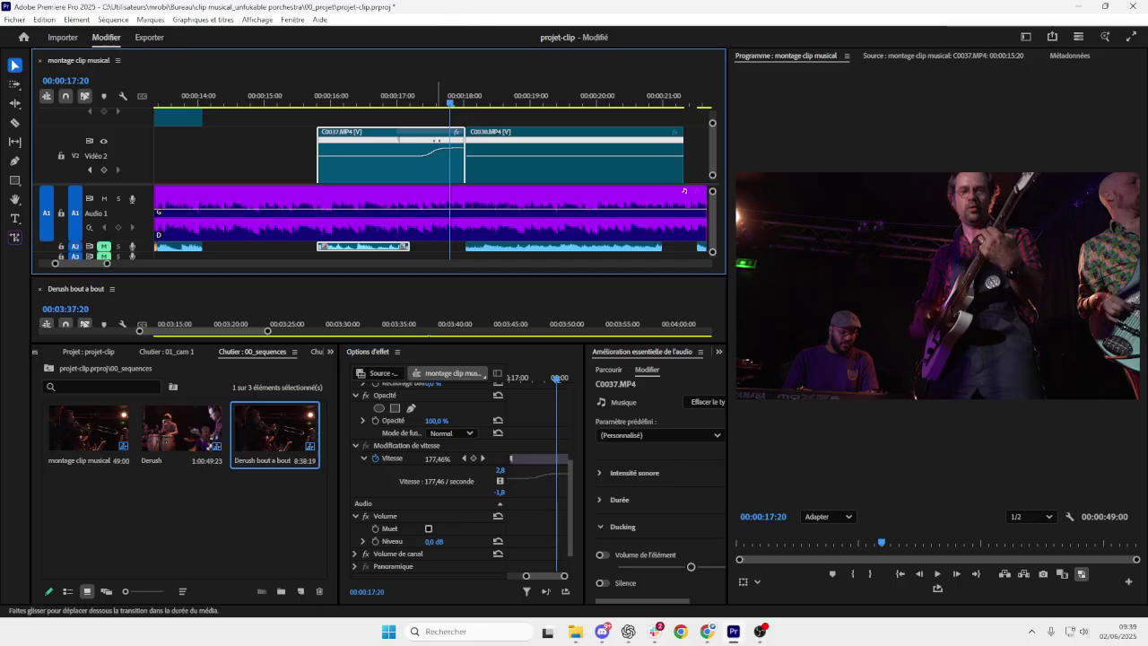
pyautogui.click(528, 458)
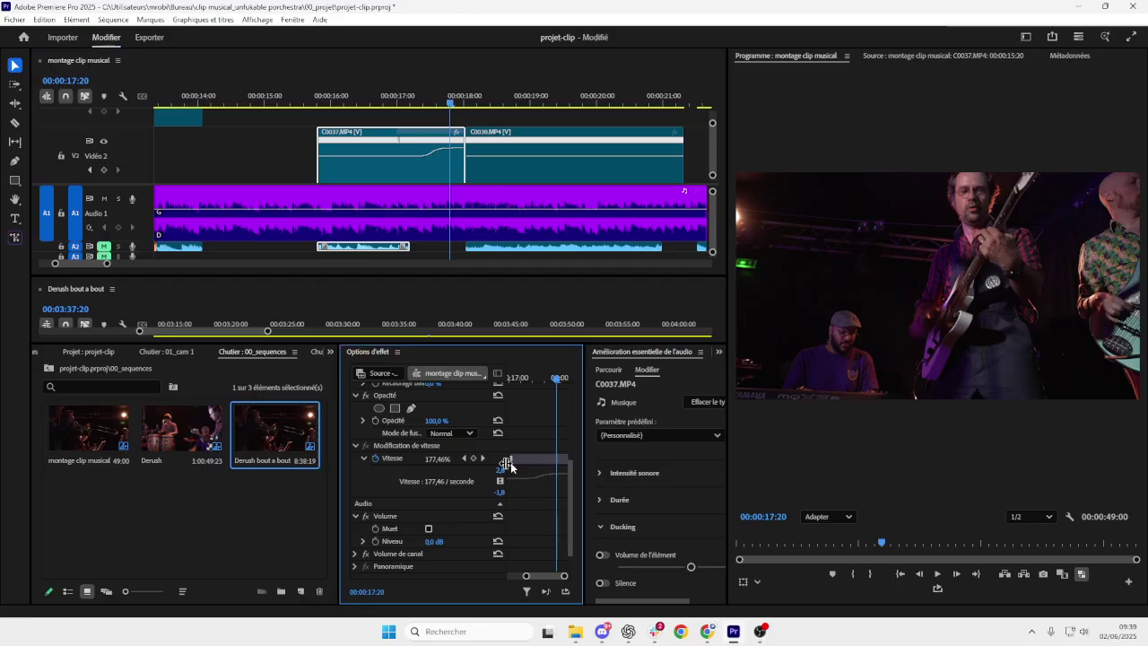
pyautogui.click(399, 459)
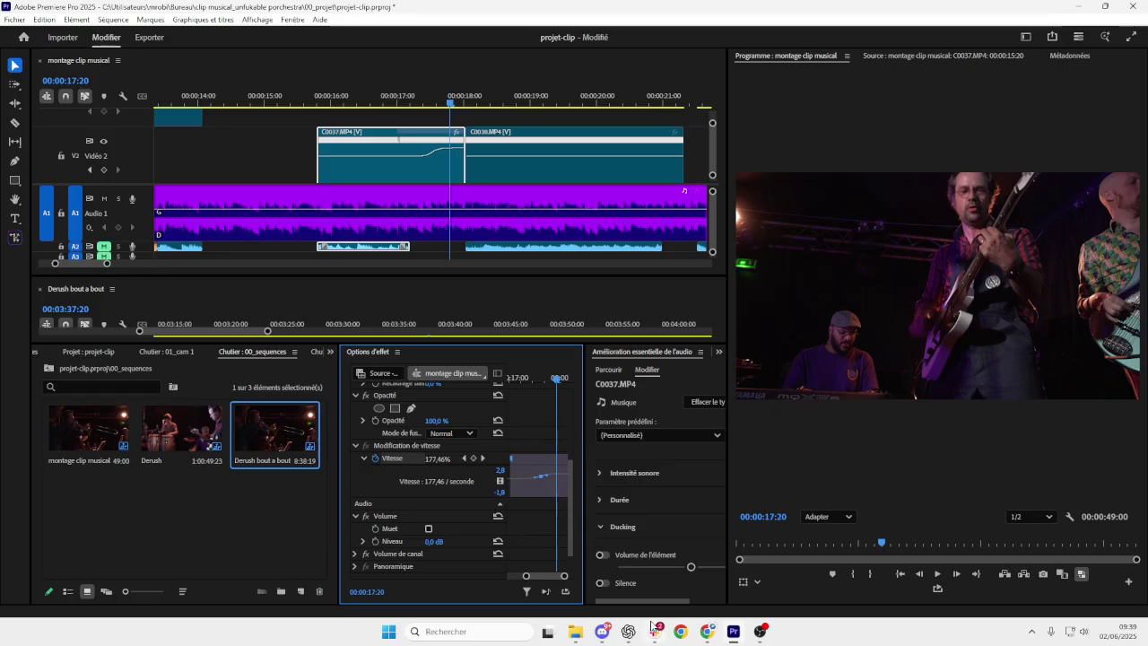
# - Switch to Chrome and search Google in a new tab for "speed ramp première pro"
pyautogui.click(708, 632)
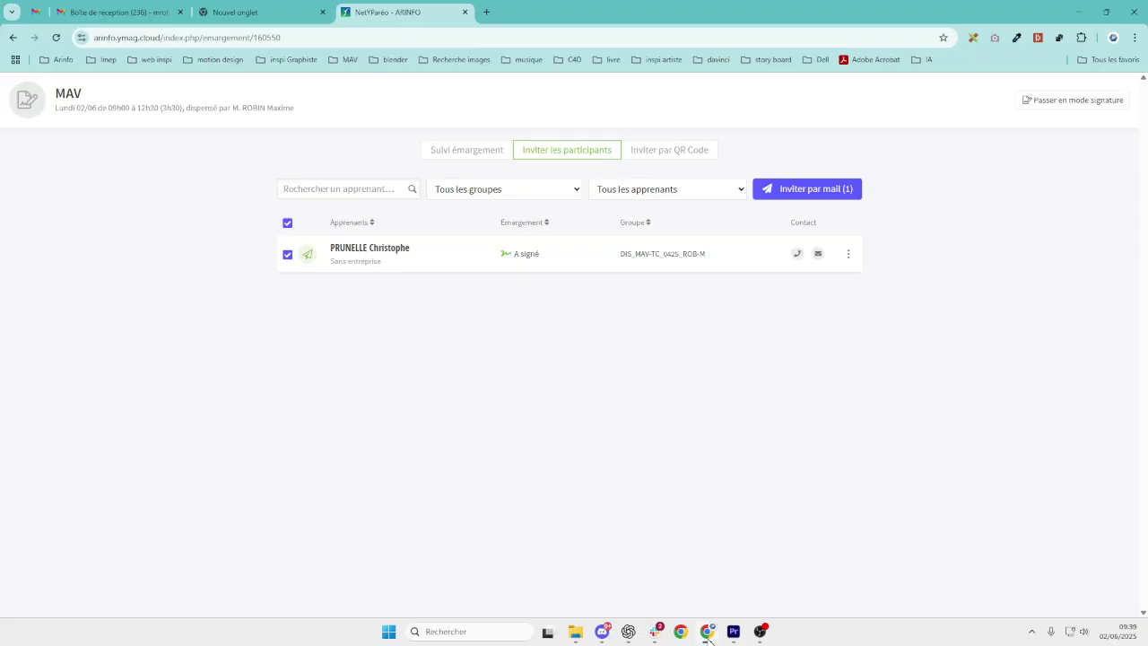
pyautogui.click(486, 11)
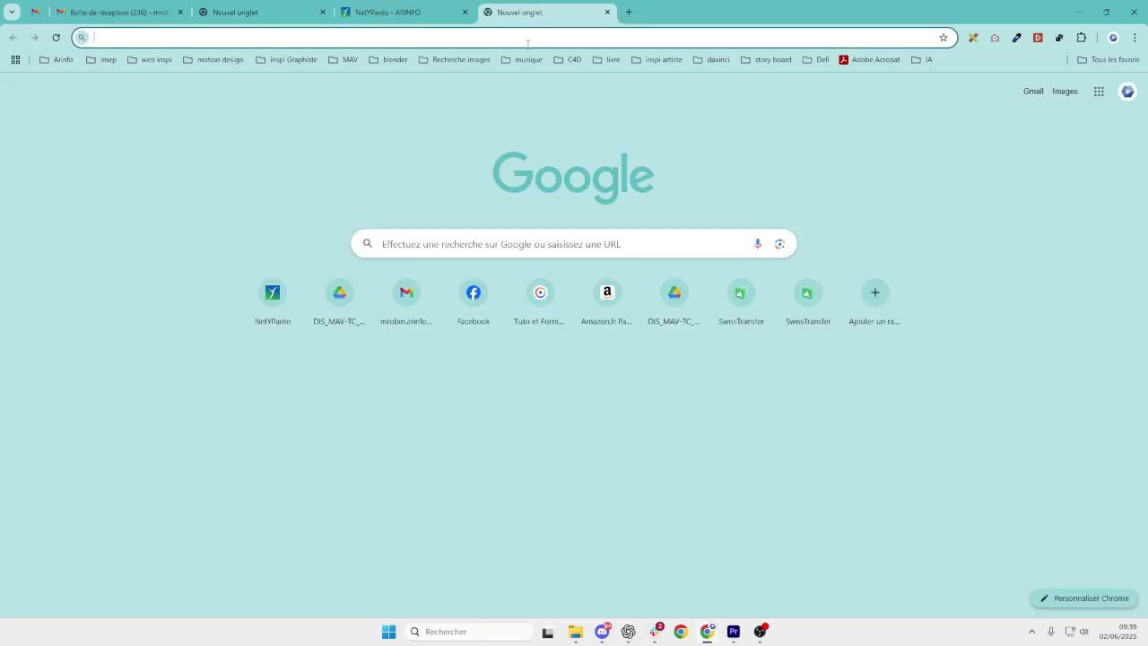
pyautogui.write('speed r')
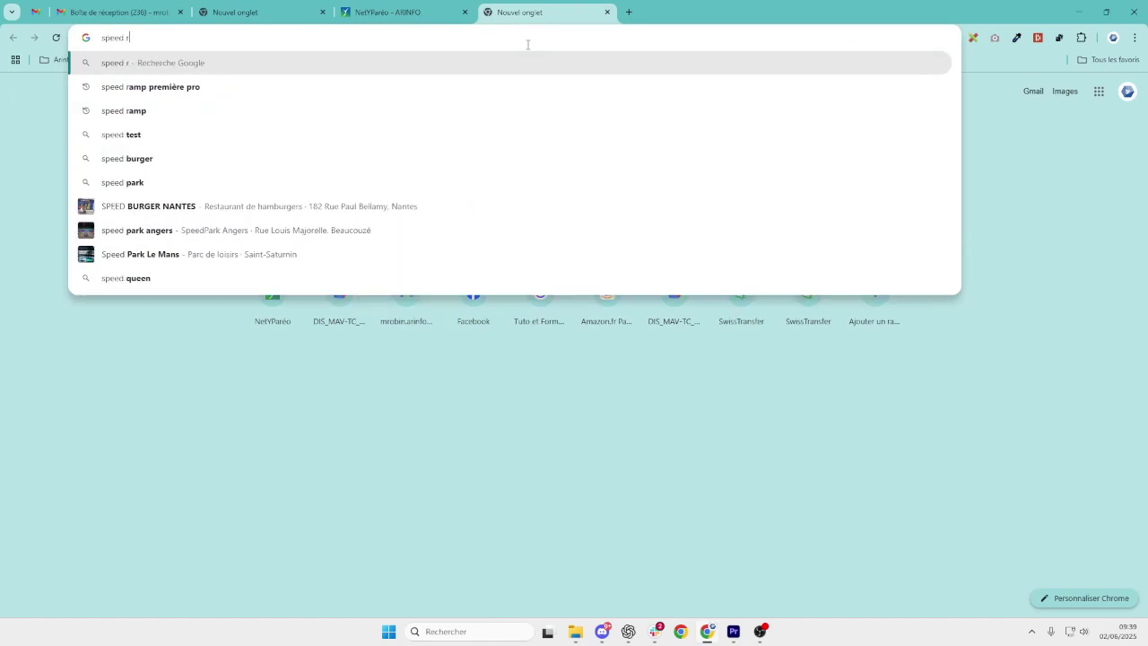
pyautogui.write('amp prem')
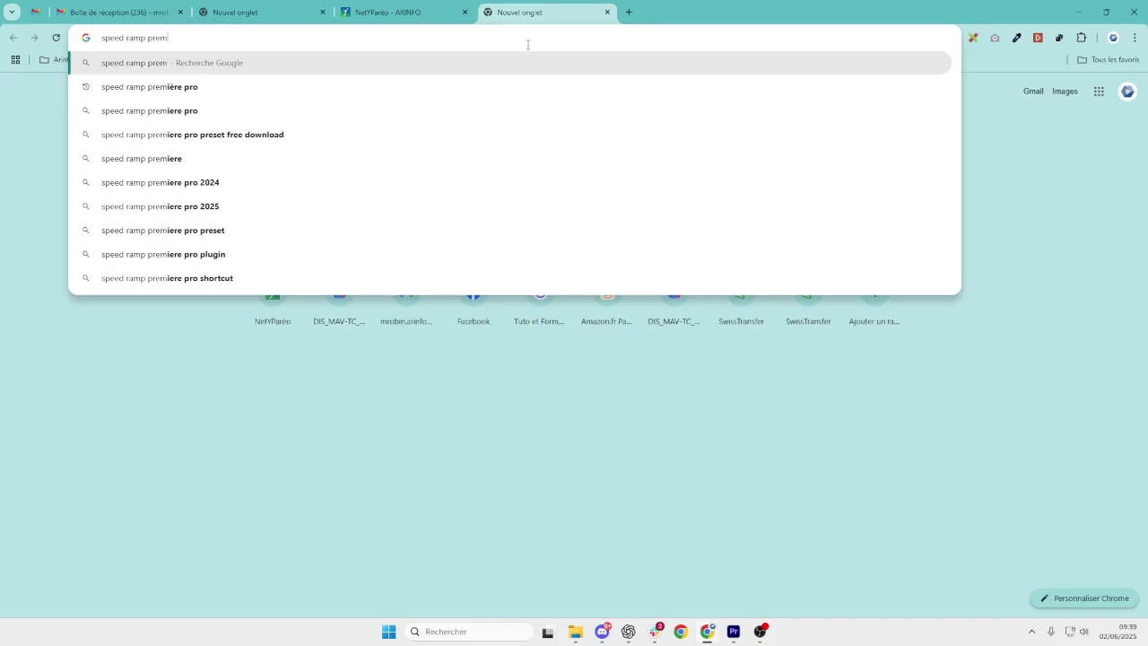
pyautogui.write('ière pro')
pyautogui.press('Return')
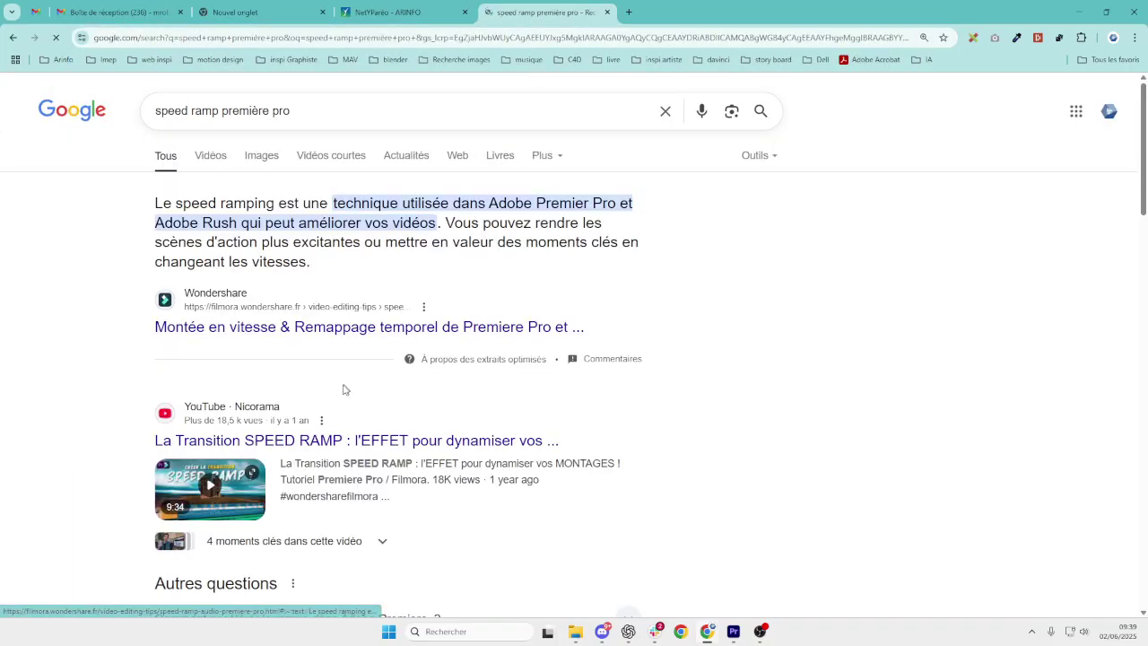
# - Open the YouTube tutorial "La Transition SPEED RAMP" and watch its Tuto Premiere Pro chapter, pausing it at 3:20
pyautogui.click(300, 442)
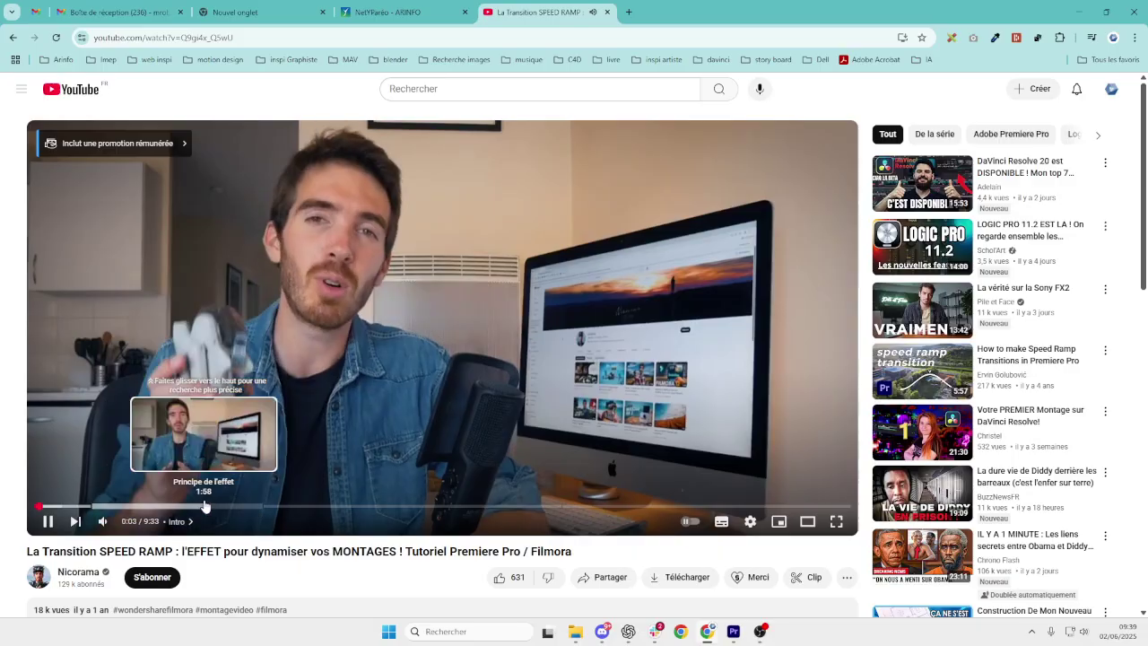
pyautogui.click(287, 507)
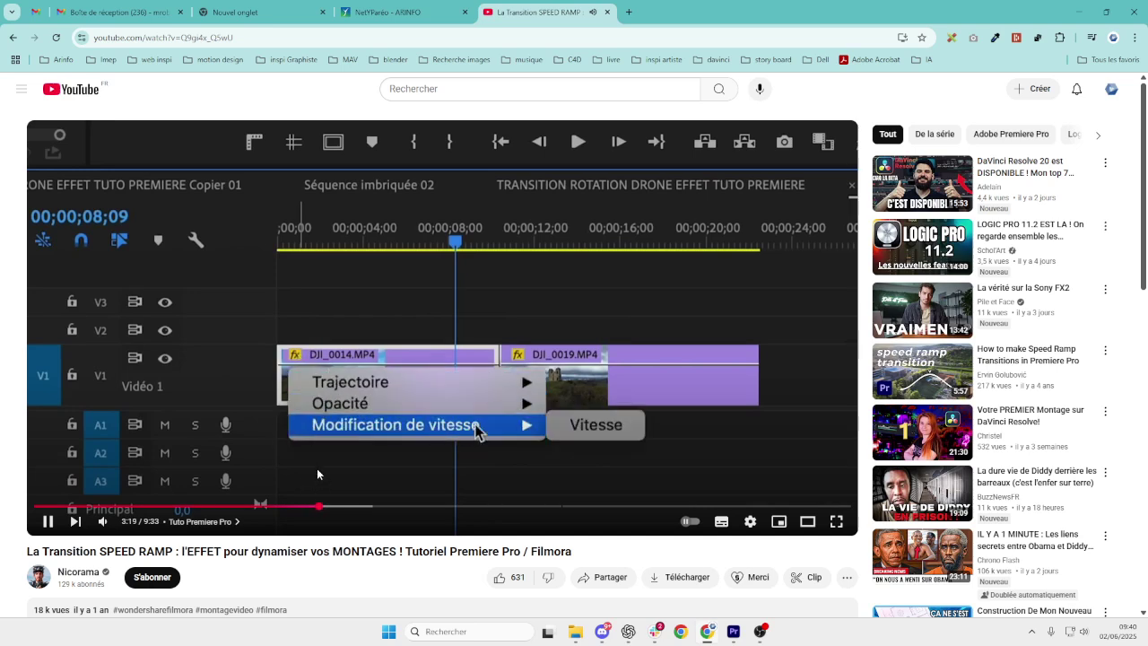
pyautogui.click(364, 437)
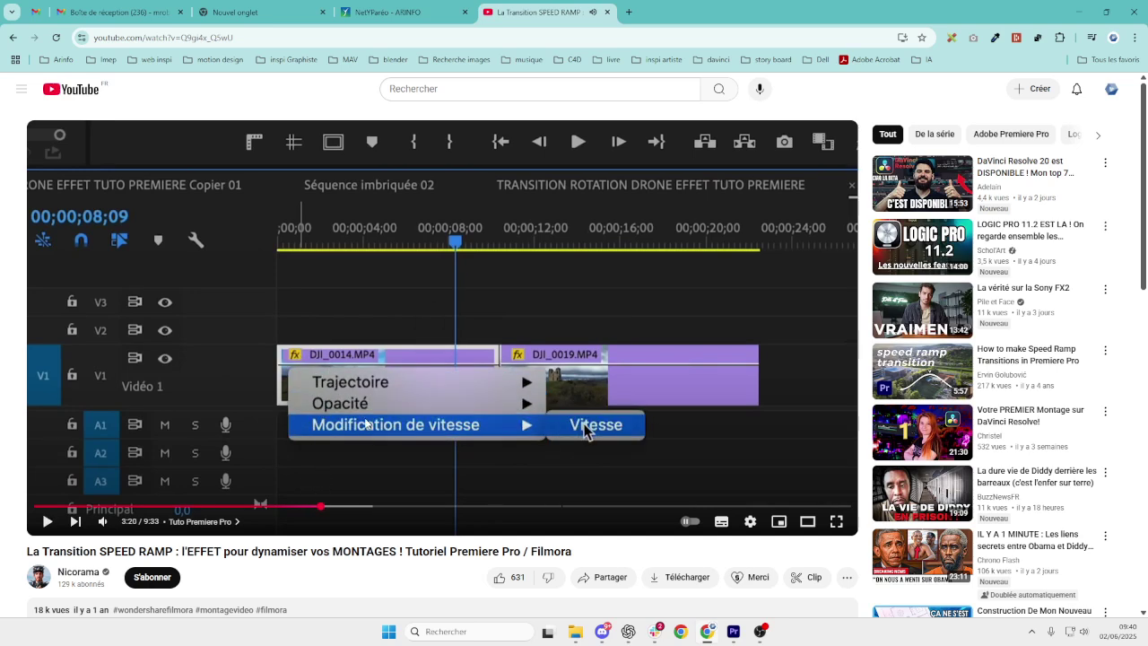
# - Switch back to Premiere Pro and check that C0037.MP4's clip keyframe display uses Modification de vitesse > Vitesse
pyautogui.hotkey('alt', 'Tab')
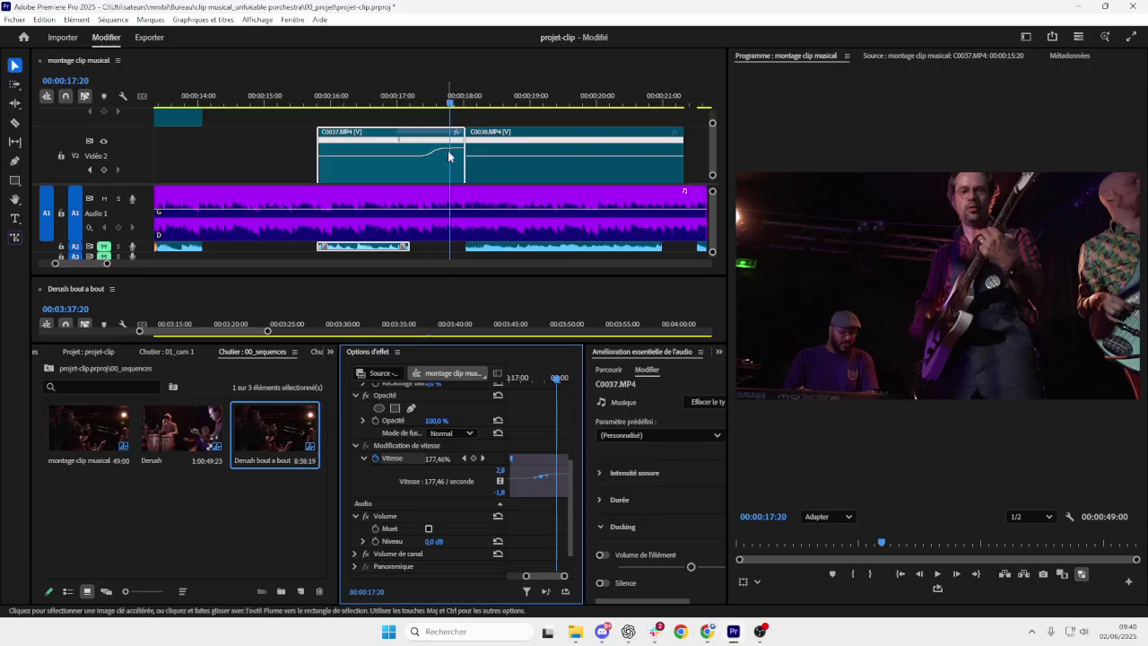
pyautogui.click(335, 140)
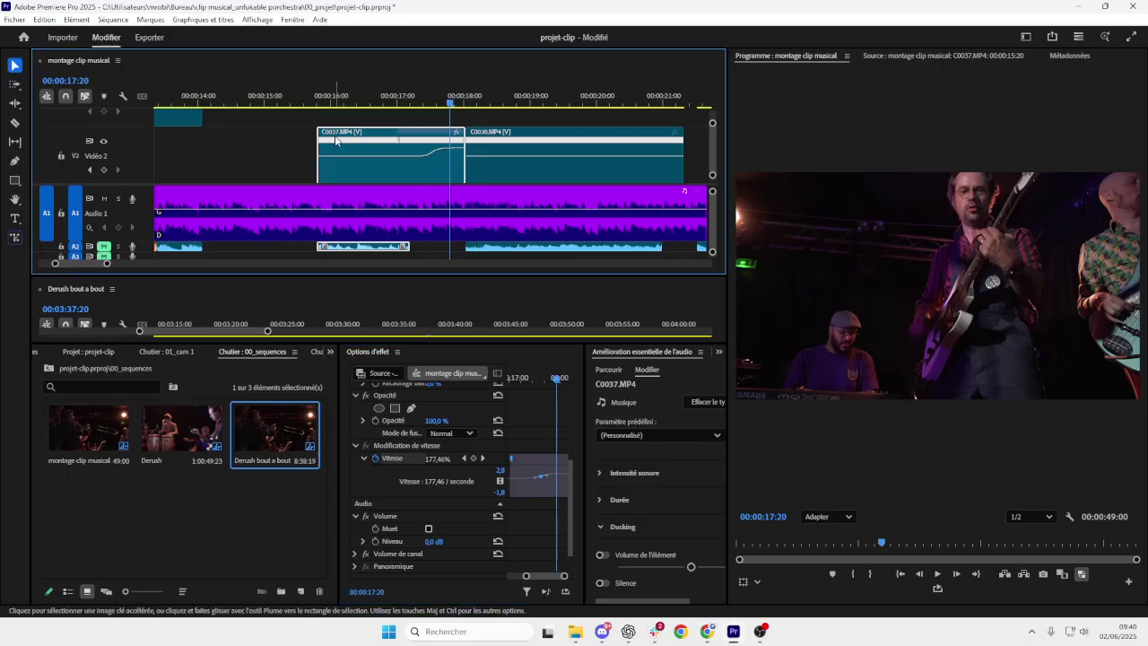
pyautogui.rightClick(338, 136)
pyautogui.click(338, 136)
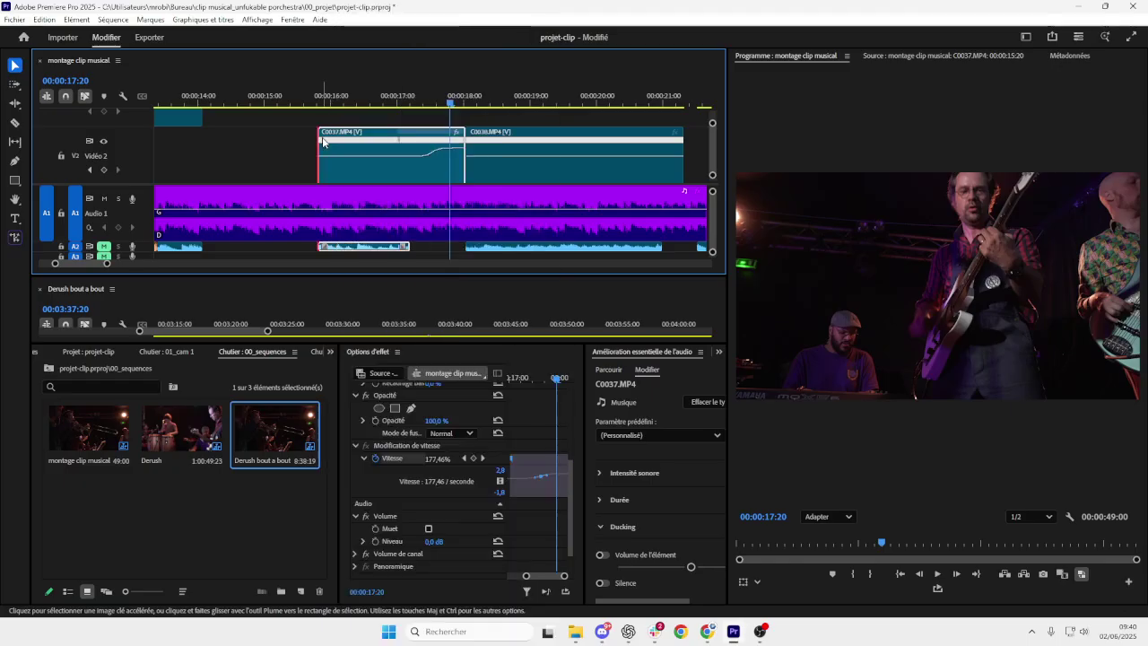
pyautogui.click(457, 135)
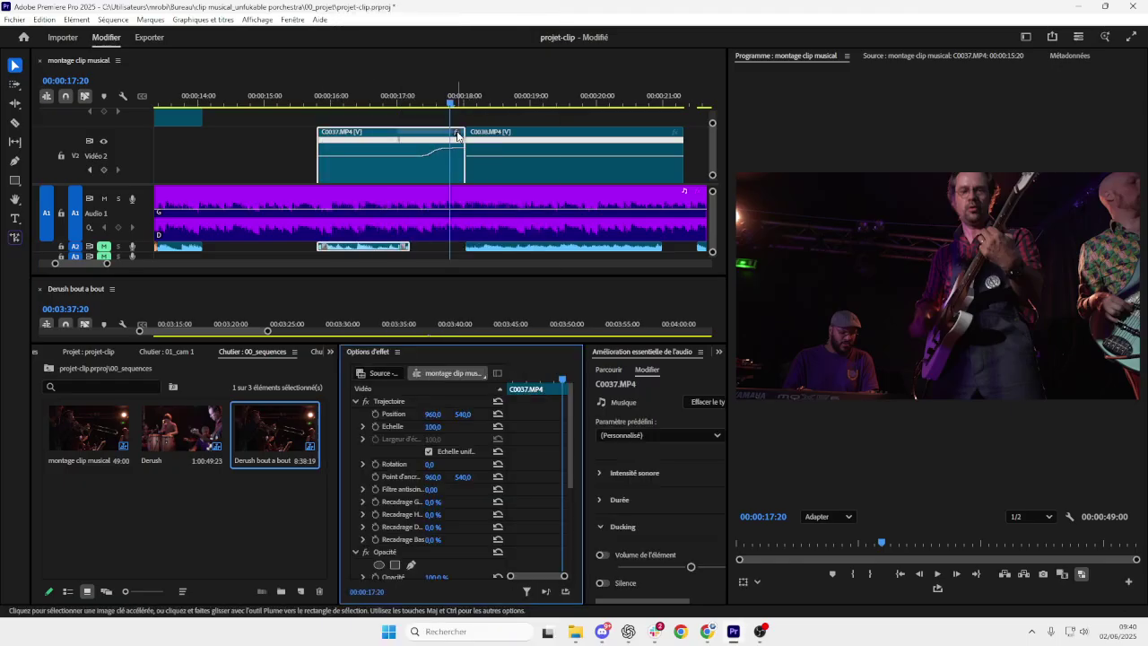
pyautogui.rightClick(457, 135)
pyautogui.press('Escape')
pyautogui.click(458, 136)
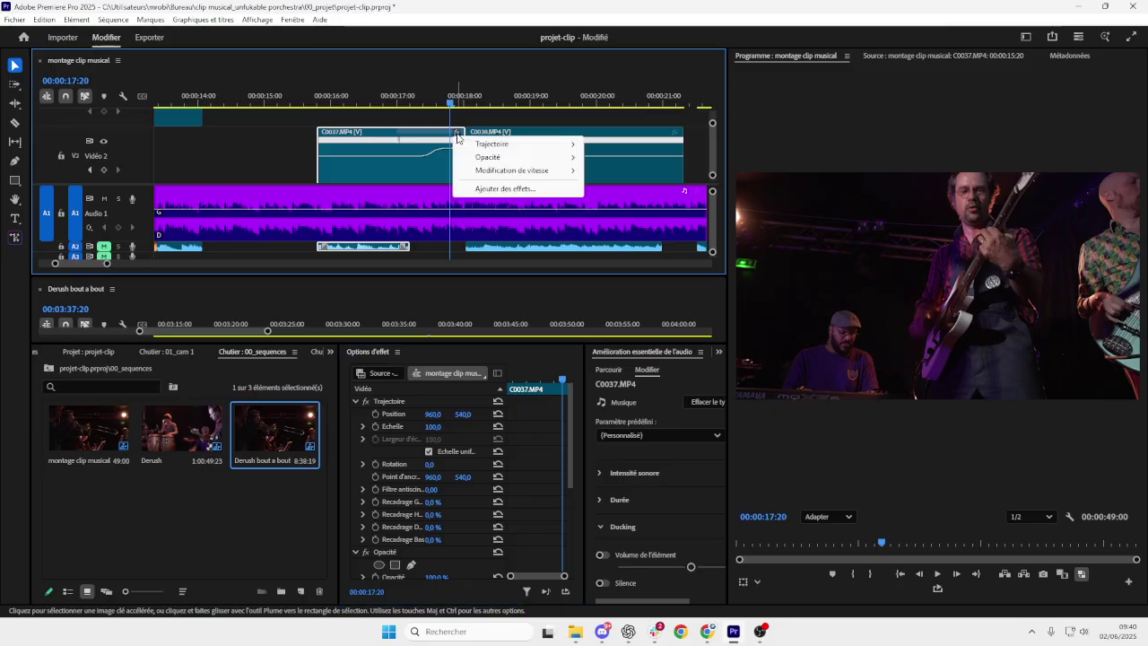
pyautogui.moveTo(516, 147)
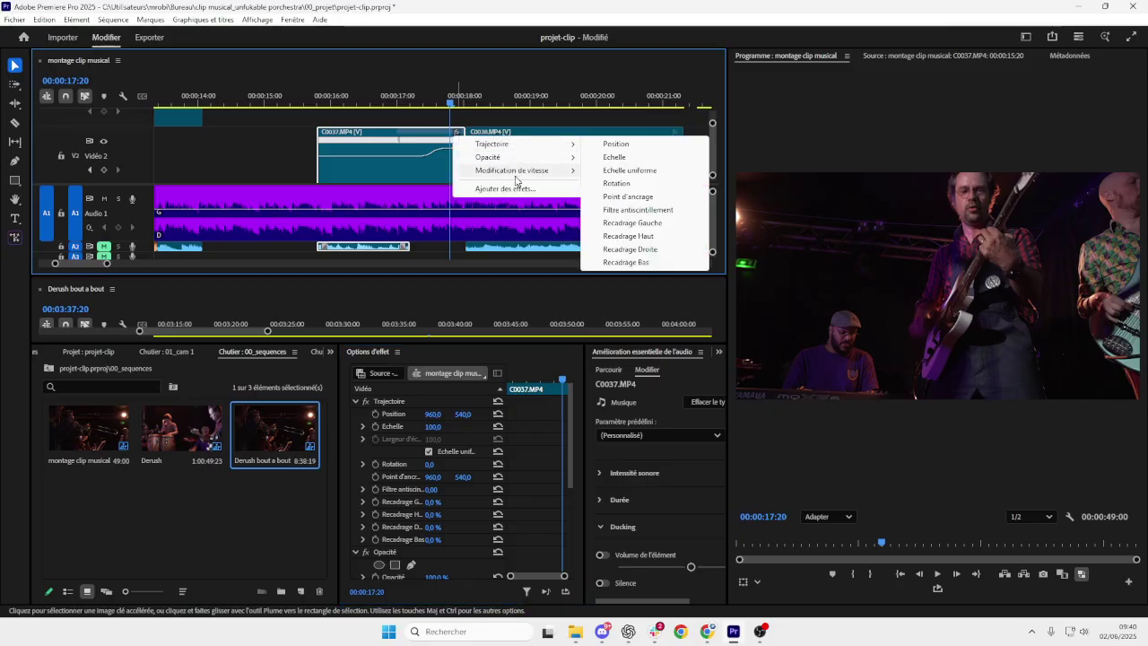
pyautogui.moveTo(538, 170)
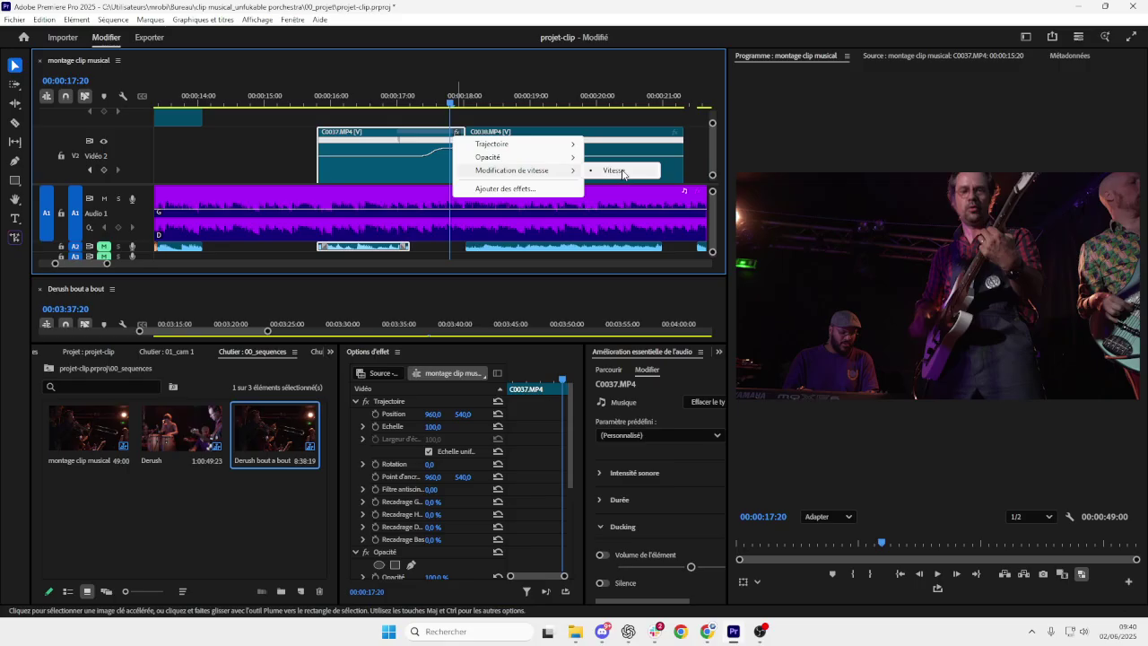
pyautogui.click(429, 154)
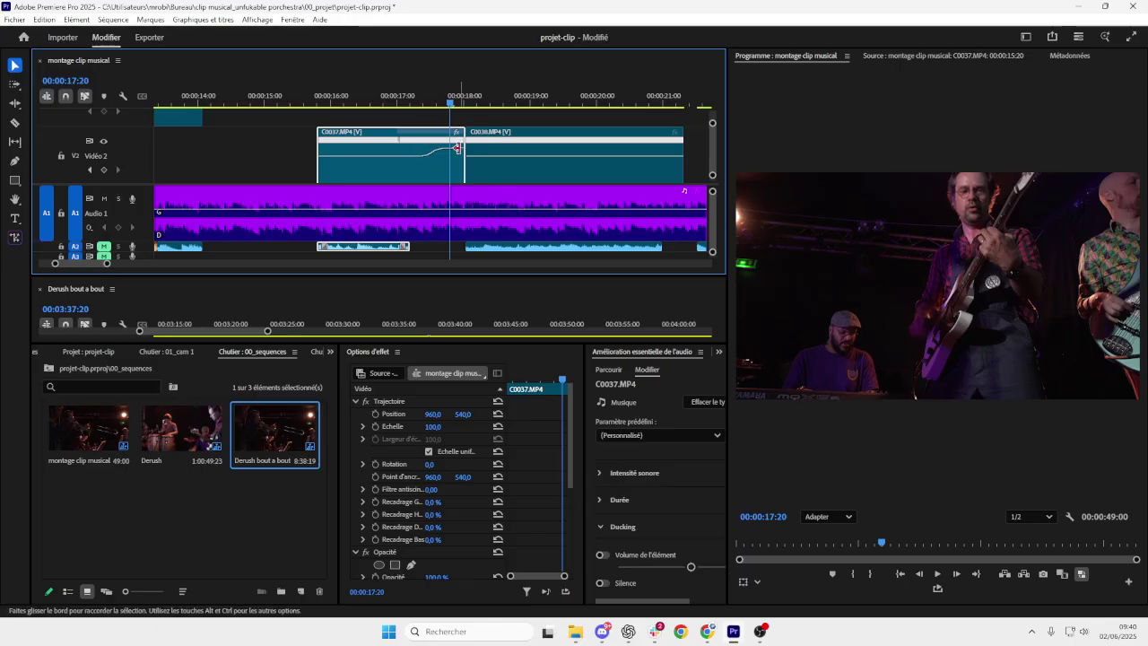
# - Return to the YouTube tutorial in Chrome and watch the part on changing the clip's speed and adding speed keyframes
pyautogui.hotkey('alt', 'Tab')
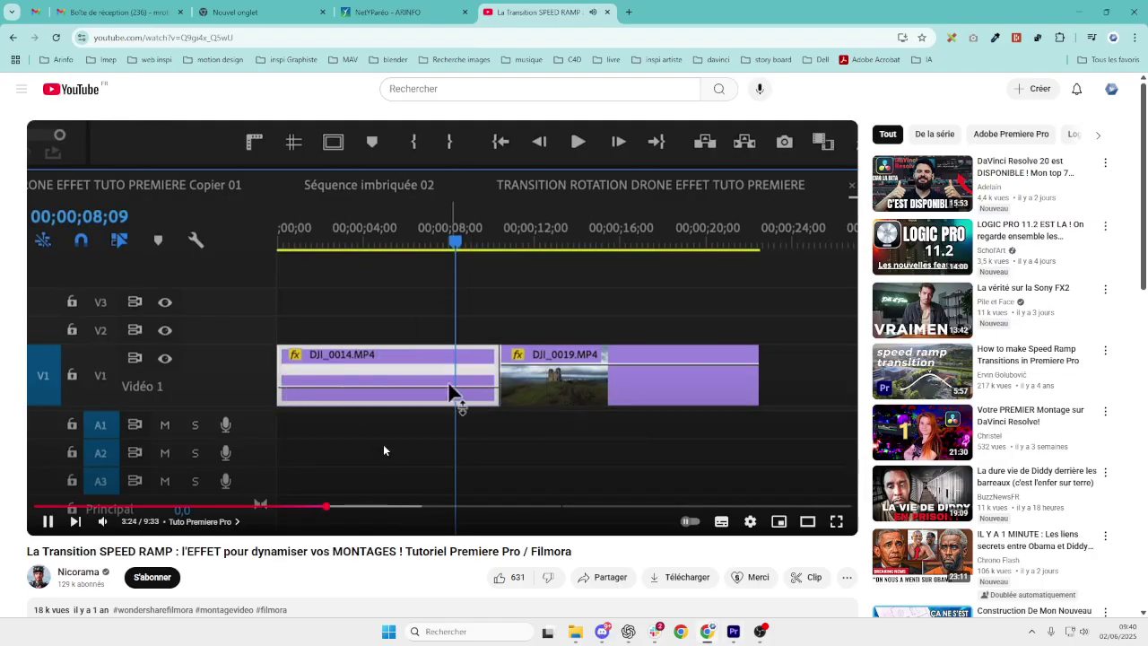
pyautogui.click(421, 403)
pyautogui.click(421, 401)
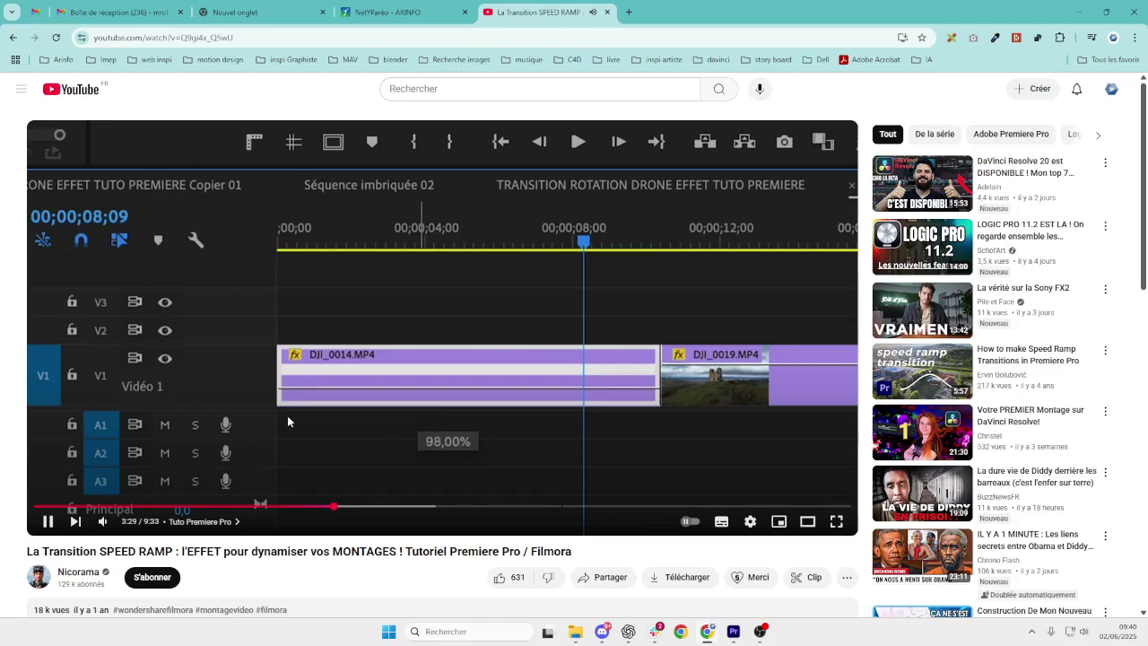
pyautogui.doubleClick(427, 425)
pyautogui.doubleClick(427, 430)
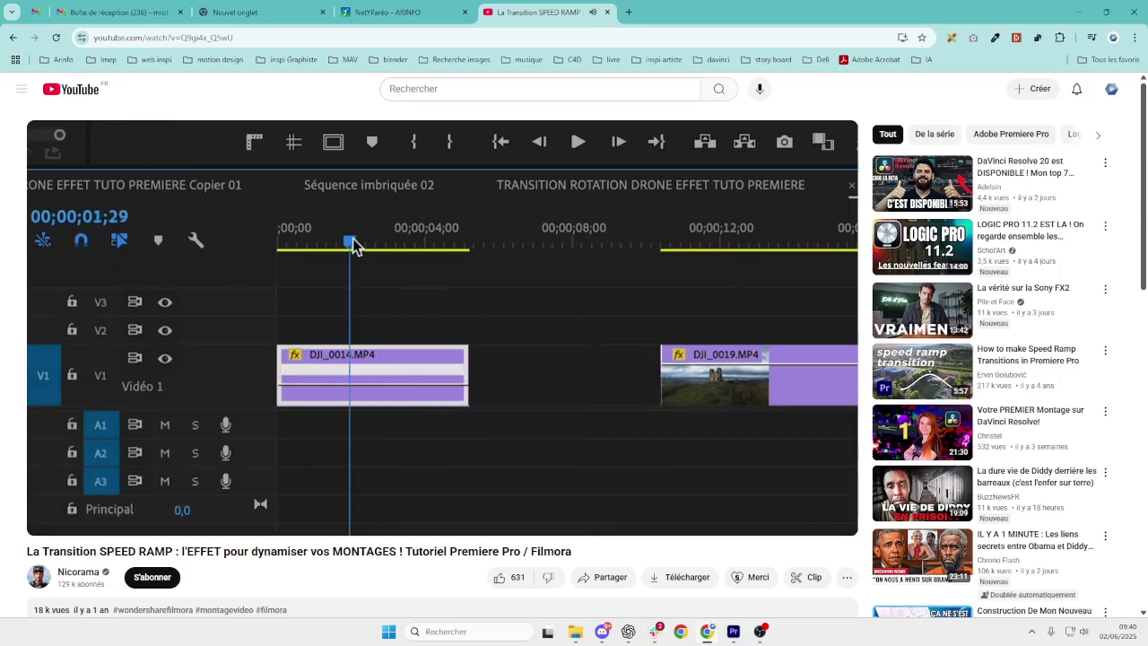
pyautogui.moveTo(430, 423)
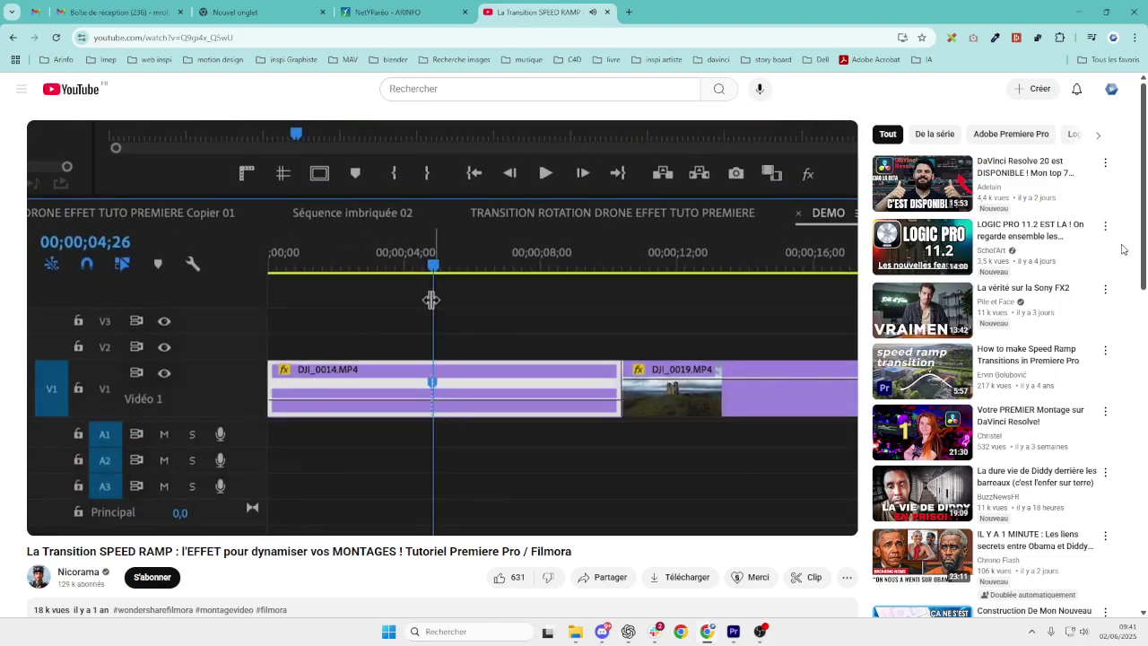
pyautogui.click(425, 415)
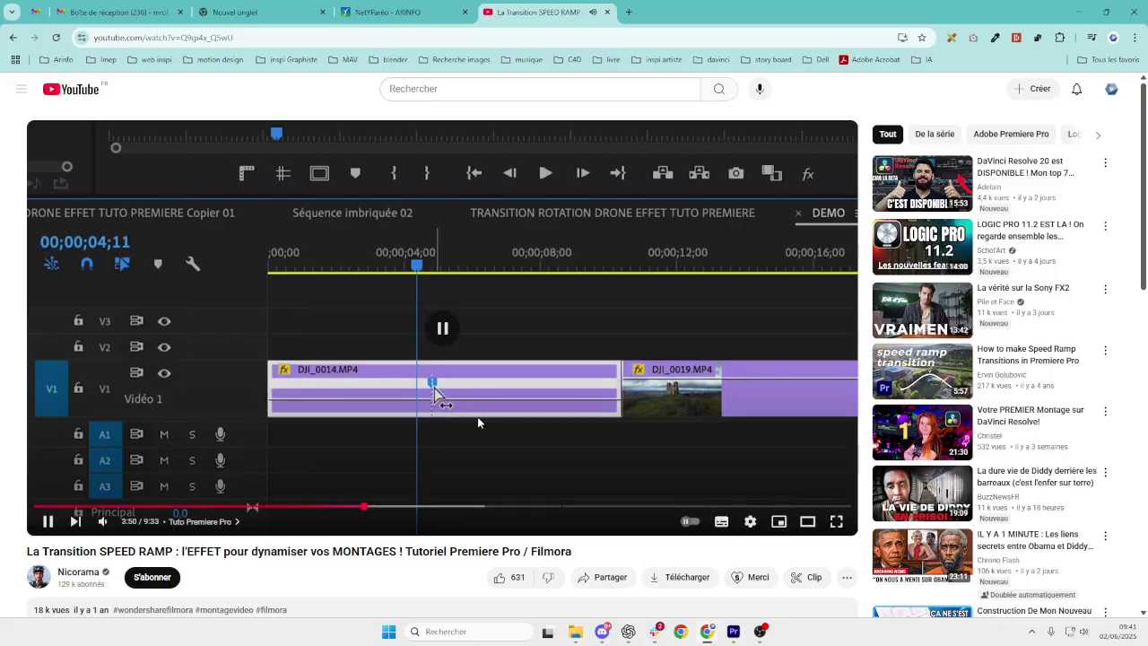
# - Switch back to Premiere Pro and scrub through C0037.MP4's speed curve, placing the playhead at 00:00:17:04
pyautogui.hotkey('alt', 'Tab')
pyautogui.click(442, 105)
pyautogui.moveTo(442, 106); pyautogui.dragTo(427, 106)
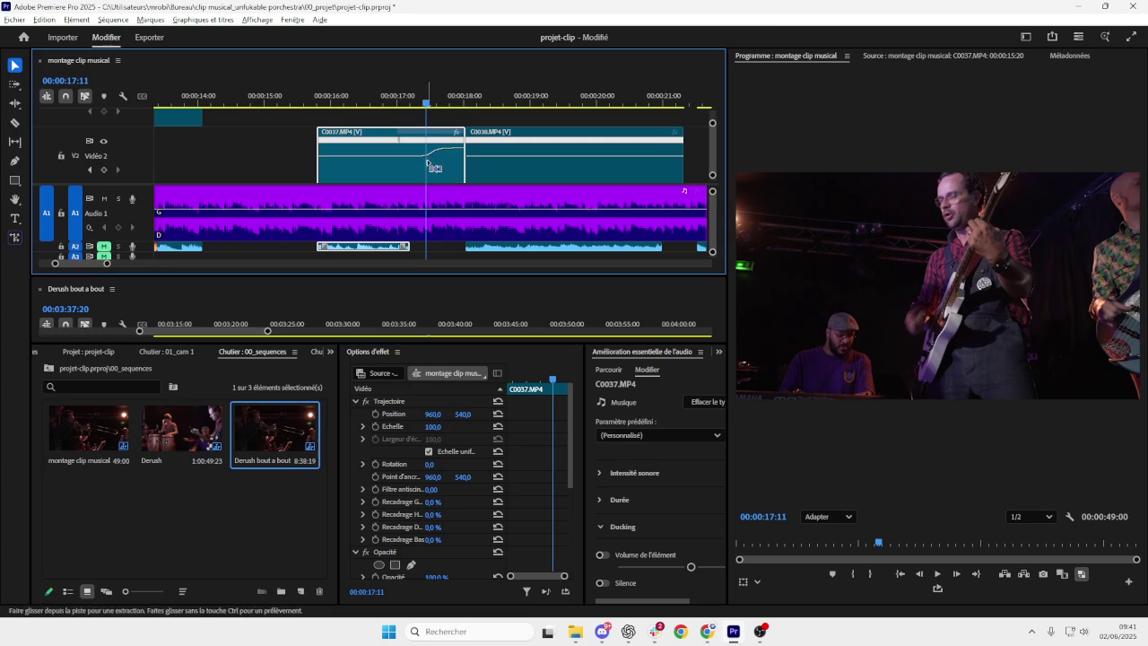
pyautogui.click(408, 99)
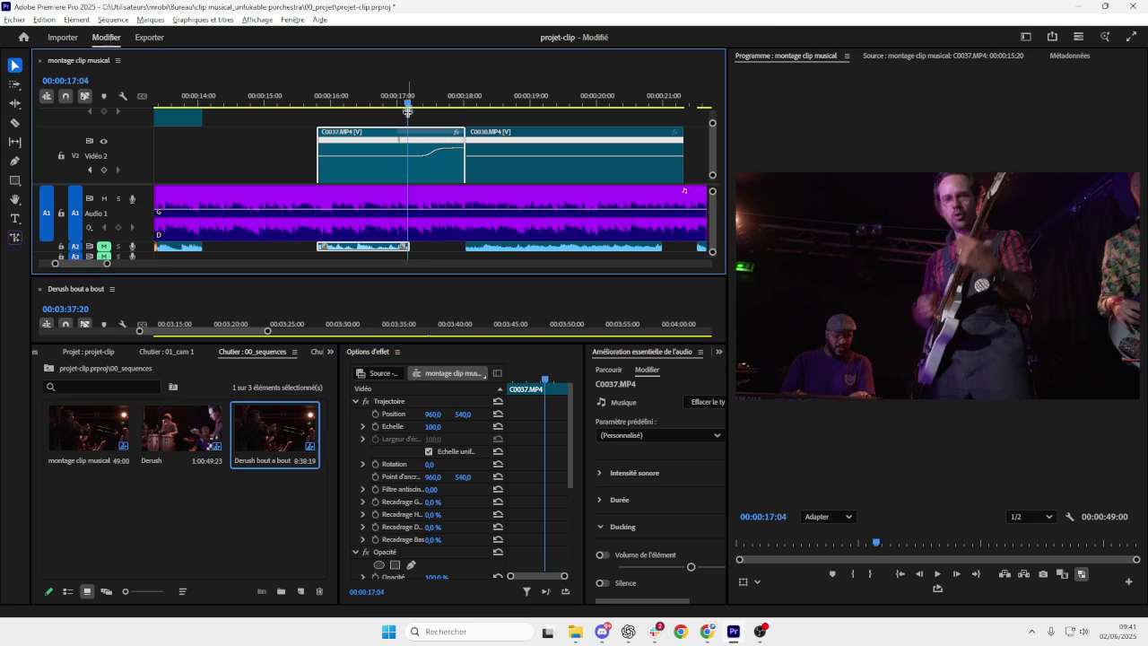
# - Select C0038.MP4 on the Vidéo 2 track and set its clip keyframe display to Modification de vitesse > Vitesse
pyautogui.click(566, 160)
pyautogui.moveTo(400, 111); pyautogui.dragTo(576, 120)
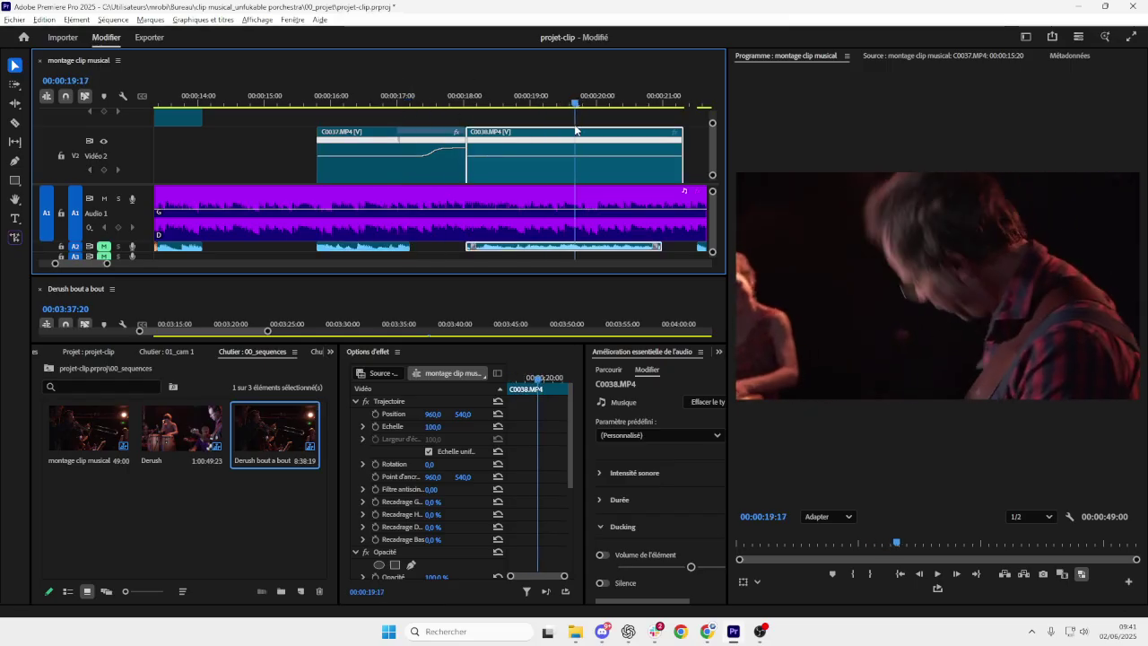
pyautogui.click(527, 139)
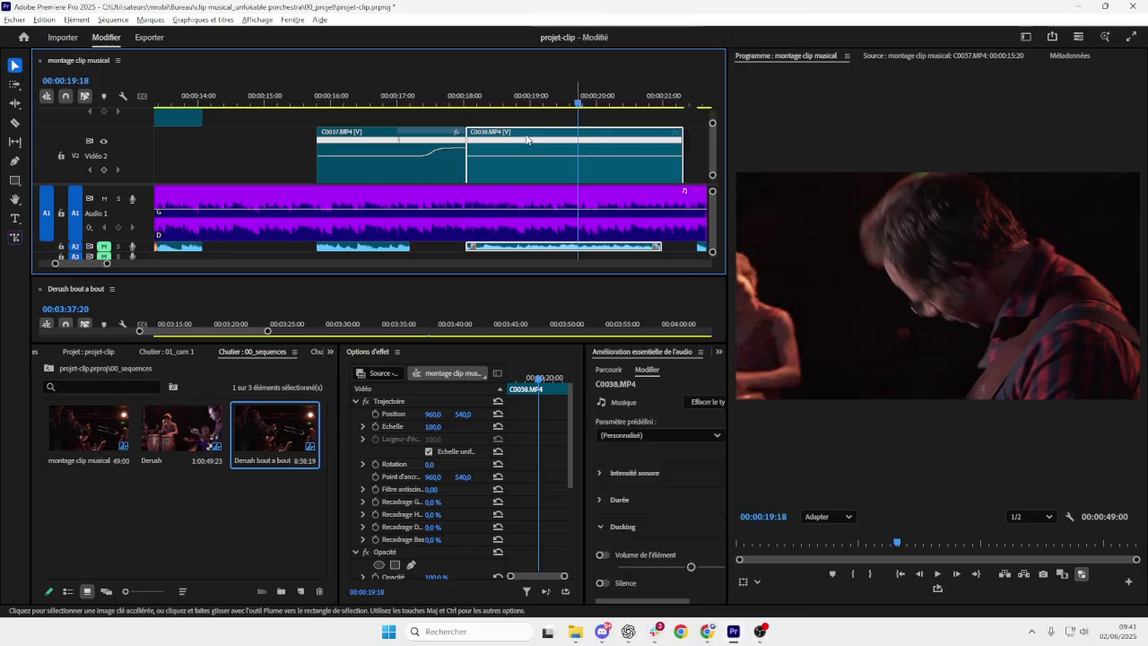
pyautogui.hotkey('shift', '5')
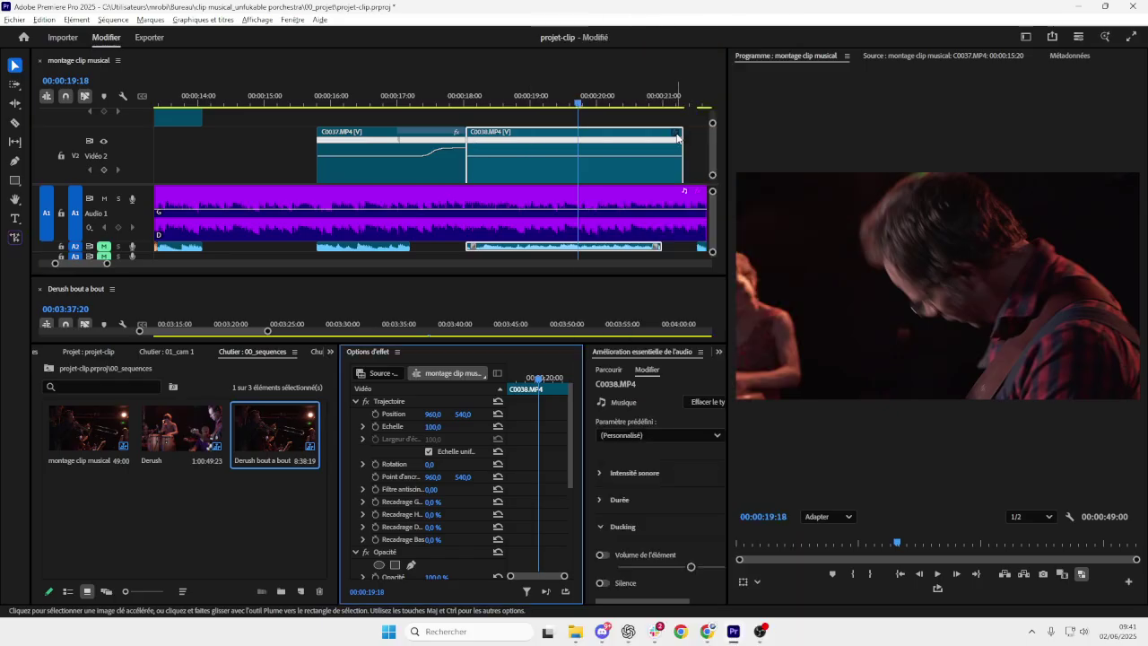
pyautogui.rightClick(678, 137)
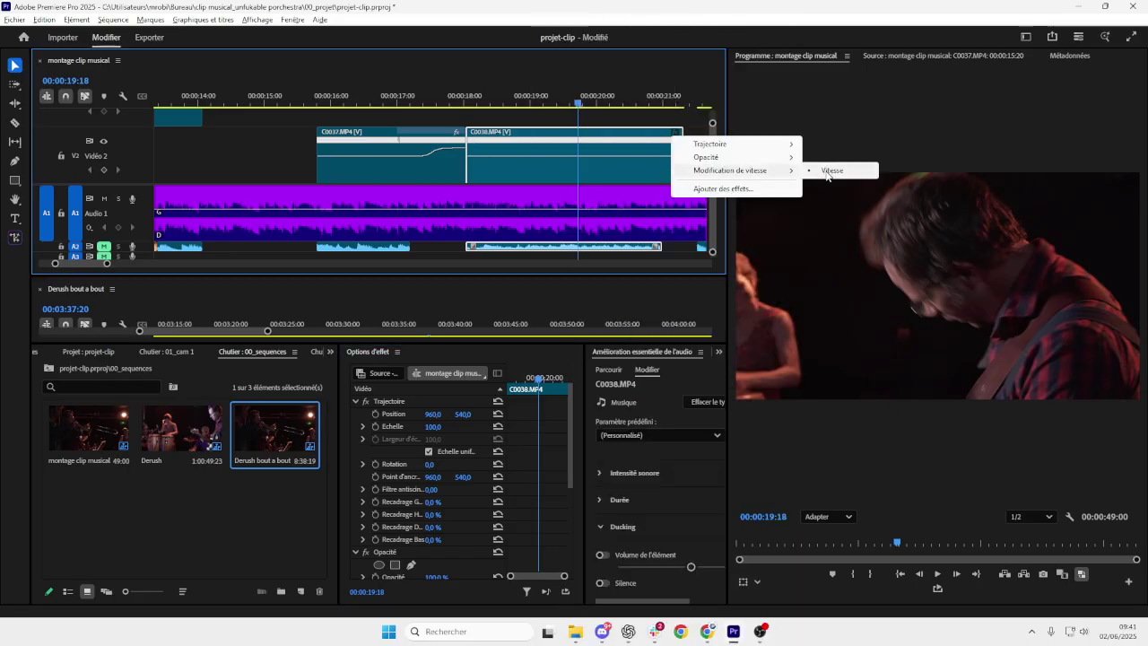
pyautogui.click(827, 171)
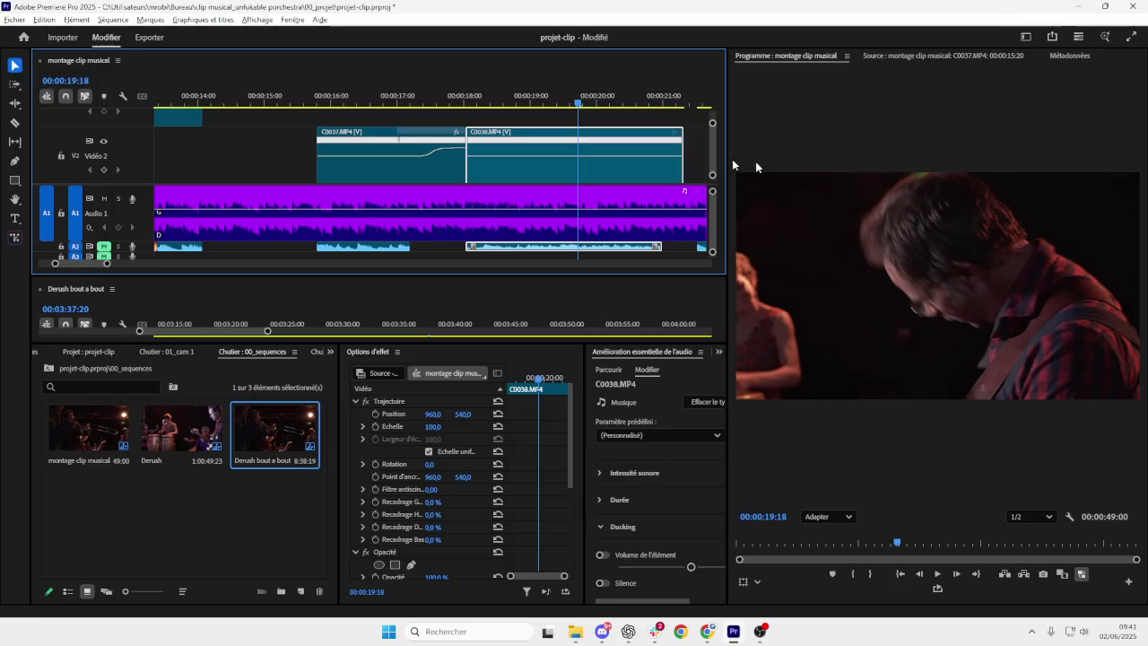
pyautogui.rightClick(678, 135)
pyautogui.moveTo(781, 170)
pyautogui.click(836, 172)
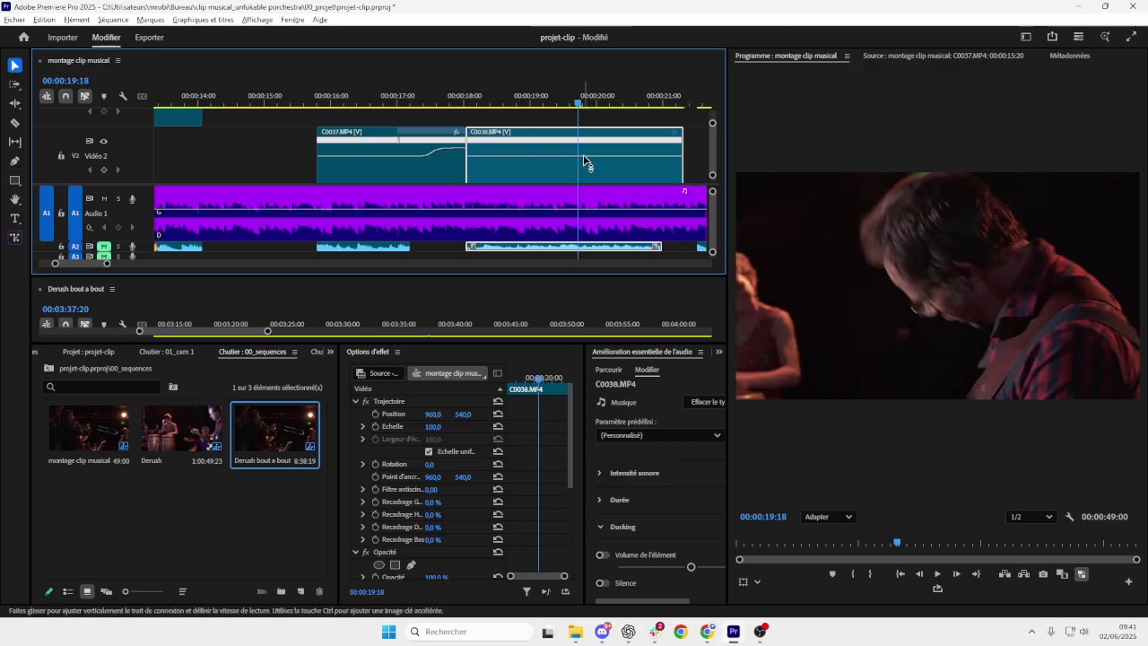
# - Add two speed keyframes to C0038.MP4, at about 00:00:20:14 and 00:00:21:02
pyautogui.moveTo(580, 105); pyautogui.dragTo(557, 107)
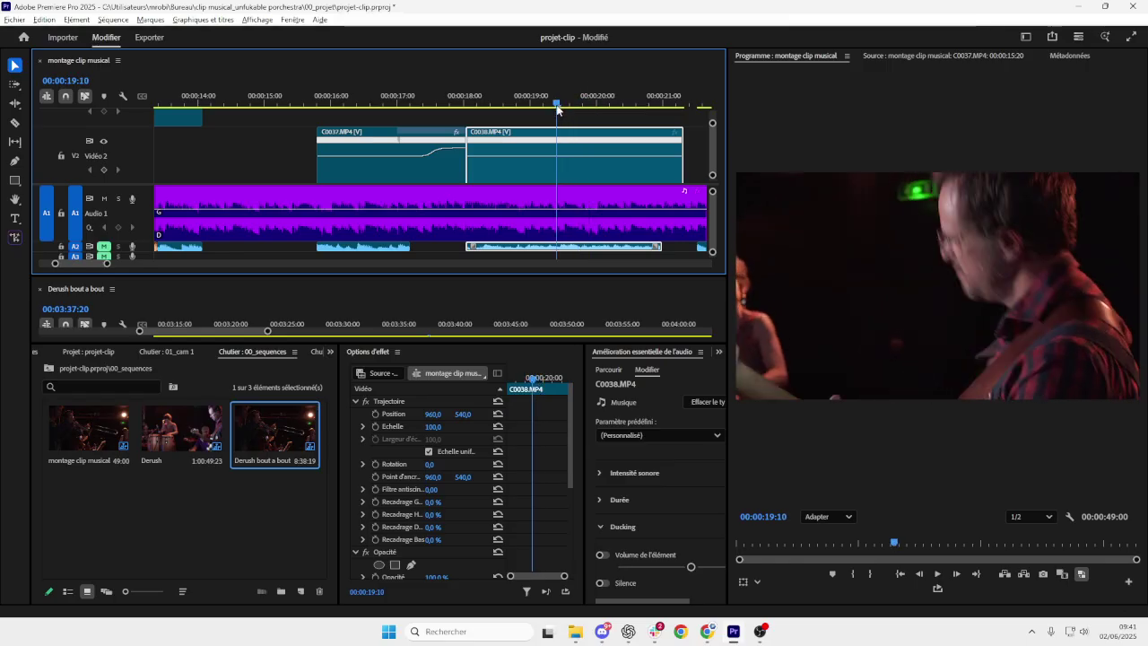
pyautogui.moveTo(575, 163)
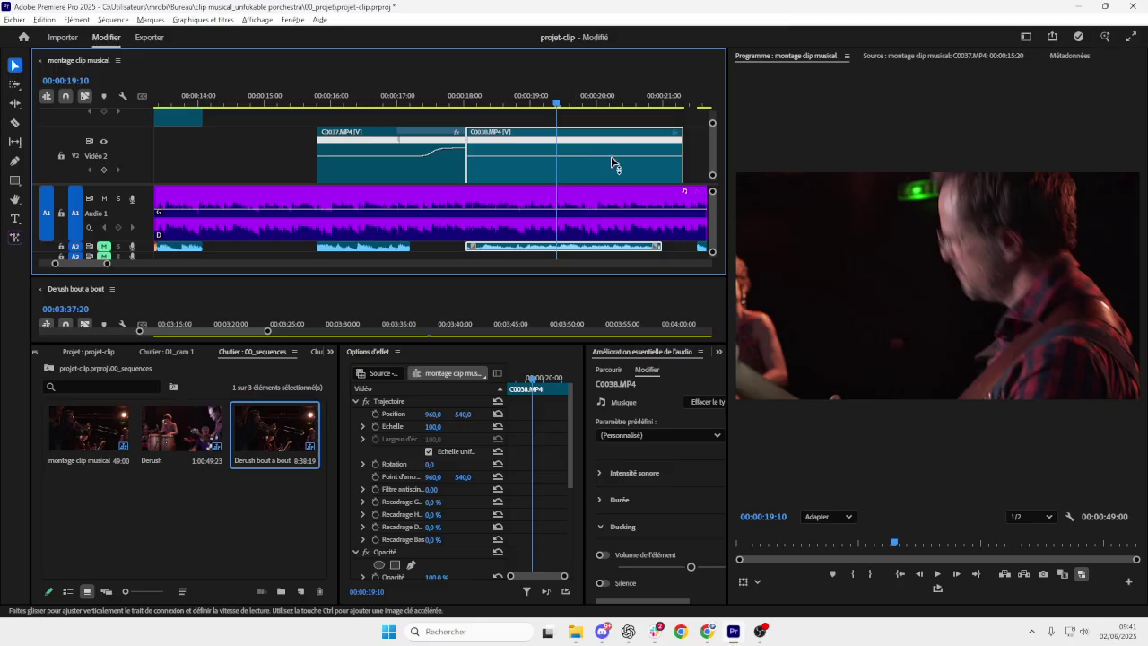
pyautogui.moveTo(545, 104); pyautogui.dragTo(609, 108)
pyautogui.press('Right')
pyautogui.press('Right')
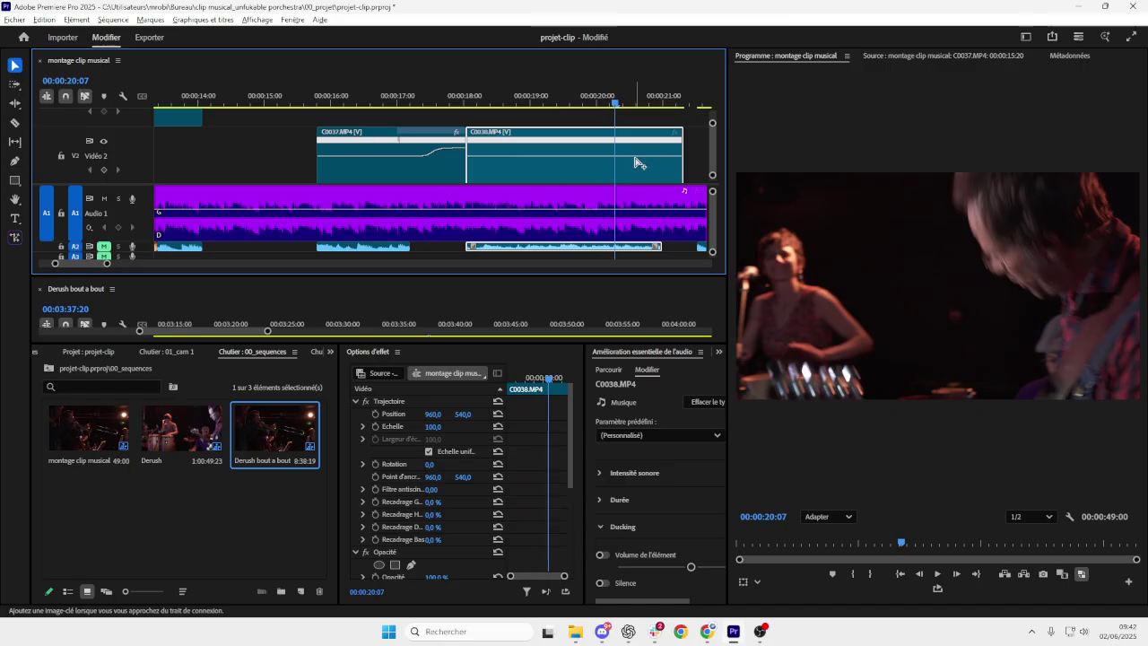
pyautogui.keyDown('ctrl'); pyautogui.click(633, 140); pyautogui.keyUp('ctrl')
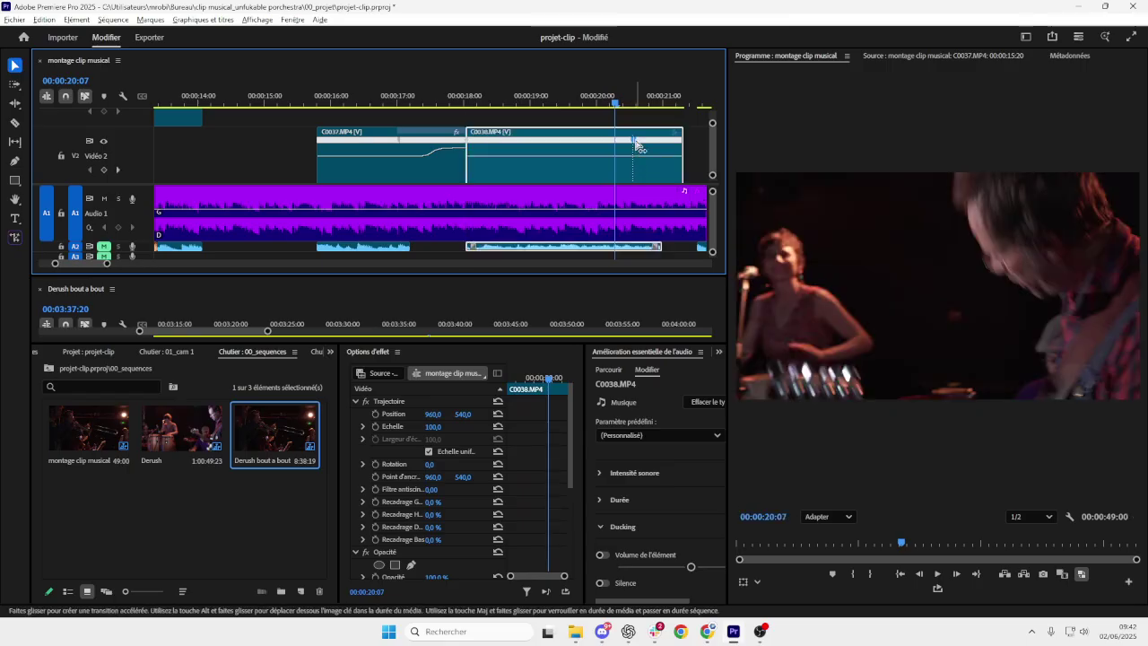
pyautogui.click(628, 103)
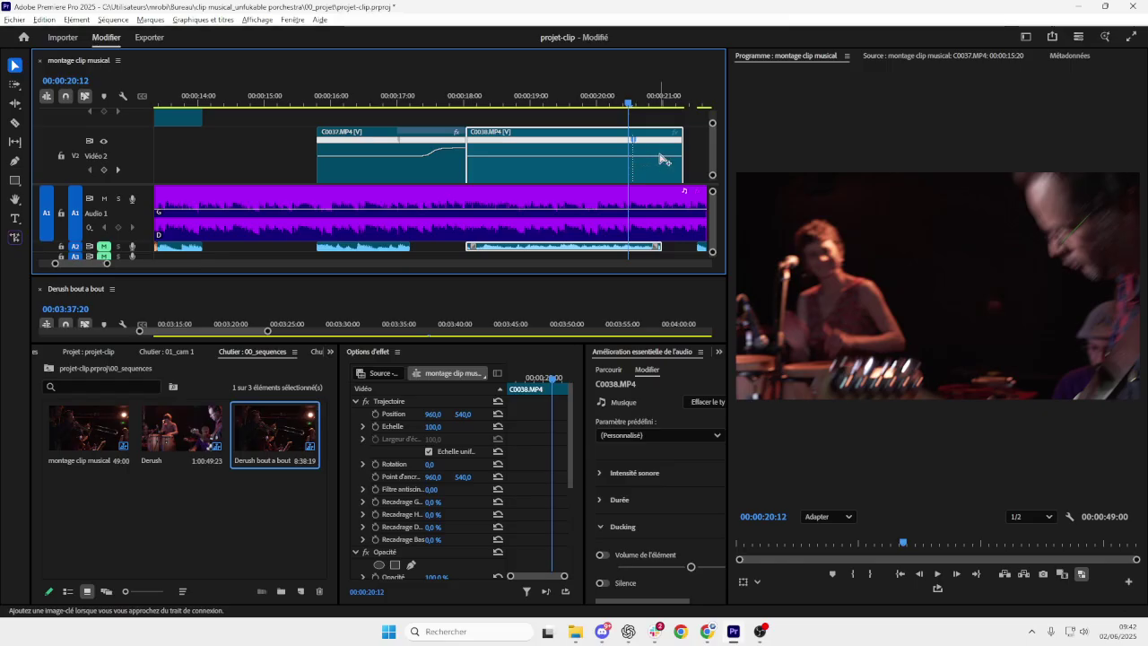
pyautogui.keyDown('ctrl'); pyautogui.click(668, 140); pyautogui.keyUp('ctrl')
# - Widen the effect controls to inspect C0038.MP4's two Vitesse keyframes, and select the first one
pyautogui.moveTo(632, 106); pyautogui.dragTo(637, 104)
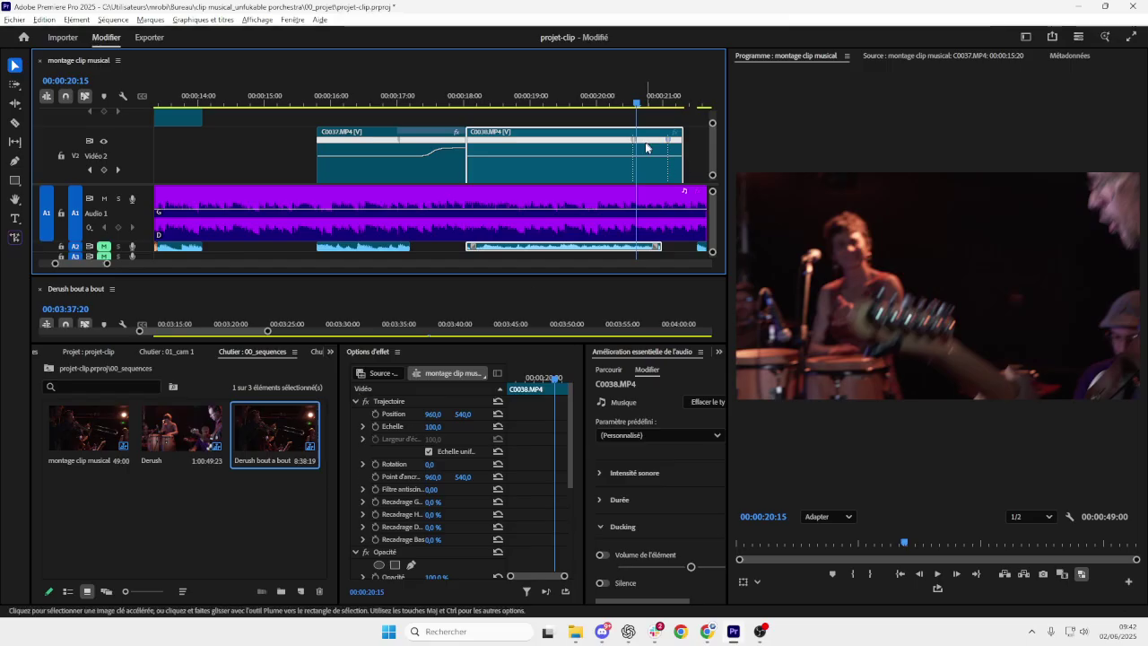
pyautogui.moveTo(336, 481); pyautogui.dragTo(255, 467)
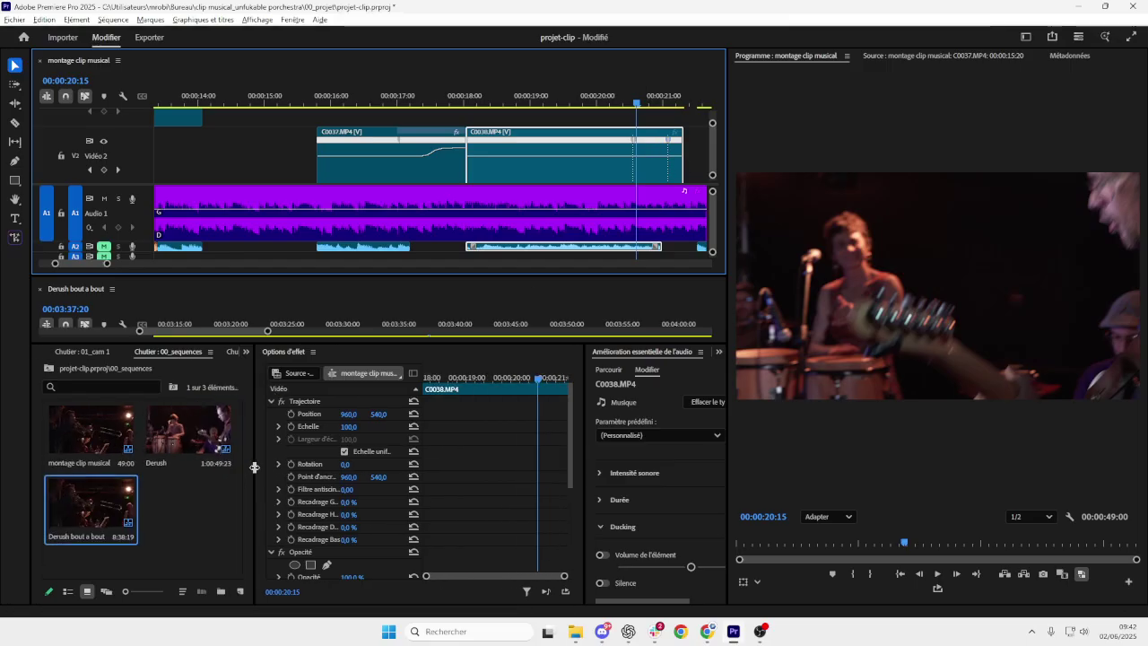
pyautogui.scroll(-2, 341, 490)
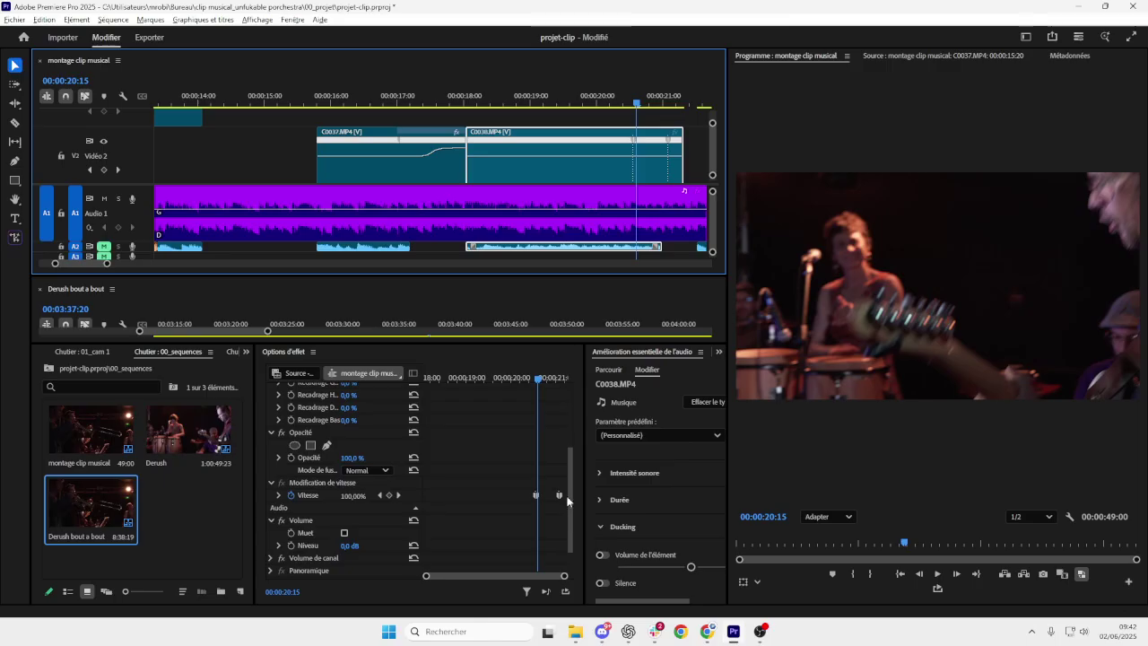
pyautogui.click(560, 496)
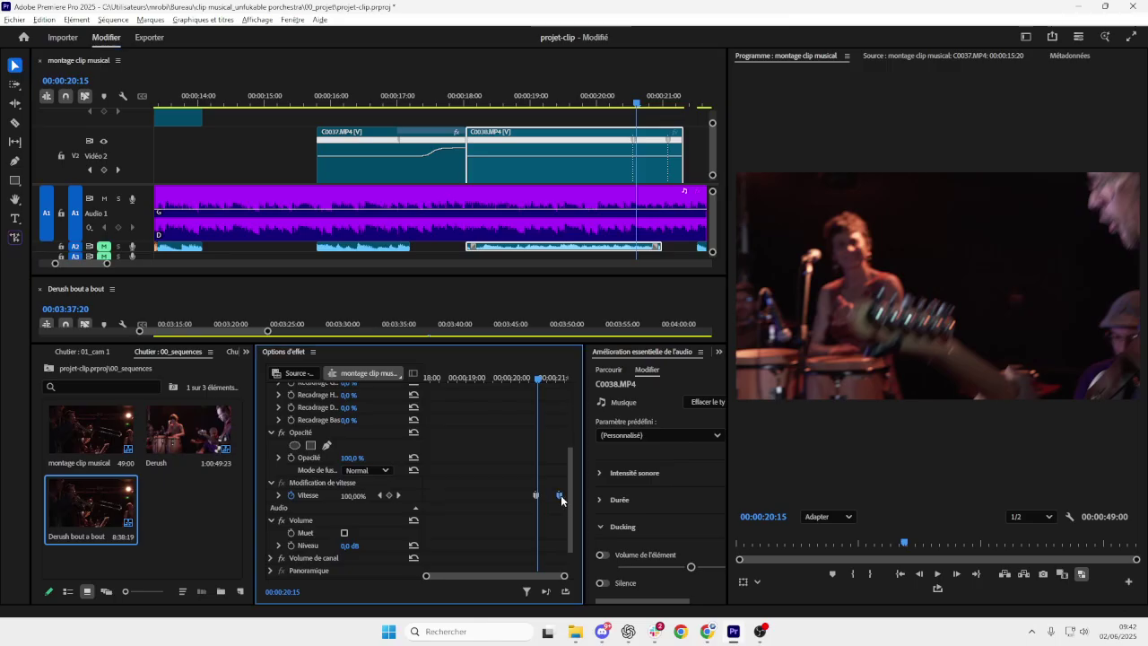
pyautogui.click(536, 495)
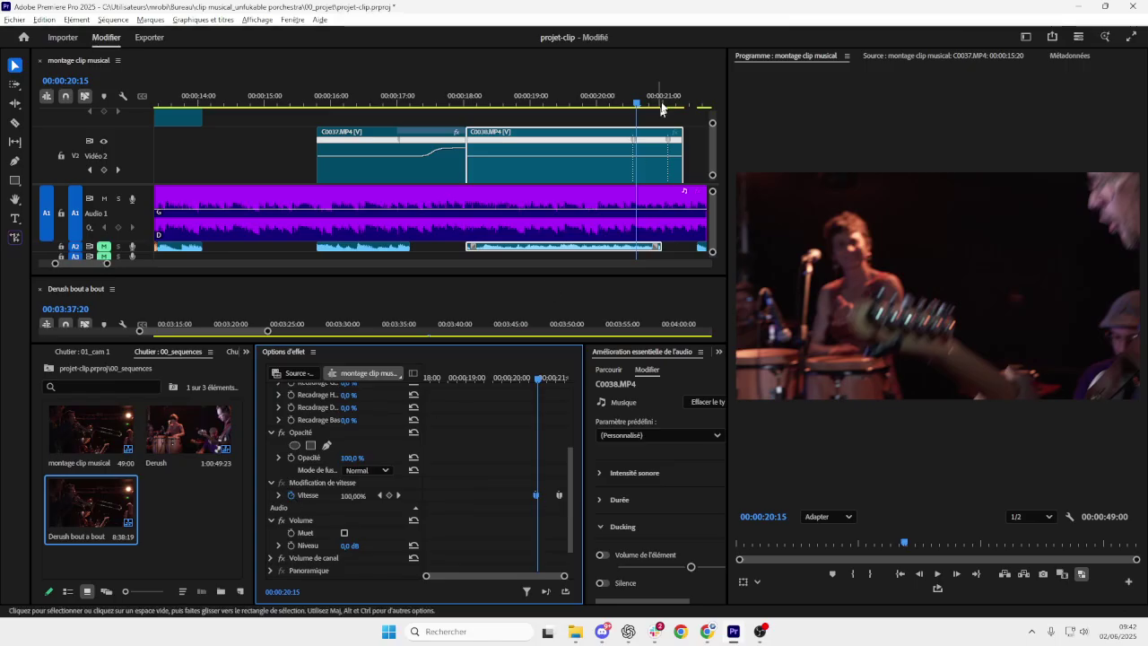
pyautogui.click(635, 145)
pyautogui.moveTo(635, 144); pyautogui.dragTo(662, 145)
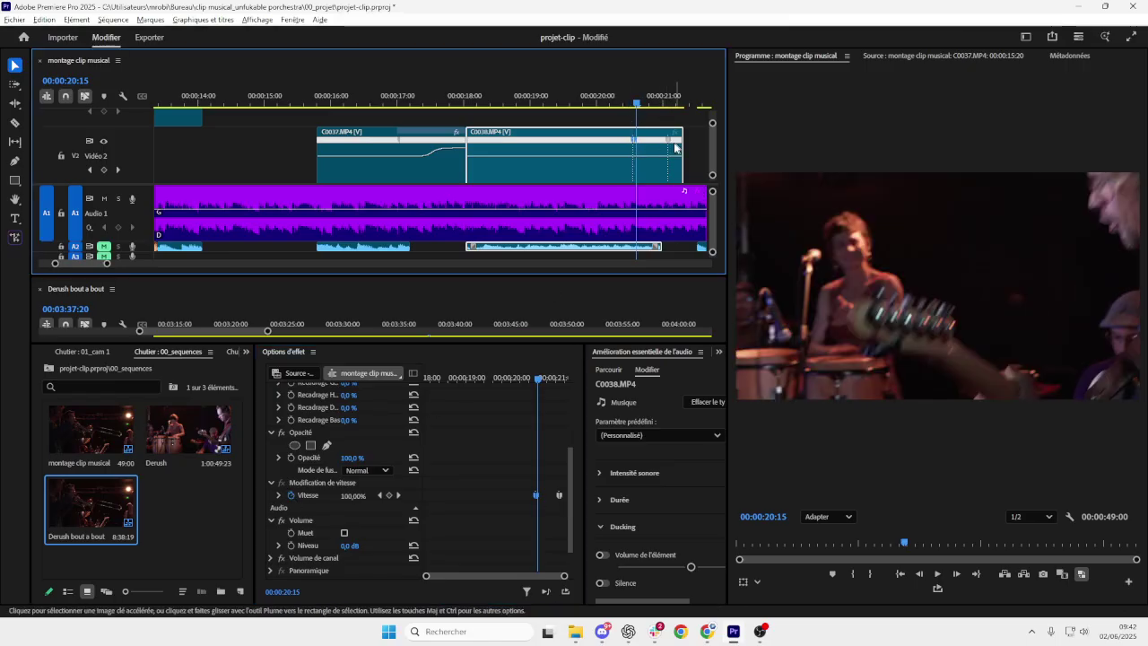
# - Switch to the YouTube speed ramp tutorial in Chrome and watch how the speed keyframes are split, pausing it at 4:32
pyautogui.hotkey('alt', 'Tab')
pyautogui.click(367, 412)
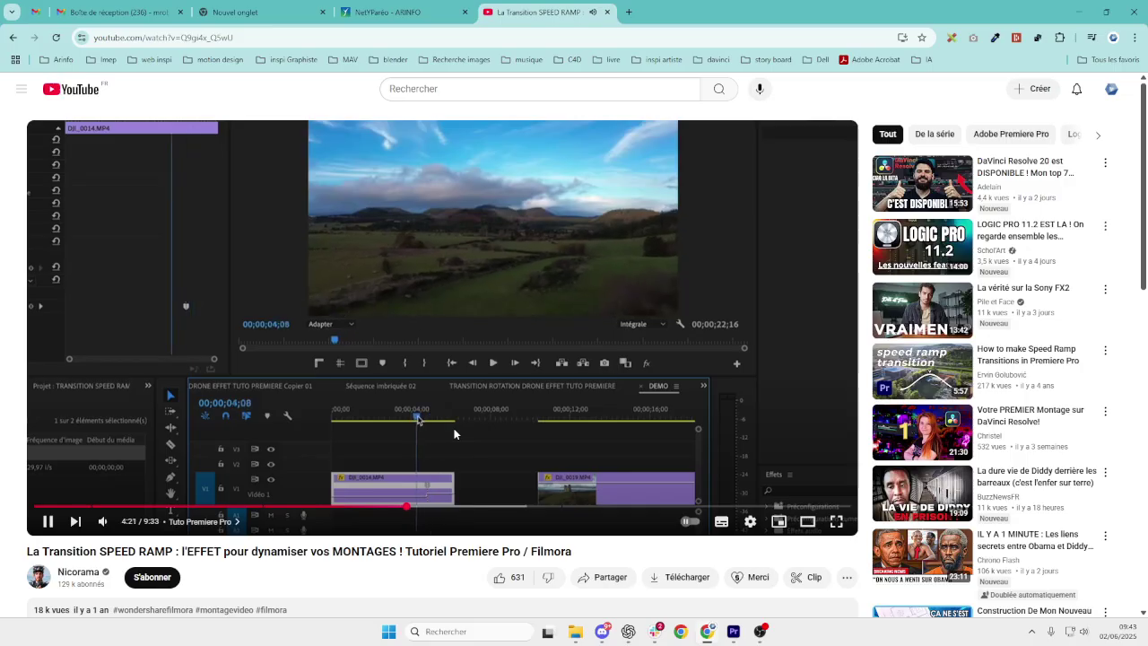
pyautogui.scroll(-1, 449, 435)
pyautogui.scroll(1, 449, 435)
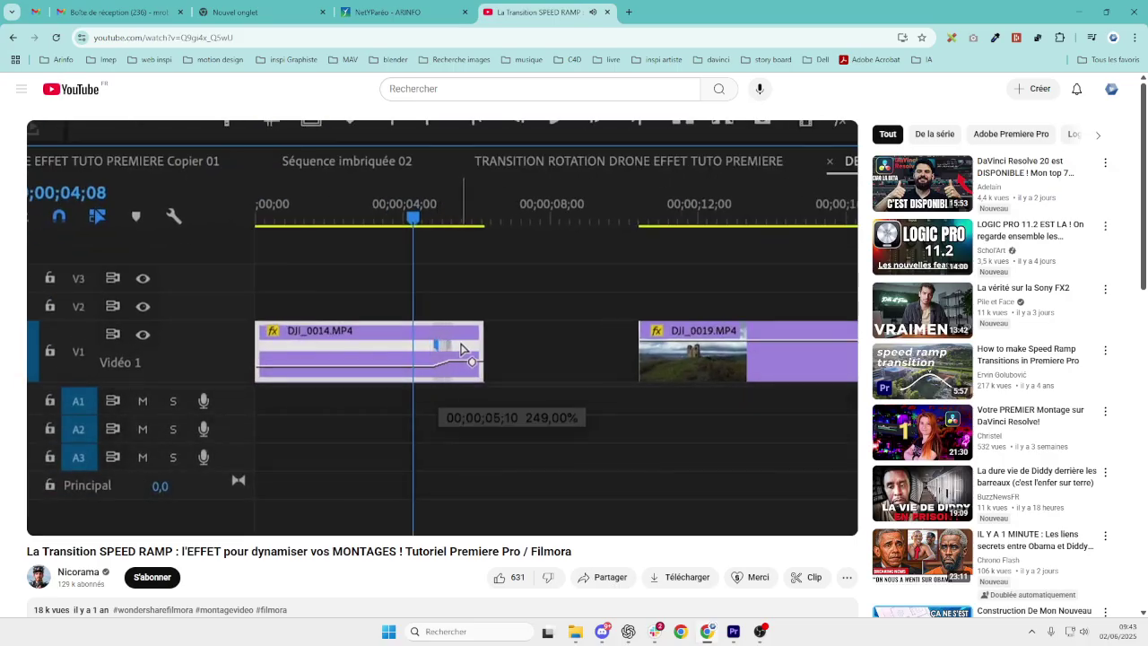
pyautogui.moveTo(538, 408)
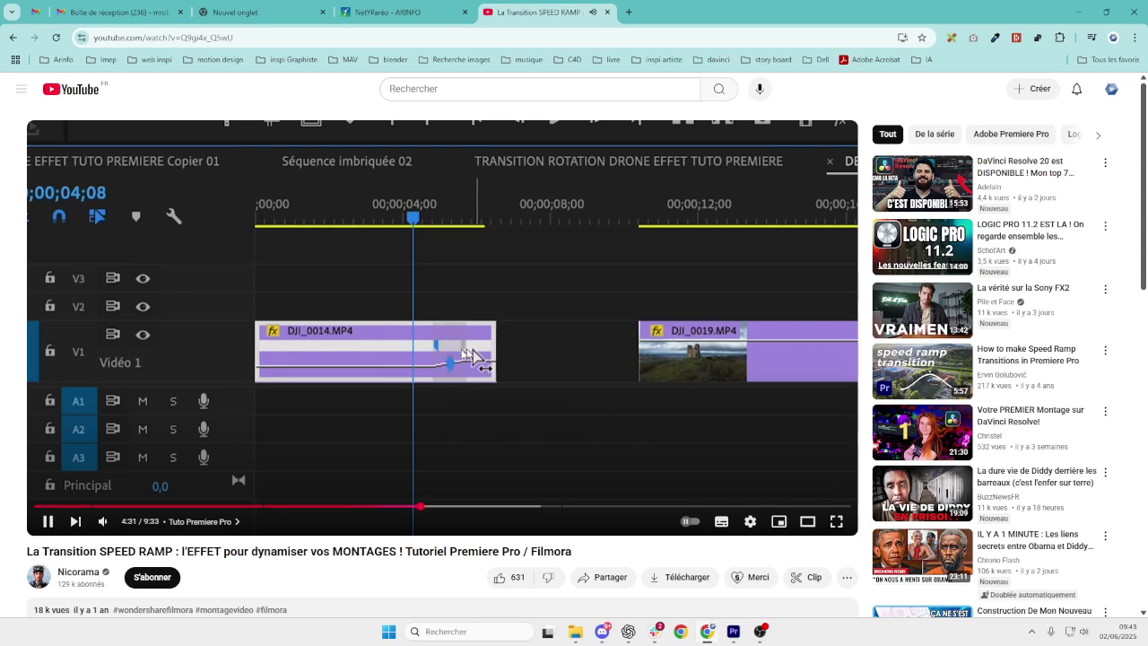
pyautogui.click(460, 322)
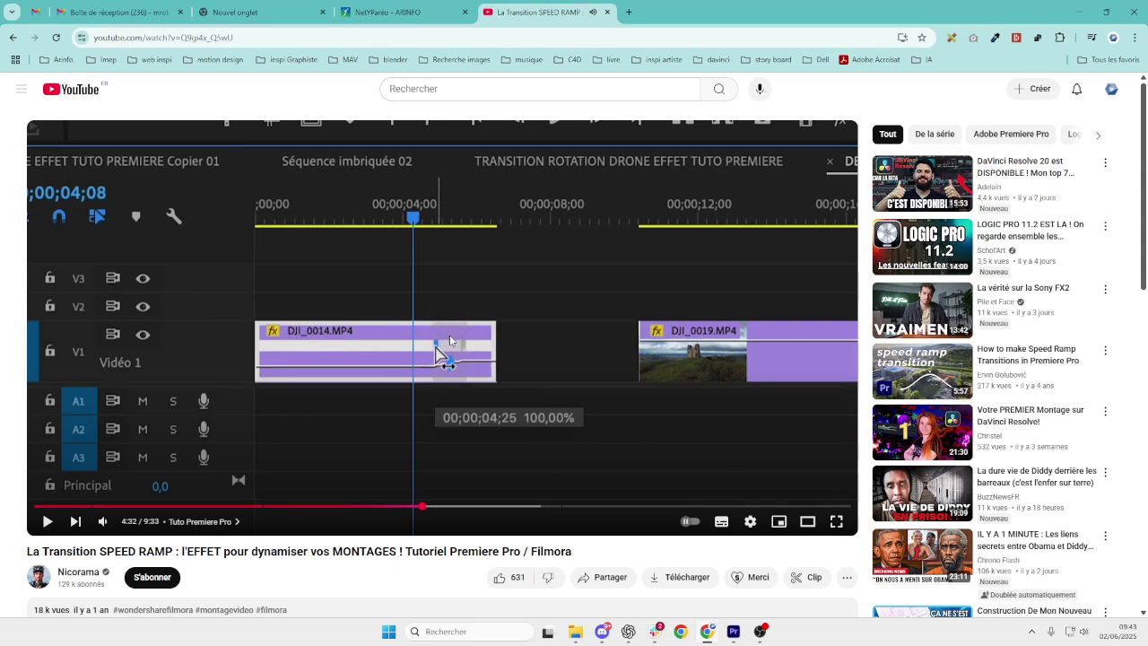
# - Switch back to Premiere Pro, raise C0038.MP4's speed between the keyframes to 176% and split the second keyframe into a long ramp down to 1%
pyautogui.hotkey('alt', 'Tab')
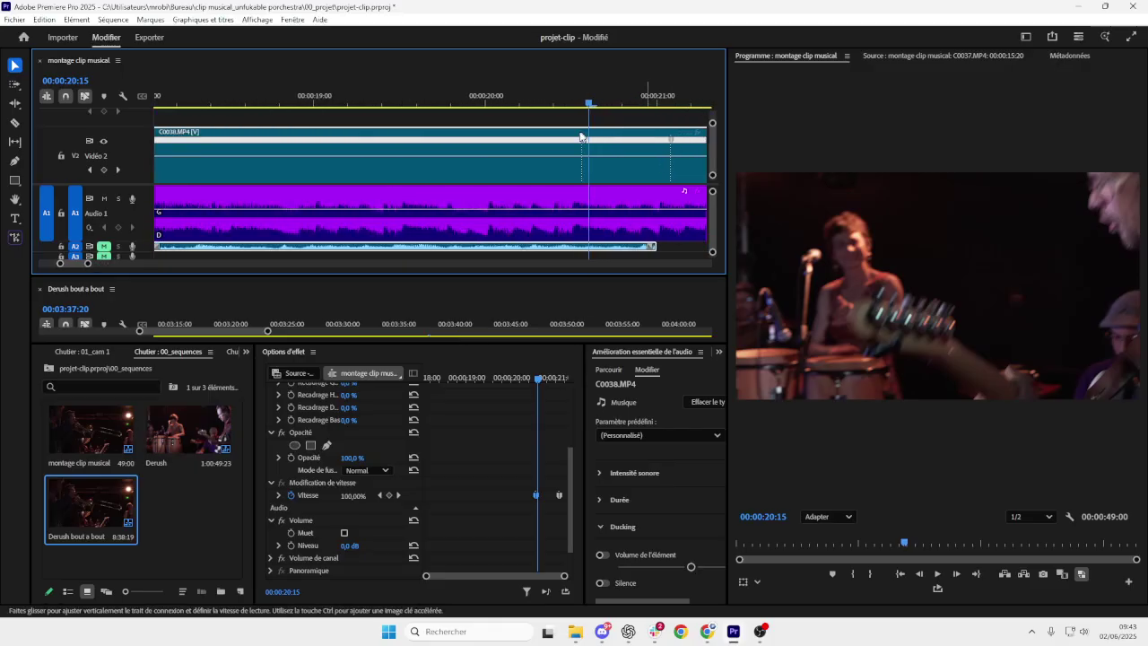
pyautogui.moveTo(588, 144); pyautogui.dragTo(656, 151)
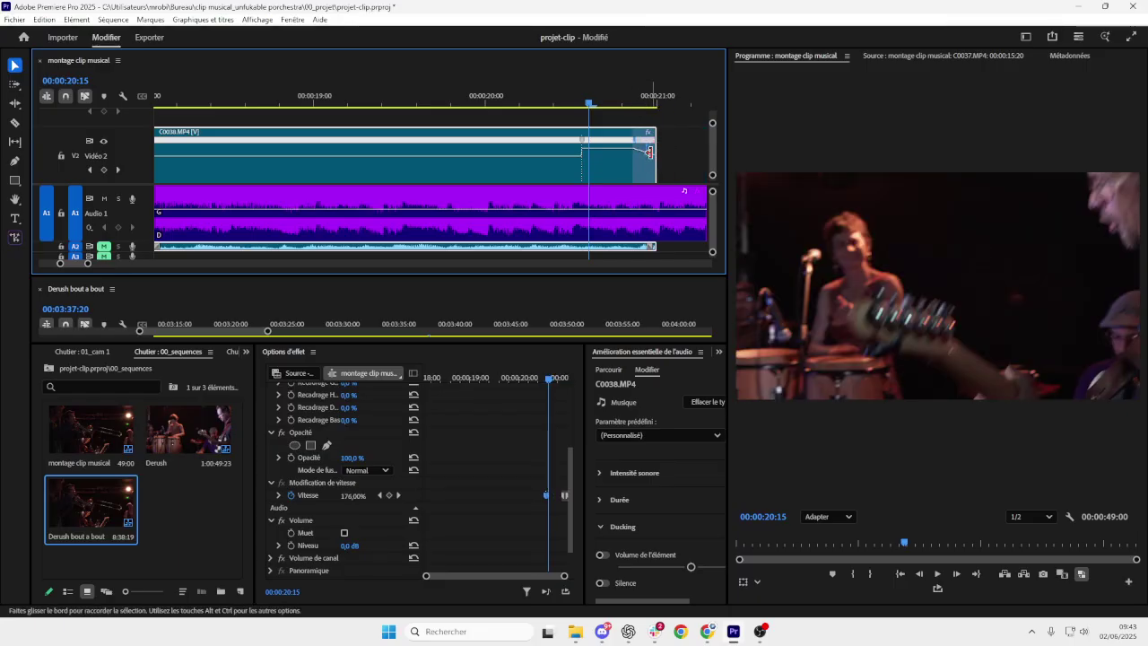
pyautogui.moveTo(637, 143); pyautogui.dragTo(664, 144)
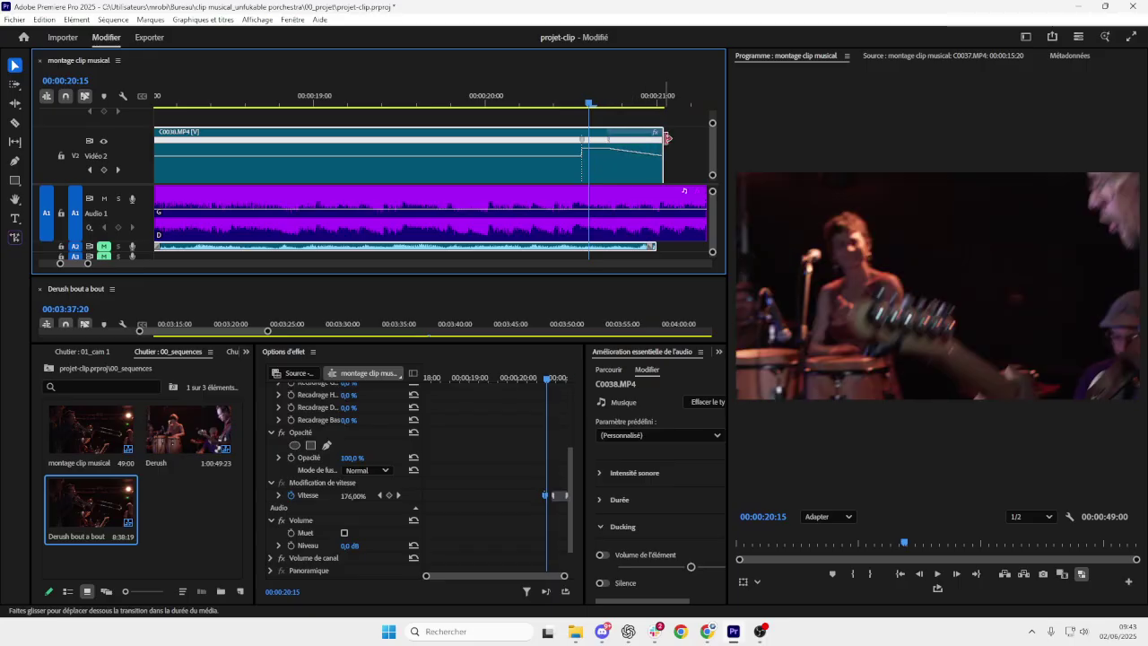
pyautogui.scroll(-2, 665, 143)
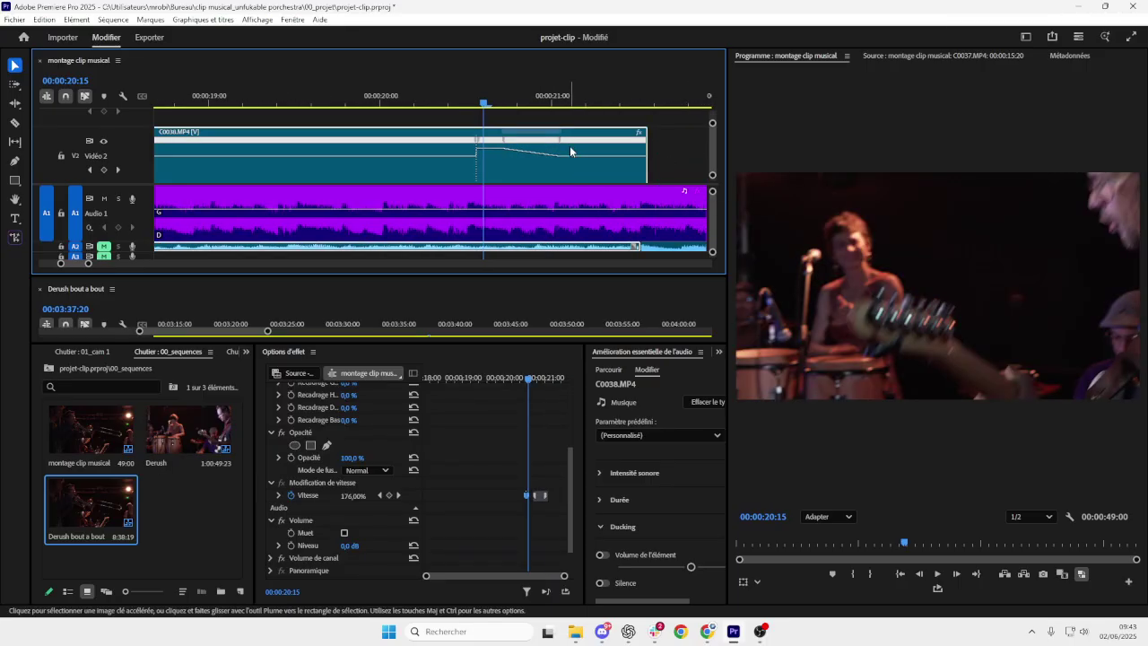
pyautogui.moveTo(563, 146); pyautogui.dragTo(619, 216)
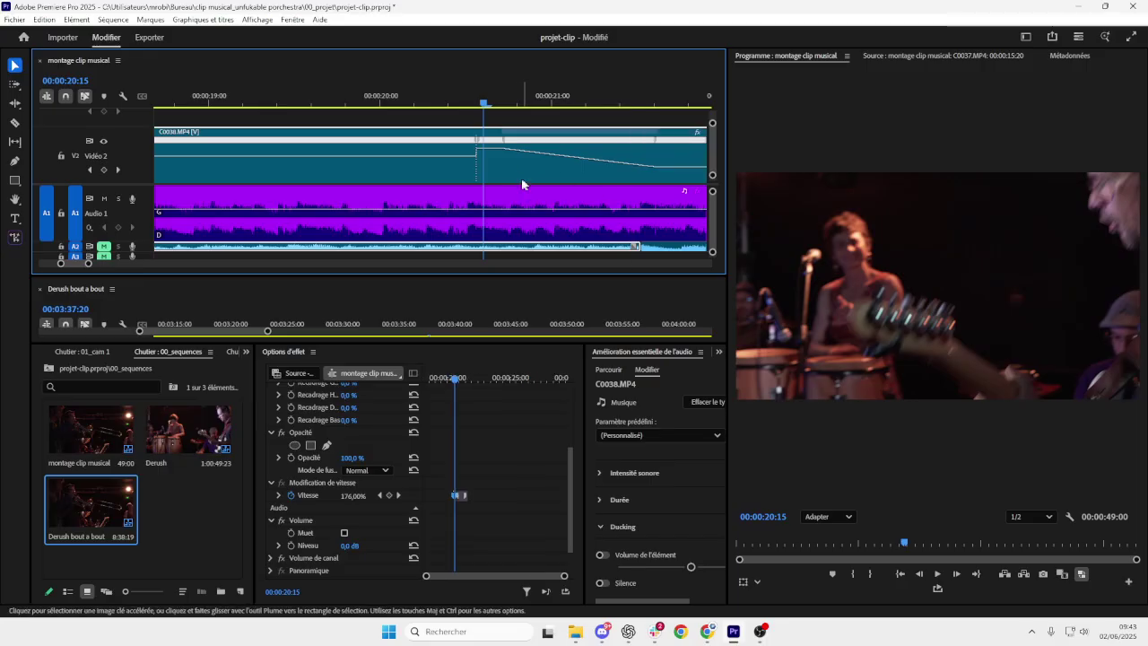
# - Play back C0038.MP4's speed ramp and the footage after it, stopping at 00:00:24:12
pyautogui.press('-')
pyautogui.press('-')
pyautogui.press('-')
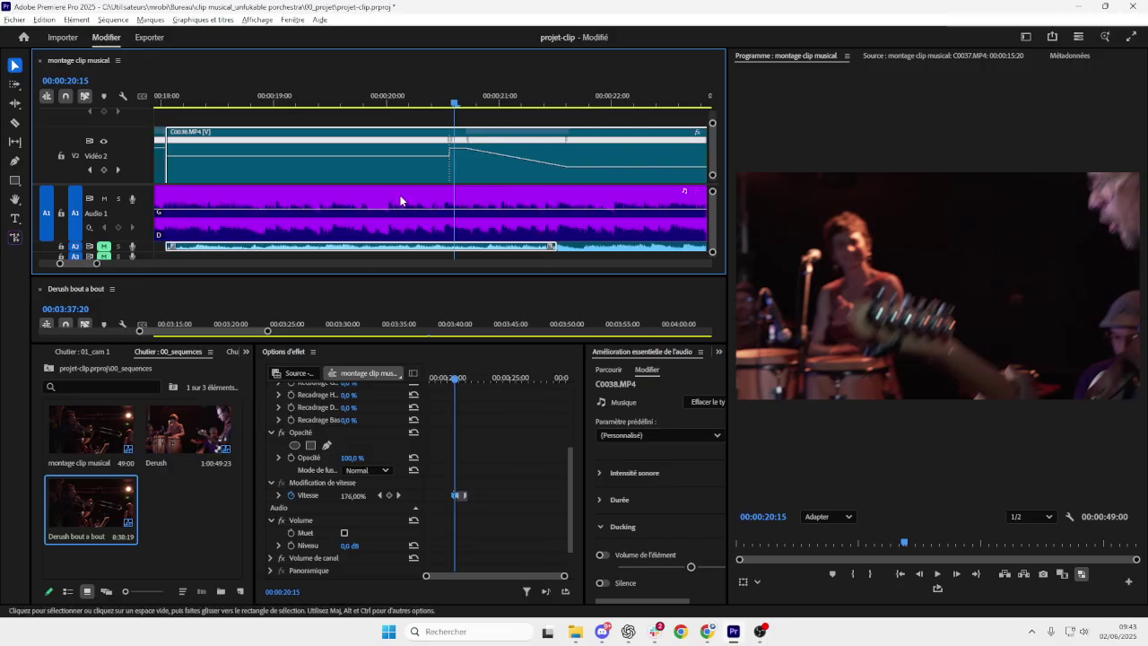
pyautogui.press('space')
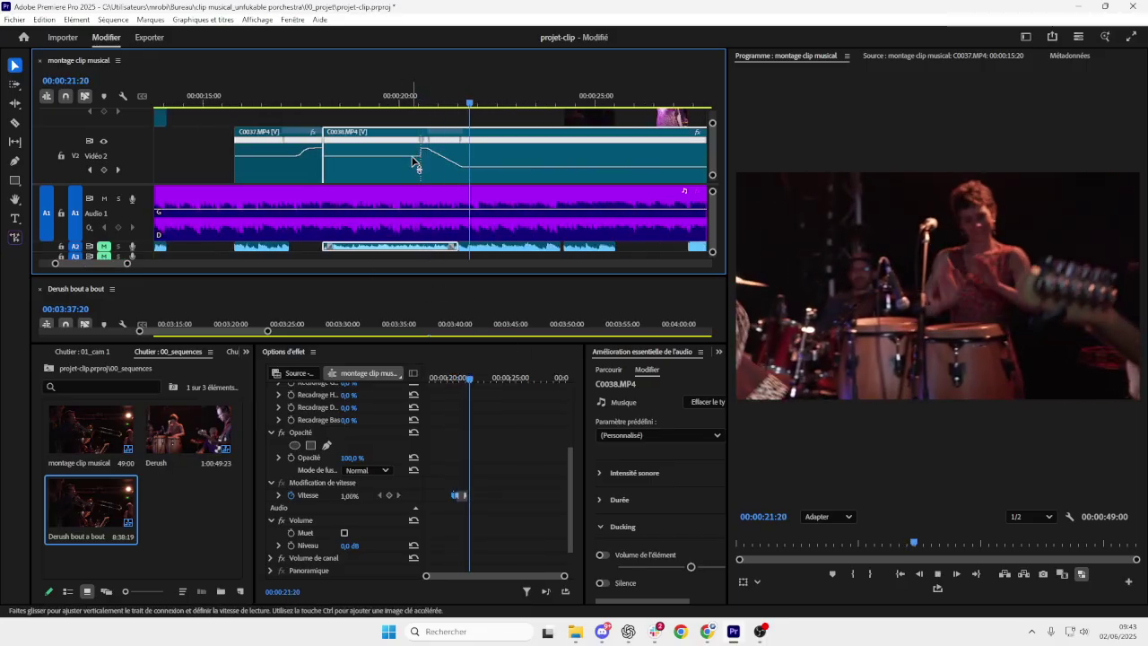
pyautogui.press('space')
pyautogui.press('-')
pyautogui.press('-')
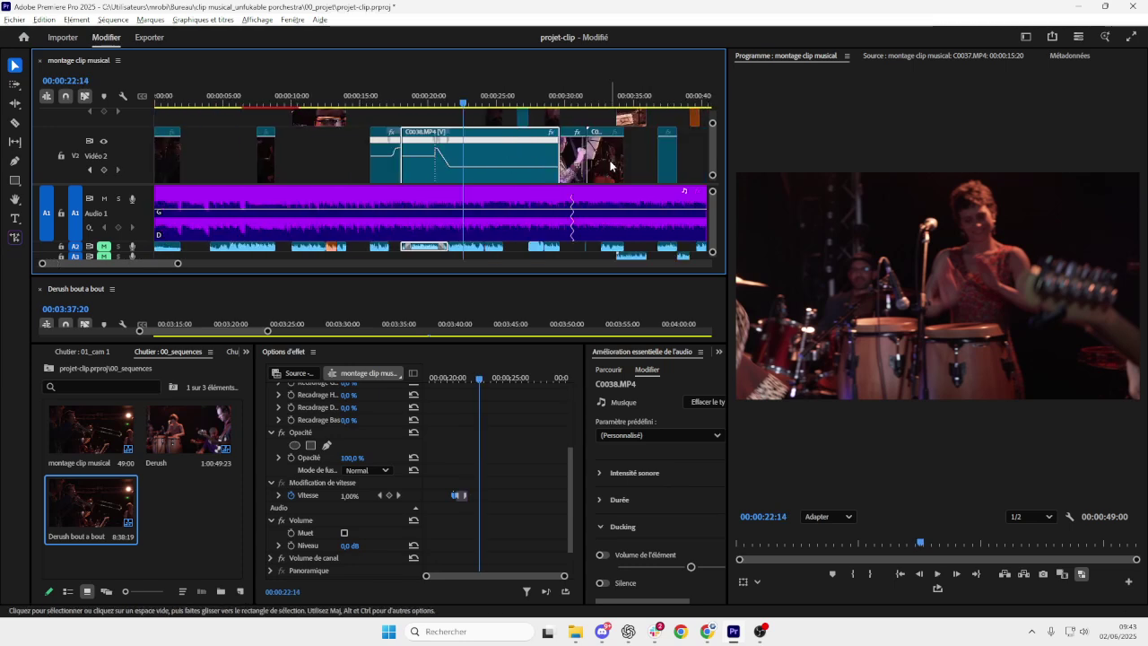
pyautogui.press('space')
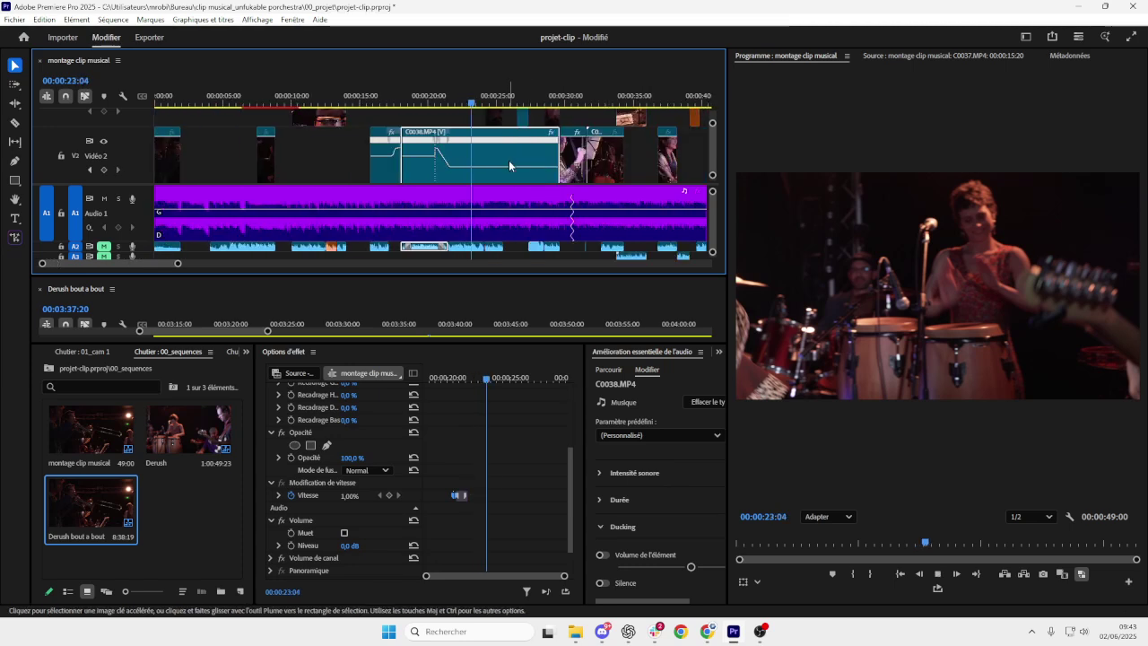
pyautogui.press('space')
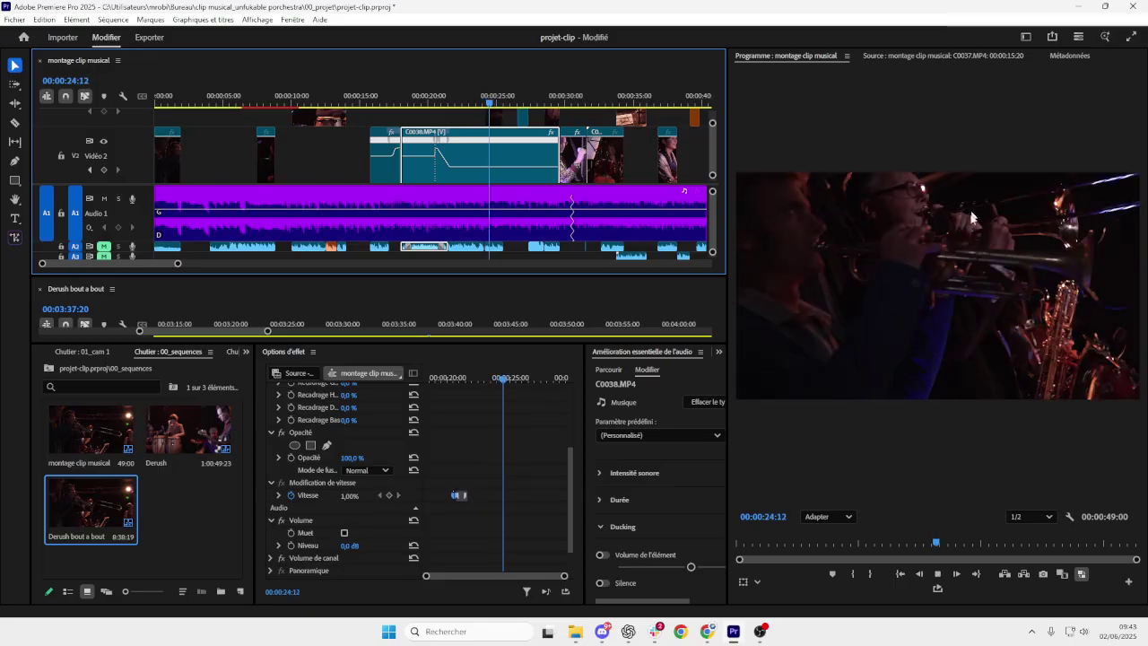
# - Reduce the video track heights and trim the end of C0038.MP4 on V2 back to about 00:00:26
pyautogui.hscroll(1, 617, 165)
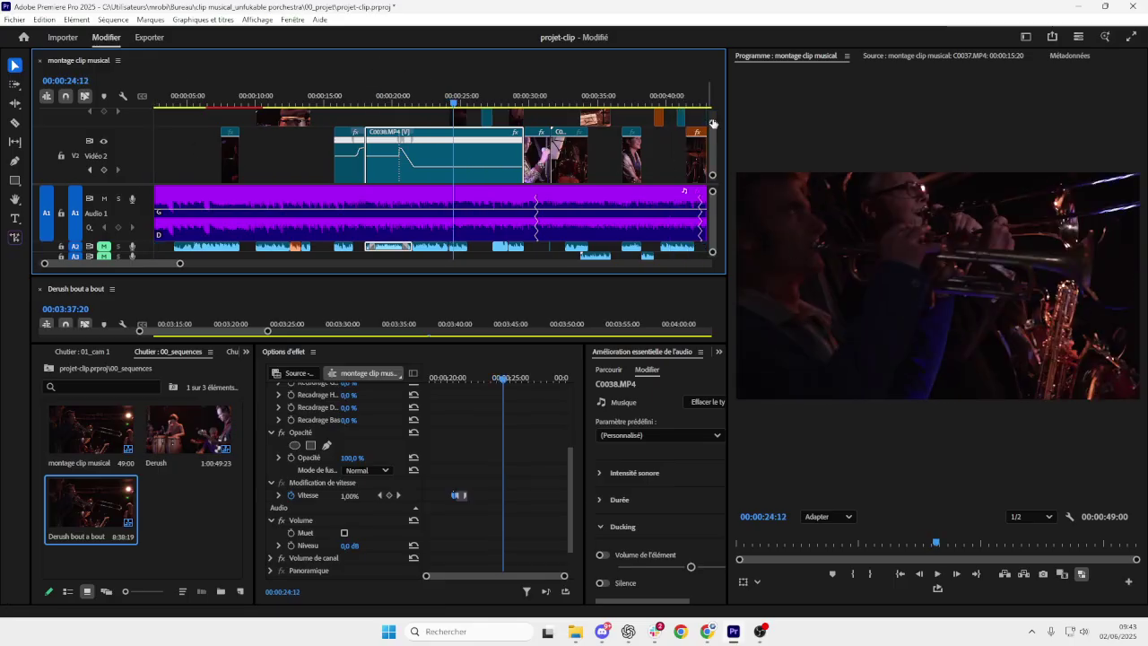
pyautogui.hotkey('ctrl', '-')
pyautogui.hscroll(1, 427, 149)
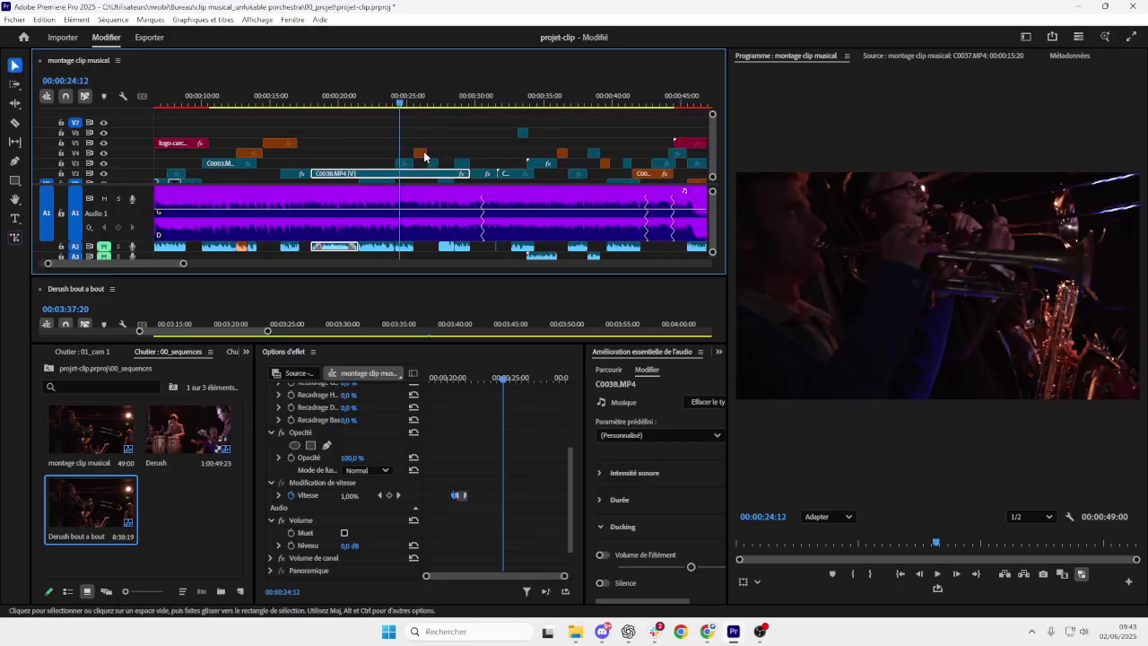
pyautogui.hscroll(-2, 466, 161)
pyautogui.moveTo(535, 173); pyautogui.dragTo(493, 173)
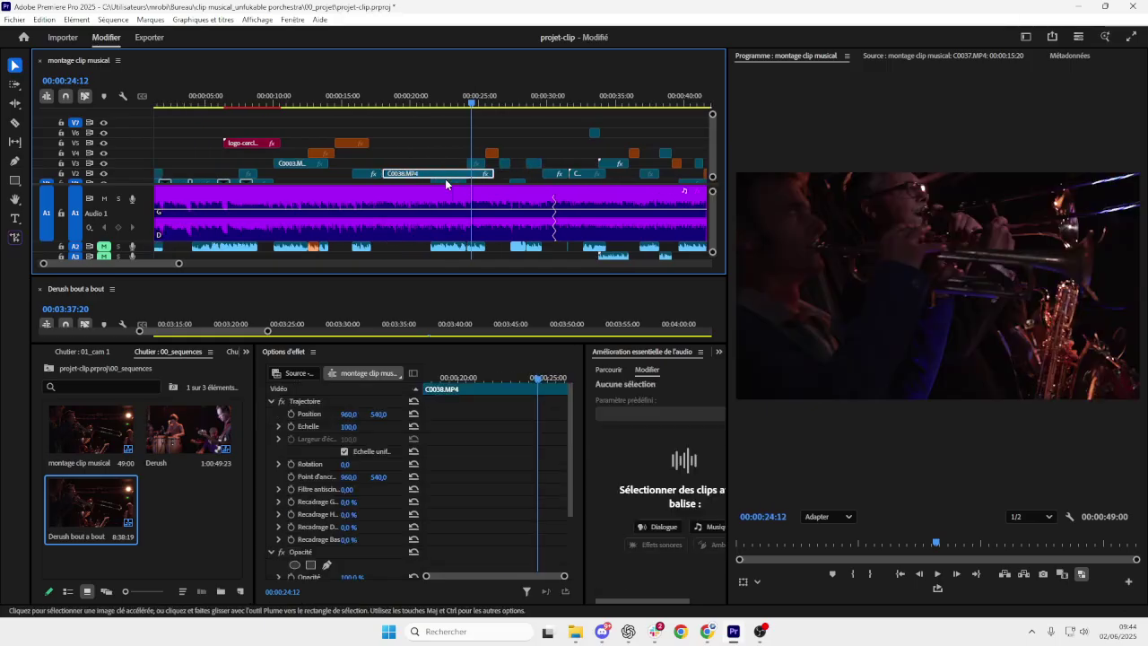
pyautogui.hscroll(-1, 485, 178)
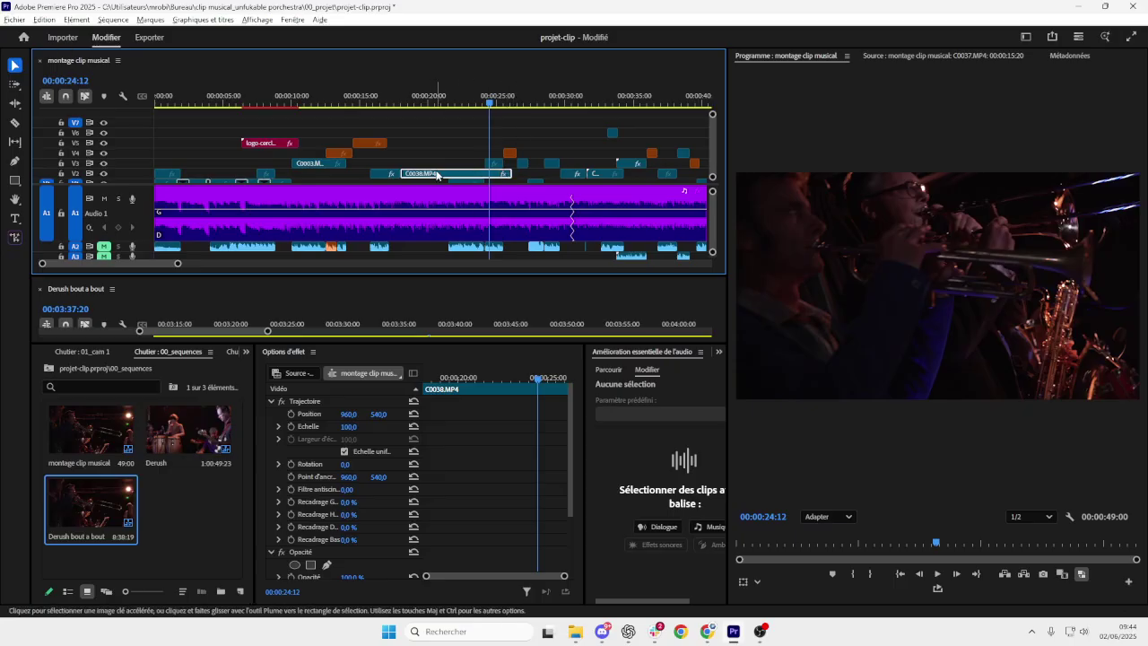
# - Switch back to the YouTube speed ramp tutorial in Chrome and watch it from 4:32, pausing at 5:10
pyautogui.scroll(3, 437, 175)
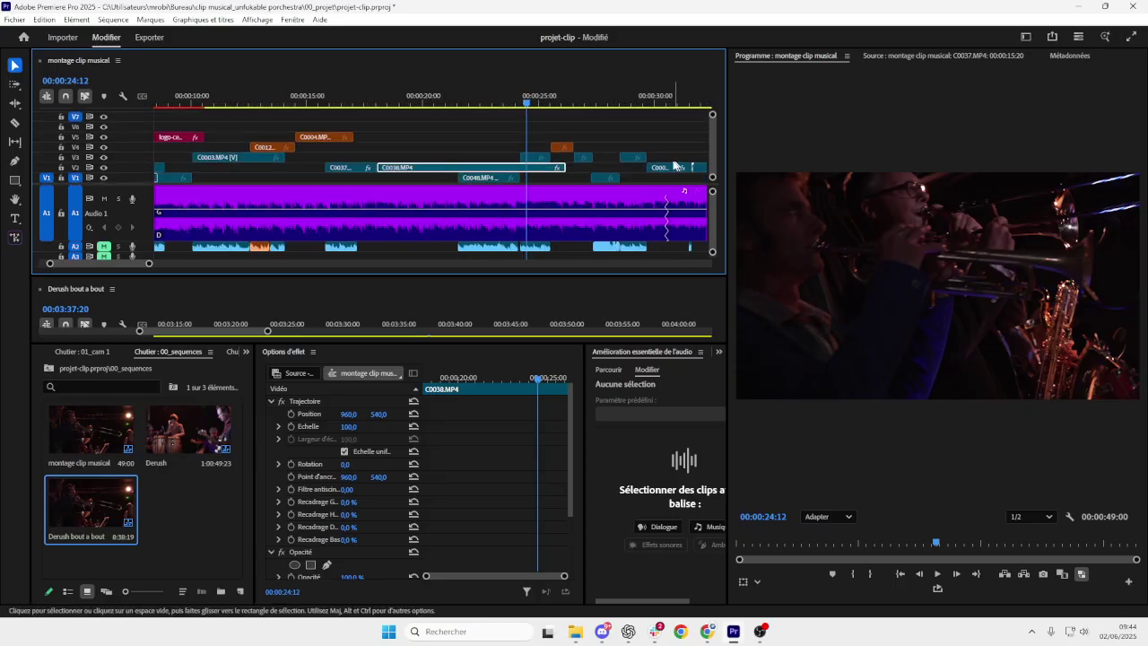
pyautogui.scroll(1, 526, 175)
pyautogui.hscroll(-2, 525, 177)
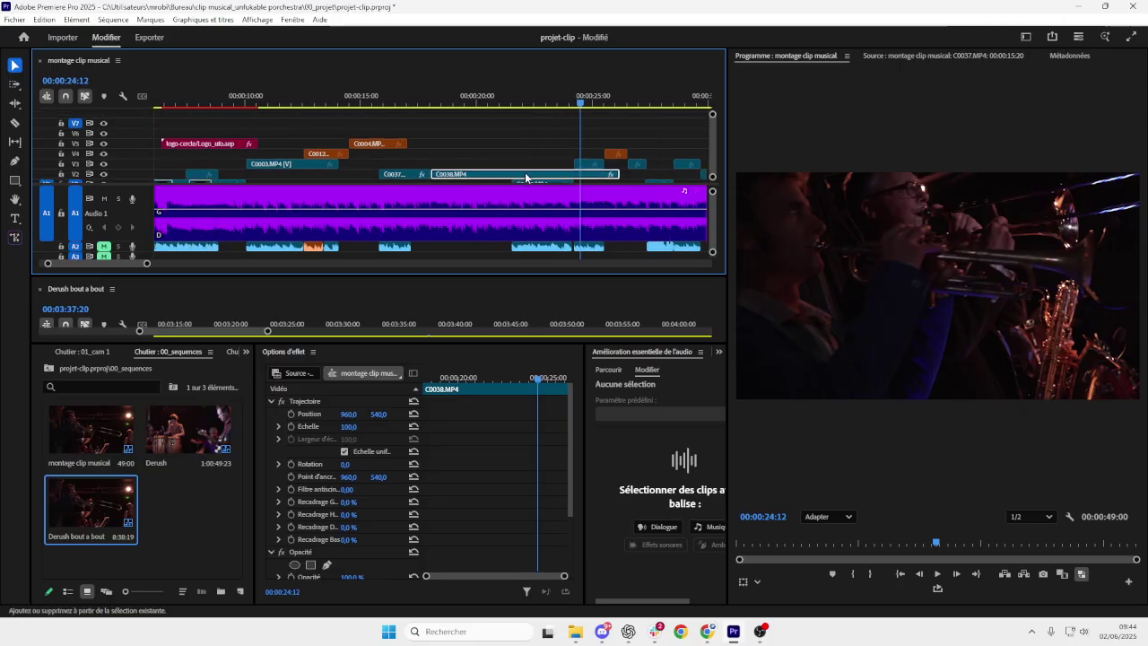
pyautogui.hotkey('alt', 'Tab')
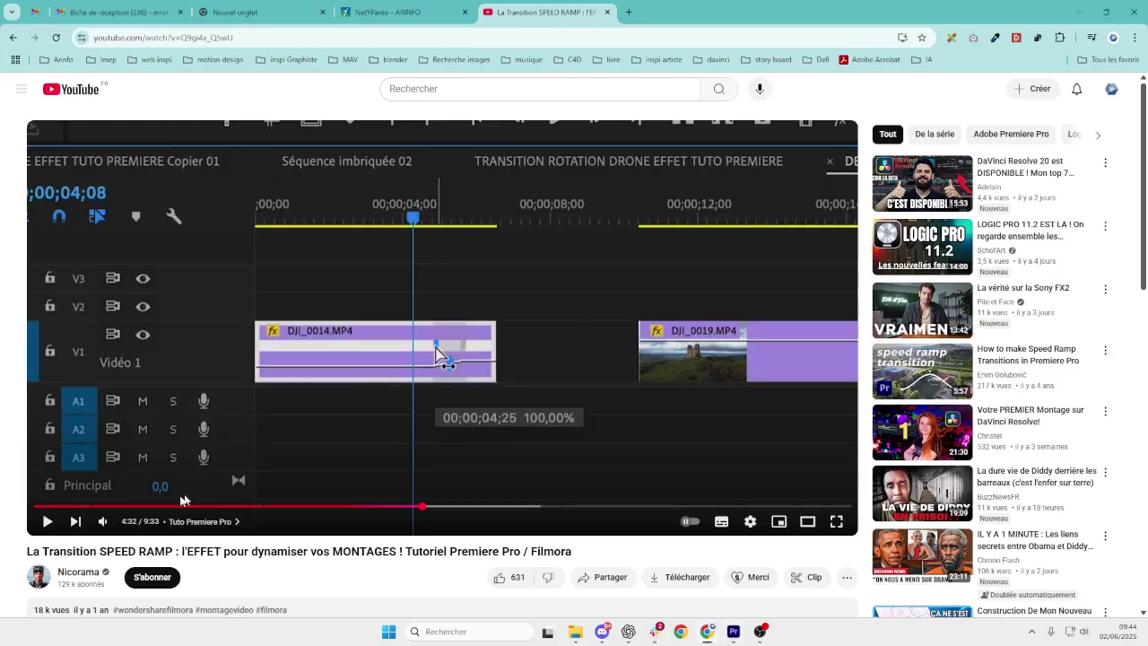
pyautogui.moveTo(106, 550); pyautogui.dragTo(154, 551)
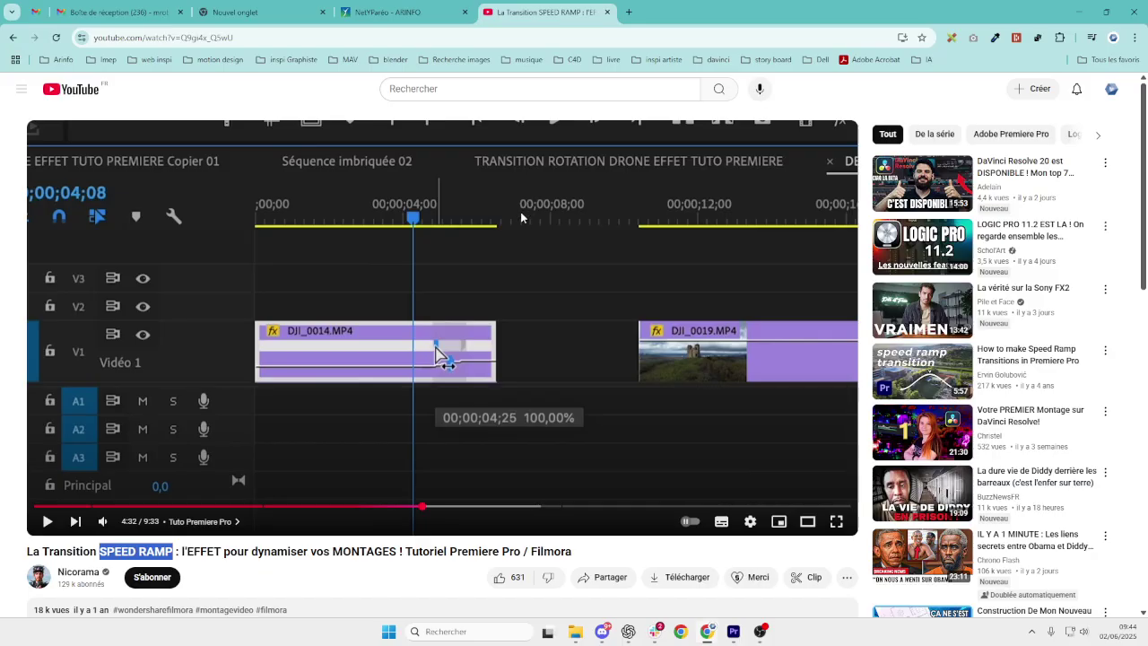
pyautogui.click(469, 233)
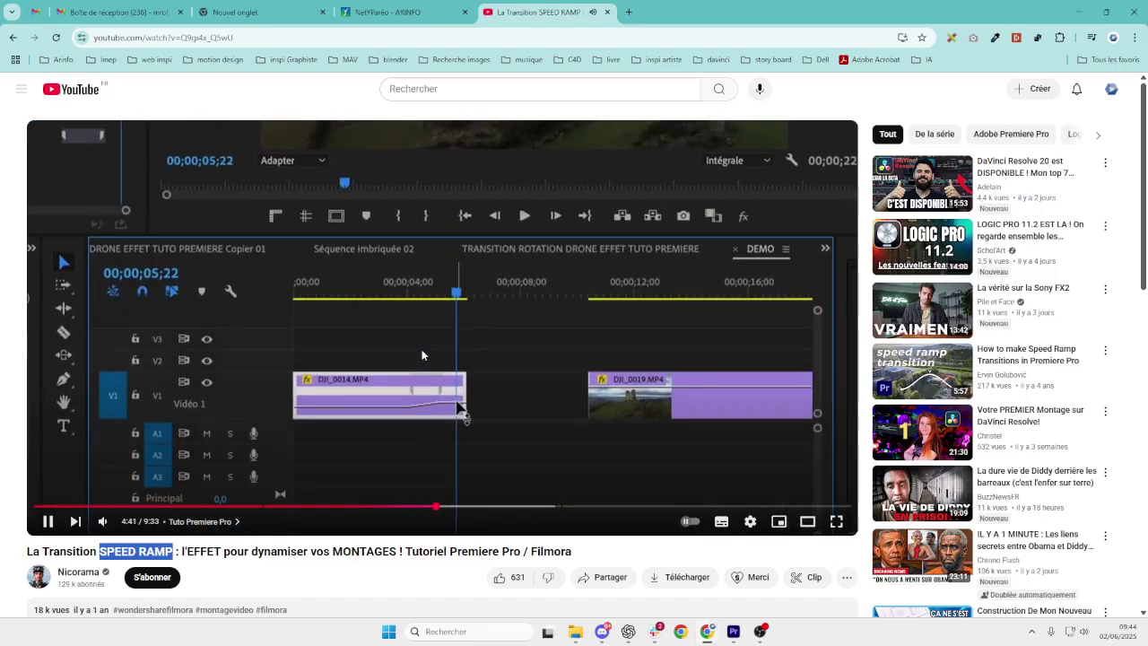
pyautogui.moveTo(463, 368)
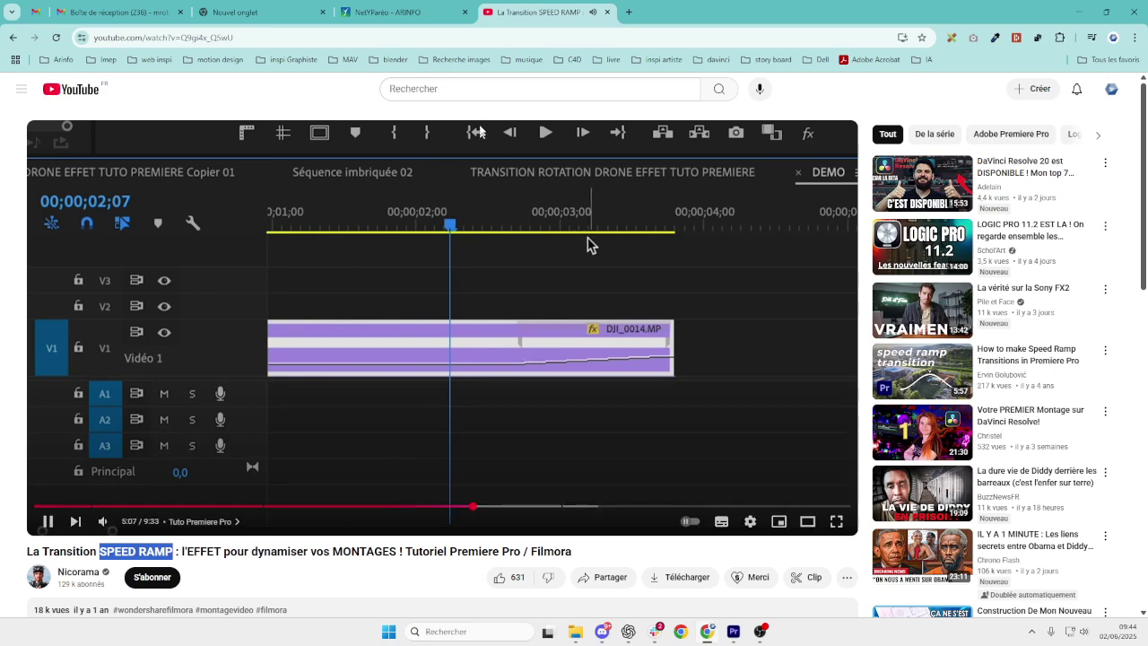
pyautogui.click(523, 303)
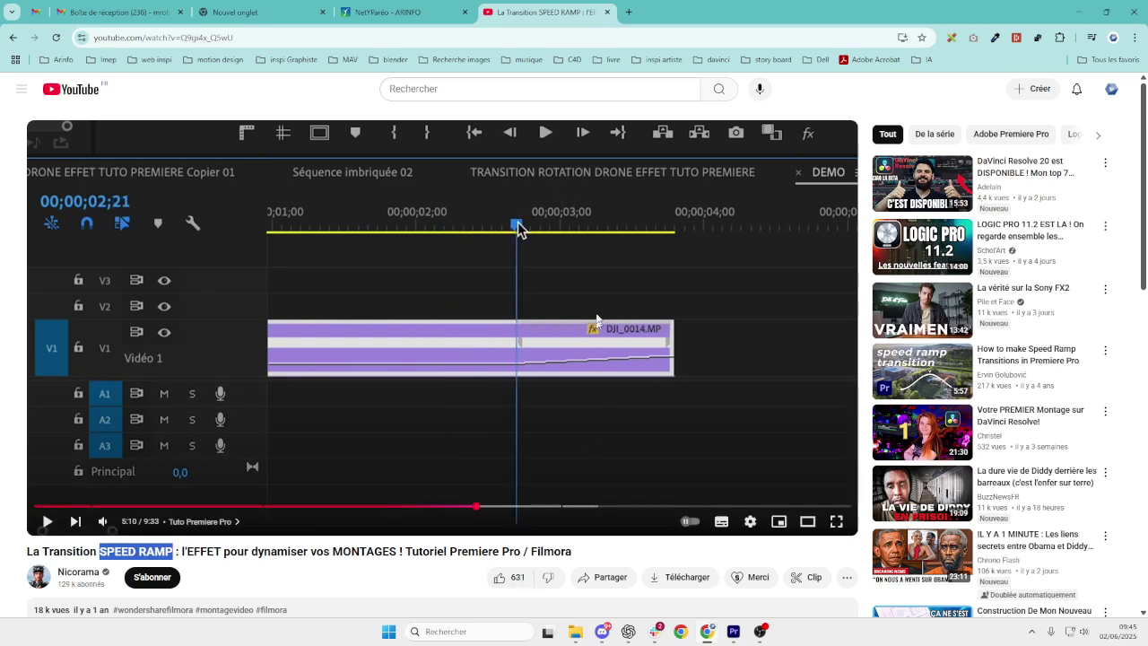
# - Switch to Premiere Pro and undo the recent trim and speed ramp edits on C0038.MP4
pyautogui.hotkey('alt', 'Tab')
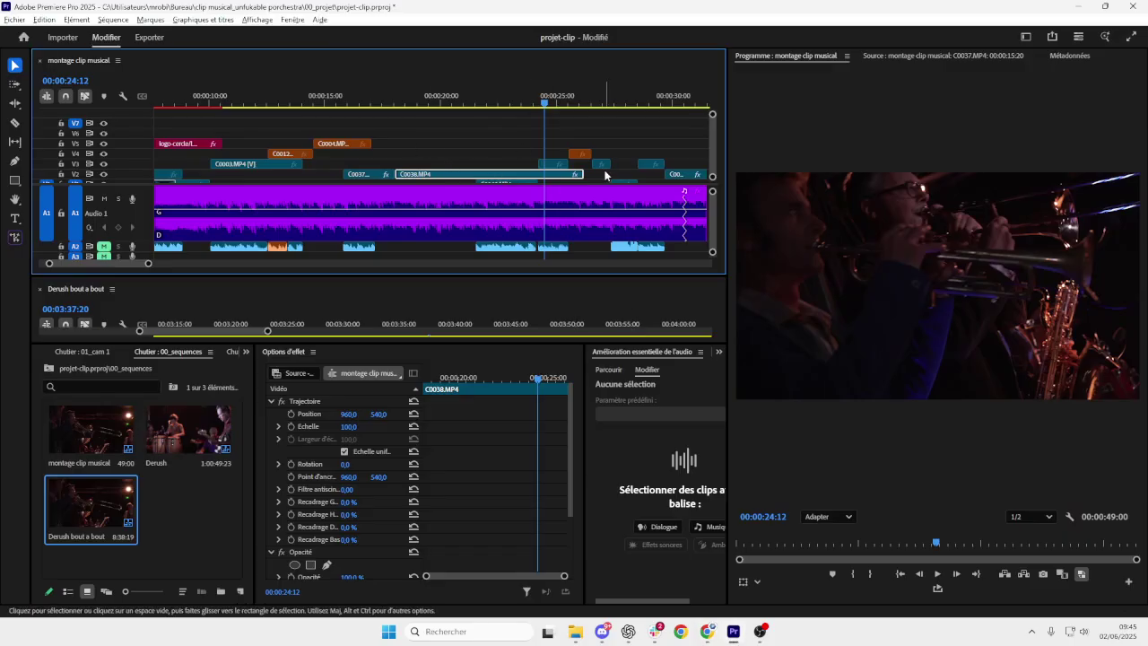
pyautogui.hotkey('ctrl', 'z')
pyautogui.hotkey('ctrl', 'z')
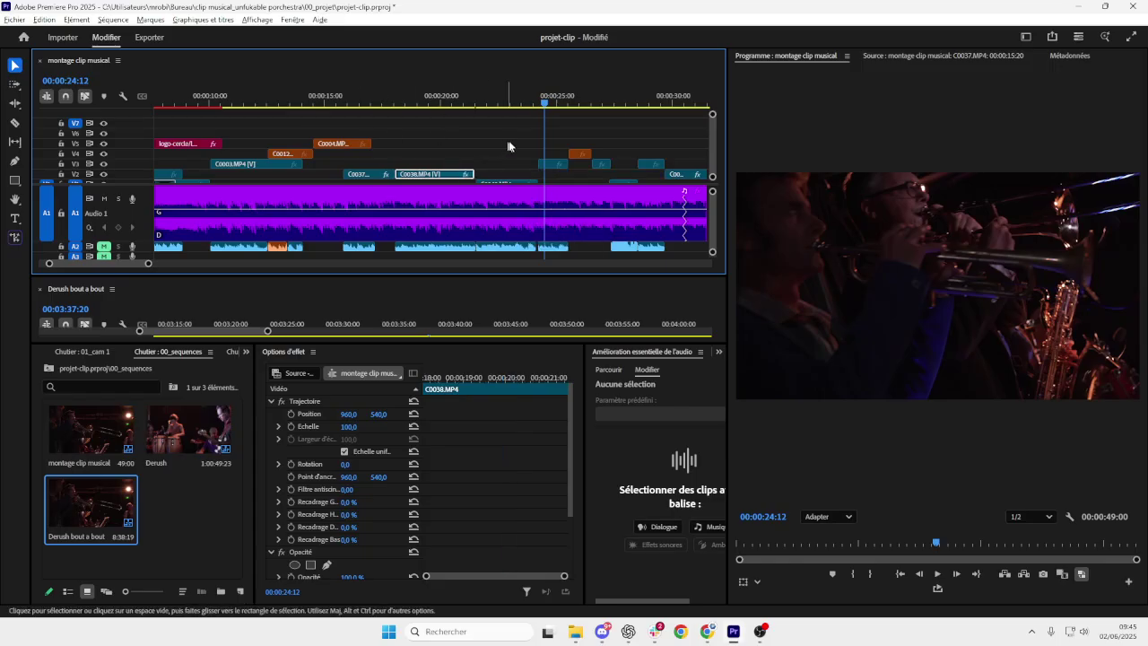
# - Scrub through the montage to 00:00:44:20 and select the clip C0041.MP4 on V4
pyautogui.moveTo(545, 101)
pyautogui.mouseDown()
pyautogui.moveTo(562, 99)
pyautogui.moveTo(549, 101)
pyautogui.mouseUp()
pyautogui.press('-')
pyautogui.press('-')
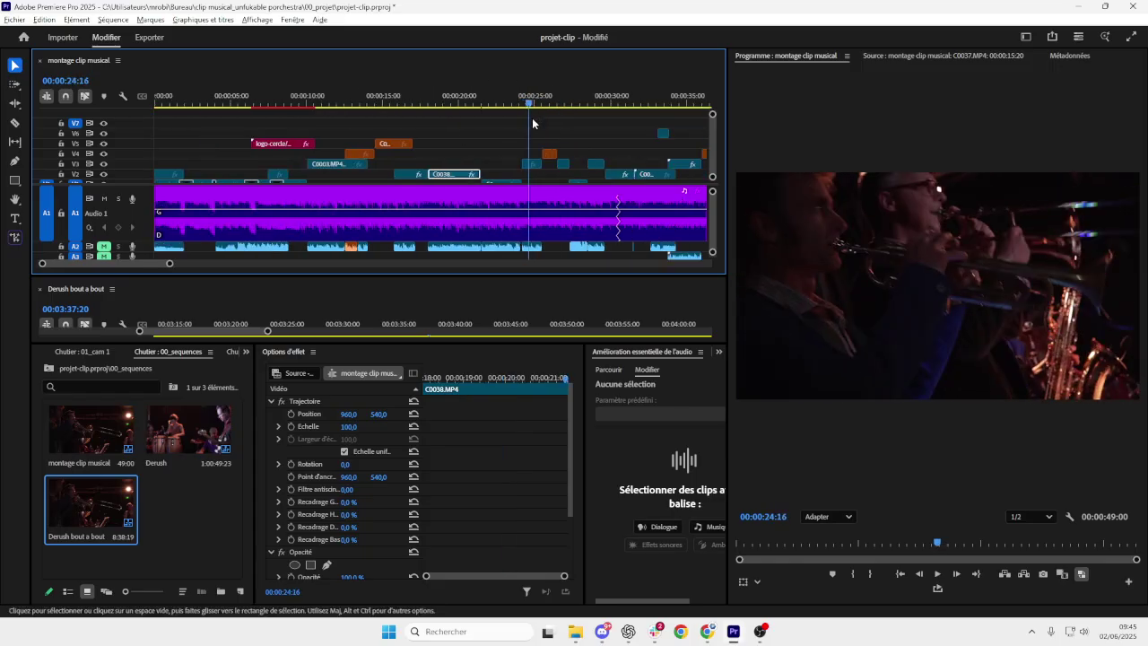
pyautogui.click(485, 99)
pyautogui.moveTo(450, 98); pyautogui.dragTo(558, 95)
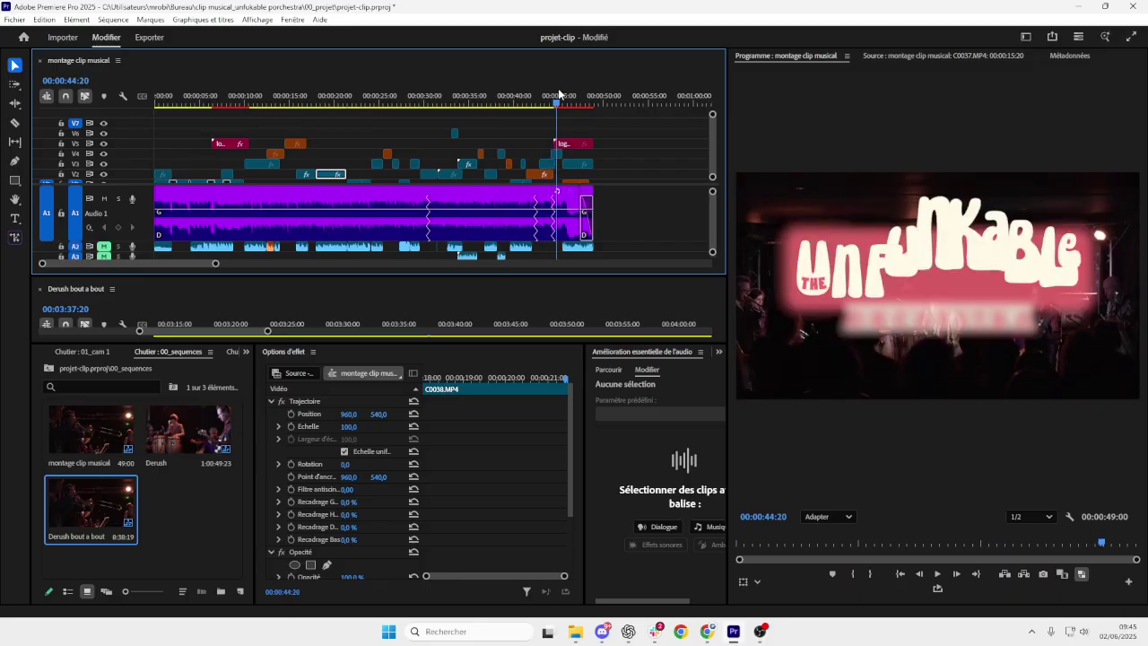
pyautogui.keyDown('alt'); pyautogui.scroll(5, 561, 144); pyautogui.keyUp('alt')
pyautogui.click(549, 154)
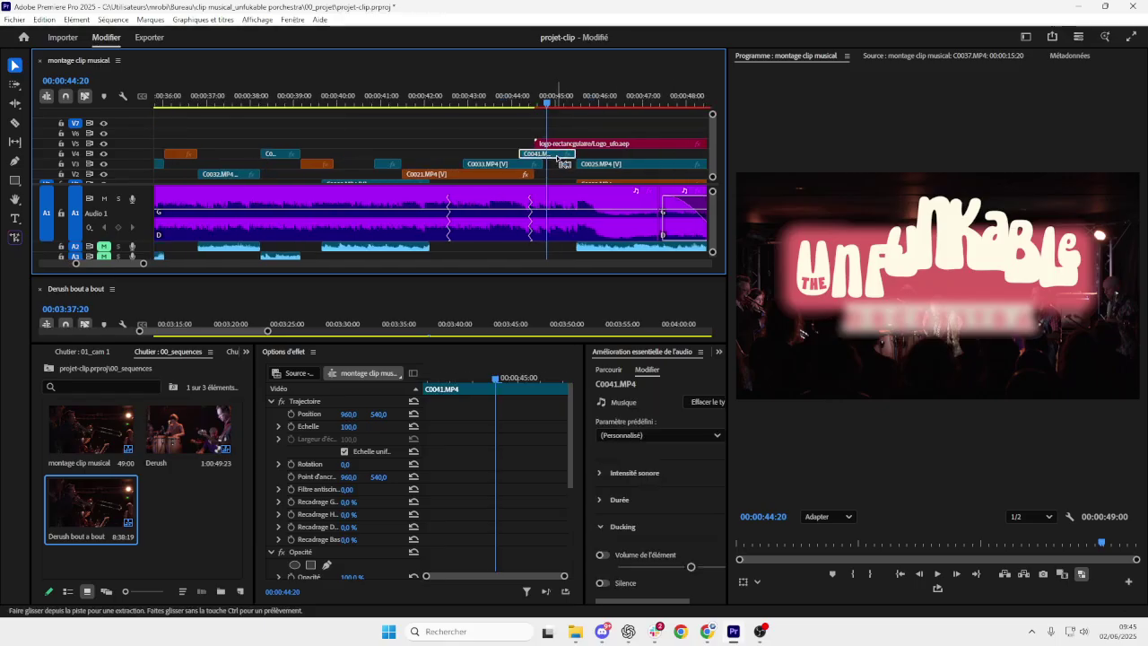
pyautogui.keyDown('alt'); pyautogui.scroll(4, 556, 158); pyautogui.keyUp('alt')
pyautogui.keyDown('alt'); pyautogui.scroll(2, 619, 160); pyautogui.keyUp('alt')
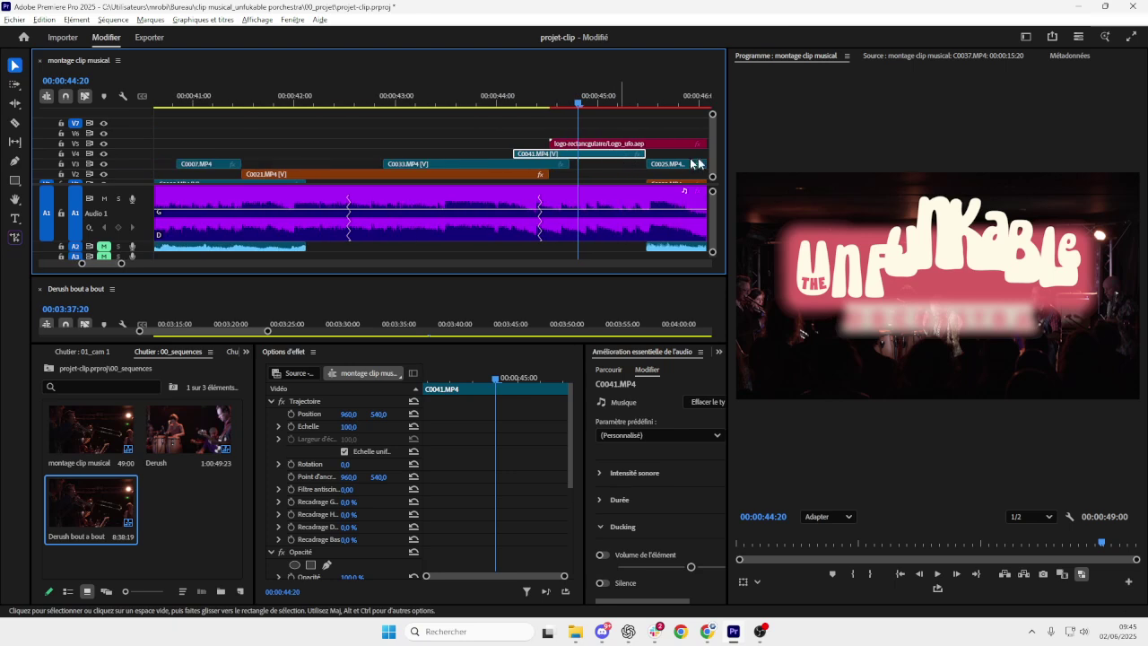
# - Increase the video track heights and display the Vitesse keyframe line on C0041.MP4
pyautogui.moveTo(710, 113); pyautogui.dragTo(704, 133)
pyautogui.scroll(-1, 704, 133)
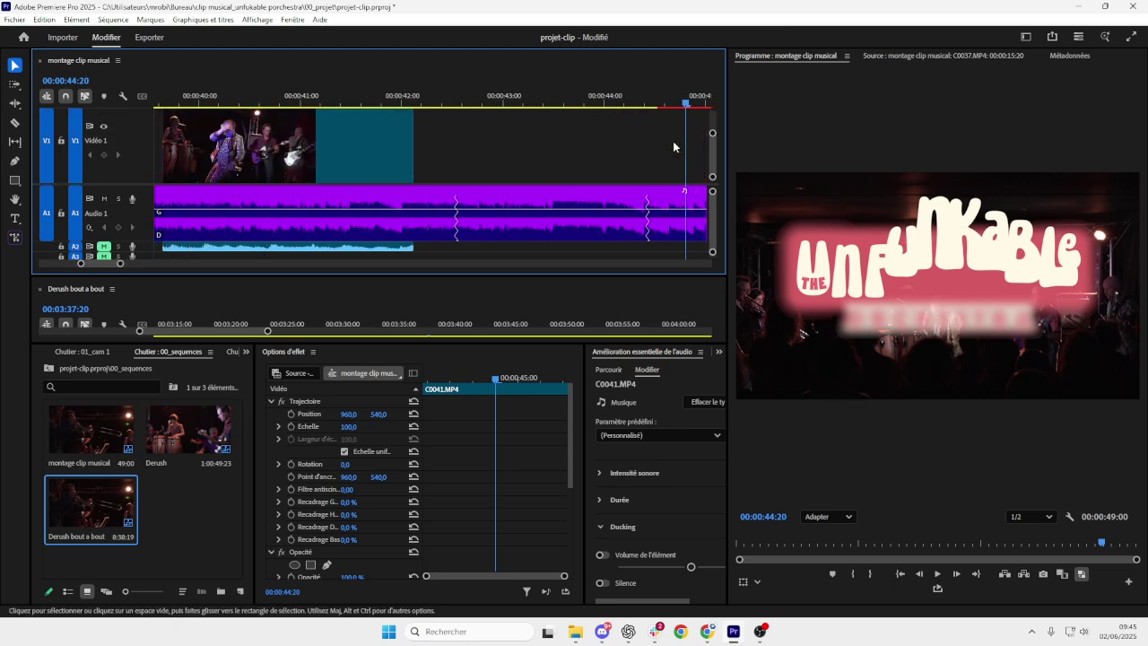
pyautogui.scroll(-2, 644, 149)
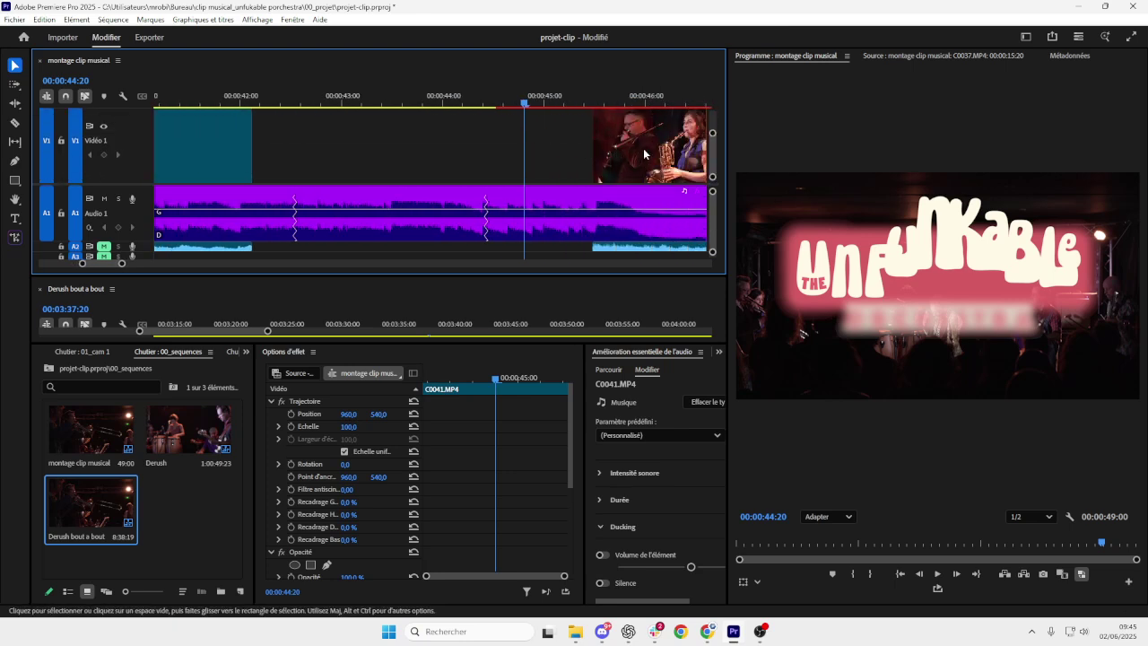
pyautogui.keyDown('ctrl'); pyautogui.scroll(1, 643, 148); pyautogui.keyUp('ctrl')
pyautogui.keyDown('ctrl'); pyautogui.scroll(2, 643, 145); pyautogui.keyUp('ctrl')
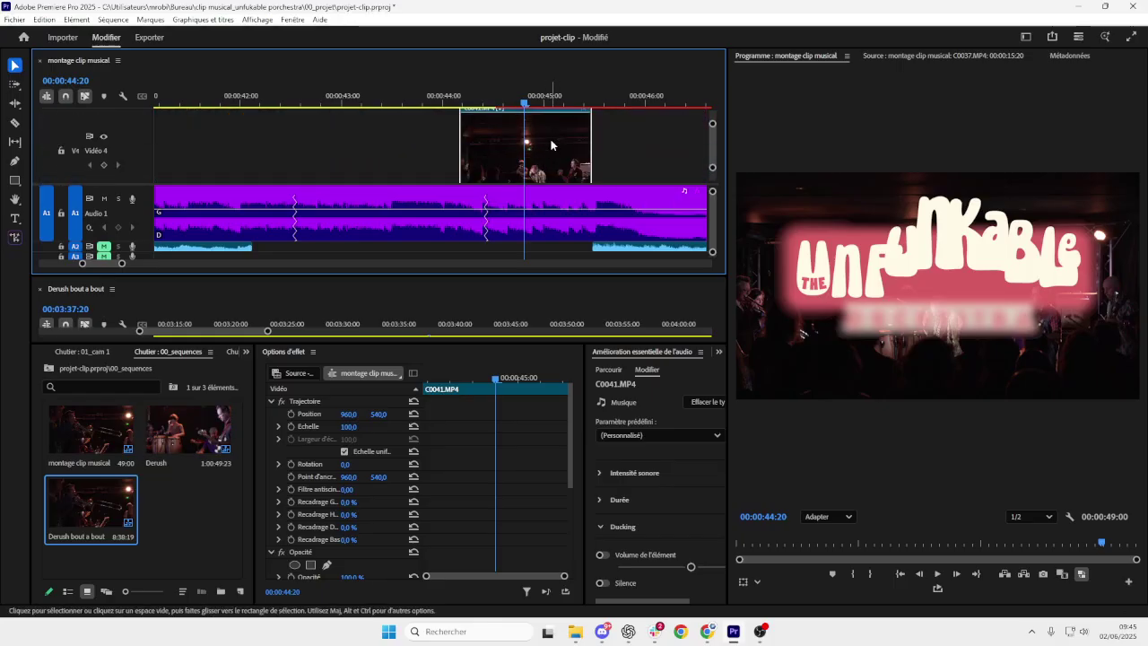
pyautogui.scroll(1, 547, 144)
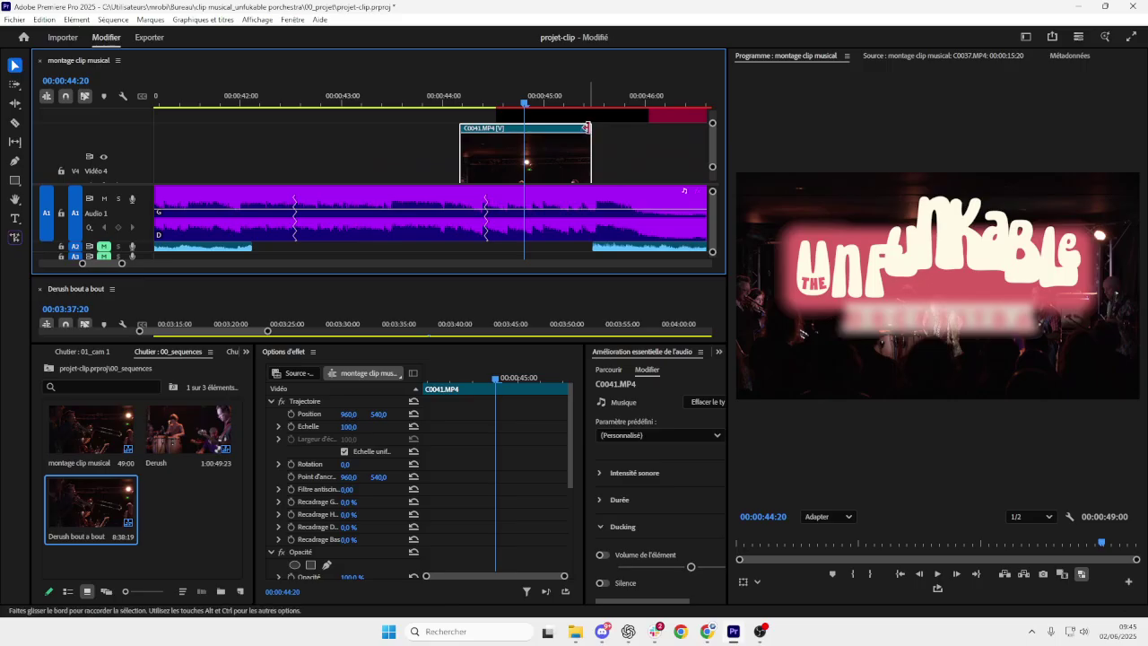
pyautogui.rightClick(586, 130)
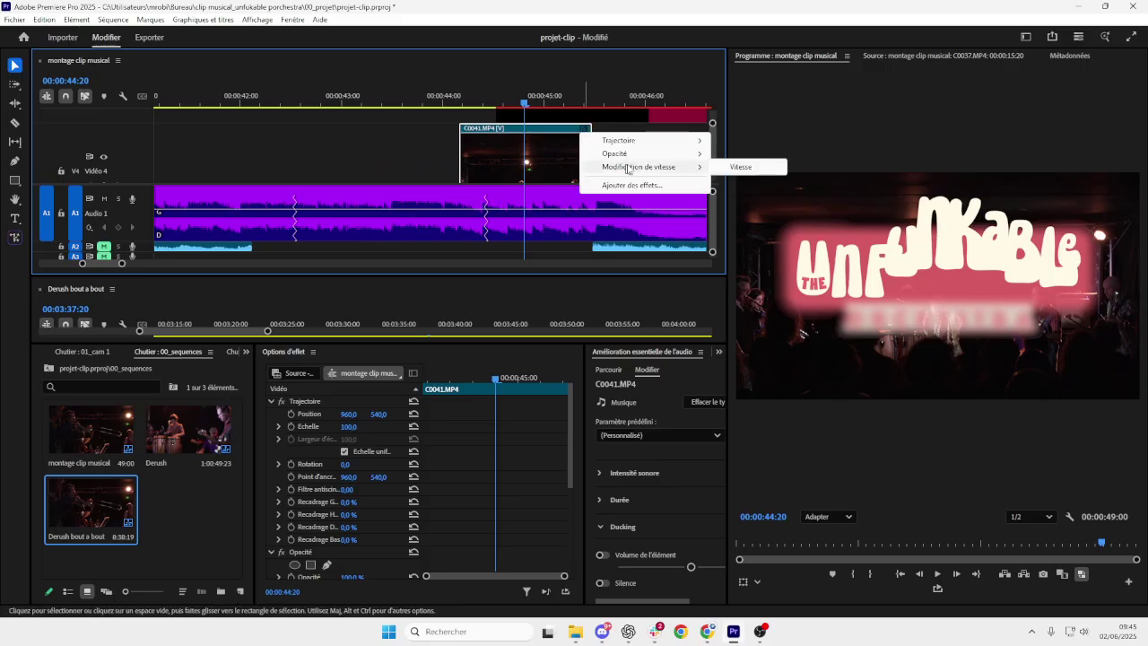
pyautogui.click(741, 167)
# - Add two speed keyframes near the end of C0041.MP4, raise the speed between them above 150% and scrub through the result
pyautogui.scroll(-1, 531, 176)
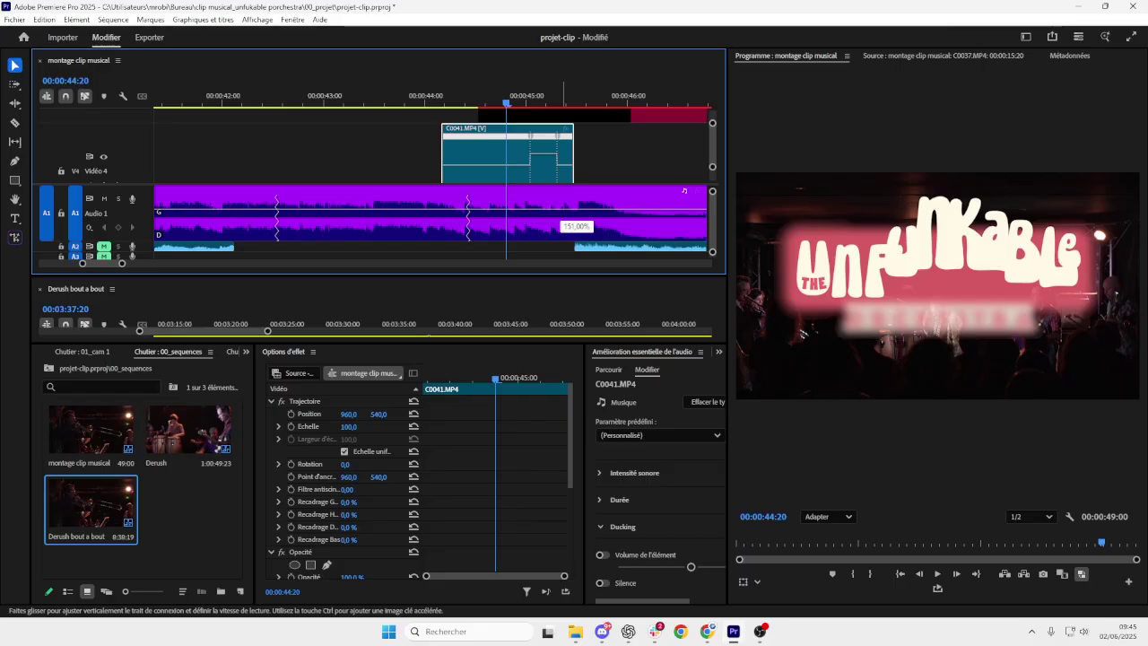
pyautogui.moveTo(558, 220); pyautogui.dragTo(560, 106)
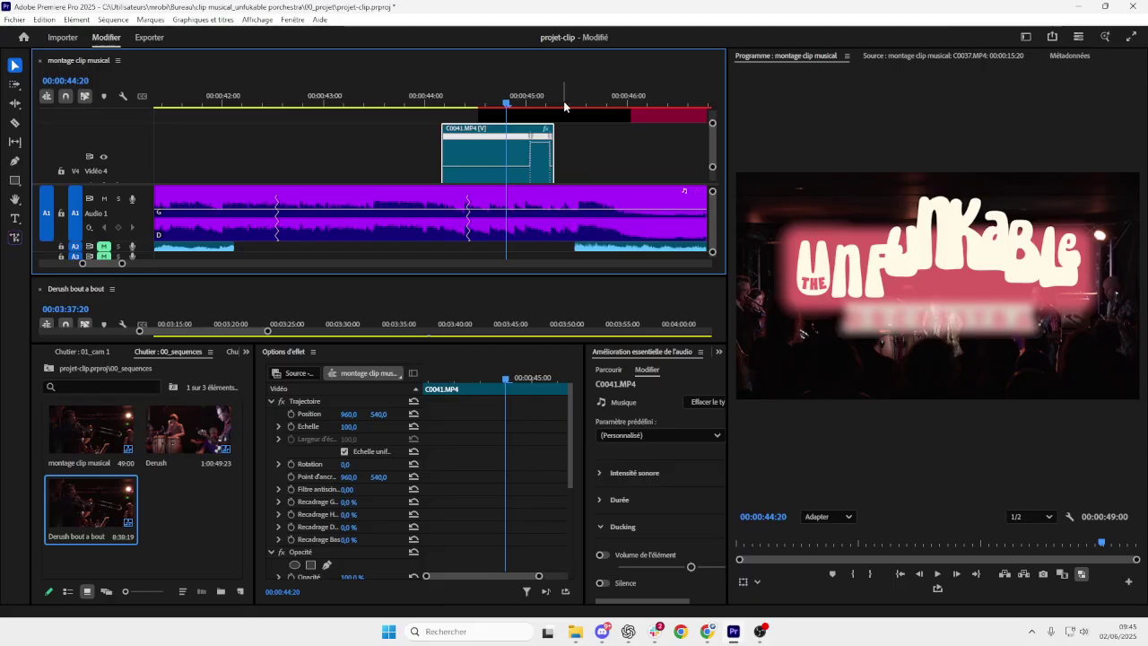
pyautogui.keyDown('alt'); pyautogui.scroll(4, 542, 174); pyautogui.keyUp('alt')
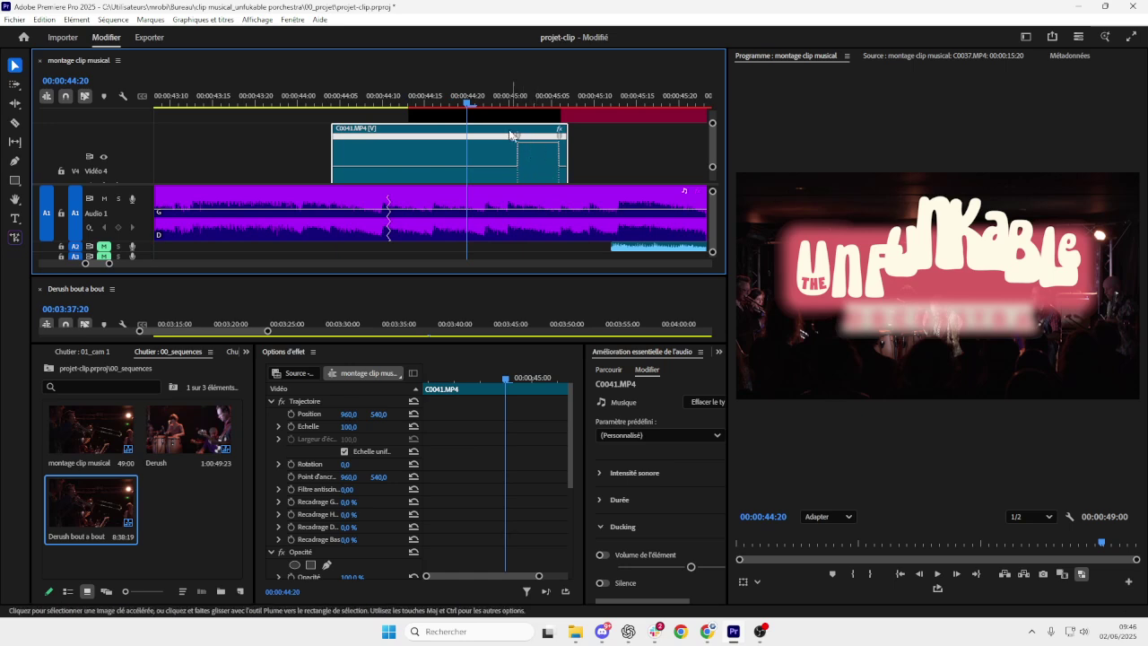
pyautogui.moveTo(468, 109); pyautogui.dragTo(594, 112)
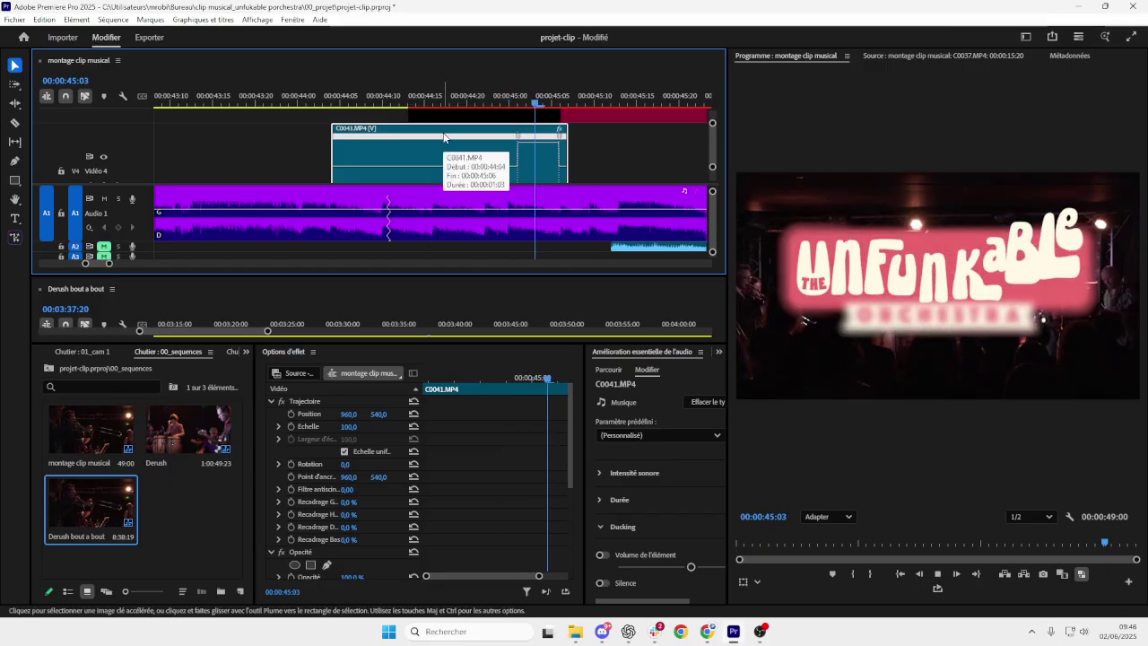
# - Hide track V4 and play the sequence from 00:00:44:06, stopping at 00:00:45:07
pyautogui.click(350, 97)
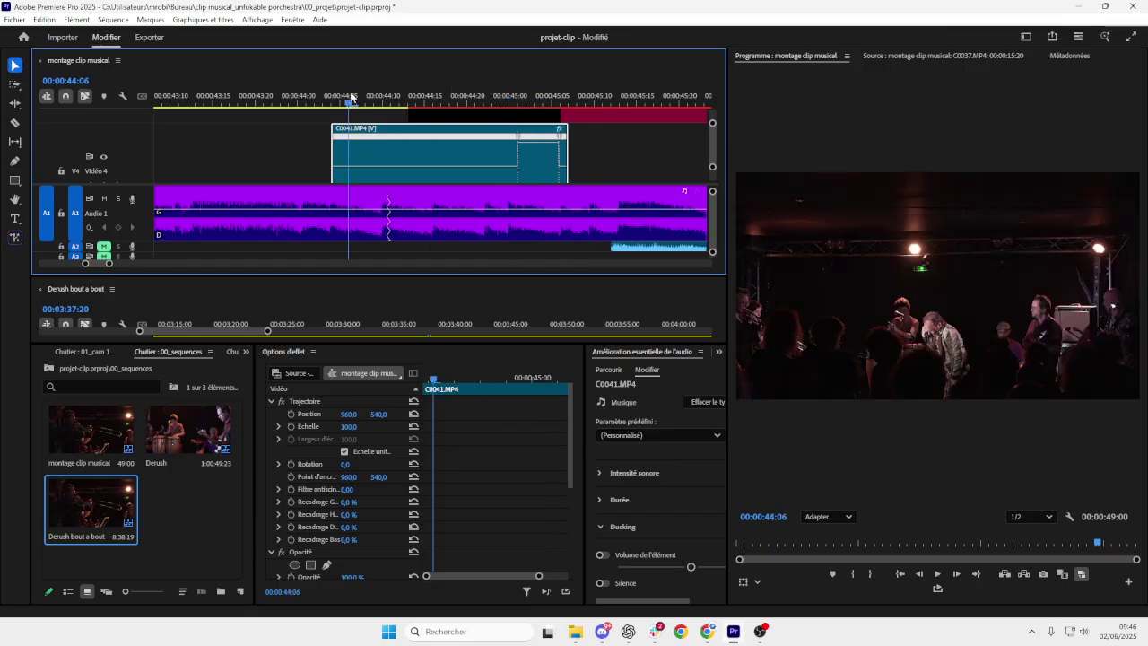
pyautogui.click(103, 158)
pyautogui.press('space')
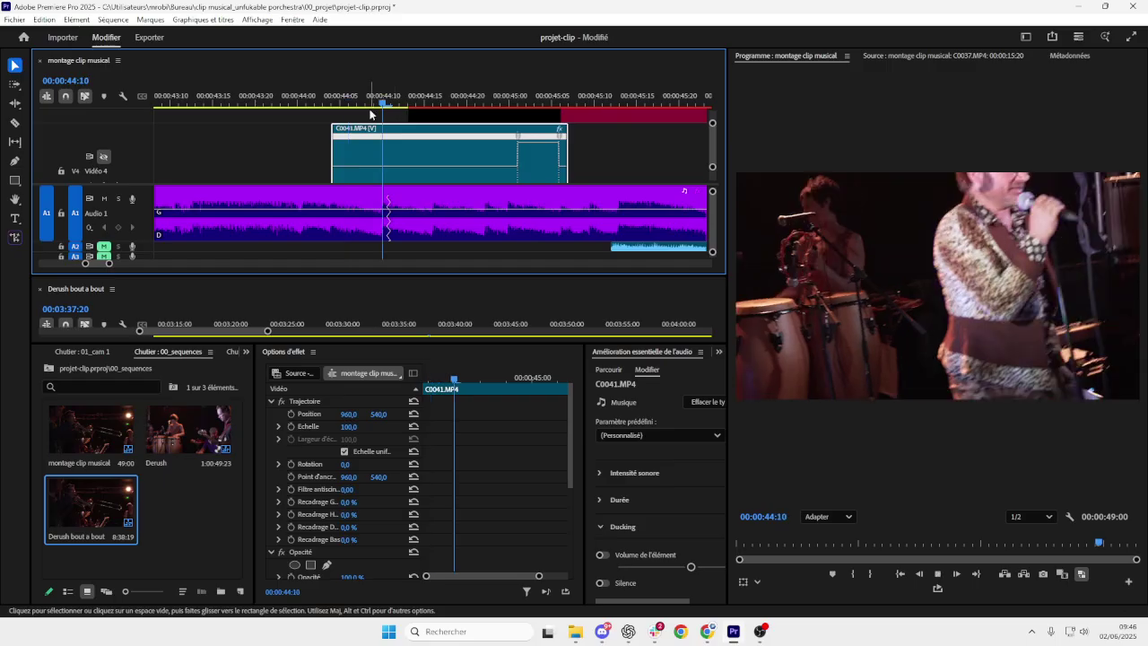
pyautogui.press('space')
pyautogui.press('-')
pyautogui.press('-')
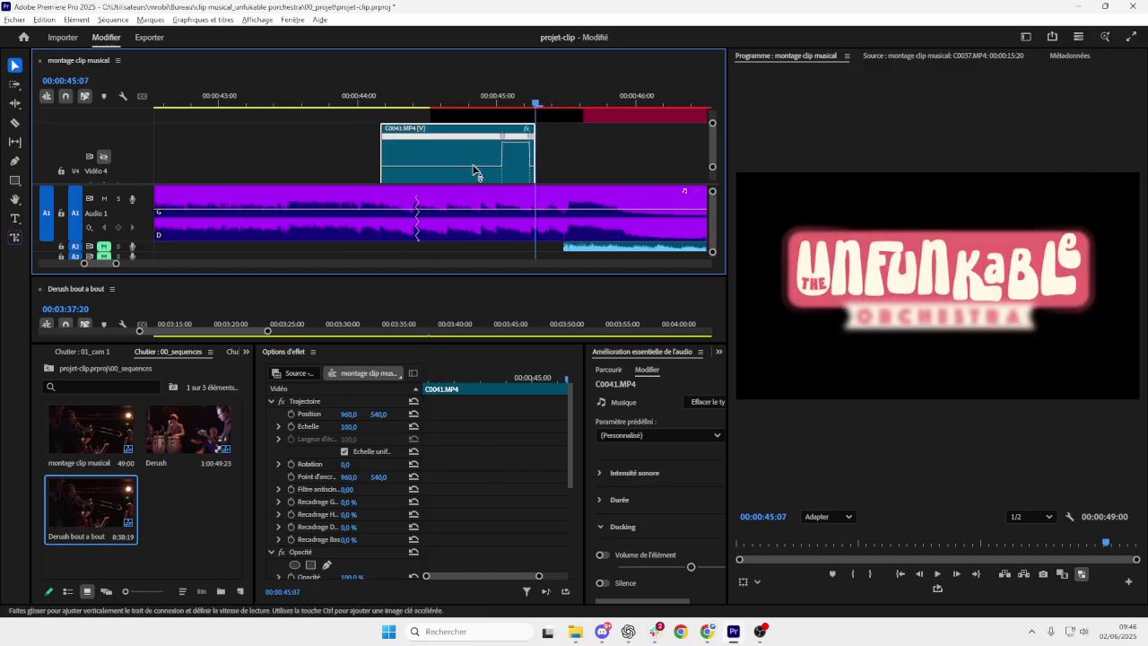
# - Reduce the video track heights so the clips on V2 to V4 around C0041.MP4 show together
pyautogui.scroll(-2, 481, 169)
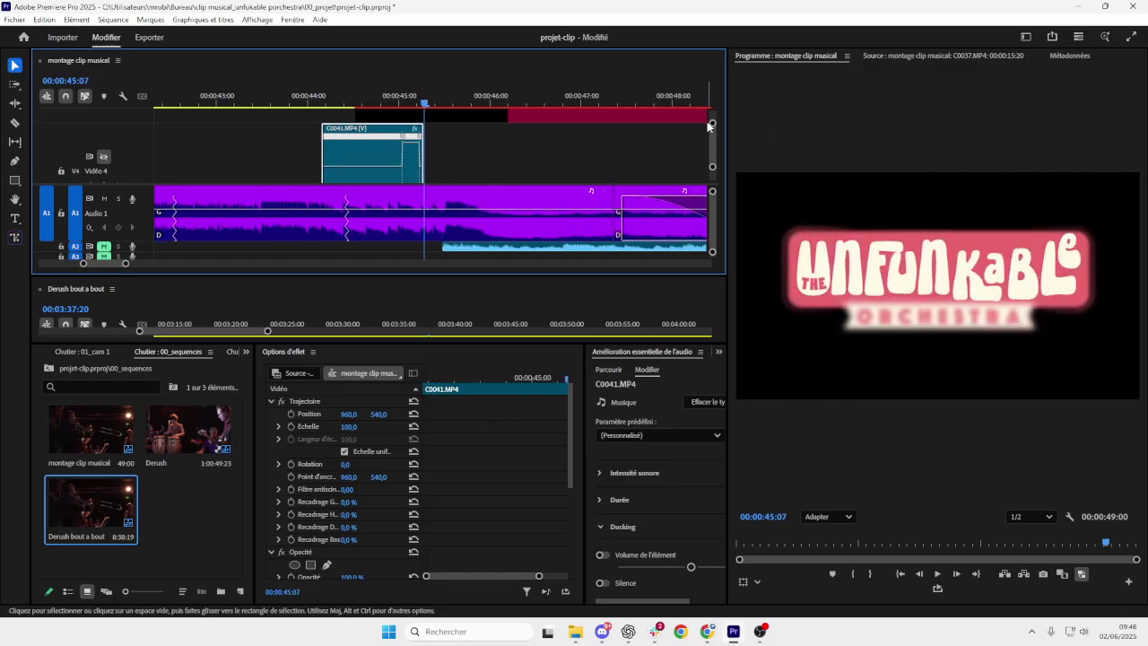
pyautogui.moveTo(712, 122); pyautogui.dragTo(711, 129)
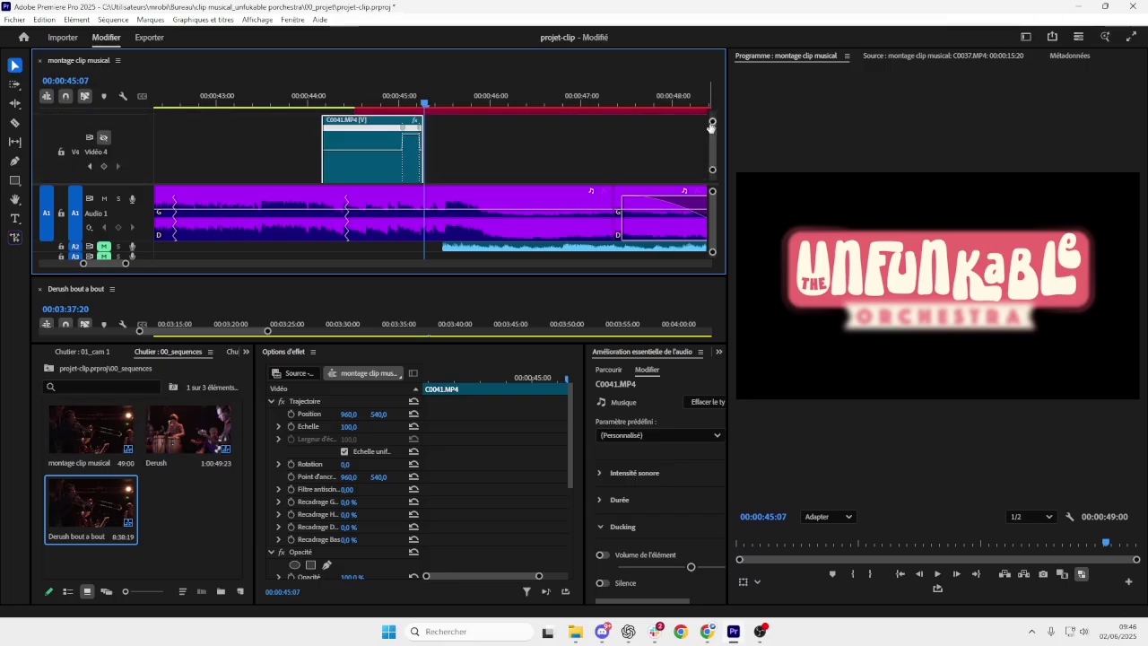
pyautogui.moveTo(714, 173); pyautogui.dragTo(713, 175)
pyautogui.scroll(-1, 446, 156)
pyautogui.scroll(2, 475, 157)
pyautogui.scroll(3, 710, 149)
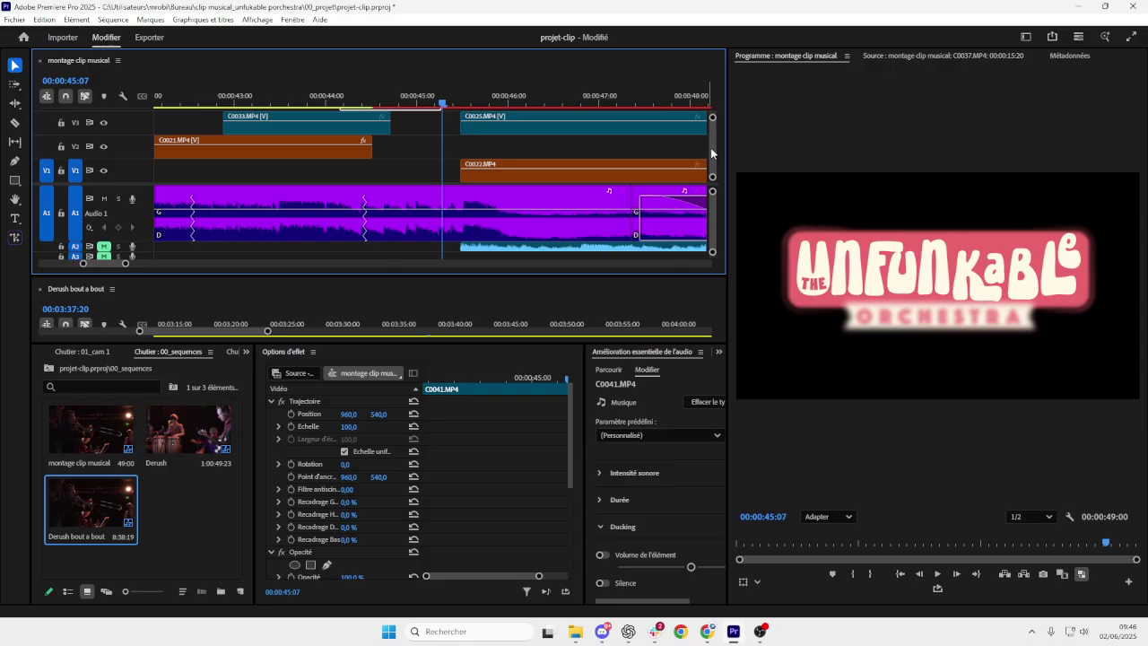
pyautogui.scroll(-3, 711, 147)
pyautogui.scroll(-3, 713, 148)
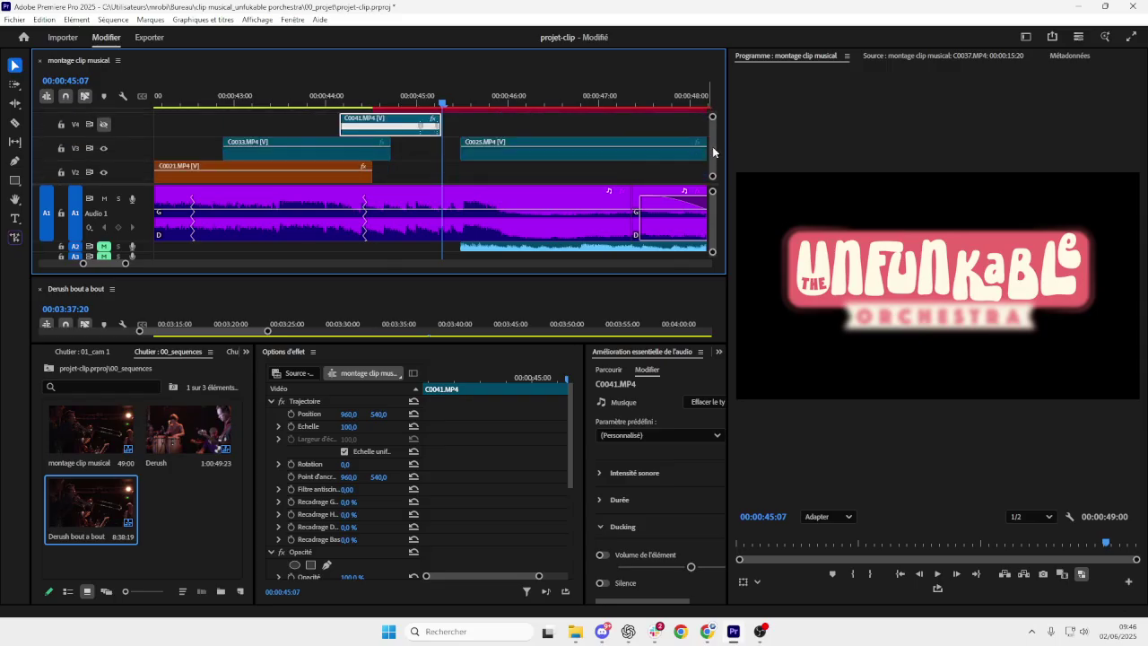
pyautogui.scroll(1, 714, 152)
# - Play the section with V4 hidden from about 00:00:44:03, stopping at 00:00:44:23
pyautogui.click(334, 102)
pyautogui.press('space')
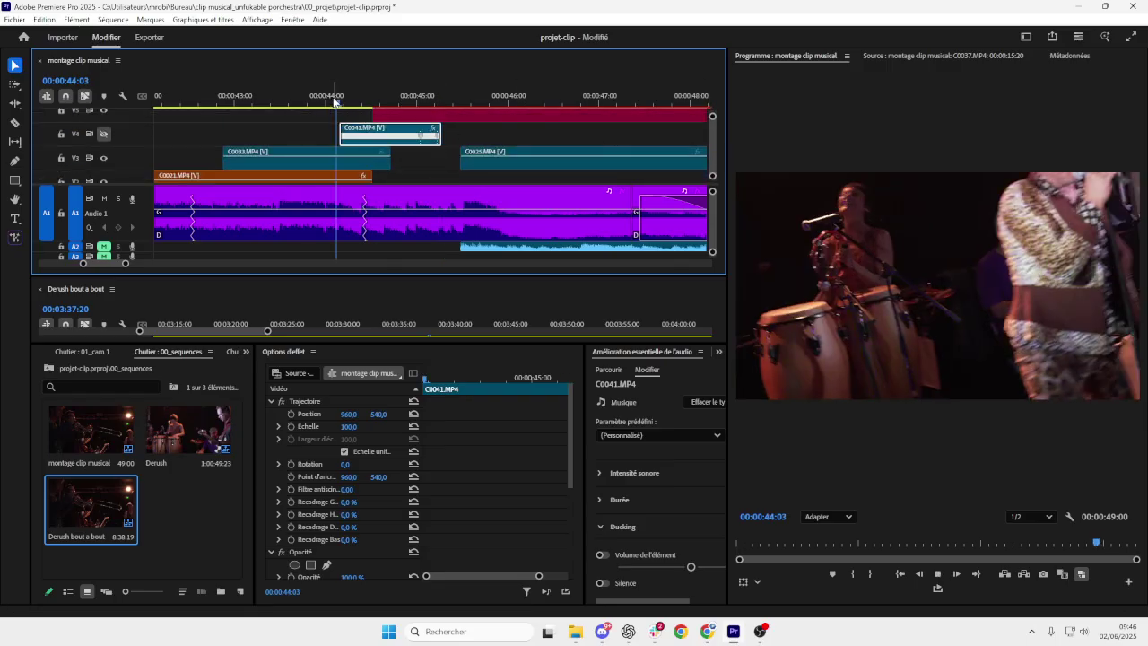
pyautogui.press('space')
# - Reduce the height of track V3 and bring the rectangular logo clip on V5 into view
pyautogui.press('=')
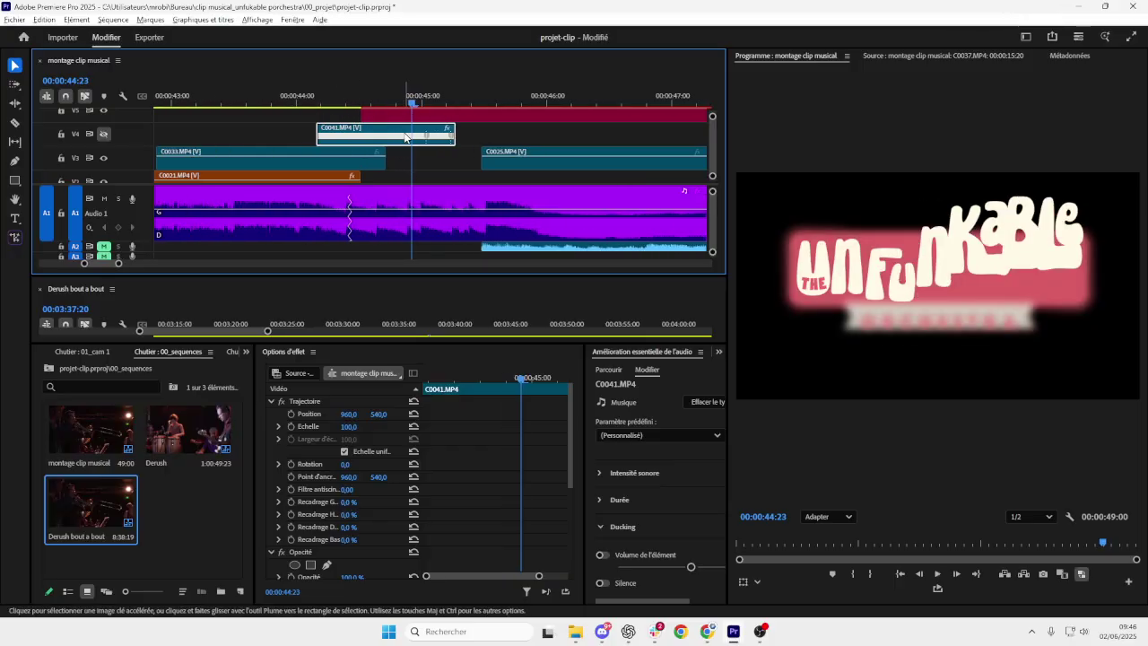
pyautogui.press('=')
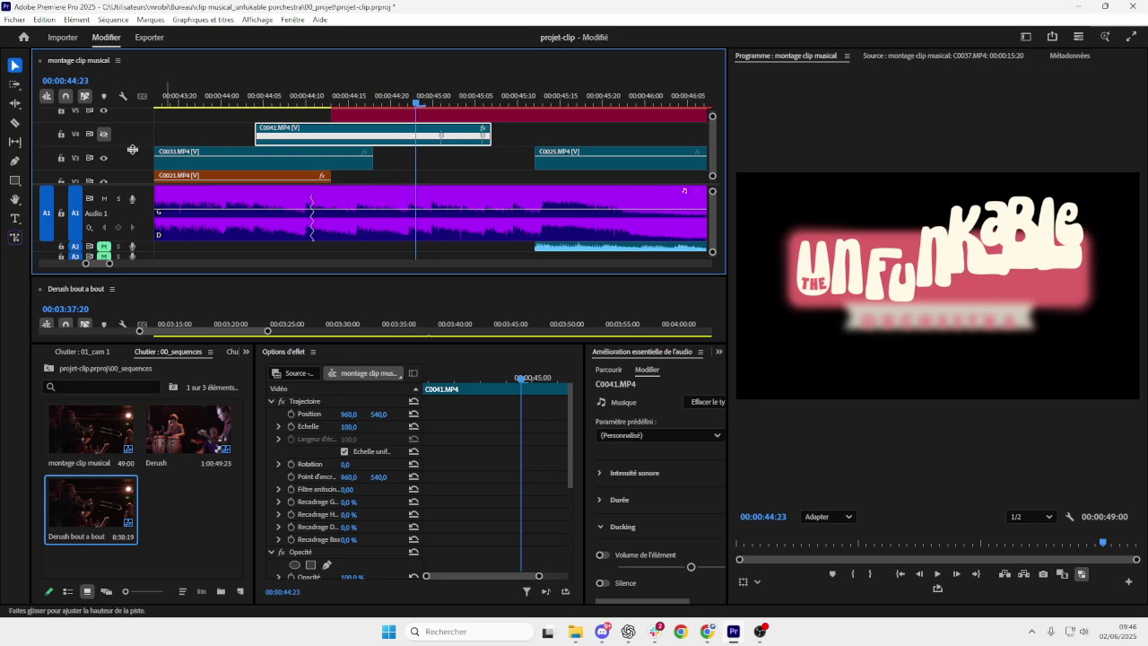
pyautogui.moveTo(132, 149); pyautogui.dragTo(132, 163)
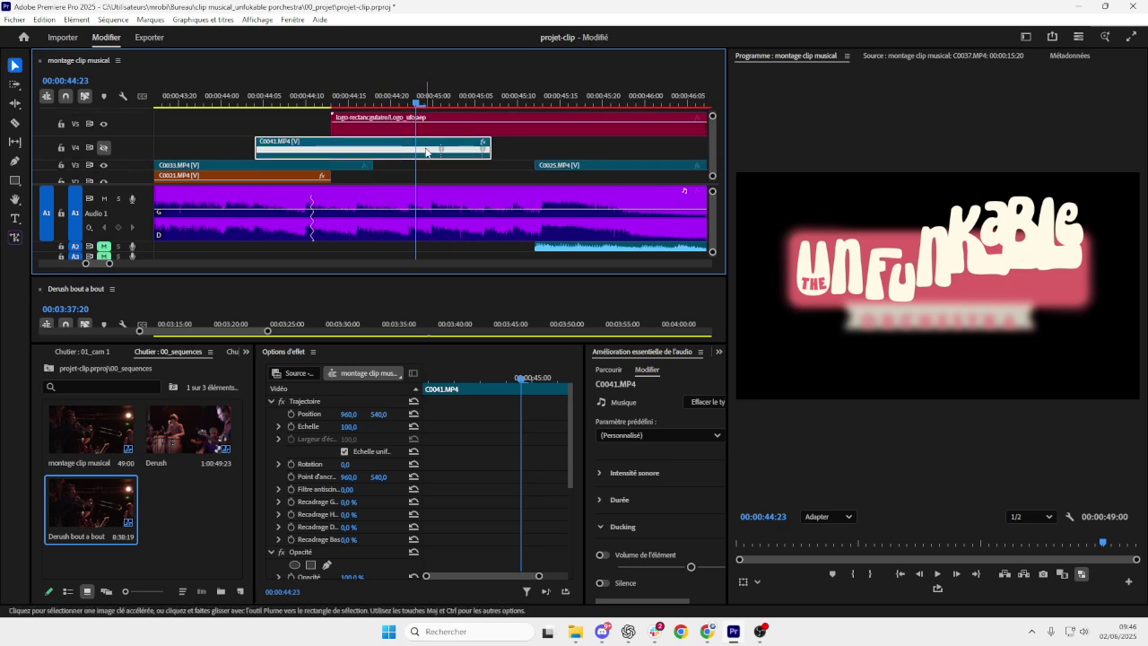
pyautogui.scroll(3, 430, 153)
pyautogui.hscroll(3, 429, 153)
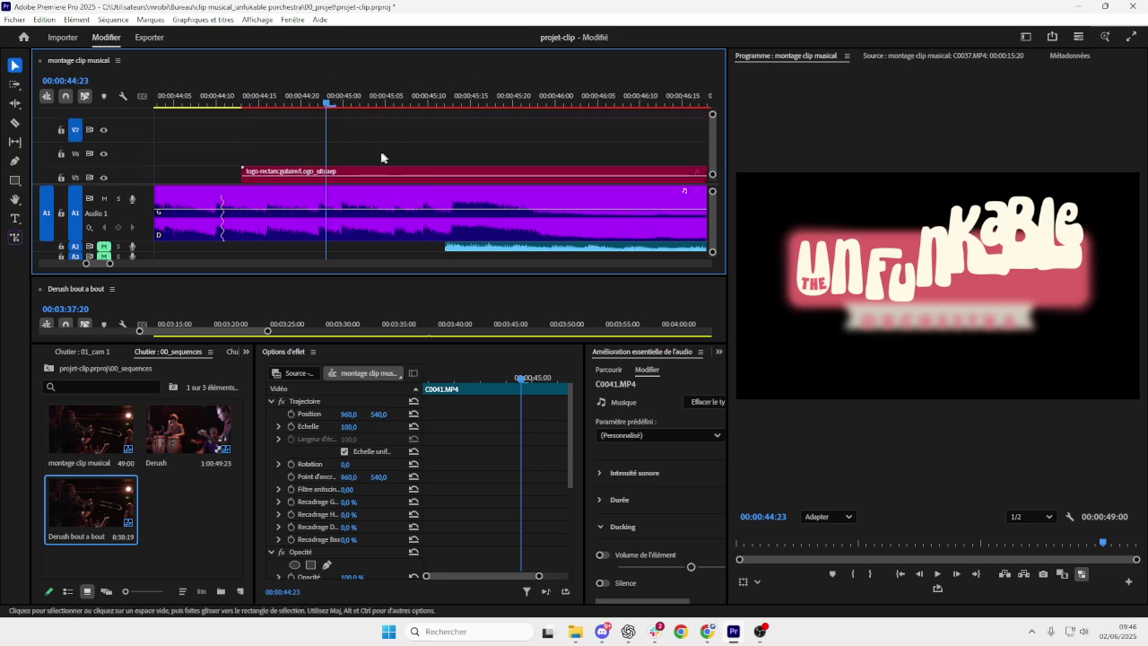
pyautogui.hscroll(-3, 345, 141)
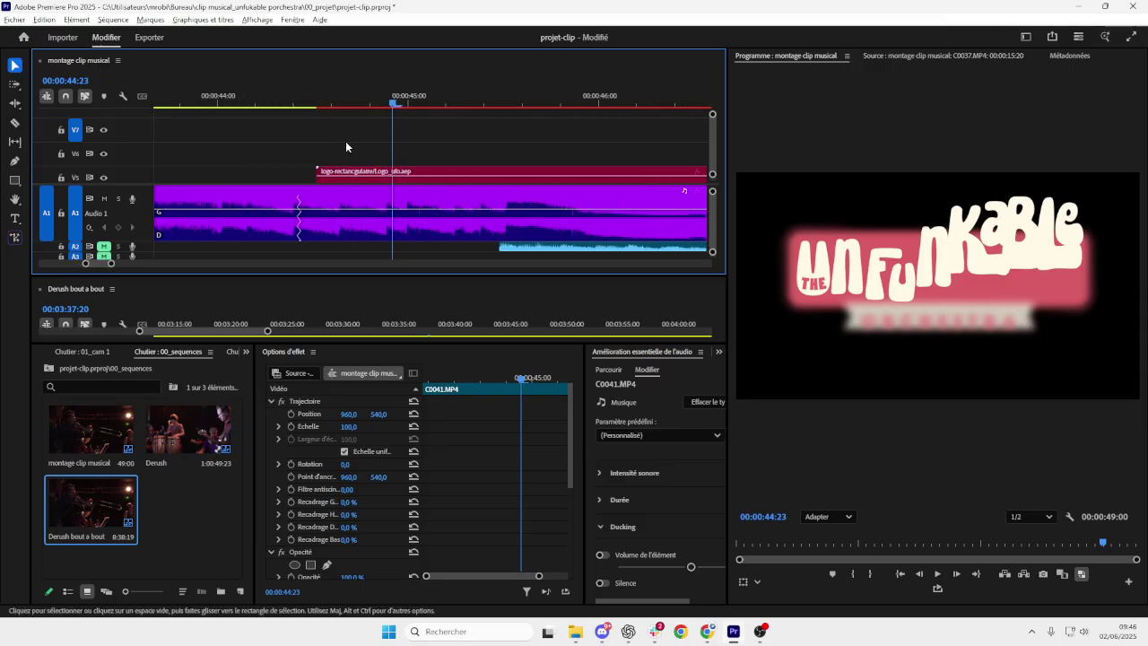
# - Enlarge track V4 around C0041.MP4 and slightly lower the clip's speed between its two speed keyframes
pyautogui.scroll(-3, 377, 157)
pyautogui.hscroll(-1, 482, 143)
pyautogui.hscroll(-2, 481, 143)
pyautogui.scroll(3, 466, 140)
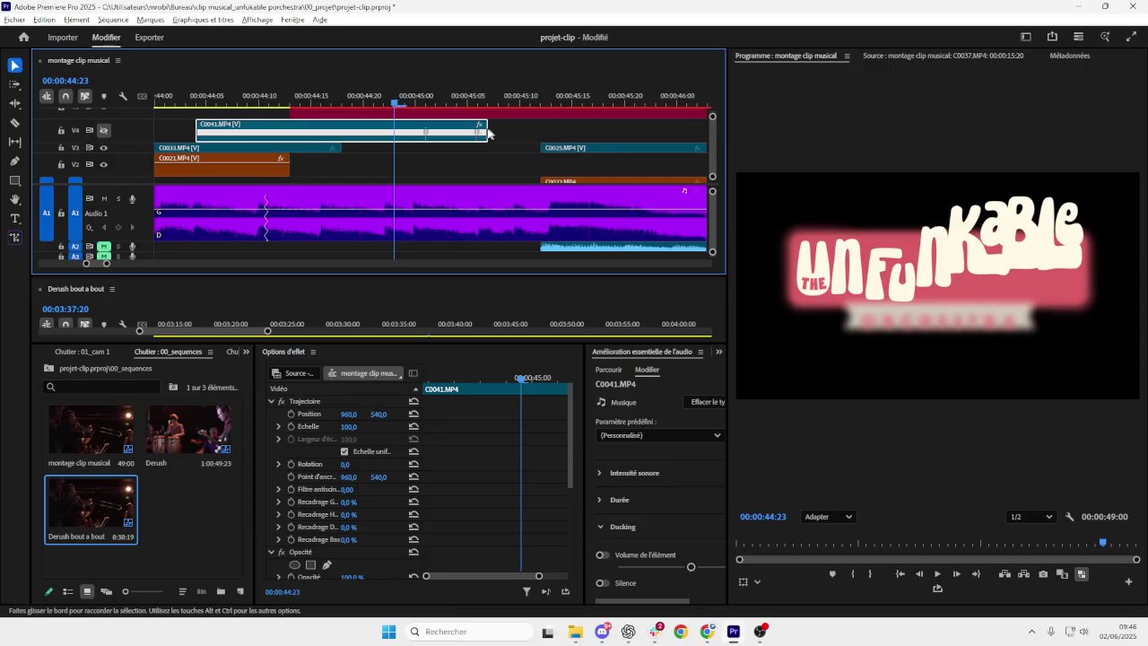
pyautogui.scroll(1, 437, 139)
pyautogui.scroll(-2, 437, 139)
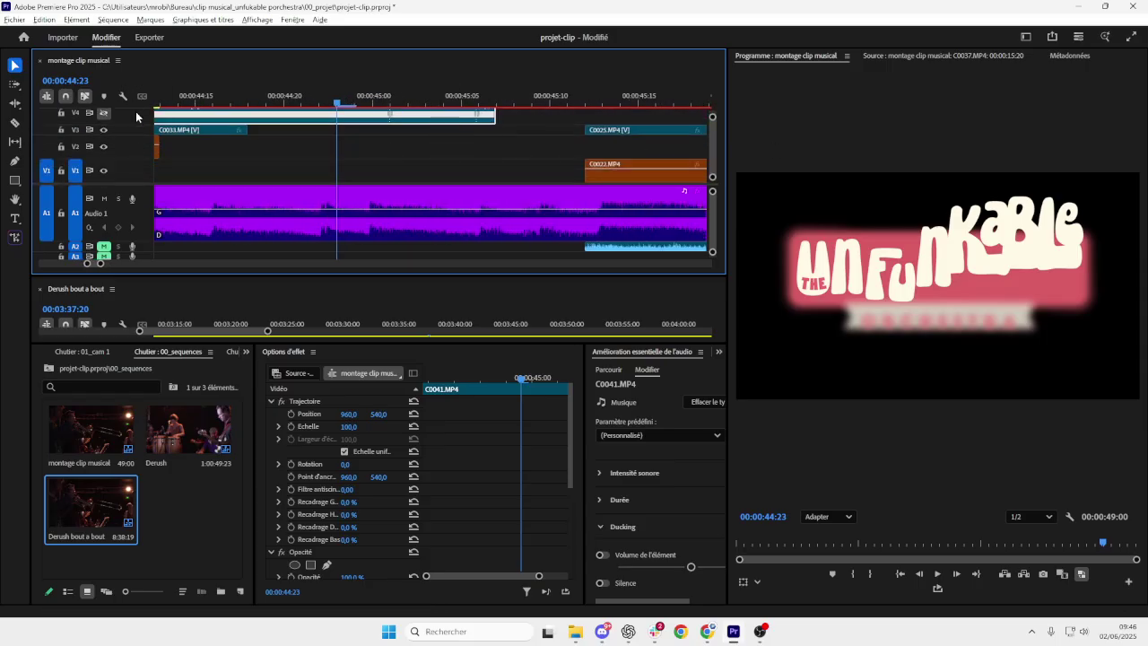
pyautogui.scroll(3, 309, 152)
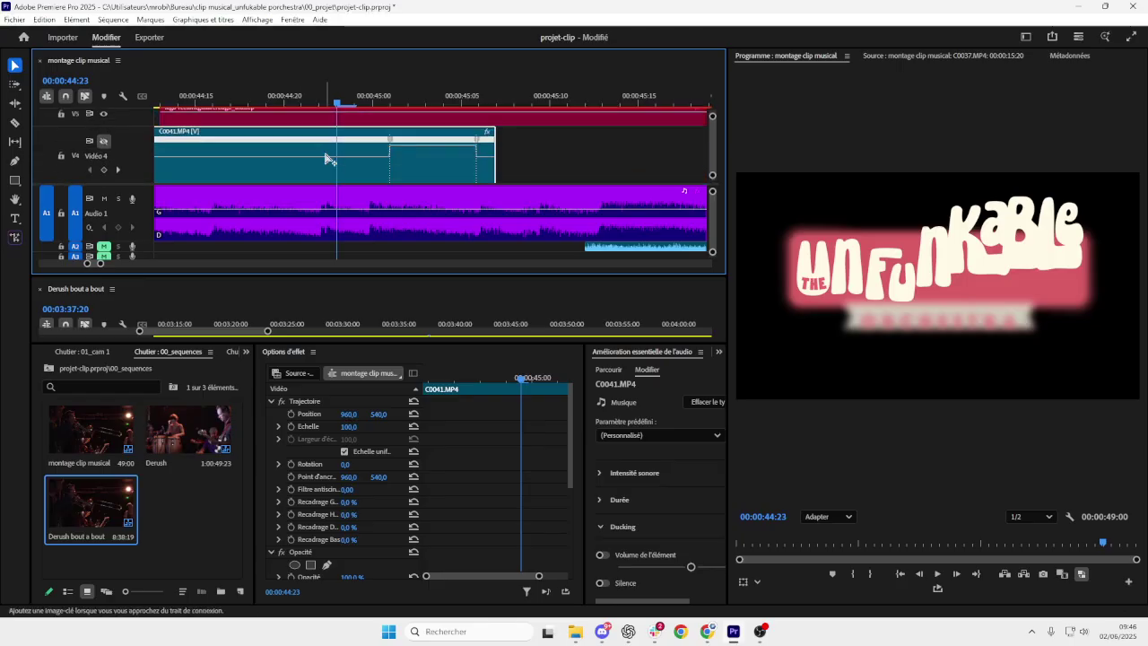
pyautogui.scroll(-2, 133, 141)
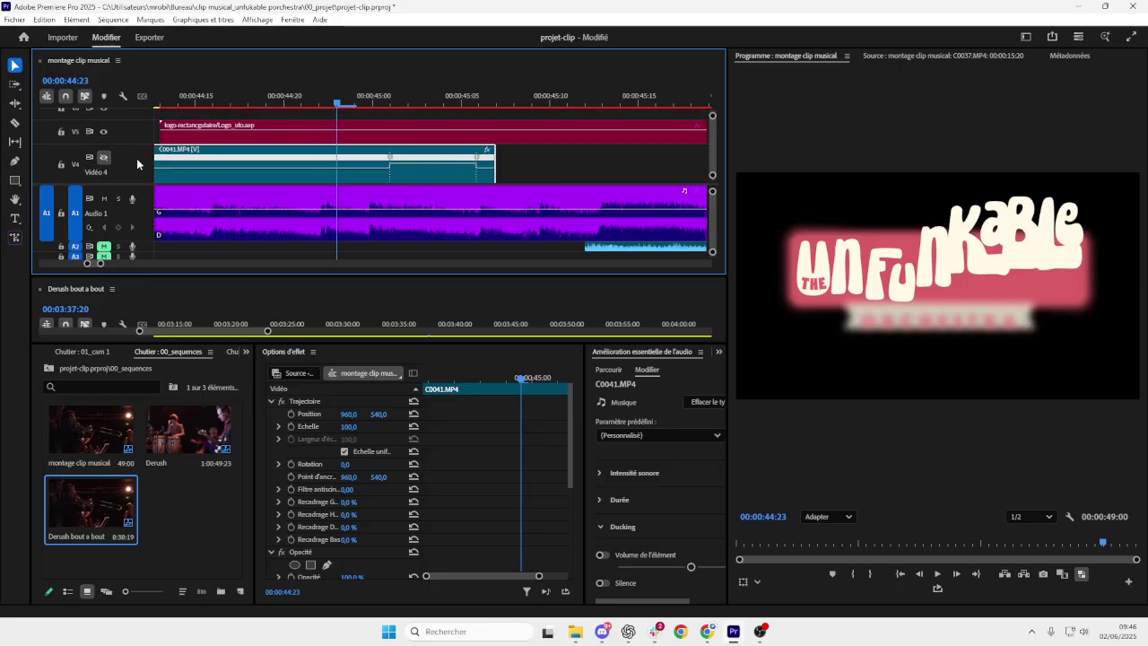
pyautogui.scroll(2, 137, 158)
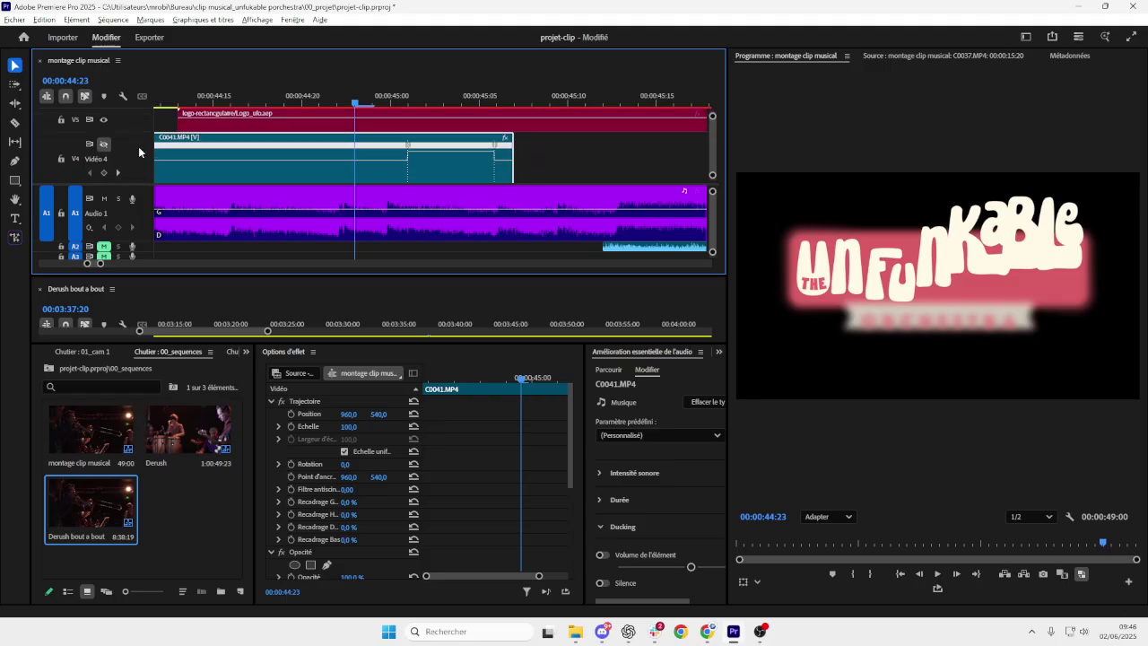
pyautogui.scroll(1, 448, 174)
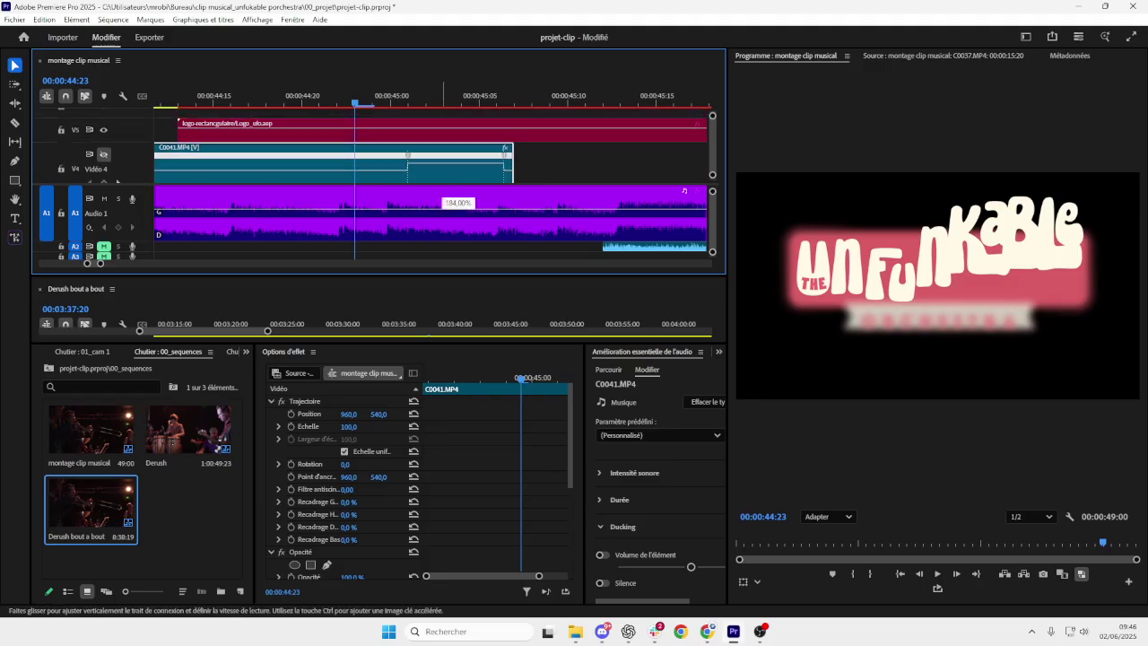
pyautogui.moveTo(452, 210); pyautogui.dragTo(453, 209)
# - Show track V4 again and spread the first speed keyframe of C0041.MP4 into a ramp from 00:00:45:01 to about 00:00:45:04
pyautogui.moveTo(371, 104); pyautogui.dragTo(410, 170)
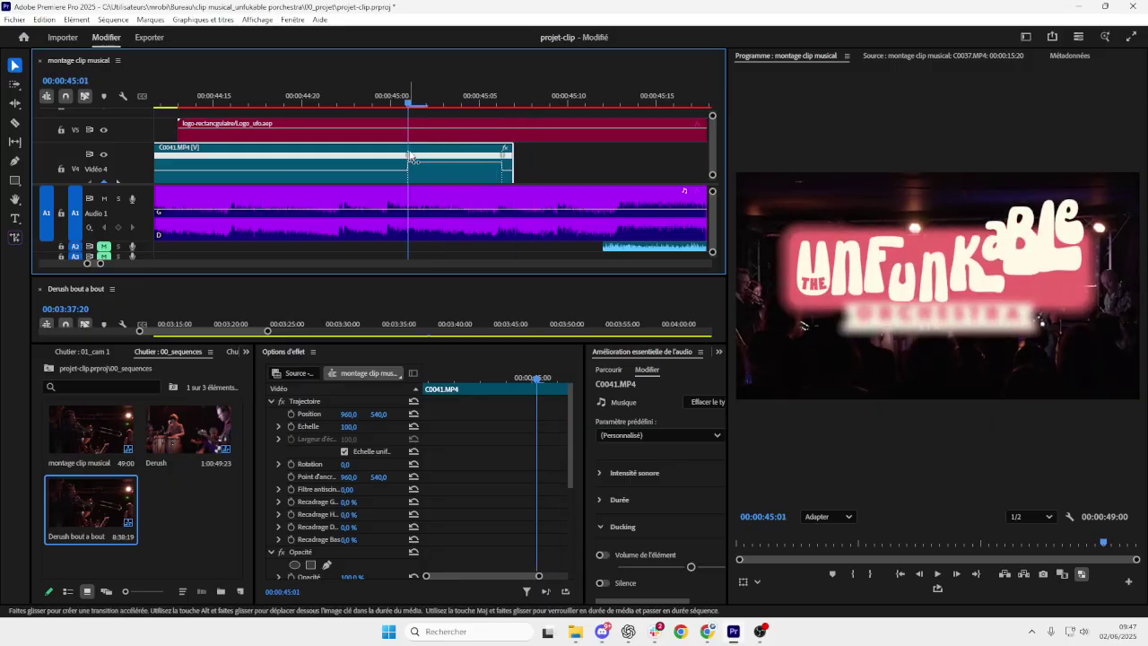
pyautogui.press('Left')
pyautogui.press('Left')
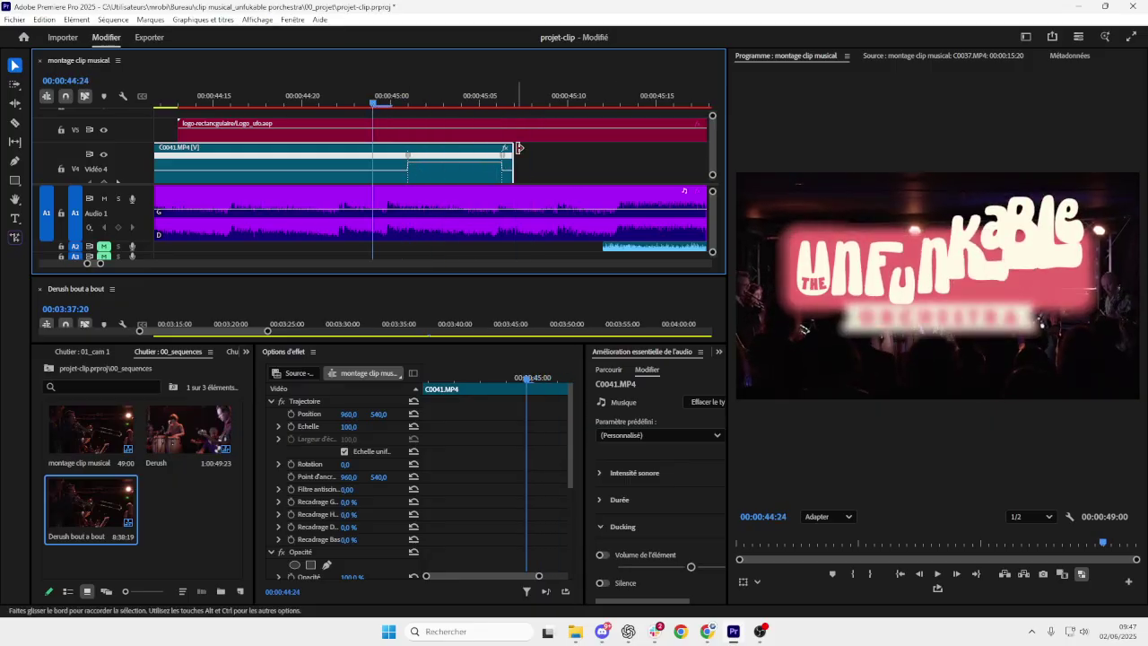
pyautogui.moveTo(509, 151); pyautogui.dragTo(492, 159)
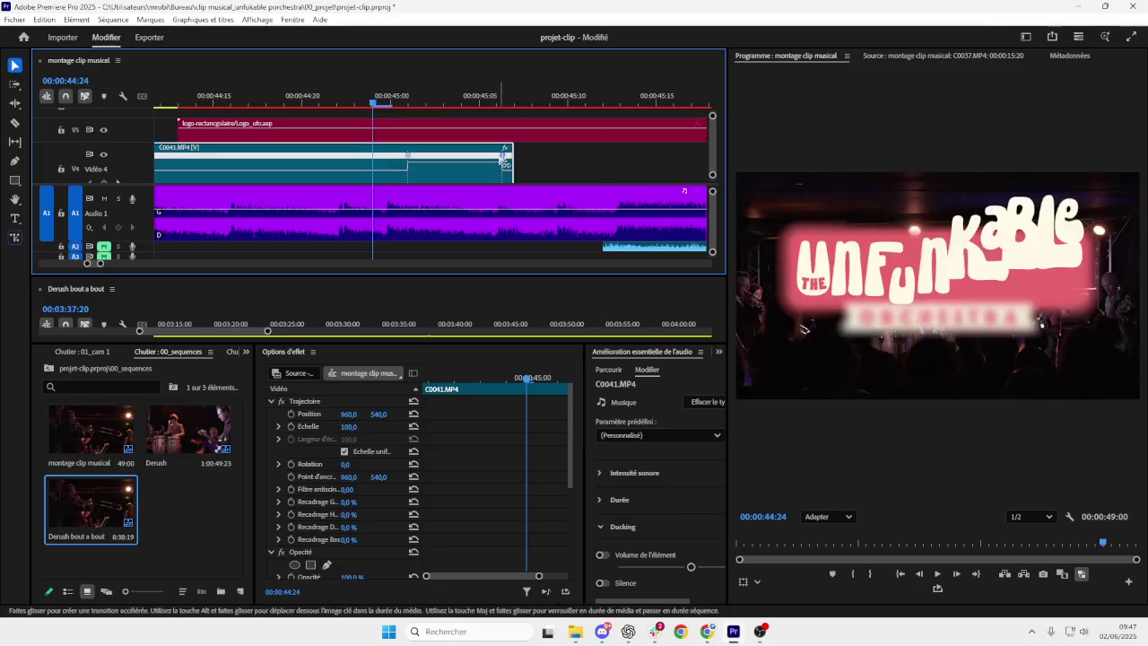
pyautogui.moveTo(409, 157); pyautogui.dragTo(473, 162)
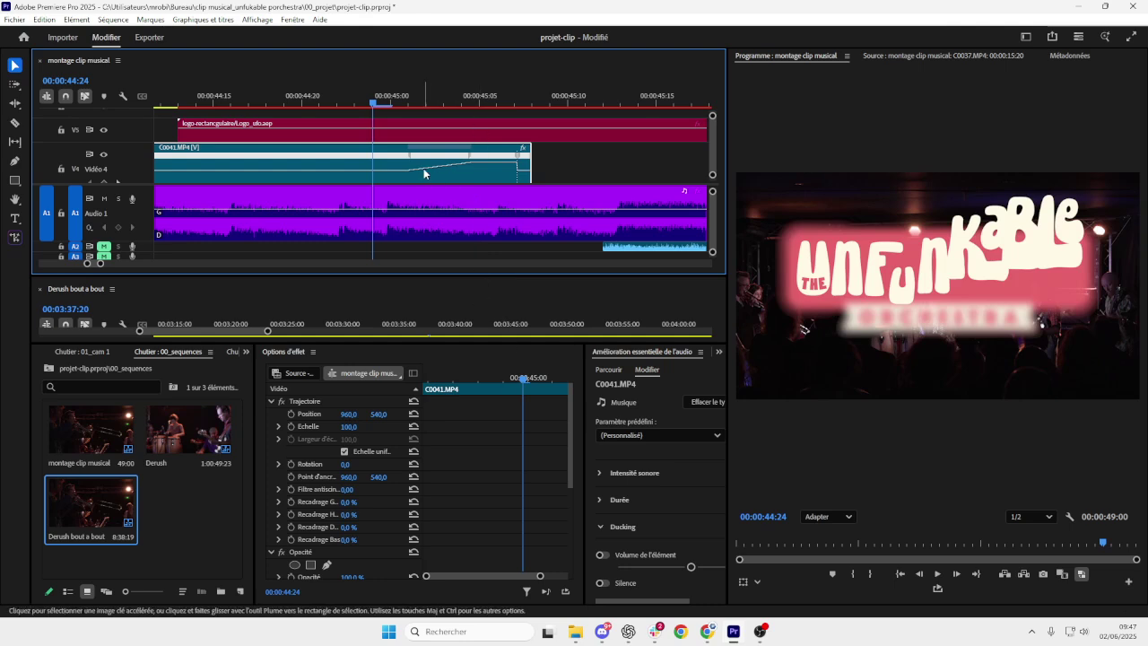
# - Expand the Vitesse property of C0041.MP4 and smooth its speed ramp into an S-shaped curve
pyautogui.scroll(-5, 502, 502)
pyautogui.click(546, 489)
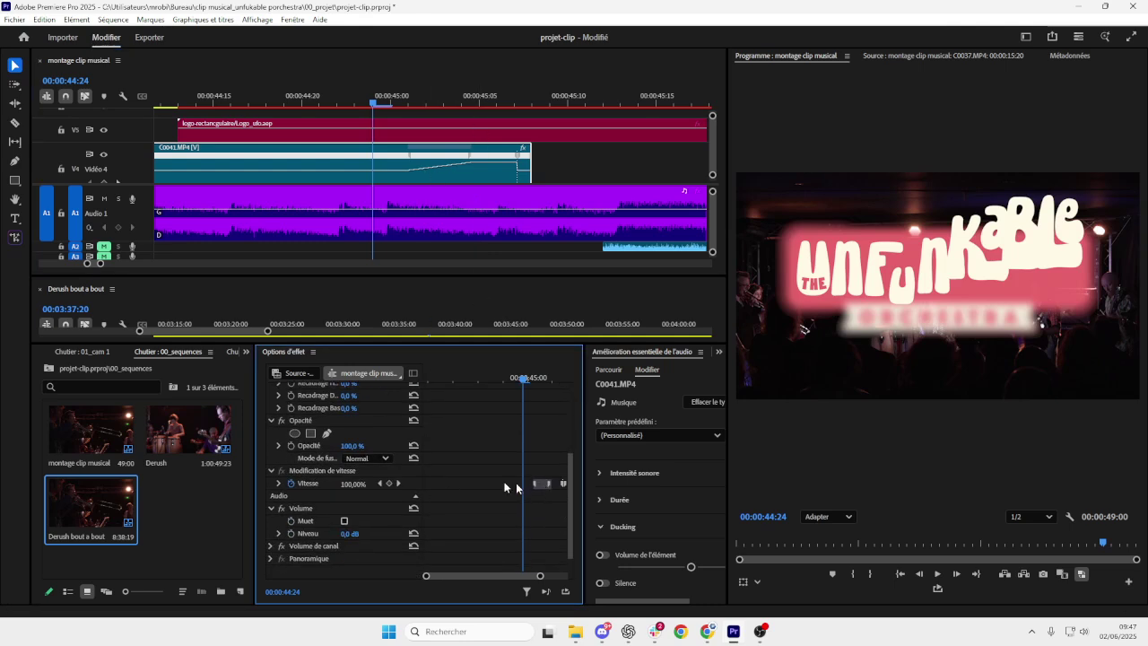
pyautogui.click(279, 485)
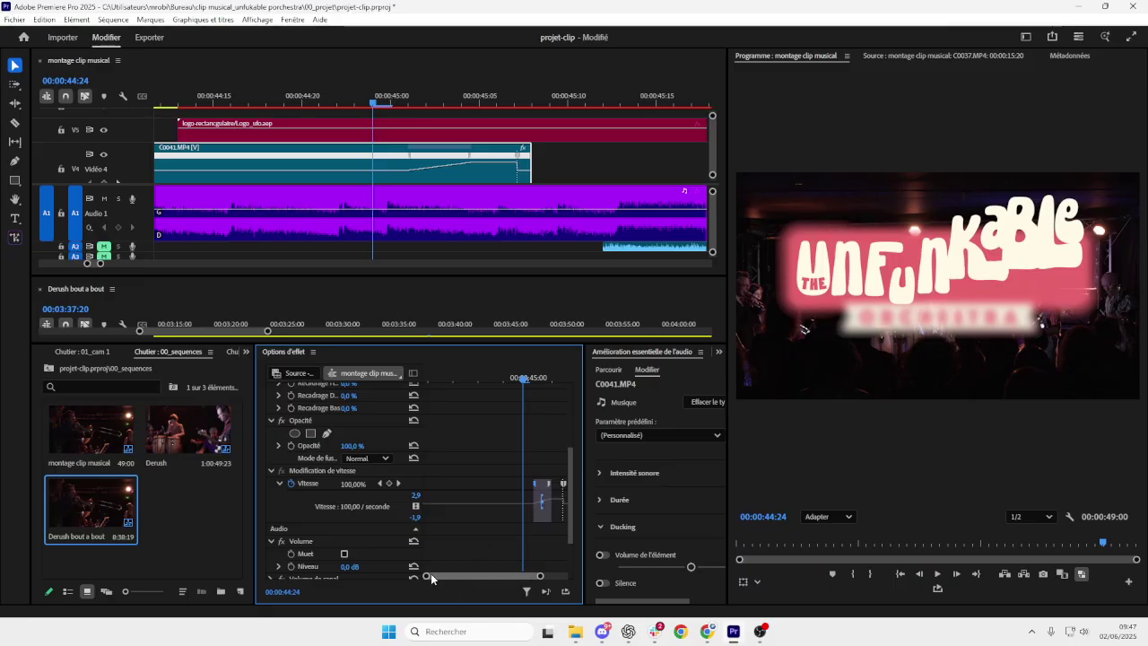
pyautogui.moveTo(431, 574); pyautogui.dragTo(527, 579)
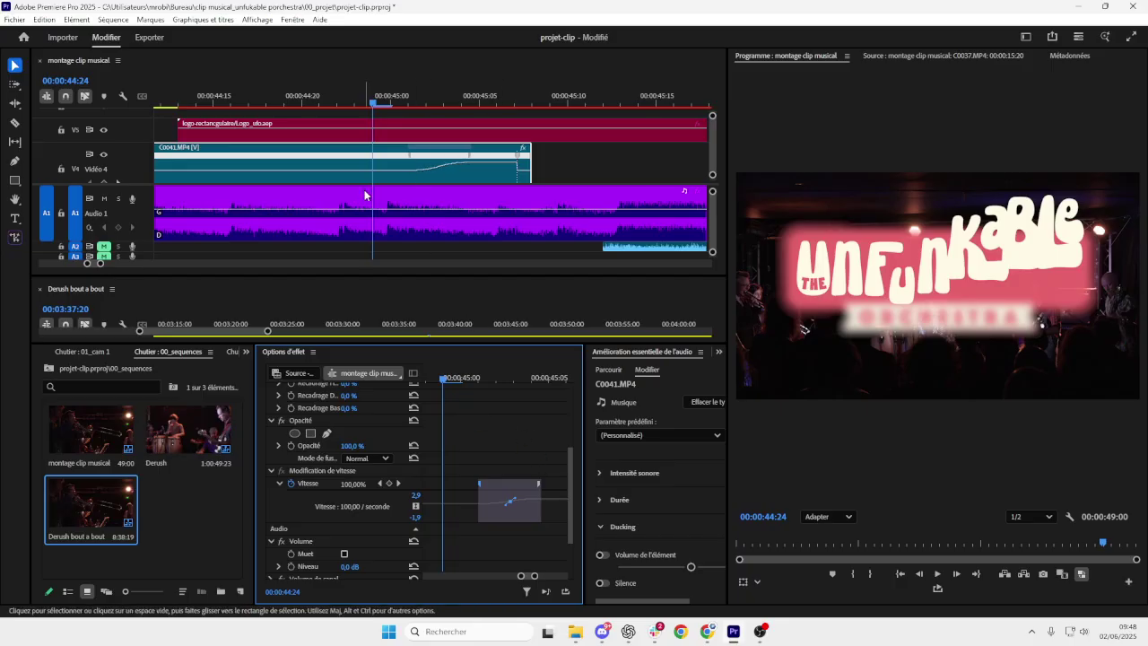
# - Play the sequence from 00:00:44:24 to check the smoothed ramp, stopping at 00:00:45:24
pyautogui.click(371, 104)
pyautogui.press('space')
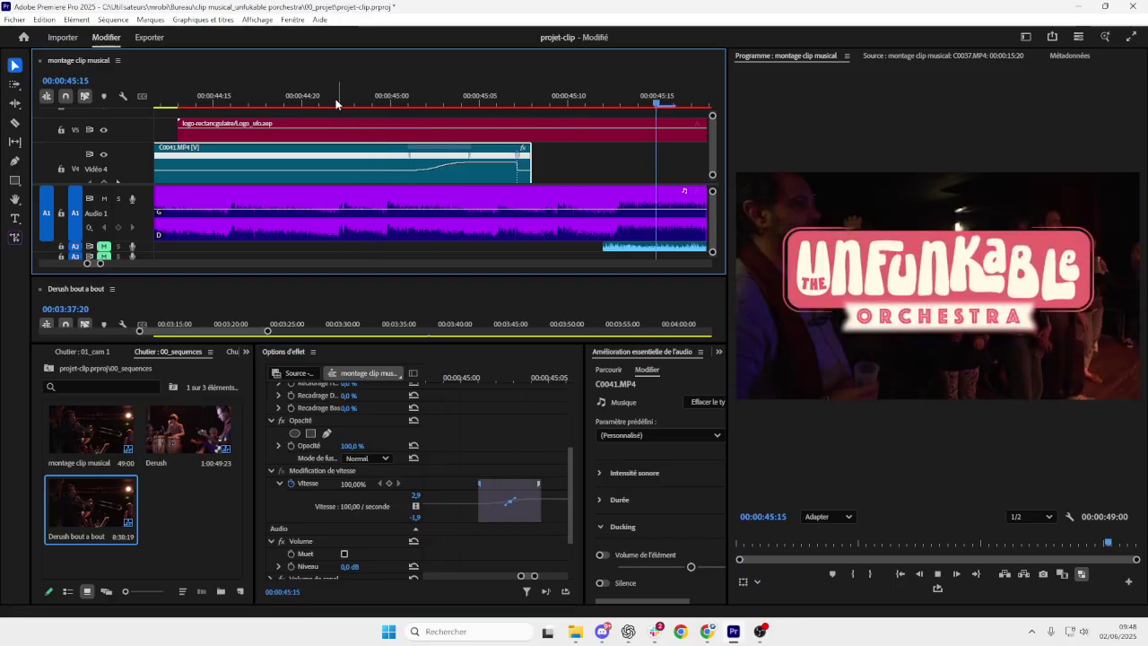
pyautogui.press('-')
pyautogui.press('-')
pyautogui.press('-')
pyautogui.press('-')
pyautogui.press('space')
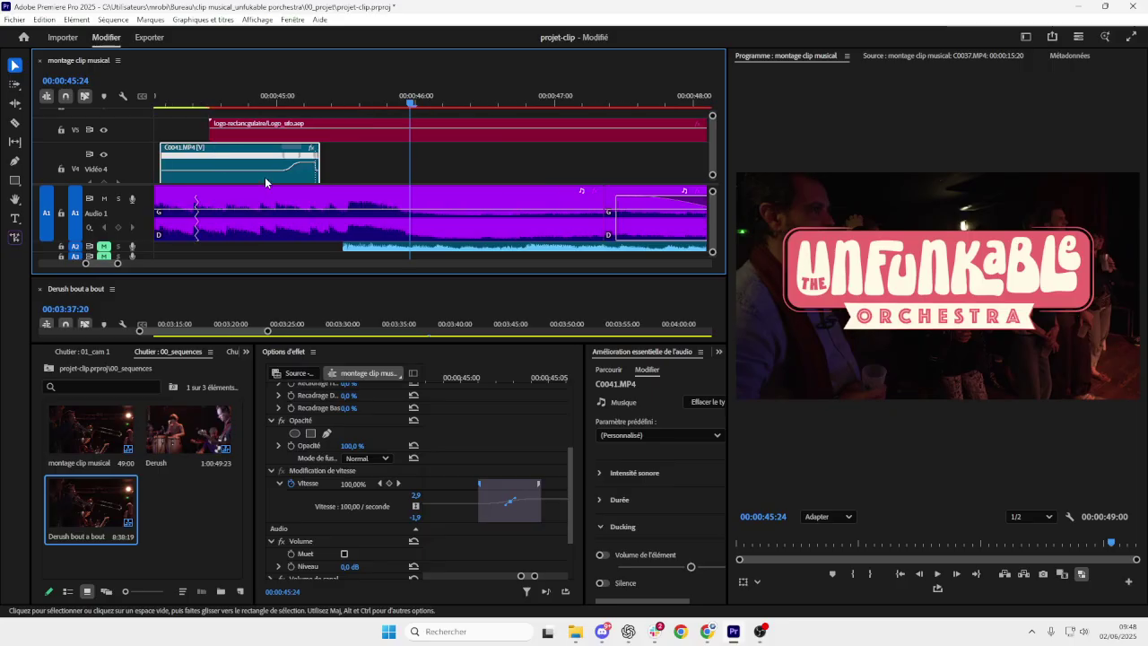
# - Replay the passage into the logo from about 00:00:43:24, stopping at 00:00:45:20
pyautogui.press('-')
pyautogui.press('-')
pyautogui.click(309, 99)
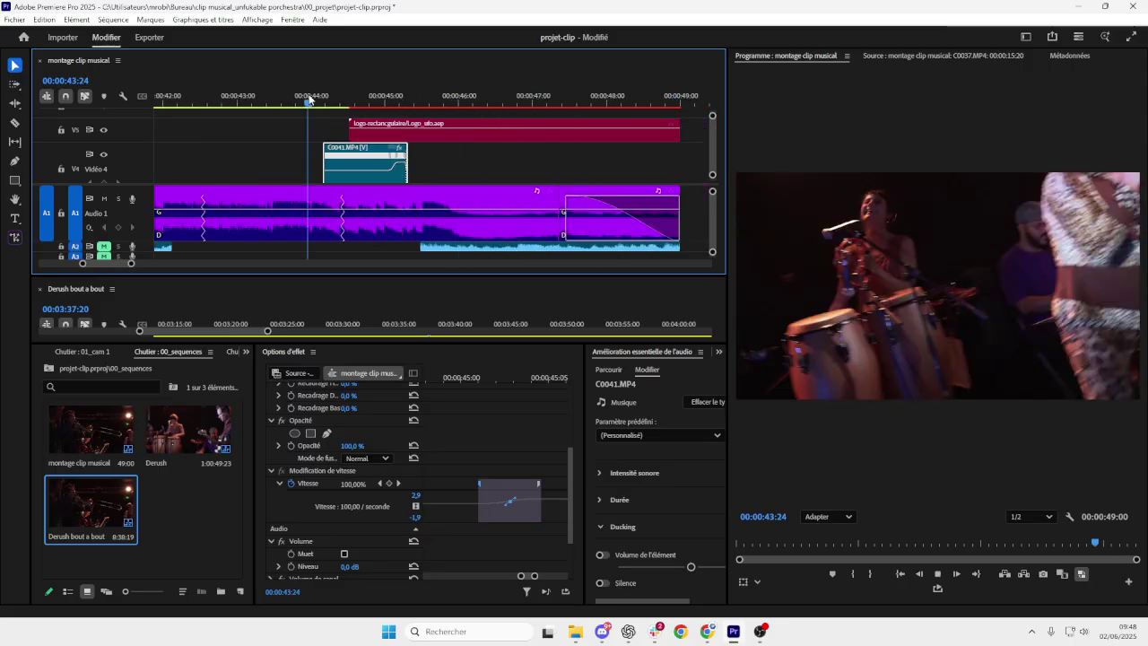
pyautogui.press('space')
pyautogui.press('space')
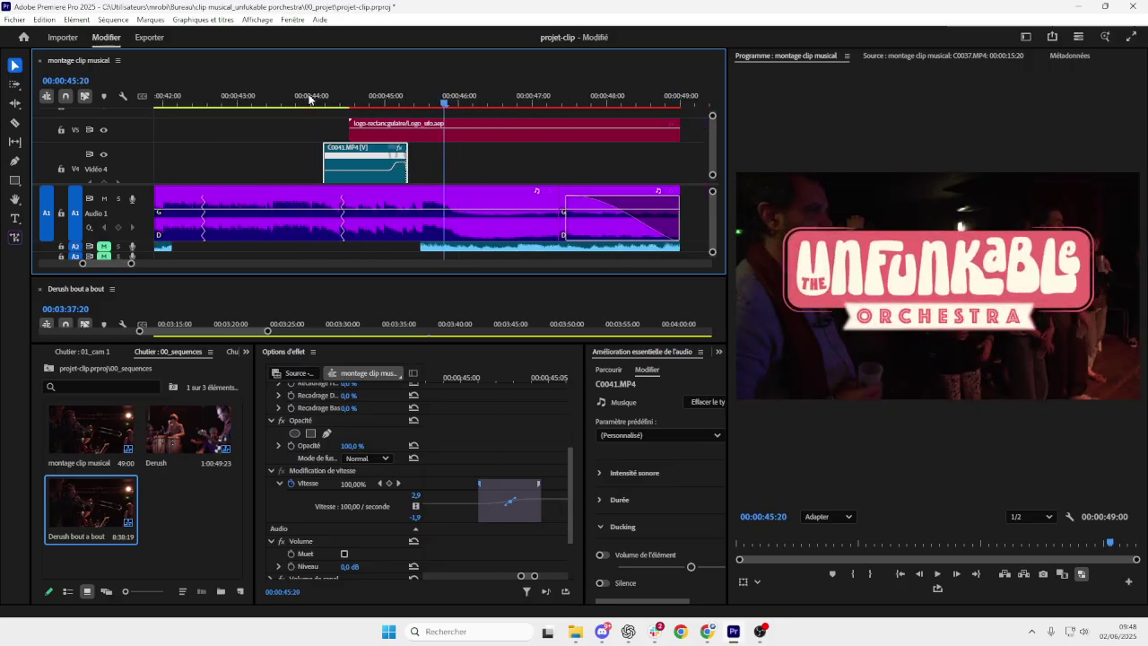
# - Extend the end of C0041.MP4 on V4 to meet the start of C0025.MP4
pyautogui.press('=')
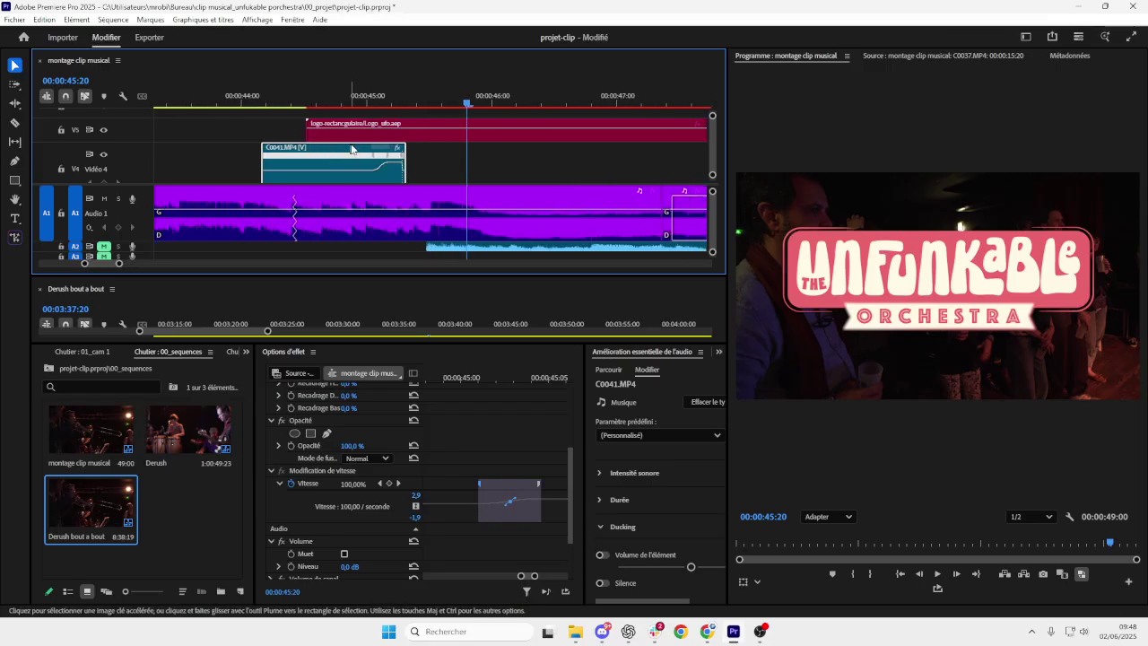
pyautogui.hotkey('ctrl', '-')
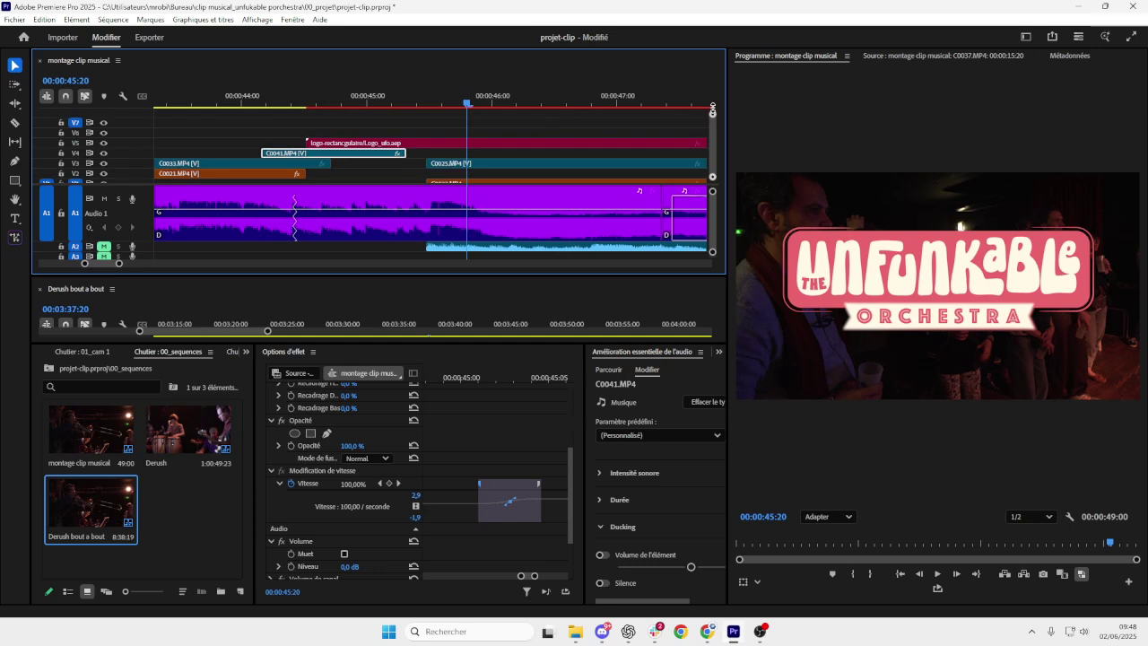
pyautogui.hotkey('ctrl', '=')
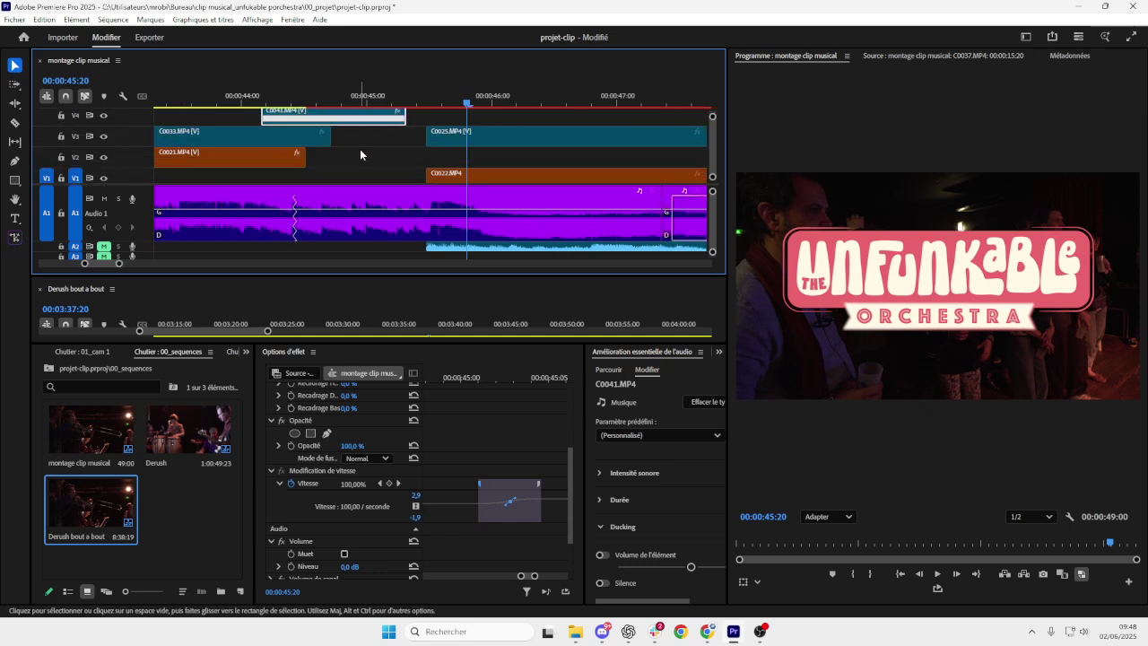
pyautogui.scroll(2, 360, 149)
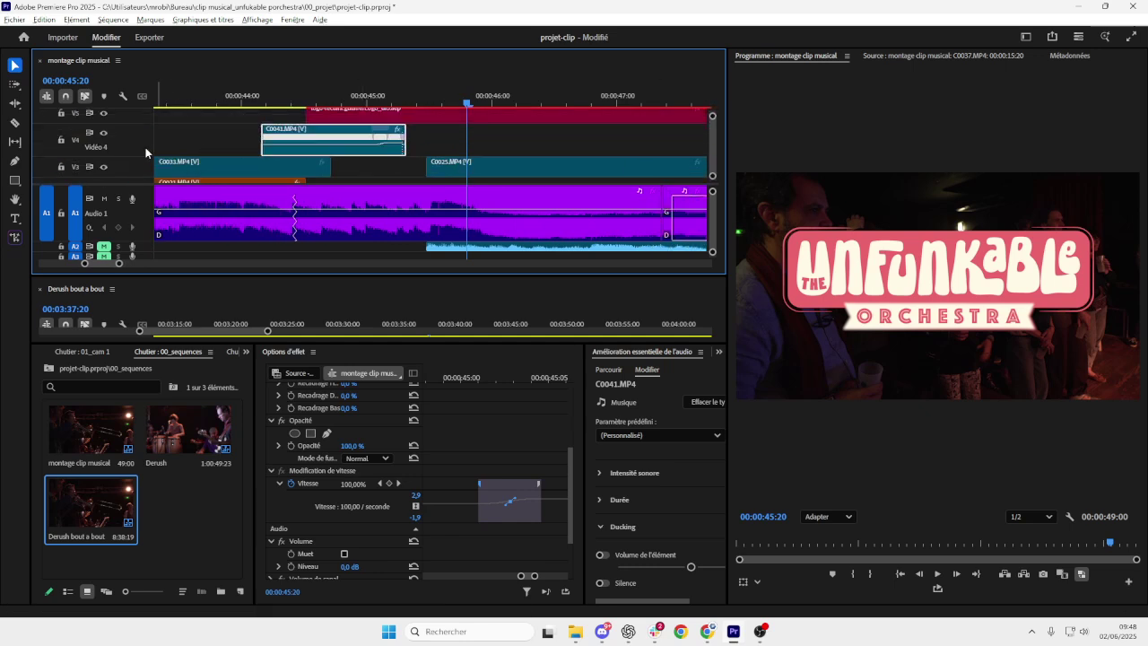
pyautogui.scroll(1, 145, 153)
pyautogui.moveTo(405, 121)
pyautogui.mouseDown()
pyautogui.moveTo(424, 118)
pyautogui.moveTo(392, 133)
pyautogui.moveTo(438, 133)
pyautogui.moveTo(416, 129)
pyautogui.moveTo(434, 116)
pyautogui.moveTo(424, 117)
pyautogui.mouseUp()
# - Play the extended clip from about 00:00:44:20, and again from about 00:00:44:00, stopping at 00:00:45:23
pyautogui.click(342, 100)
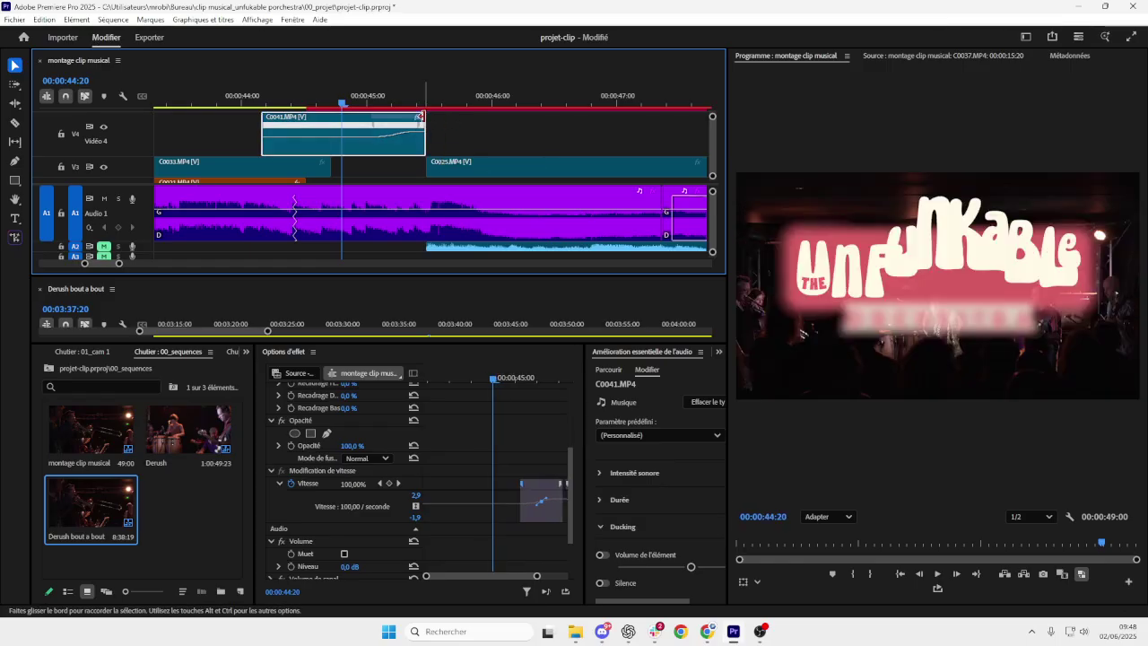
pyautogui.click(348, 99)
pyautogui.hotkey('alt', 'space')
pyautogui.press('Escape')
pyautogui.press('space')
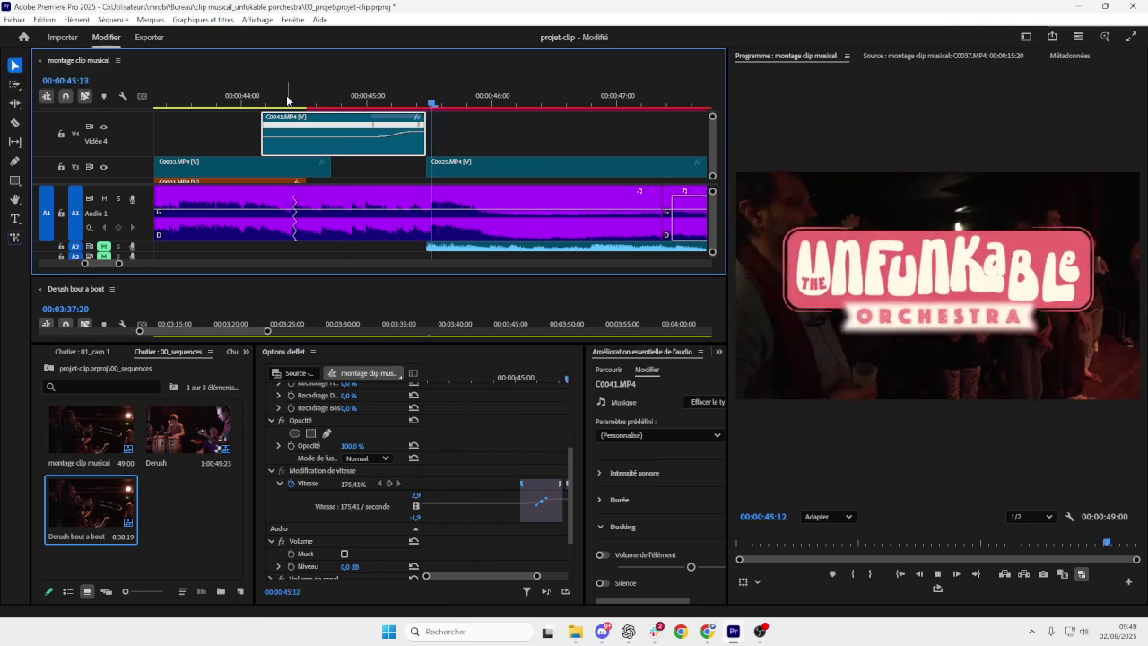
pyautogui.click(246, 97)
pyautogui.press('space')
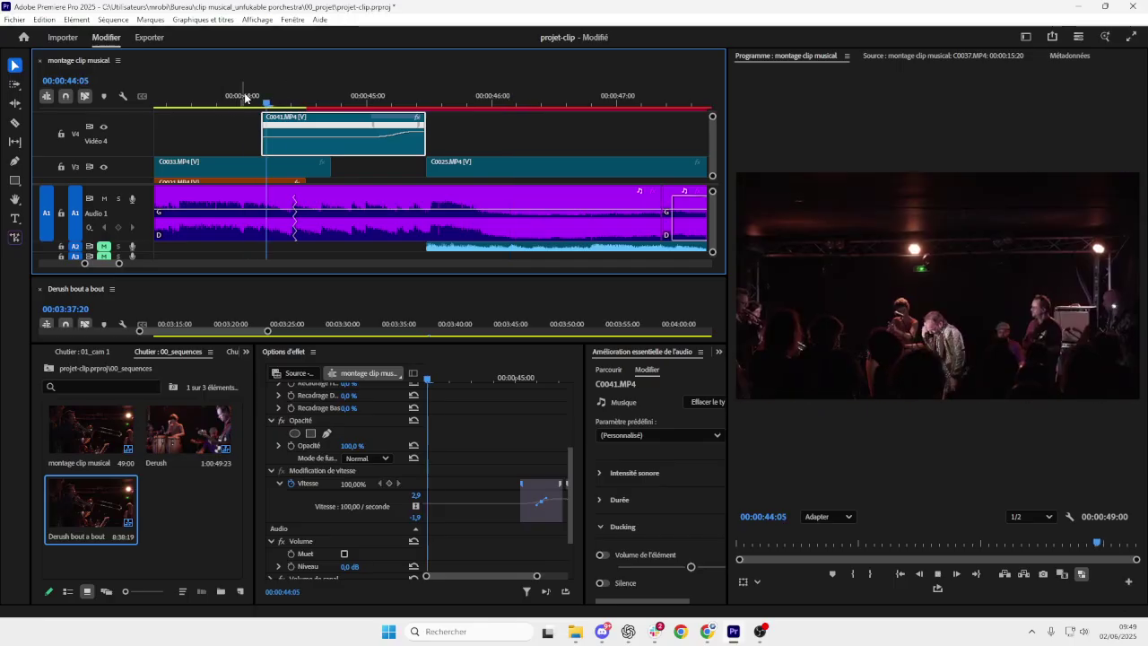
pyautogui.press('space')
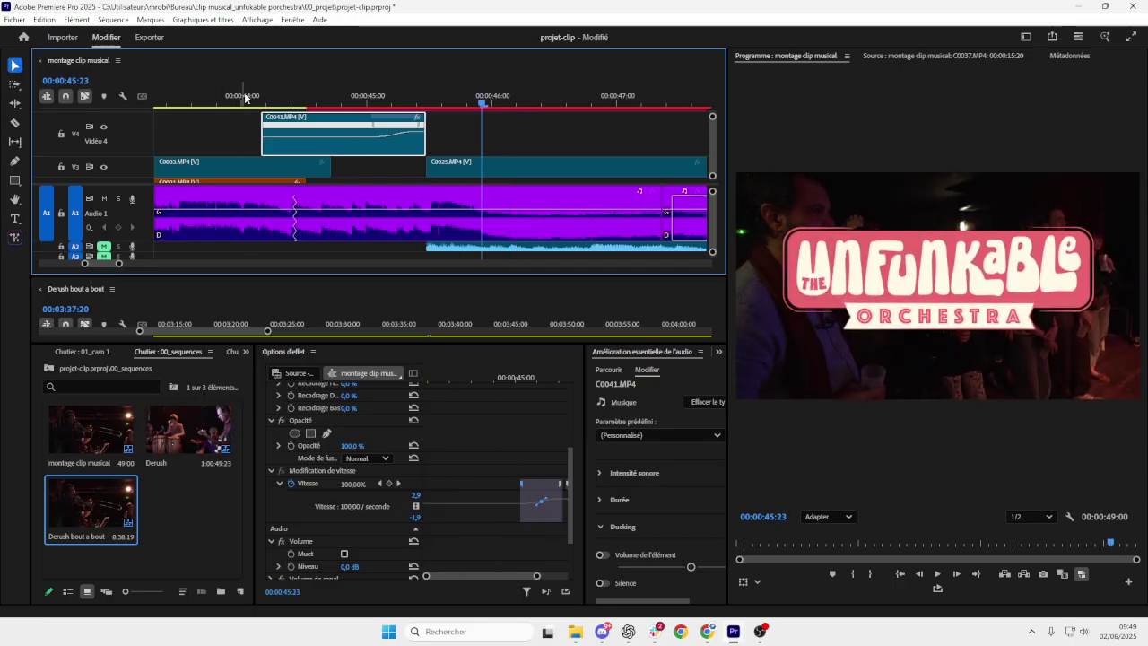
# - Zoom the timeline out to about 00:00:20:00 onward and reduce the video track heights so V2 to V7 show together
pyautogui.press('-')
pyautogui.press('-')
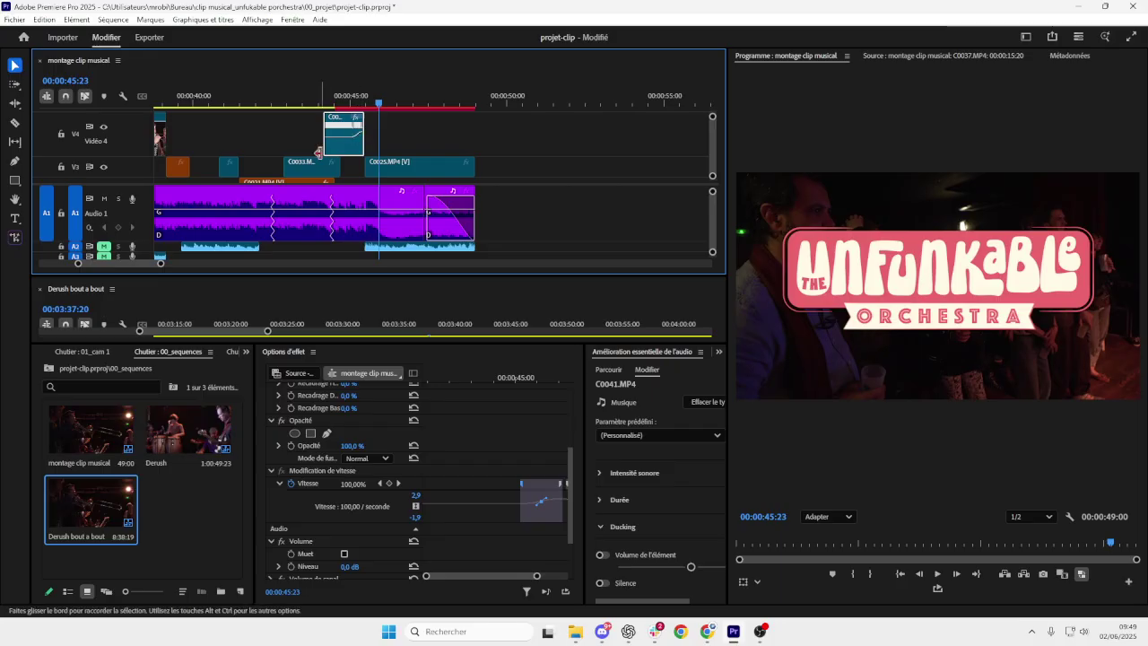
pyautogui.press('-')
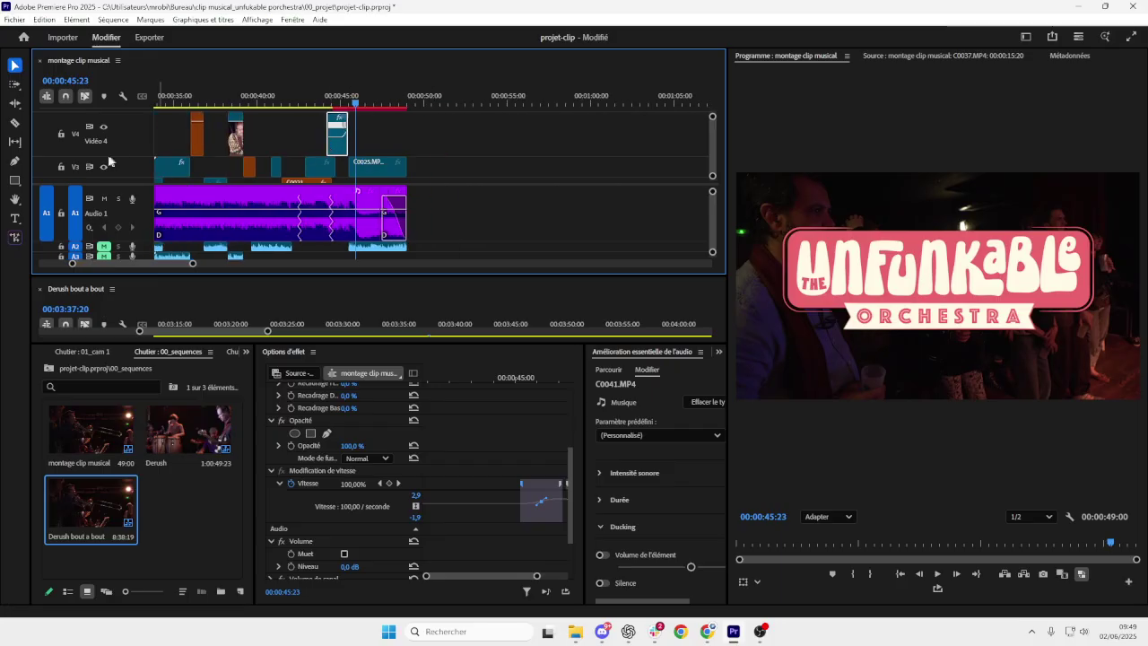
pyautogui.press('=')
pyautogui.press('=')
pyautogui.press('-')
pyautogui.press('-')
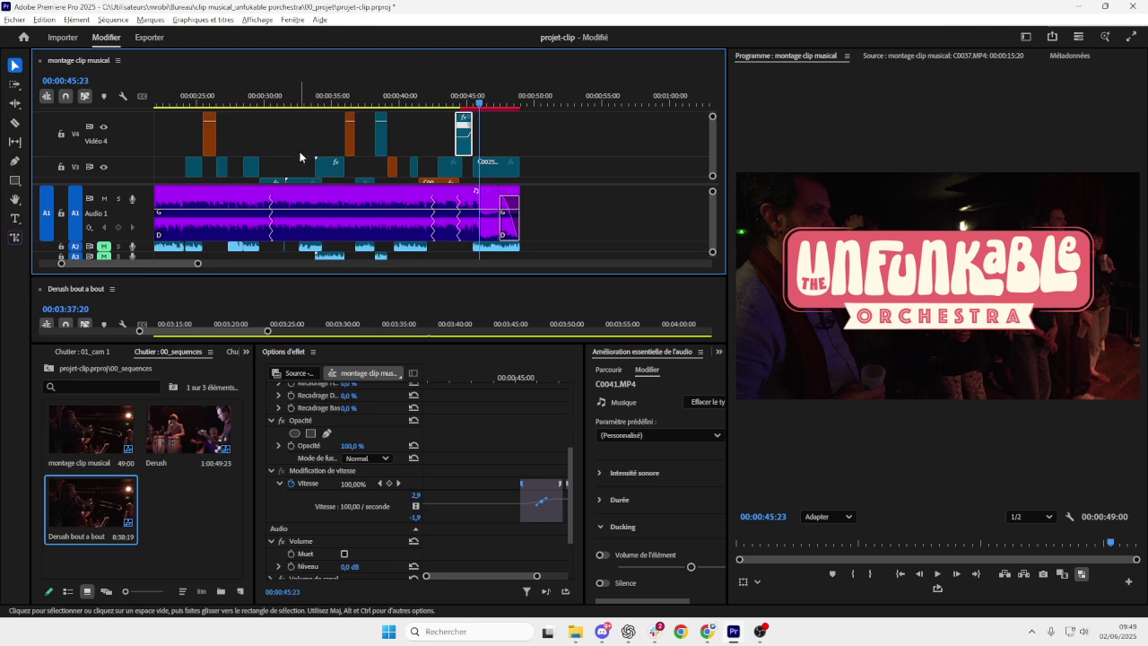
pyautogui.scroll(6, 300, 156)
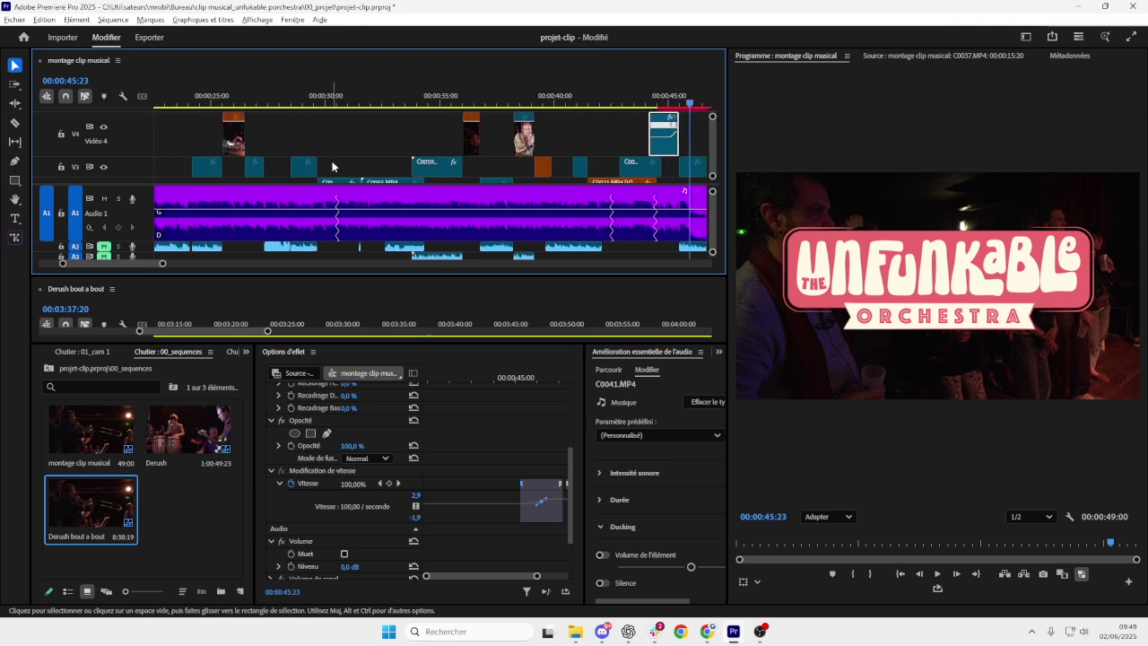
pyautogui.scroll(-2, 331, 166)
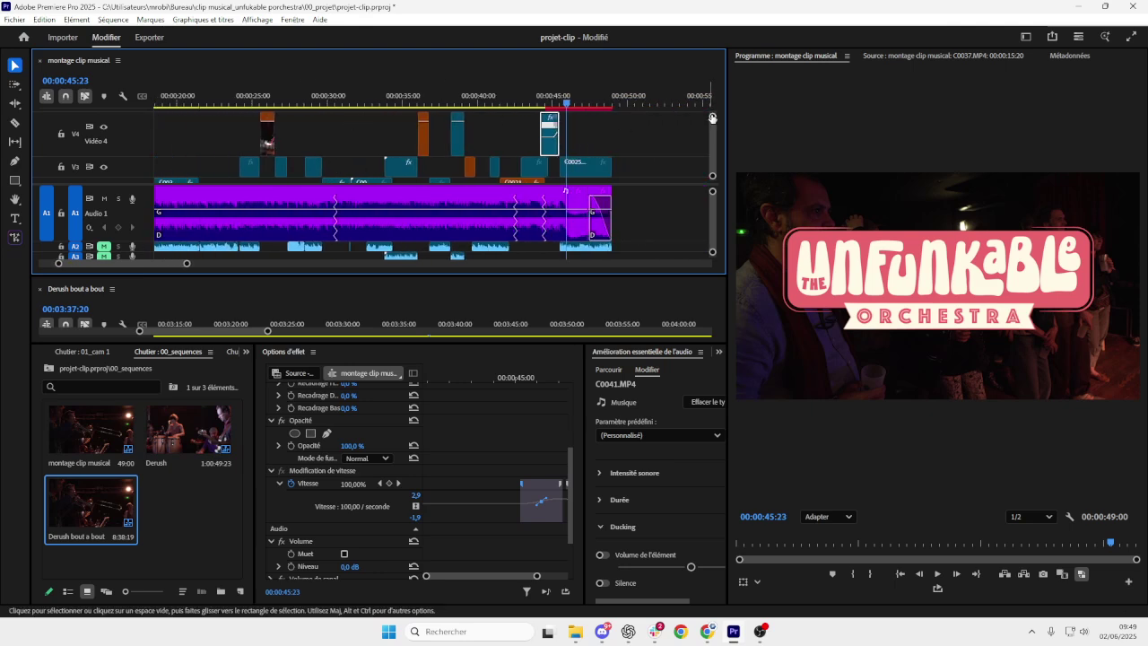
pyautogui.moveTo(712, 117); pyautogui.dragTo(716, 96)
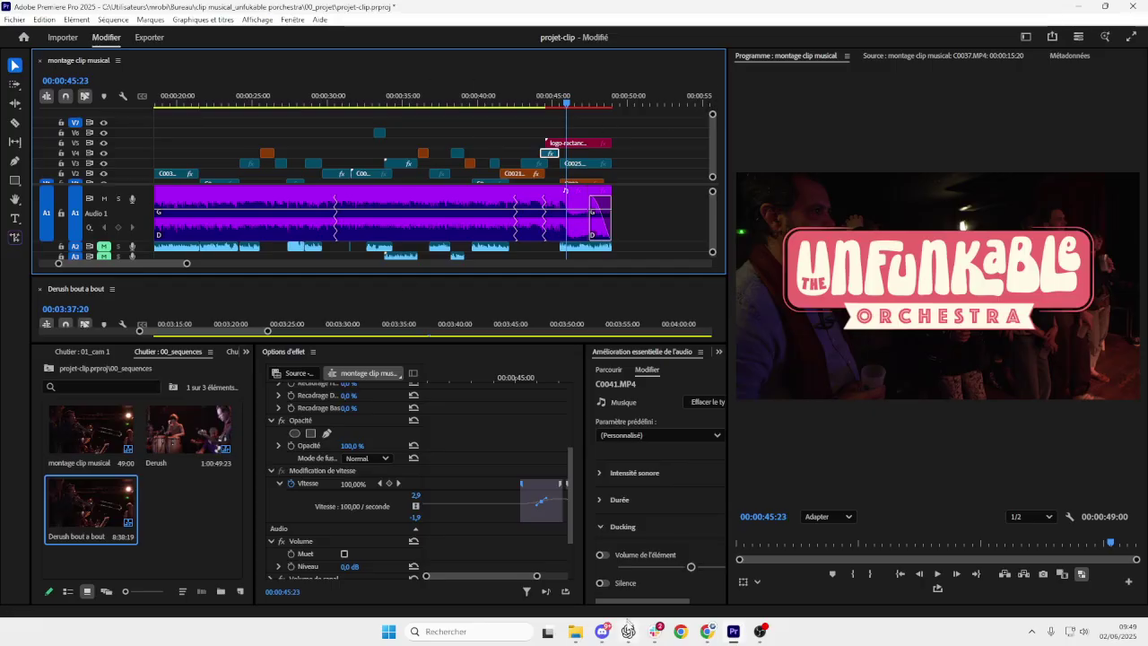
# - Switch to the YouTube page in Chrome and search for "overlay flare"
pyautogui.click(716, 632)
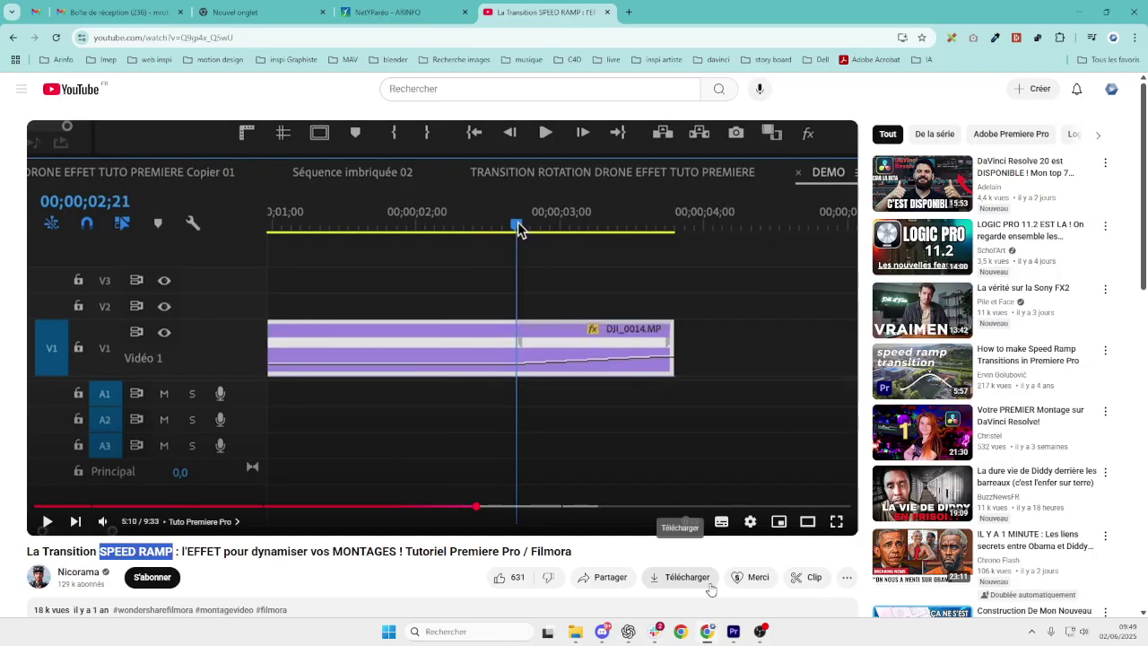
pyautogui.click(482, 85)
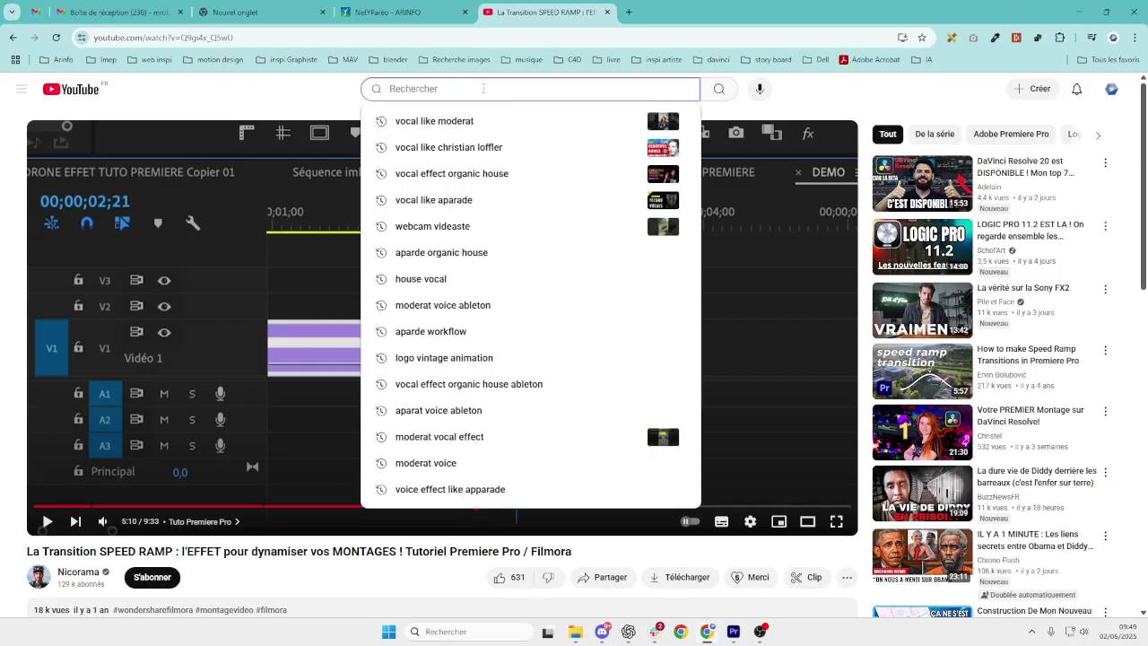
pyautogui.write('overlay')
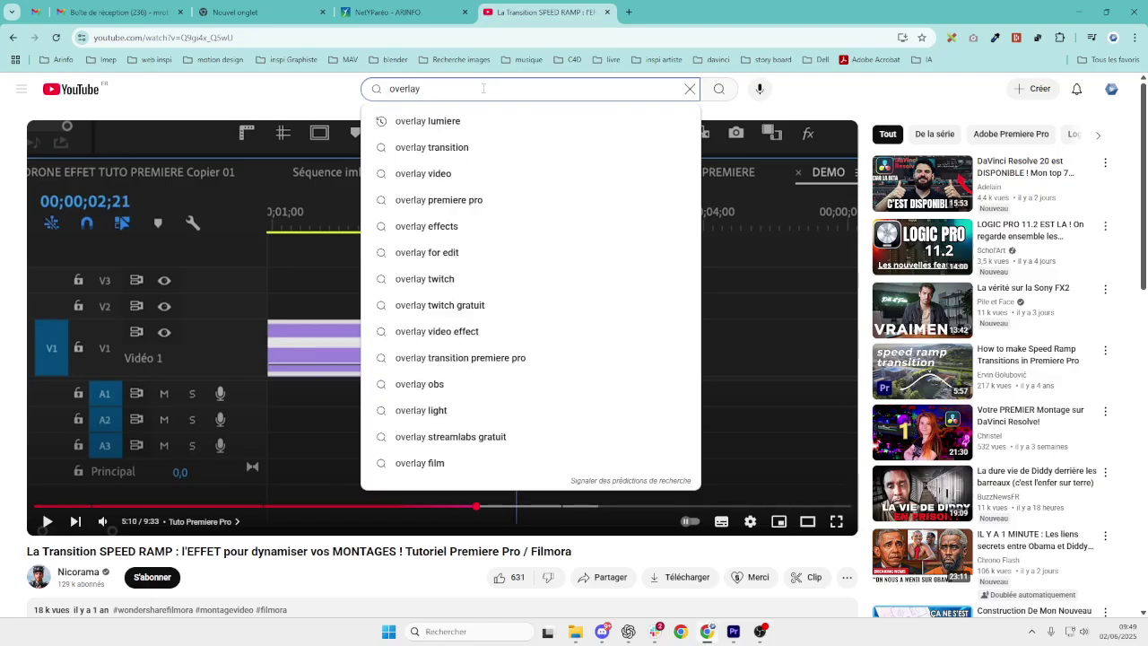
pyautogui.write(' flare')
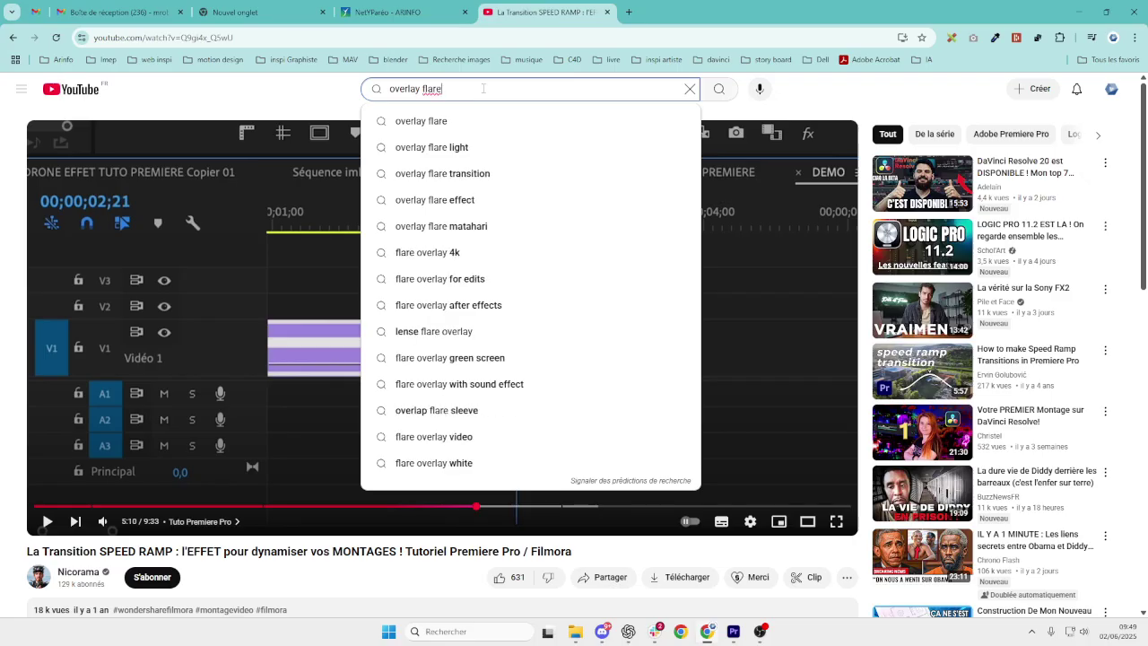
pyautogui.press('Return')
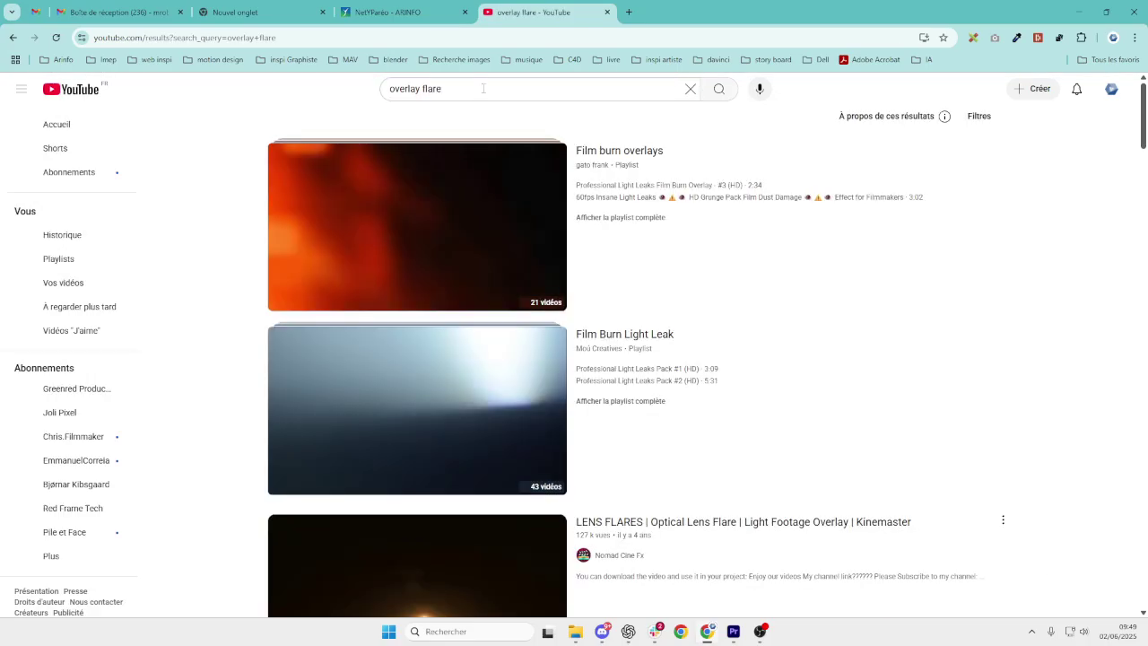
# - Browse the overlay flare search results and open the Film Burn Light Leak playlist
pyautogui.scroll(-5, 417, 260)
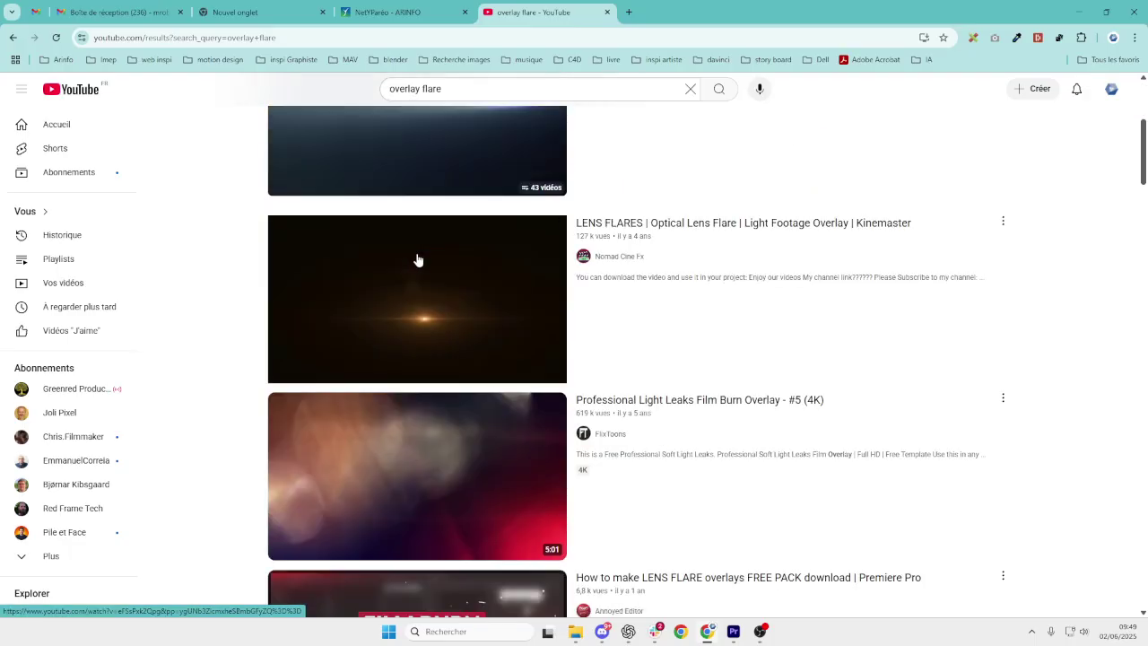
pyautogui.scroll(-7, 825, 264)
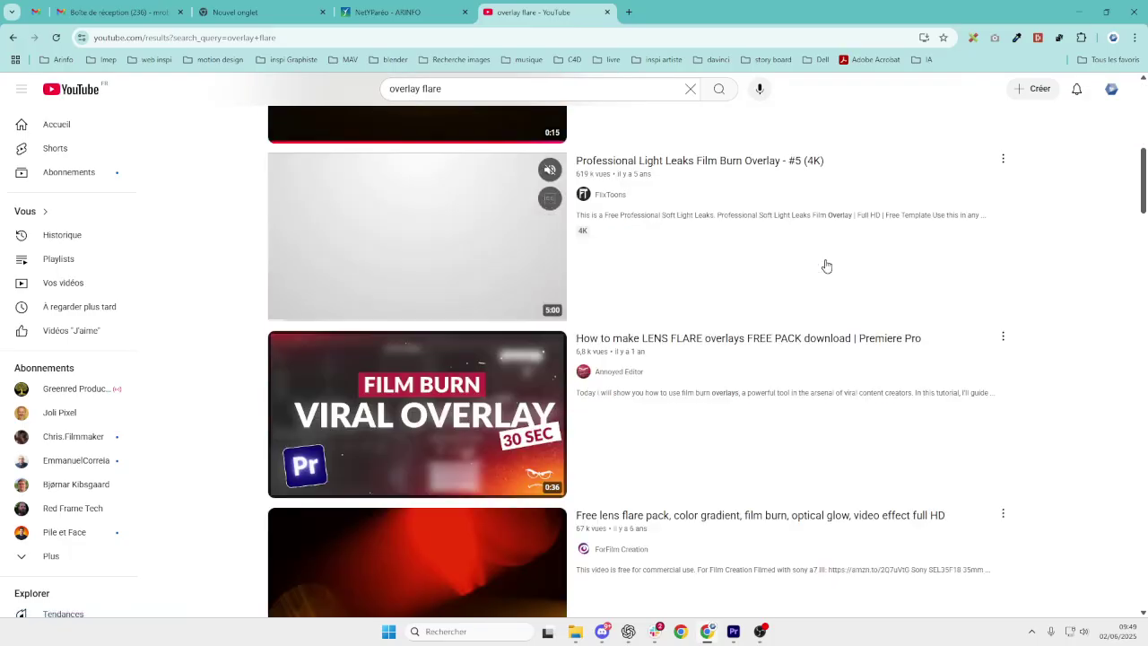
pyautogui.scroll(-12, 827, 264)
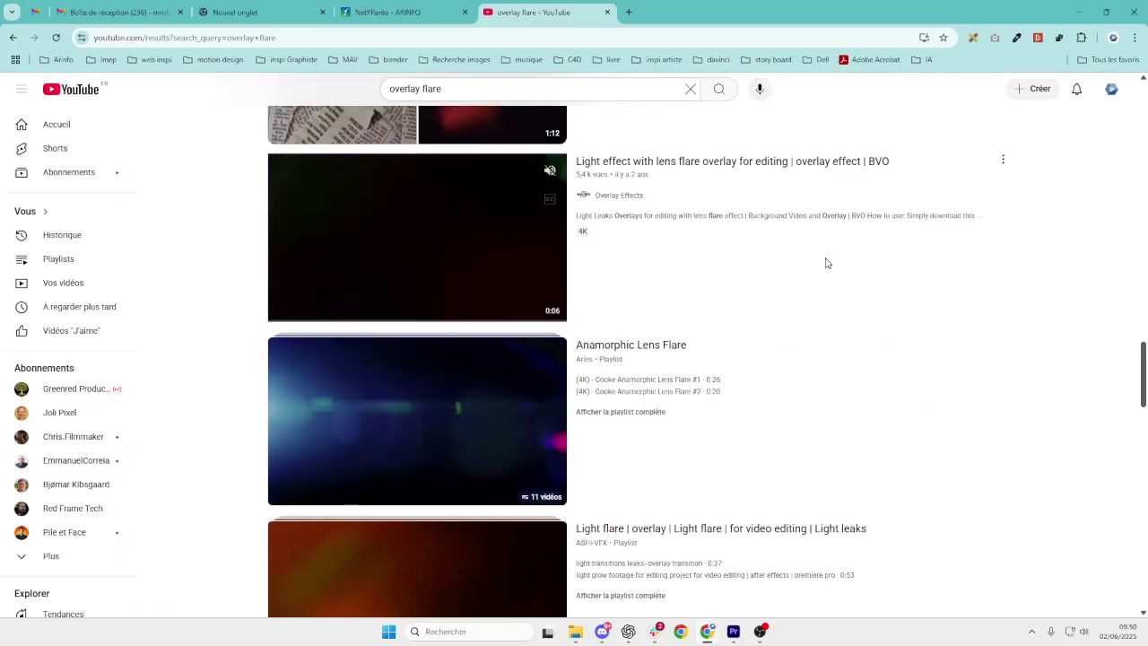
pyautogui.scroll(-9, 826, 264)
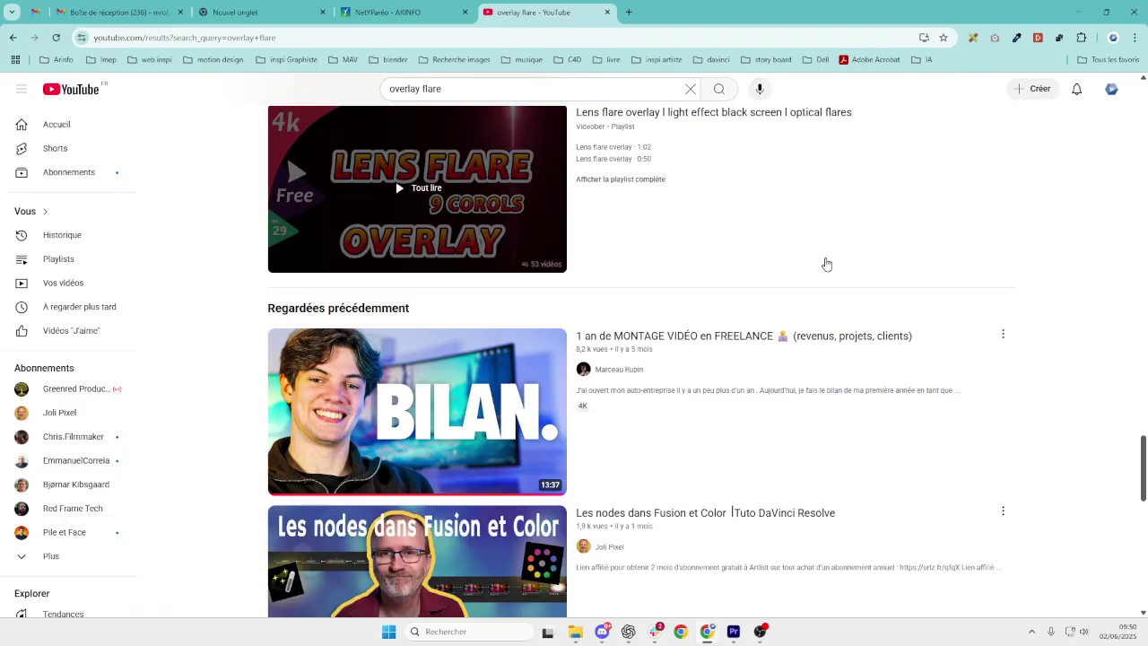
pyautogui.scroll(20, 826, 264)
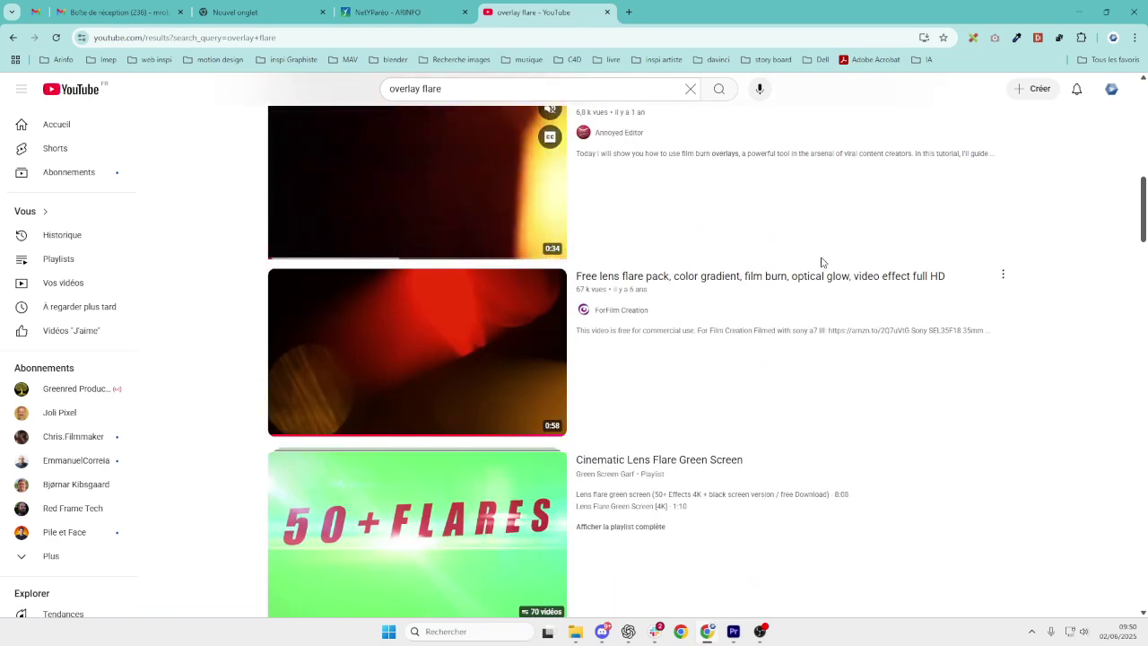
pyautogui.scroll(10, 821, 262)
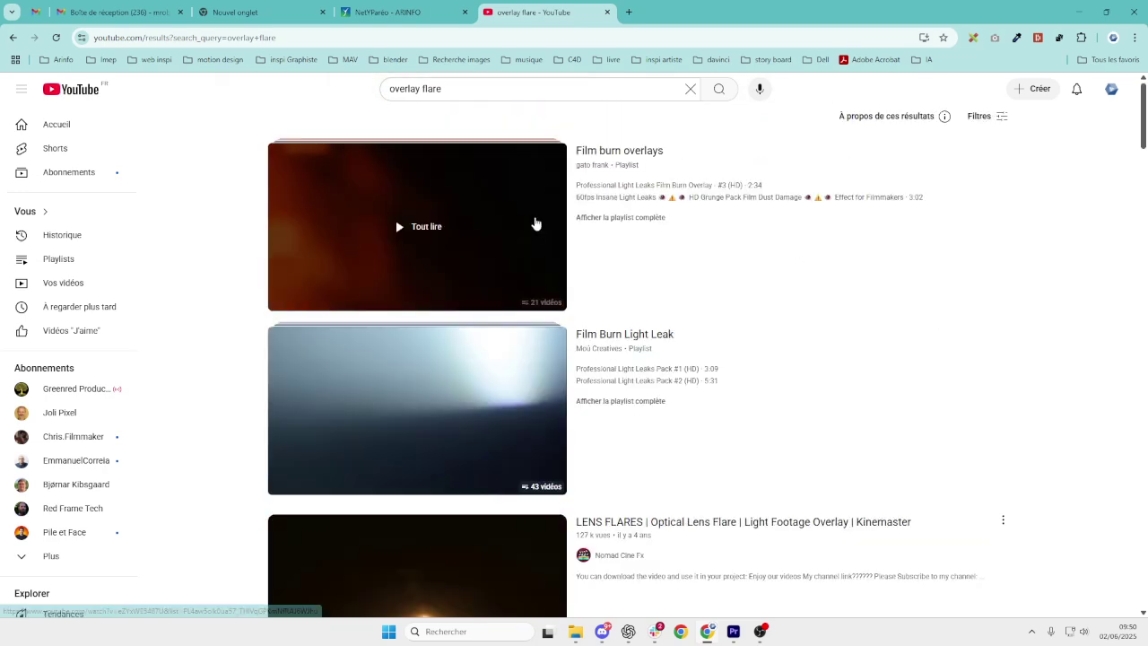
pyautogui.scroll(-1, 763, 308)
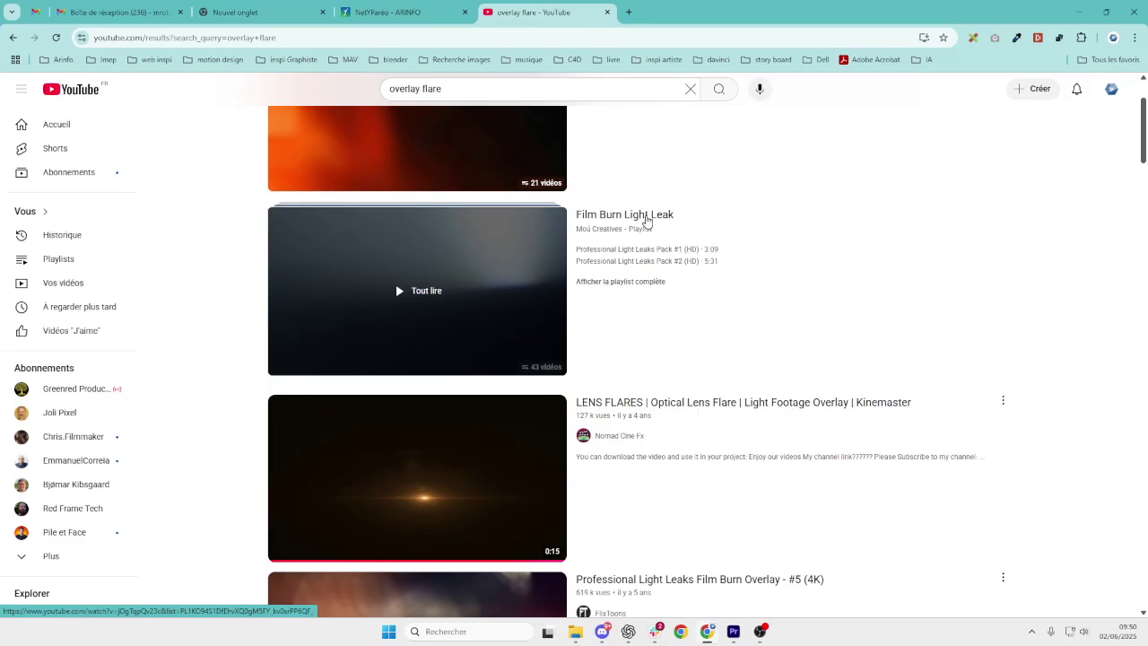
pyautogui.click(645, 220)
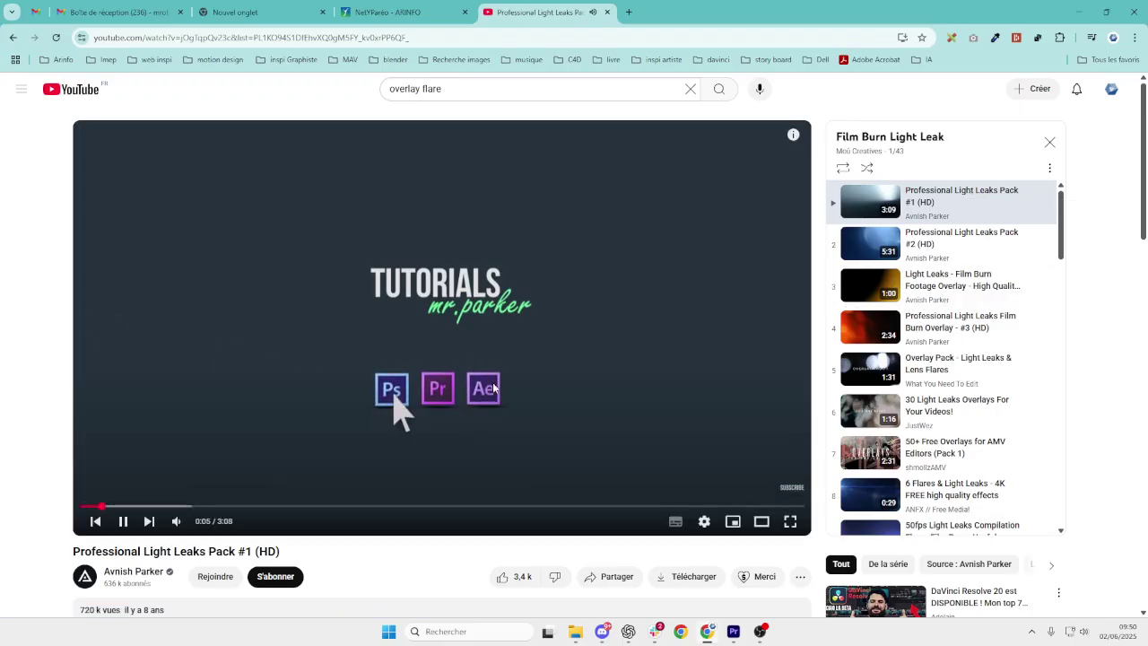
# - Skim through Professional Light Leaks Pack #1 (HD) and pause it at about 1:14
pyautogui.click(157, 507)
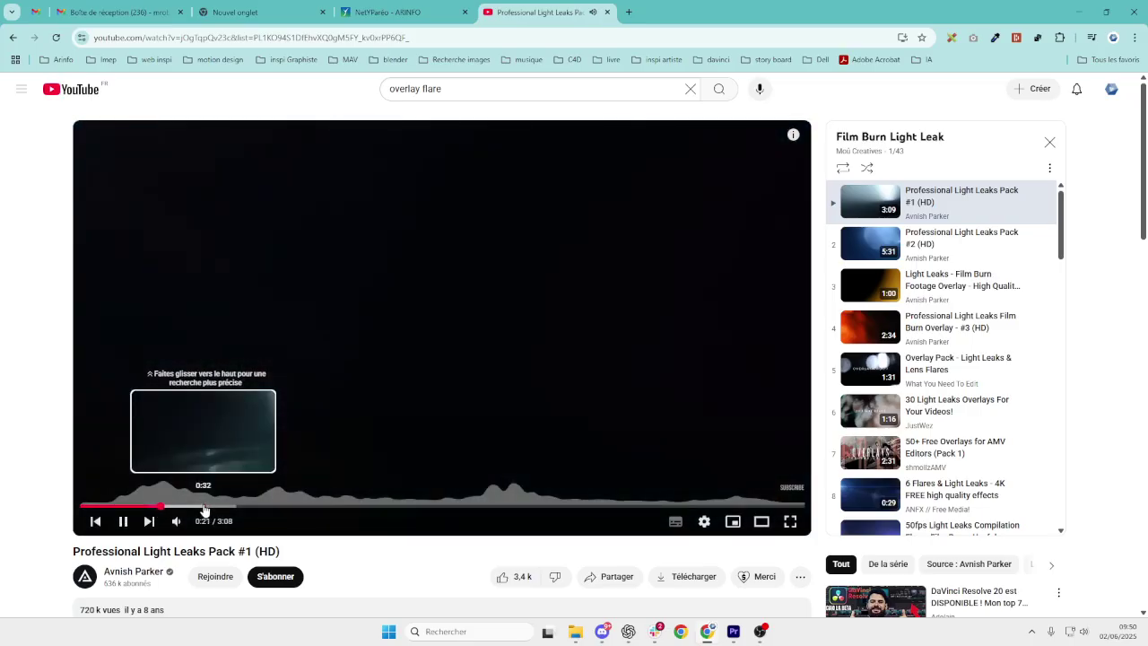
pyautogui.click(218, 508)
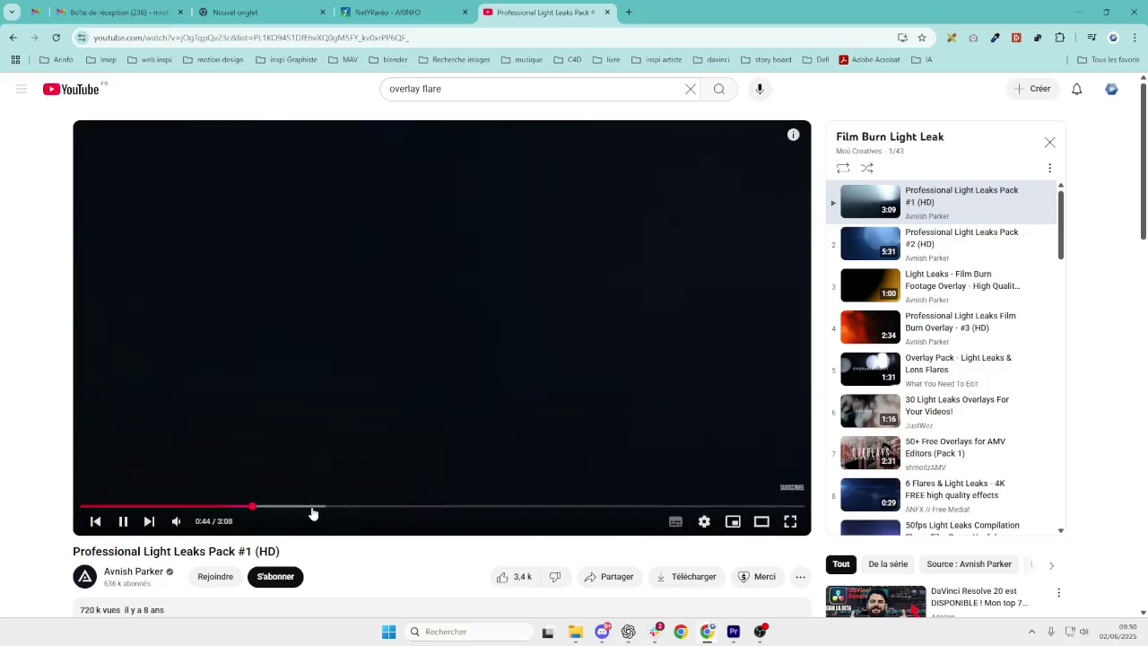
pyautogui.moveTo(313, 512); pyautogui.dragTo(354, 512)
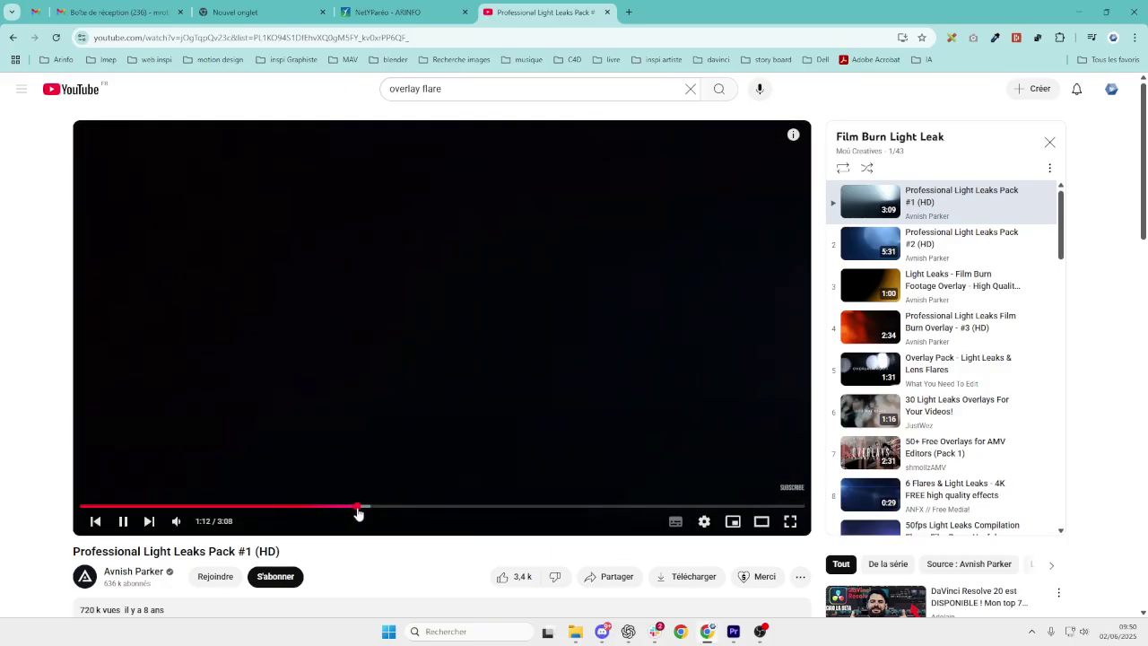
pyautogui.click(123, 521)
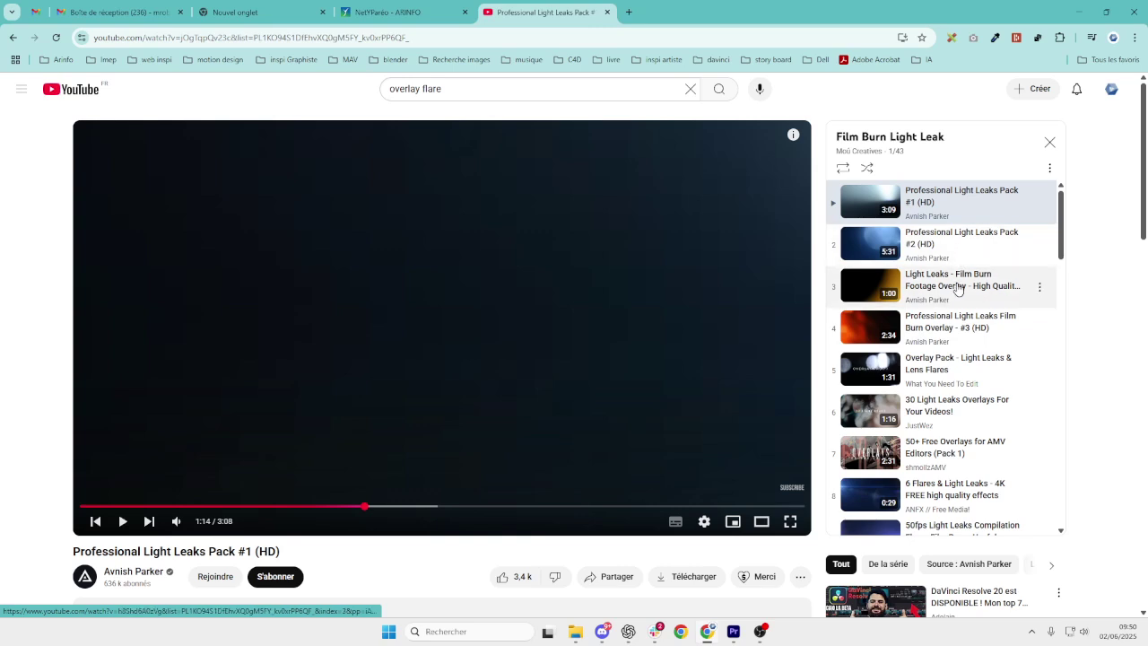
# - Preview 6 Flares & Light Leaks from the playlist, and skim Overlay Pack - Light Leaks & Lens Flares up to about 1:11
pyautogui.scroll(-1, 962, 286)
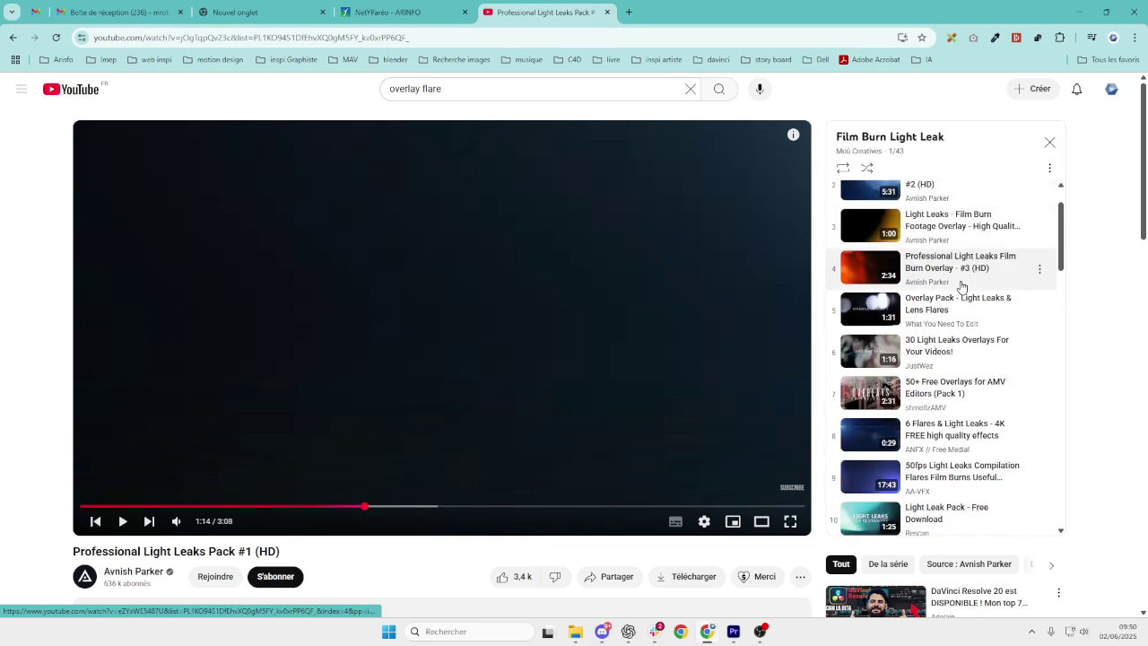
pyautogui.click(987, 440)
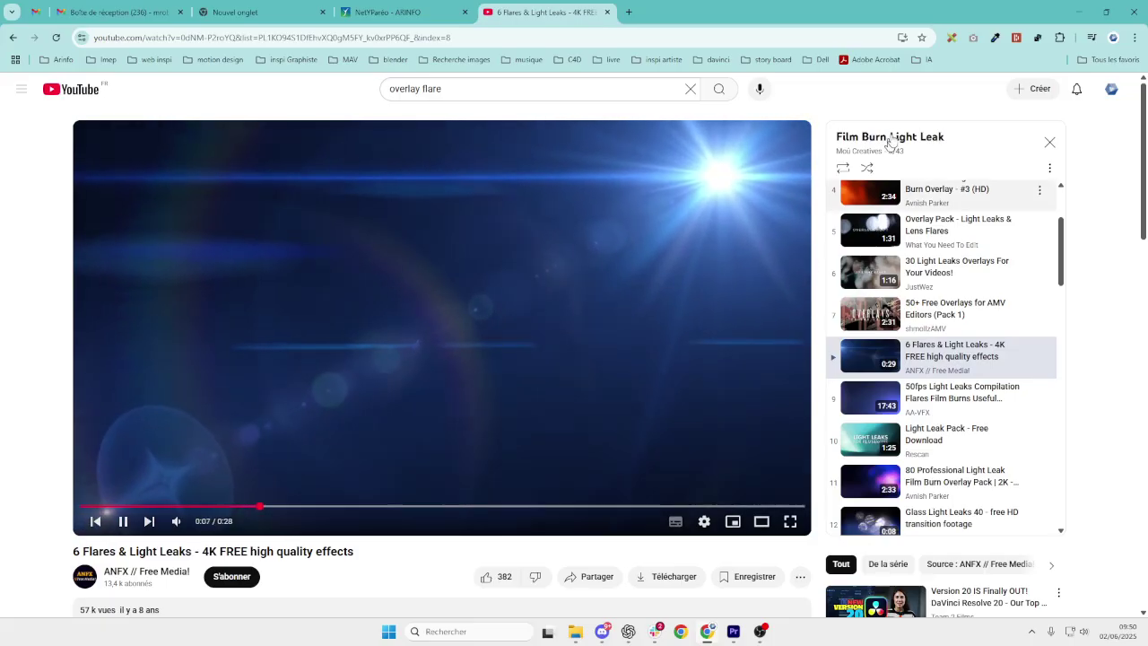
pyautogui.click(926, 232)
pyautogui.click(926, 231)
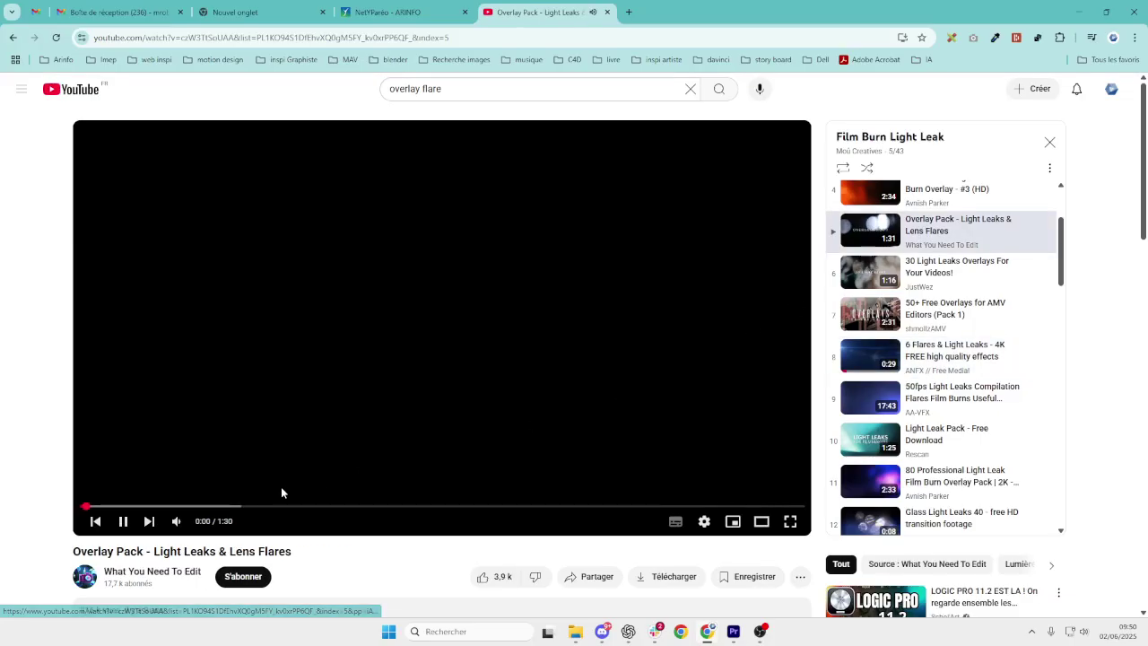
pyautogui.click(170, 507)
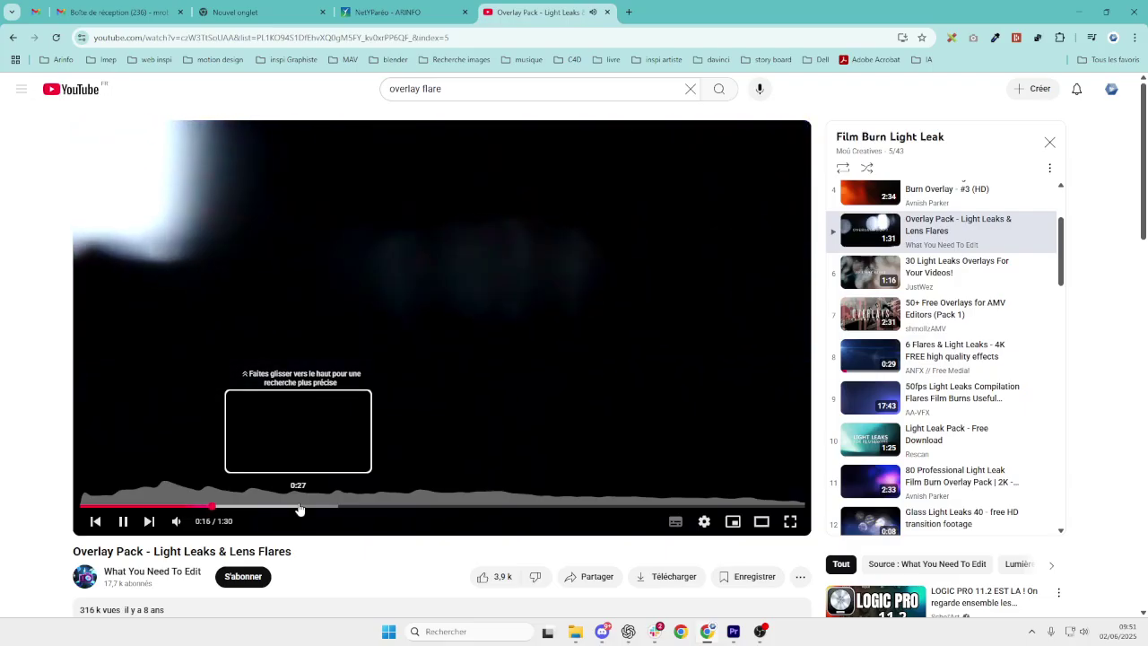
pyautogui.click(353, 506)
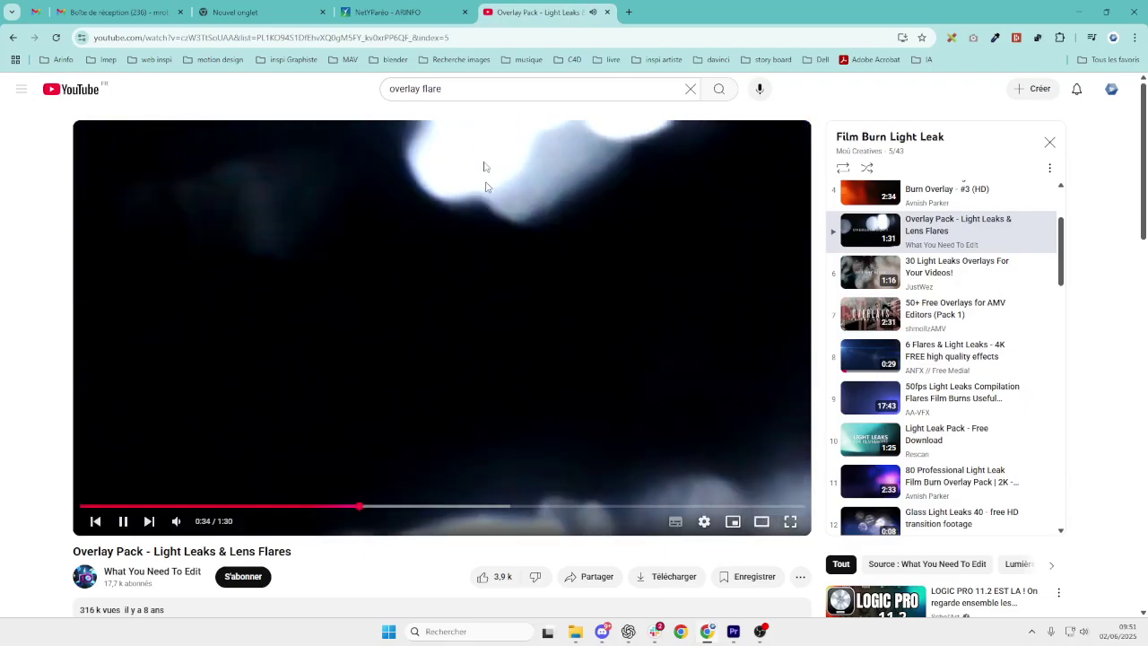
pyautogui.click(584, 507)
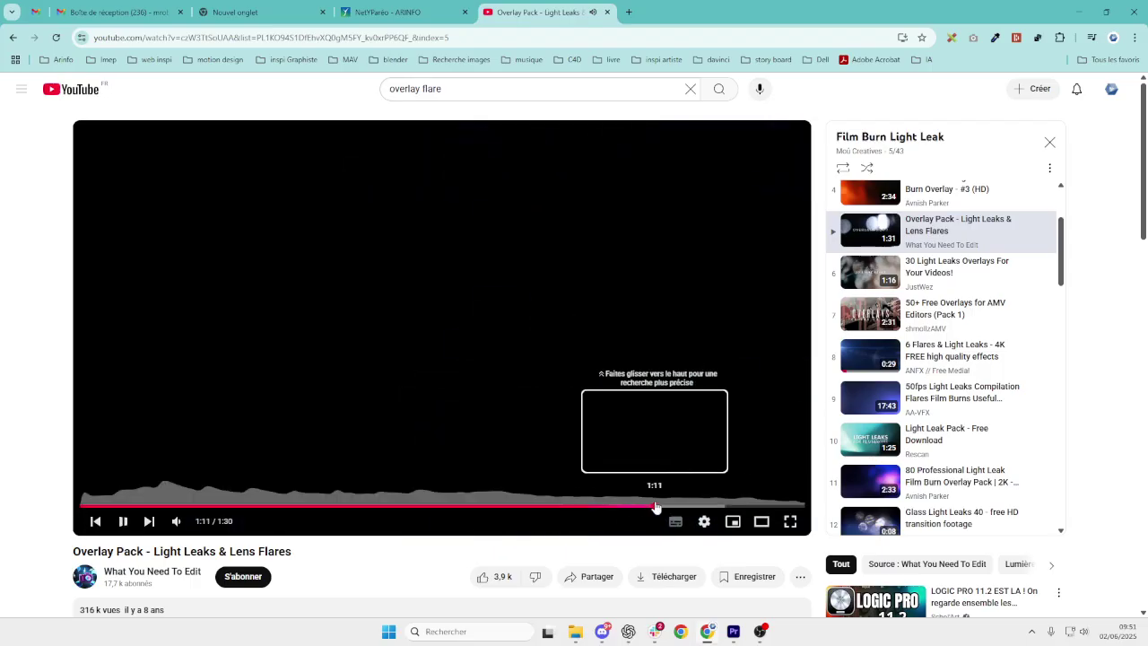
# - Play Light Leaks - Film Burn Footage Overlay from the playlist and pause it at about 0:06
pyautogui.scroll(2, 986, 305)
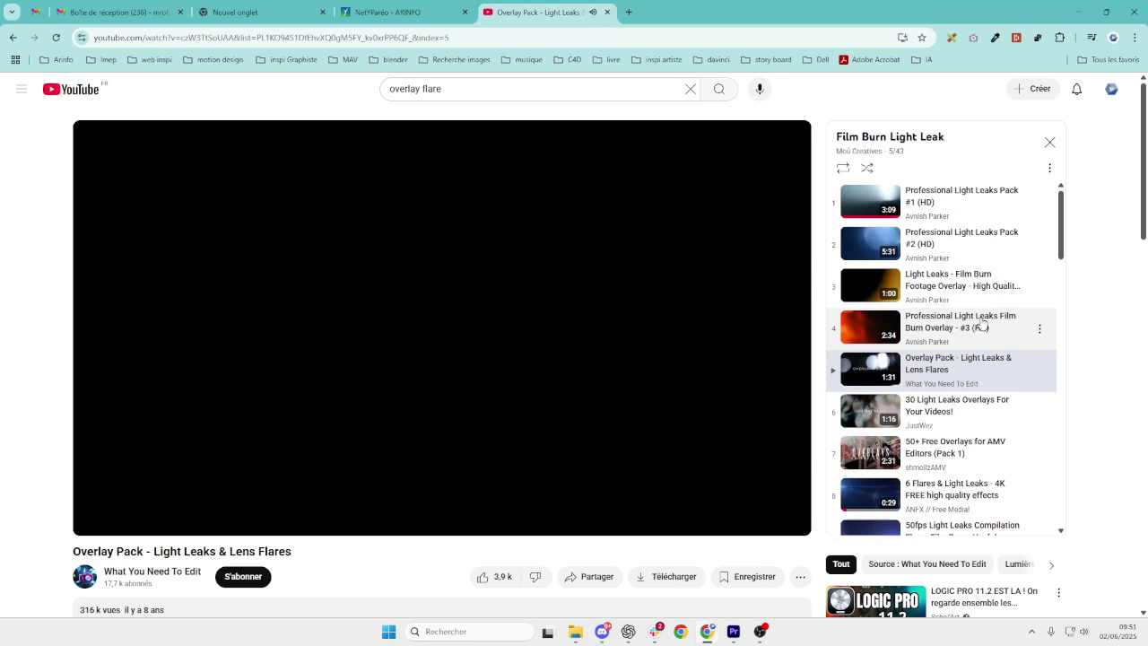
pyautogui.click(974, 287)
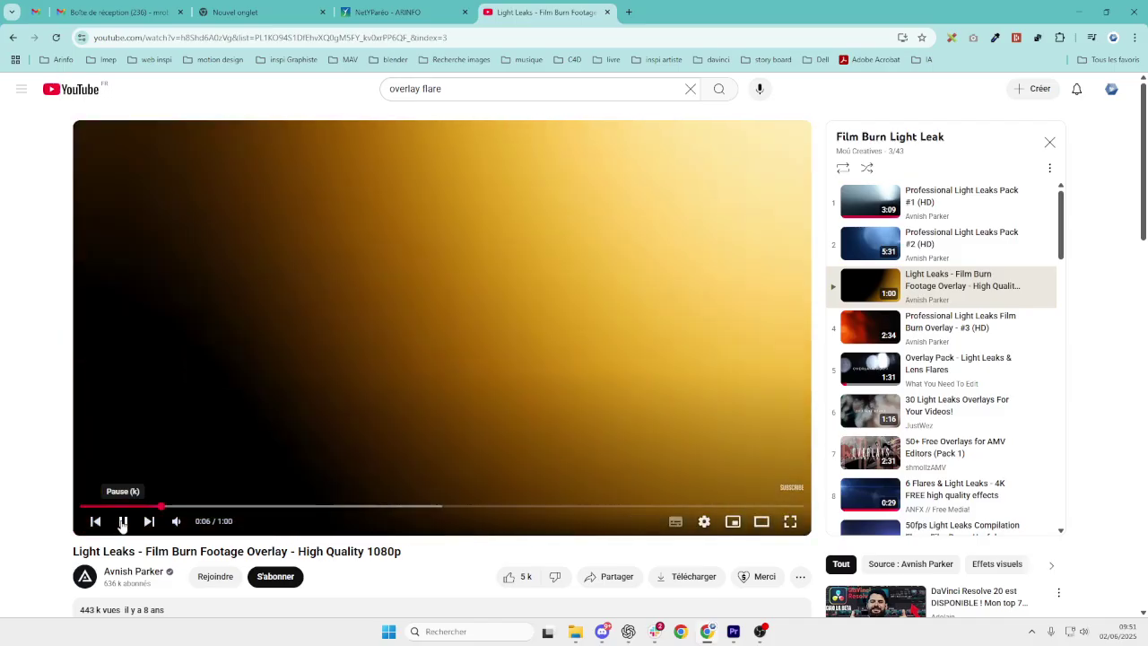
pyautogui.click(123, 523)
# - Examine the film burn video's full description and comments, and move its playback to about 0:09
pyautogui.scroll(-1, 135, 516)
pyautogui.click(191, 527)
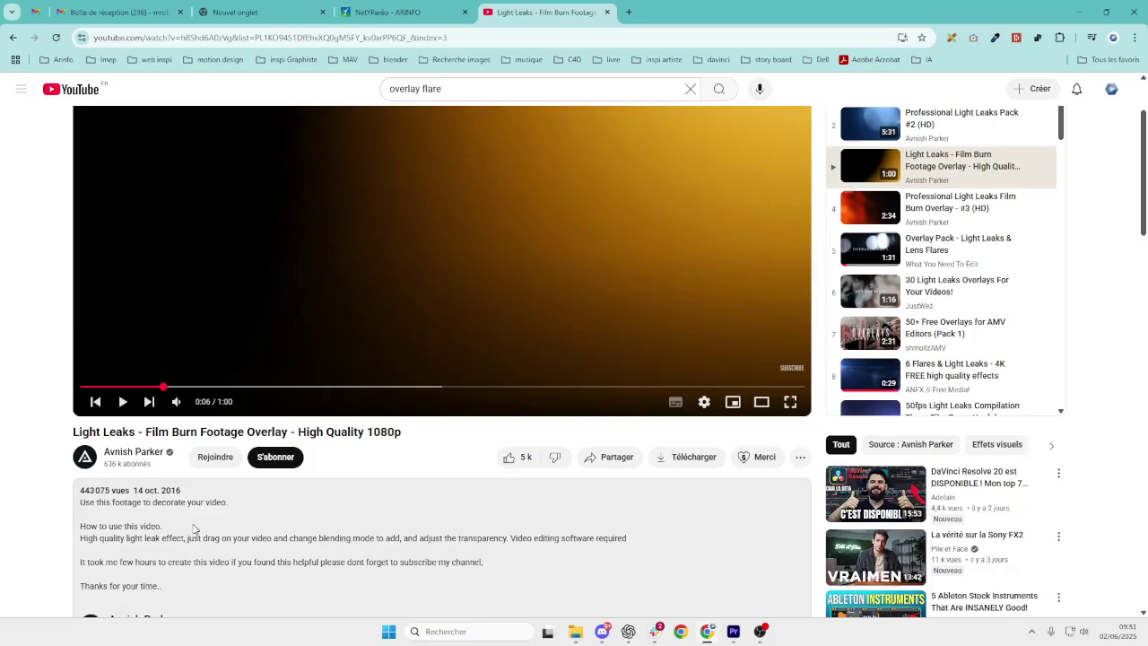
pyautogui.scroll(-1, 199, 484)
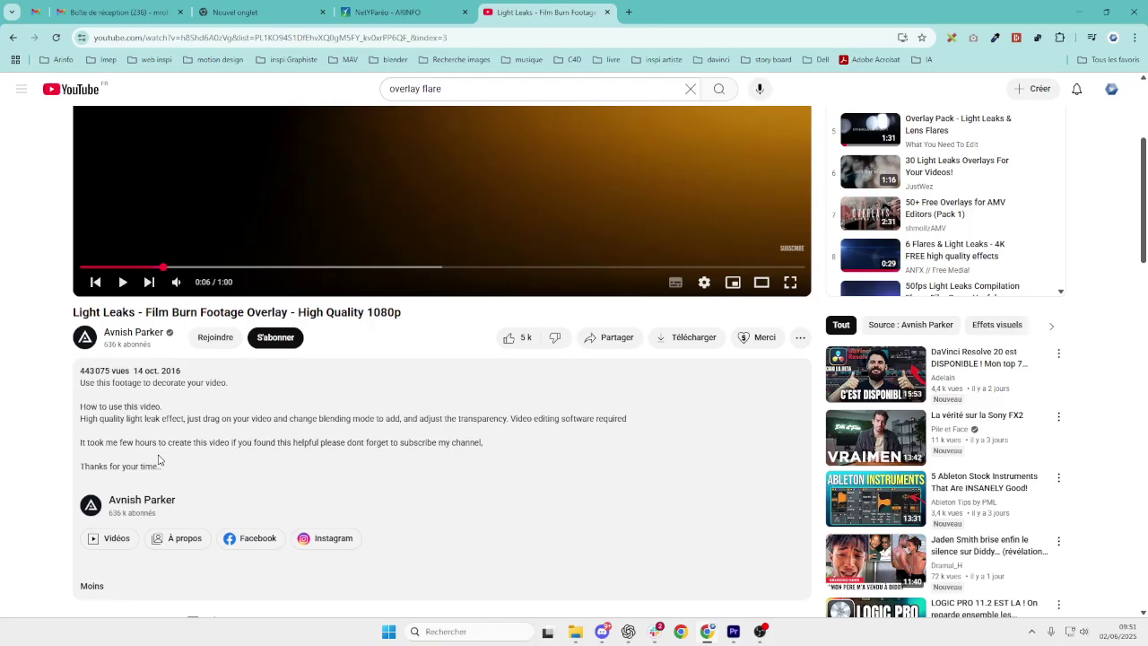
pyautogui.scroll(-2, 158, 460)
pyautogui.scroll(-1, 159, 461)
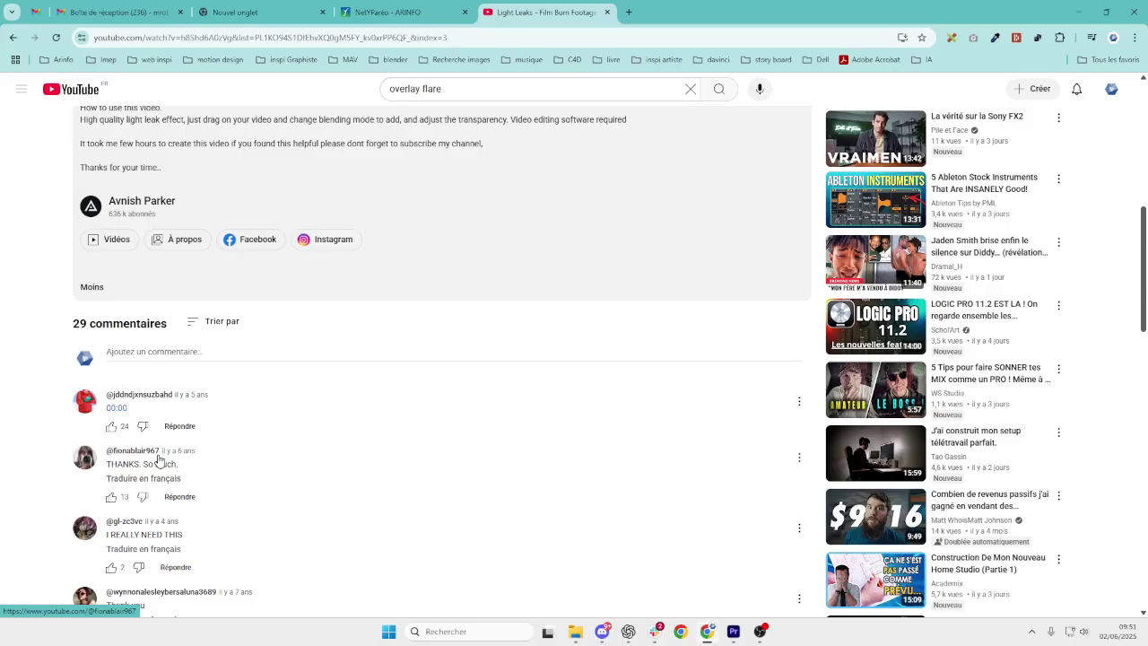
pyautogui.scroll(6, 250, 463)
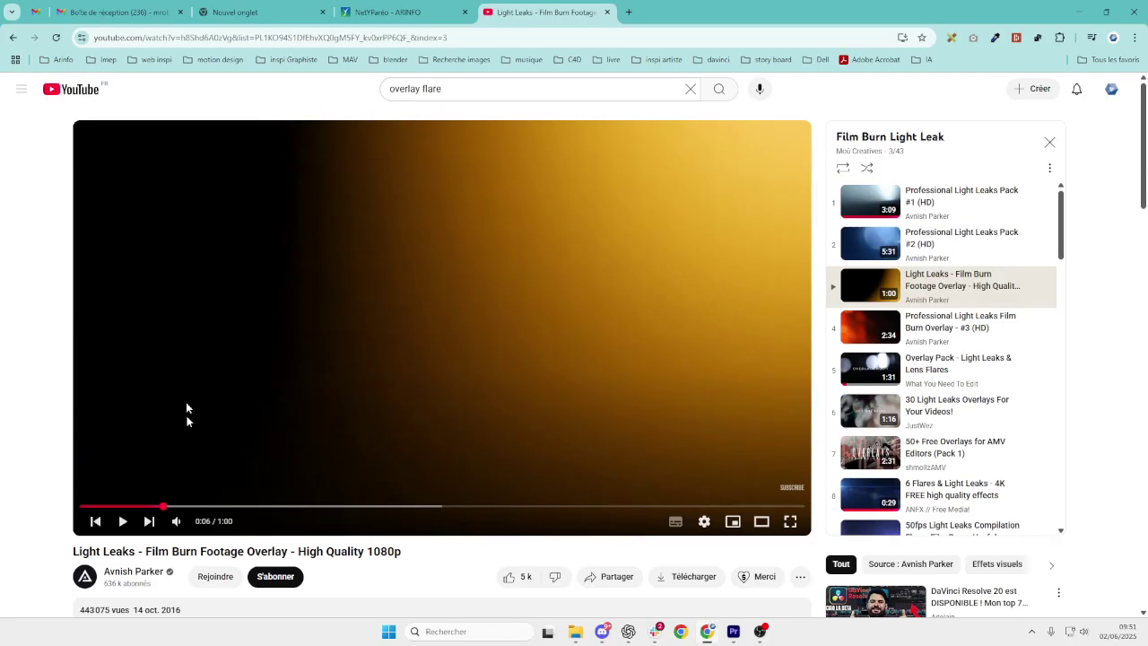
pyautogui.click(190, 506)
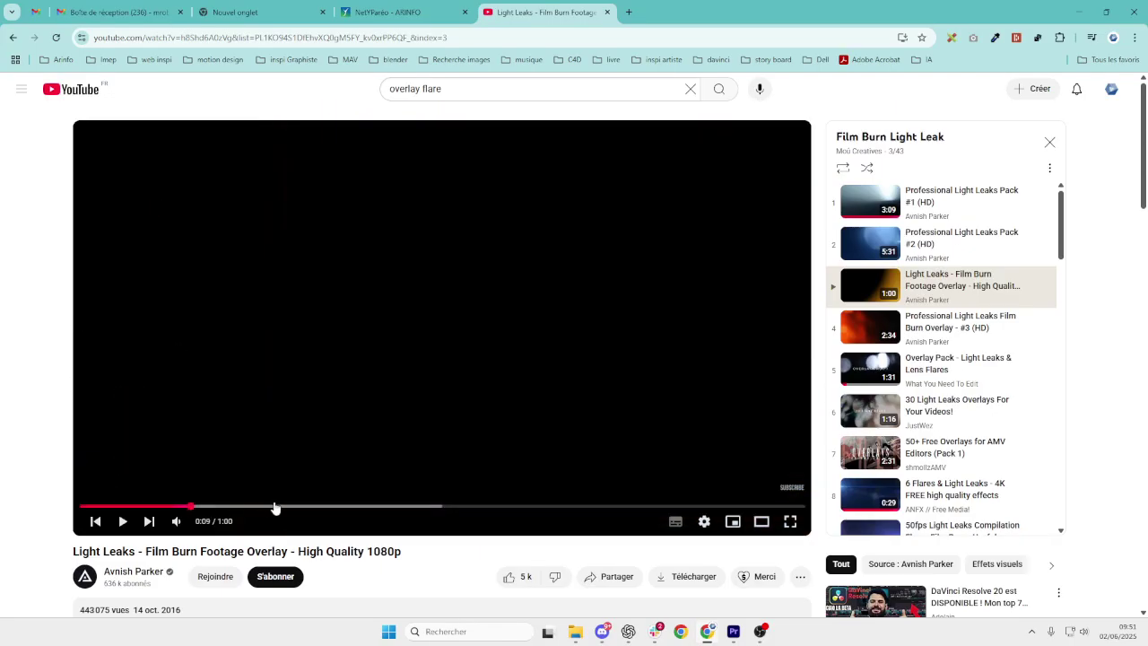
# - Search Google for "pexels" in a new browser tab and open the Pexels website
pyautogui.click(631, 13)
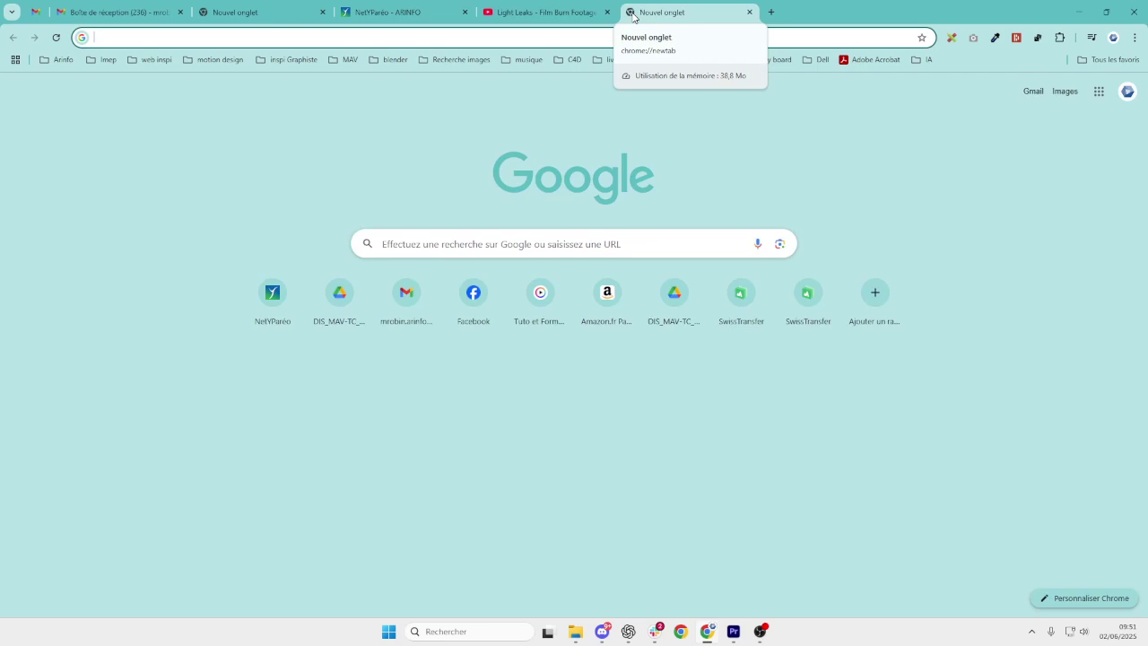
pyautogui.write('pexel')
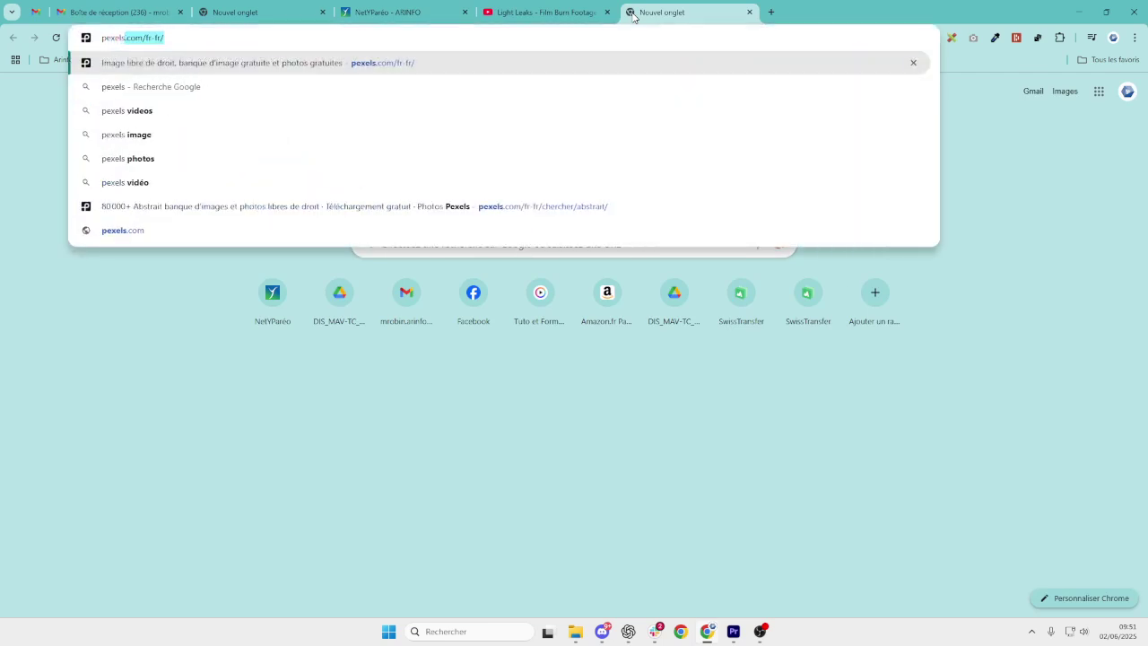
pyautogui.write('s')
pyautogui.press('Delete')
pyautogui.press('Return')
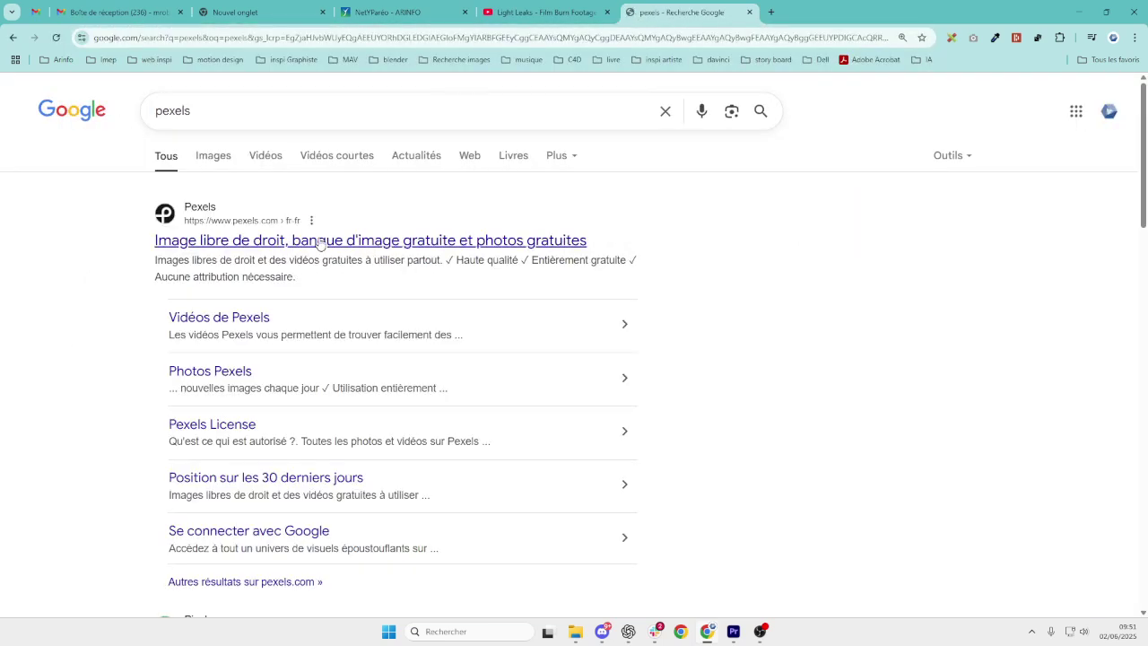
pyautogui.click(321, 241)
# - Switch the Pexels search from photos to videos and search for "flare"
pyautogui.click(447, 294)
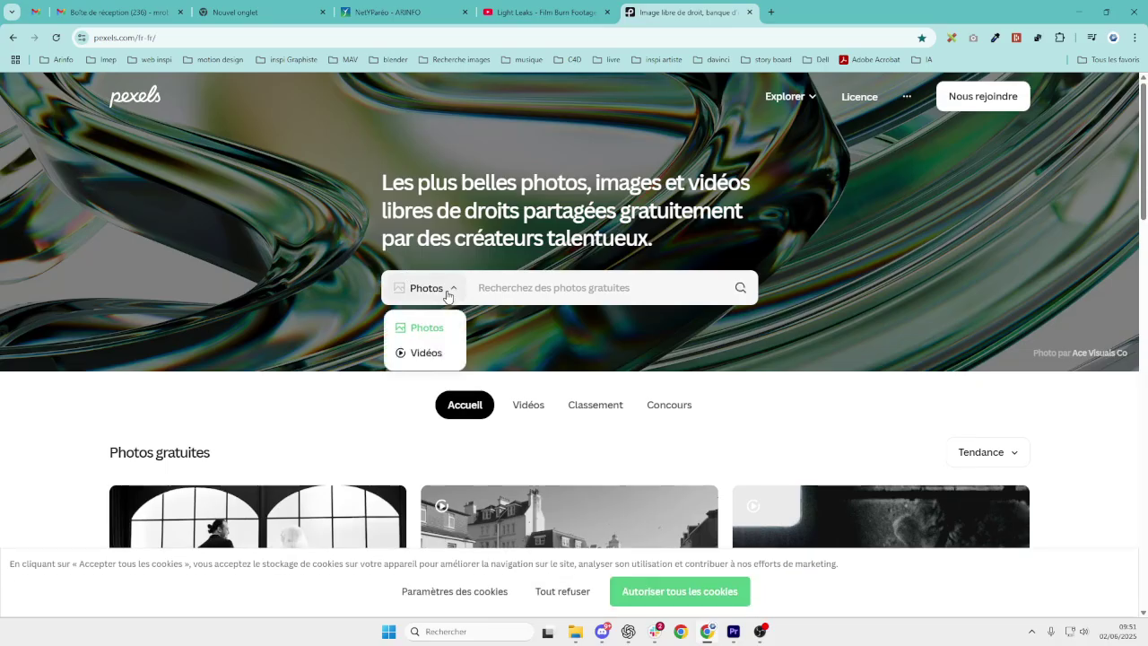
pyautogui.click(520, 288)
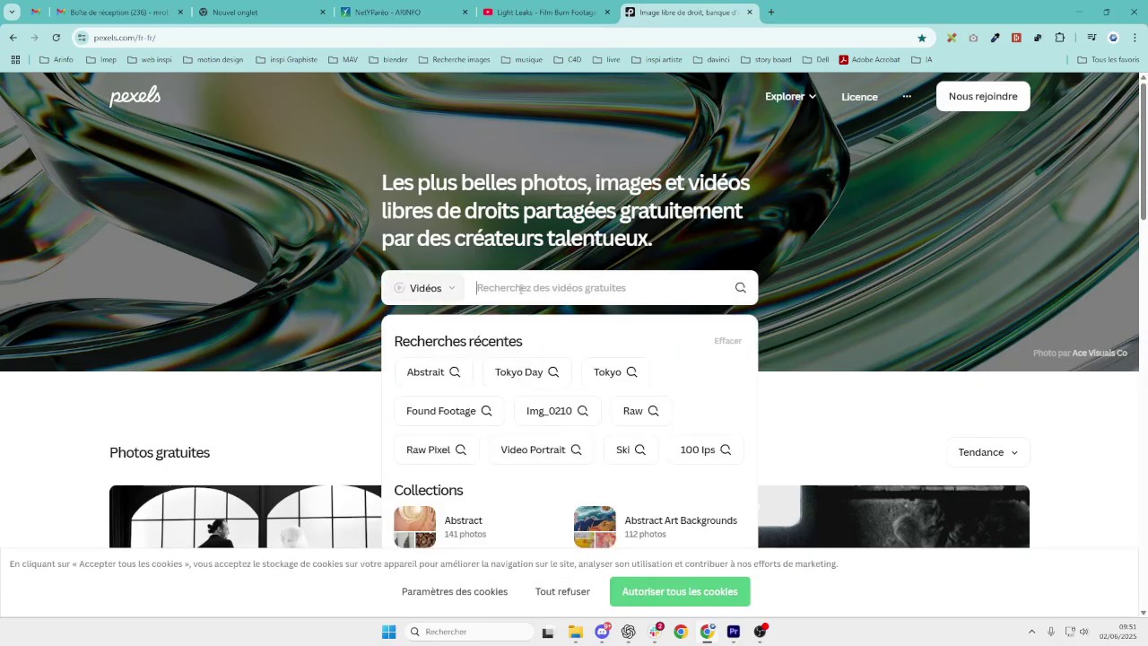
pyautogui.write('flare')
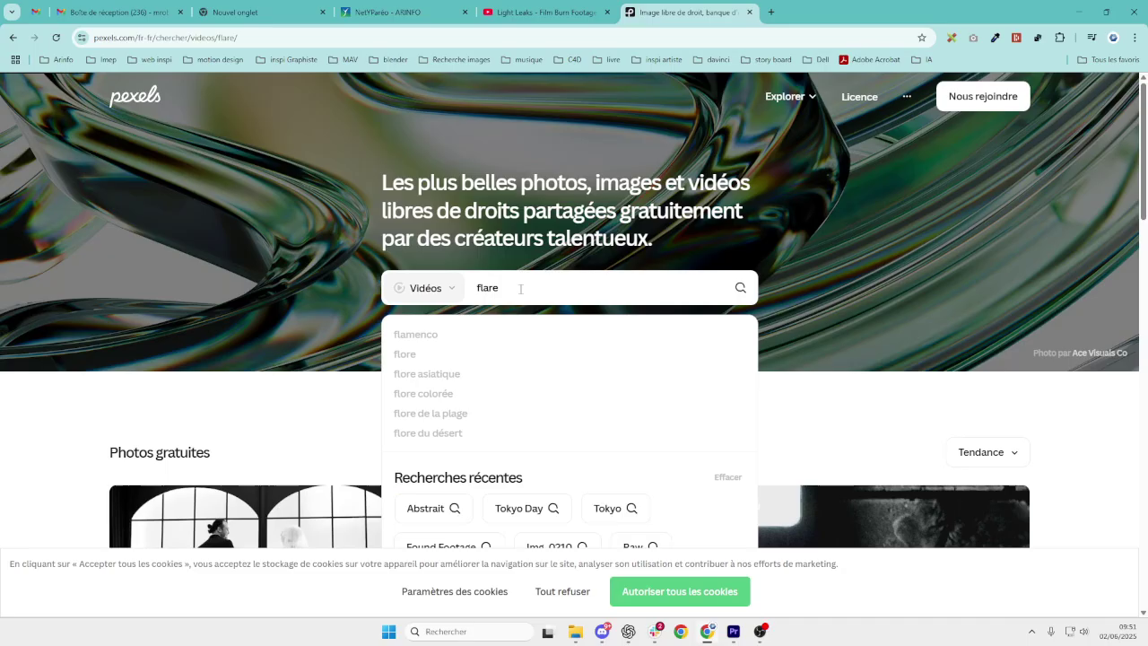
pyautogui.press('Return')
# - Examine the flare video results, previewing the bokeh clips for footage that could serve as an overlay
pyautogui.scroll(-4, 482, 309)
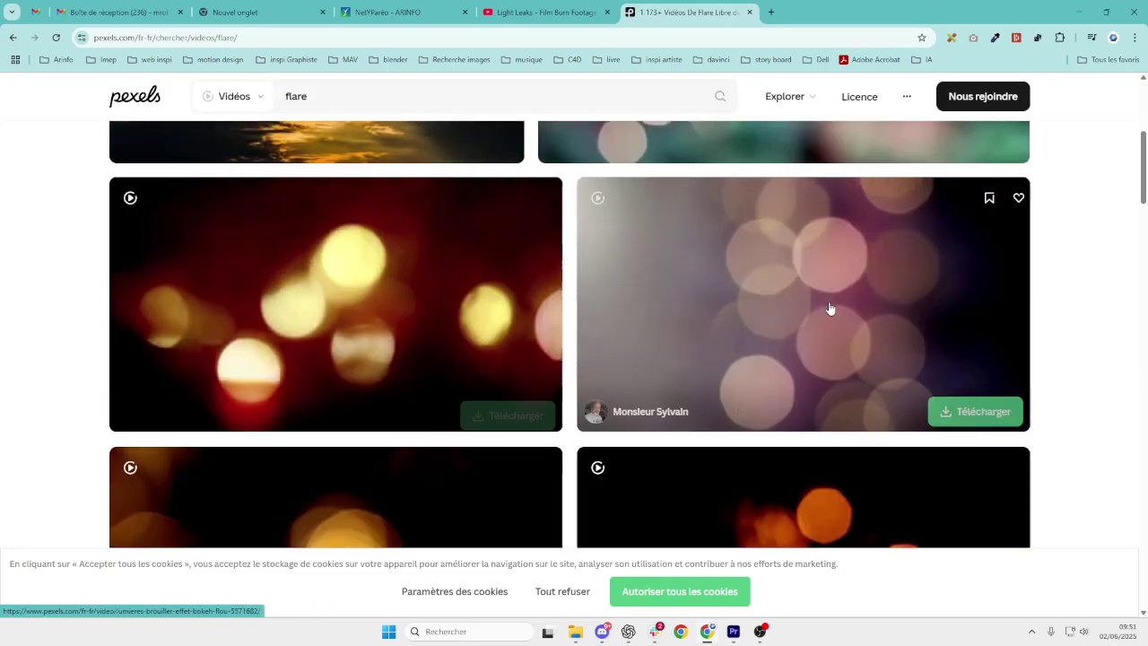
pyautogui.scroll(-2, 831, 308)
pyautogui.scroll(-2, 831, 307)
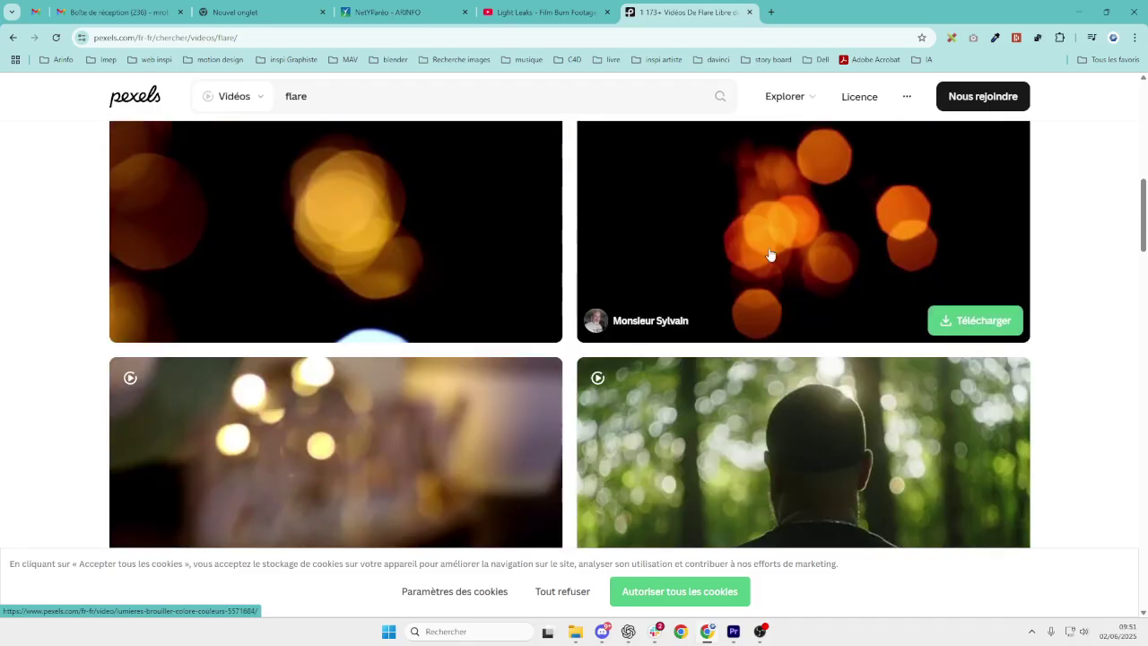
pyautogui.scroll(1, 361, 320)
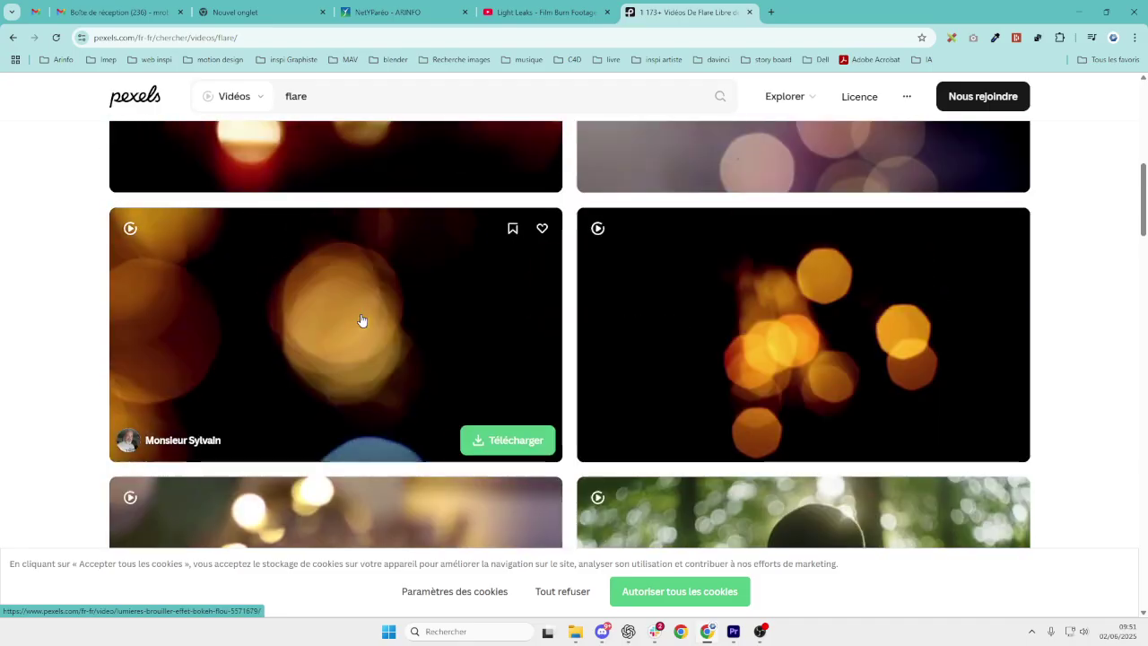
pyautogui.scroll(-4, 361, 320)
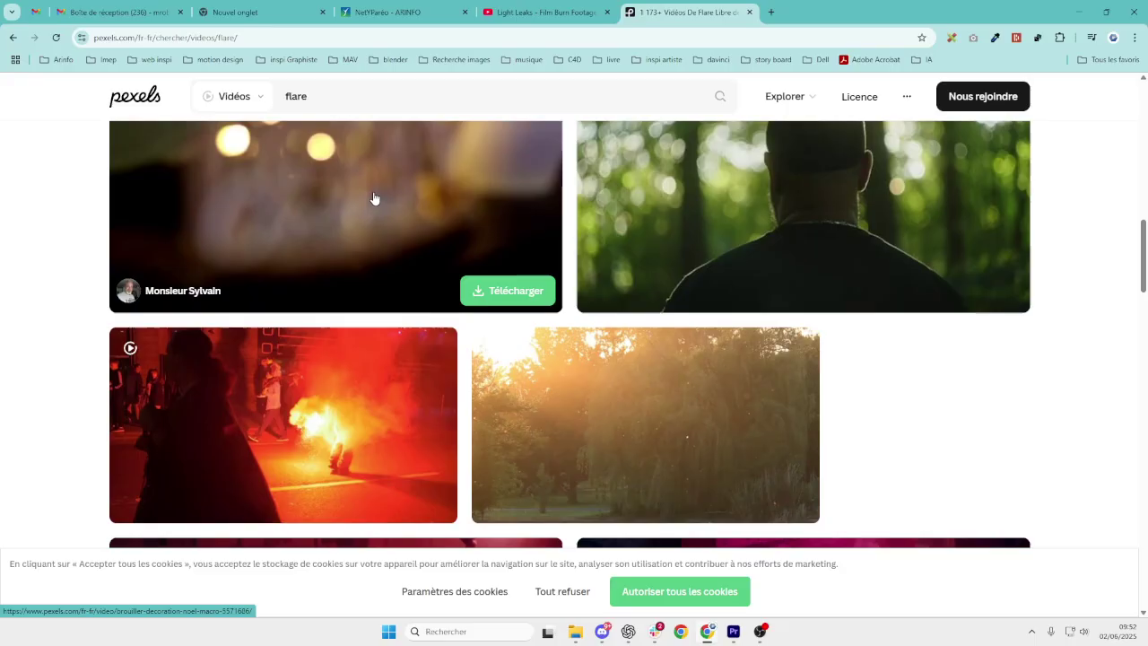
pyautogui.scroll(-4, 375, 198)
pyautogui.scroll(-6, 375, 201)
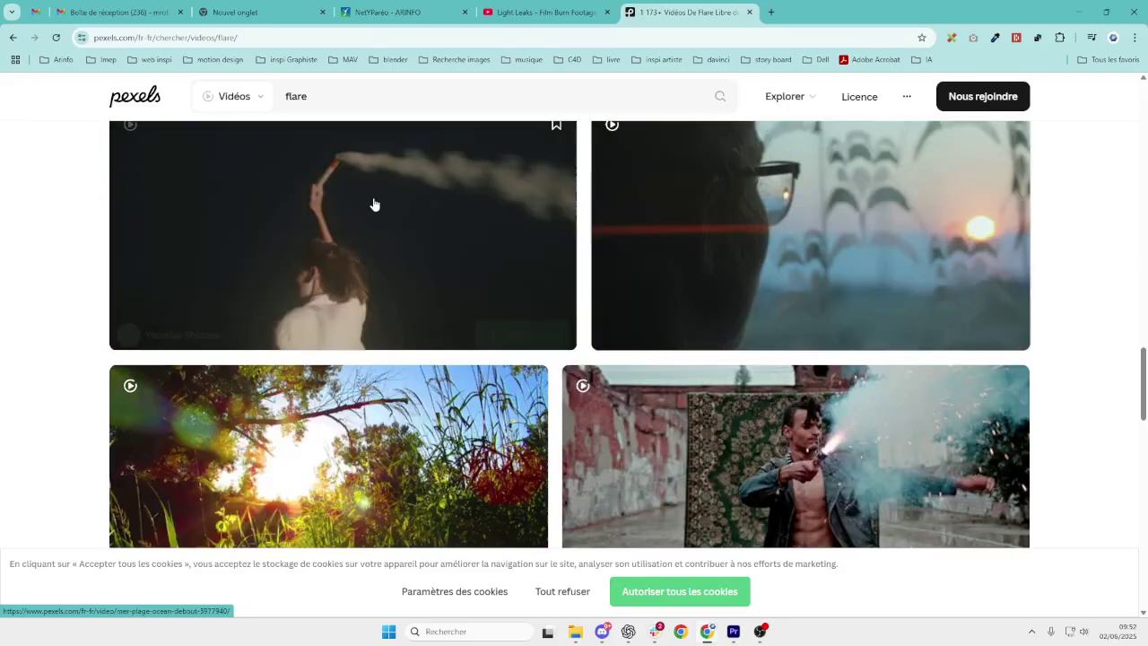
pyautogui.scroll(-1, 375, 206)
pyautogui.scroll(-5, 374, 269)
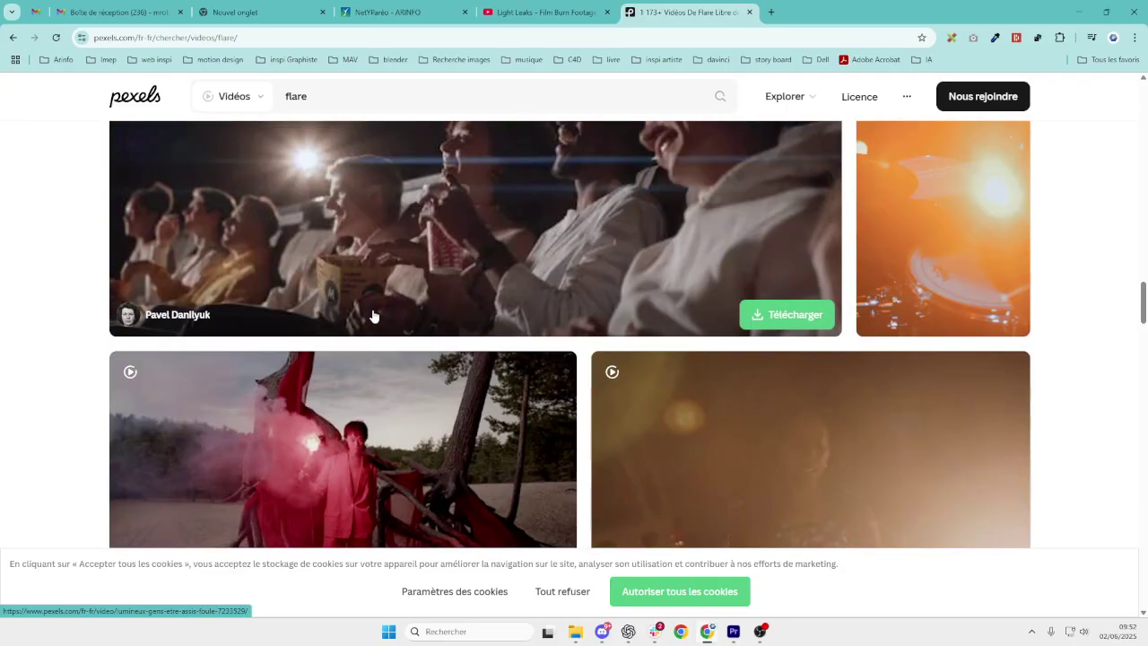
pyautogui.scroll(-10, 372, 319)
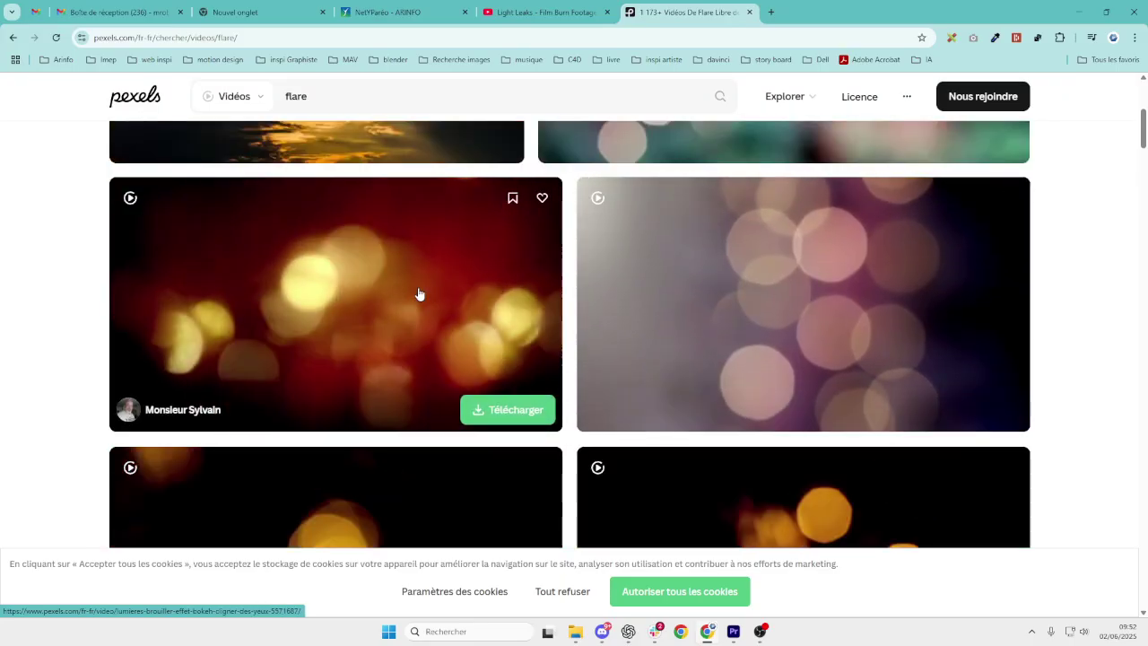
pyautogui.scroll(15, 418, 294)
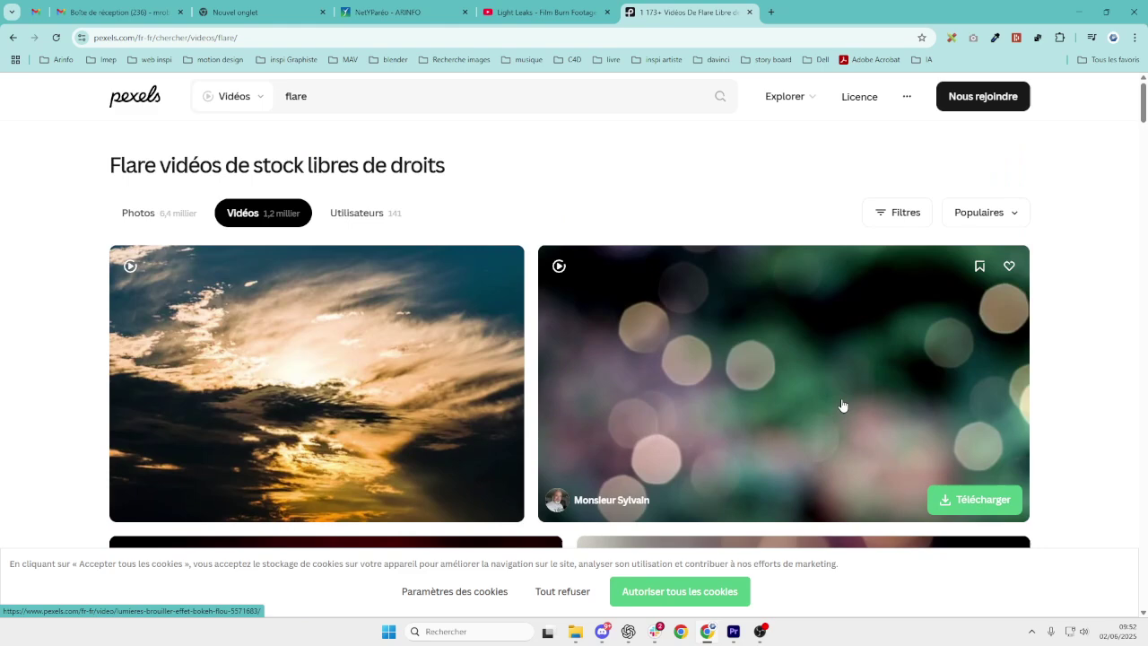
pyautogui.scroll(-8, 842, 405)
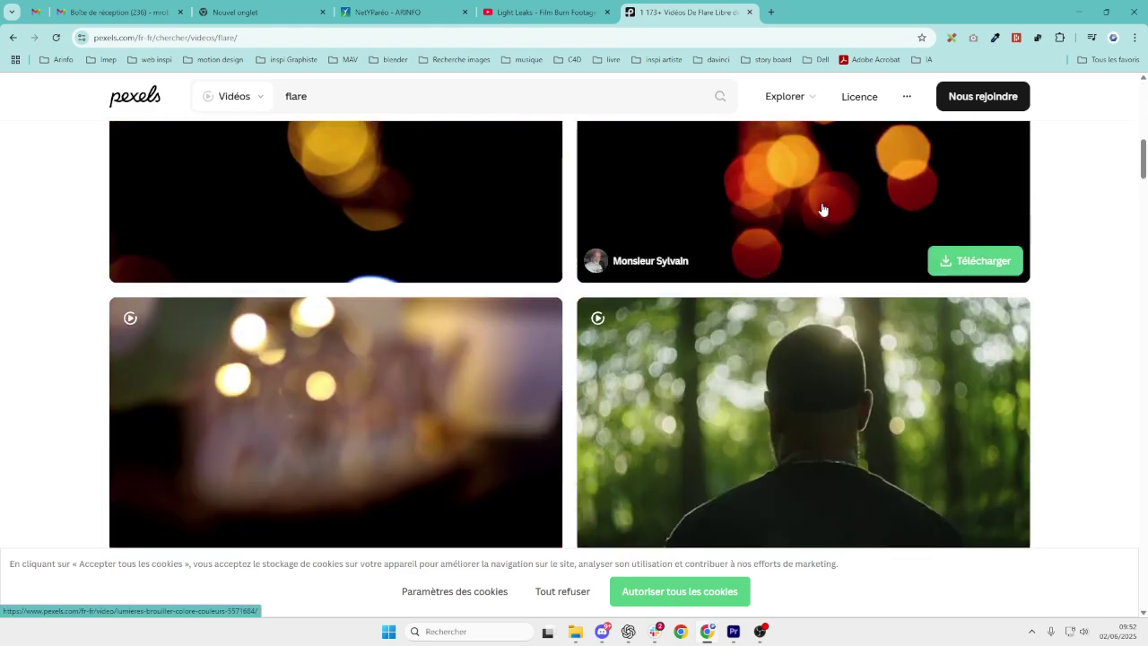
# - Replace the Pexels video search term with "light" and run the search
pyautogui.scroll(8, 822, 205)
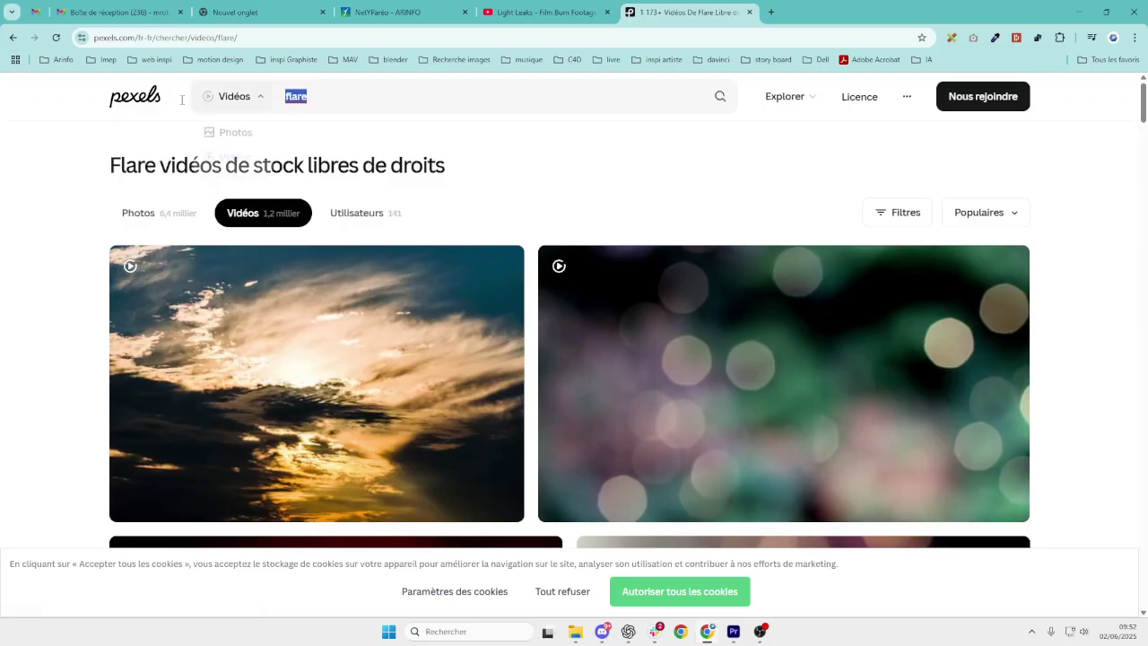
pyautogui.write('light')
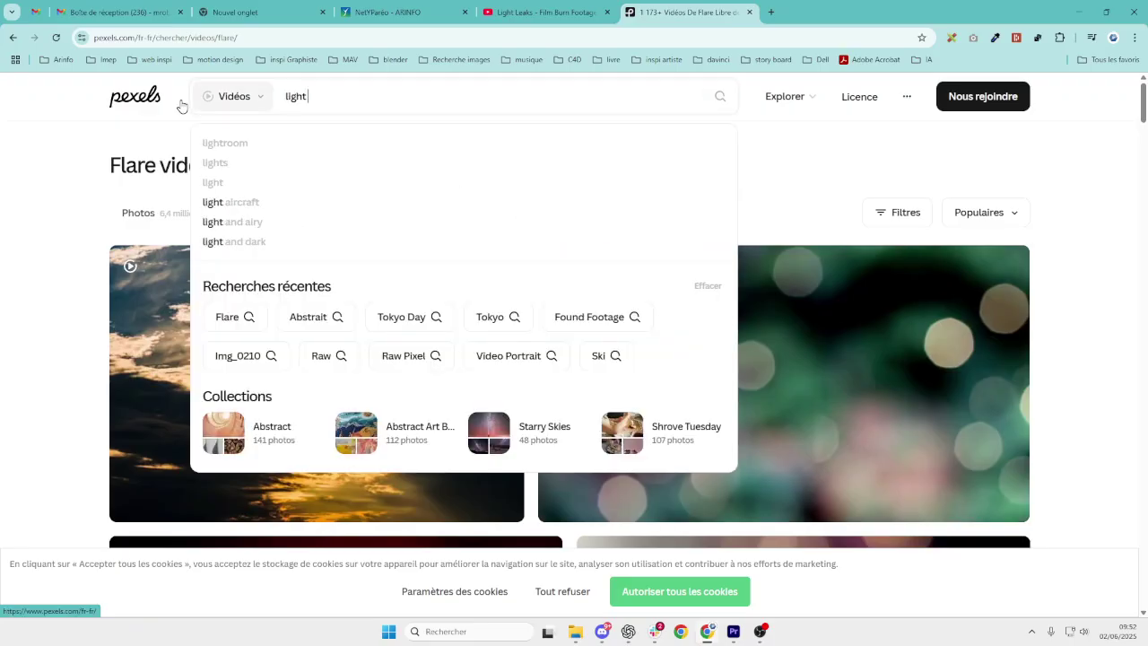
pyautogui.press('Return')
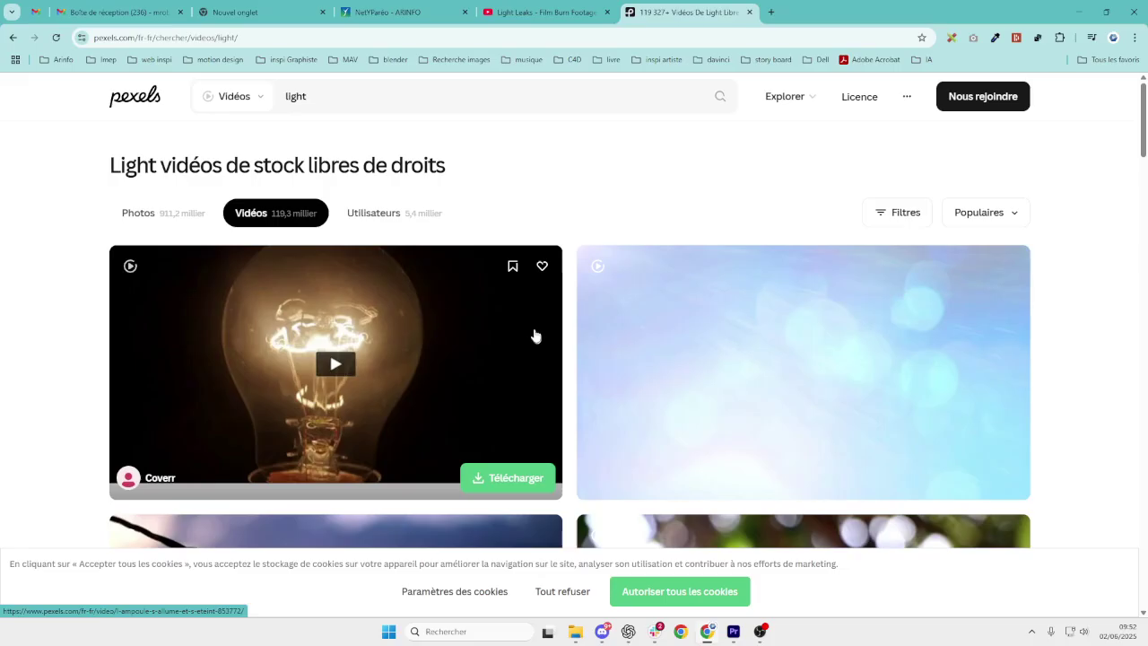
# - Examine the first light video results, previewing the smoke, bokeh and digital particle clips on dark backgrounds as possible overlays
pyautogui.scroll(-3, 532, 333)
pyautogui.scroll(3, 838, 341)
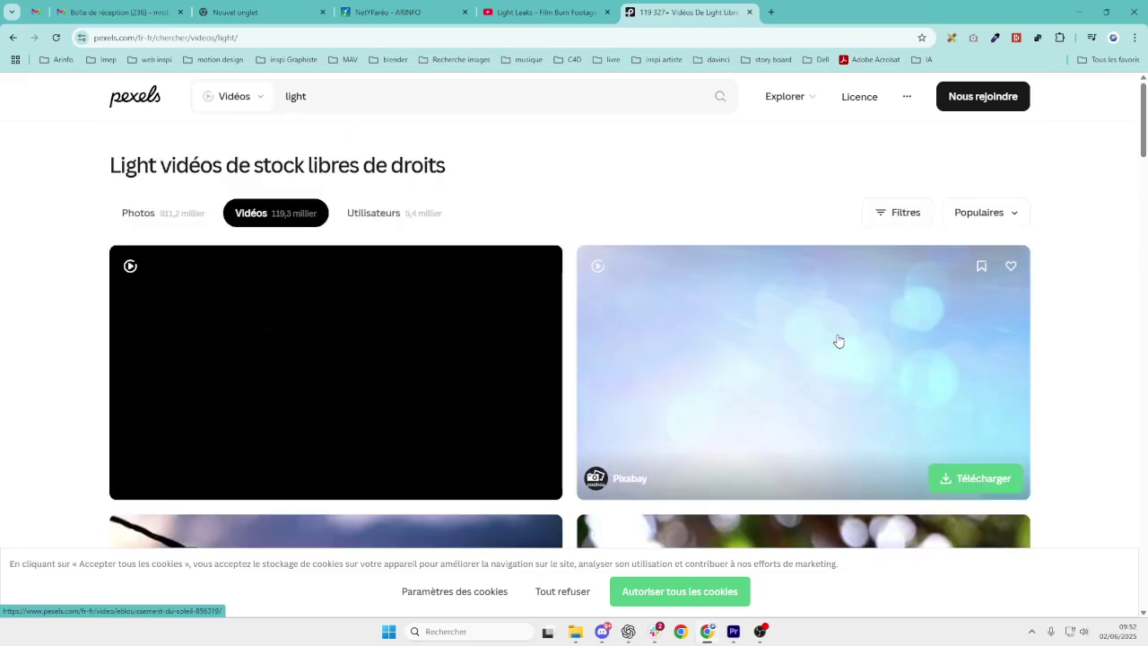
pyautogui.scroll(-5, 839, 341)
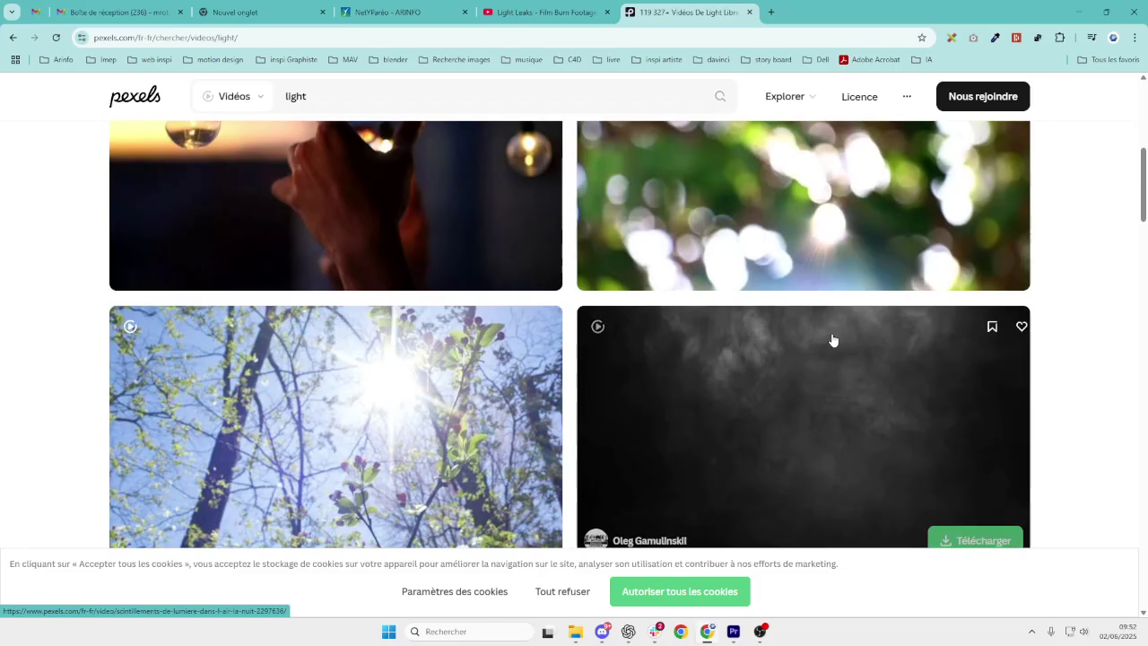
pyautogui.scroll(-2, 832, 368)
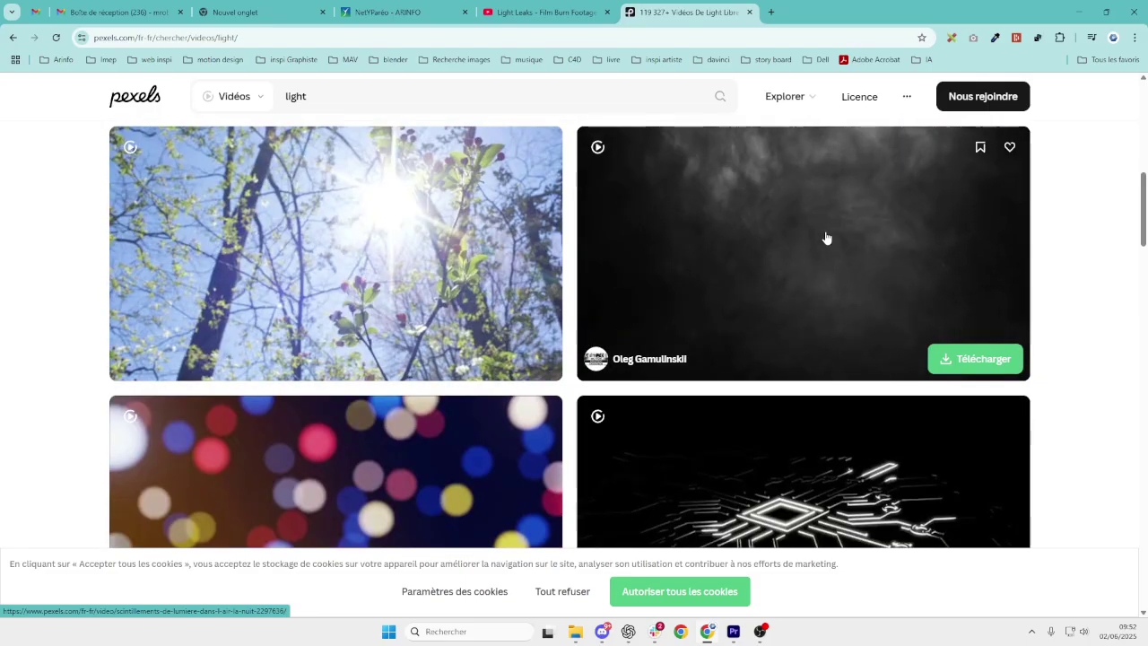
pyautogui.scroll(1, 827, 238)
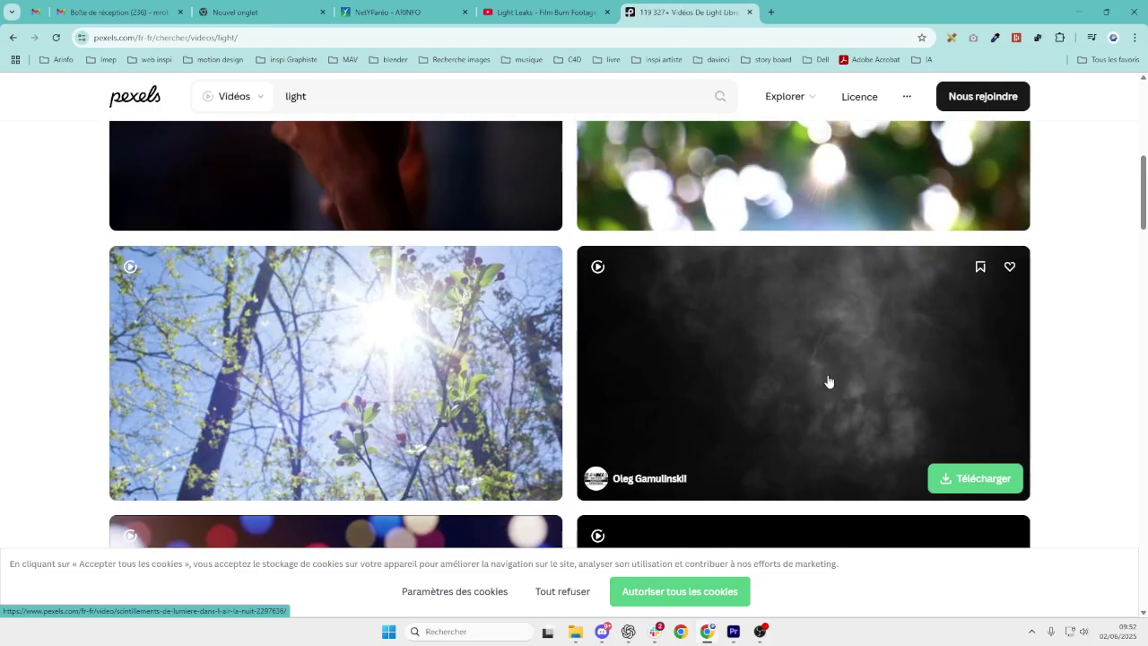
pyautogui.scroll(-5, 828, 379)
pyautogui.scroll(-3, 831, 380)
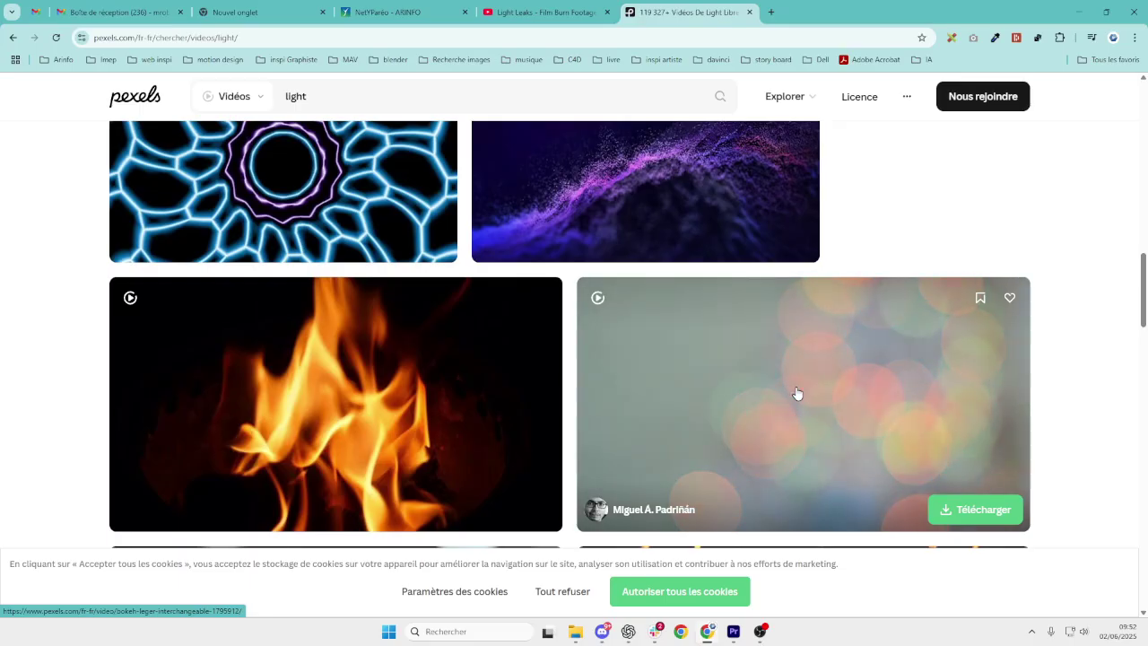
pyautogui.scroll(-5, 796, 393)
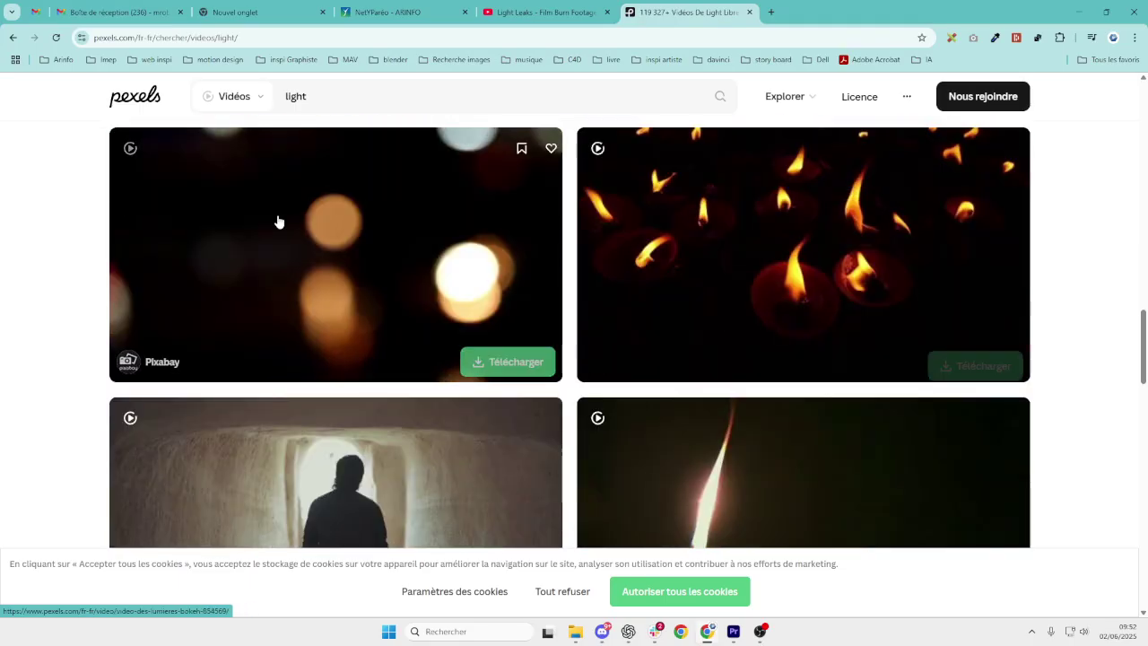
pyautogui.scroll(2, 296, 251)
pyautogui.scroll(-1, 333, 439)
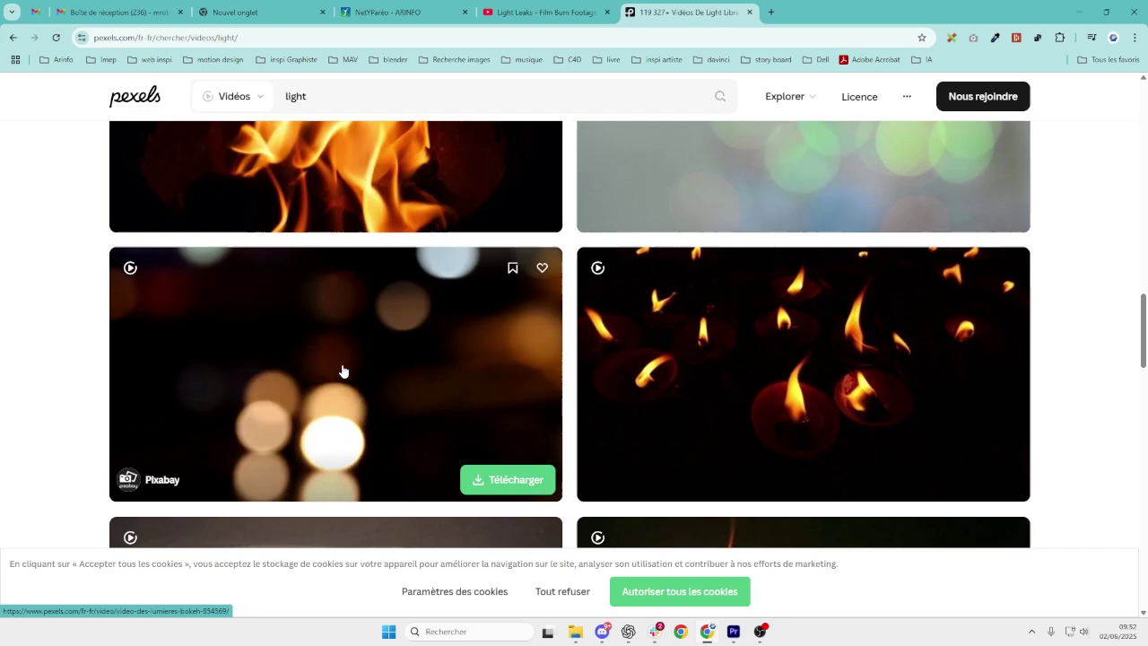
pyautogui.scroll(-5, 343, 370)
pyautogui.scroll(-8, 343, 371)
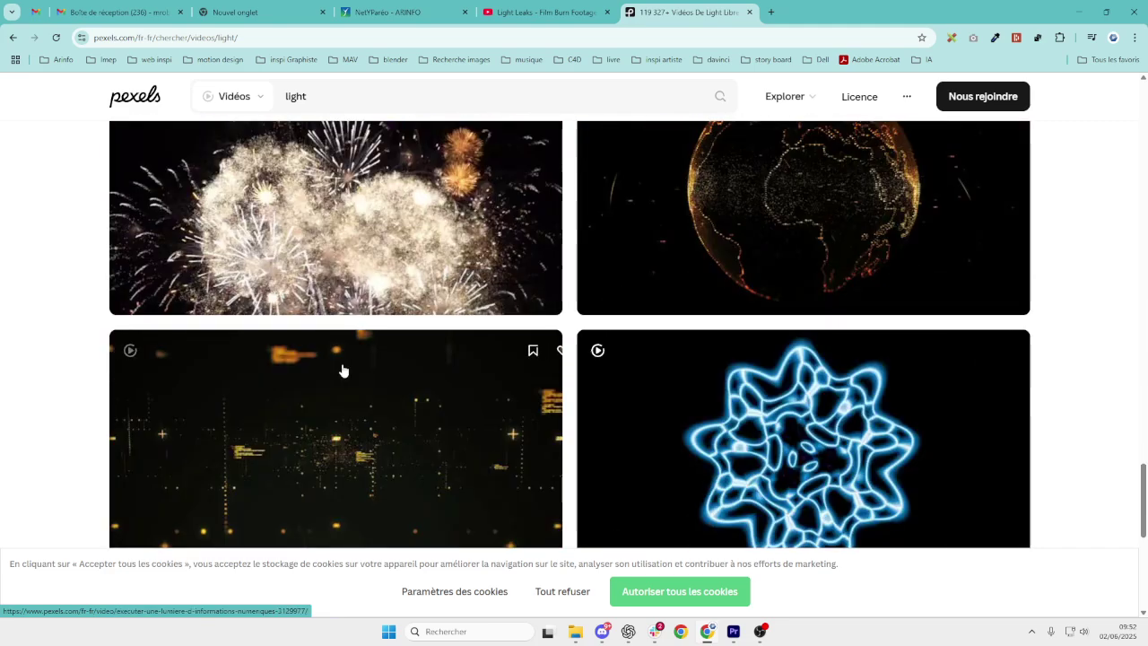
pyautogui.scroll(5, 342, 370)
pyautogui.scroll(-5, 343, 370)
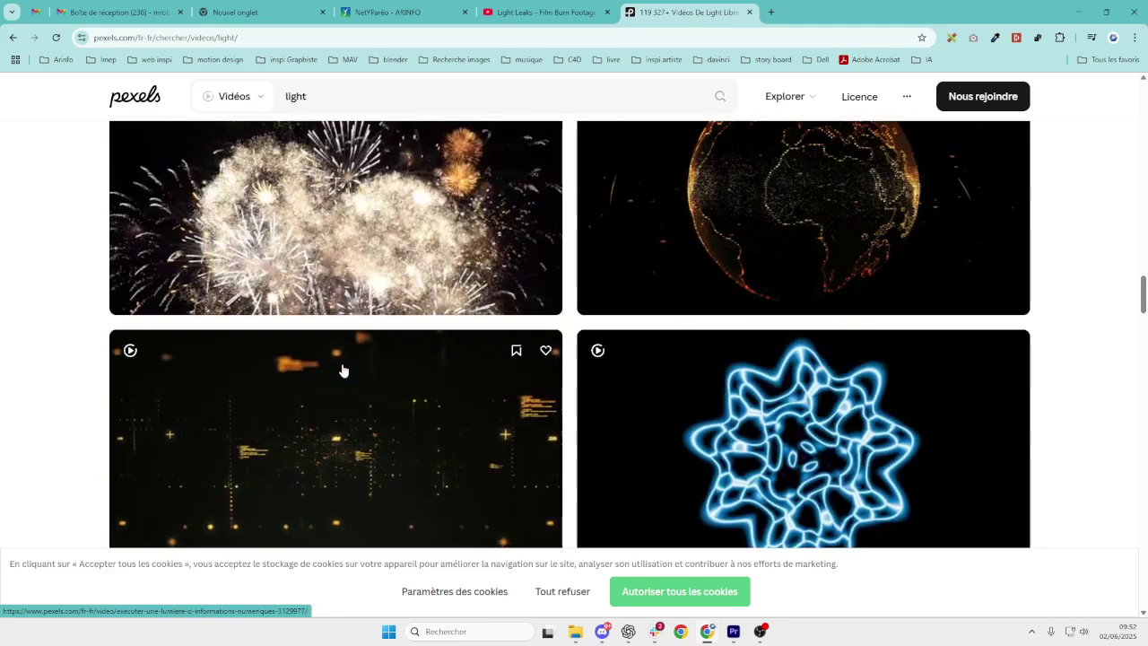
pyautogui.scroll(-1, 343, 370)
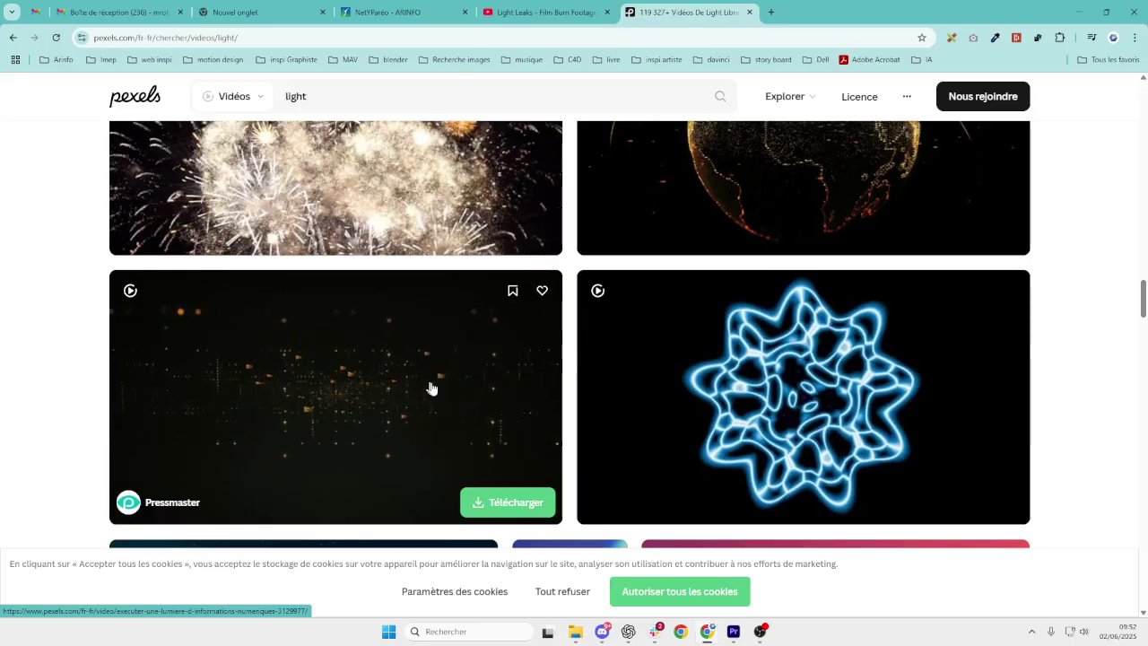
# - Examine the light video results further down, including the sponsored iStock light leaks and the red and blurred bokeh clips
pyautogui.scroll(-12, 470, 392)
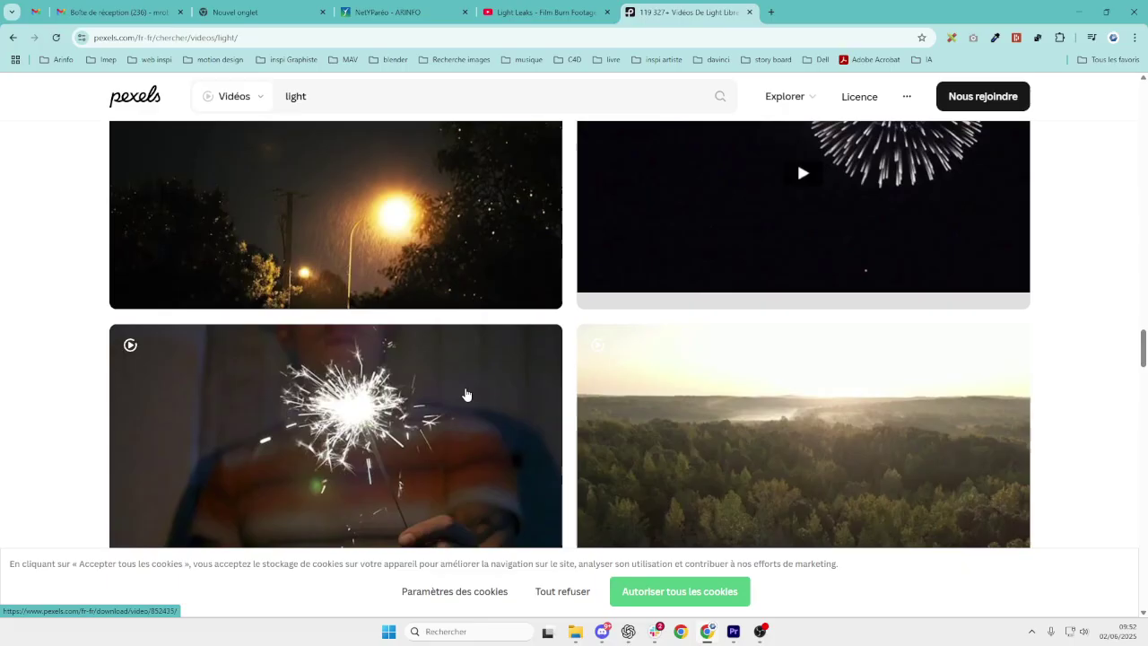
pyautogui.scroll(-8, 466, 393)
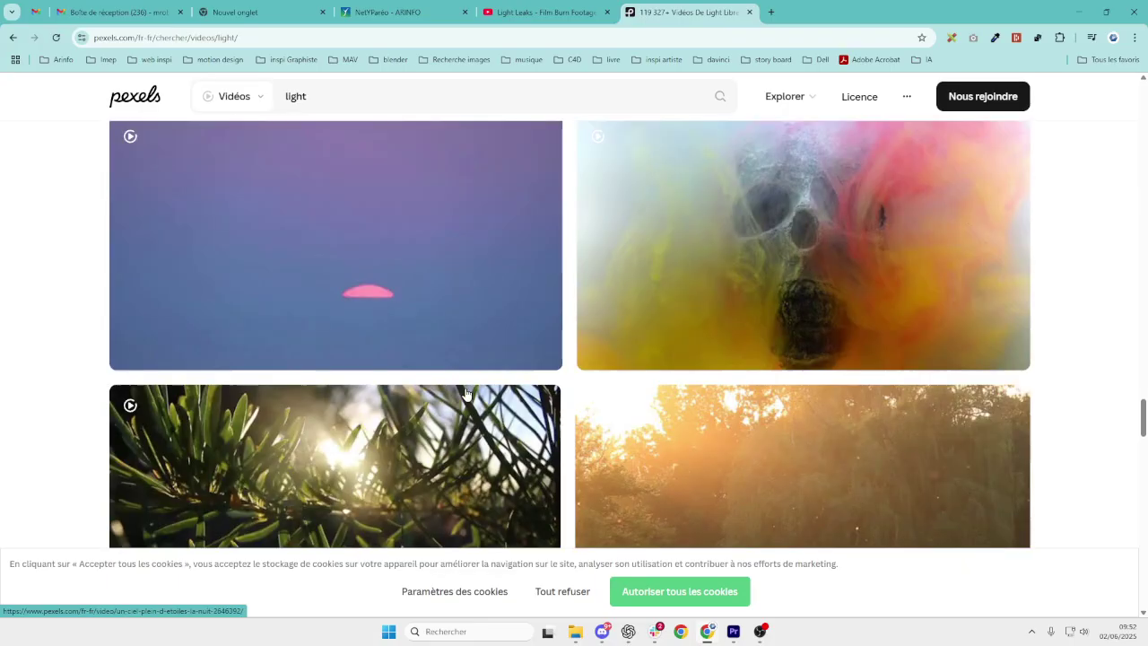
pyautogui.scroll(-8, 466, 394)
pyautogui.scroll(3, 465, 394)
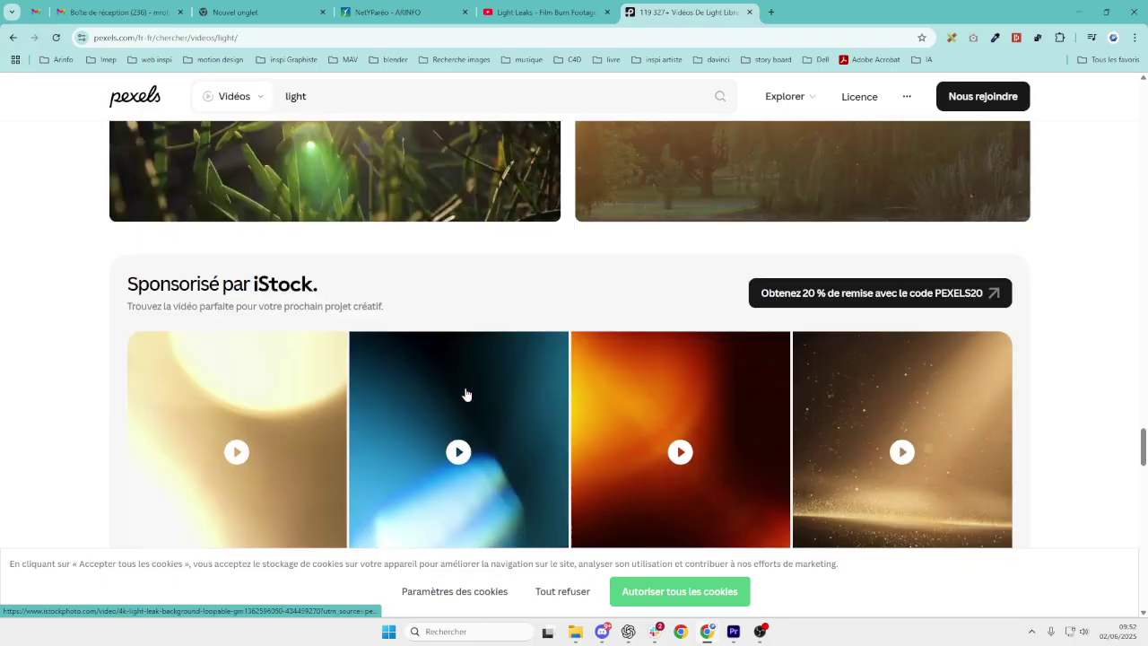
pyautogui.scroll(-1, 466, 395)
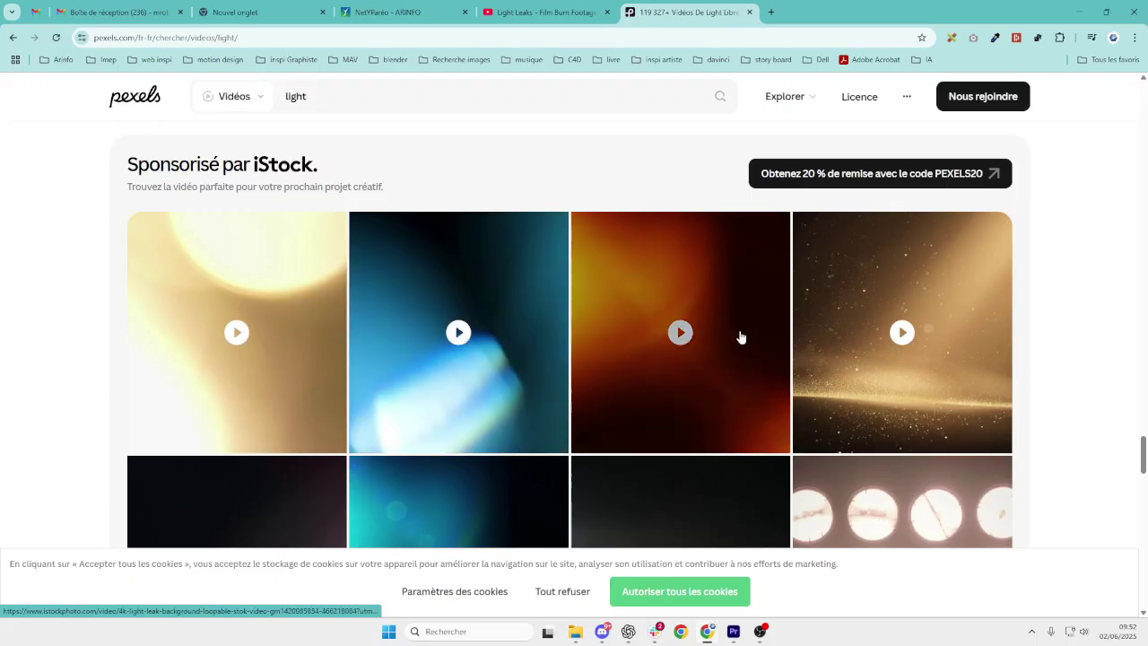
pyautogui.scroll(-3, 741, 338)
pyautogui.scroll(-6, 741, 337)
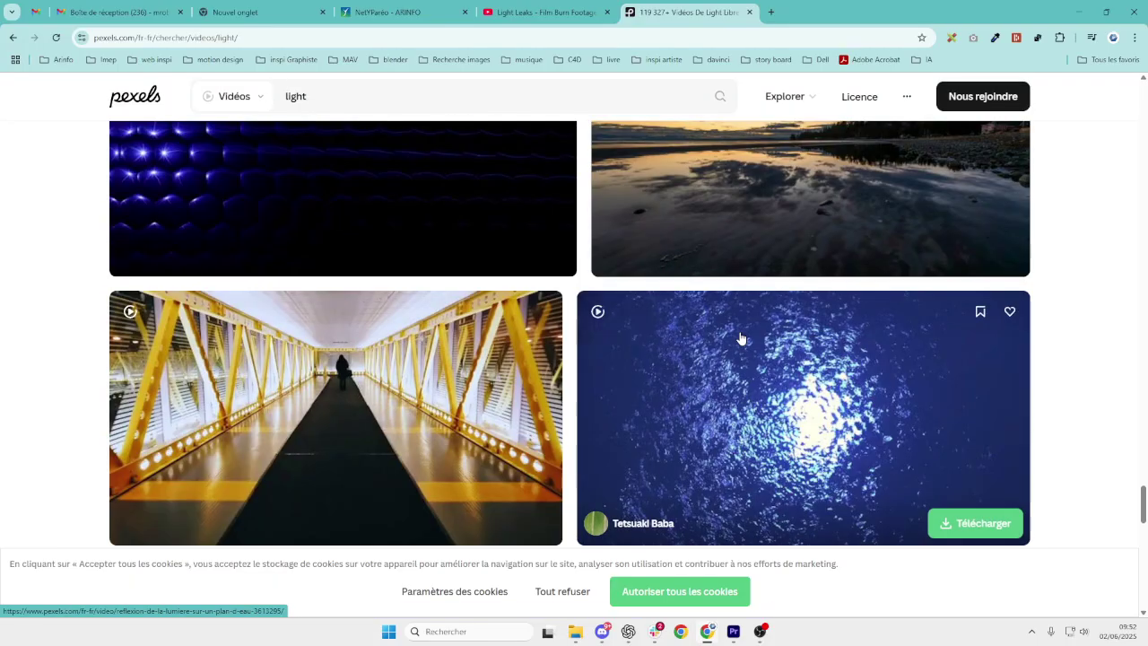
pyautogui.scroll(-6, 741, 337)
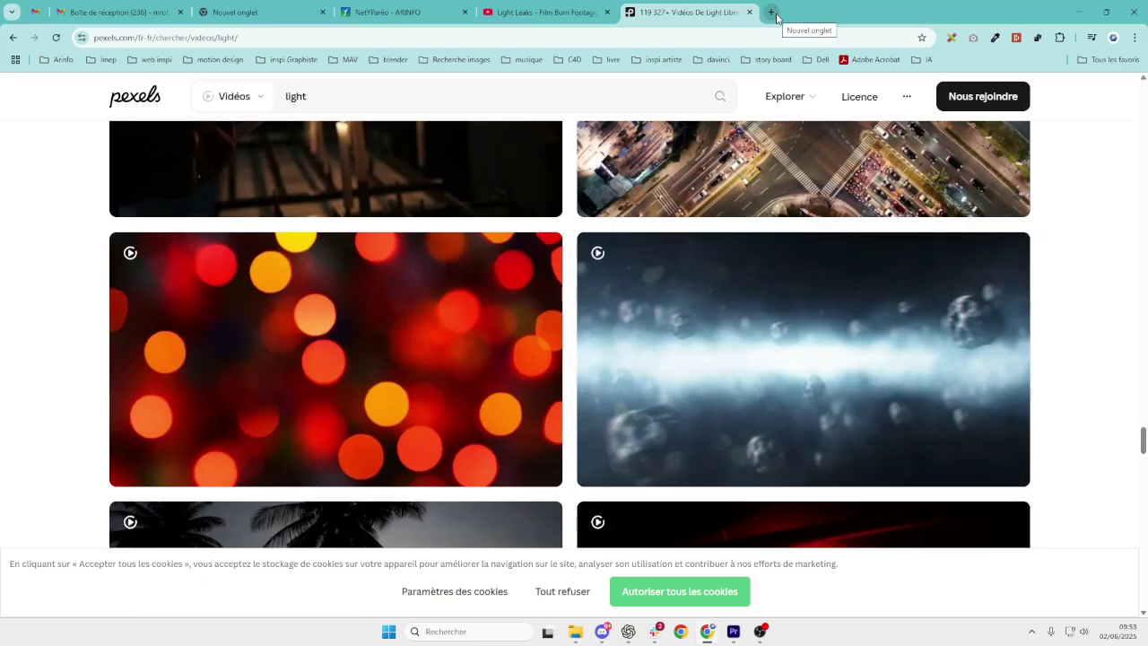
pyautogui.moveTo(492, 429)
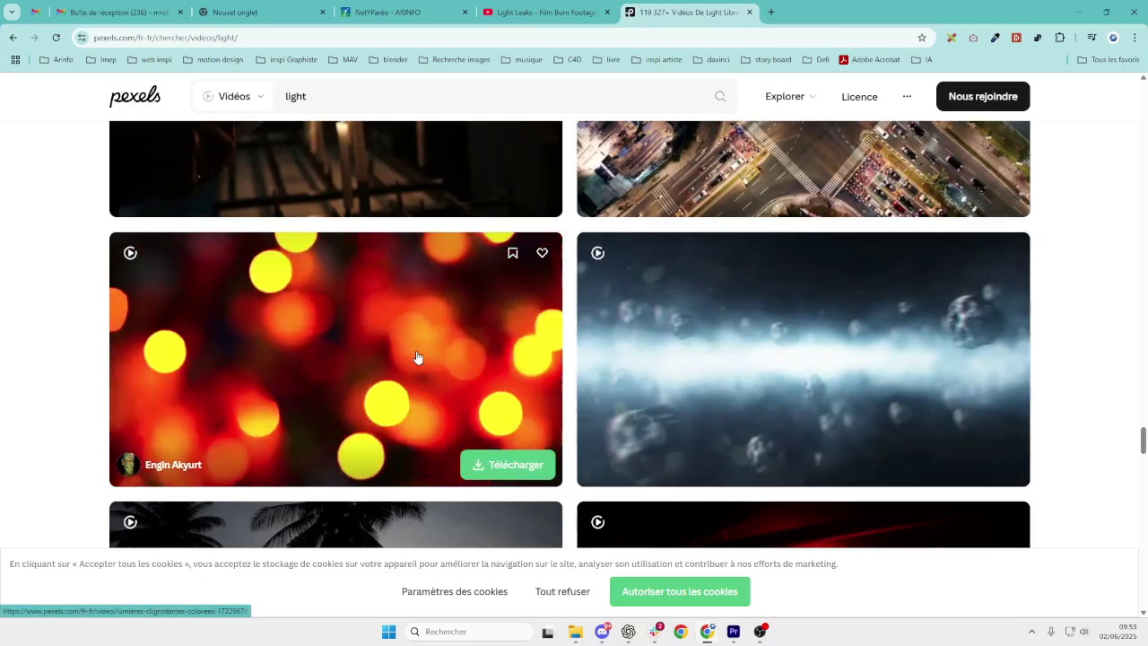
pyautogui.scroll(2, 417, 357)
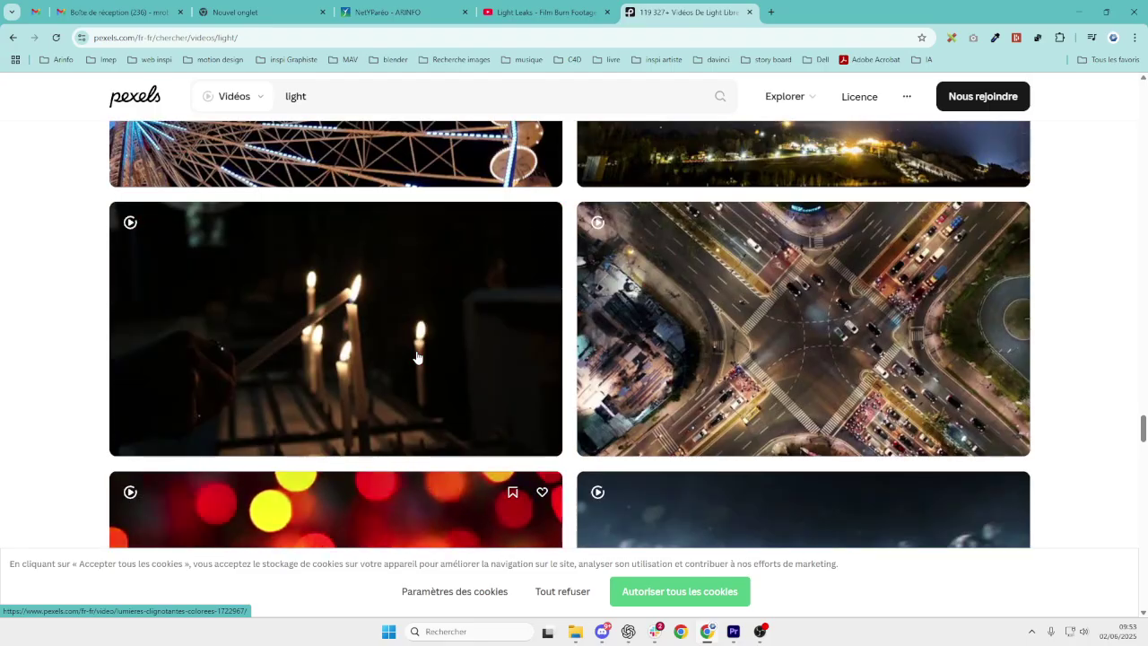
pyautogui.scroll(-5, 417, 357)
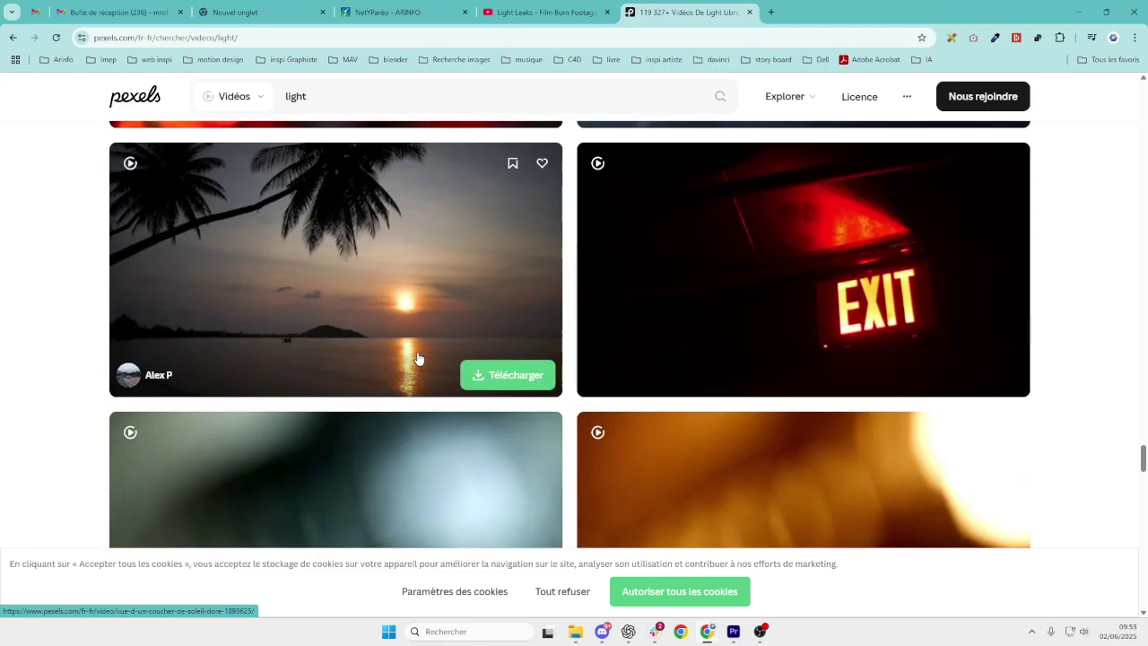
pyautogui.scroll(-2, 417, 357)
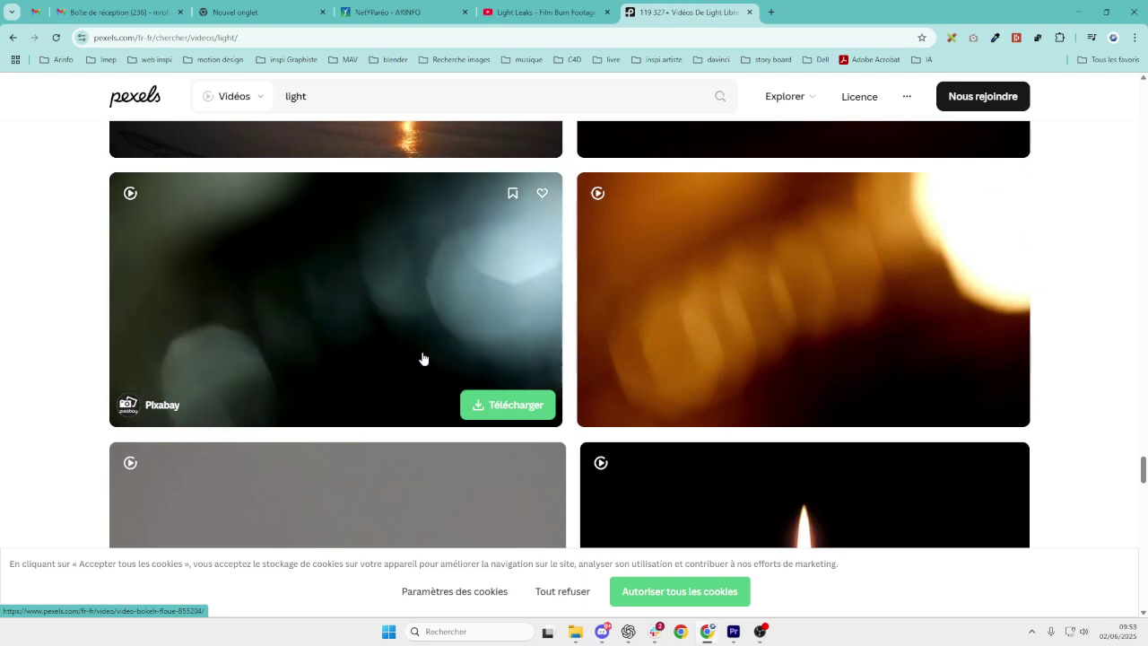
# - Preview the blurred bokeh light clips and open the orange "Lumières Brouillées" video from Pixabay to watch it larger
pyautogui.moveTo(783, 296)
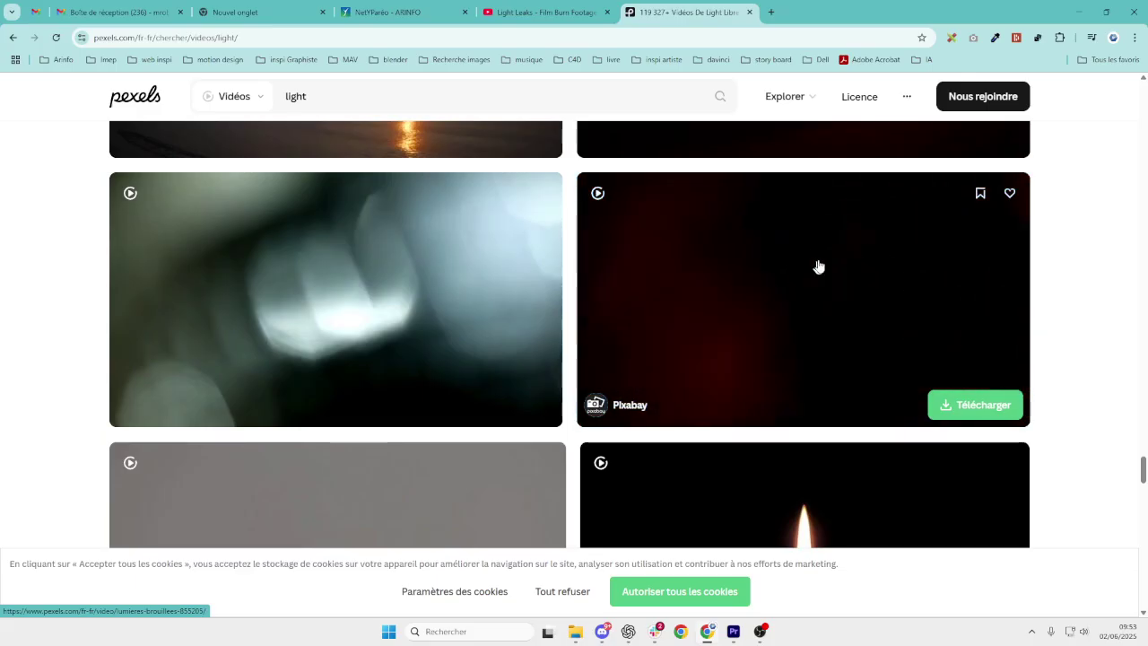
pyautogui.scroll(-2, 820, 264)
pyautogui.scroll(3, 820, 264)
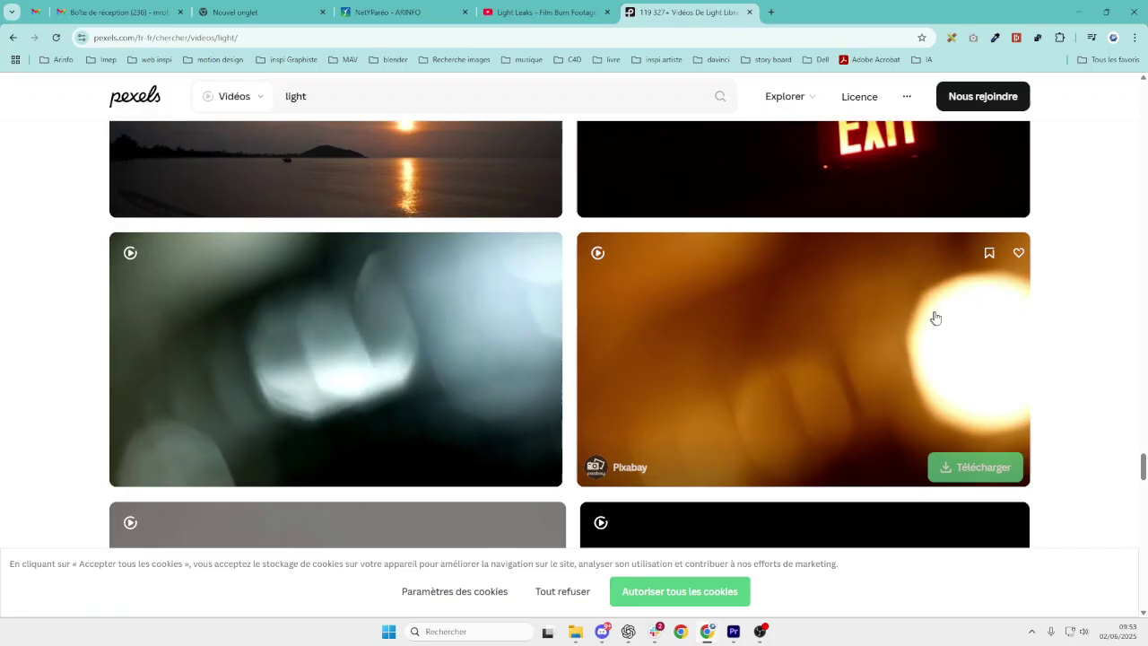
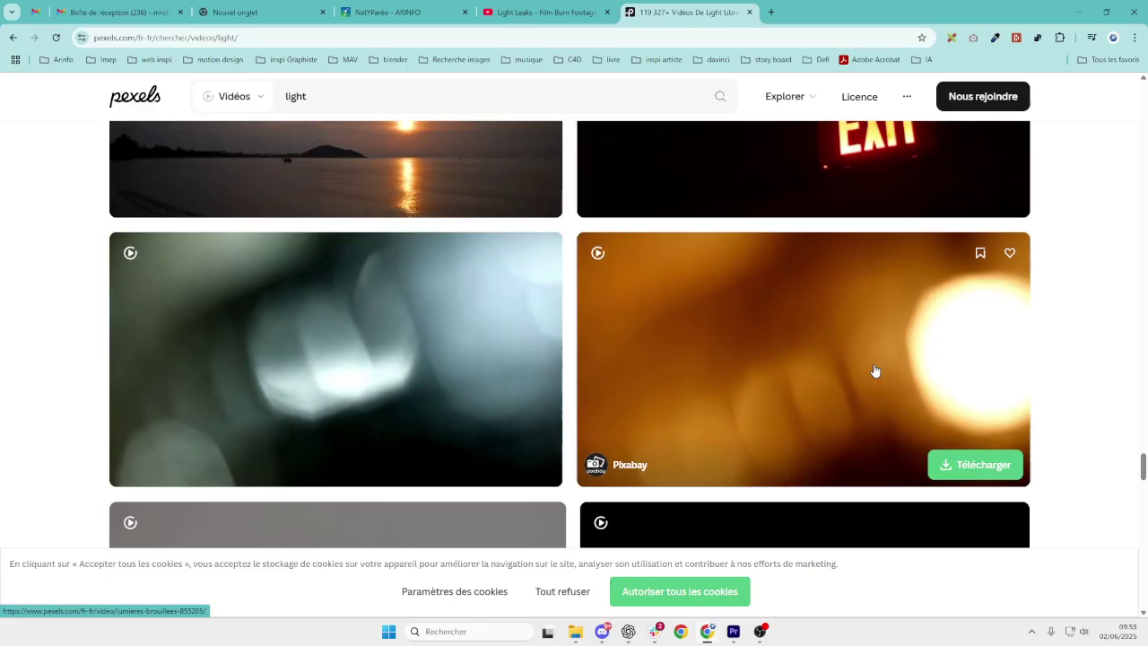
pyautogui.click(846, 338)
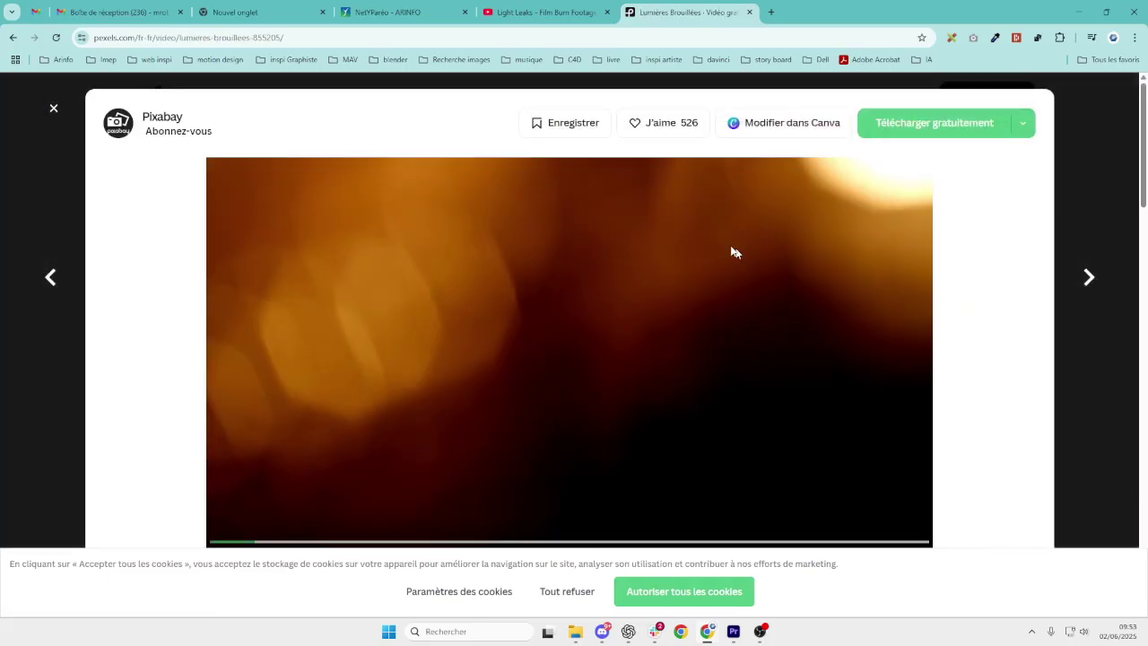
pyautogui.scroll(-1, 653, 246)
pyautogui.scroll(1, 652, 247)
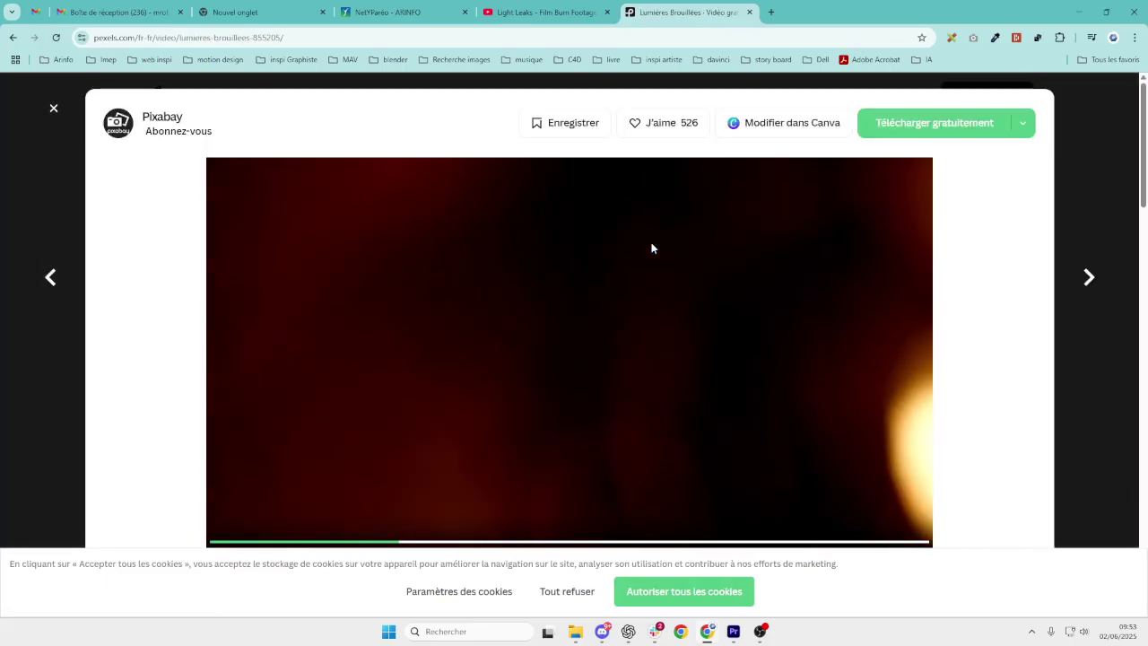
pyautogui.scroll(-1, 652, 248)
pyautogui.scroll(1, 653, 251)
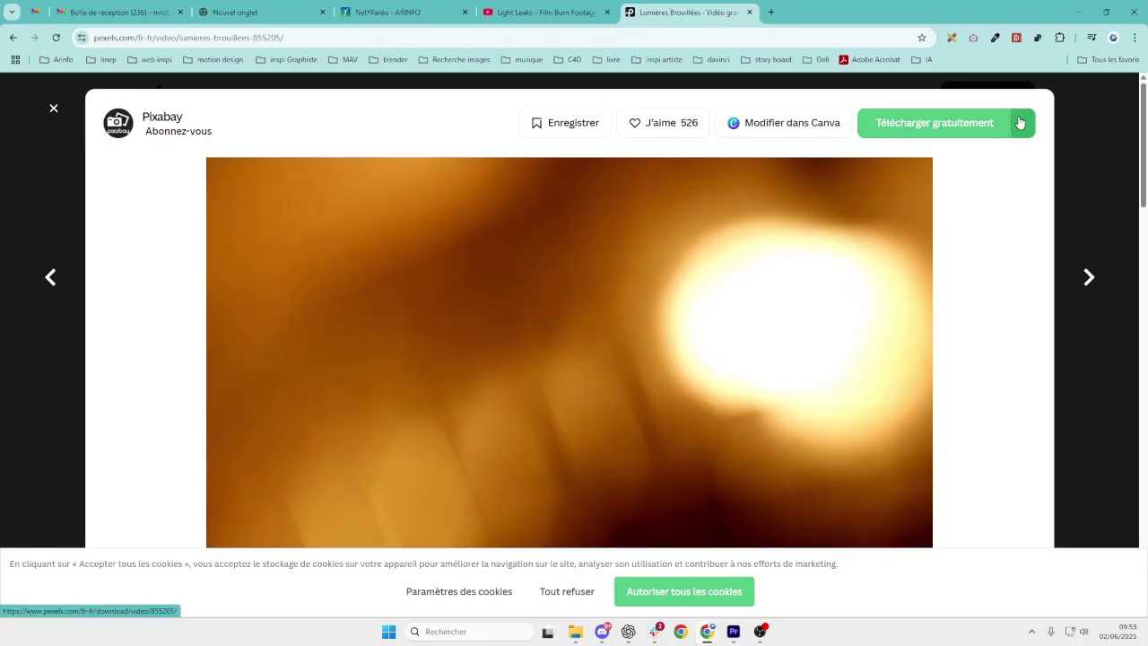
# - Download the orange bokeh video in Full HD 1920x1080 and show the file in its download folder
pyautogui.click(1020, 123)
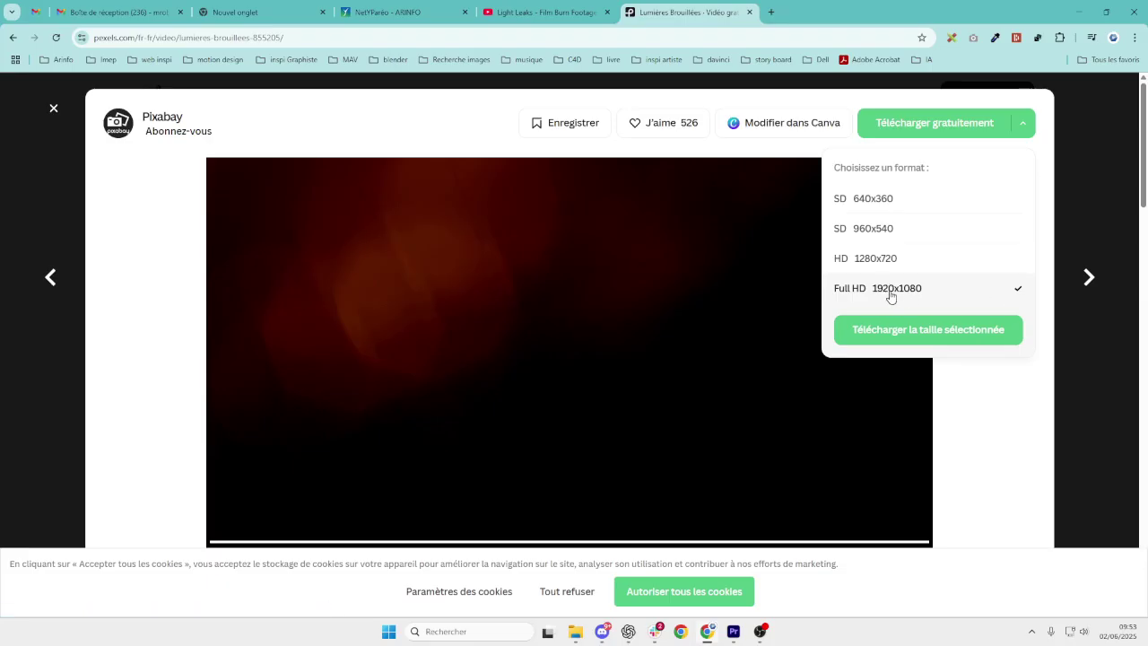
pyautogui.click(914, 335)
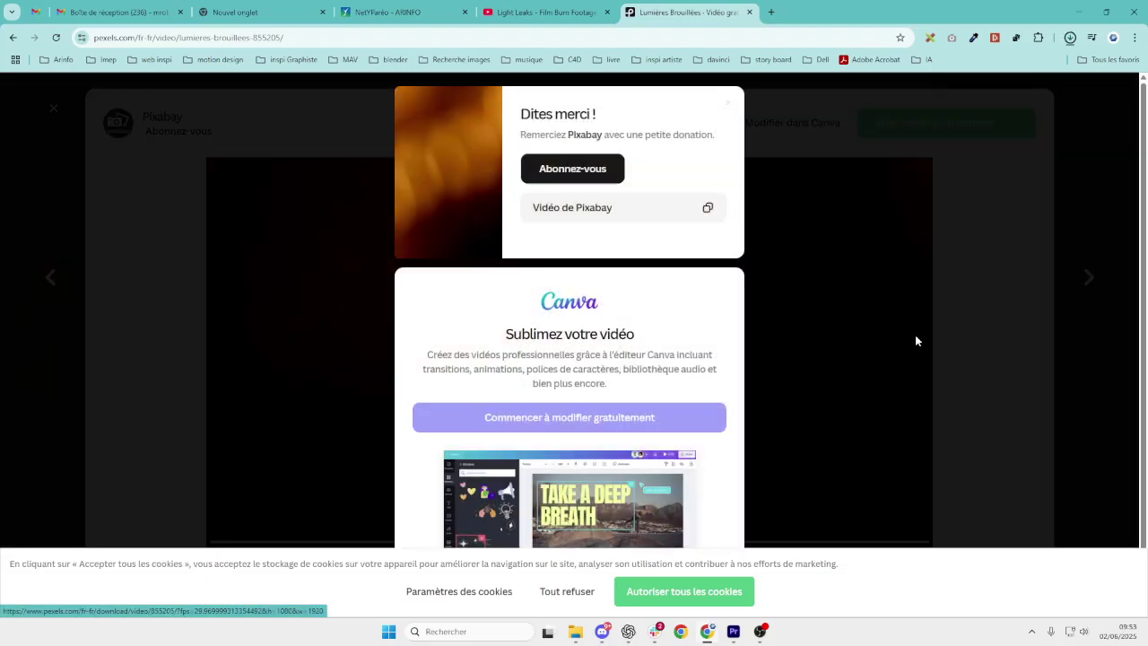
pyautogui.click(1037, 68)
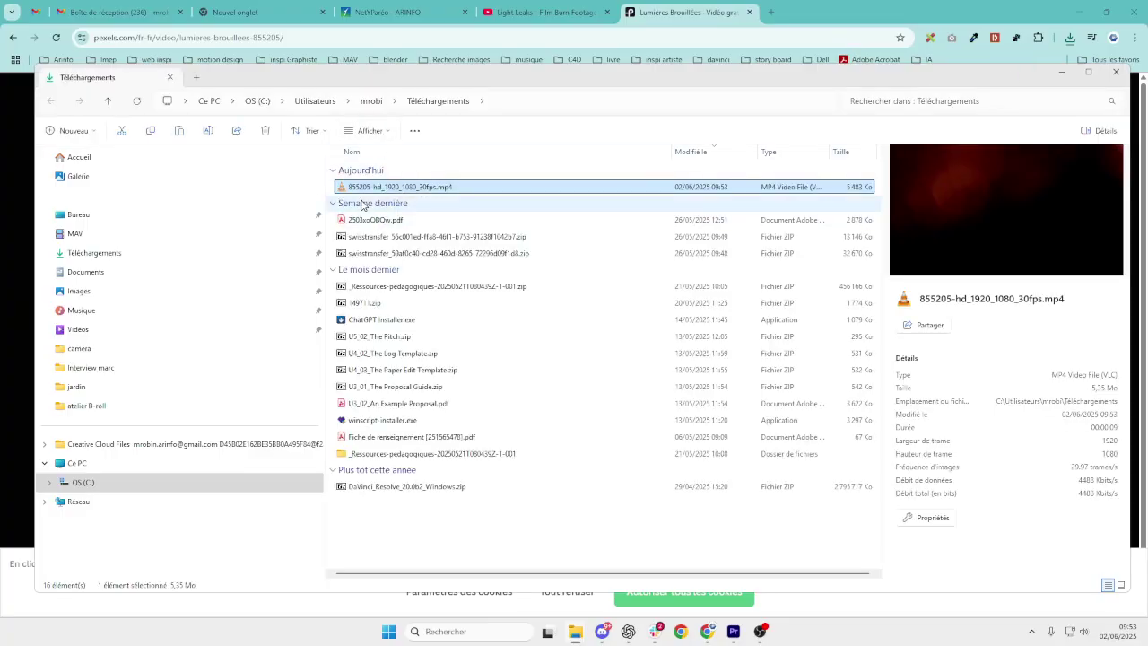
# - Create a folder named 04_overlay inside the desktop folder "clip musical_unfukable porchestra"
pyautogui.click(74, 218)
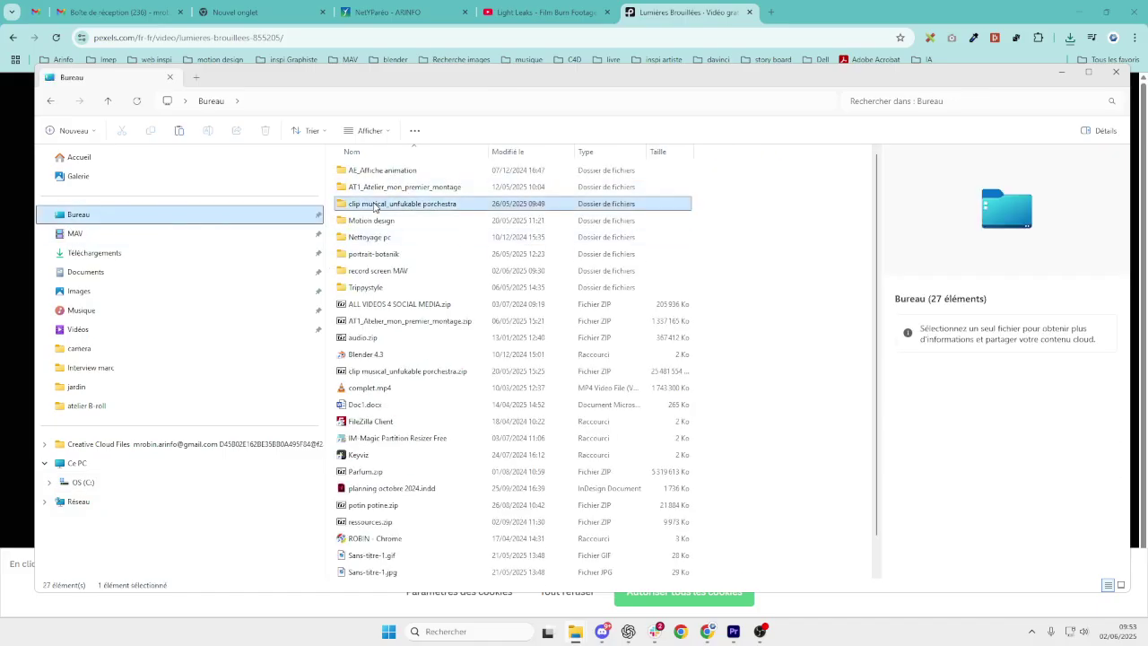
pyautogui.doubleClick(375, 209)
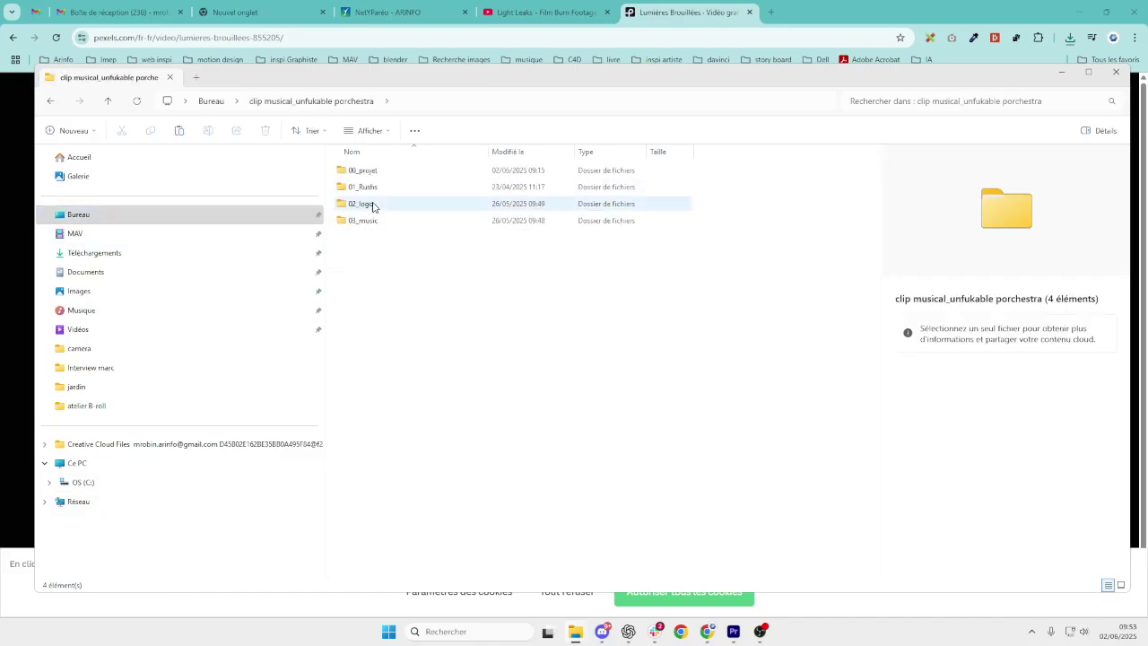
pyautogui.rightClick(364, 271)
pyautogui.moveTo(418, 381)
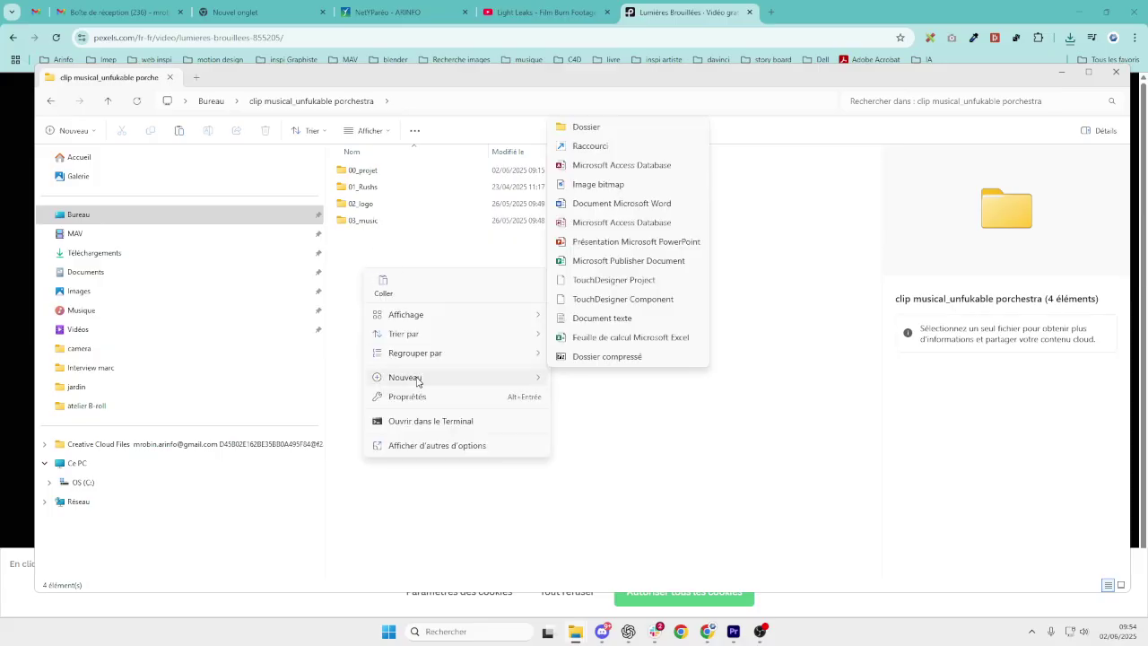
pyautogui.click(591, 138)
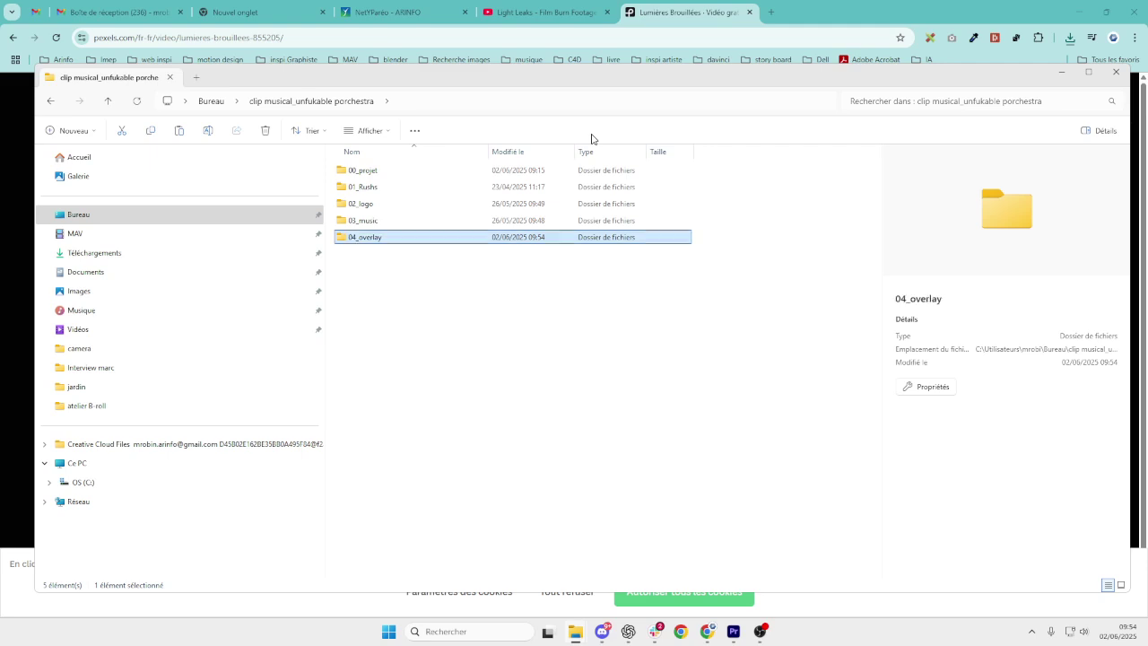
# - Move the downloaded 855205-hd_1920_1080_30fps.mp4 into the 04_overlay folder and return to the parent folder
pyautogui.click(481, 289)
pyautogui.doubleClick(361, 240)
pyautogui.click(485, 269)
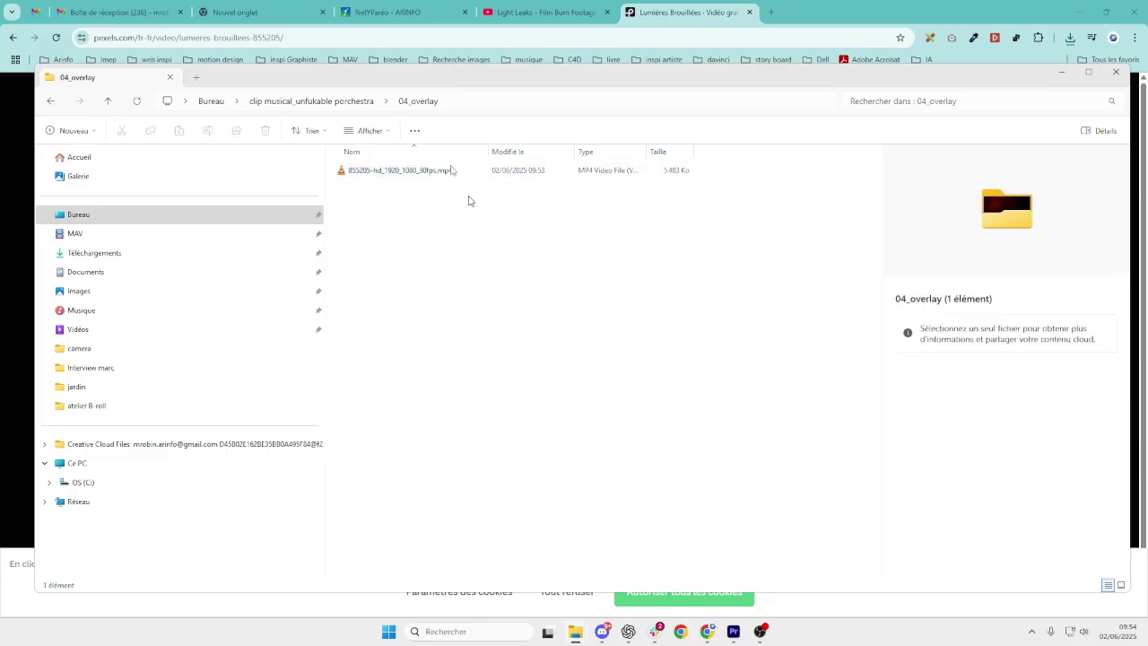
pyautogui.click(397, 170)
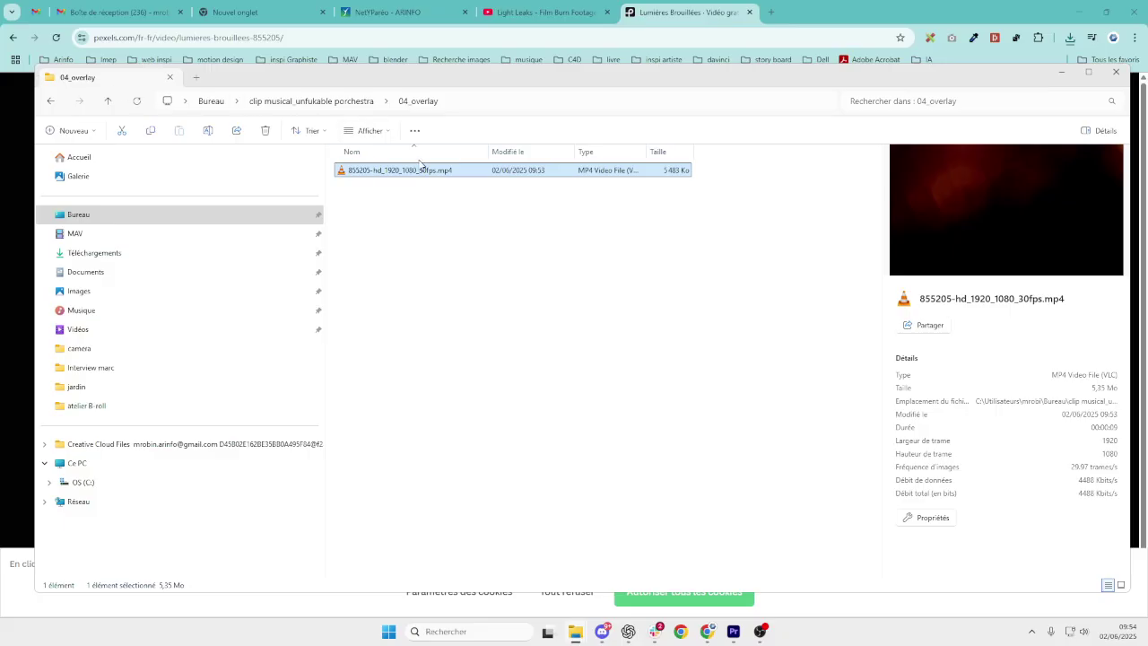
pyautogui.click(328, 101)
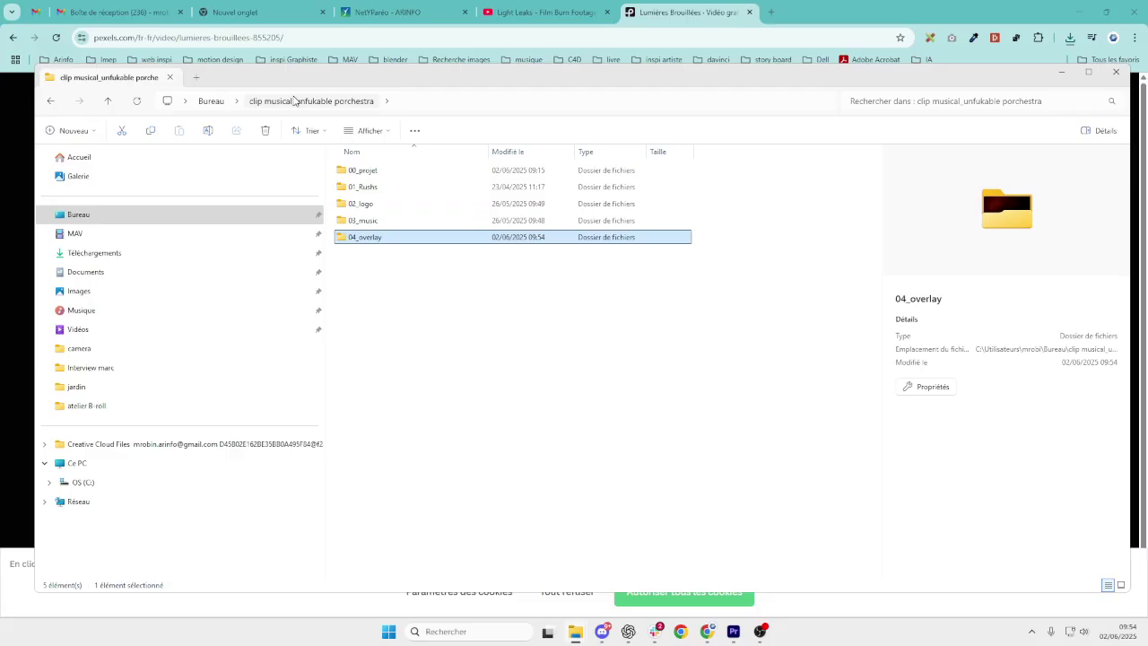
pyautogui.click(551, 341)
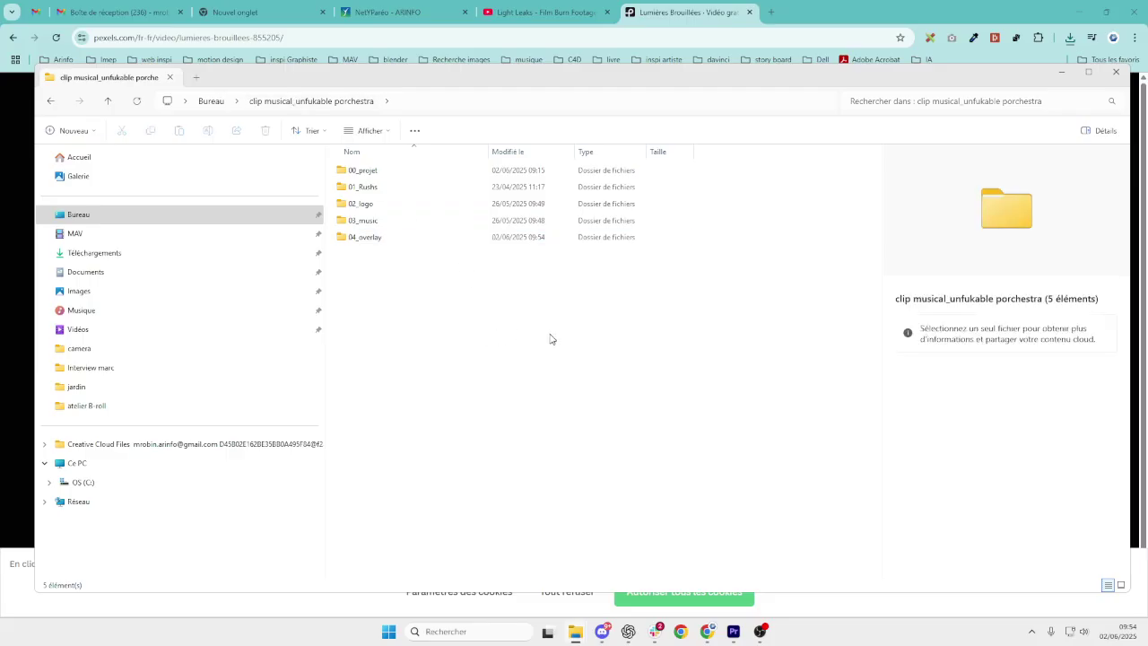
# - Switch to Premiere Pro and go up from the 01_cam 1 bin to the root of the projet-clip project
pyautogui.click(735, 631)
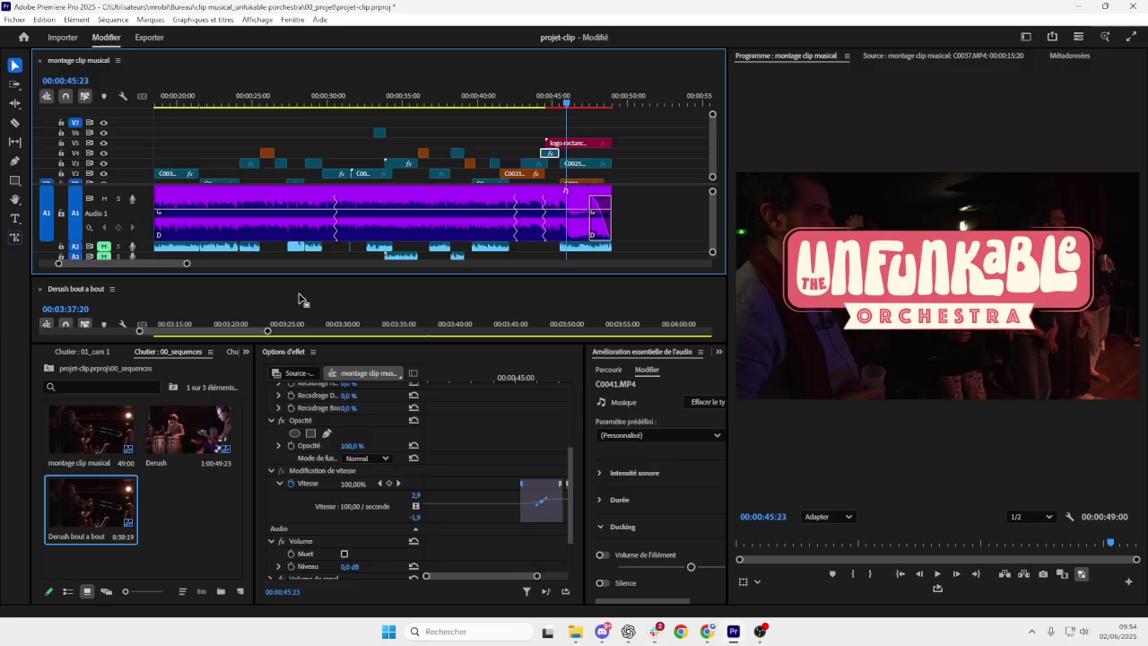
pyautogui.click(75, 352)
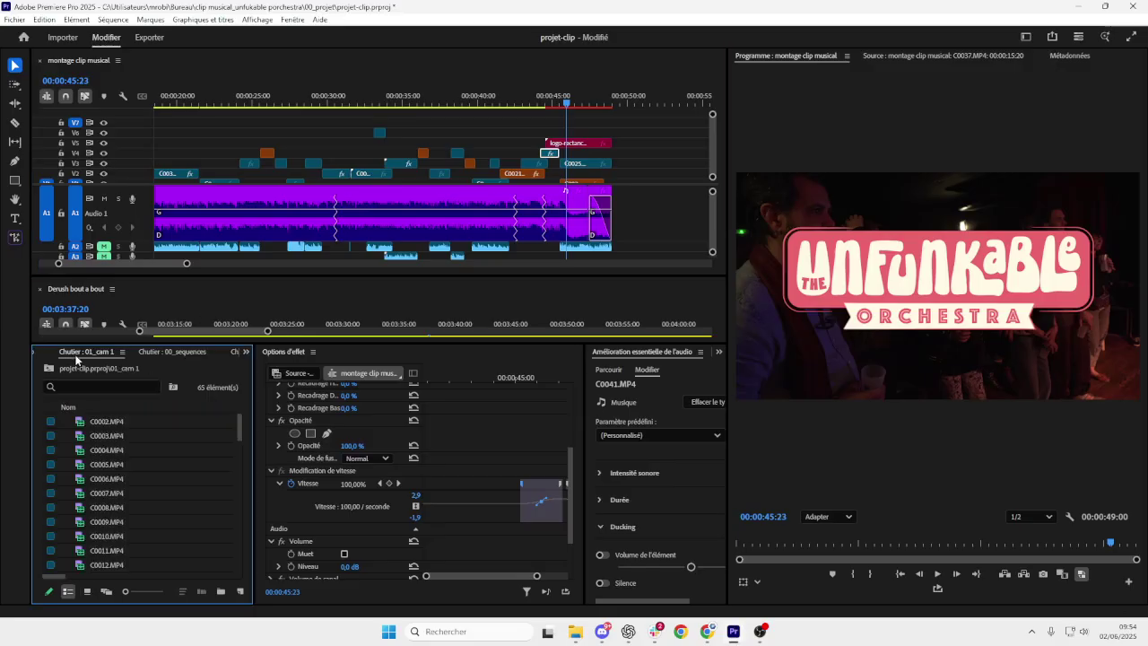
pyautogui.scroll(-6, 130, 485)
pyautogui.moveTo(239, 508); pyautogui.dragTo(239, 429)
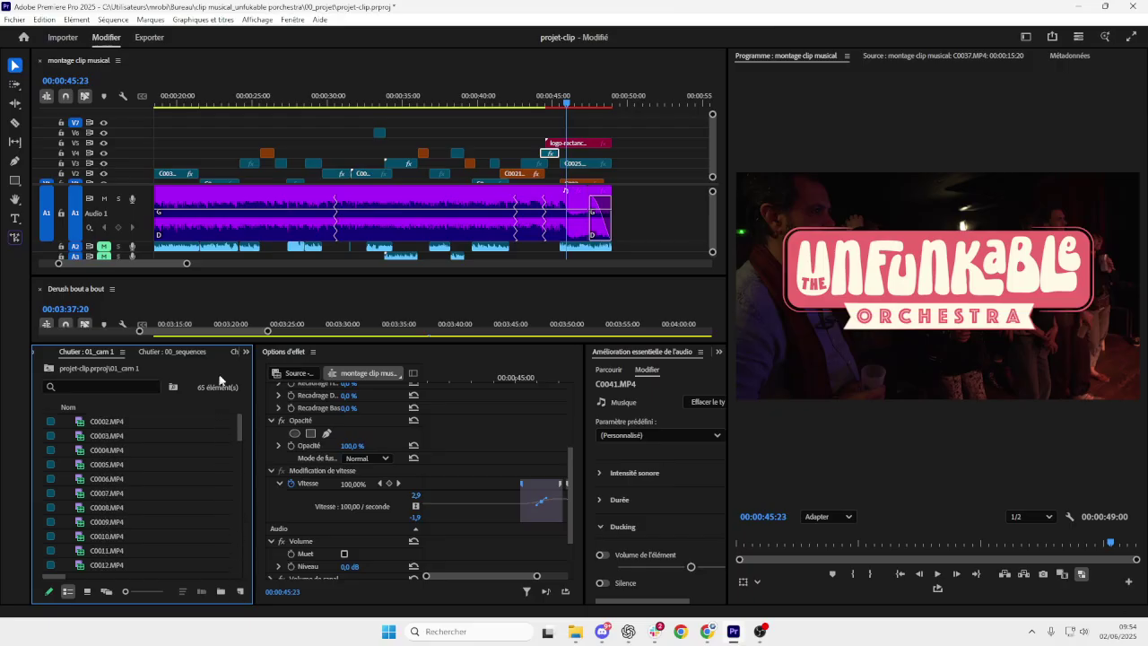
pyautogui.click(48, 369)
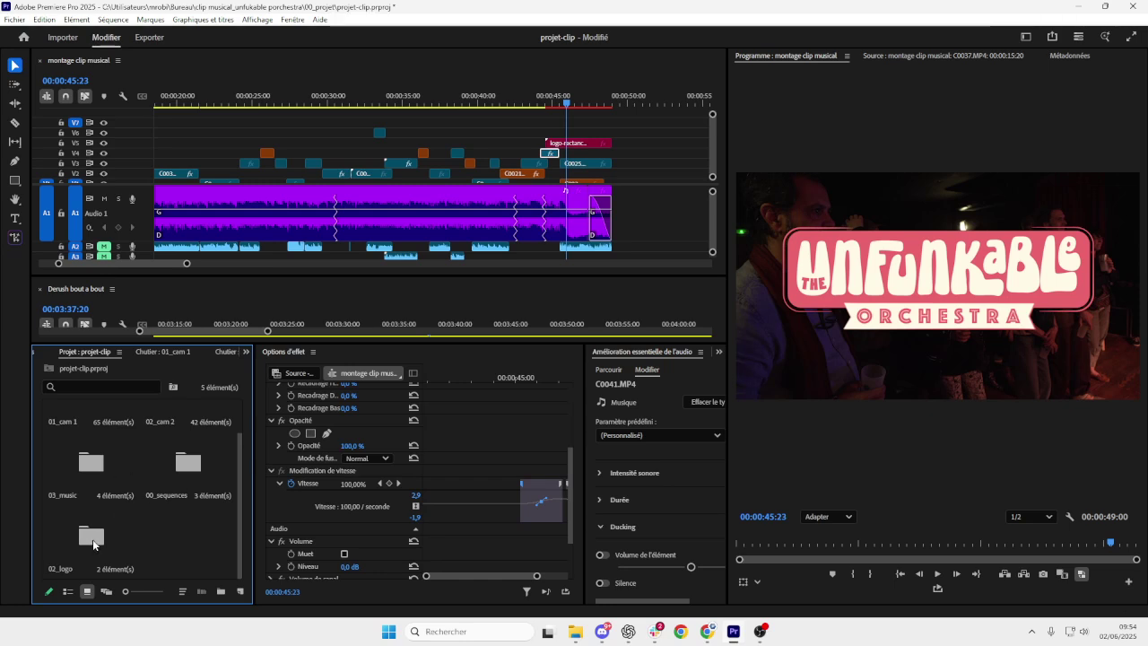
pyautogui.scroll(1, 92, 539)
pyautogui.scroll(-1, 179, 516)
# - Create a new bin named 04_overlay at the root of the project
pyautogui.rightClick(174, 537)
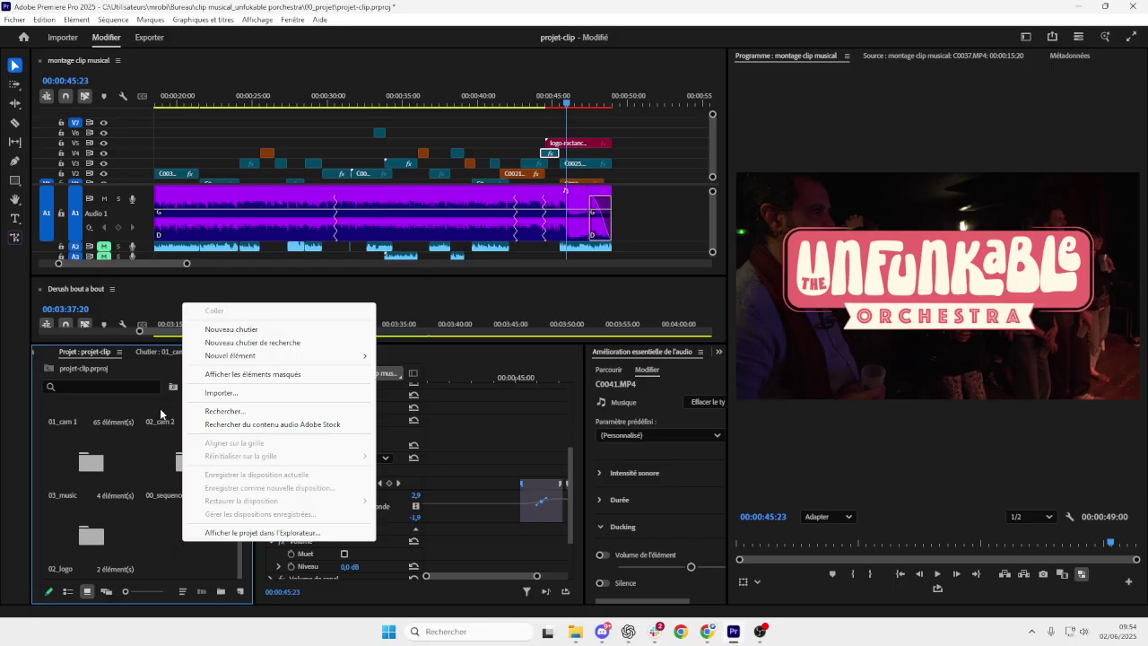
pyautogui.click(110, 501)
pyautogui.scroll(1, 110, 503)
pyautogui.scroll(-1, 164, 538)
pyautogui.rightClick(181, 544)
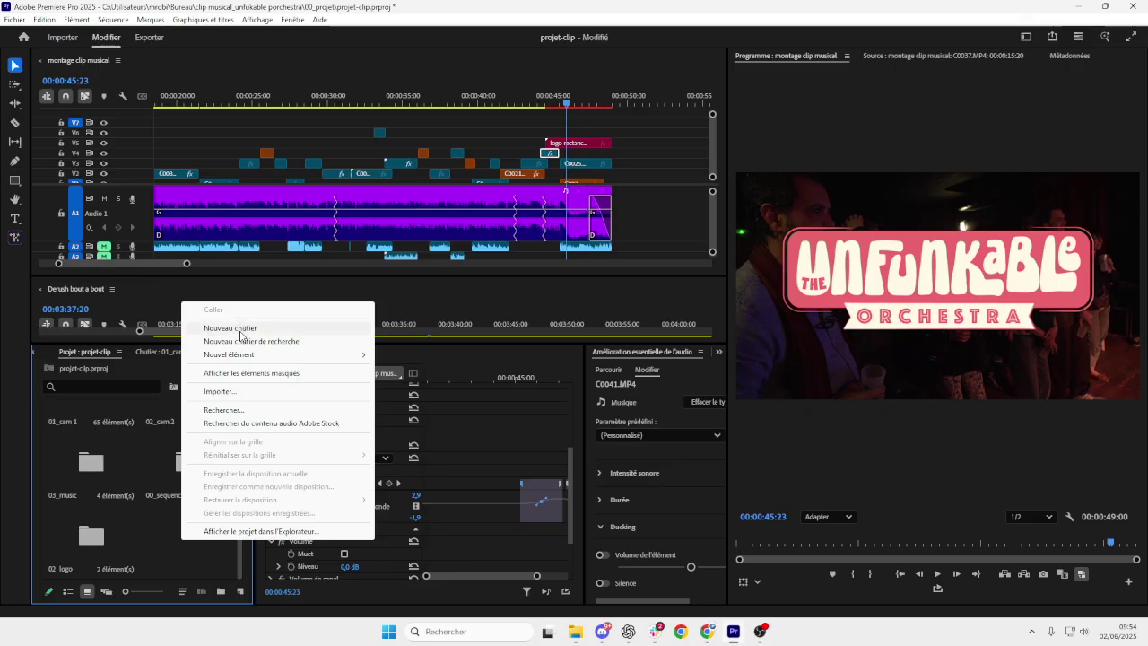
pyautogui.click(279, 330)
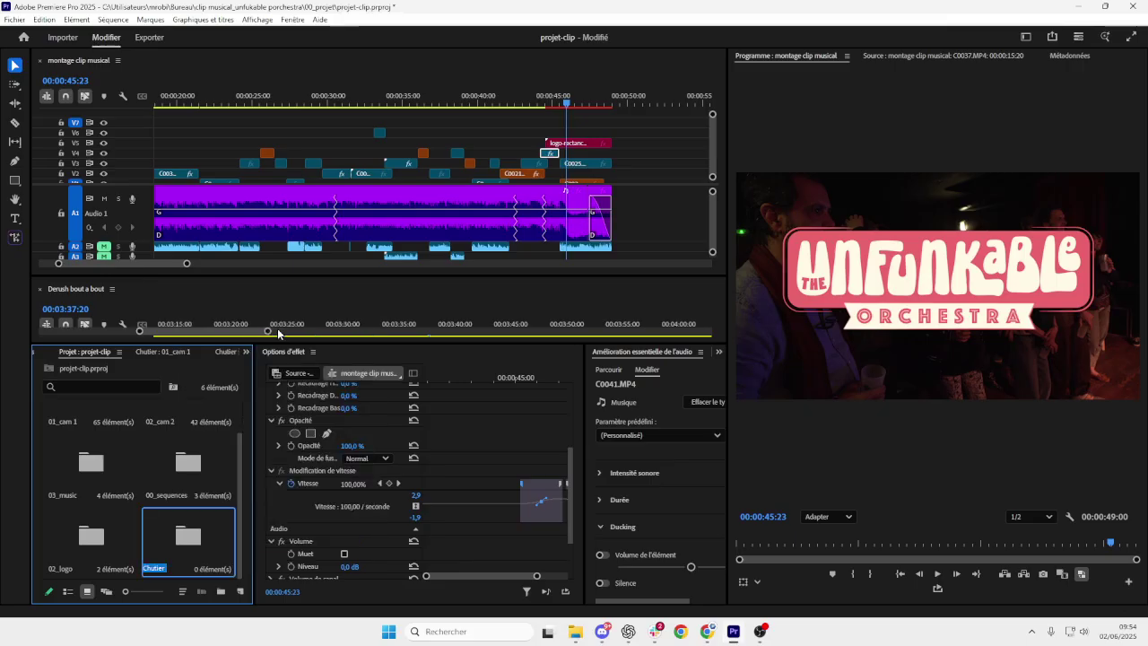
pyautogui.write('04_c')
pyautogui.press('Tab')
pyautogui.scroll(-1, 153, 542)
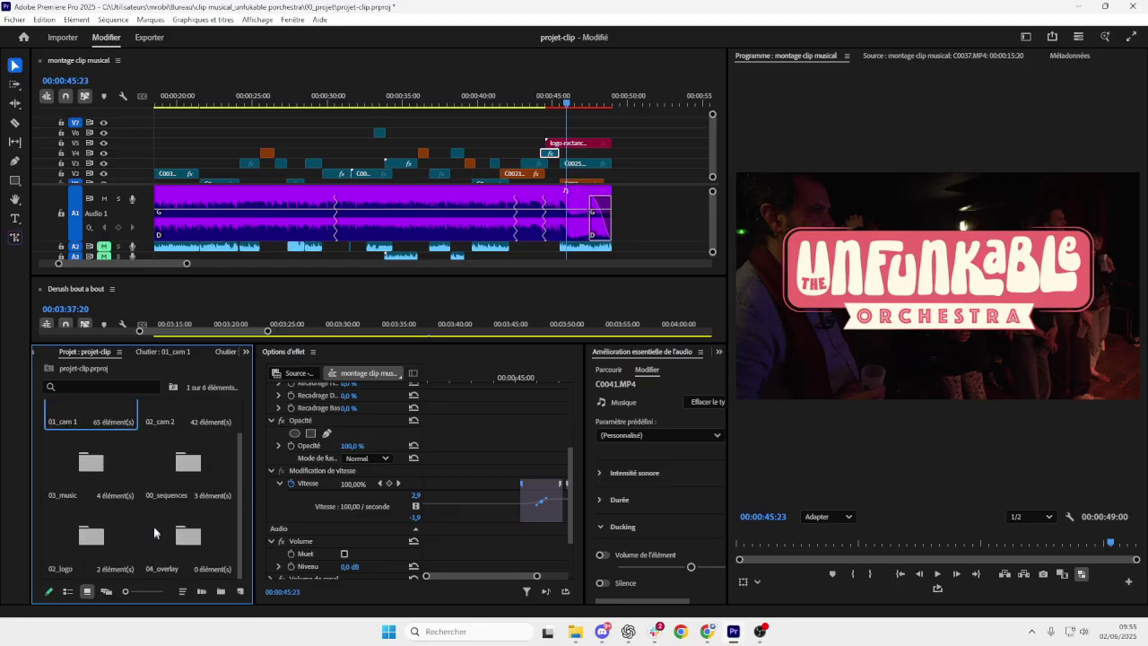
# - Import 855205-hd_1920_1080_30fps.mp4 from the 04_overlay folder on disk into the 04_overlay bin
pyautogui.doubleClick(204, 565)
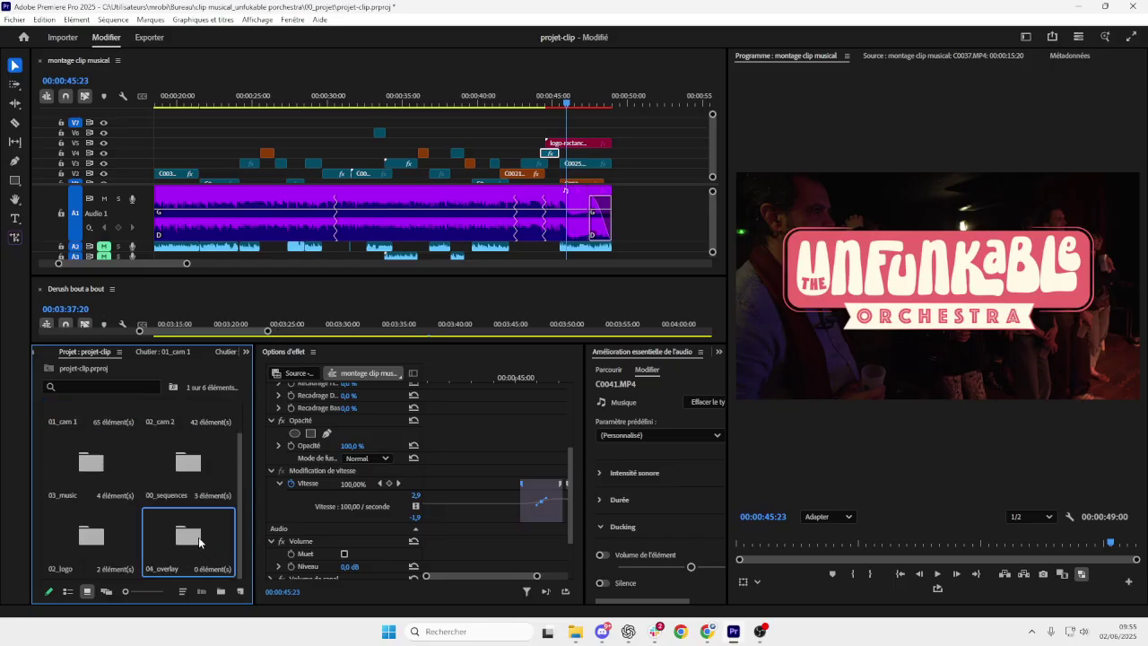
pyautogui.click(576, 633)
pyautogui.click(652, 570)
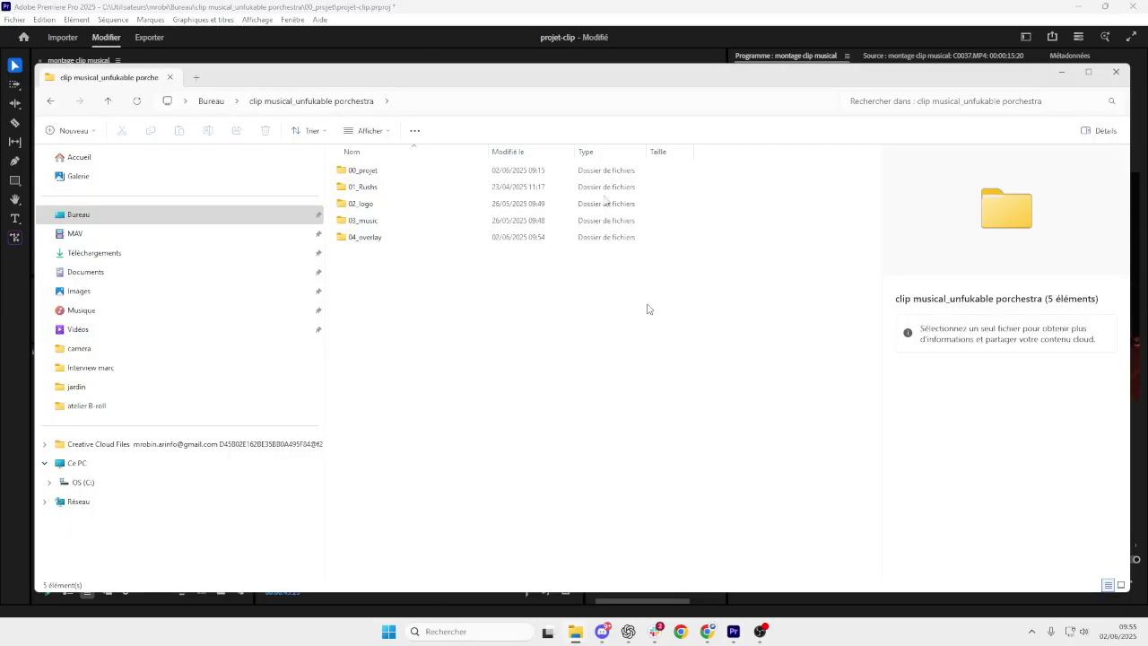
pyautogui.press('super+Right')
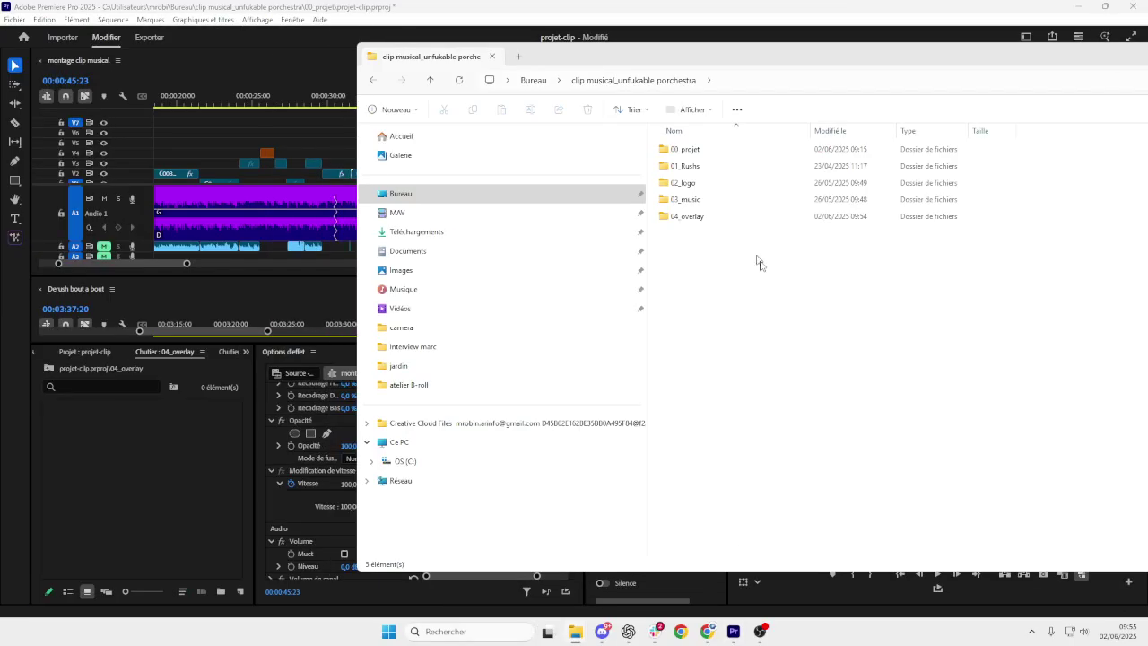
pyautogui.doubleClick(691, 220)
pyautogui.moveTo(688, 166); pyautogui.dragTo(114, 467)
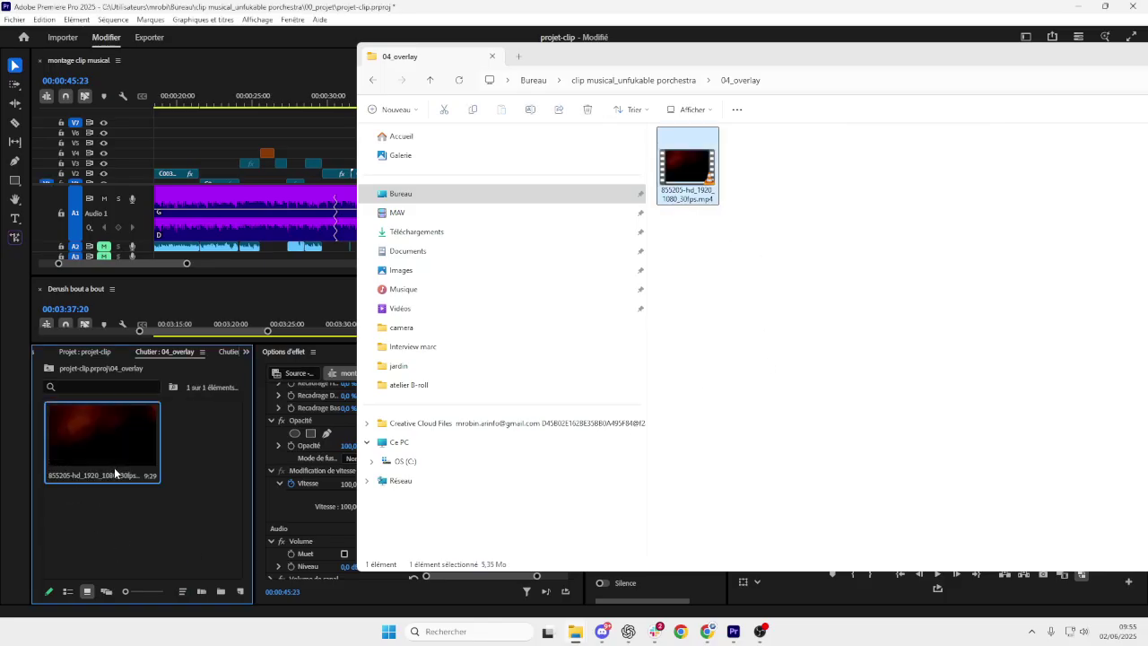
pyautogui.click(114, 467)
pyautogui.scroll(1, 503, 151)
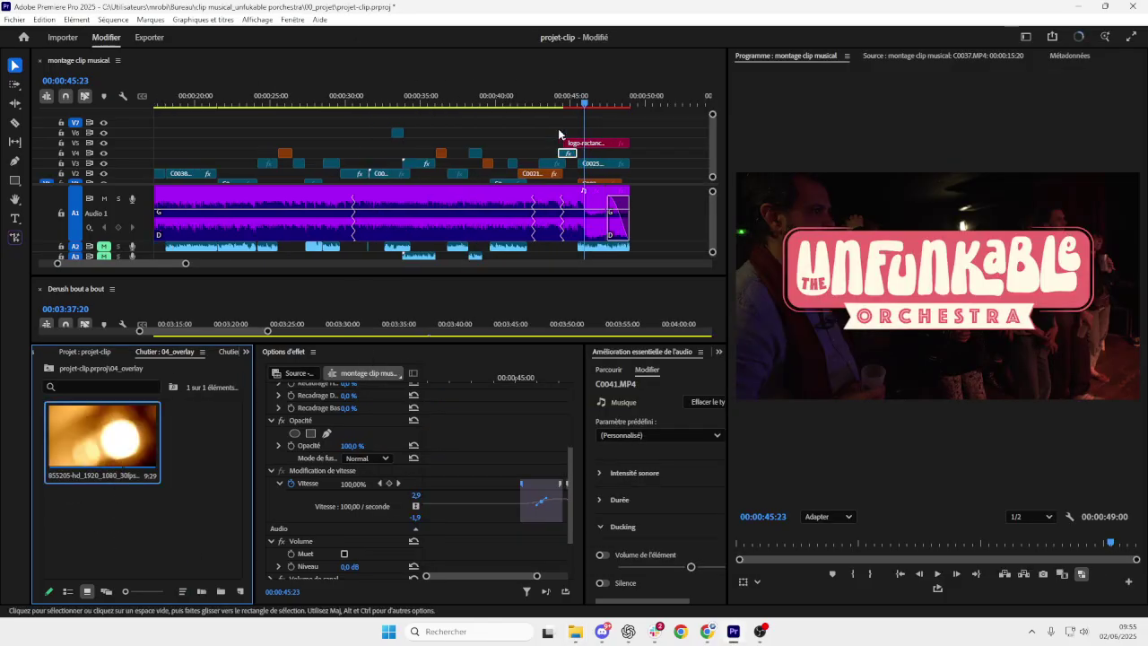
# - Place the bokeh clip on track V7 of the montage from about 21 seconds and trim its end to about 24 seconds
pyautogui.moveTo(90, 433); pyautogui.dragTo(224, 125)
pyautogui.click(244, 135)
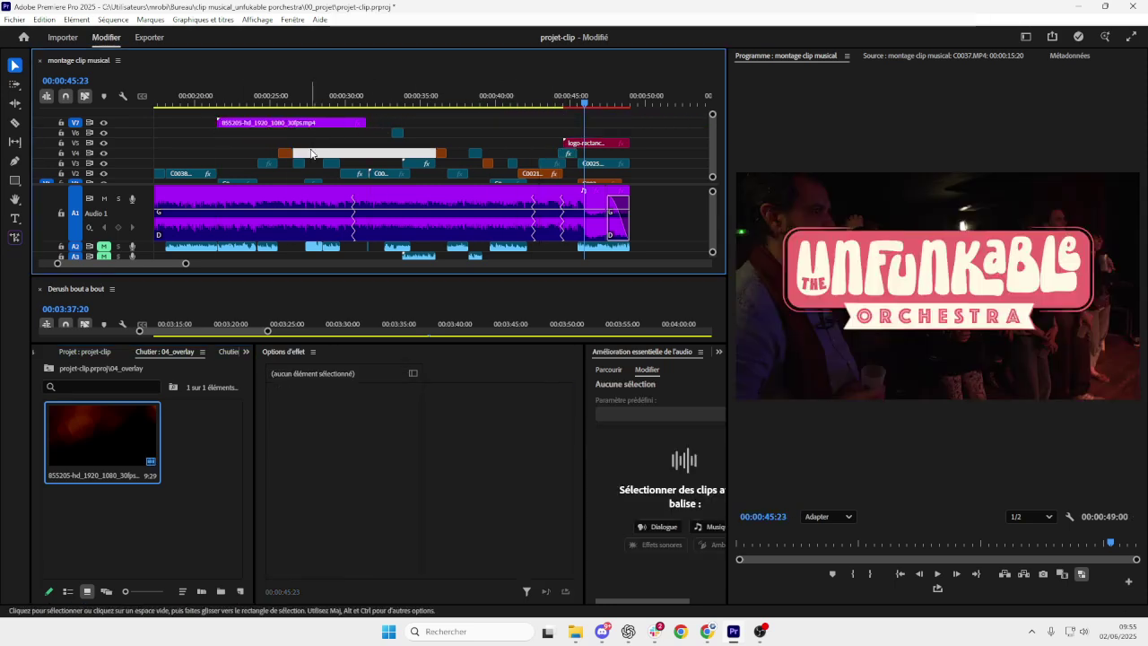
pyautogui.press('-')
pyautogui.press('-')
pyautogui.press('-')
pyautogui.press('-')
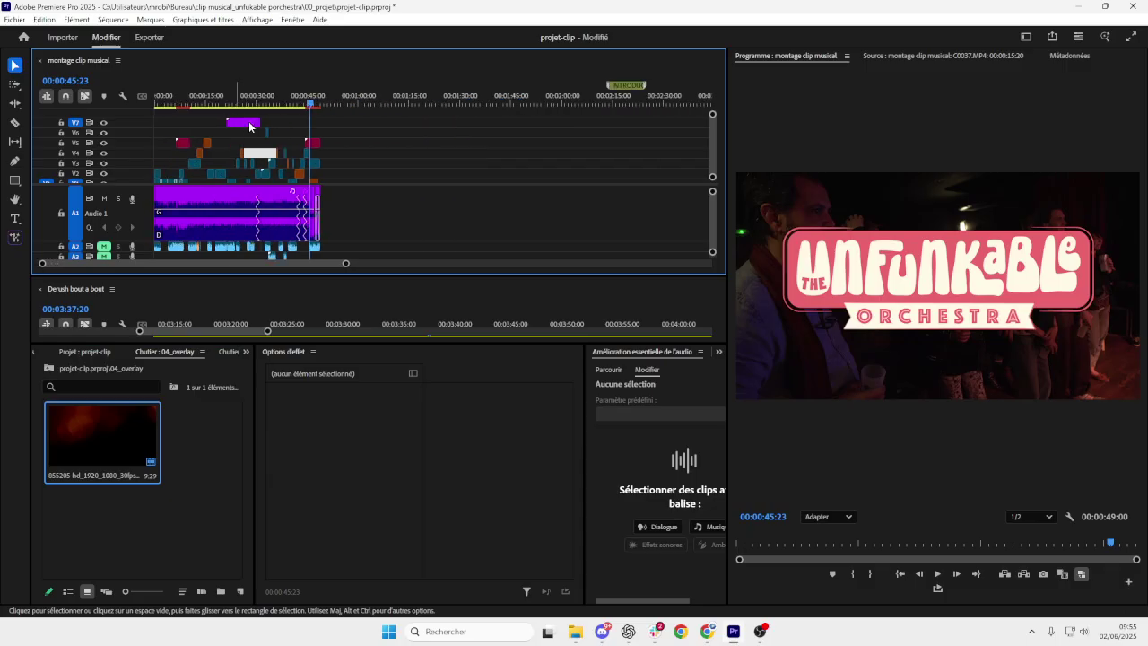
pyautogui.press('=')
pyautogui.press('=')
pyautogui.press('=')
pyautogui.press('=')
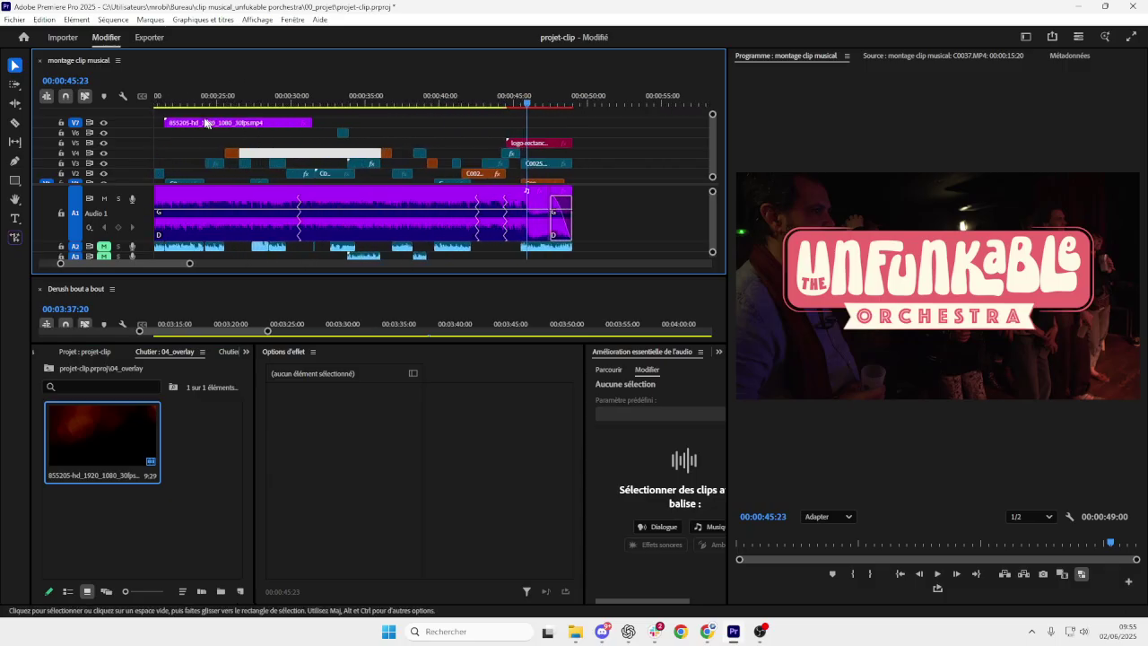
pyautogui.click(250, 125)
pyautogui.moveTo(167, 124)
pyautogui.mouseDown()
pyautogui.moveTo(200, 130)
pyautogui.moveTo(178, 129)
pyautogui.mouseUp()
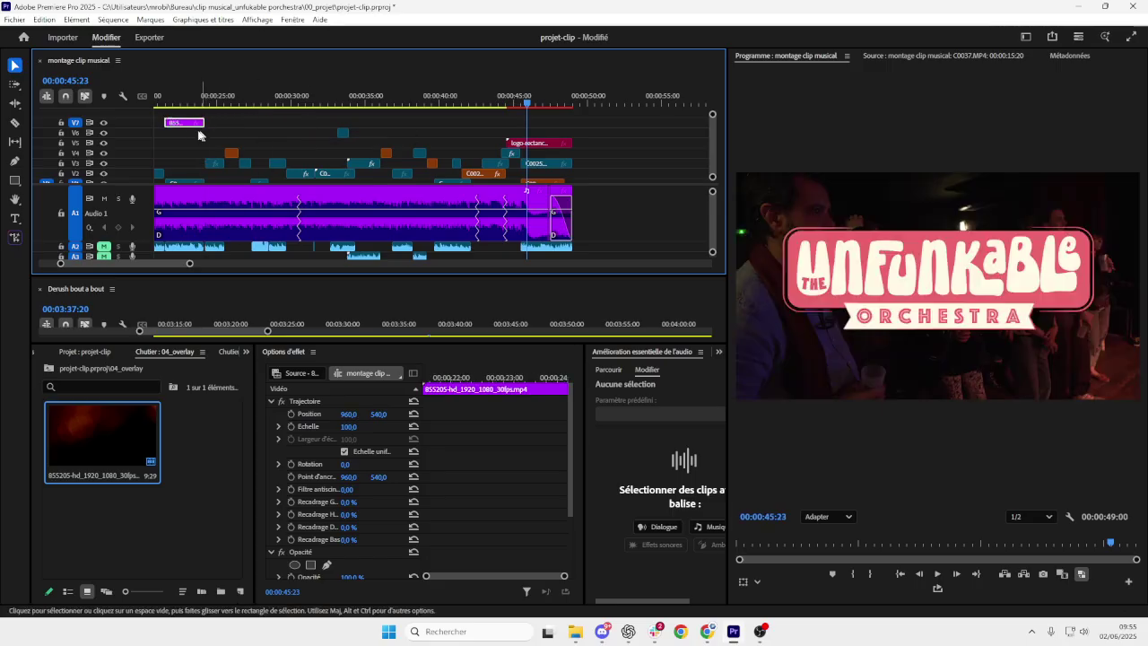
# - Move the bokeh clip on track V7 earlier so it starts together with C0038.MP4 at 00:00:18:01
pyautogui.scroll(3, 179, 129)
pyautogui.hscroll(-4, 183, 136)
pyautogui.moveTo(257, 101); pyautogui.dragTo(373, 101)
pyautogui.scroll(-2, 331, 142)
pyautogui.scroll(-3, 331, 142)
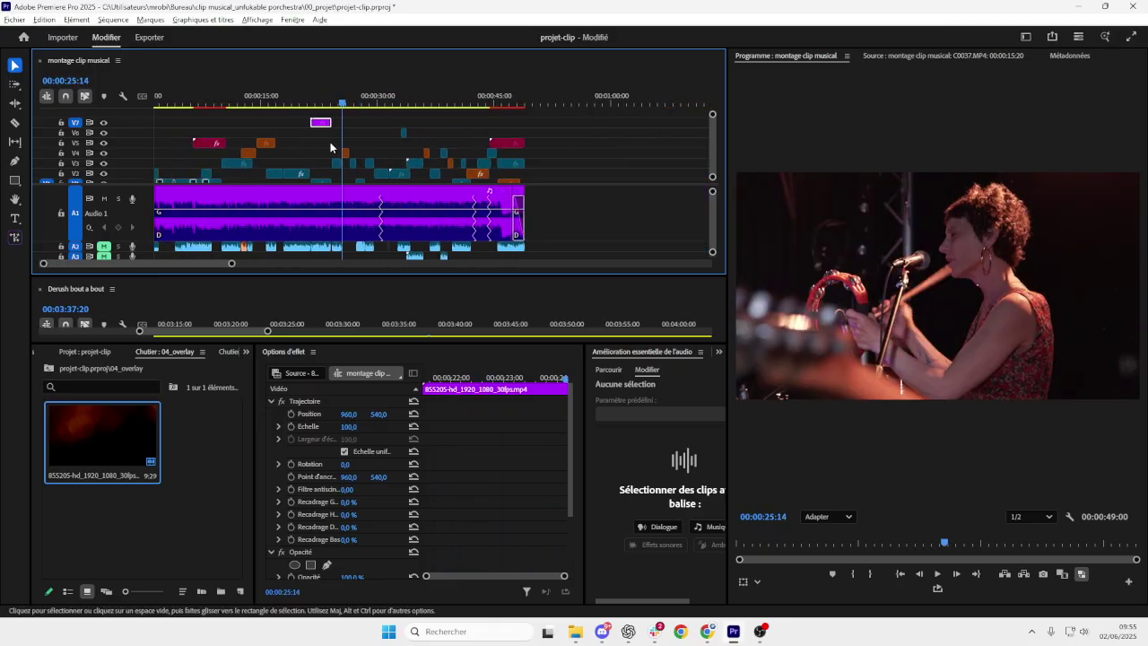
pyautogui.moveTo(229, 98); pyautogui.dragTo(167, 104)
pyautogui.press('space')
pyautogui.press('space')
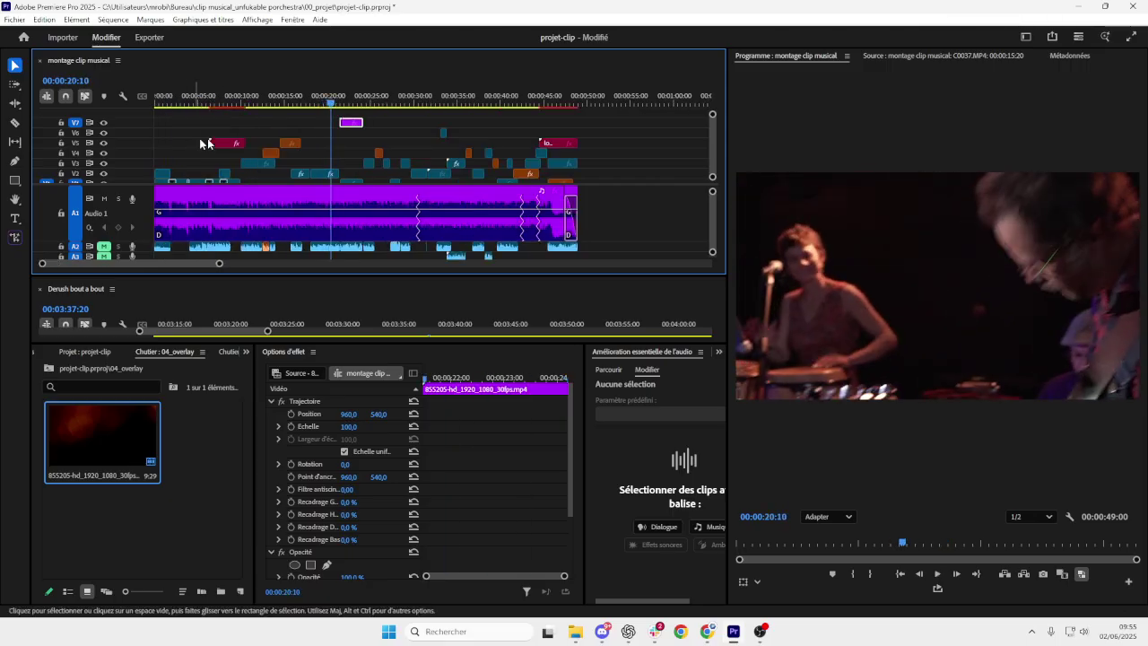
pyautogui.moveTo(351, 125); pyautogui.dragTo(312, 127)
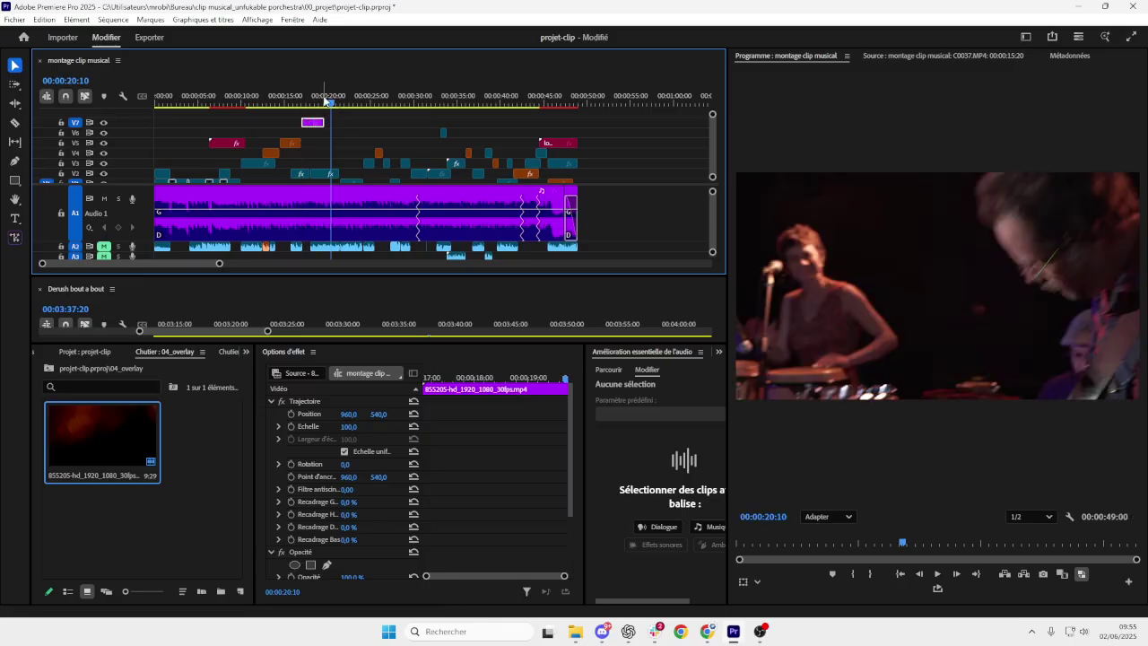
pyautogui.scroll(3, 301, 157)
pyautogui.press('Up')
pyautogui.moveTo(354, 123); pyautogui.dragTo(361, 124)
# - Preview the bokeh overlay and extend its end to 00:00:21:11, matching the end of C0038.MP4
pyautogui.press('space')
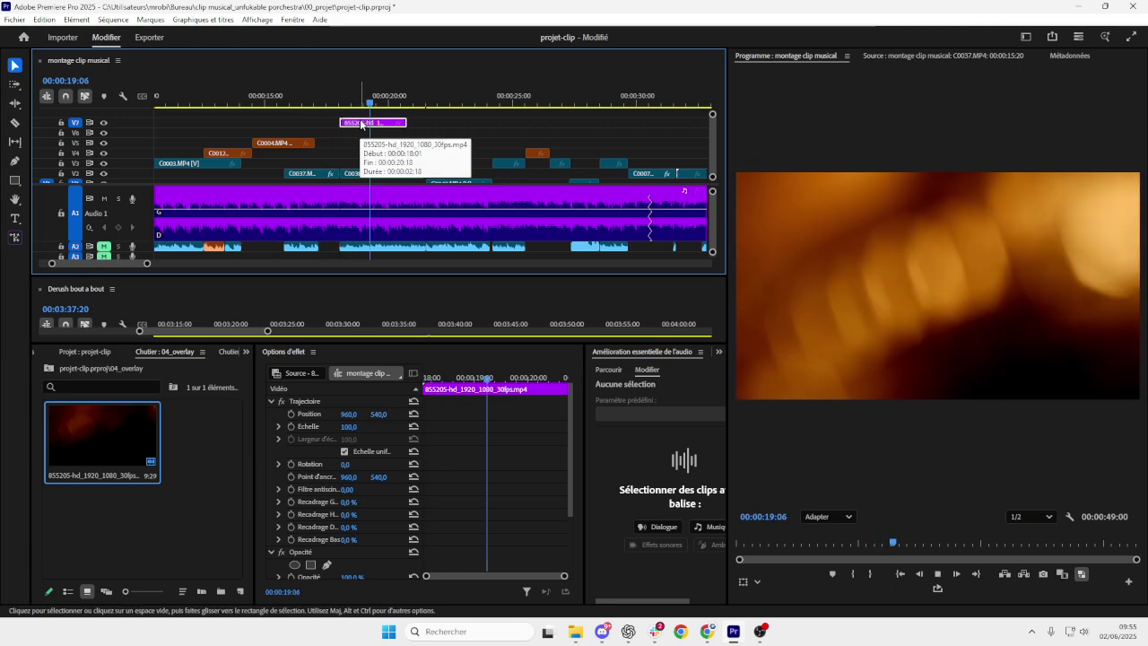
pyautogui.press('space')
pyautogui.moveTo(370, 101); pyautogui.dragTo(270, 118)
pyautogui.press('space')
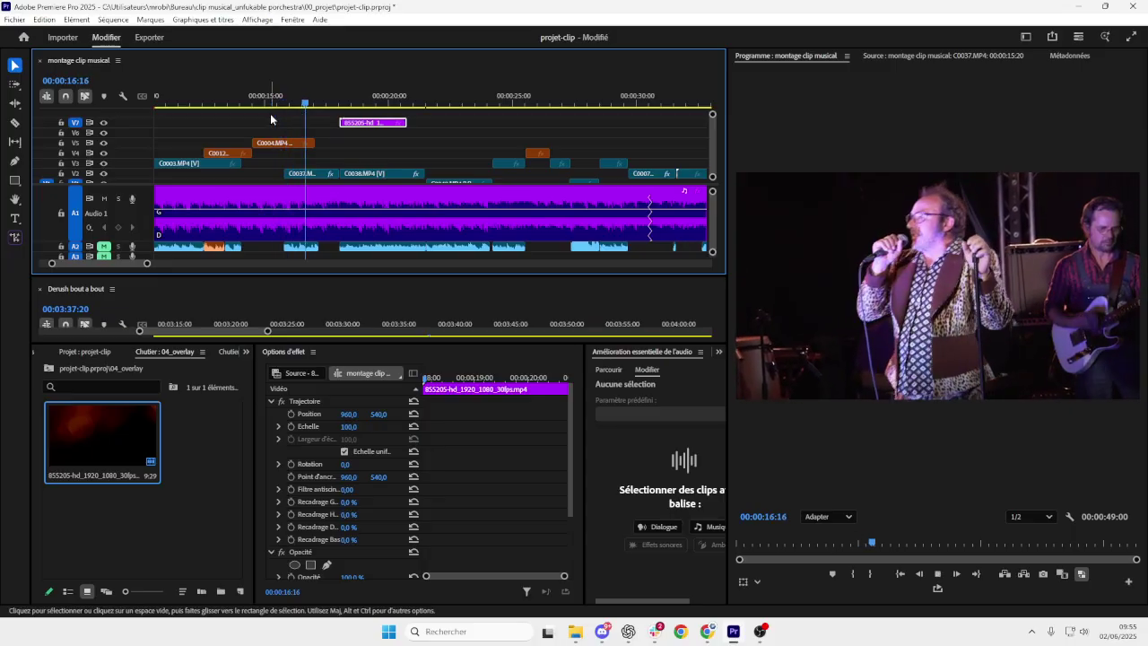
pyautogui.moveTo(368, 122); pyautogui.dragTo(423, 122)
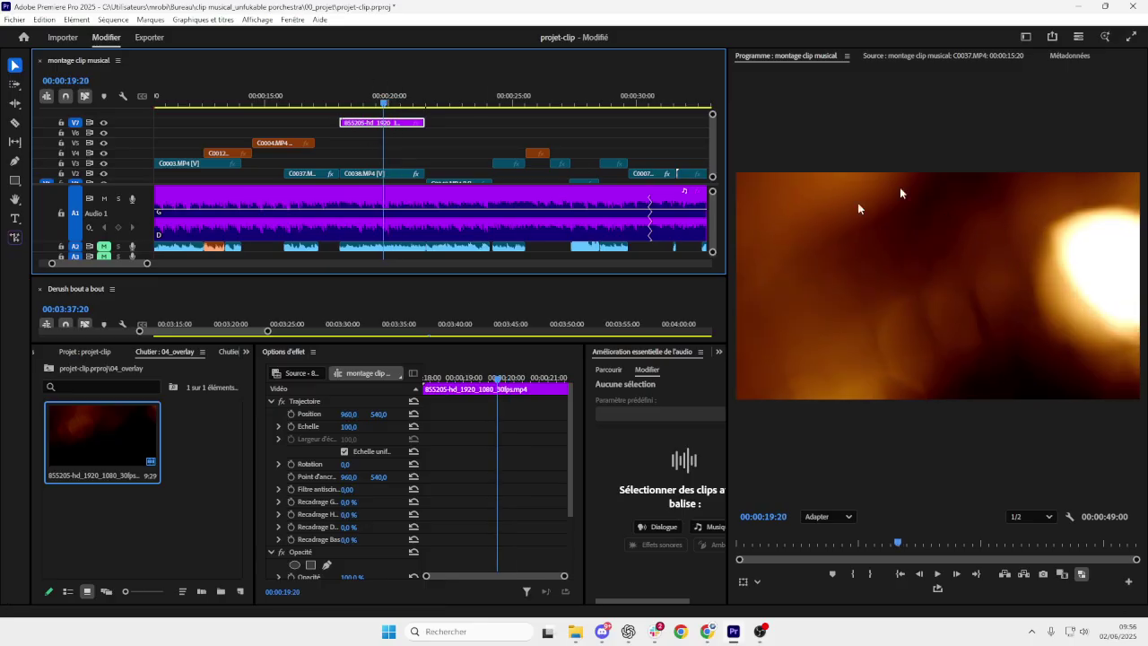
# - Set the blend mode of the bokeh clip above C0038.MP4 to Couleur
pyautogui.click(371, 174)
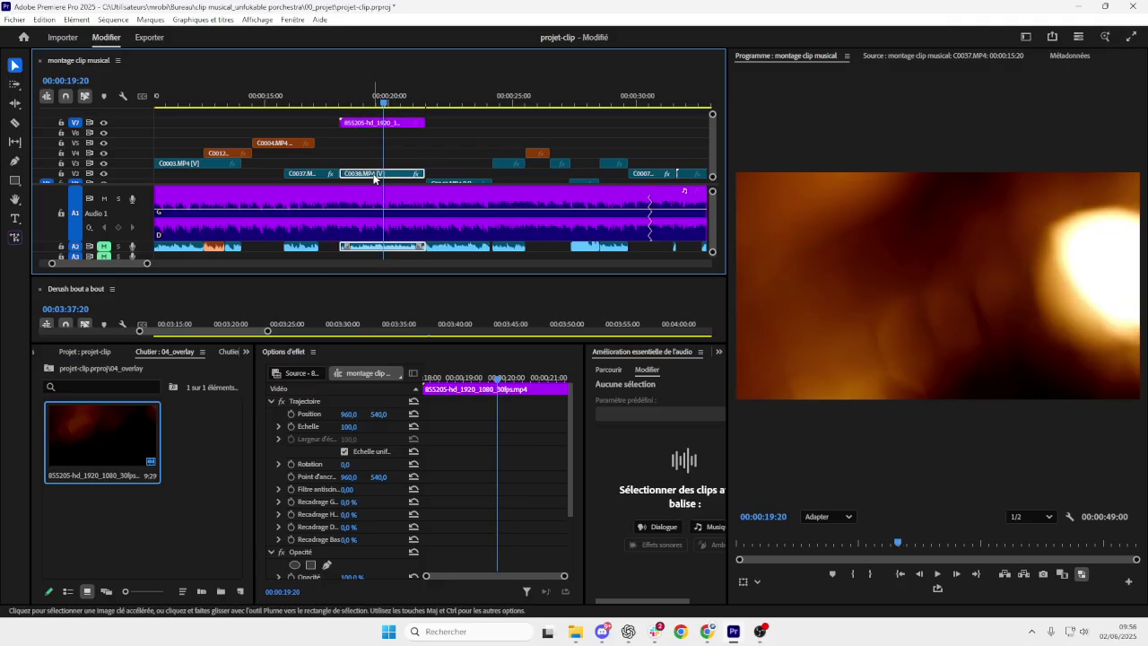
pyautogui.click(381, 122)
pyautogui.click(371, 173)
pyautogui.click(376, 180)
pyautogui.click(369, 171)
pyautogui.click(369, 122)
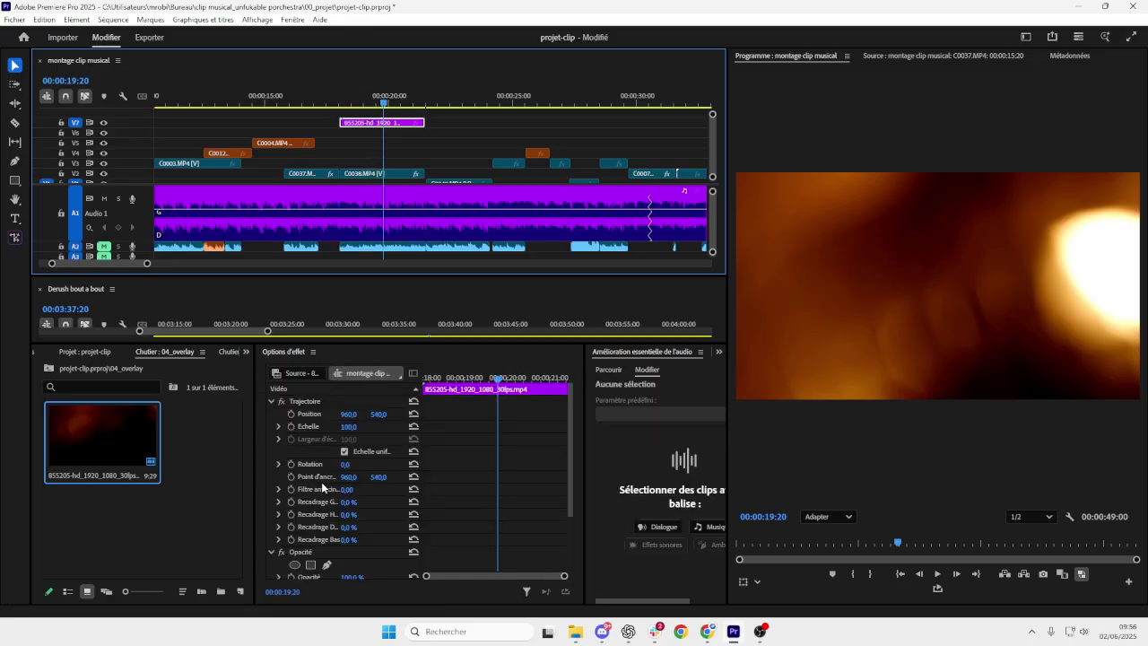
pyautogui.scroll(-2, 314, 438)
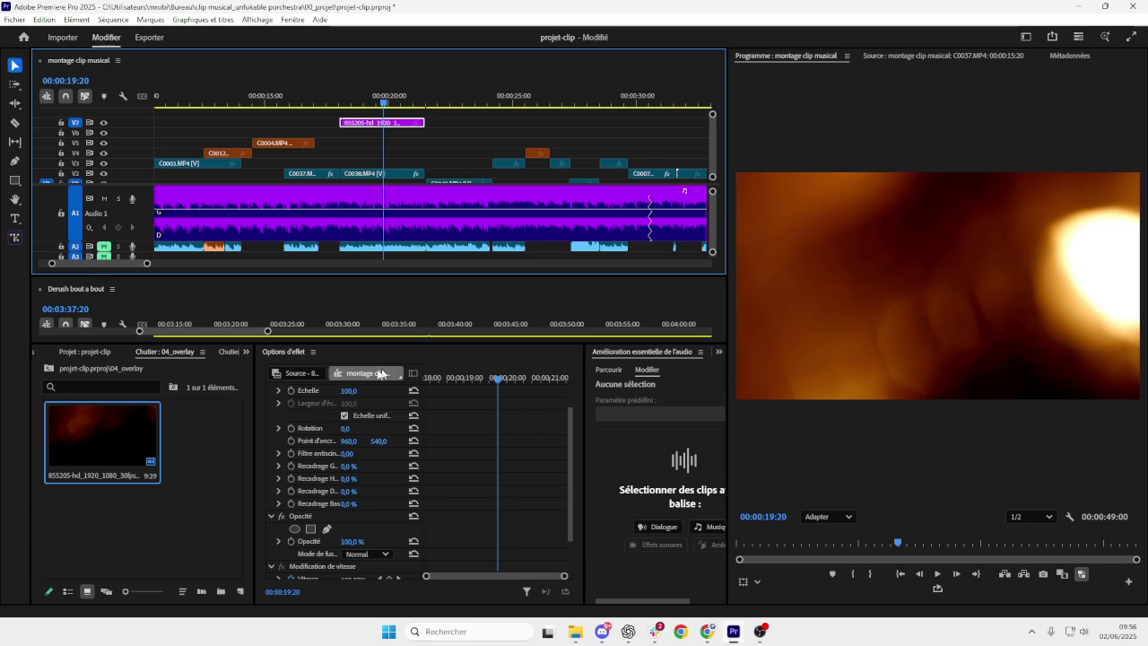
pyautogui.scroll(-2, 327, 464)
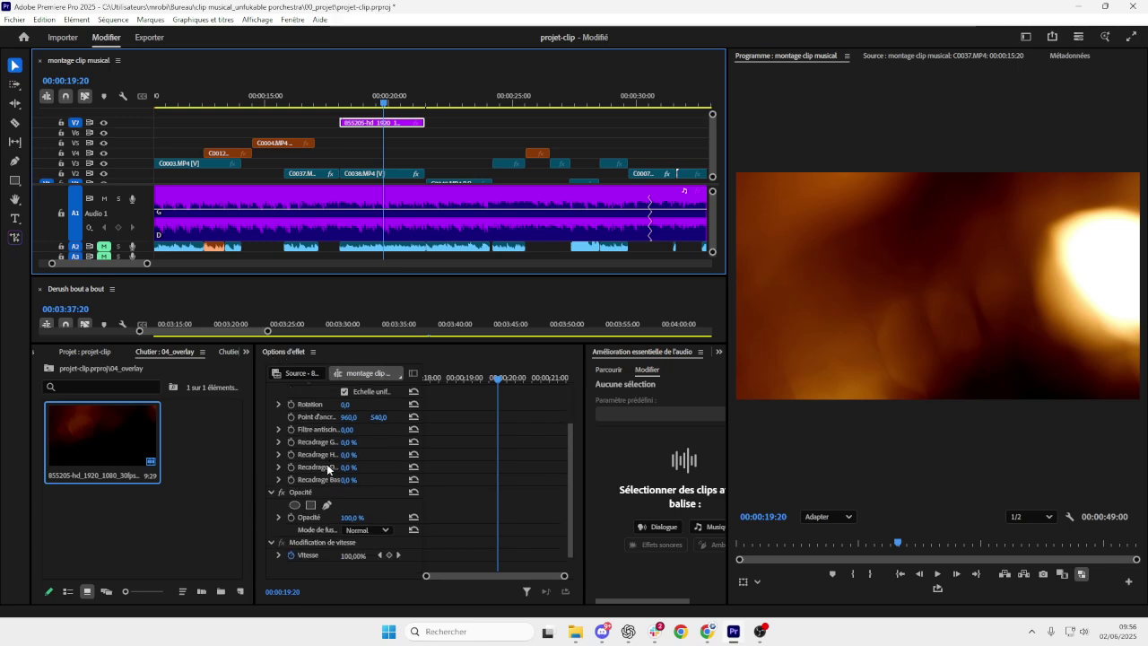
pyautogui.click(330, 533)
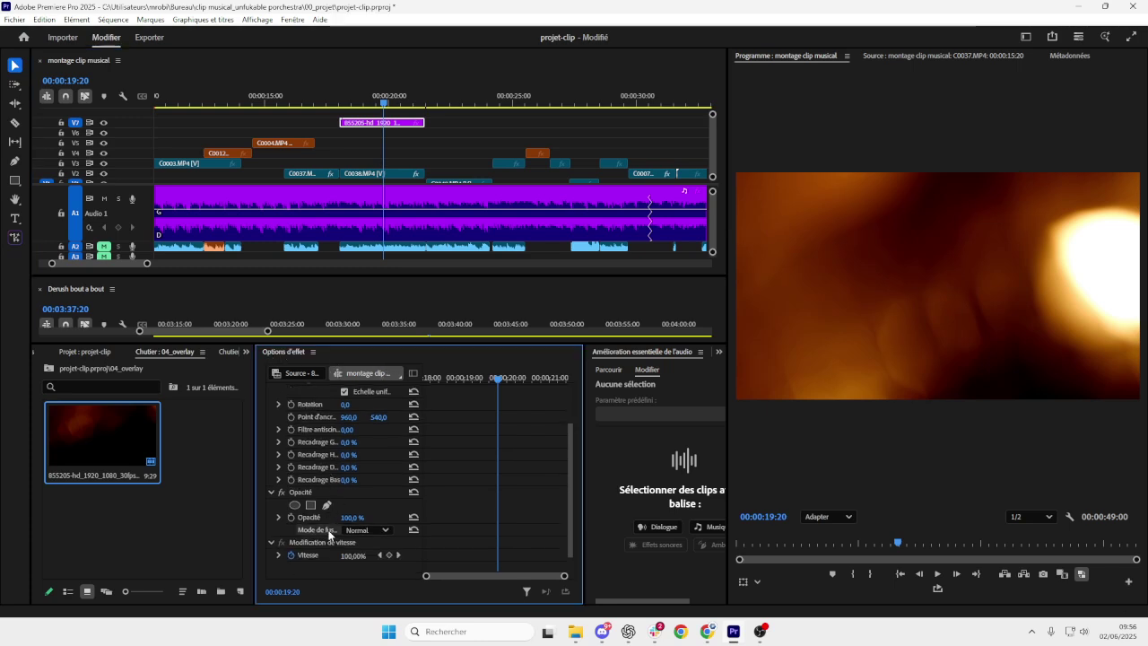
pyautogui.click(380, 533)
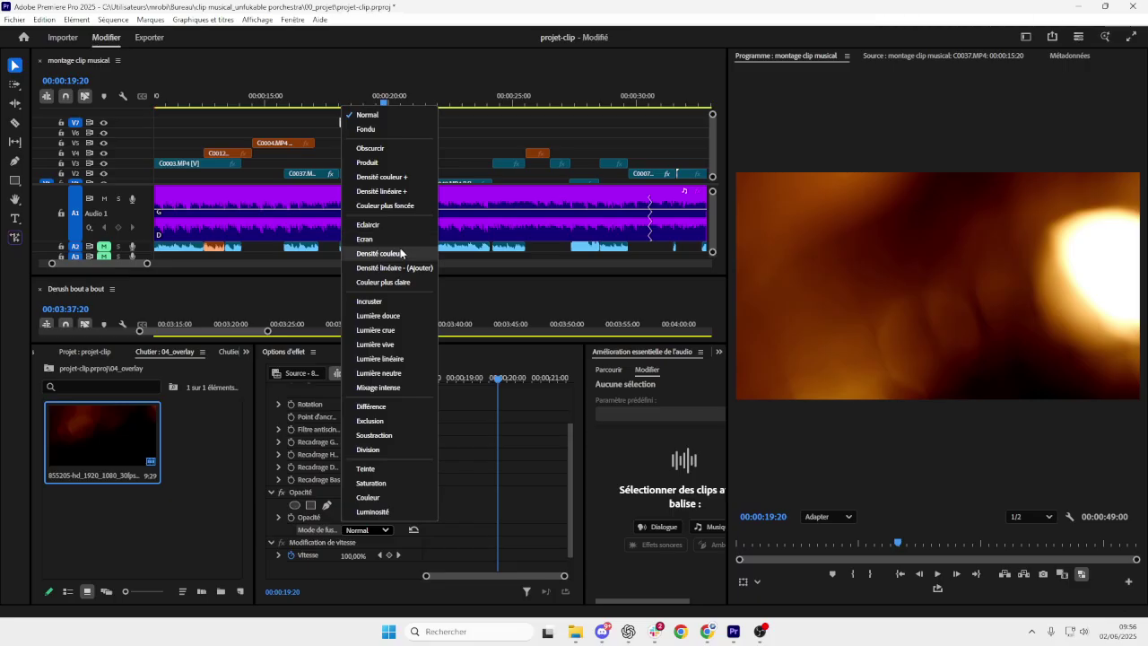
pyautogui.click(379, 499)
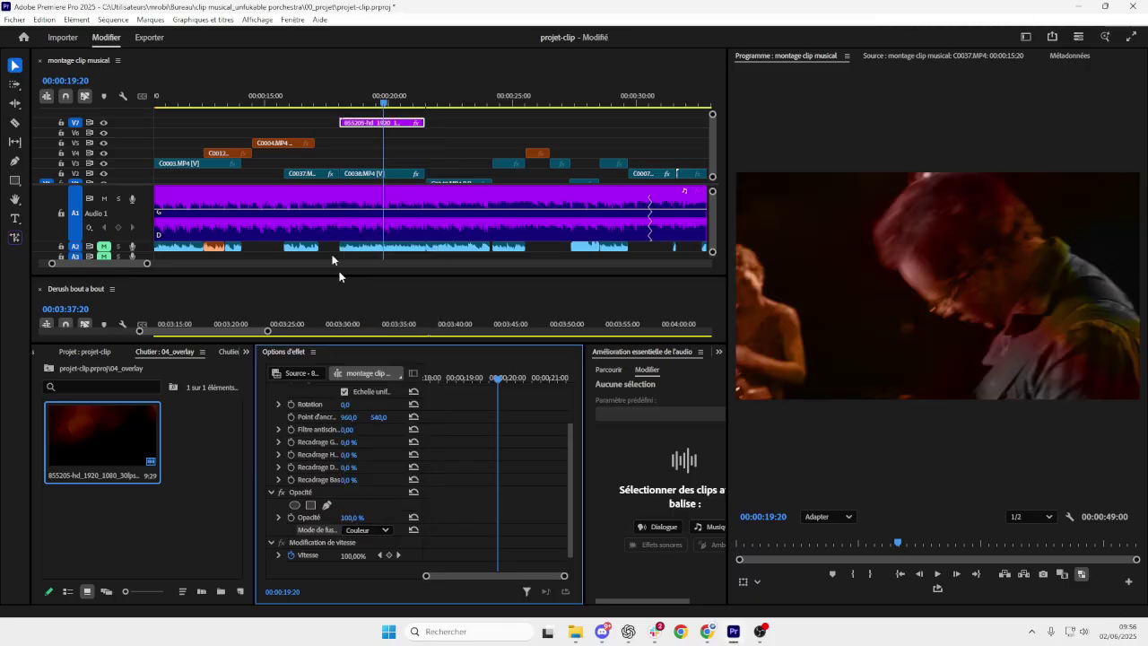
# - Preview the Couleur blend of the bokeh clip over C0038.MP4 at several moments
pyautogui.click(383, 107)
pyautogui.press('space')
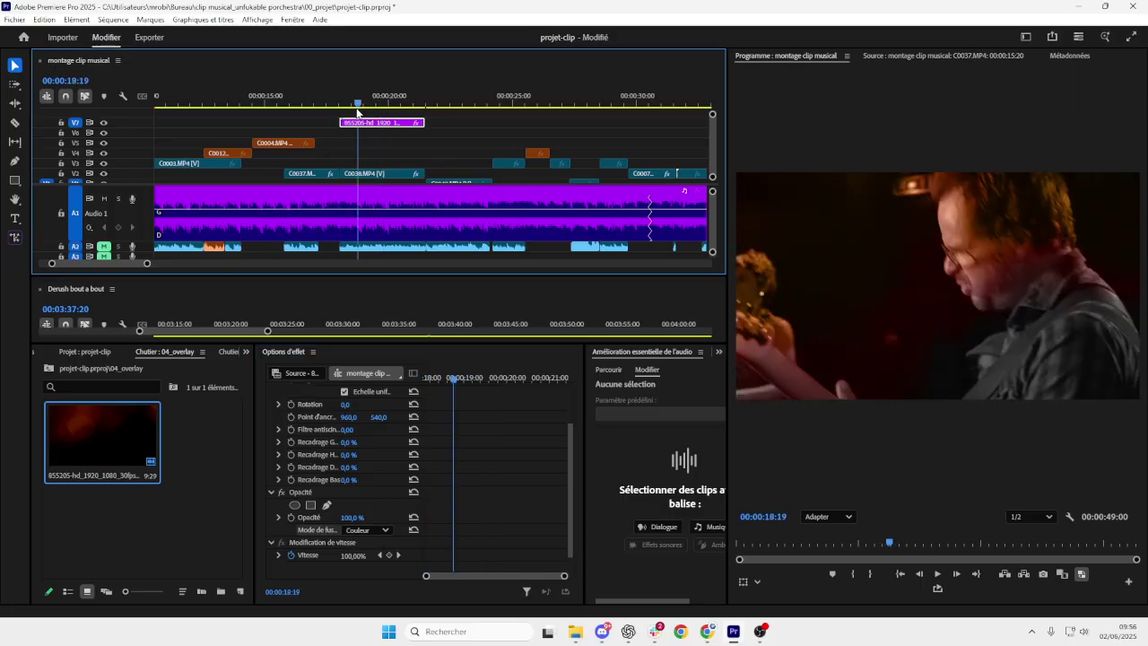
pyautogui.click(383, 109)
pyautogui.moveTo(383, 109)
pyautogui.mouseDown()
pyautogui.moveTo(341, 108)
pyautogui.moveTo(385, 108)
pyautogui.mouseUp()
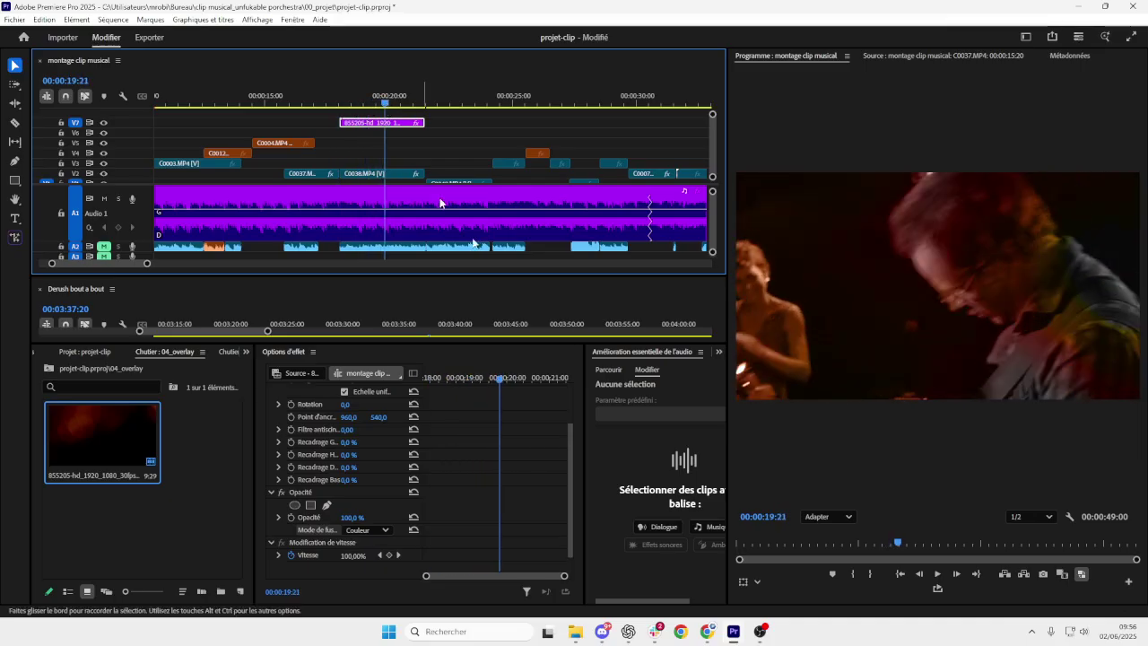
# - Try the Mixage intense blend mode on the bokeh clip and check how it looks over the footage
pyautogui.click(362, 530)
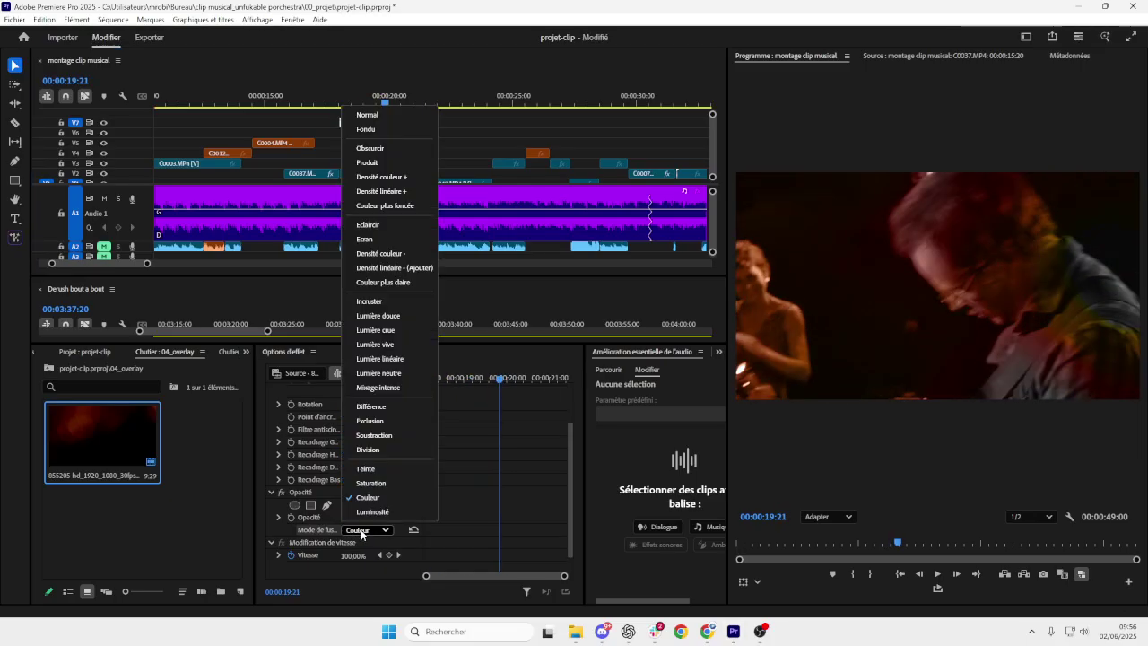
pyautogui.click(393, 388)
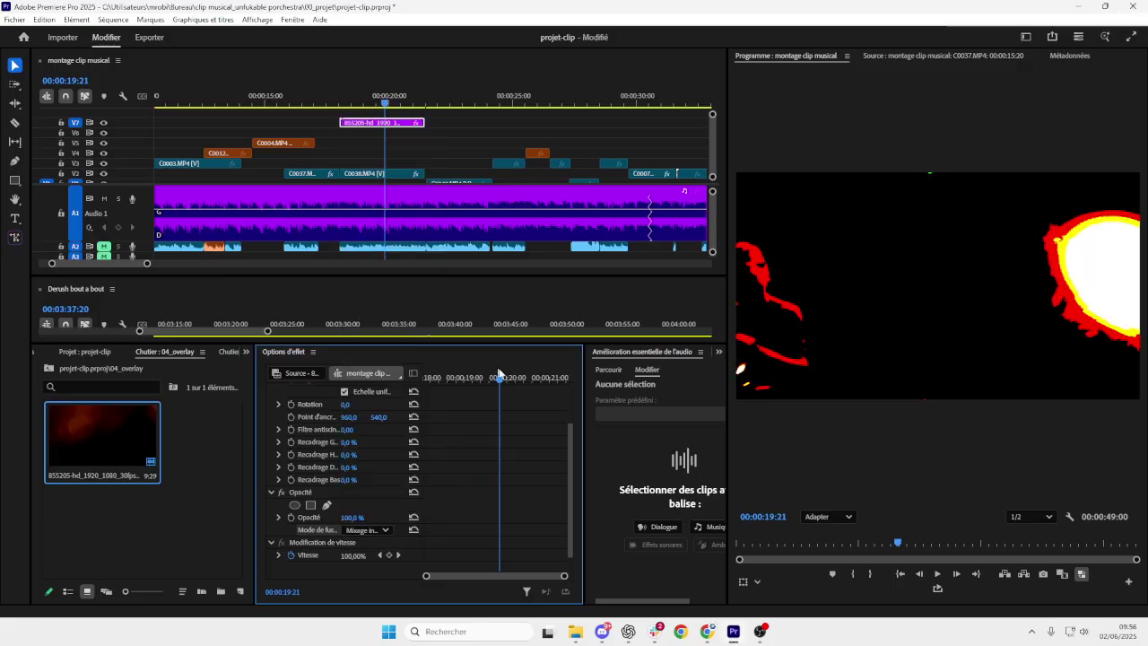
pyautogui.moveTo(502, 373); pyautogui.dragTo(451, 391)
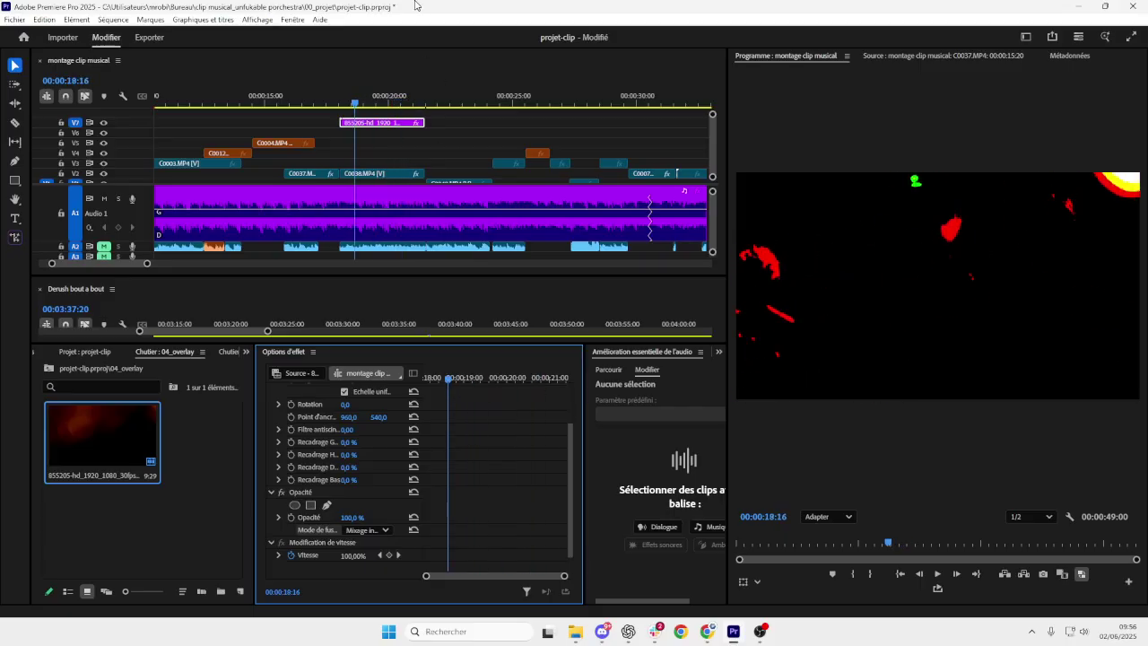
# - Set the bokeh clip's blend mode to Lumière neutre and preview it over C0038.MP4
pyautogui.click(366, 530)
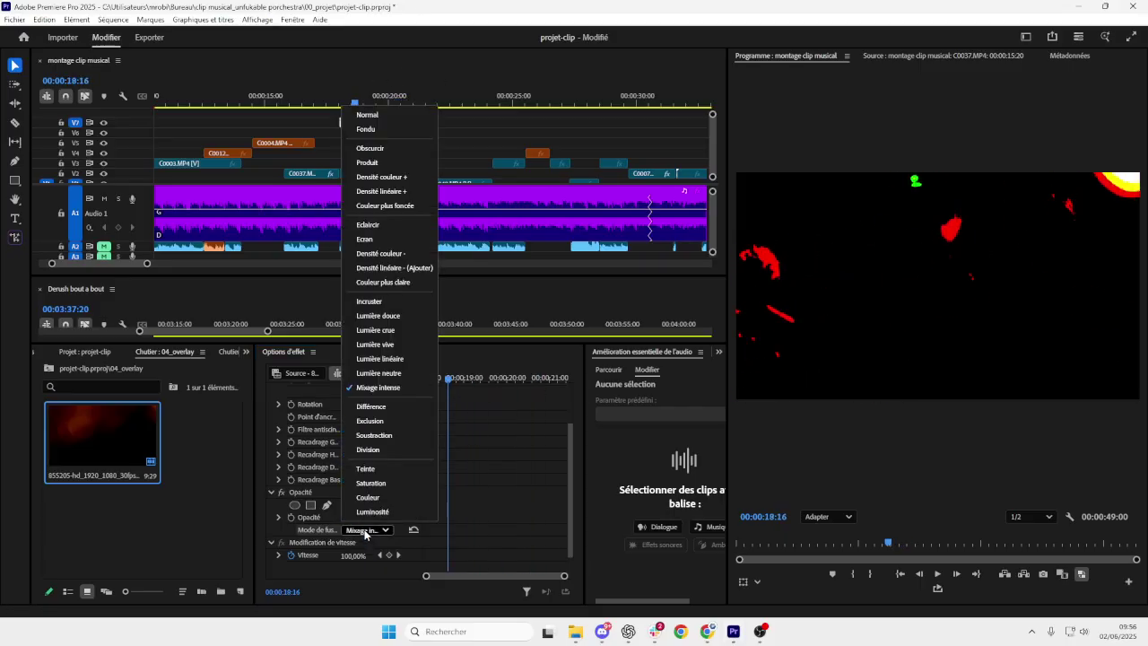
pyautogui.click(412, 378)
pyautogui.moveTo(456, 375)
pyautogui.mouseDown()
pyautogui.moveTo(422, 377)
pyautogui.moveTo(552, 383)
pyautogui.moveTo(459, 383)
pyautogui.mouseUp()
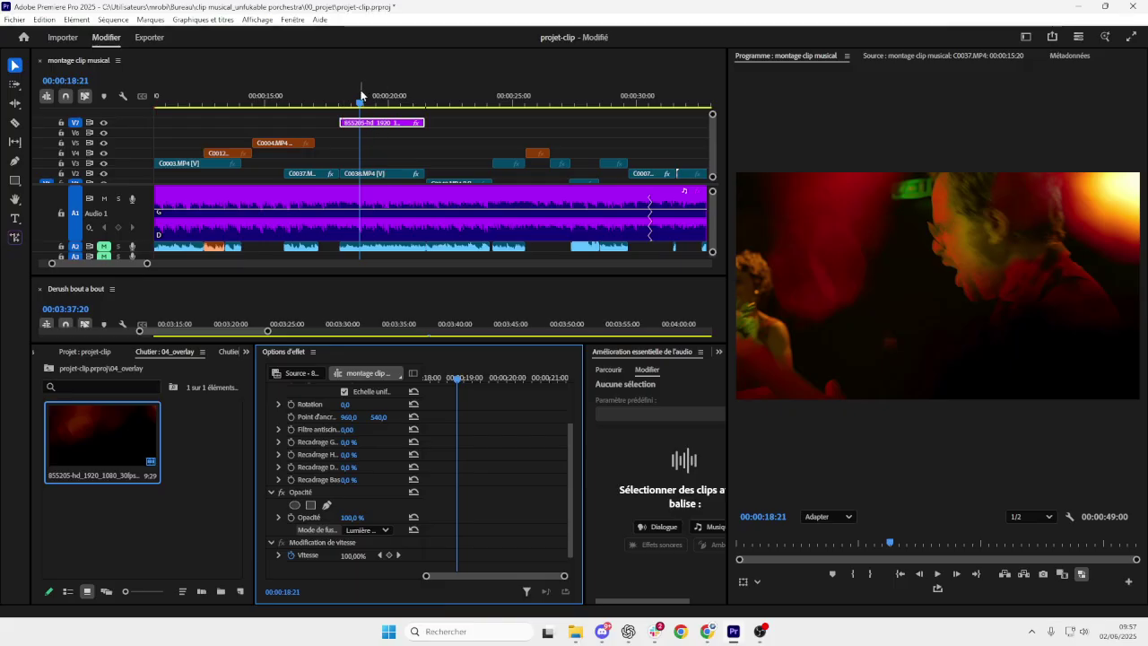
# - Split the bokeh clip at 00:00:20:17 and move its first part earlier on V7 to start at about 12.5 seconds
pyautogui.moveTo(363, 105); pyautogui.dragTo(409, 103)
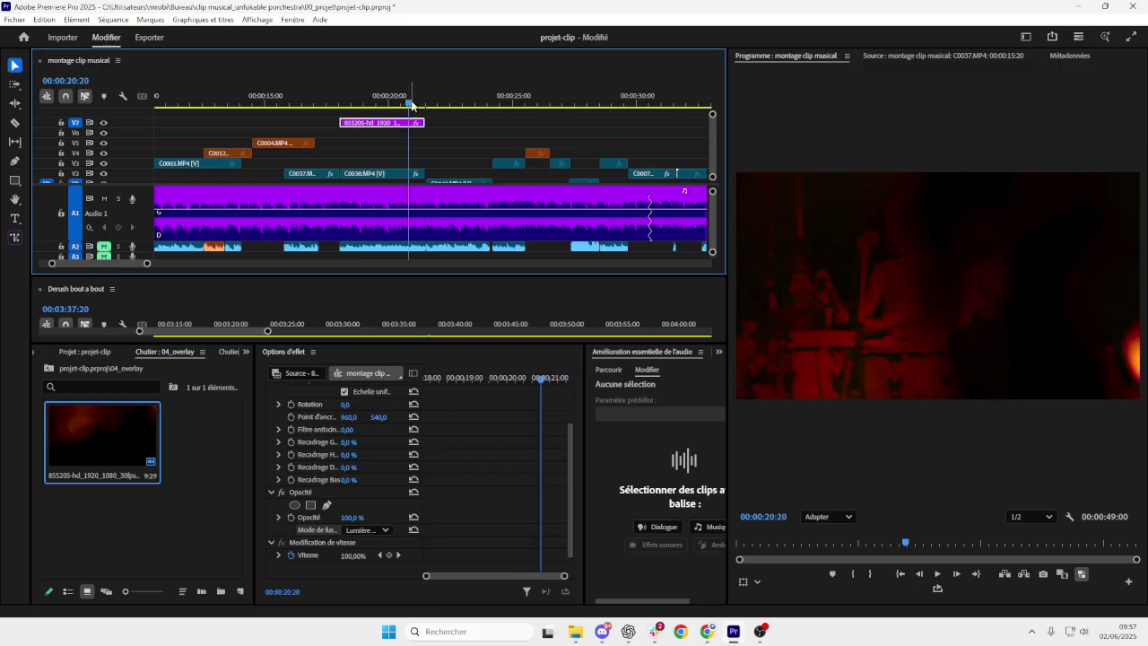
pyautogui.press('Left')
pyautogui.press('Left')
pyautogui.press('Left')
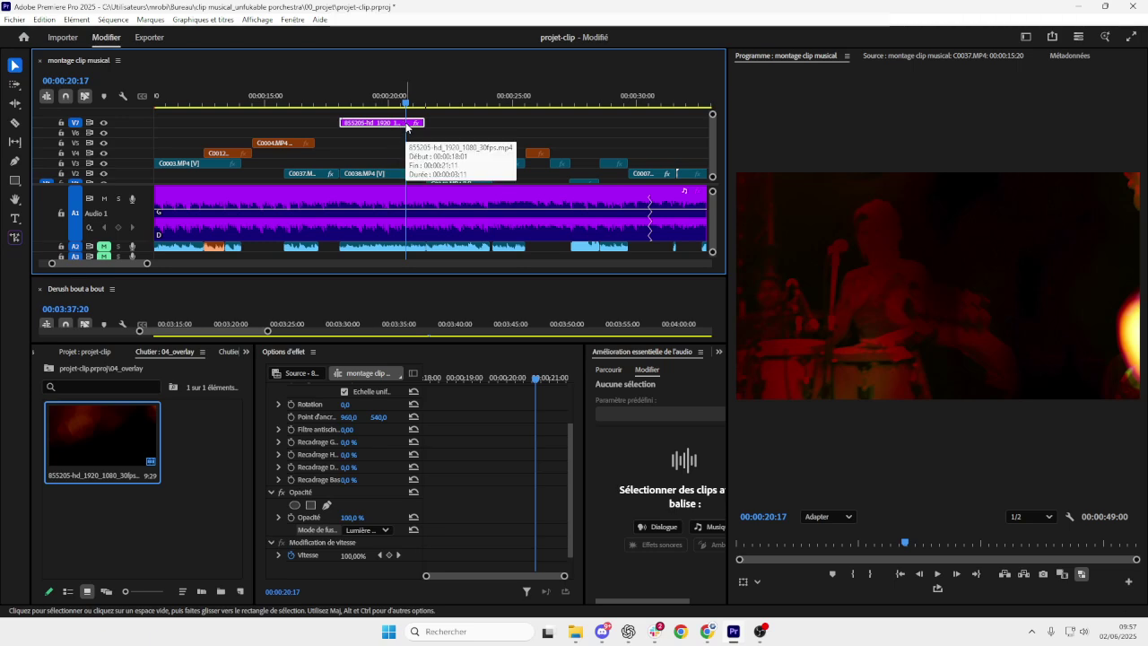
pyautogui.hotkey('ctrl', 'k')
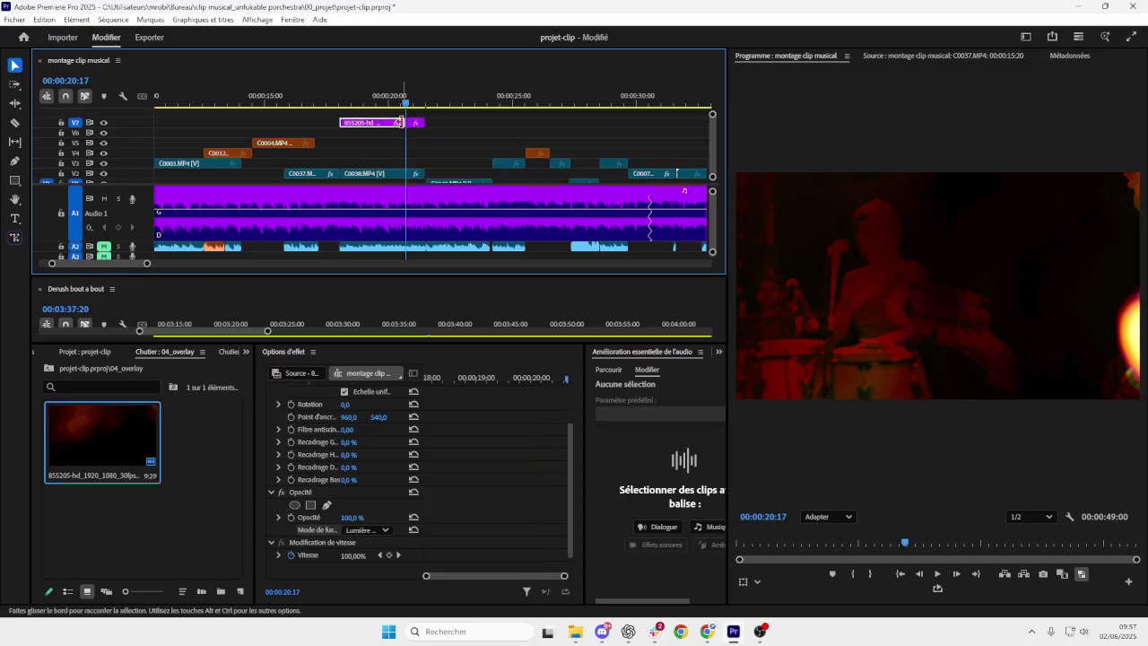
pyautogui.click(414, 125)
pyautogui.click(396, 125)
pyautogui.moveTo(378, 126); pyautogui.dragTo(249, 129)
# - Play the montage from about 18 to 22 seconds to check the short bokeh segment at the end of C0038.MP4
pyautogui.moveTo(405, 102); pyautogui.dragTo(333, 103)
pyautogui.press('space')
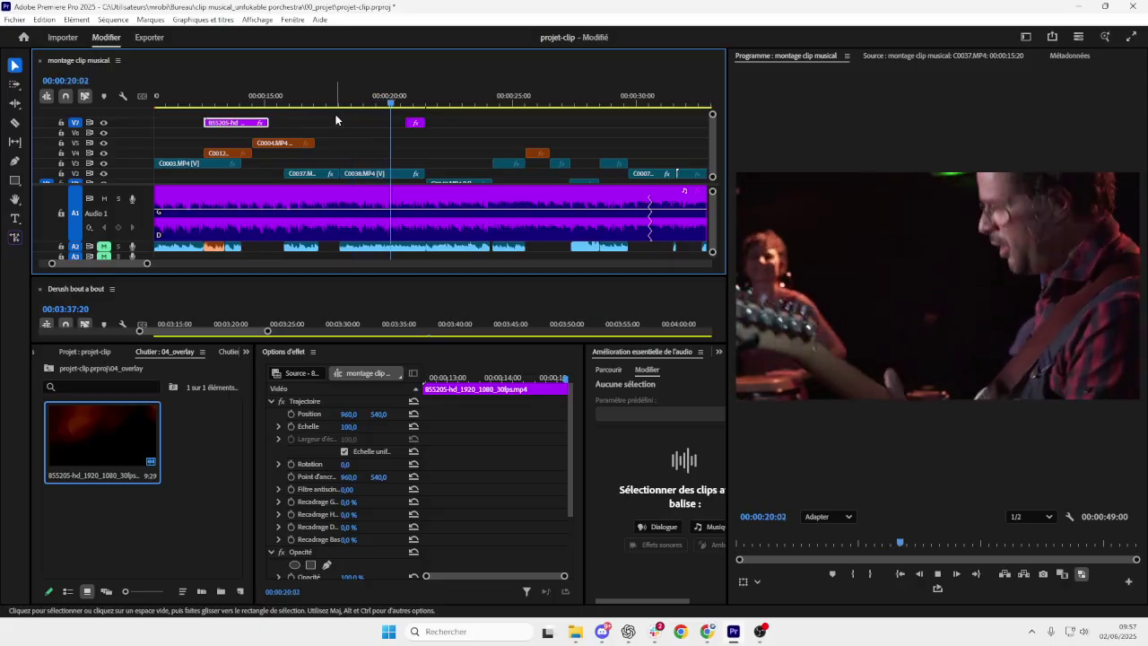
pyautogui.press('space')
# - Close the gap after C0038.MP4 by moving C0048.MP4 against it, and trim the end of C0048.MP4 to about 24 seconds
pyautogui.scroll(5, 412, 131)
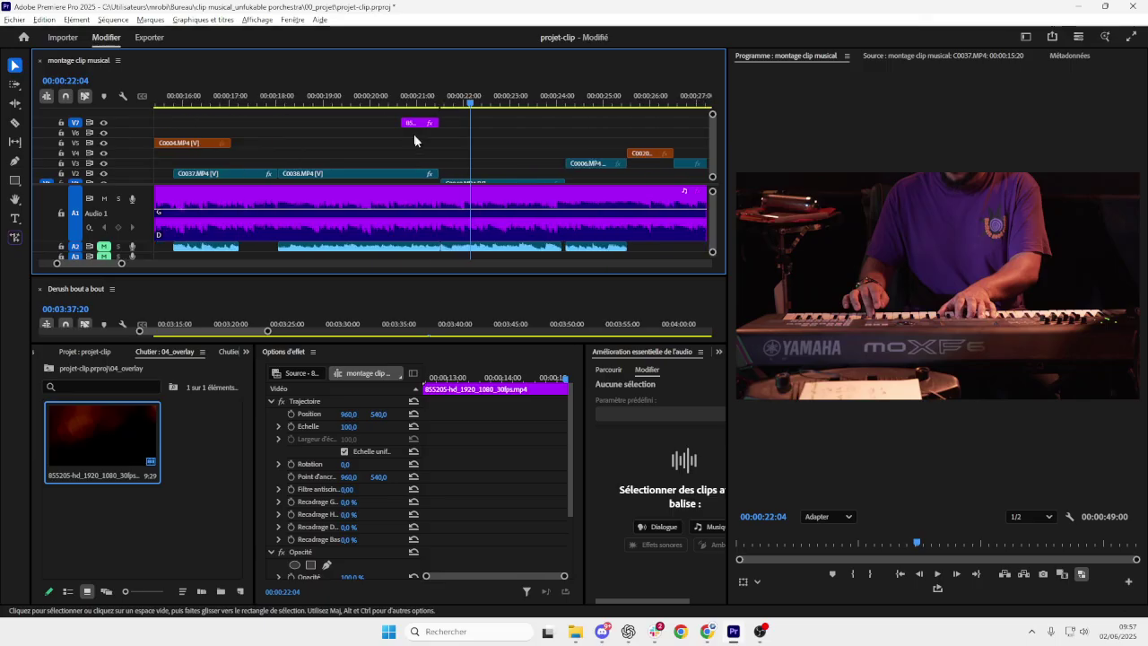
pyautogui.moveTo(371, 101); pyautogui.dragTo(387, 101)
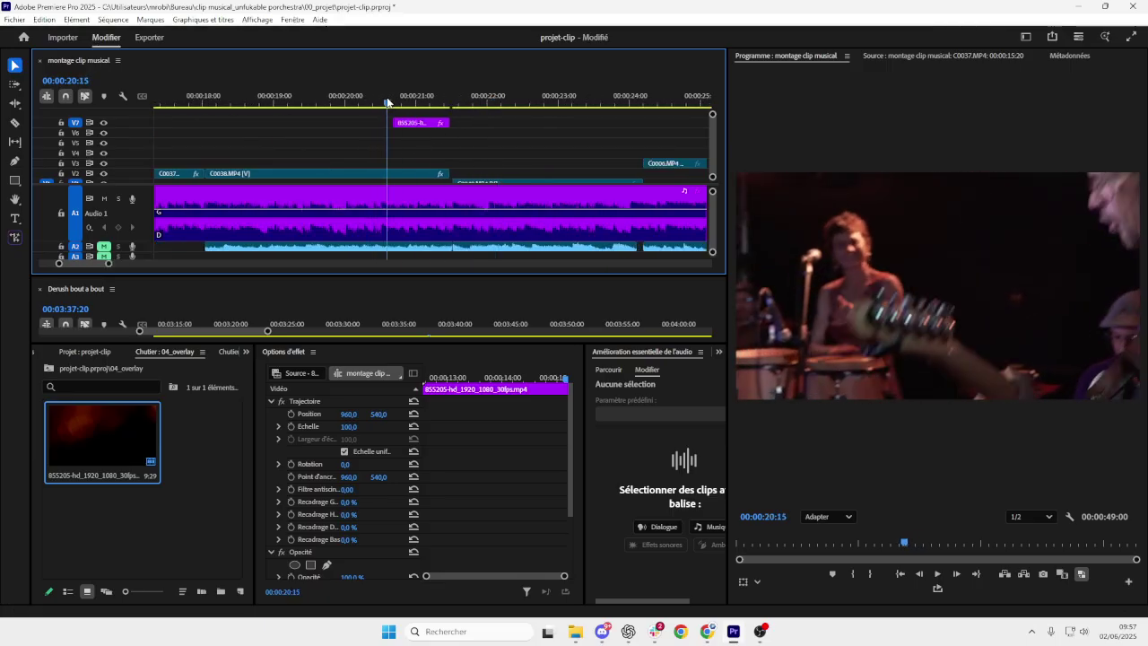
pyautogui.scroll(2, 464, 153)
pyautogui.scroll(1, 459, 173)
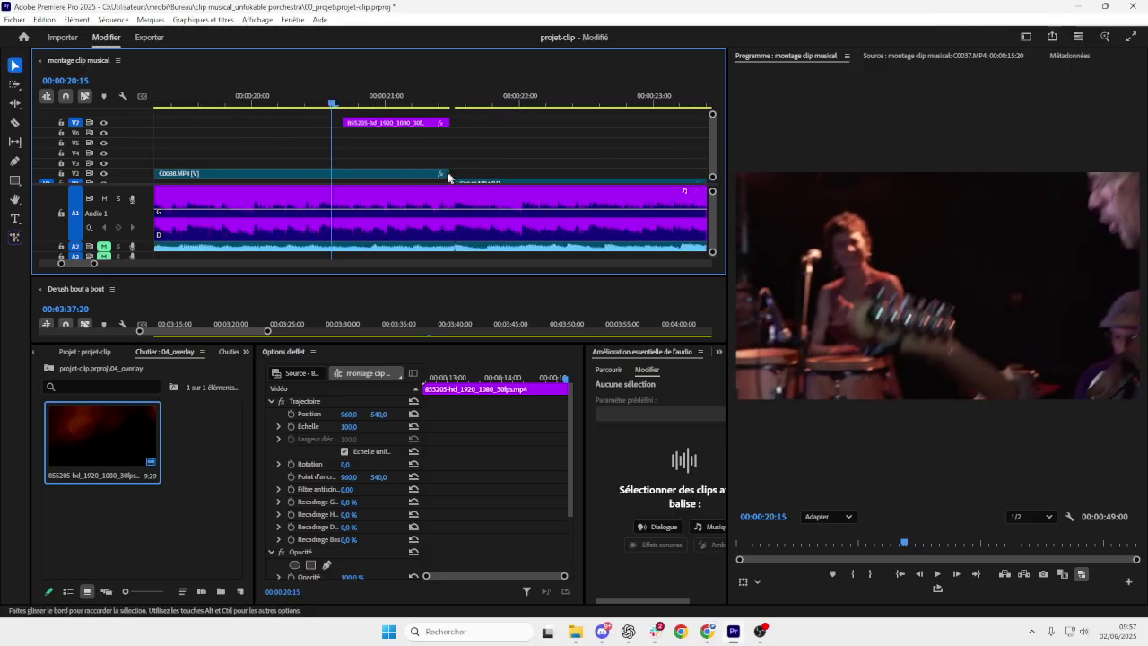
pyautogui.moveTo(453, 172); pyautogui.dragTo(454, 172)
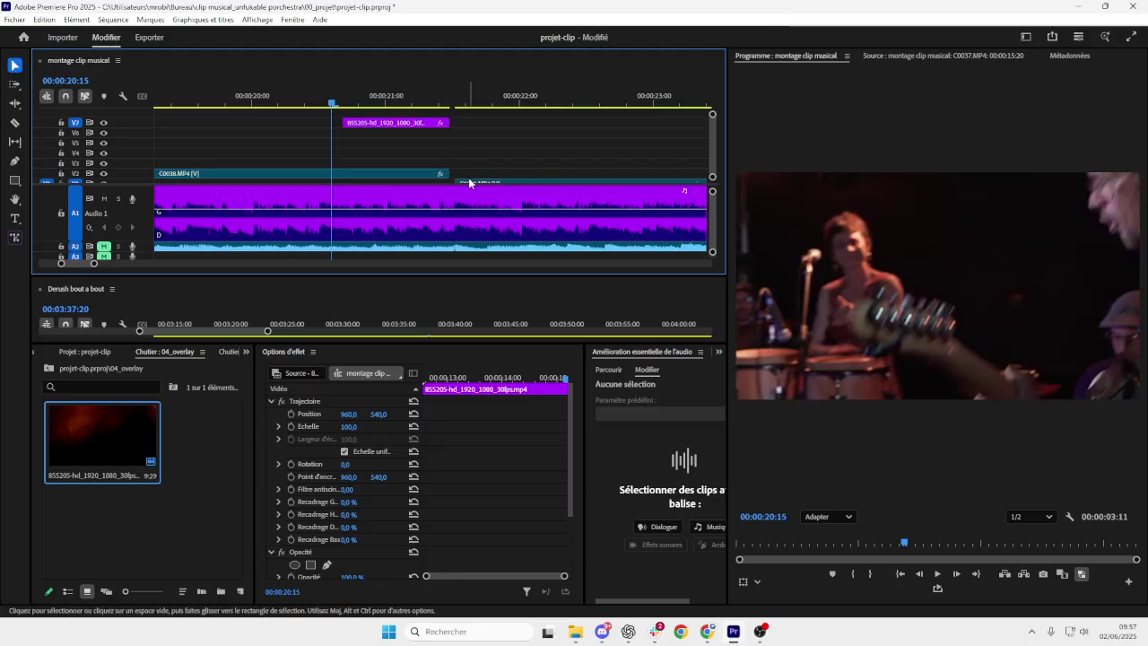
pyautogui.scroll(-2, 464, 174)
pyautogui.scroll(1, 451, 177)
pyautogui.scroll(-1, 449, 179)
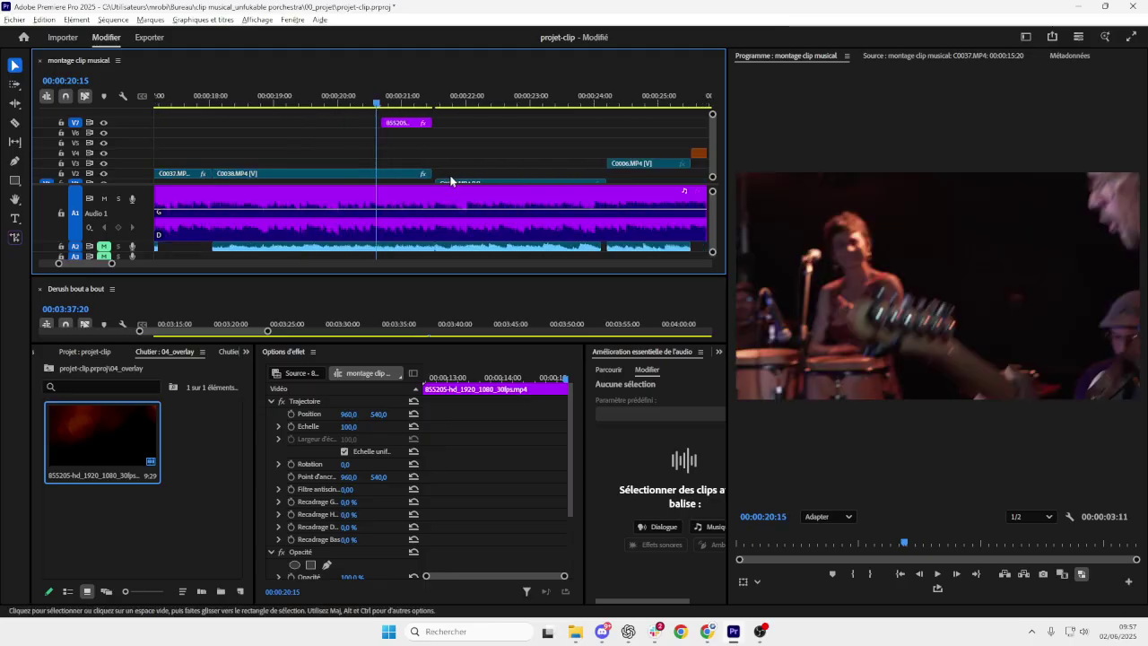
pyautogui.click(476, 179)
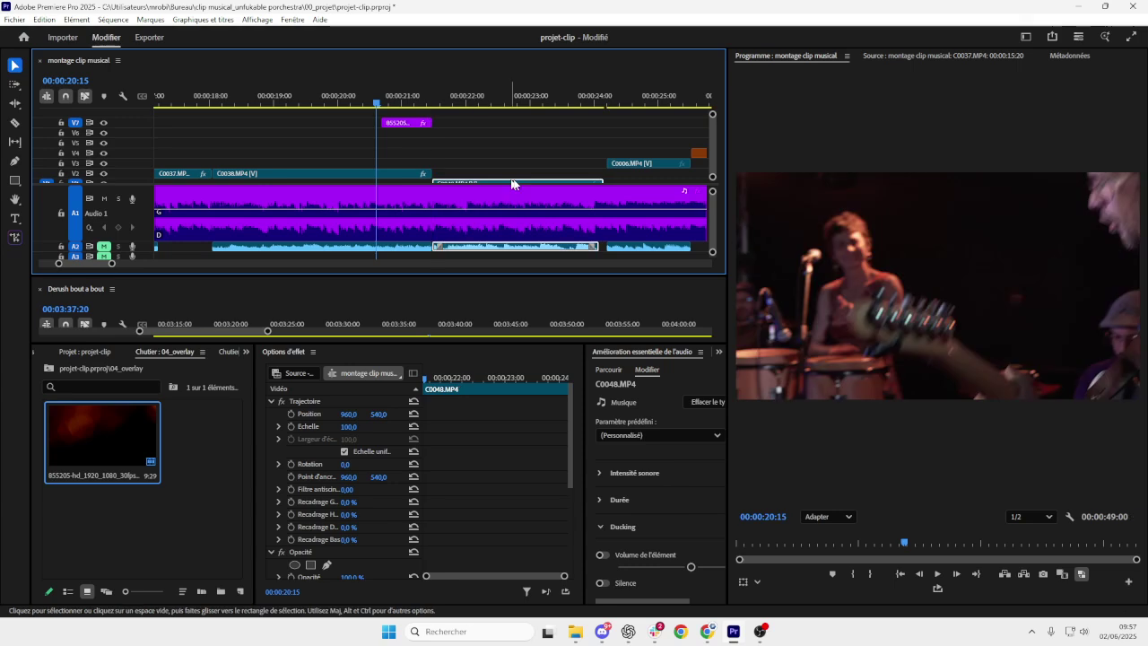
pyautogui.moveTo(600, 179); pyautogui.dragTo(595, 179)
pyautogui.click(638, 161)
pyautogui.click(643, 163)
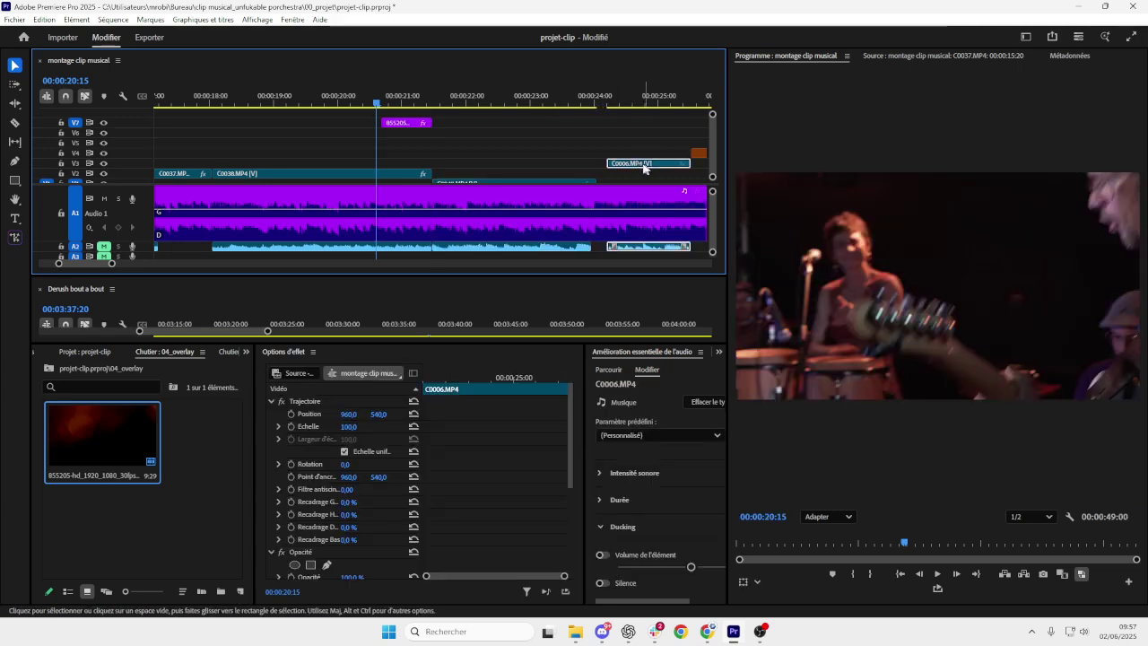
# - Play the passage from about 19 seconds repeatedly to check the bokeh transition from C0038.MP4 into C0048.MP4
pyautogui.press('=')
pyautogui.press('space')
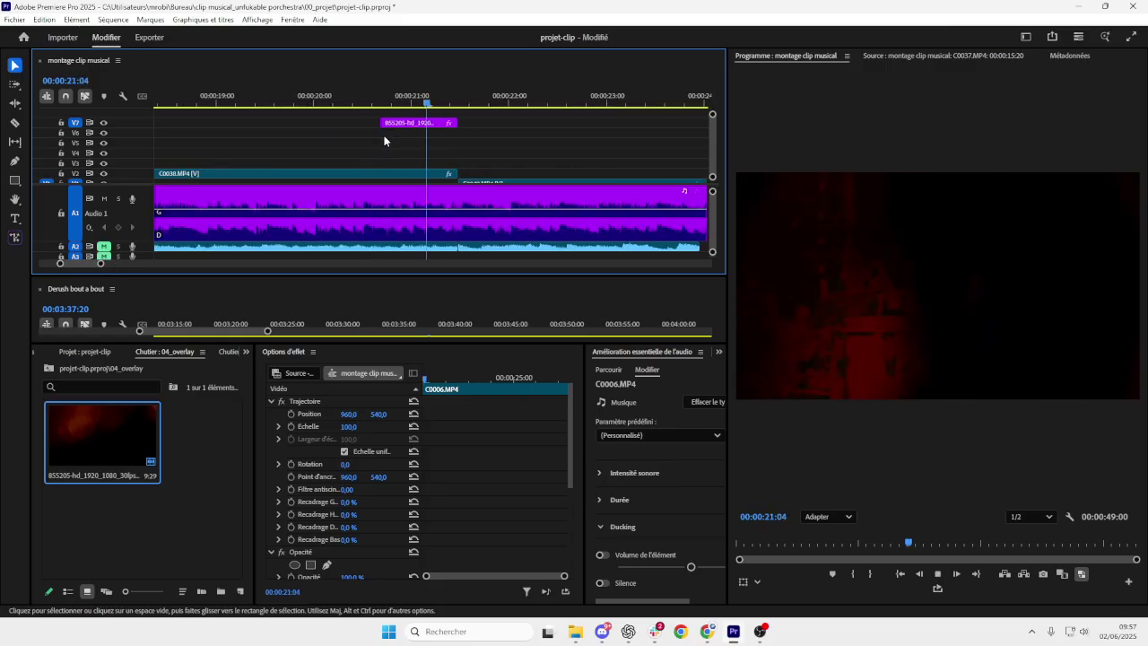
pyautogui.press('-')
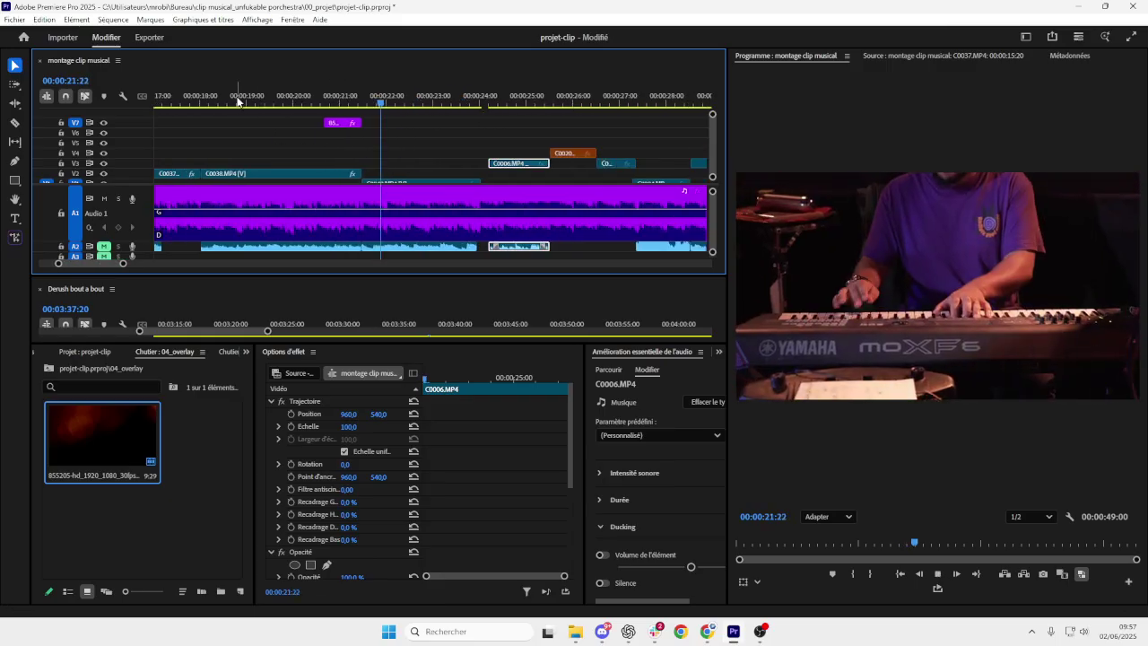
pyautogui.click(235, 101)
pyautogui.press('space')
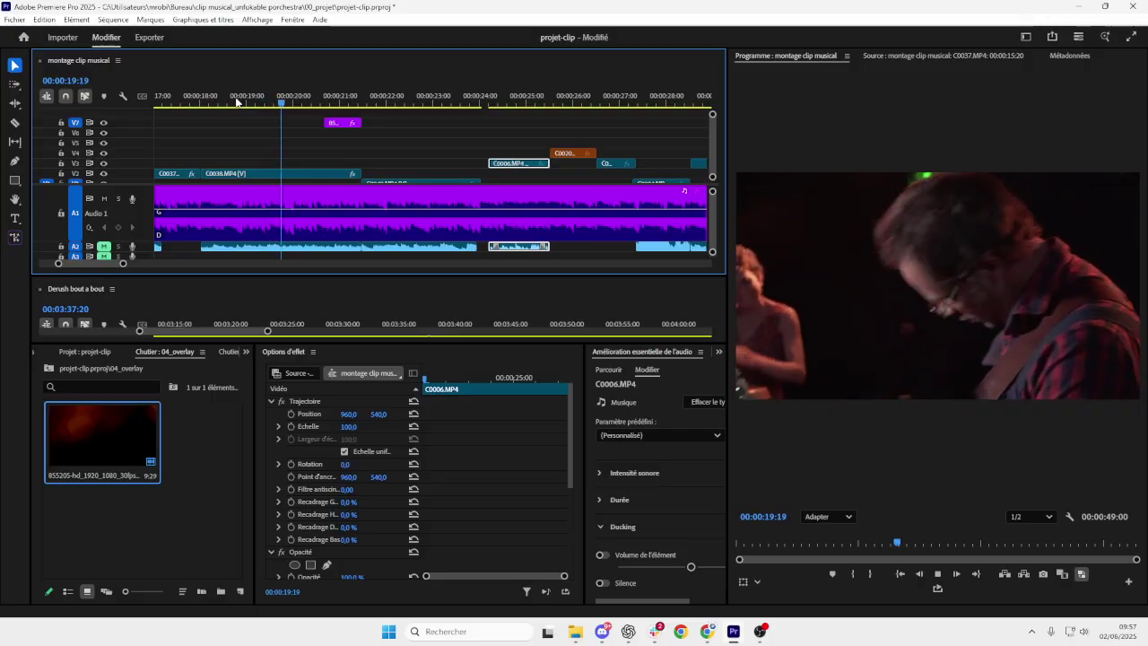
pyautogui.press('space')
pyautogui.click(236, 101)
pyautogui.press('space')
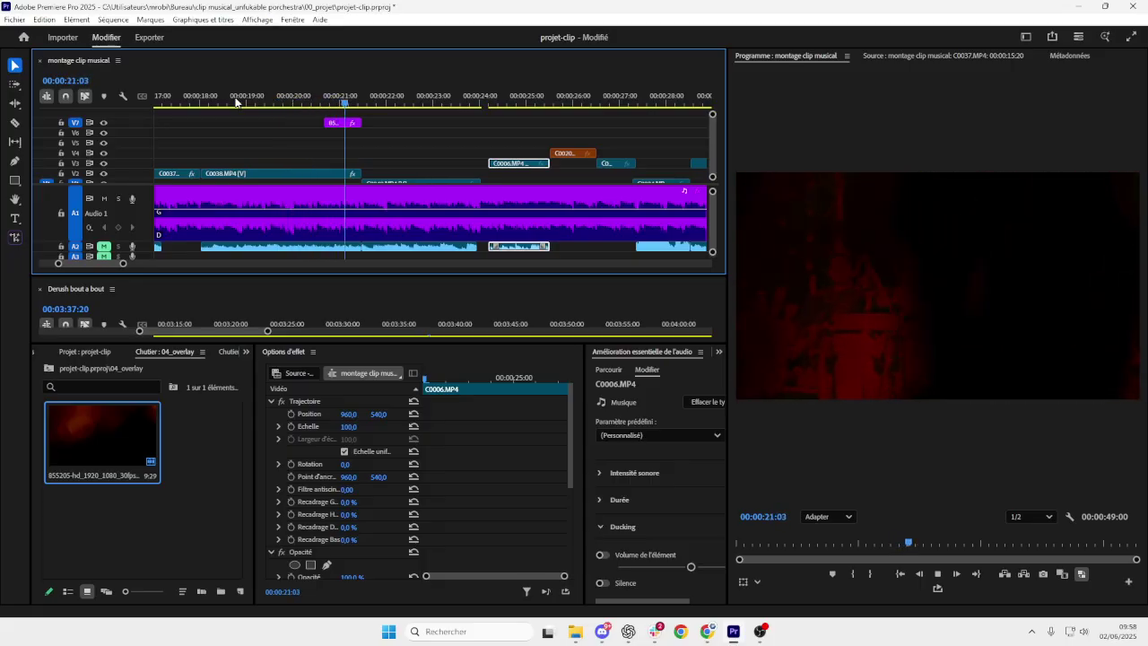
# - Stop playback and scrub from 00:00:20:00 to 00:00:20:20 to examine how the bokeh segment begins over C0038.MP4
pyautogui.press('space')
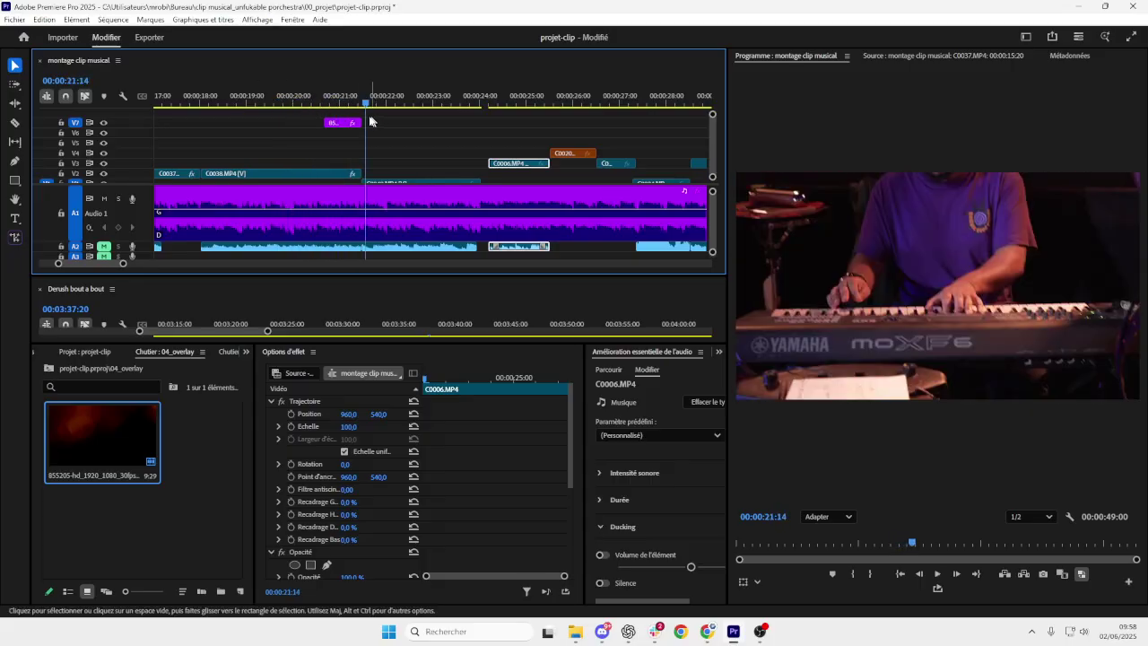
pyautogui.moveTo(365, 104); pyautogui.dragTo(292, 104)
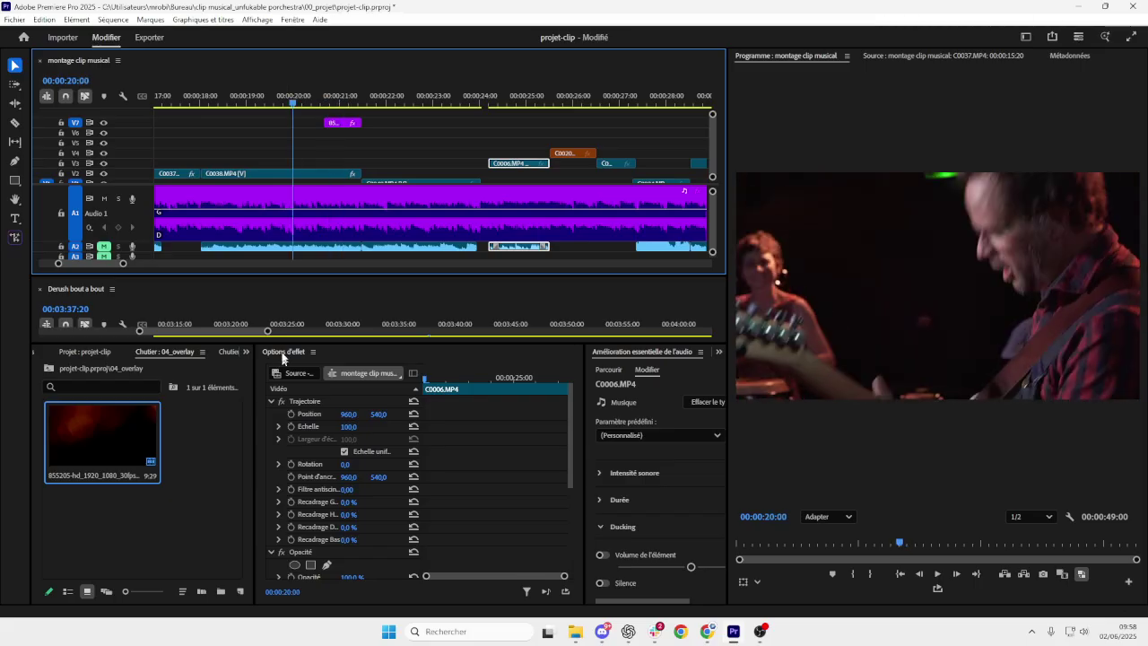
pyautogui.moveTo(275, 276)
pyautogui.mouseDown()
pyautogui.moveTo(272, 300)
pyautogui.moveTo(270, 274)
pyautogui.mouseUp()
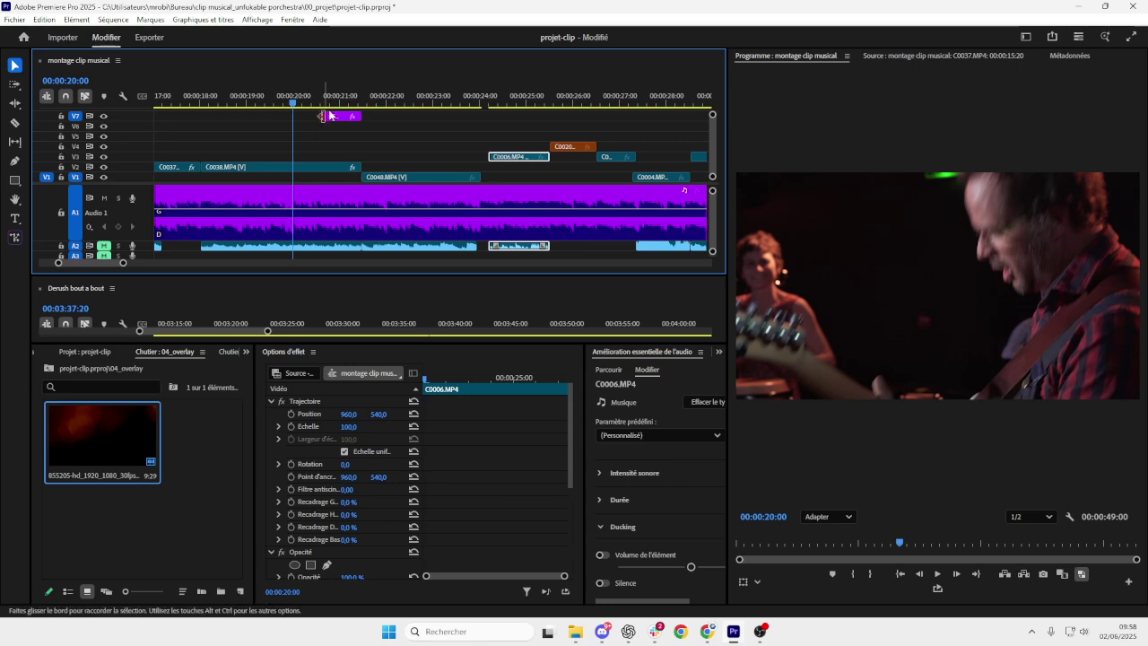
pyautogui.click(301, 97)
pyautogui.moveTo(300, 97); pyautogui.dragTo(329, 90)
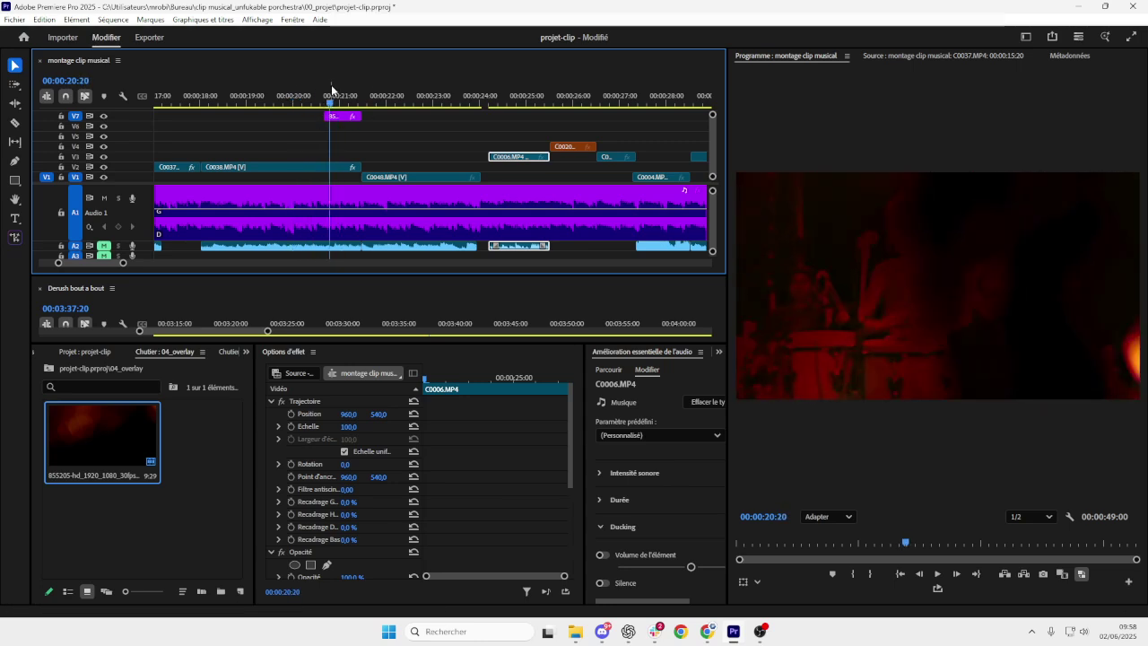
# - Keyframe the short bokeh segment's opacity on V7 from 0% at 00:00:20:17 to 100% at 00:00:20:24, and return to 00:00:20:00
pyautogui.click(338, 117)
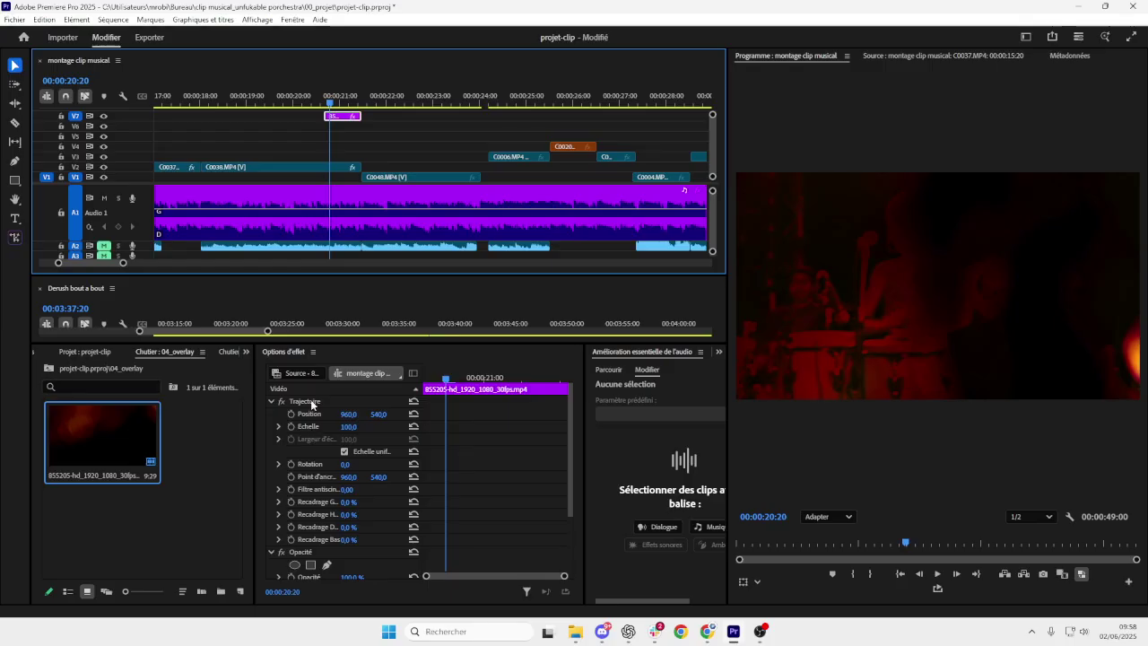
pyautogui.scroll(-1, 316, 514)
pyautogui.scroll(-2, 309, 545)
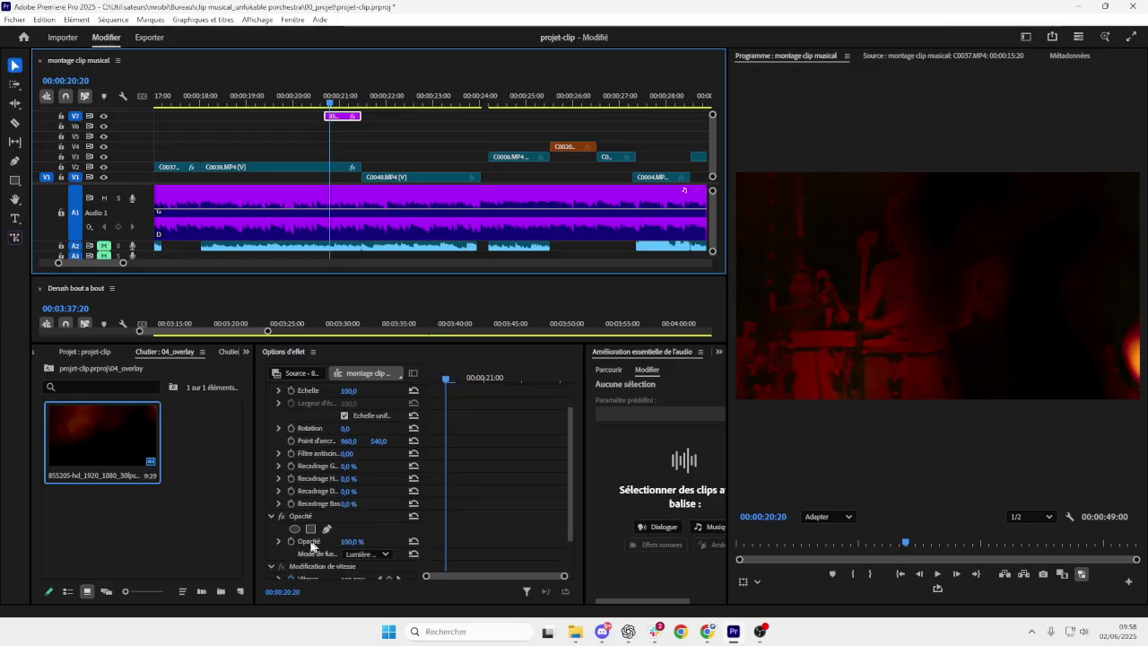
pyautogui.click(339, 103)
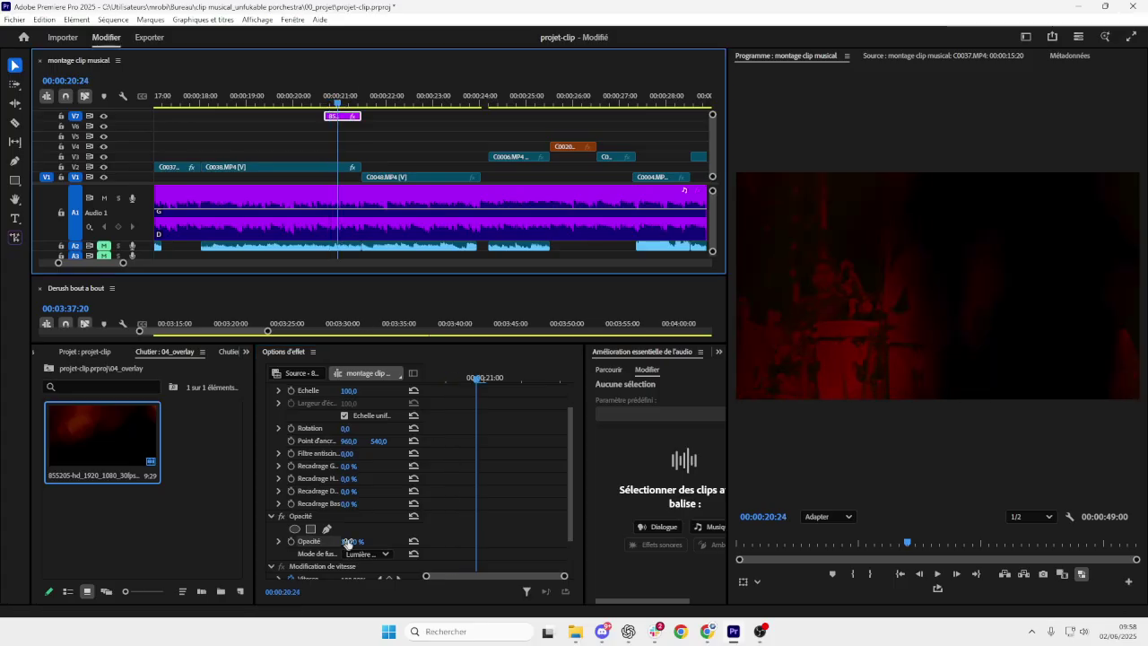
pyautogui.click(290, 542)
pyautogui.moveTo(341, 101); pyautogui.dragTo(325, 102)
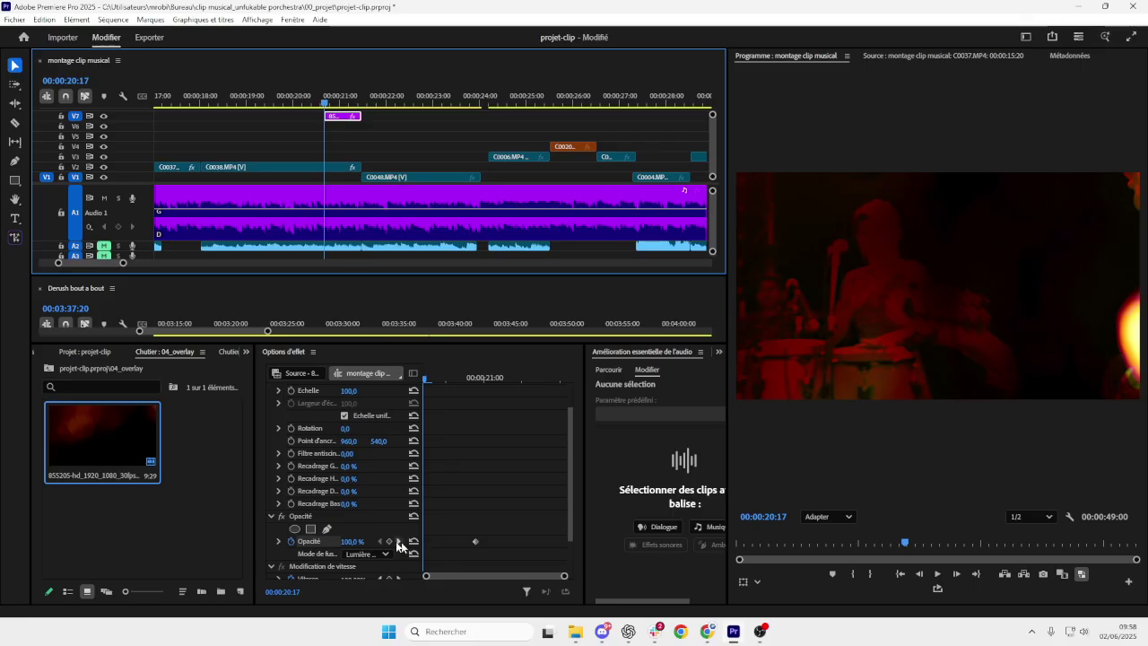
pyautogui.click(350, 542)
pyautogui.write('0')
pyautogui.press('Return')
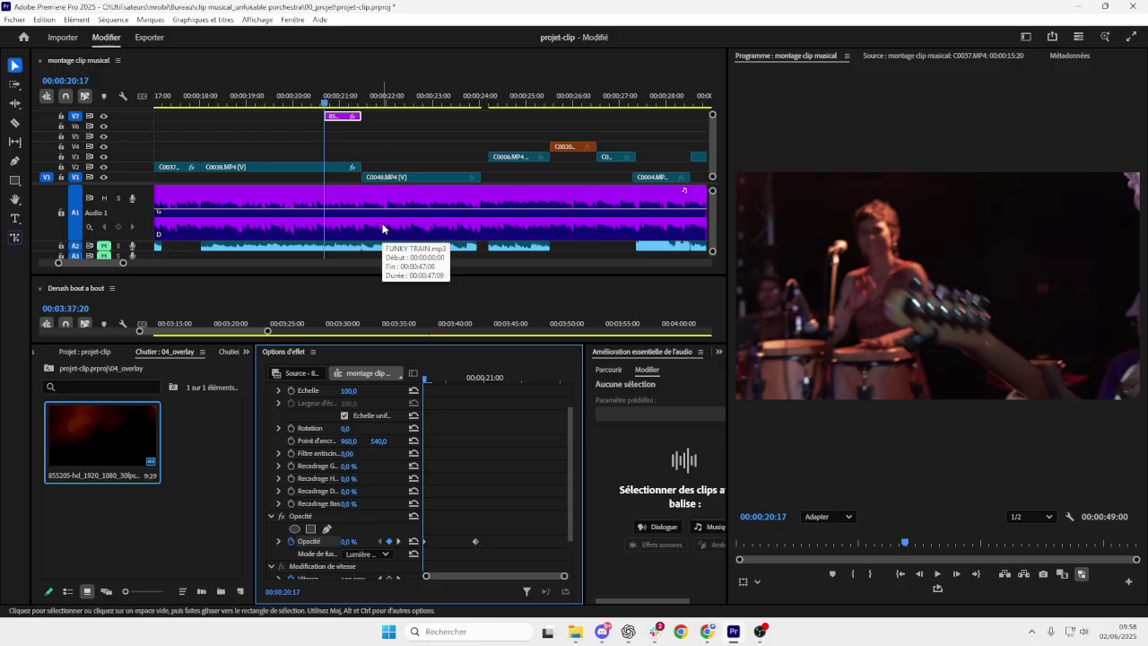
pyautogui.click(323, 120)
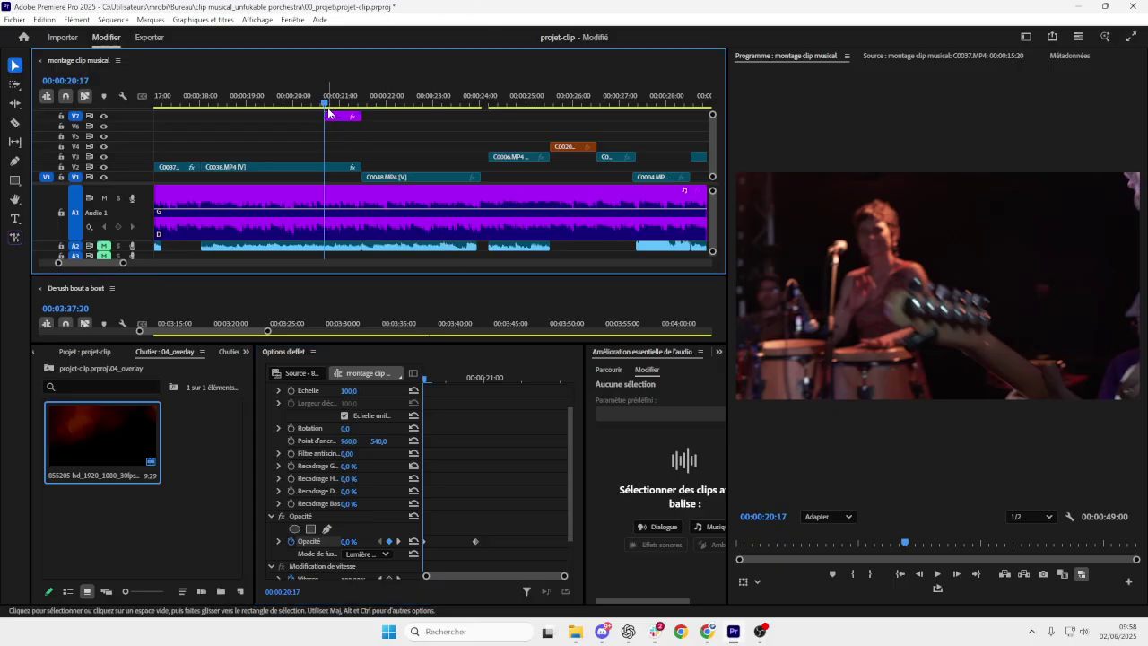
pyautogui.moveTo(325, 105); pyautogui.dragTo(293, 106)
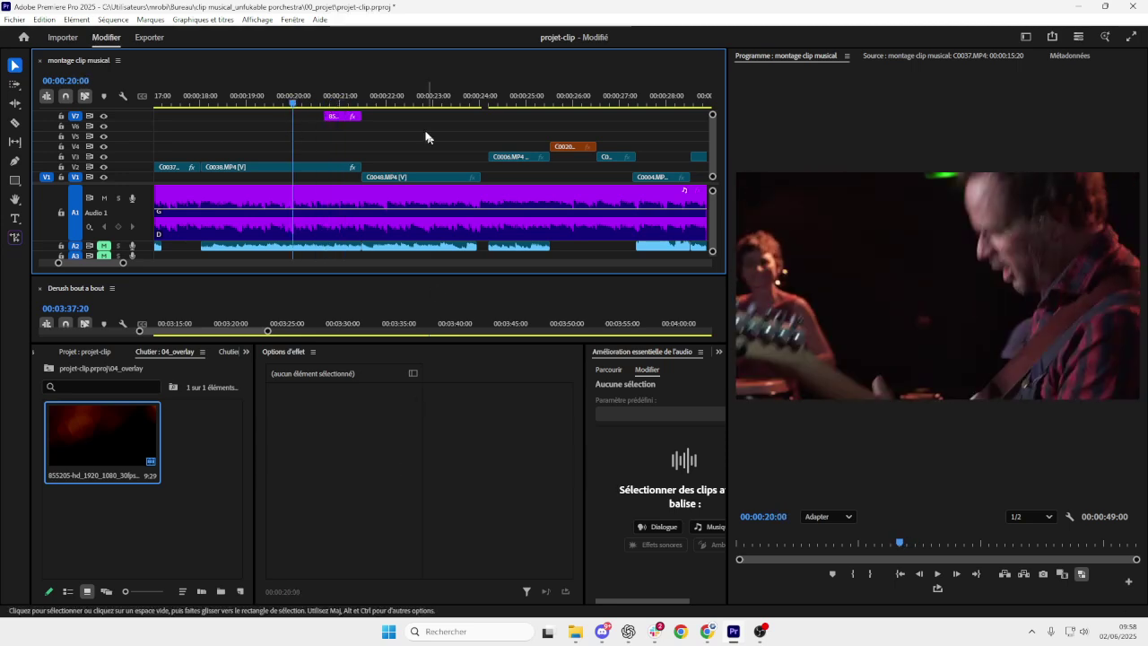
# - Try the Lumière linéaire, Mixage intense and Lumière crue blend modes on the short bokeh segment and scrub through its fade-in
pyautogui.click(343, 117)
pyautogui.moveTo(293, 105); pyautogui.dragTo(345, 105)
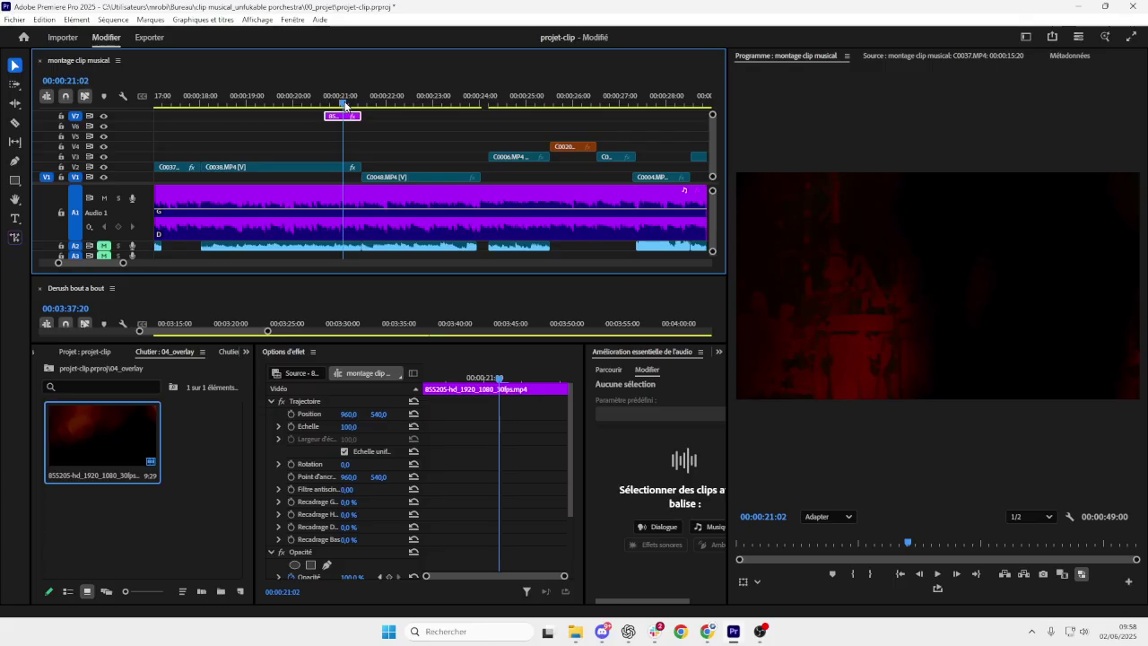
pyautogui.scroll(-3, 346, 526)
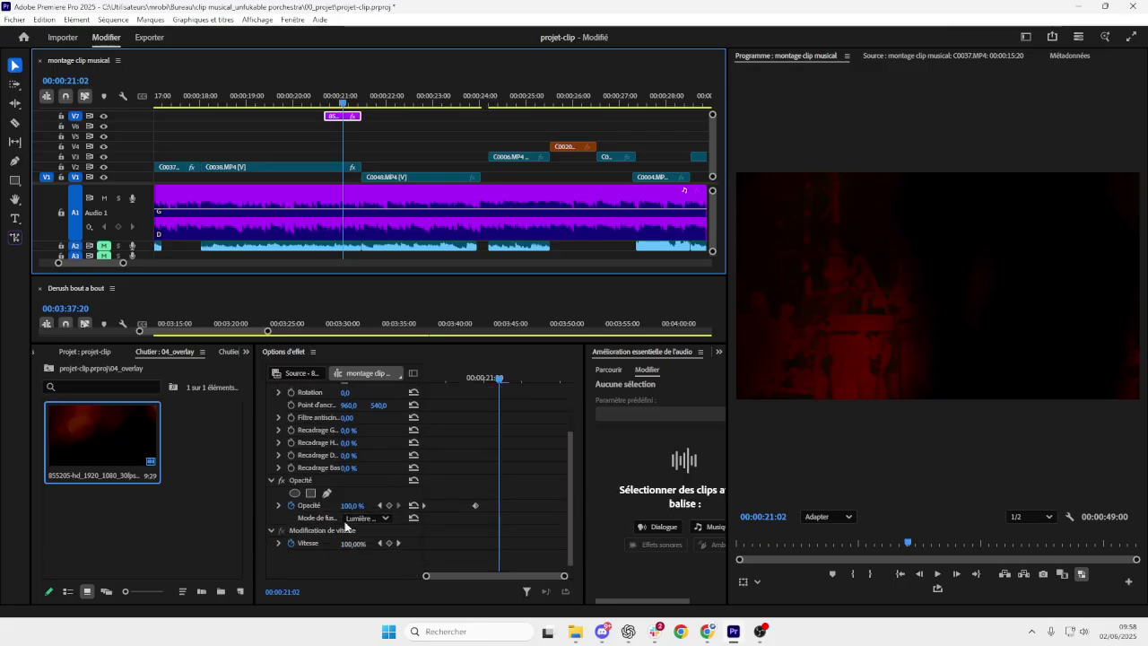
pyautogui.click(351, 520)
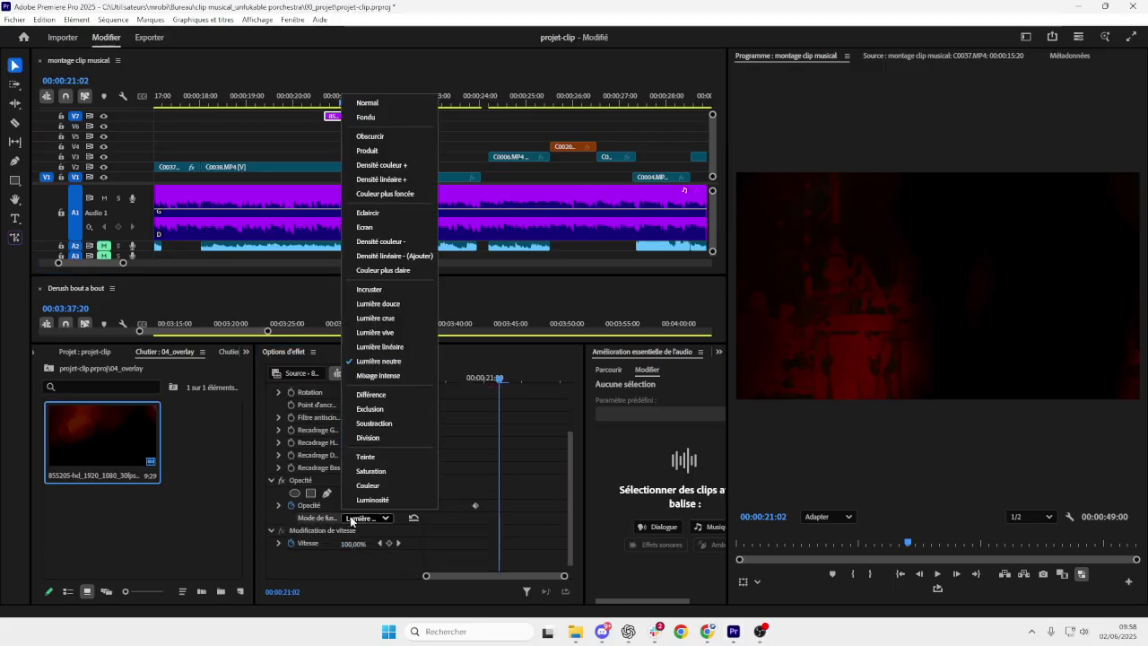
pyautogui.click(390, 350)
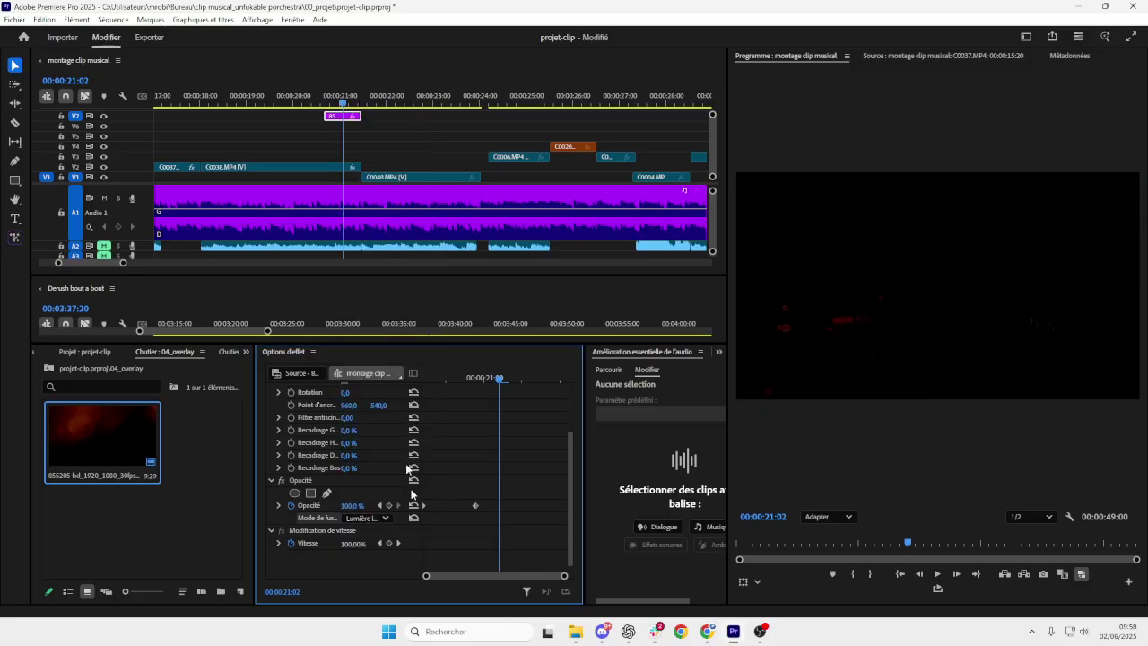
pyautogui.click(363, 517)
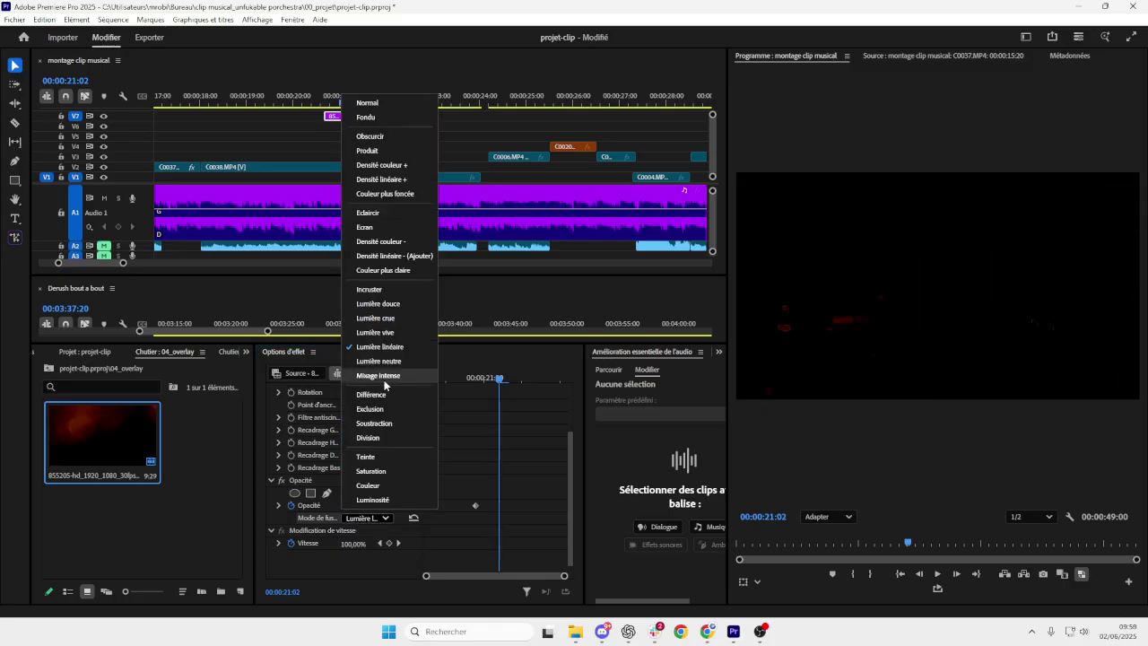
pyautogui.click(381, 376)
pyautogui.click(363, 518)
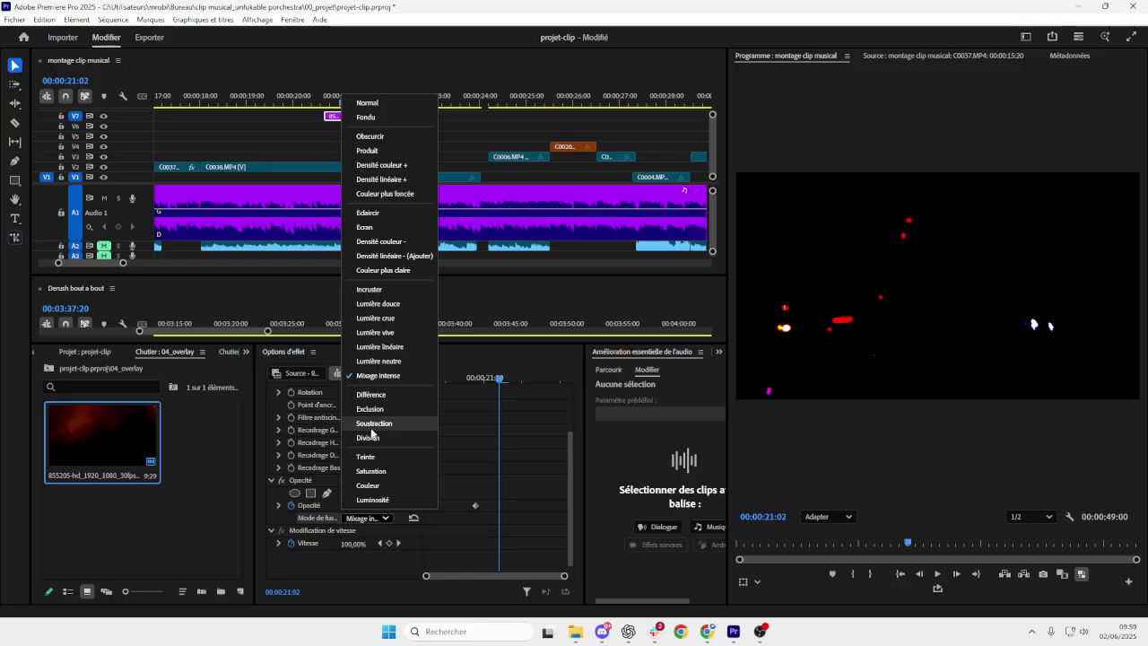
pyautogui.click(383, 323)
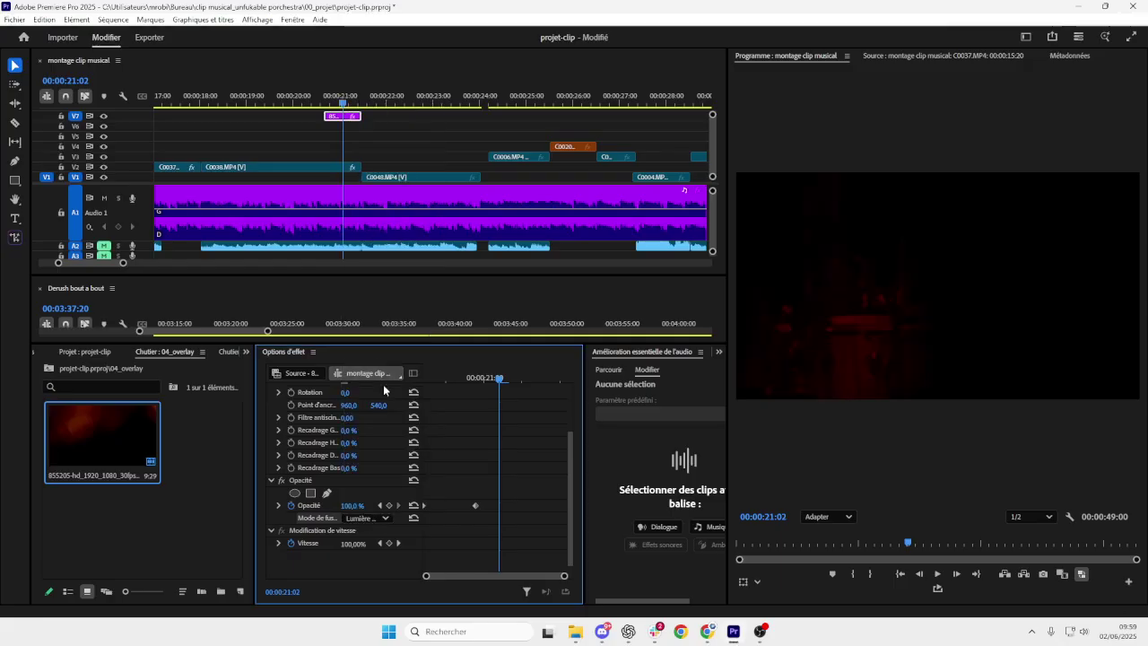
pyautogui.moveTo(344, 106); pyautogui.dragTo(326, 125)
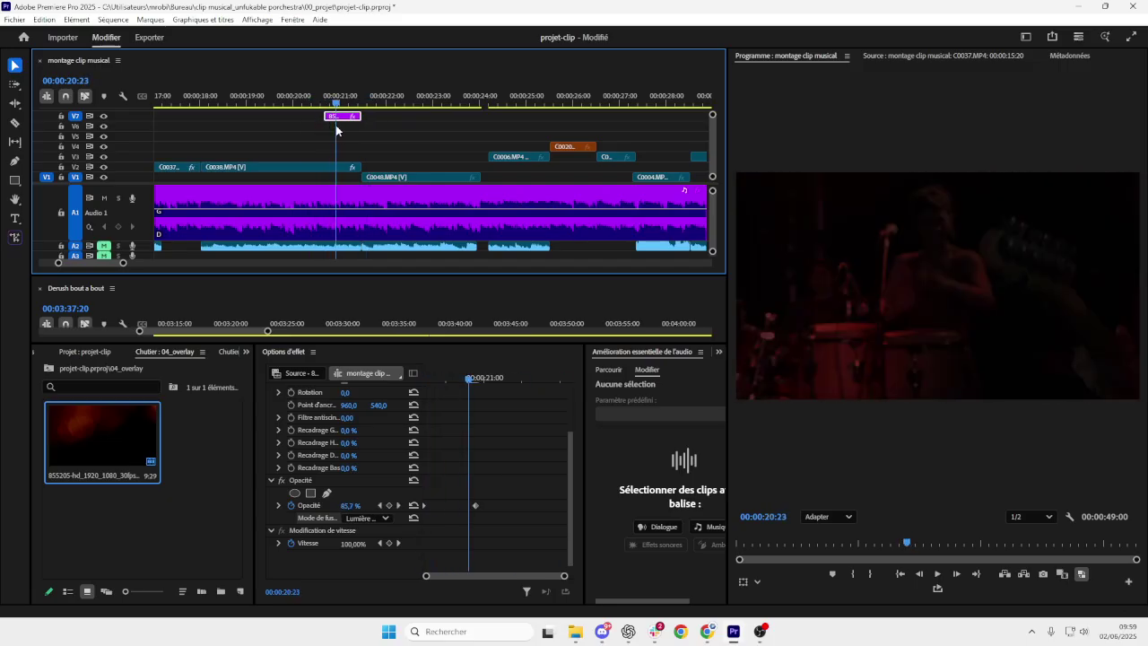
# - Try the Ecran, Eclaircir and Densité couleur - blend modes on the bokeh segment, comparing them at 00:00:20:24
pyautogui.click(368, 518)
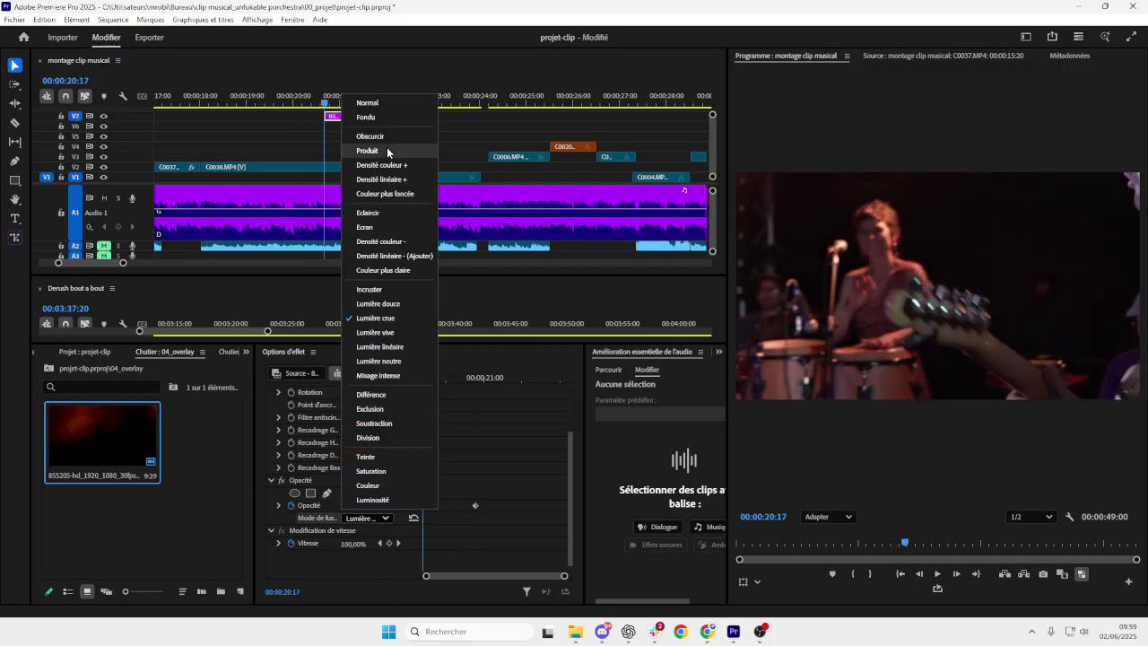
pyautogui.click(368, 226)
pyautogui.moveTo(326, 101)
pyautogui.mouseDown()
pyautogui.moveTo(369, 99)
pyautogui.moveTo(315, 102)
pyautogui.moveTo(338, 108)
pyautogui.mouseUp()
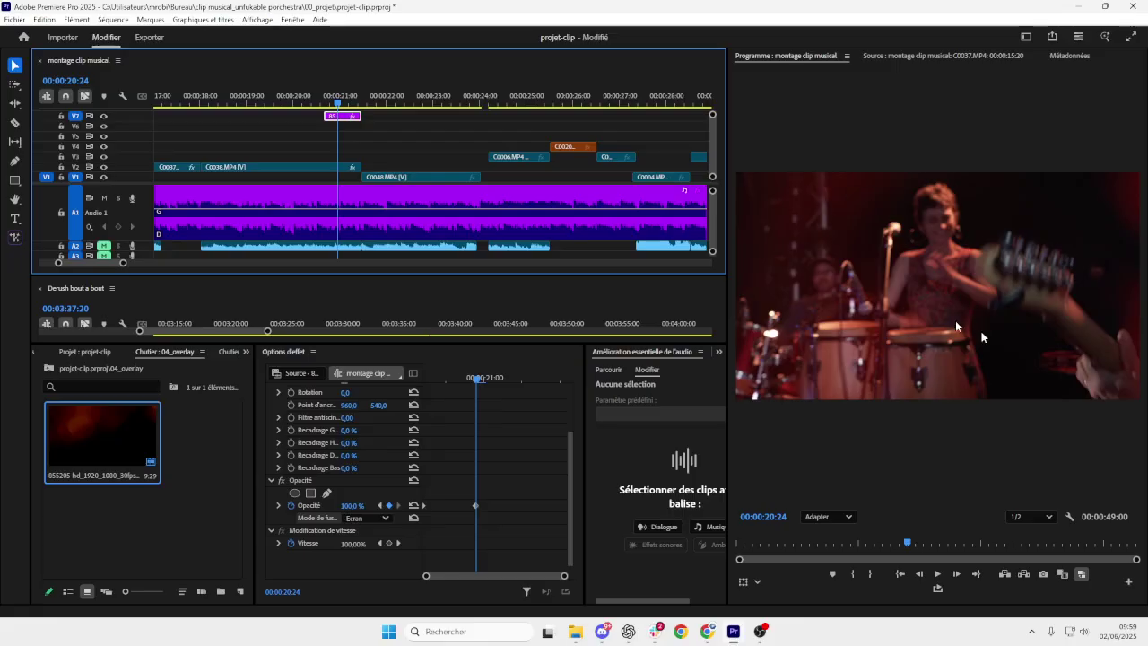
pyautogui.click(367, 519)
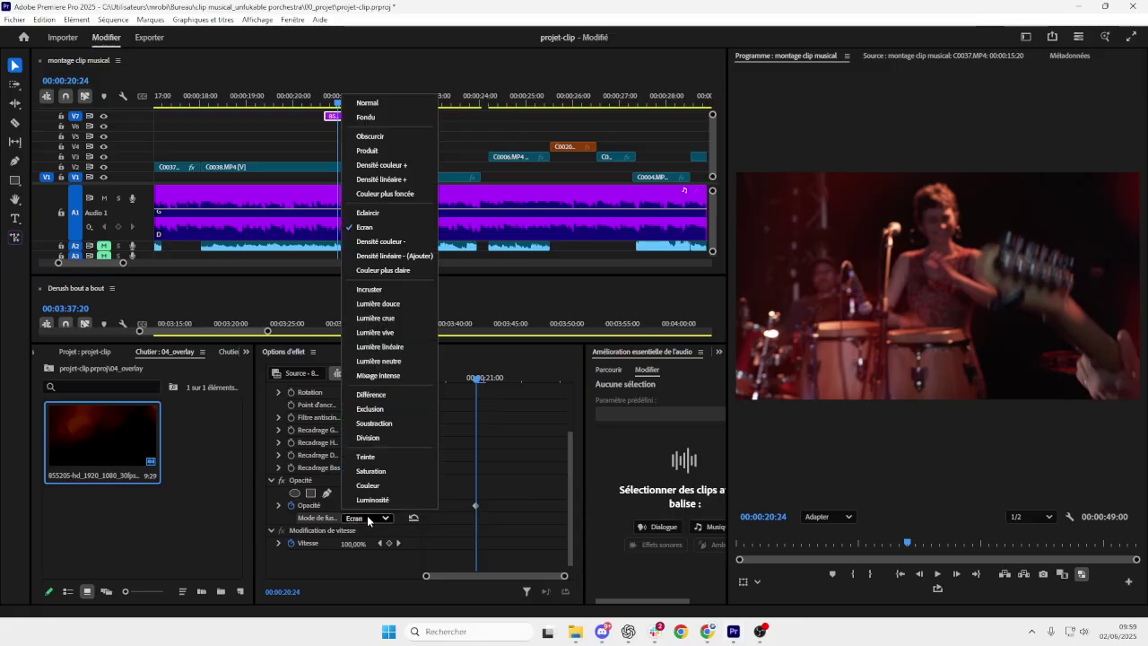
pyautogui.click(404, 216)
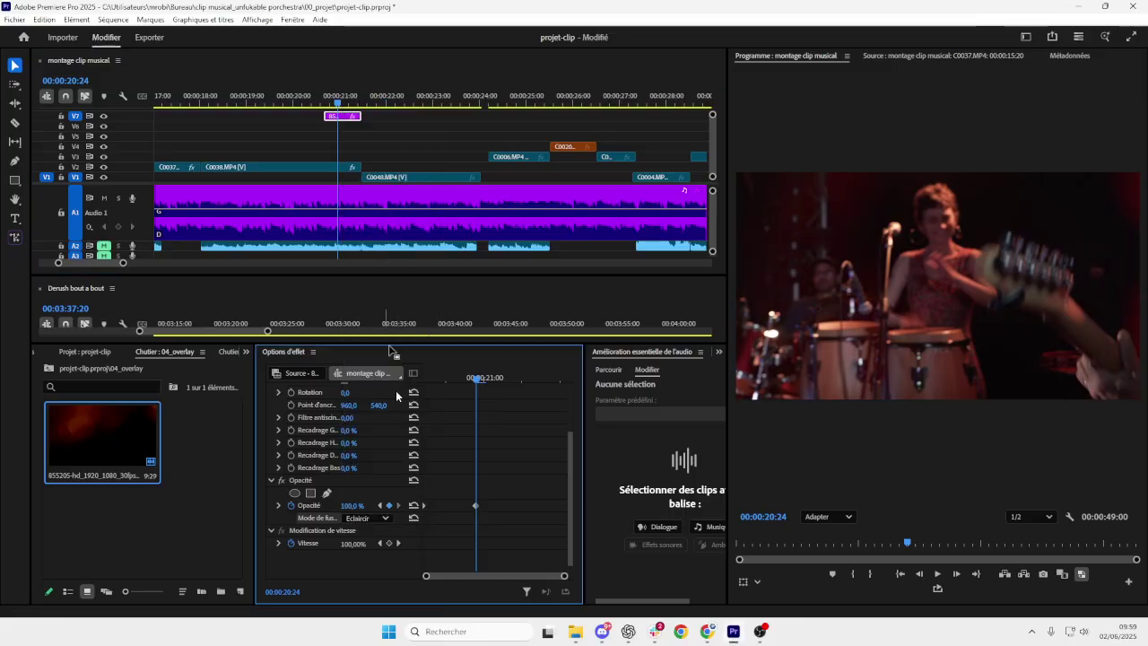
pyautogui.click(363, 520)
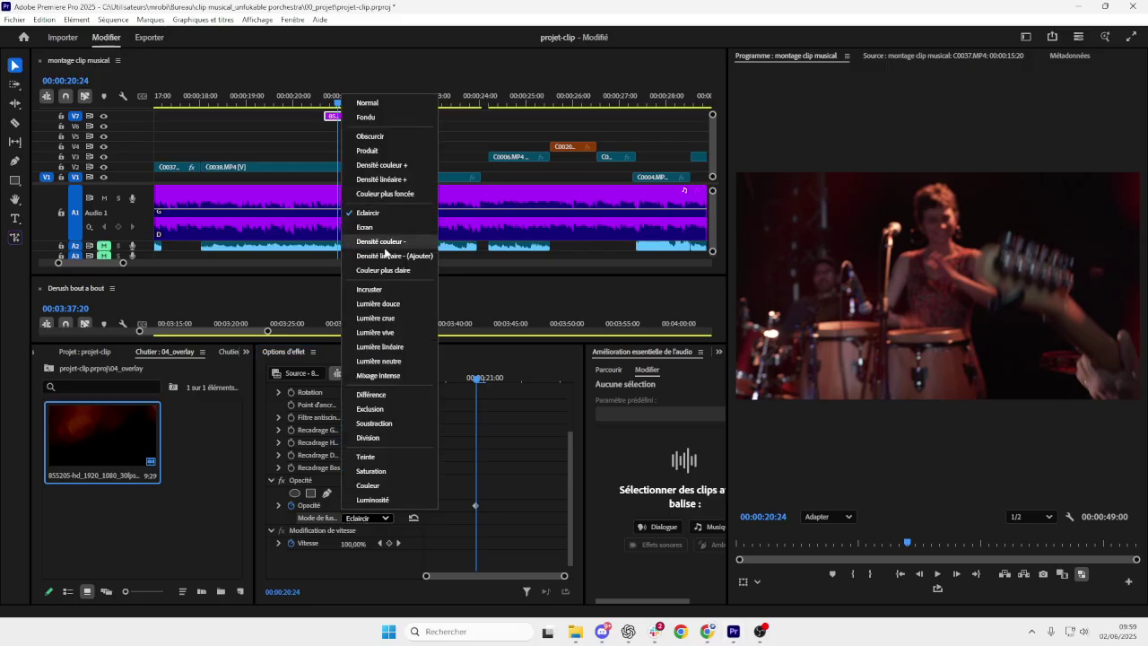
pyautogui.click(380, 241)
# - Try the Densité linéaire +, Produit, Luminosité and Fondu blend modes on the bokeh segment
pyautogui.click(366, 517)
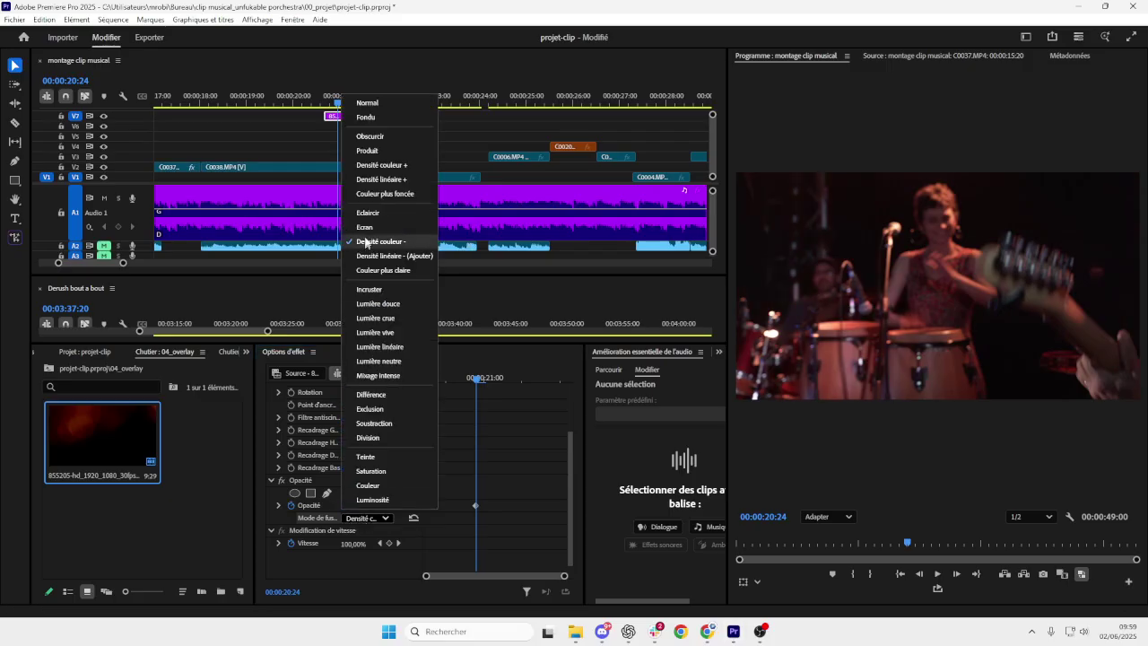
pyautogui.click(372, 179)
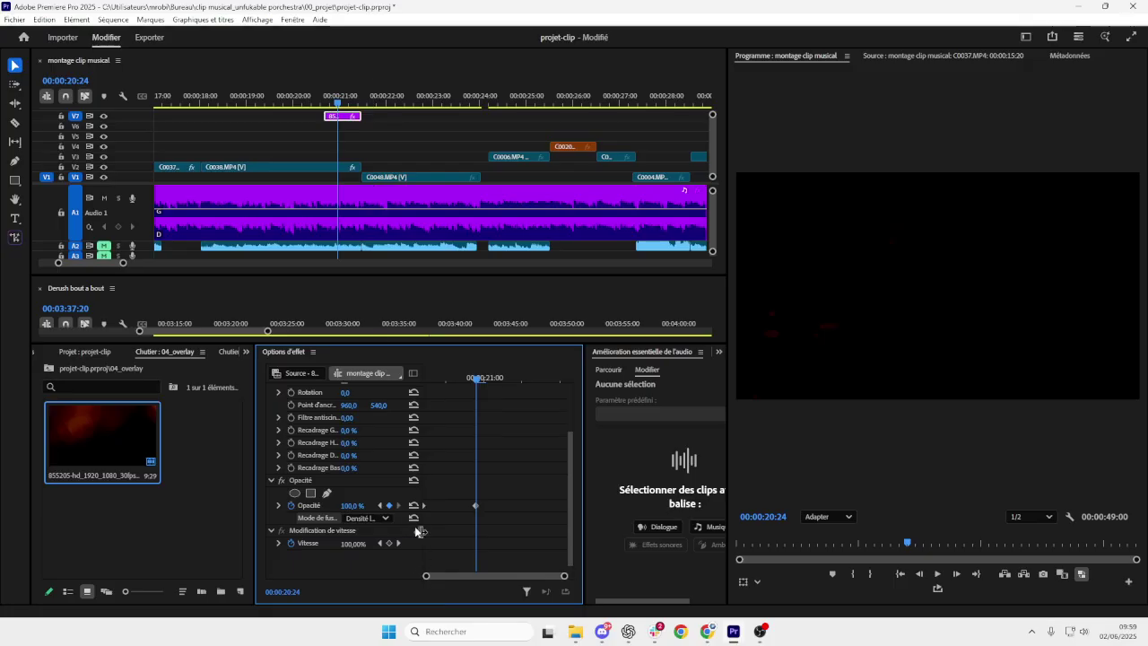
pyautogui.click(368, 518)
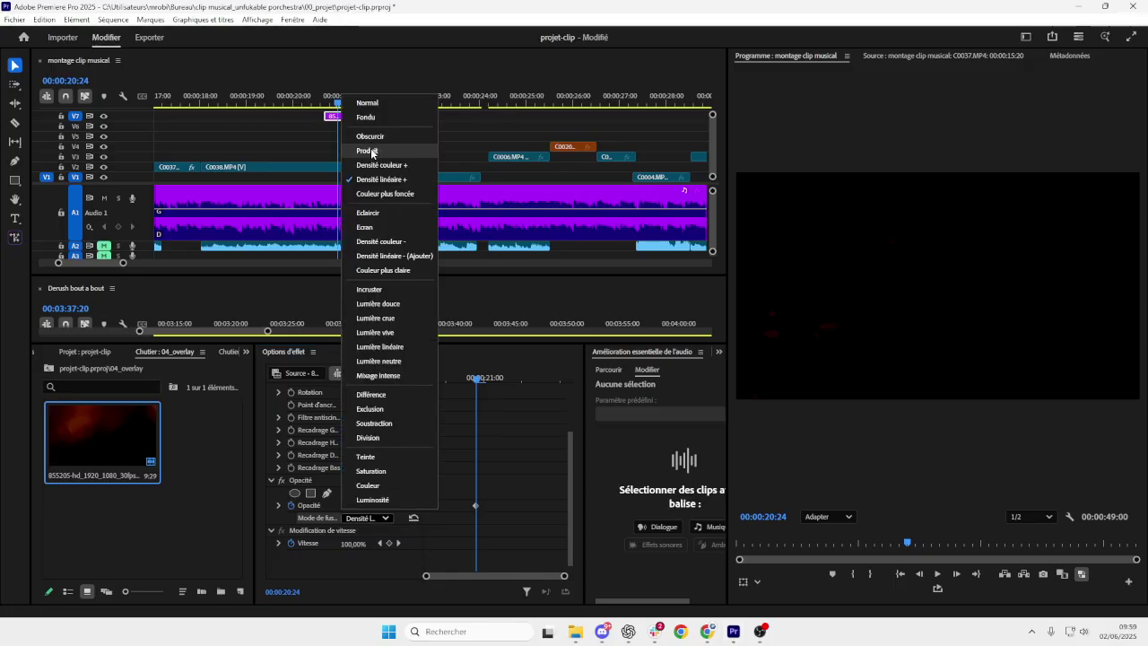
pyautogui.click(369, 150)
pyautogui.click(363, 519)
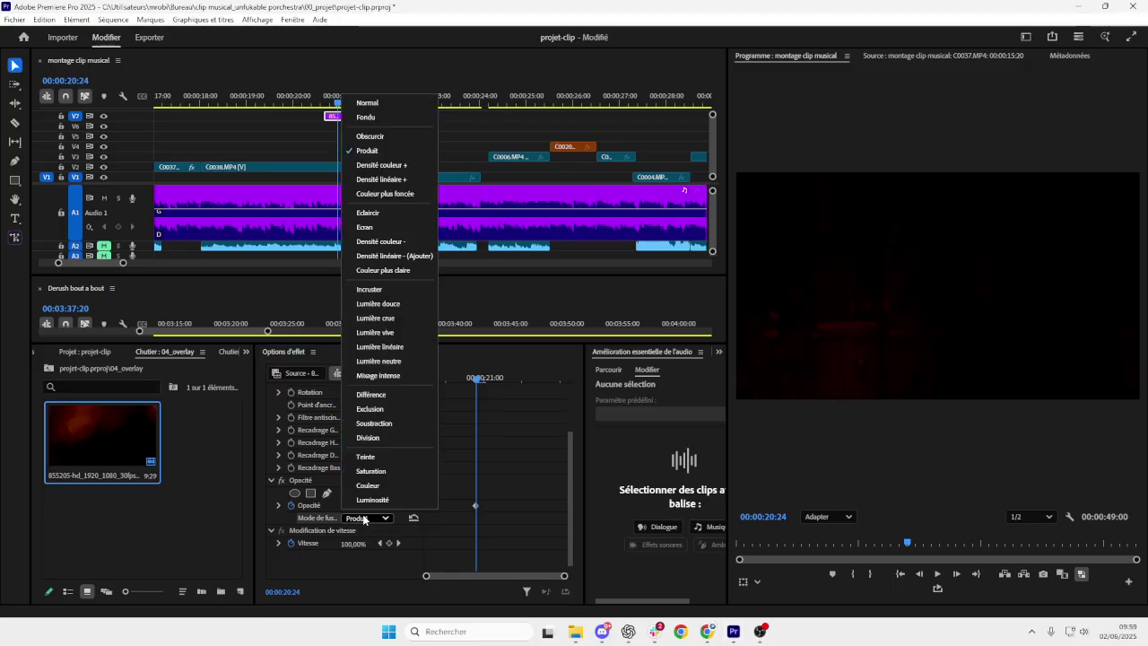
pyautogui.click(364, 504)
pyautogui.click(366, 518)
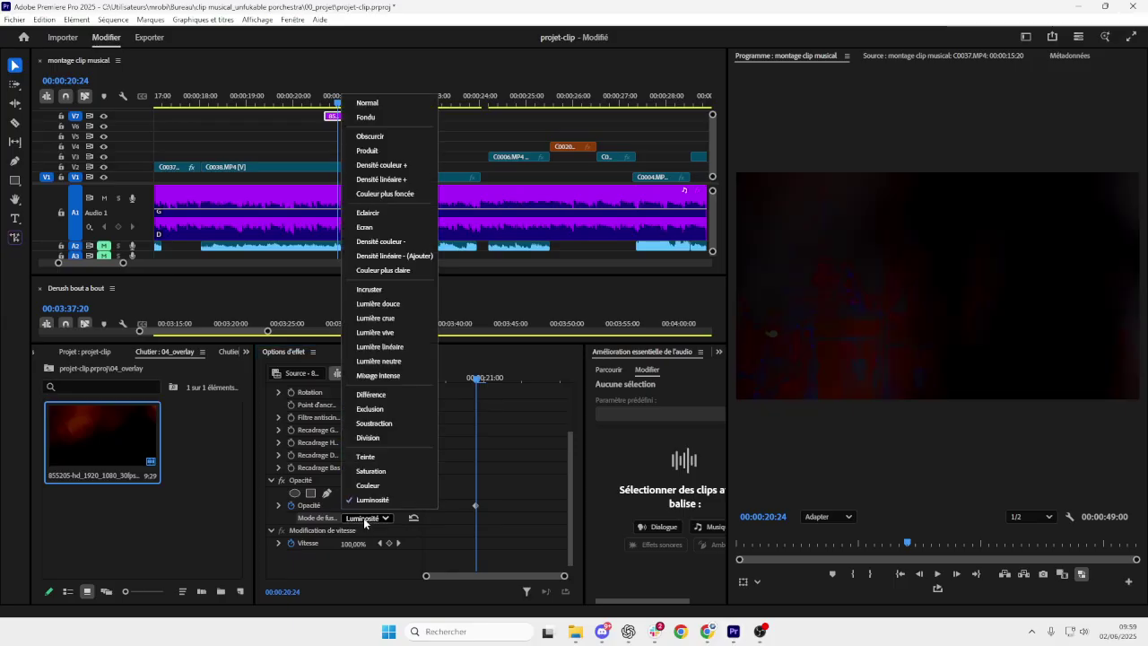
pyautogui.click(393, 118)
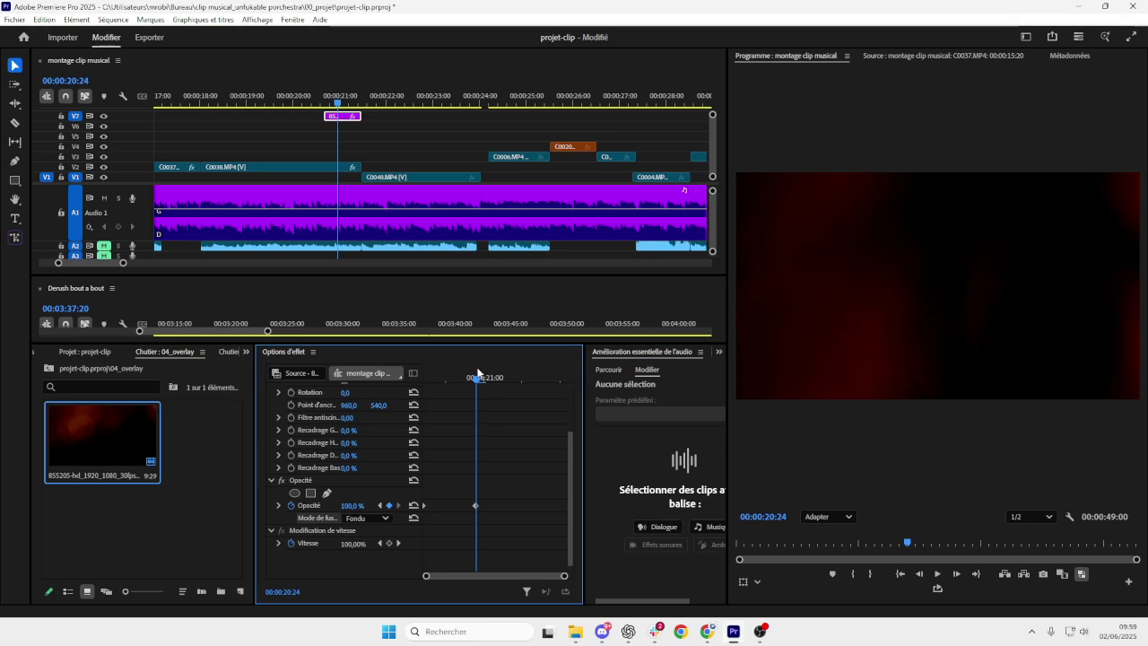
# - Set the bokeh segment's blend mode to Couleur plus claire and scrub back to its start at 00:00:20:17
pyautogui.click(361, 518)
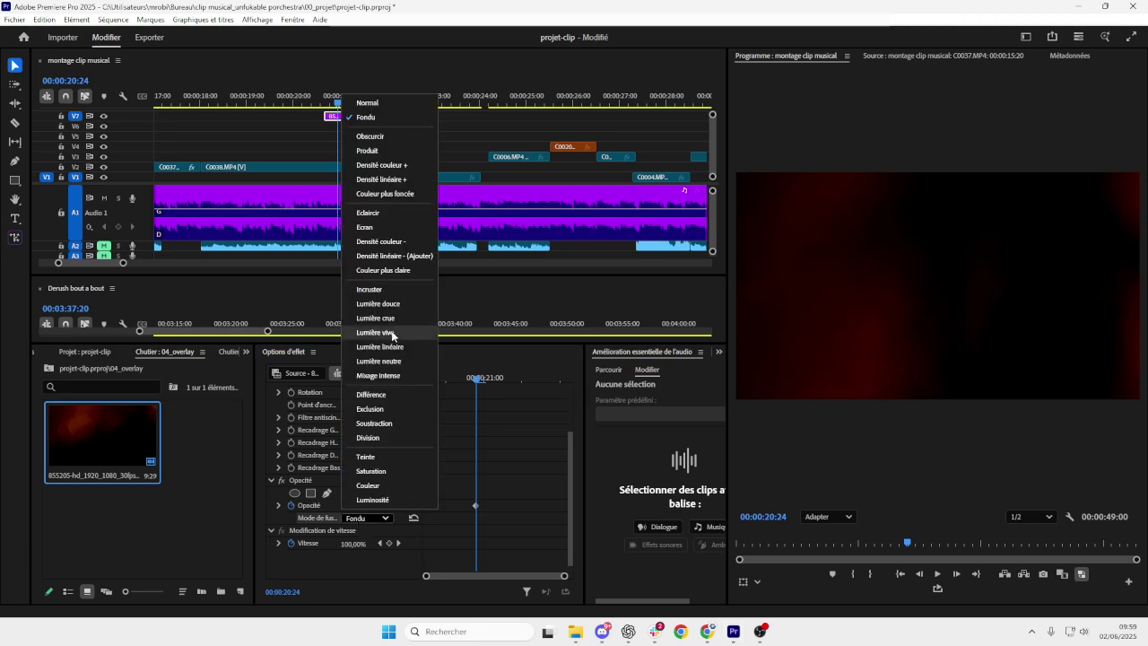
pyautogui.click(376, 270)
pyautogui.scroll(1, 404, 386)
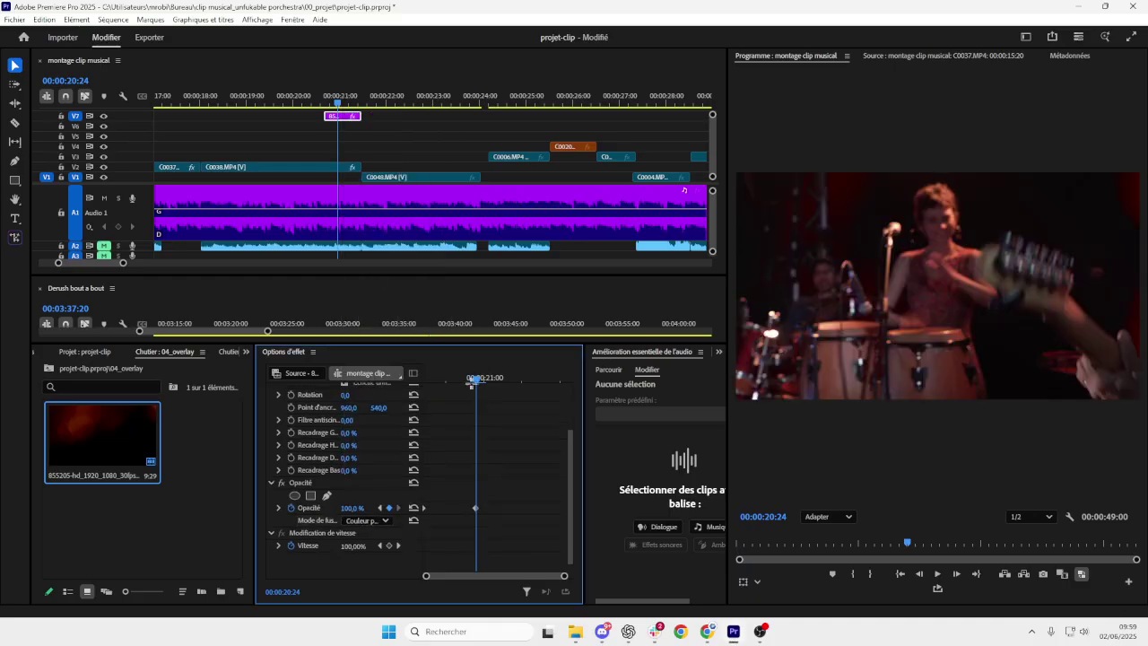
pyautogui.moveTo(479, 384); pyautogui.dragTo(427, 382)
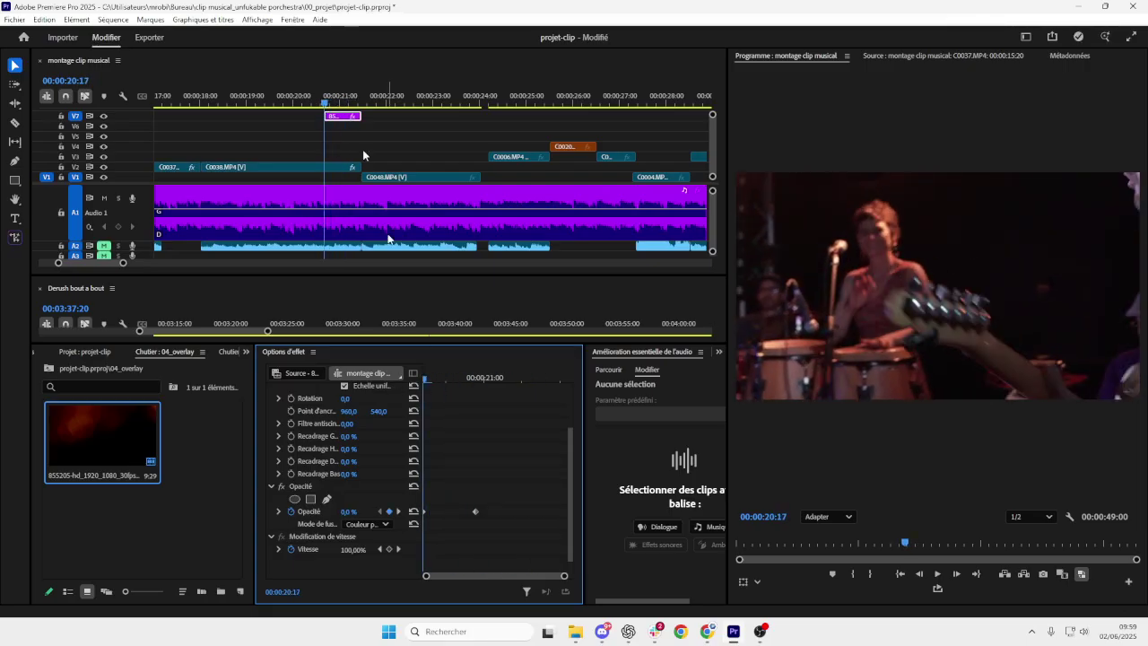
# - Extend the start of the bokeh segment on V7 earlier, to about 20.2 seconds
pyautogui.click(326, 101)
pyautogui.press('Up')
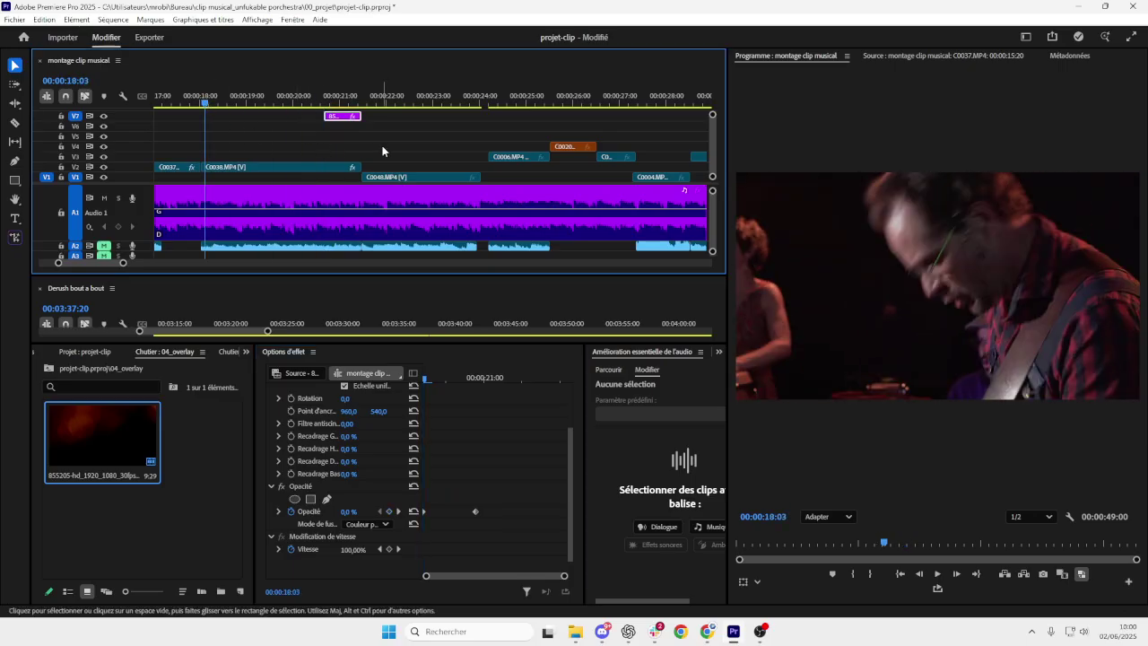
pyautogui.moveTo(326, 115); pyautogui.dragTo(303, 115)
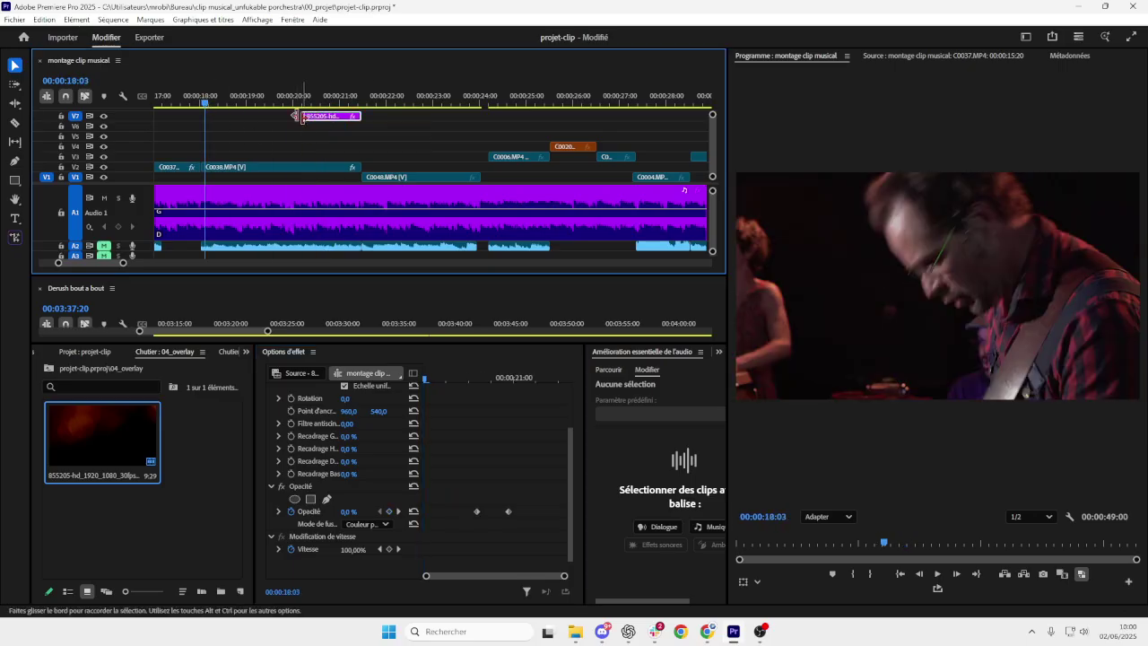
# - Extend the start of the bokeh segment on V7 earlier to 00:00:19:23 and play through the transition into C0048.MP4
pyautogui.click(211, 104)
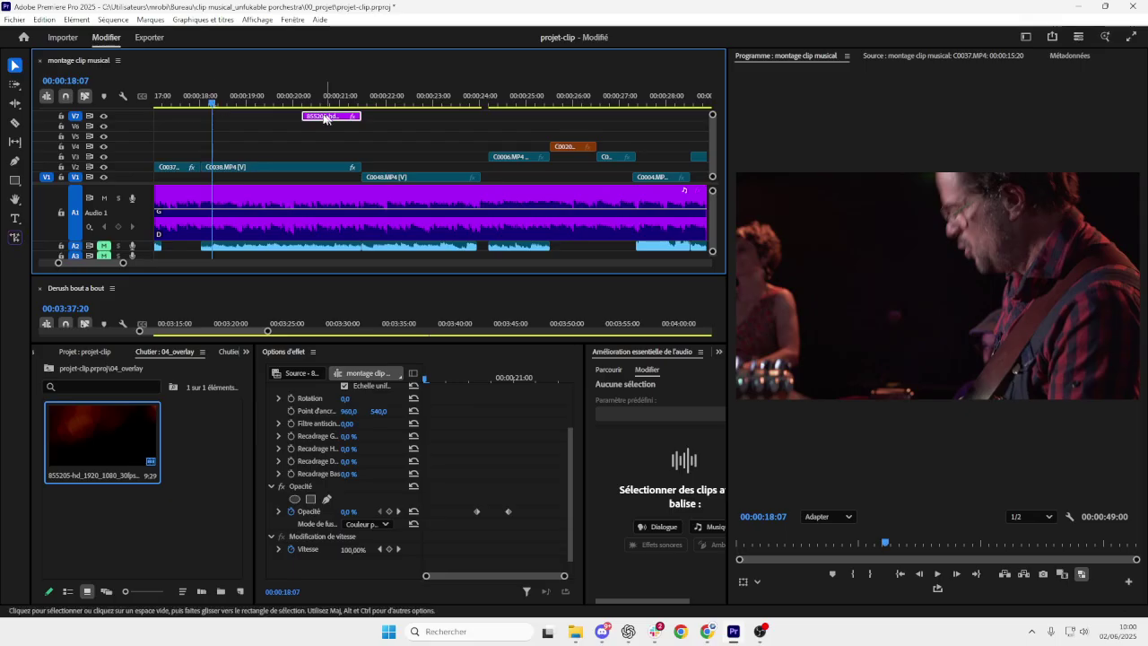
pyautogui.moveTo(304, 115); pyautogui.dragTo(293, 113)
pyautogui.press('space')
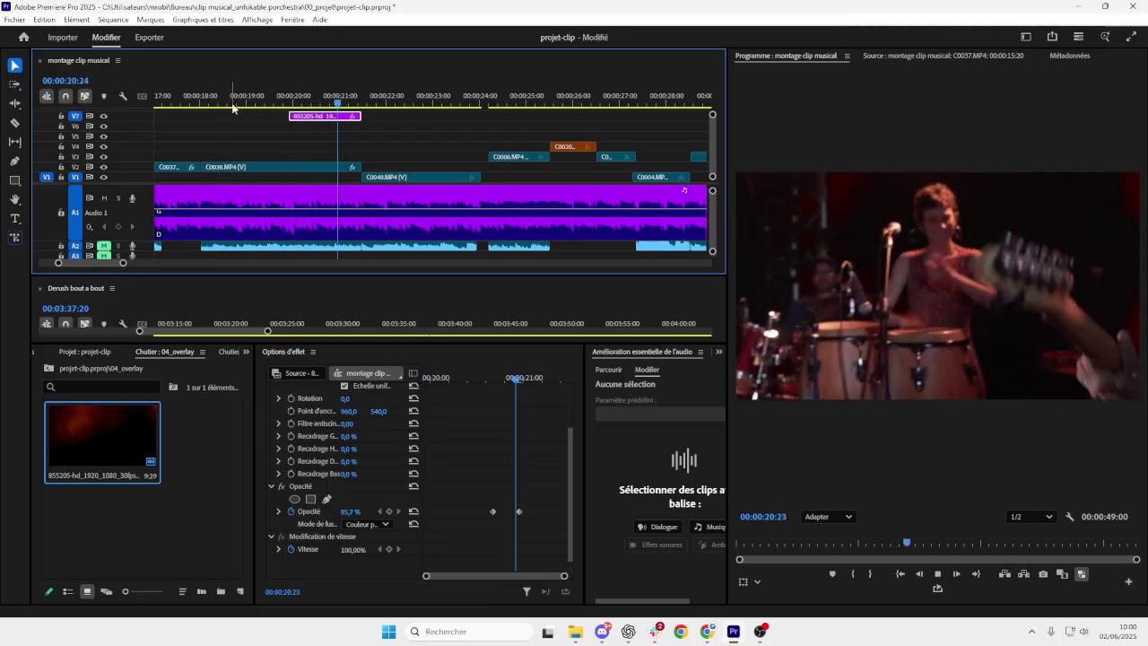
pyautogui.press('space')
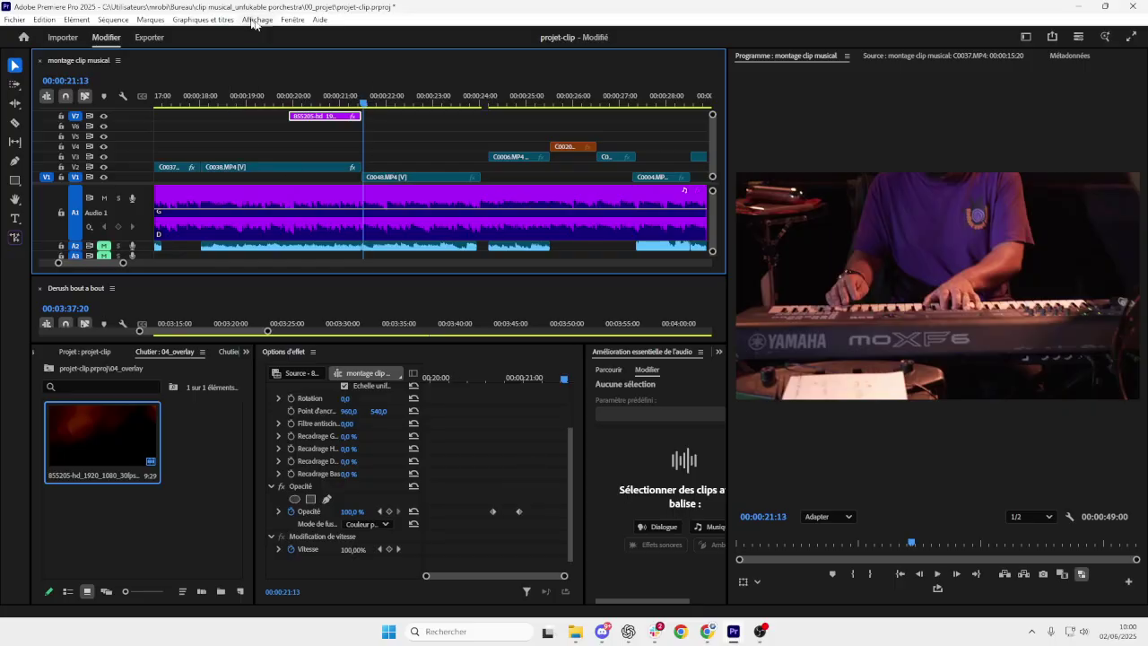
# - Shift both opacity keyframes of the bokeh segment earlier, the first to the segment's start at 00:00:19:23, and preview the longer fade-in
pyautogui.moveTo(364, 107); pyautogui.dragTo(289, 106)
pyautogui.click(502, 514)
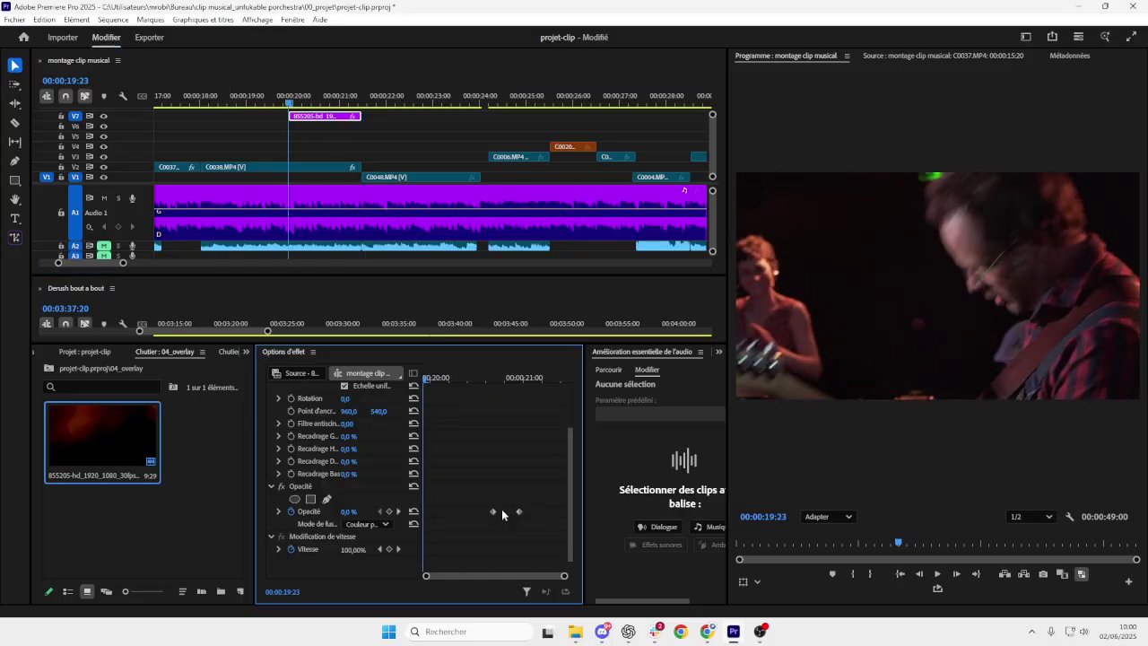
pyautogui.moveTo(492, 516); pyautogui.dragTo(449, 516)
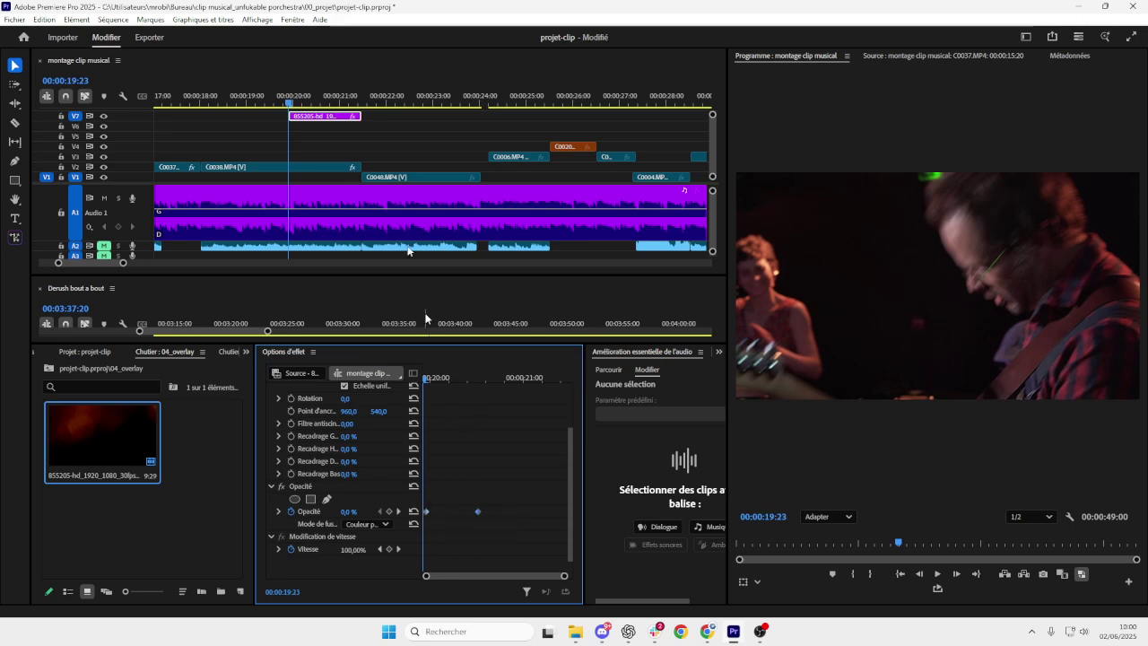
pyautogui.press('space')
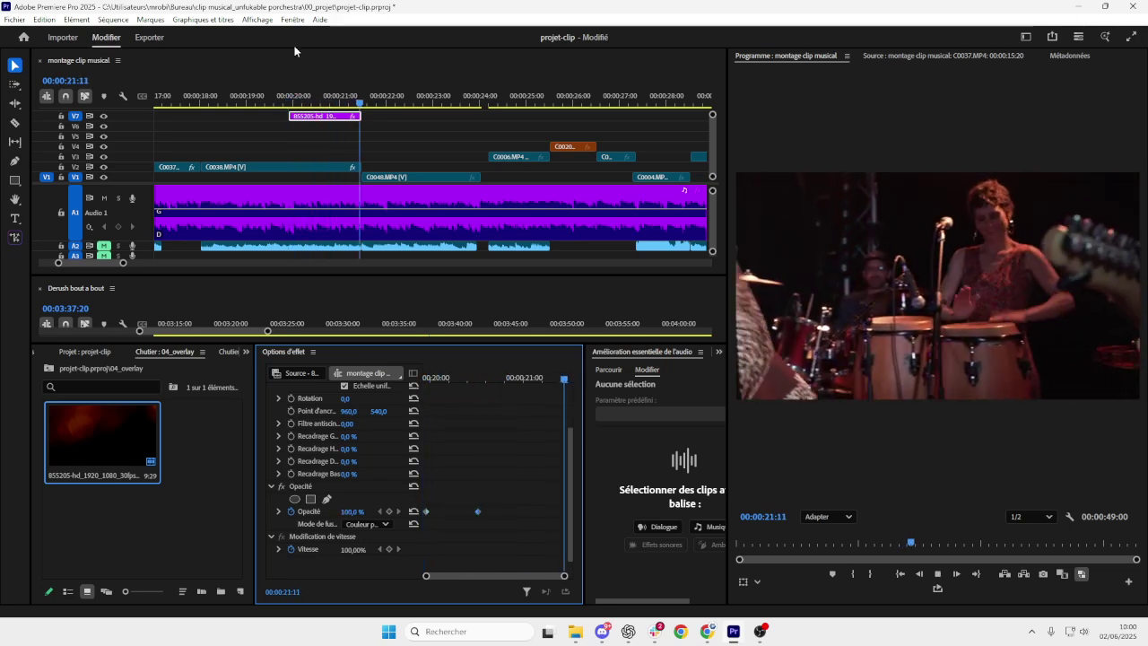
pyautogui.press('space')
pyautogui.scroll(-3, 293, 131)
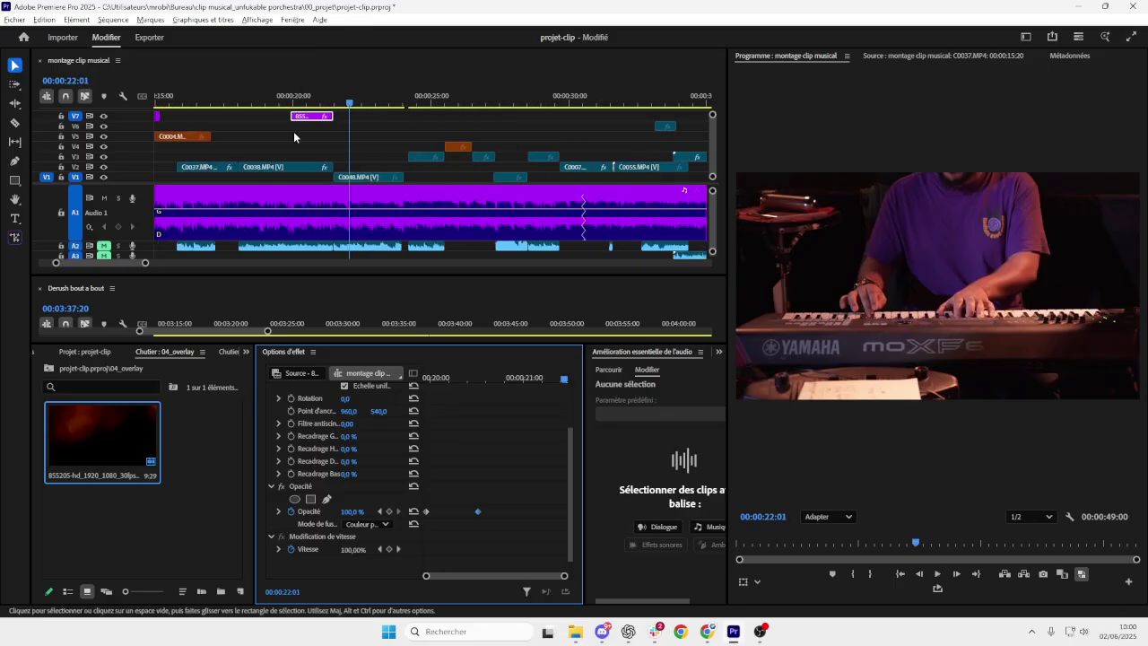
pyautogui.click(230, 104)
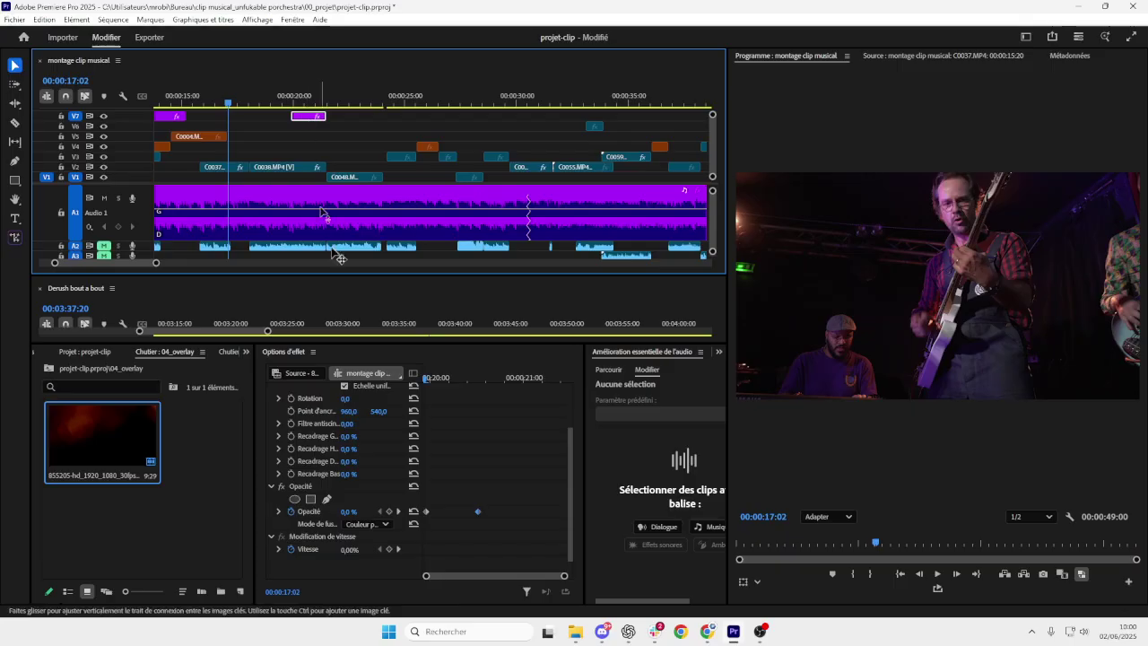
# - Check the blend mode of the overlay above the end of C0038.MP4 and play back its transition
pyautogui.scroll(-1, 377, 502)
pyautogui.click(374, 514)
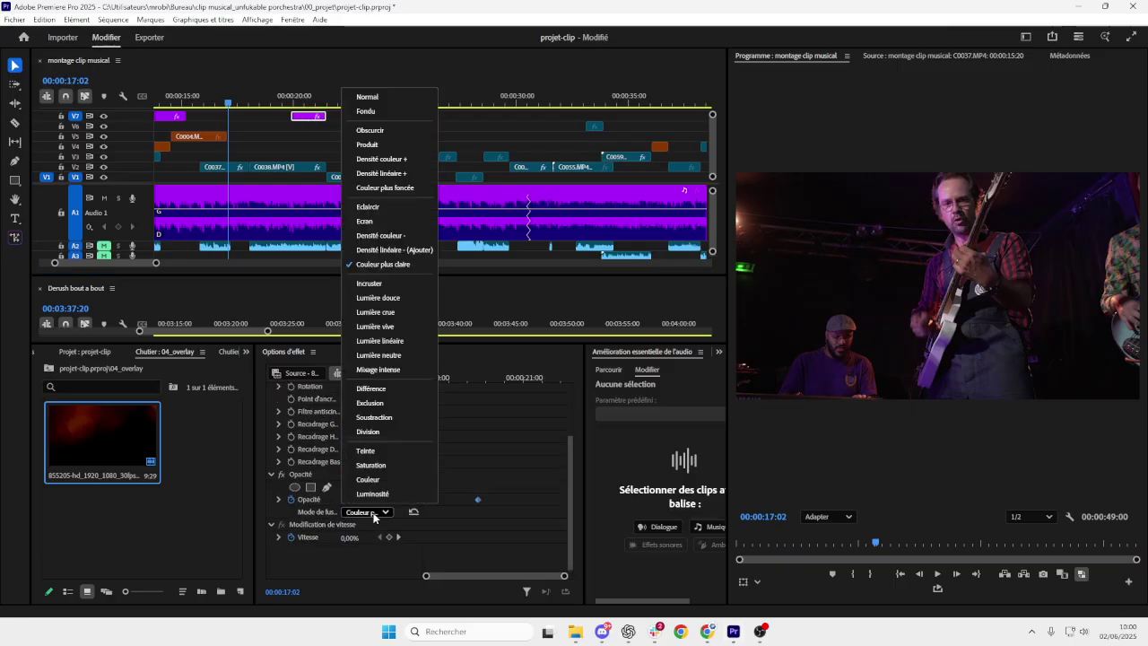
pyautogui.press('Escape')
pyautogui.press('space')
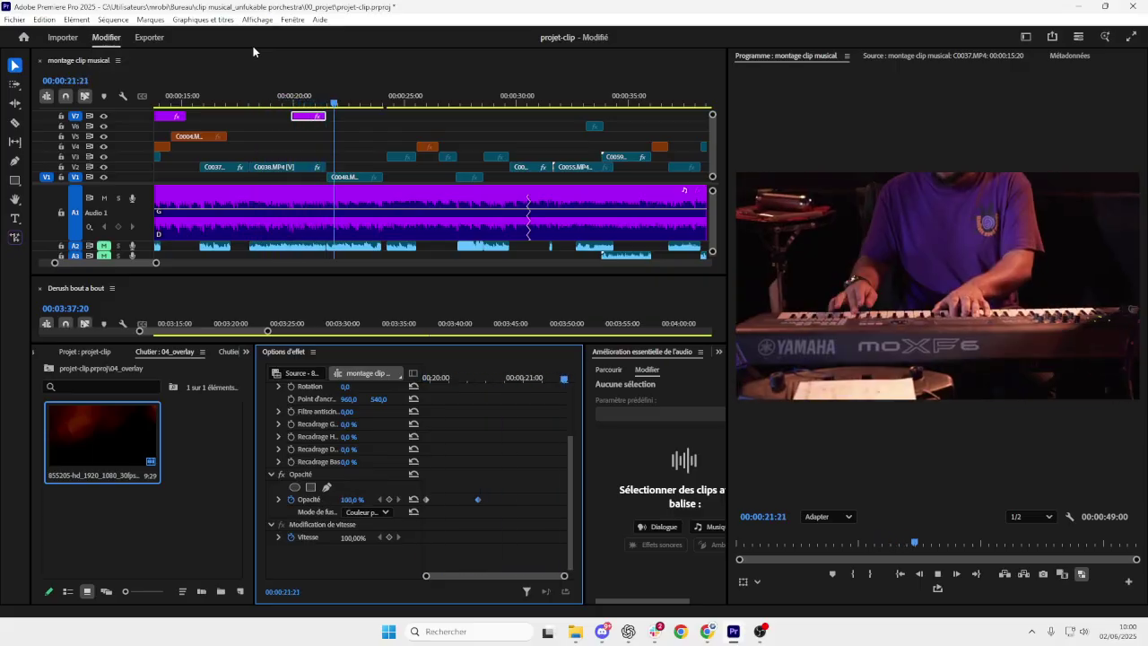
pyautogui.press('space')
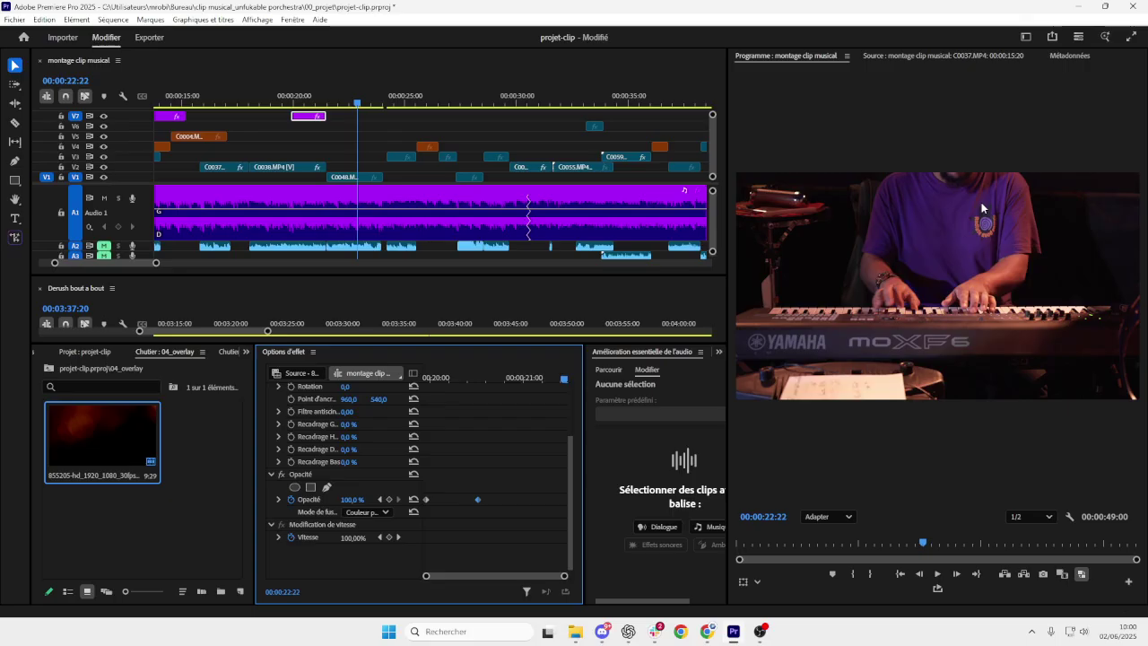
pyautogui.moveTo(355, 104); pyautogui.dragTo(276, 108)
pyautogui.press('space')
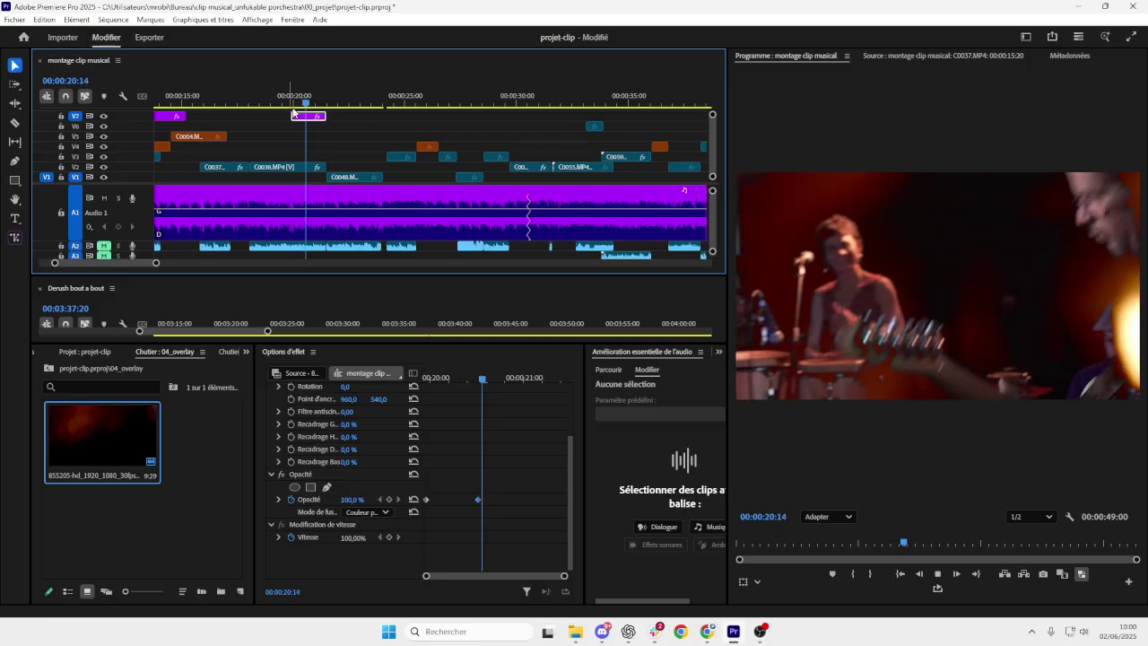
# - Shorten the overlay above C0038.MP4 to run from about 00:00:20:14 to the cut to C0048.MP4, and play the transition
pyautogui.scroll(2, 297, 130)
pyautogui.scroll(2, 297, 130)
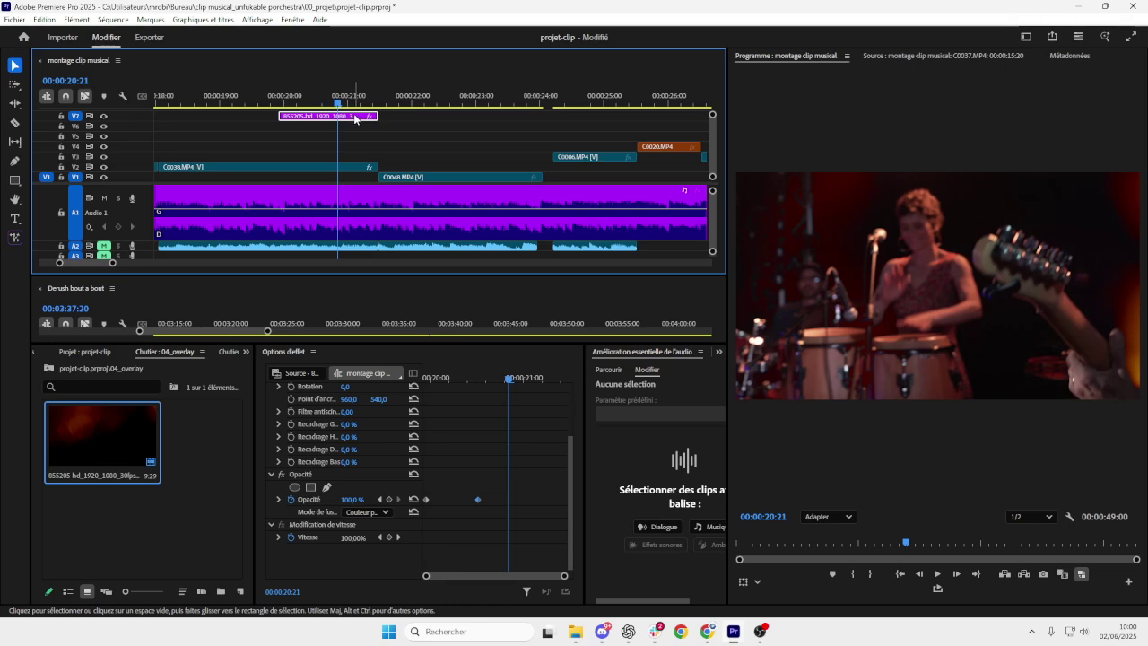
pyautogui.moveTo(374, 119); pyautogui.dragTo(236, 105)
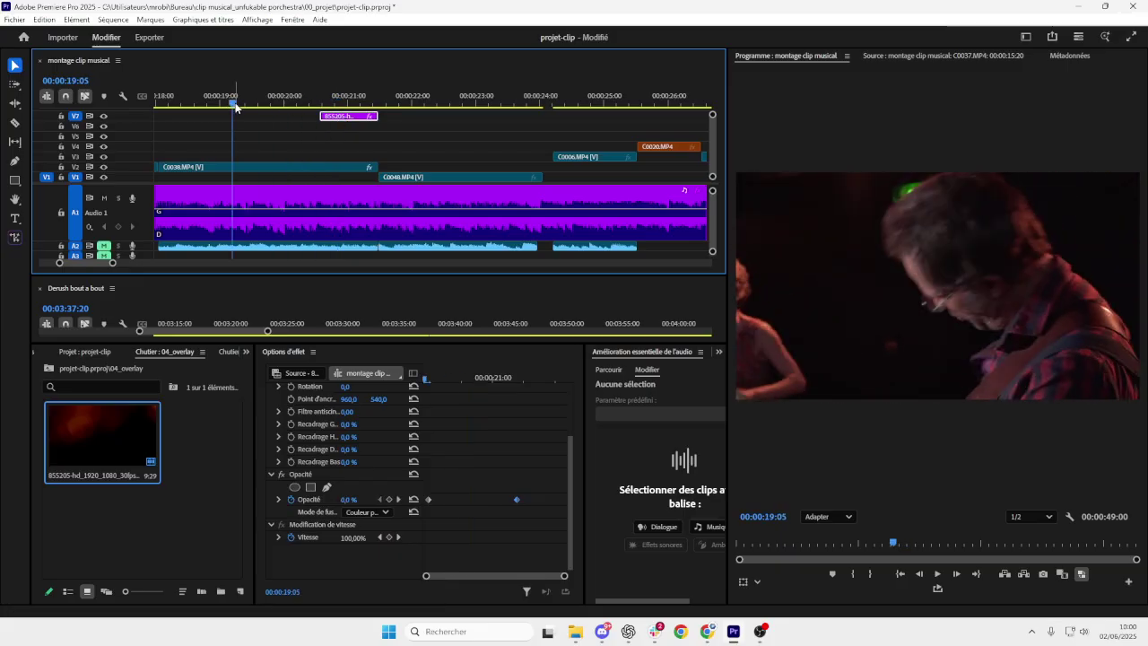
pyautogui.press('space')
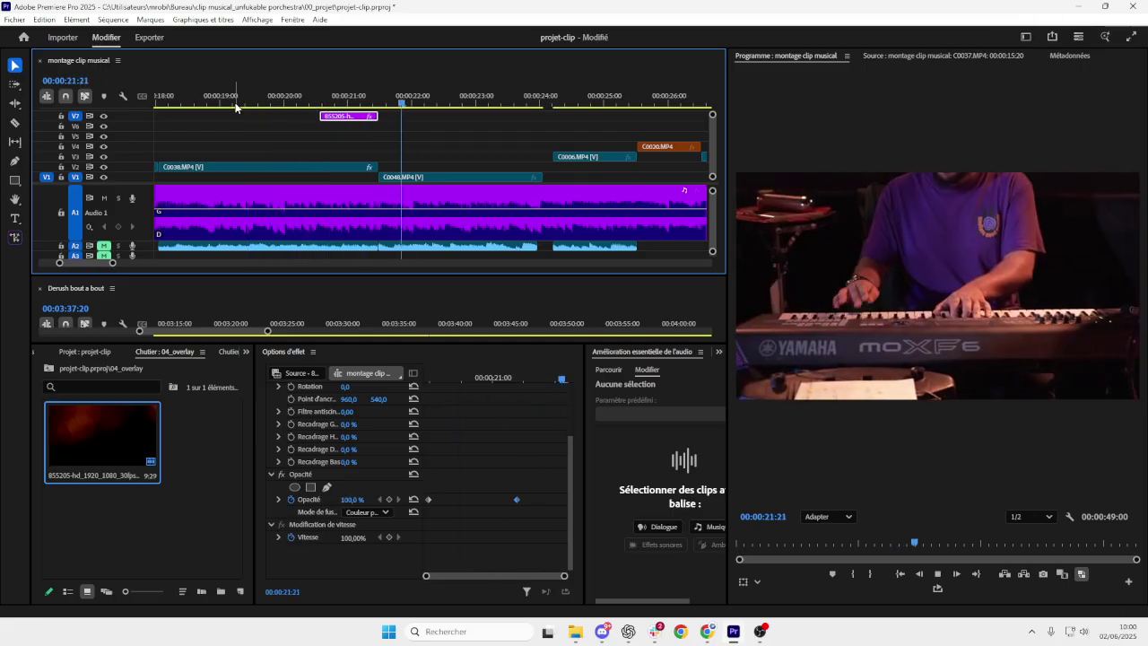
pyautogui.press('space')
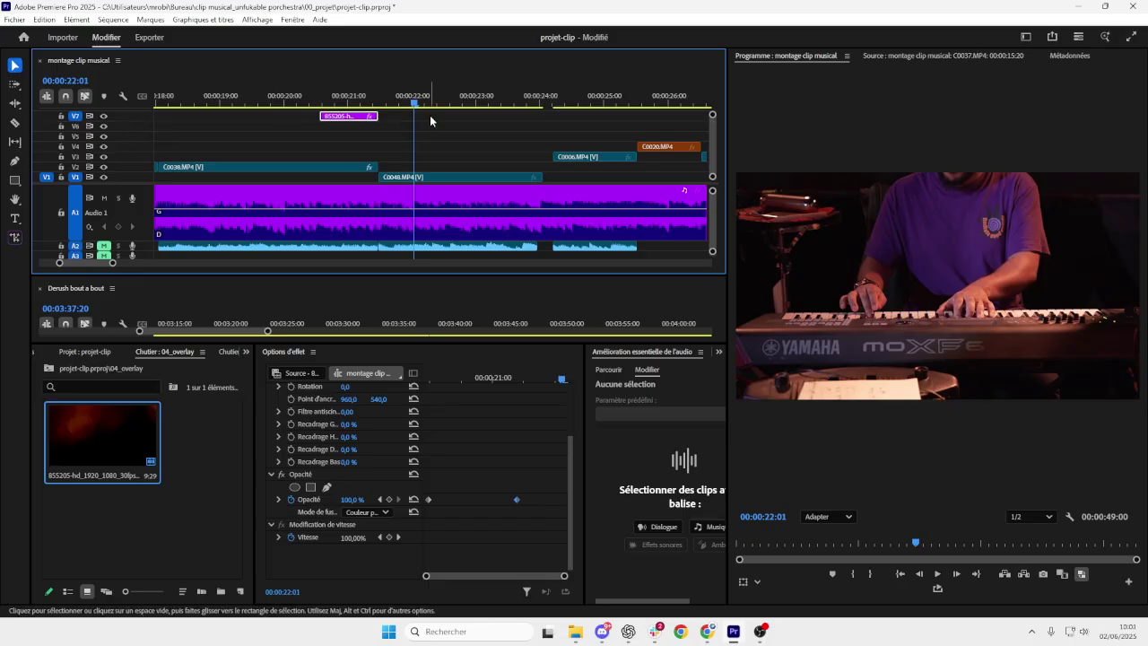
# - Trim the overlay further to start at about 00:00:20:17 while still ending at the cut to C0048.MP4, and replay the passage
pyautogui.scroll(3, 377, 121)
pyautogui.moveTo(378, 116); pyautogui.dragTo(370, 120)
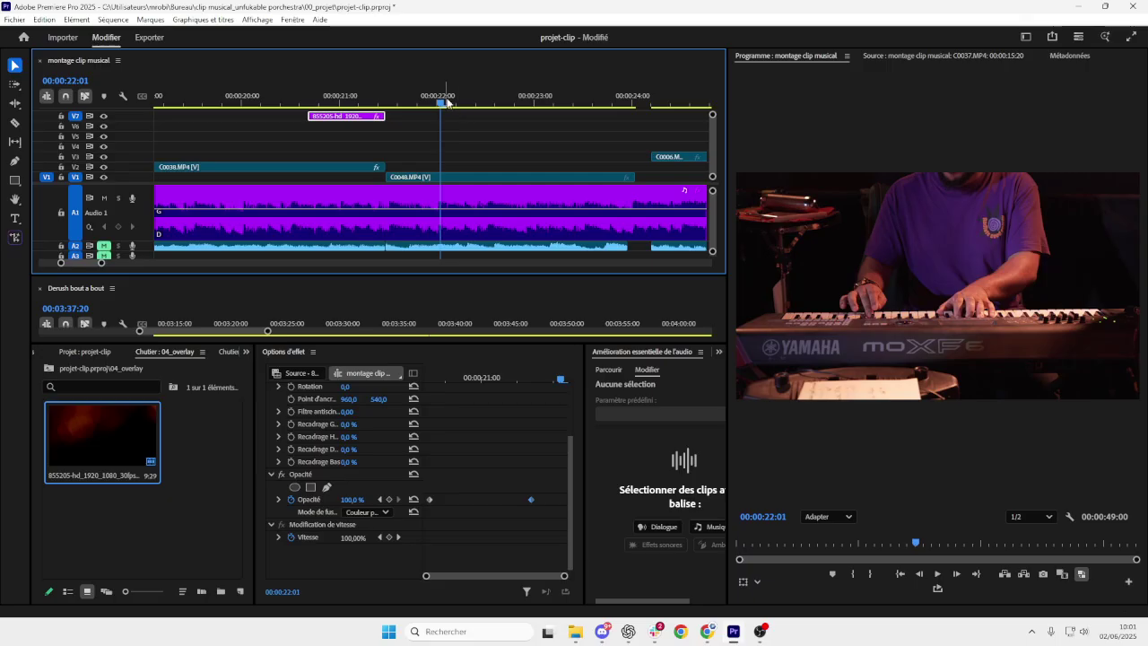
pyautogui.click(180, 108)
pyautogui.press('space')
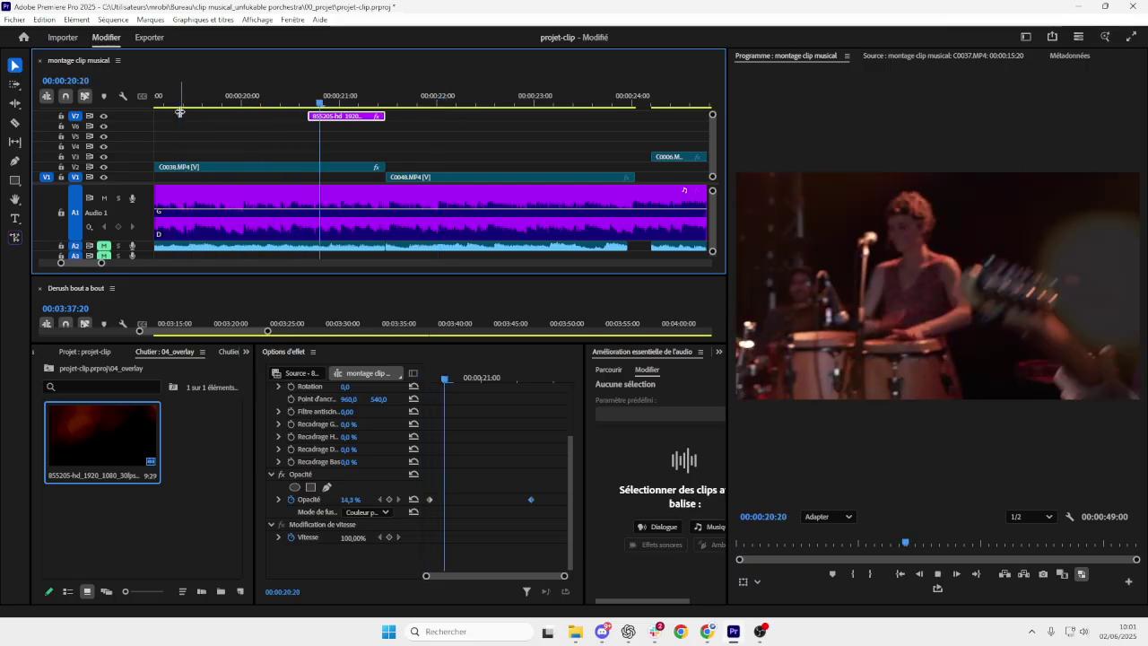
pyautogui.press('space')
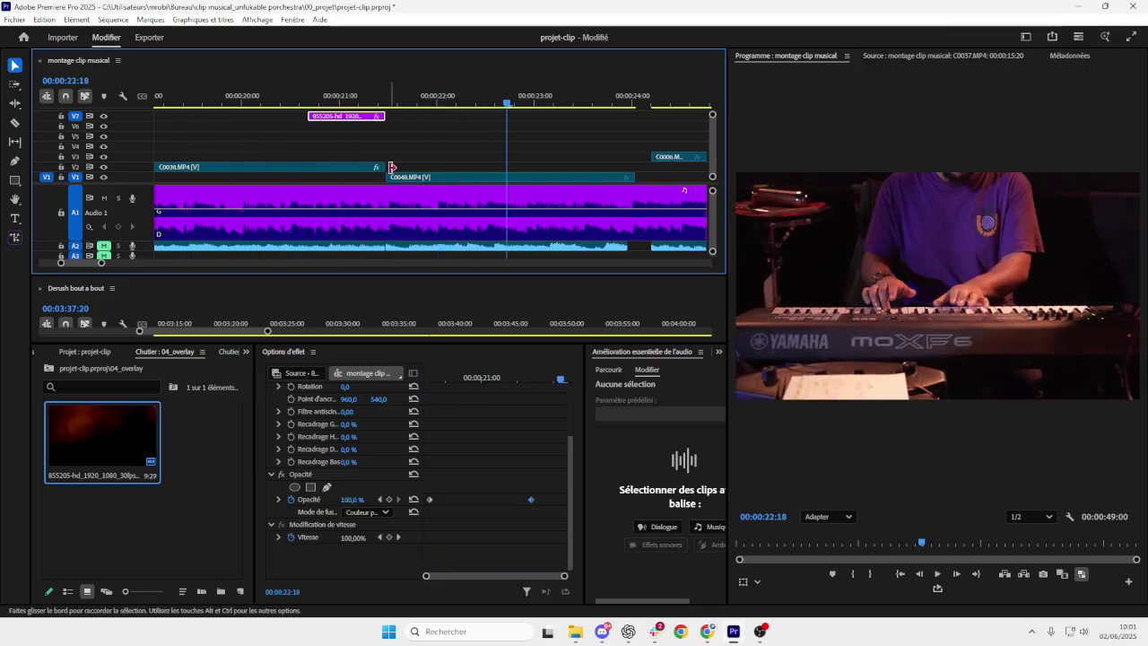
pyautogui.click(296, 99)
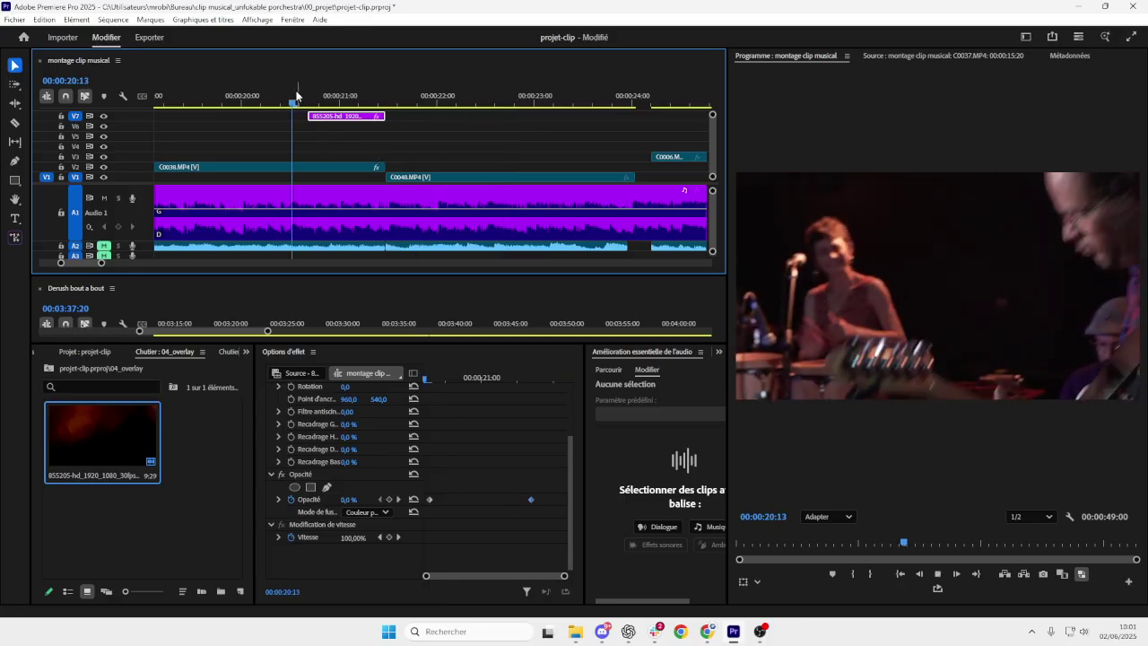
pyautogui.press('space')
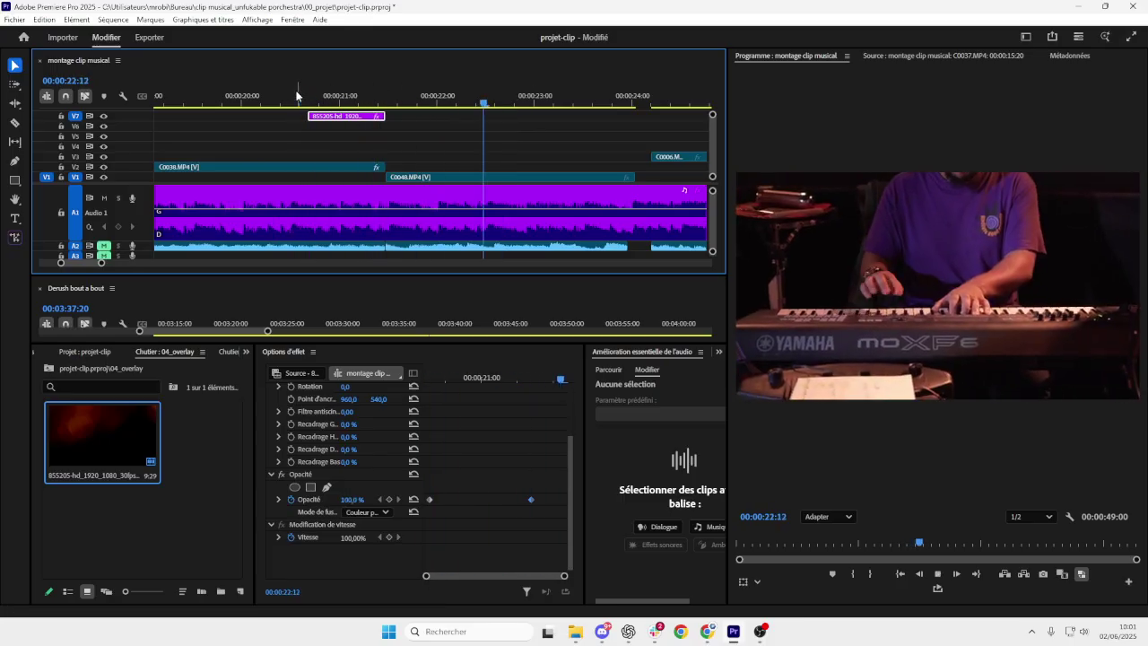
pyautogui.press('space')
# - Try moving the first overlay on V7 to about 00:00:27:00, ending at the cut before C0007.MP4, and play it
pyautogui.scroll(2, 329, 124)
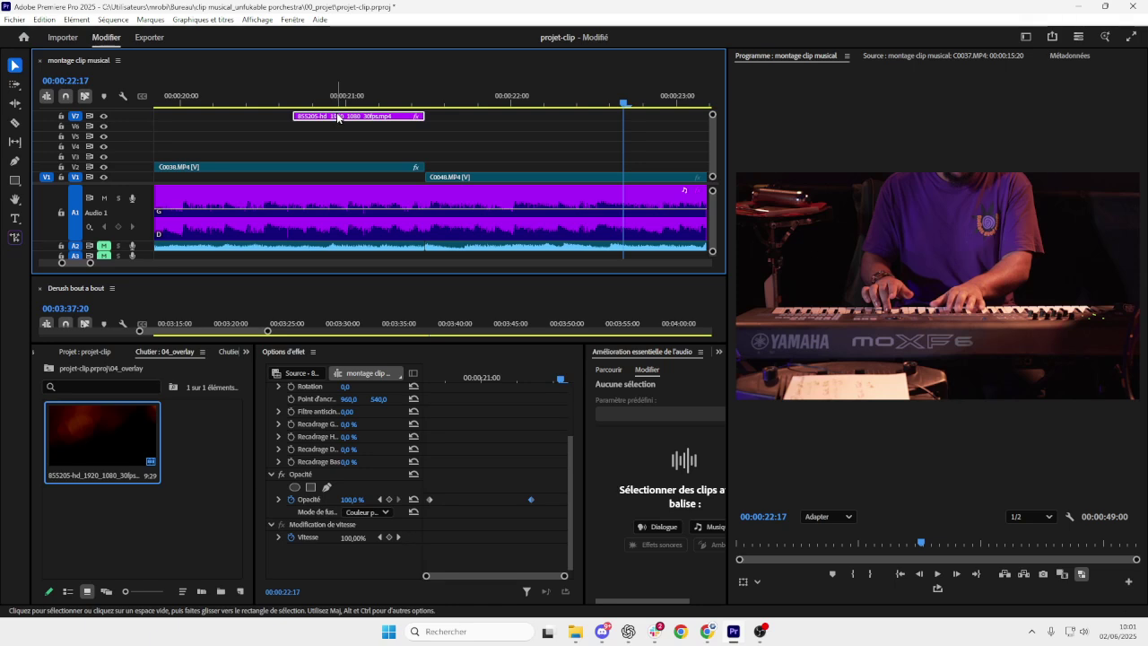
pyautogui.scroll(-6, 333, 152)
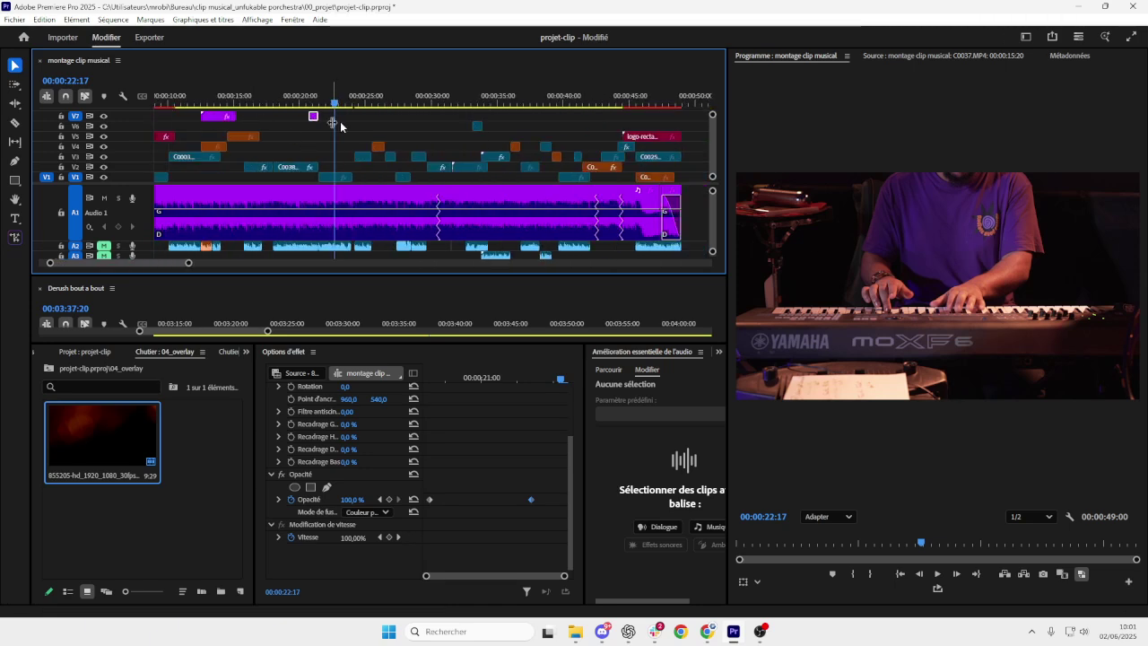
pyautogui.moveTo(220, 117); pyautogui.dragTo(314, 118)
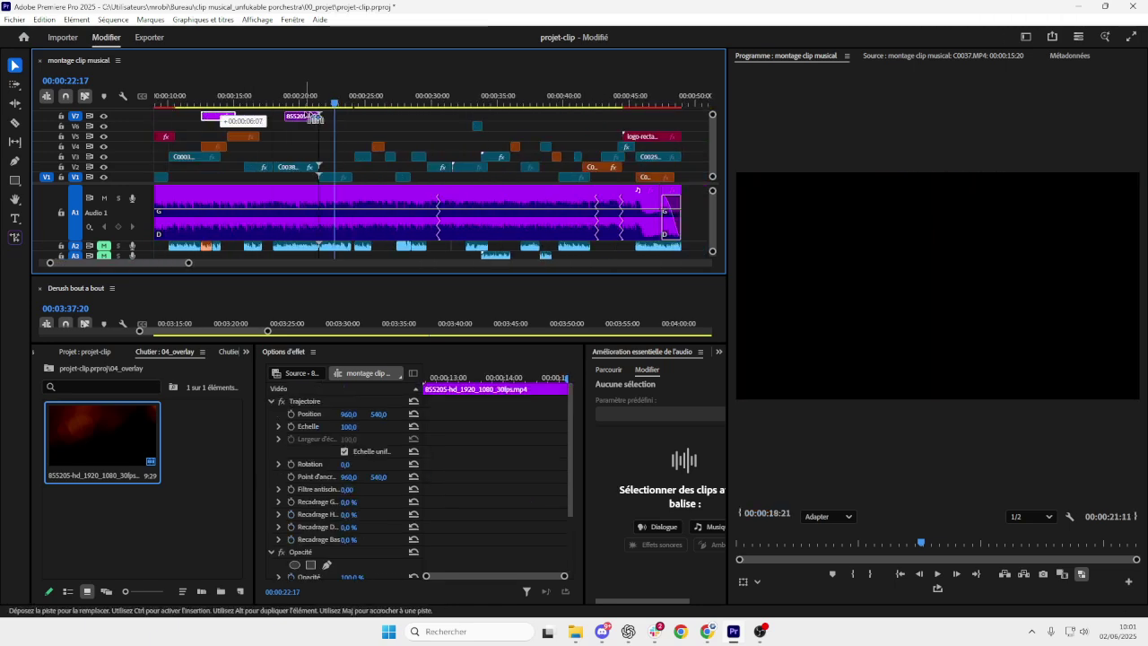
pyautogui.moveTo(411, 120)
pyautogui.mouseDown()
pyautogui.moveTo(453, 120)
pyautogui.moveTo(416, 117)
pyautogui.mouseUp()
pyautogui.keyDown('alt'); pyautogui.scroll(2, 393, 105); pyautogui.keyUp('alt')
pyautogui.click(388, 101)
pyautogui.press('space')
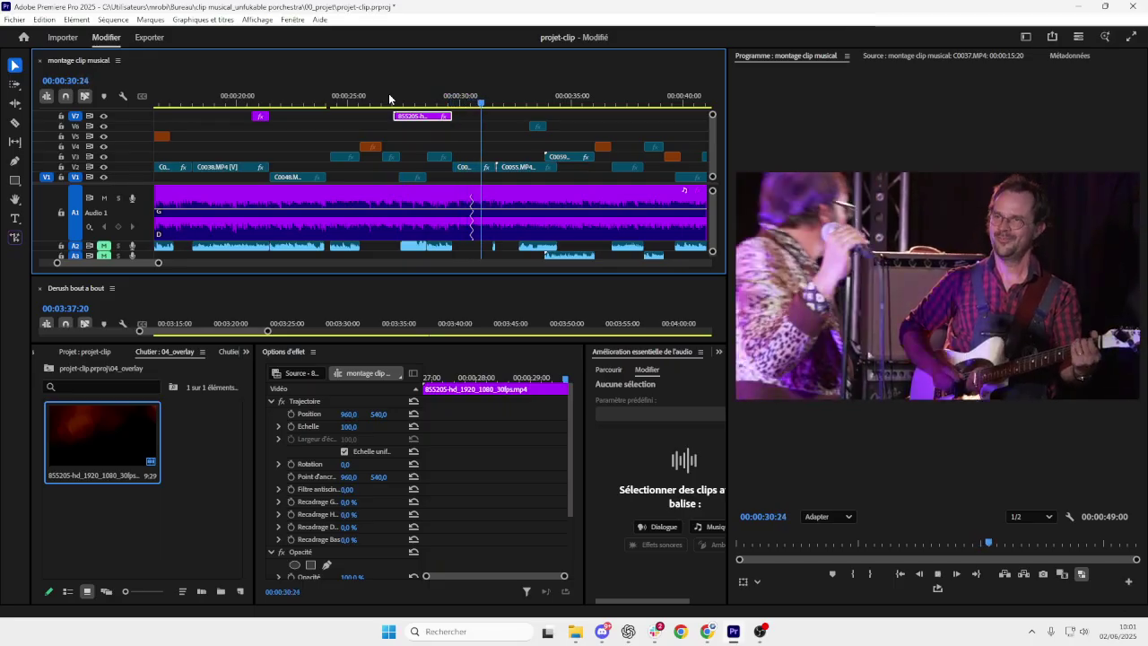
pyautogui.press('space')
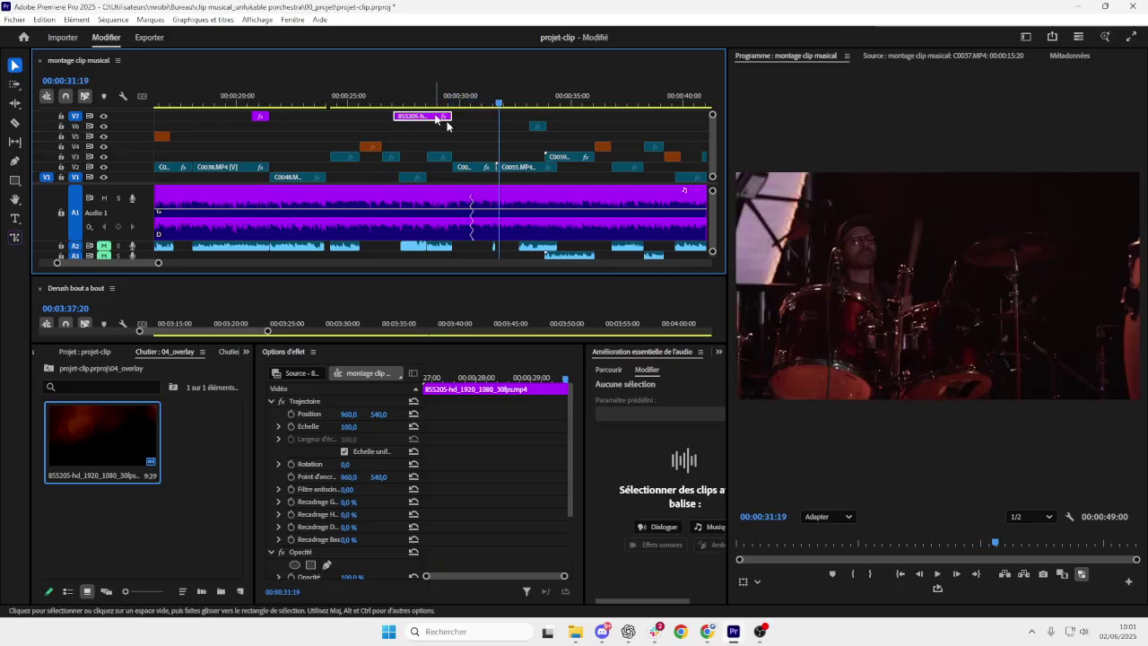
# - Try the same overlay on V7 at about 00:00:34:08, above C0059.MP4, and preview it
pyautogui.scroll(-1, 478, 142)
pyautogui.moveTo(439, 116); pyautogui.dragTo(559, 116)
pyautogui.press('space')
pyautogui.click(545, 101)
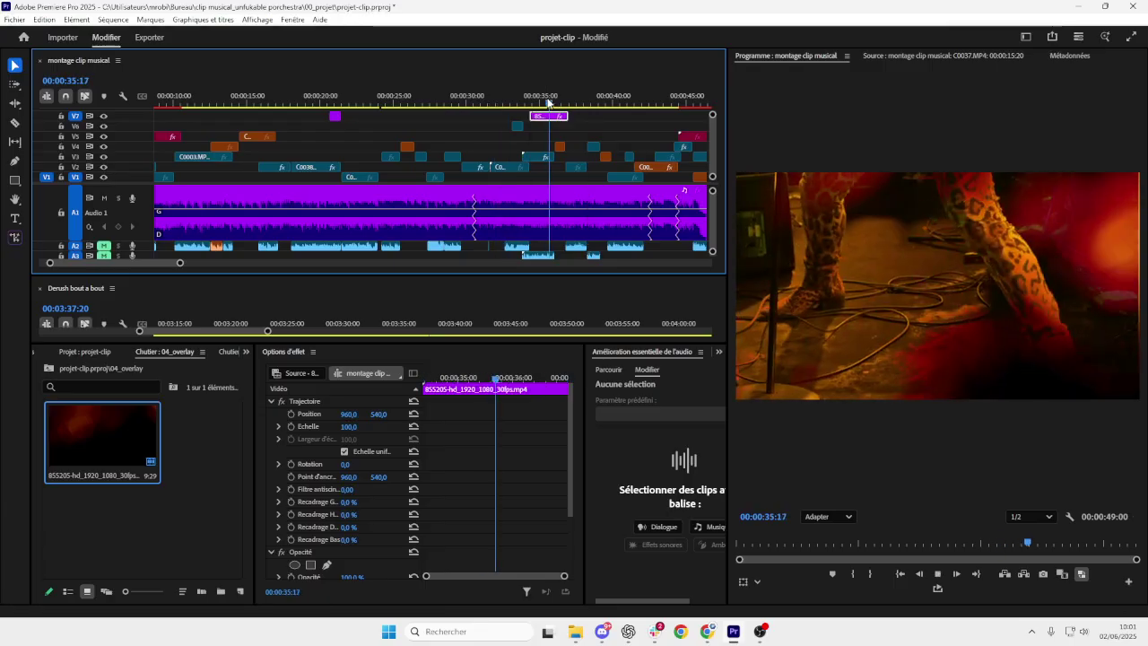
# - Try shifting the overlay on V7 to about 00:00:36:13, above the C0032.MP4 clip, and preview it
pyautogui.moveTo(560, 117); pyautogui.dragTo(590, 117)
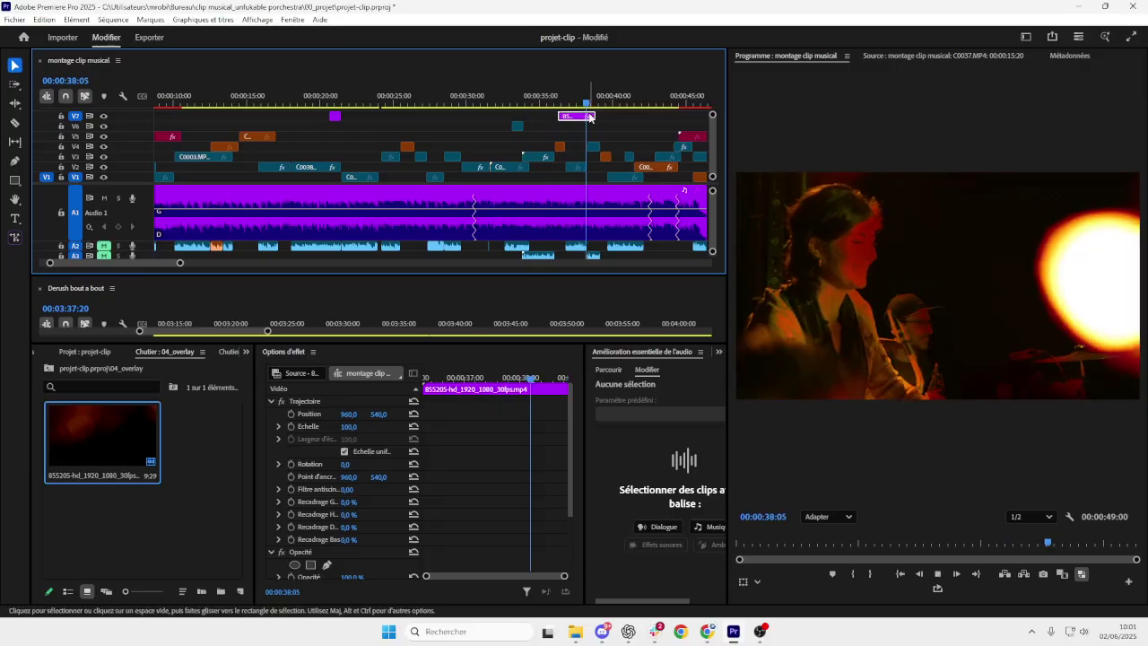
pyautogui.scroll(3, 590, 117)
pyautogui.click(593, 104)
pyautogui.press('space')
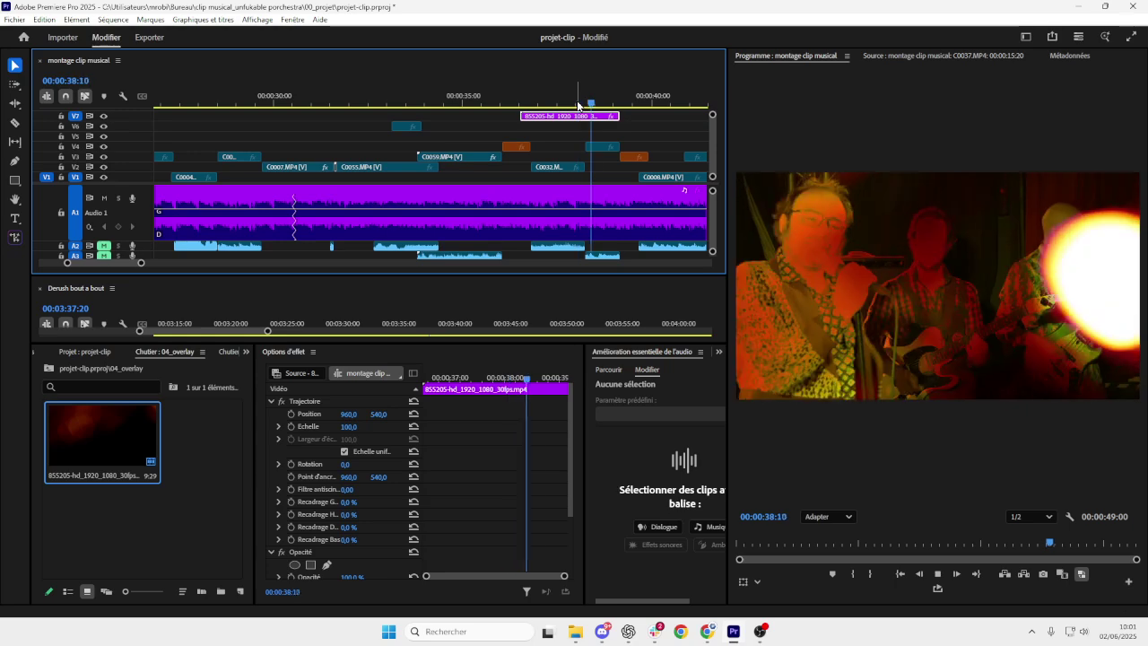
# - Nudge the overlay slightly earlier, to start at about 00:00:36:06, and play back the passage
pyautogui.moveTo(581, 117); pyautogui.dragTo(571, 117)
pyautogui.click(588, 104)
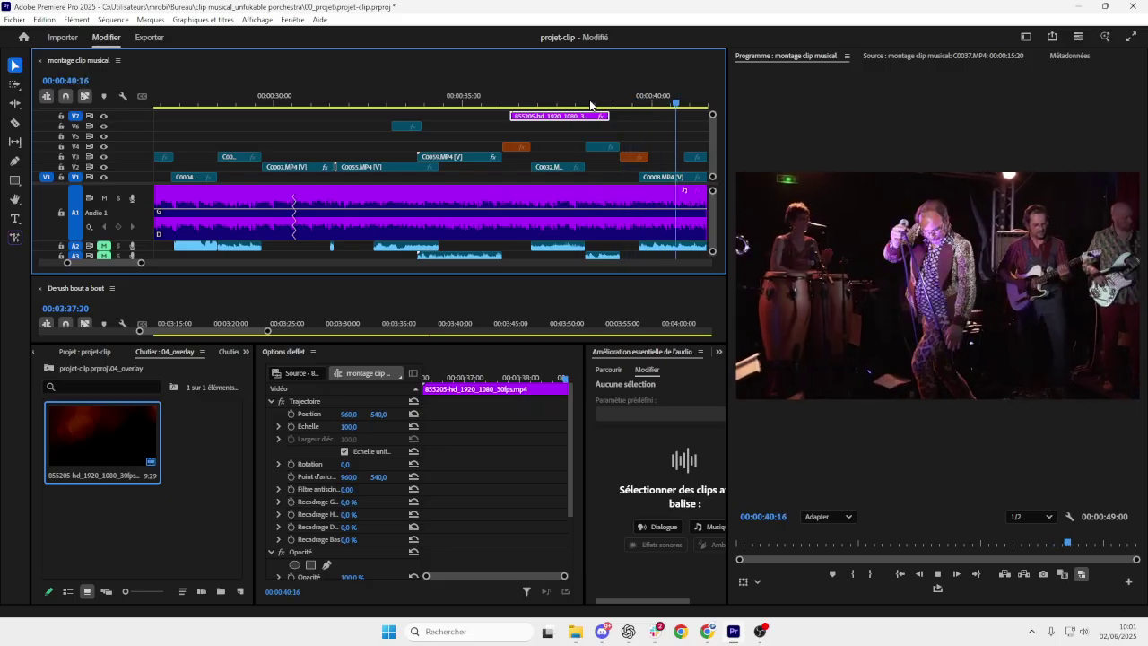
pyautogui.scroll(-3, 216, 148)
pyautogui.press('space')
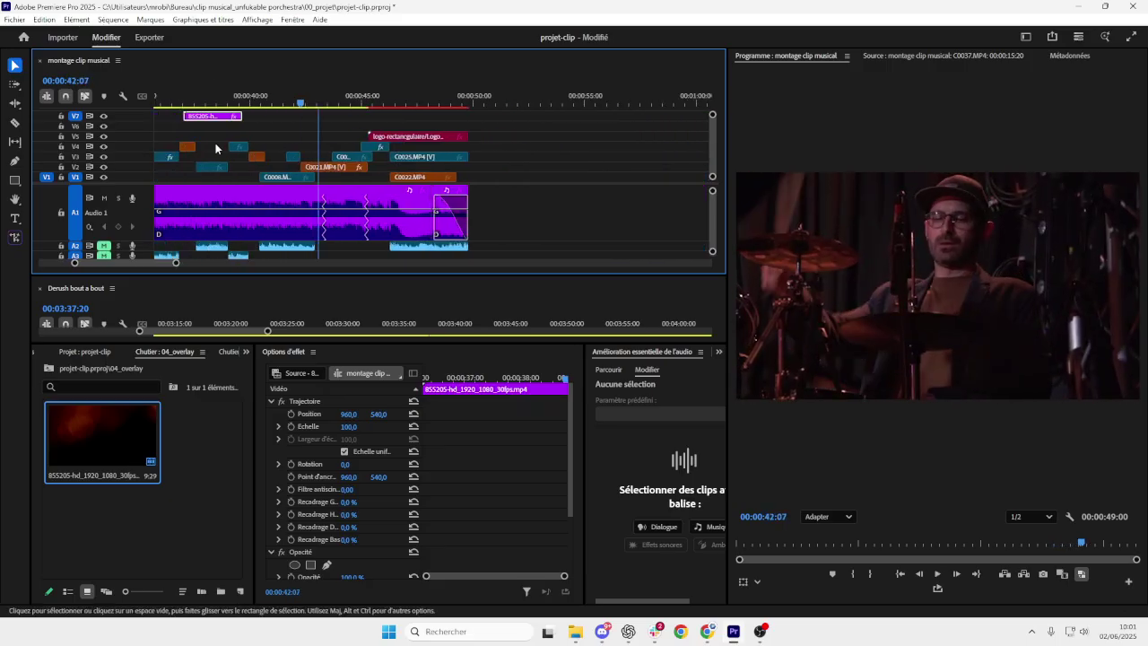
pyautogui.scroll(3, 241, 120)
pyautogui.scroll(2, 317, 113)
pyautogui.click(321, 104)
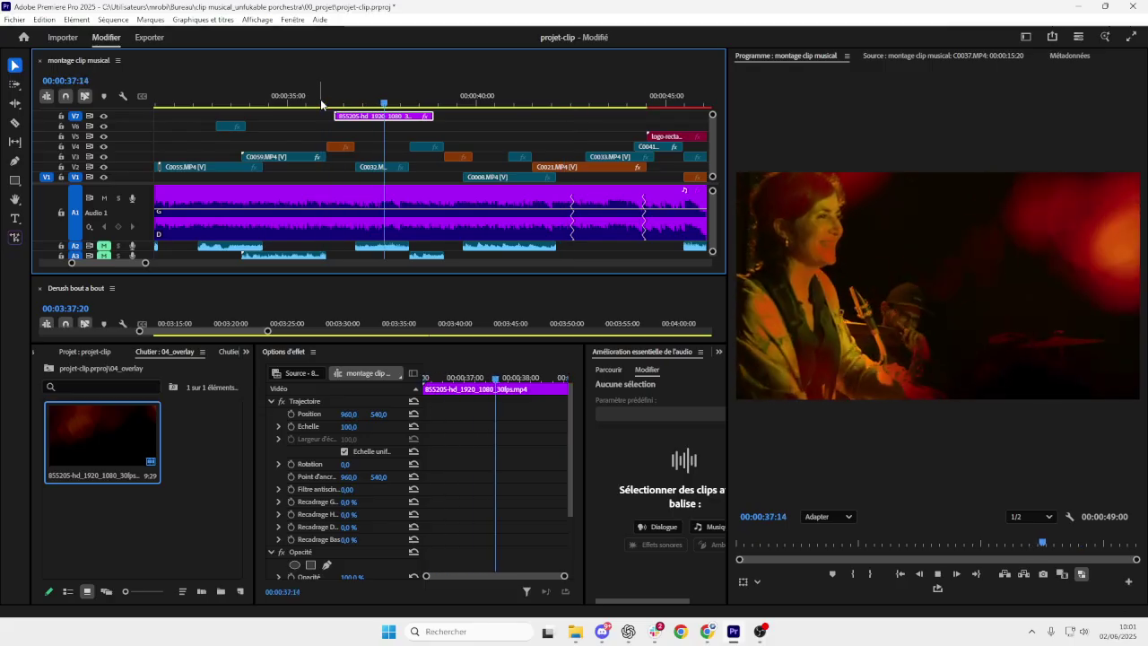
# - Move the overlay above C0008.MP4, trim it to about 00:00:40:09 through the start of the V3 C0007 clip, and play the transition
pyautogui.moveTo(395, 117); pyautogui.dragTo(480, 116)
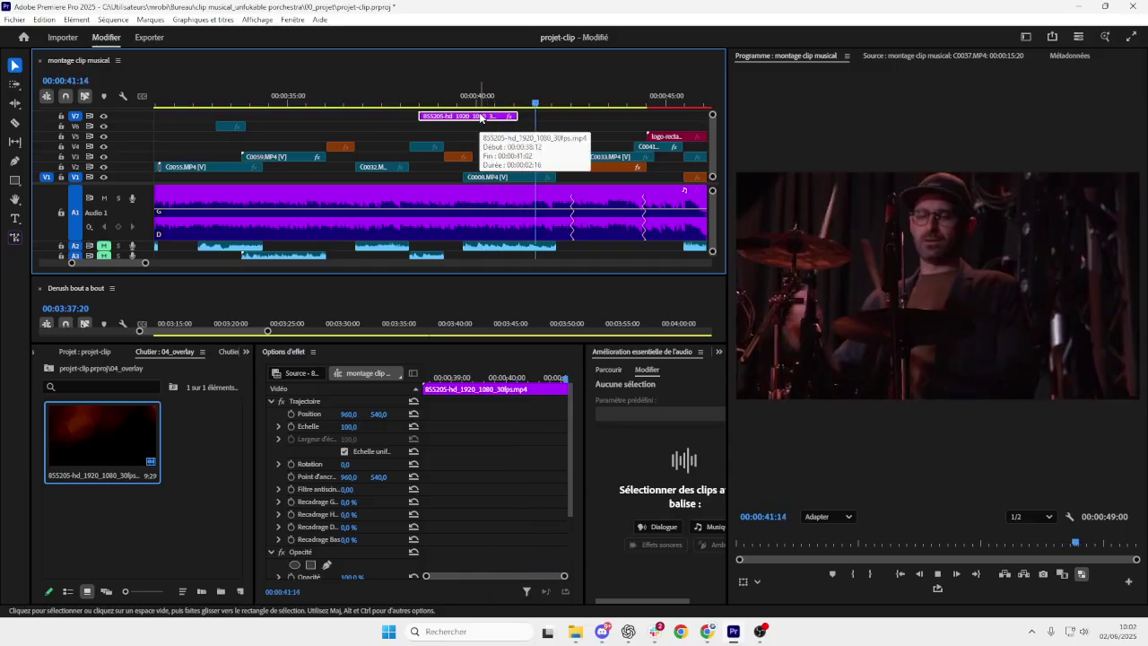
pyautogui.moveTo(481, 117)
pyautogui.mouseDown()
pyautogui.moveTo(489, 130)
pyautogui.moveTo(507, 118)
pyautogui.moveTo(496, 115)
pyautogui.mouseUp()
pyautogui.press('=')
pyautogui.press('=')
pyautogui.moveTo(351, 115); pyautogui.dragTo(466, 115)
pyautogui.click(459, 99)
pyautogui.press('space')
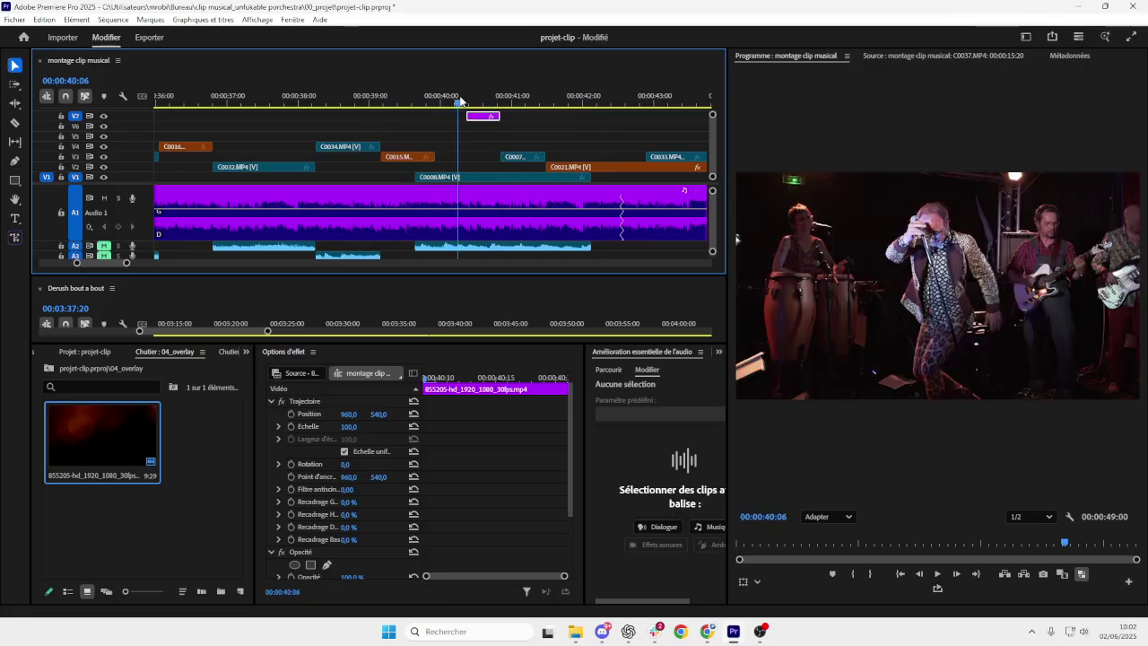
pyautogui.click(389, 99)
pyautogui.click(428, 102)
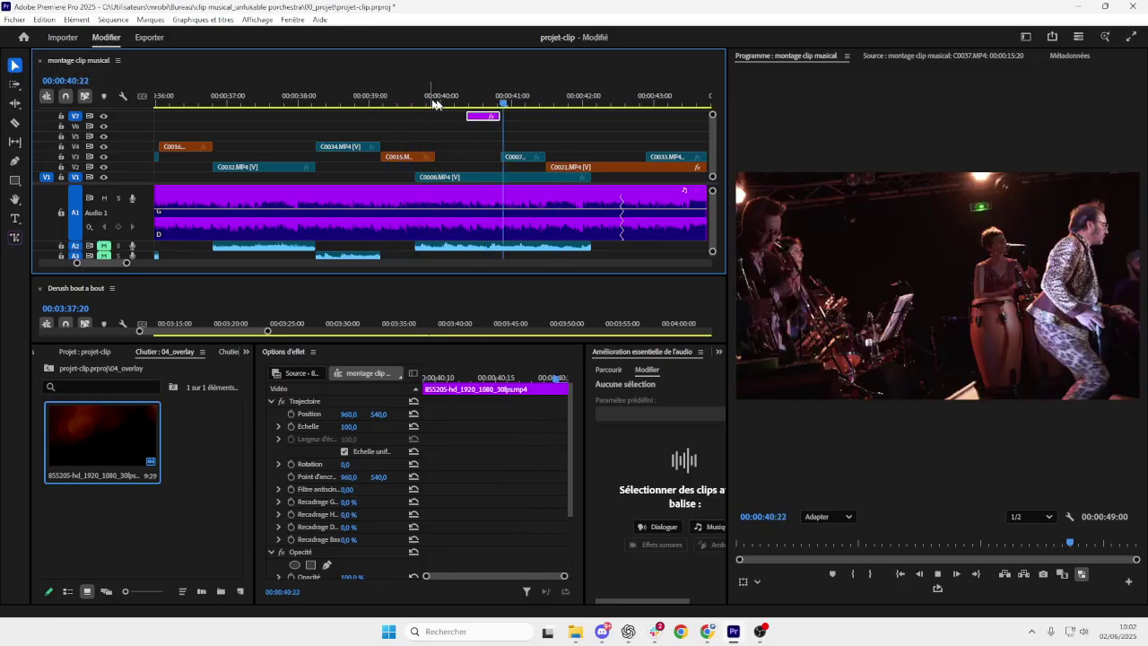
pyautogui.press('space')
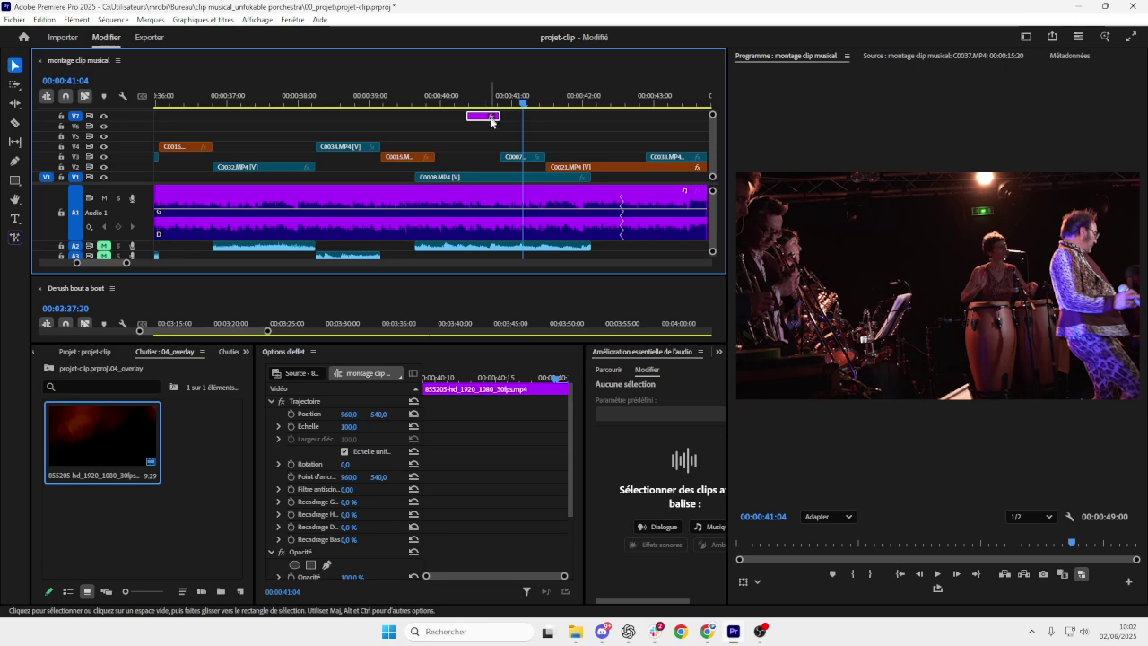
# - Try the Lumière vive blend mode on the shortened overlay, then set its blend mode to Incruster
pyautogui.scroll(-3, 358, 509)
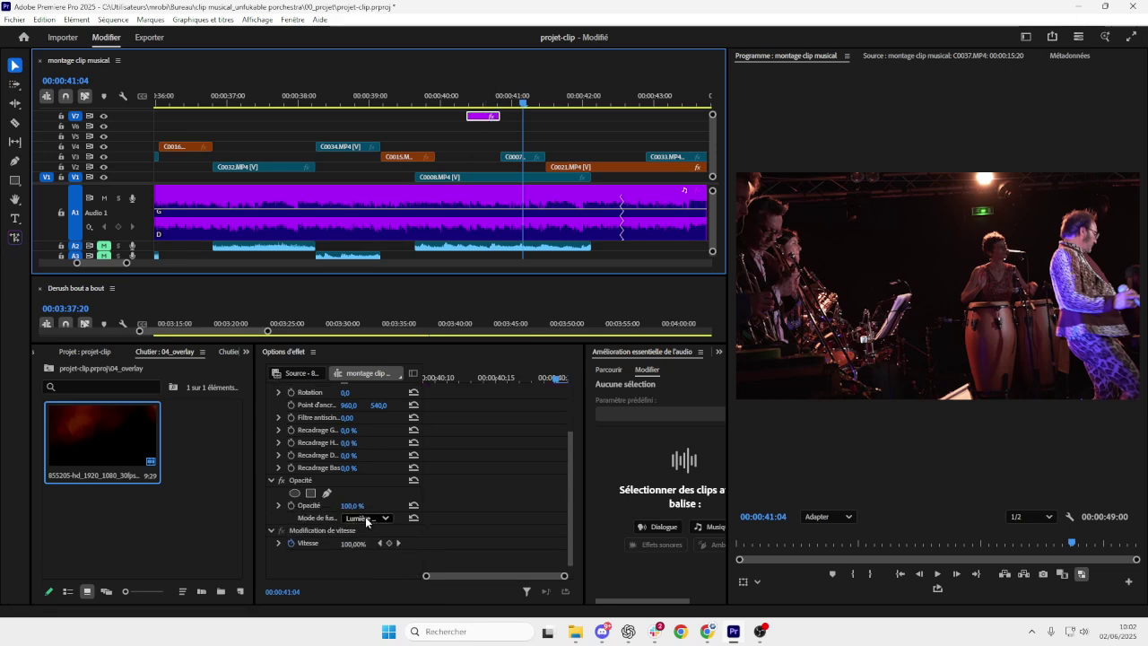
pyautogui.click(366, 518)
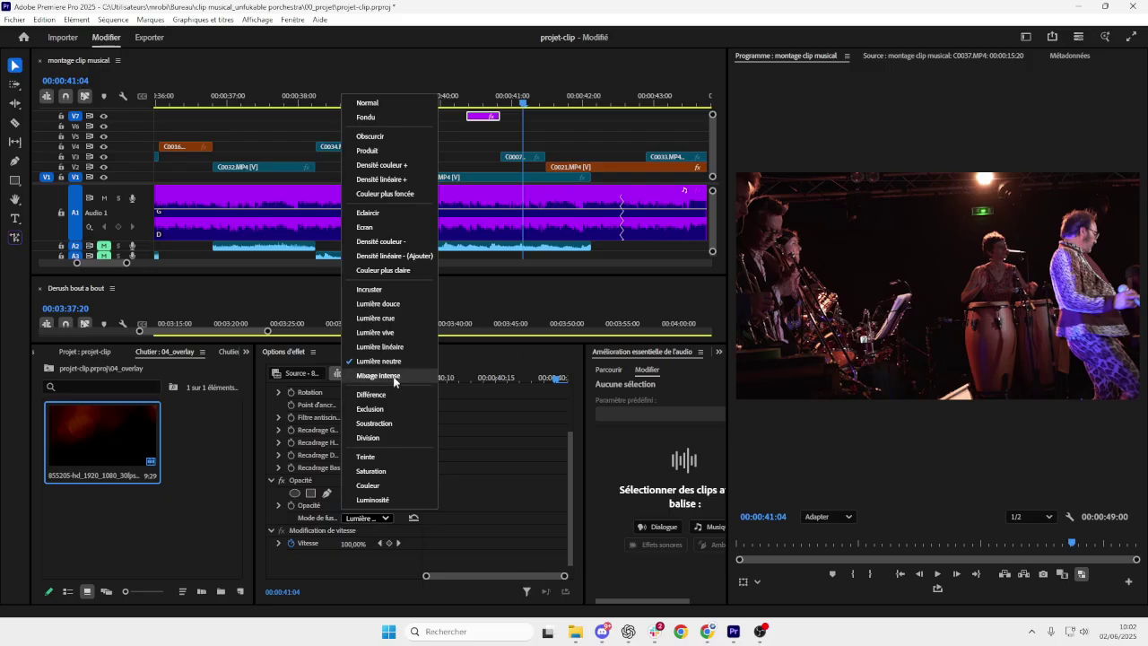
pyautogui.click(374, 332)
pyautogui.moveTo(516, 102); pyautogui.dragTo(480, 104)
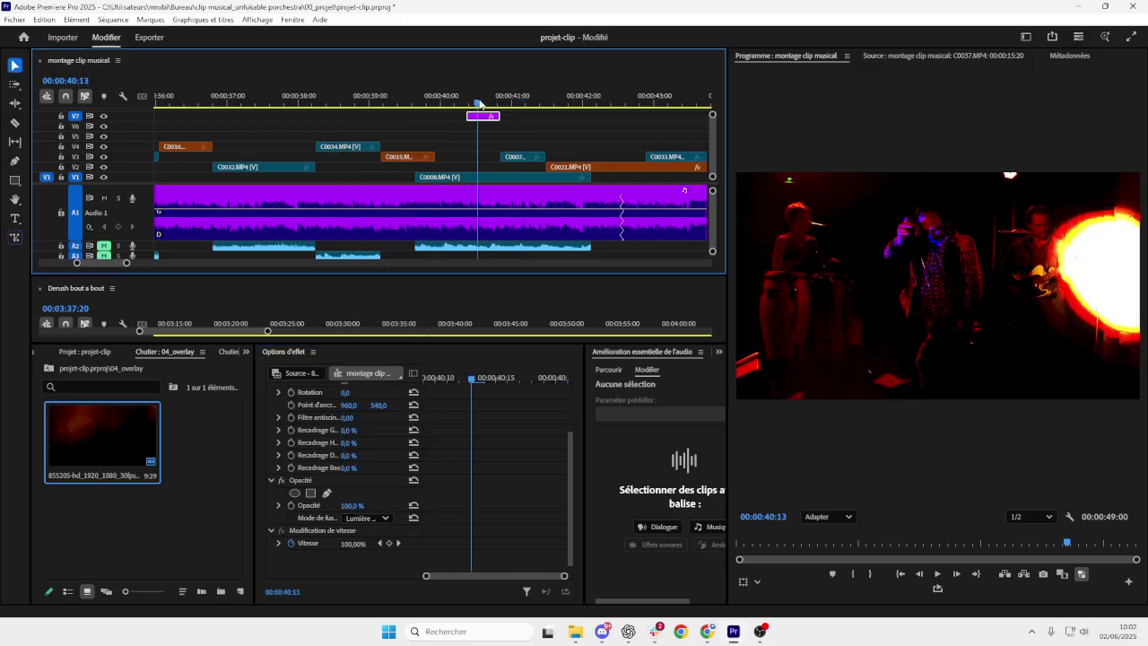
pyautogui.click(359, 519)
pyautogui.click(367, 296)
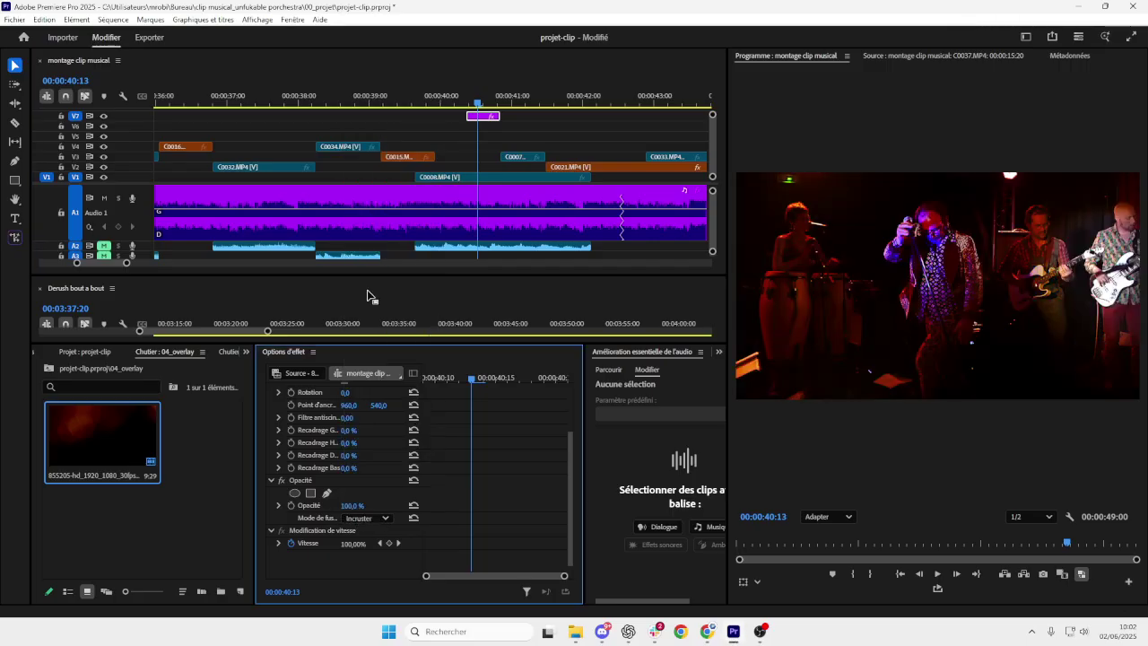
# - Animate the overlay's opacity with keyframes from 0% at 00:00:40:09 to 100% at 00:00:40:11
pyautogui.moveTo(479, 103); pyautogui.dragTo(474, 129)
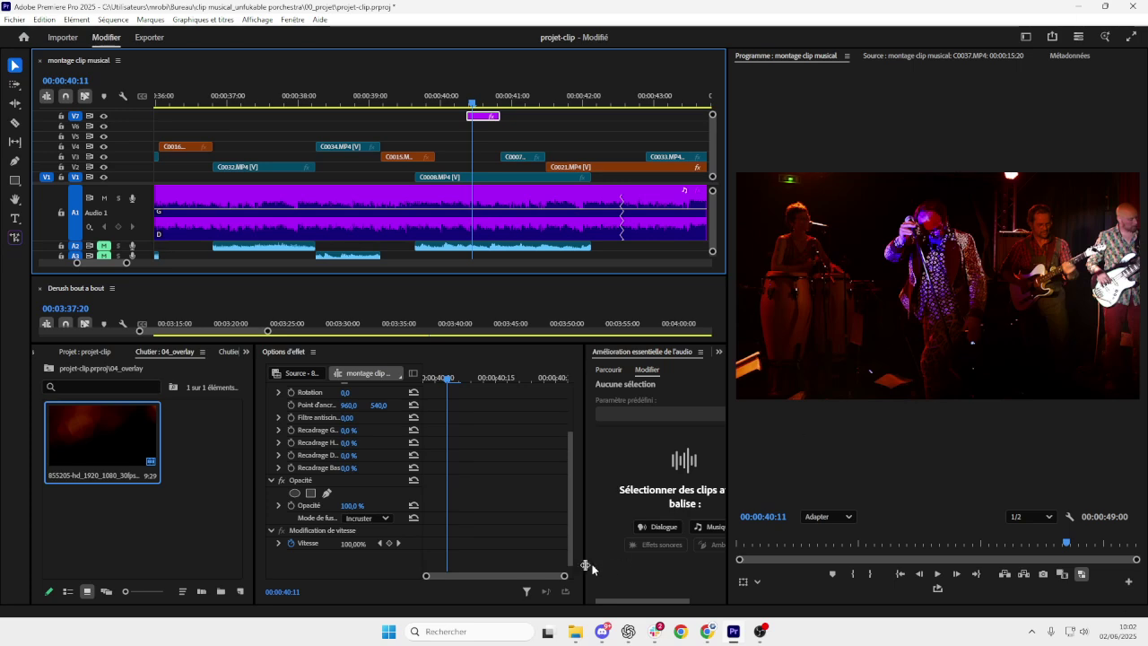
pyautogui.click(291, 506)
pyautogui.scroll(1, 441, 381)
pyautogui.moveTo(445, 379); pyautogui.dragTo(419, 384)
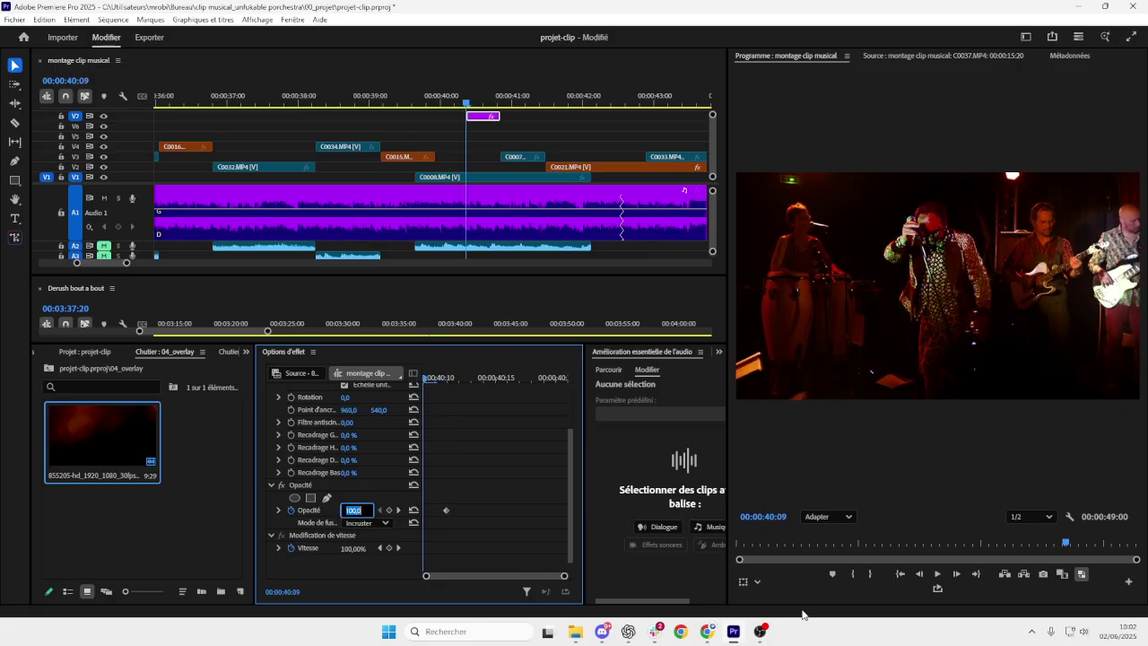
pyautogui.write('0')
pyautogui.press('Return')
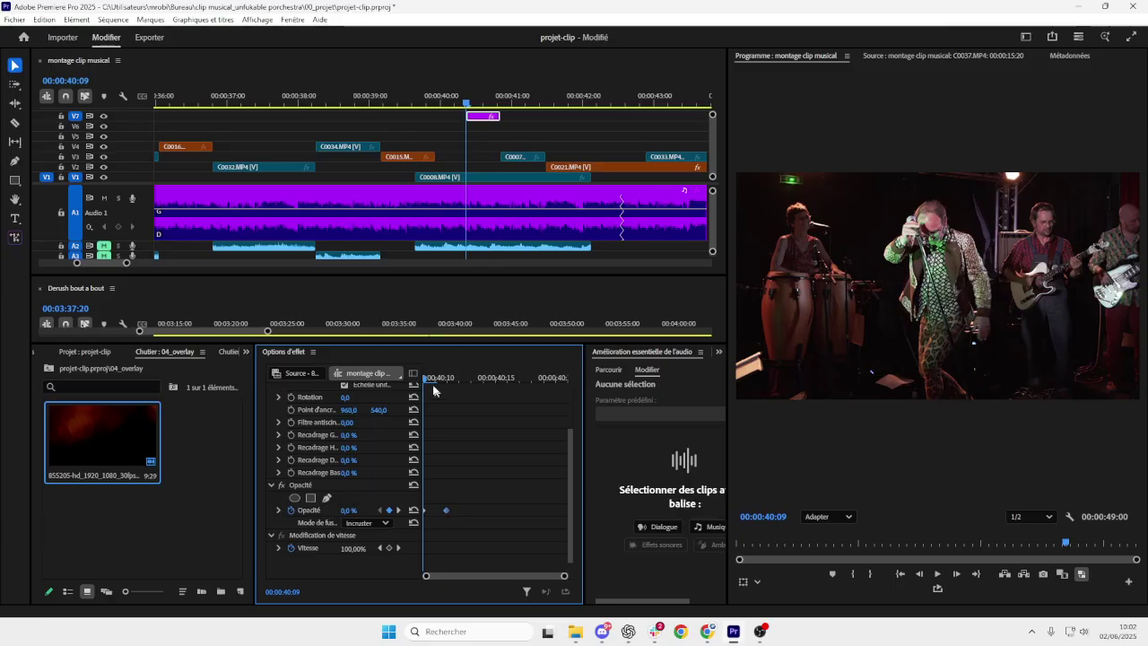
# - Move the overlay's 100% opacity keyframe to 00:00:40:18 to lengthen the fade-in, and play the transition
pyautogui.press('space')
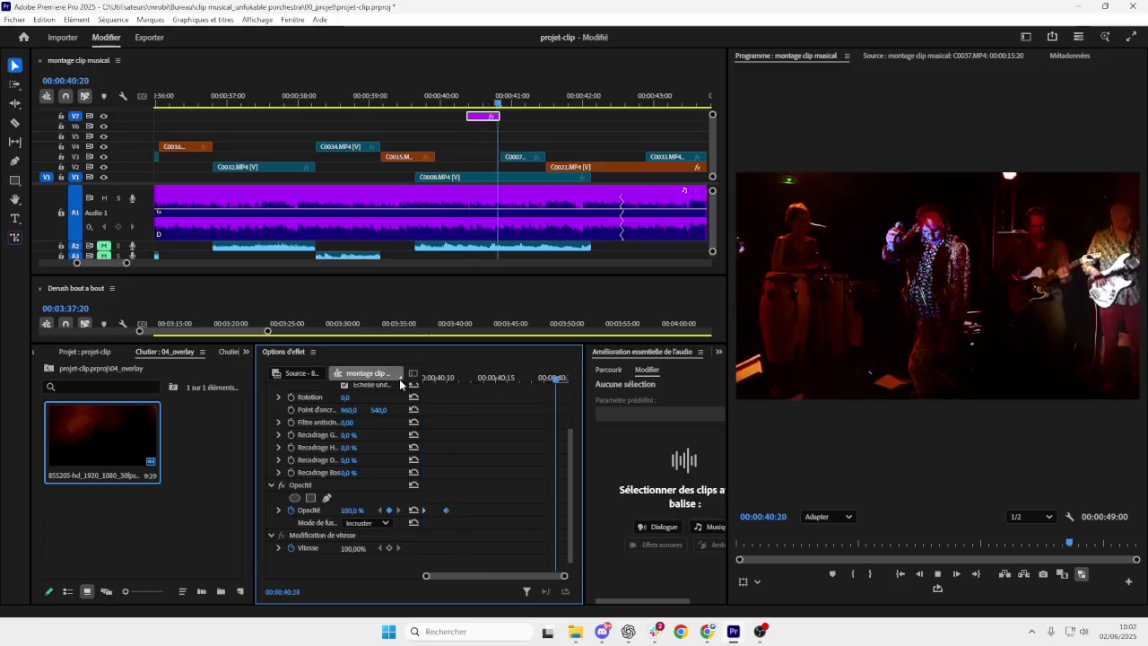
pyautogui.press('space')
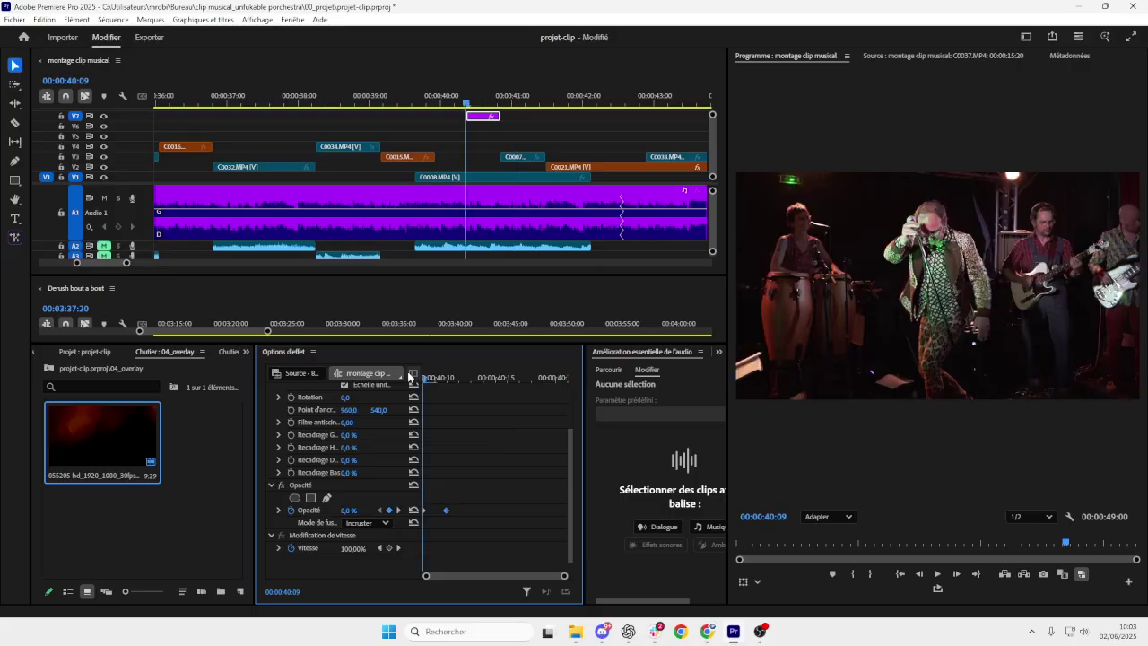
pyautogui.moveTo(426, 377); pyautogui.dragTo(446, 379)
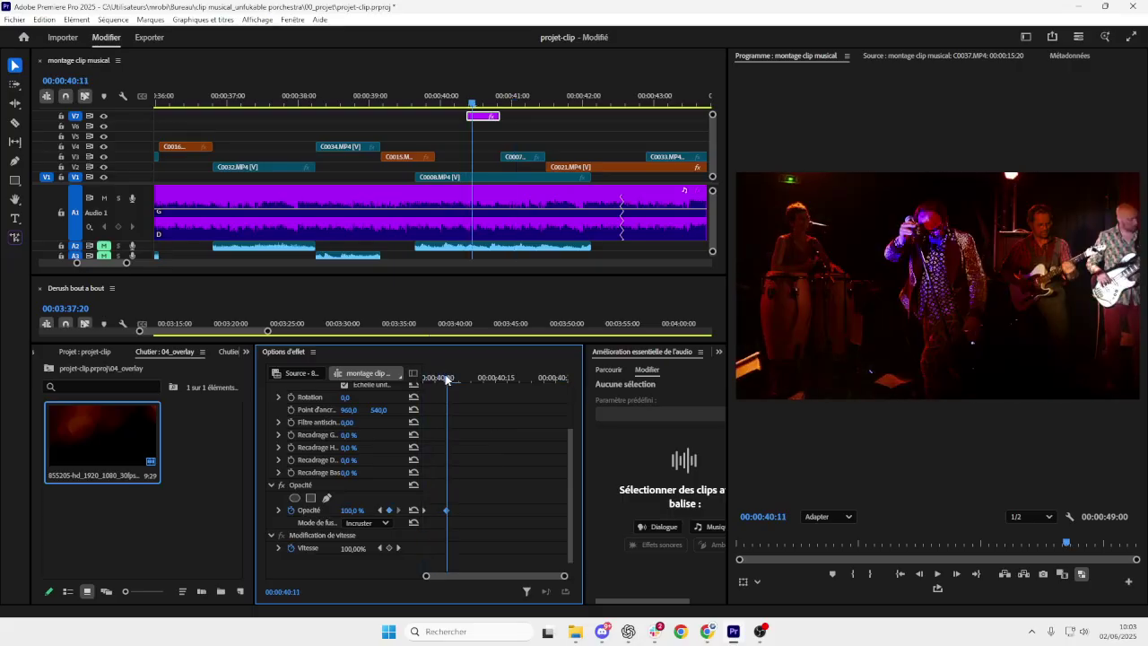
pyautogui.scroll(-1, 463, 514)
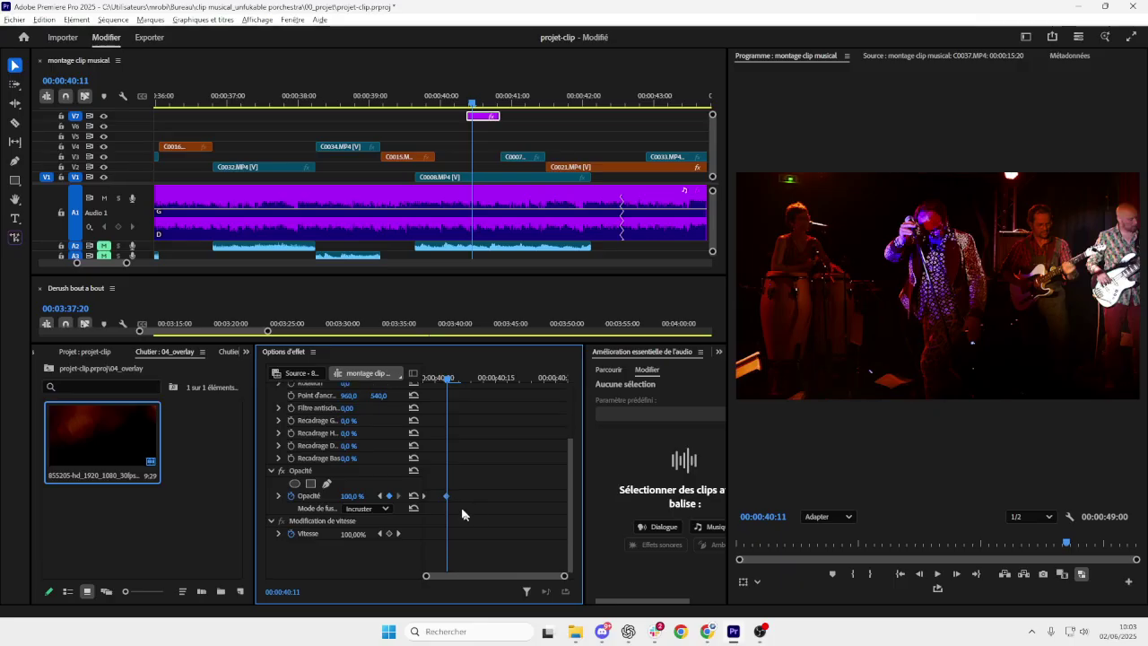
pyautogui.moveTo(448, 495); pyautogui.dragTo(500, 493)
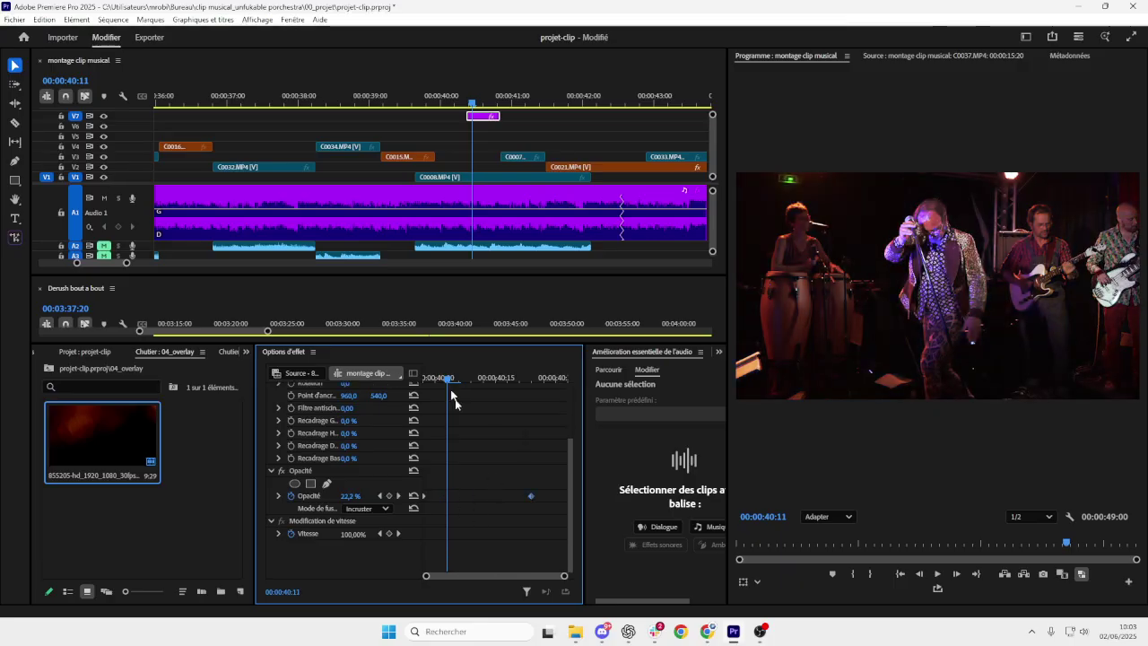
pyautogui.press('space')
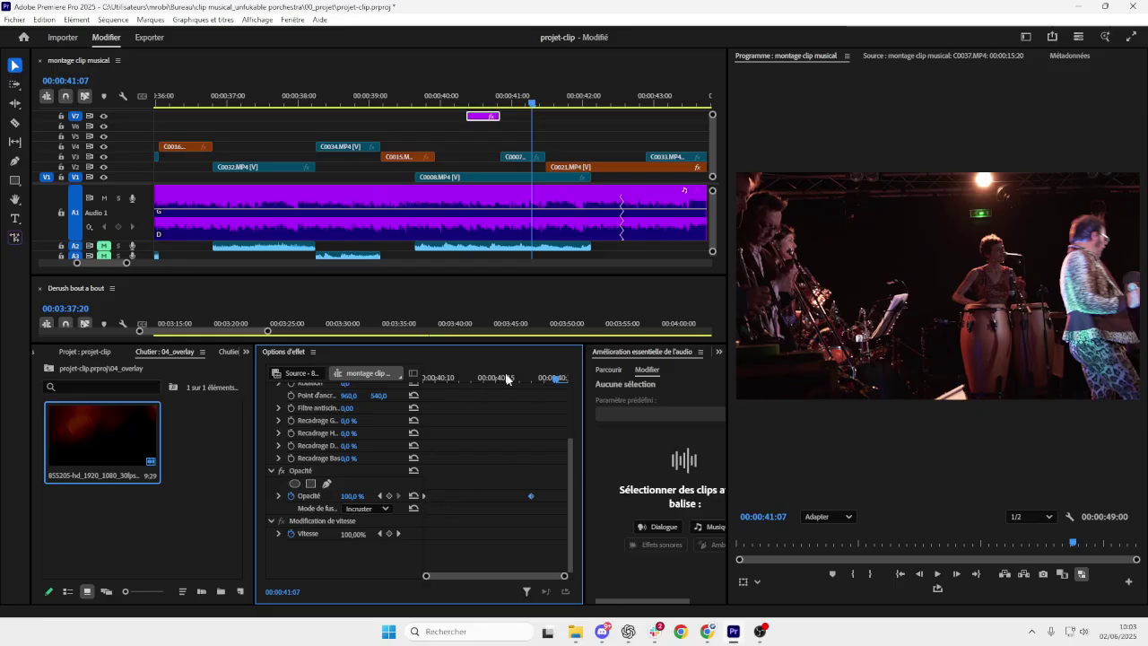
pyautogui.click(436, 102)
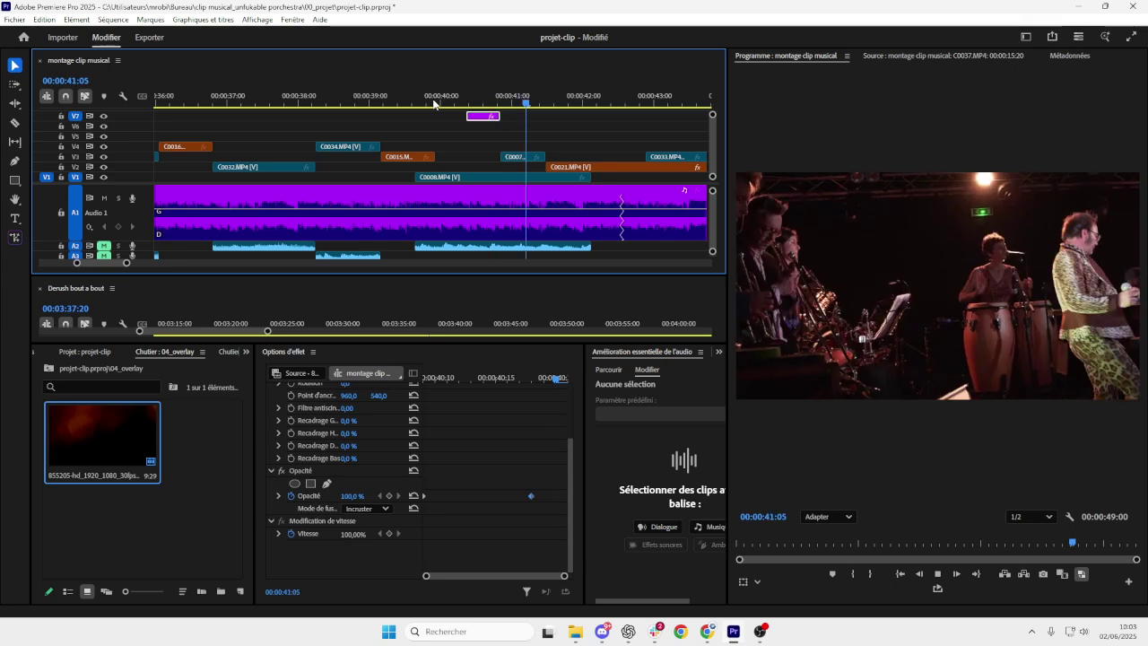
pyautogui.press('space')
pyautogui.click(486, 104)
pyautogui.moveTo(482, 112); pyautogui.dragTo(489, 117)
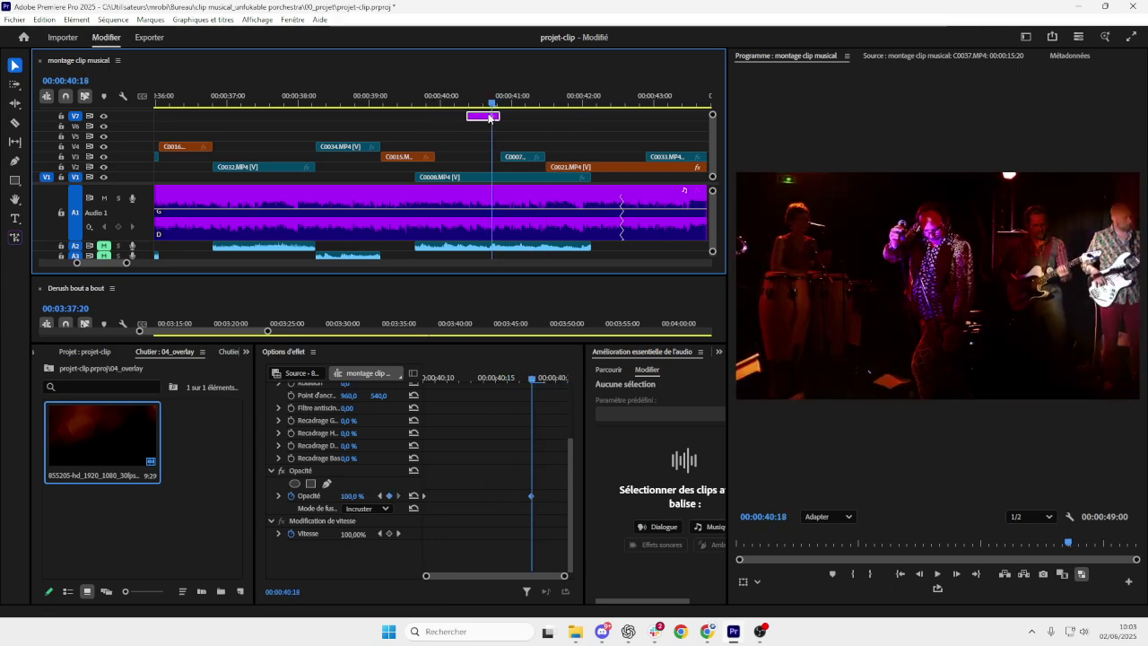
# - Try the Densité couleur - blend mode on the overlay and play back the transition
pyautogui.click(359, 508)
pyautogui.click(374, 231)
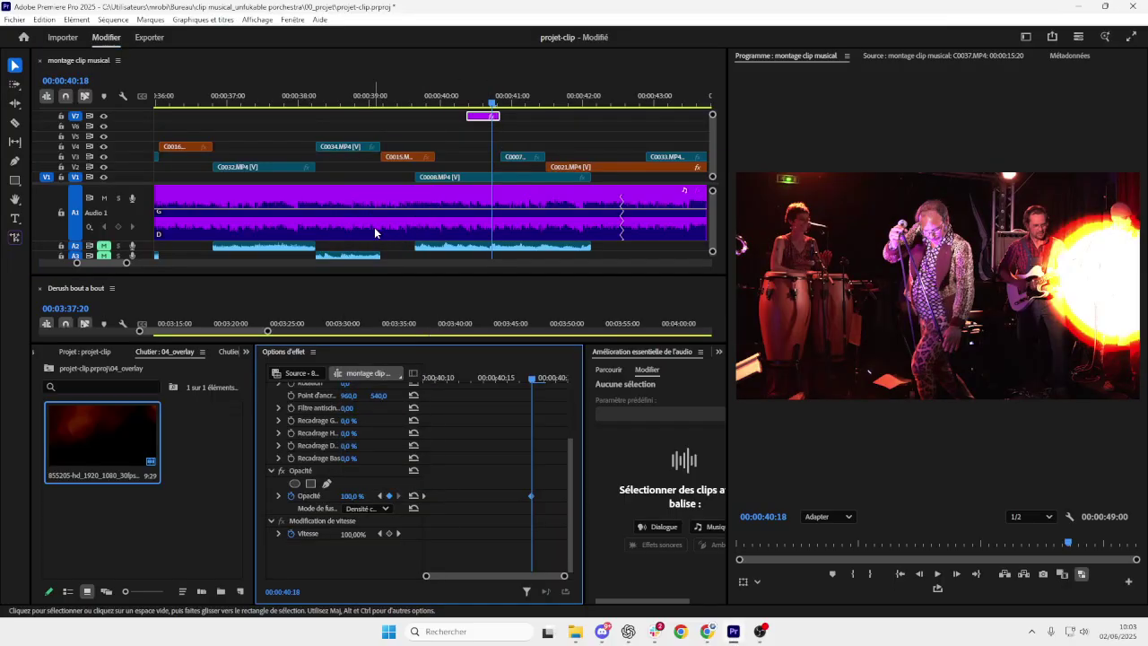
pyautogui.moveTo(500, 102)
pyautogui.mouseDown()
pyautogui.moveTo(461, 106)
pyautogui.moveTo(488, 117)
pyautogui.mouseUp()
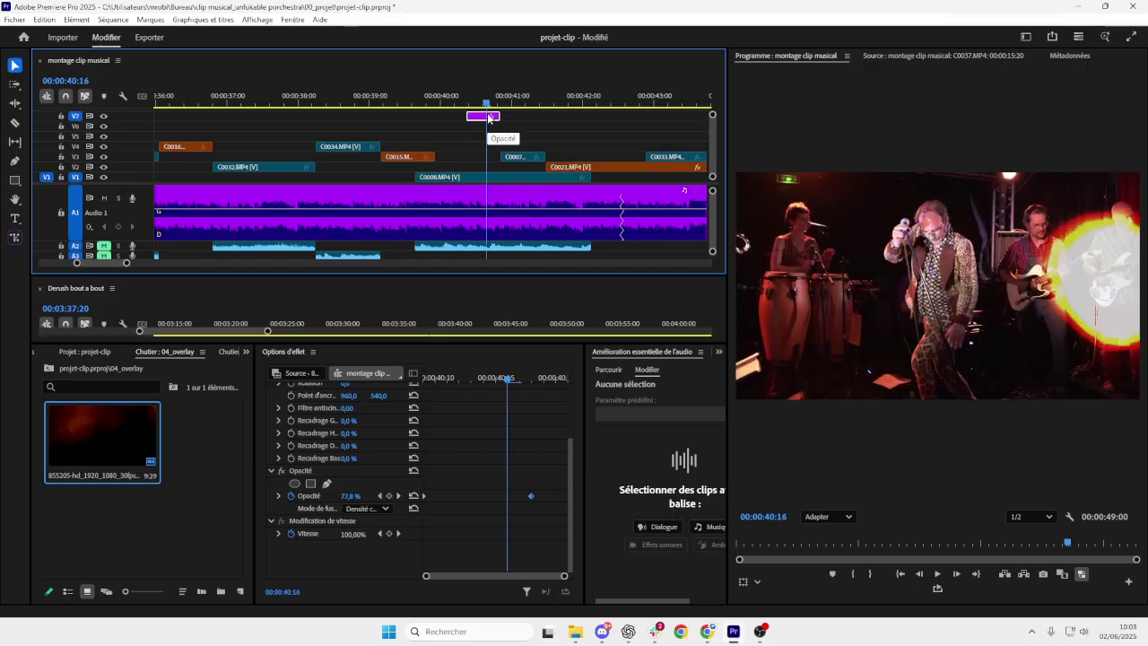
pyautogui.moveTo(488, 118); pyautogui.dragTo(490, 120)
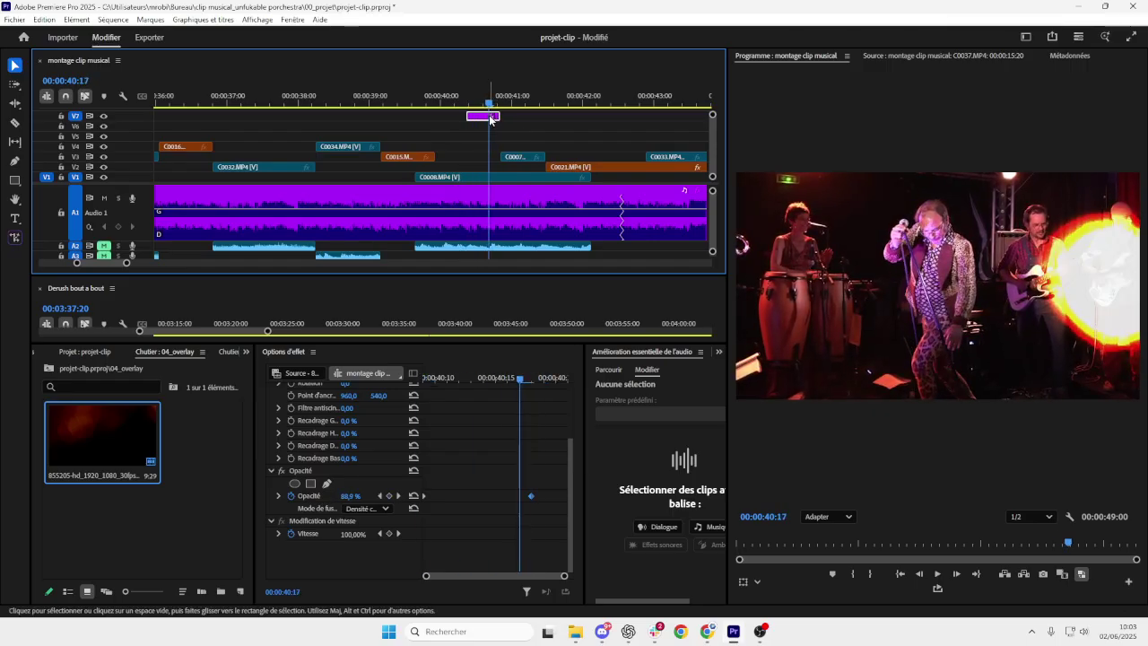
pyautogui.press('space')
pyautogui.click(427, 103)
pyautogui.press('space')
pyautogui.click(391, 104)
pyautogui.press('space')
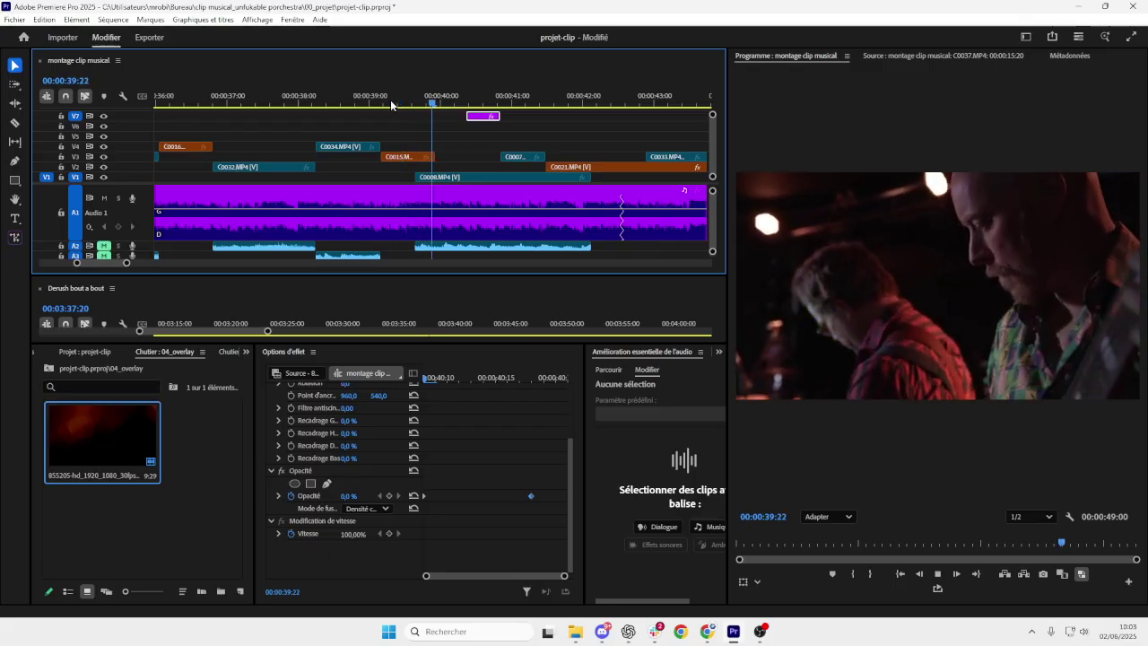
pyautogui.press('space')
# - Reduce the overlay's opacity at 00:00:40:18 to 58% and set its blend mode to Ecran
pyautogui.click(492, 104)
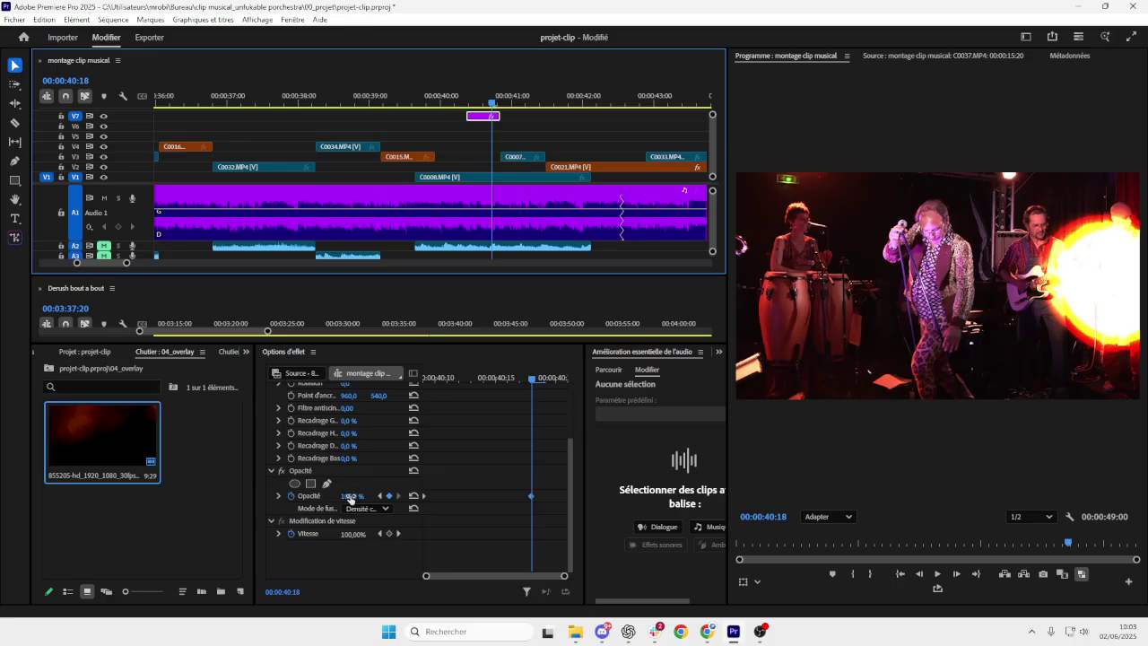
pyautogui.moveTo(347, 498); pyautogui.dragTo(310, 498)
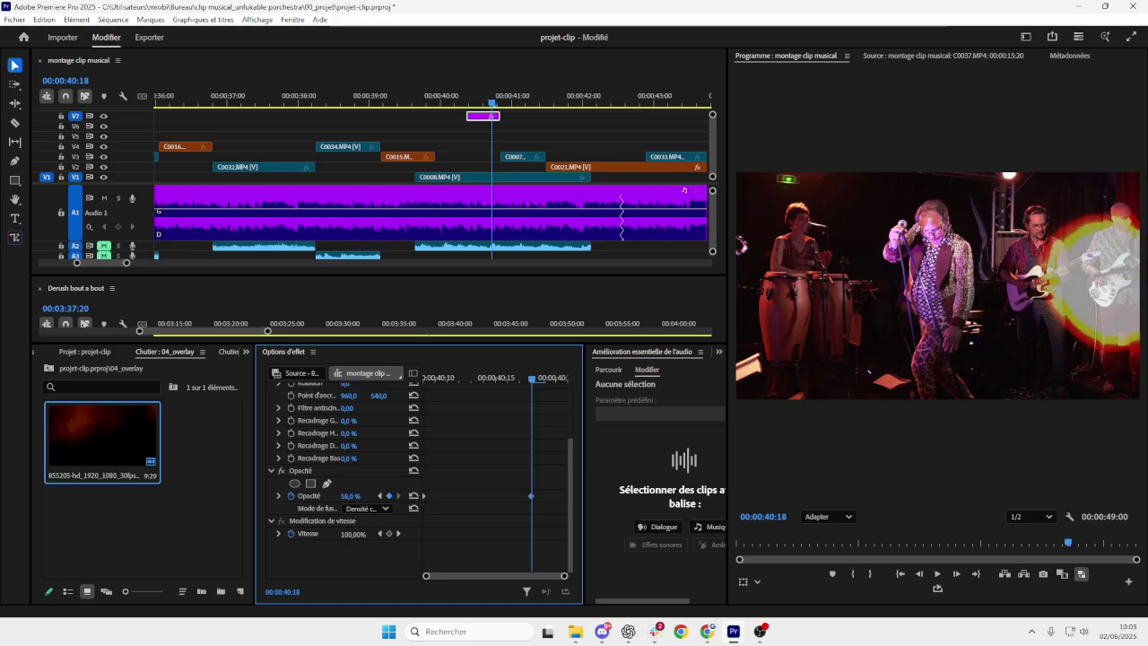
pyautogui.click(353, 508)
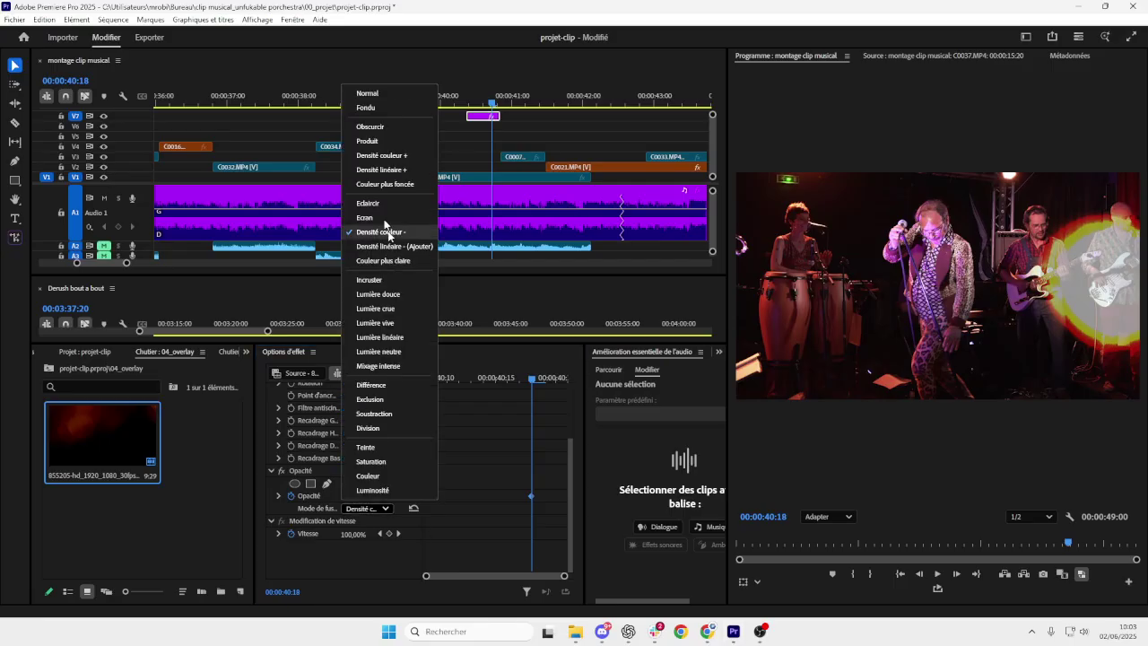
pyautogui.click(375, 216)
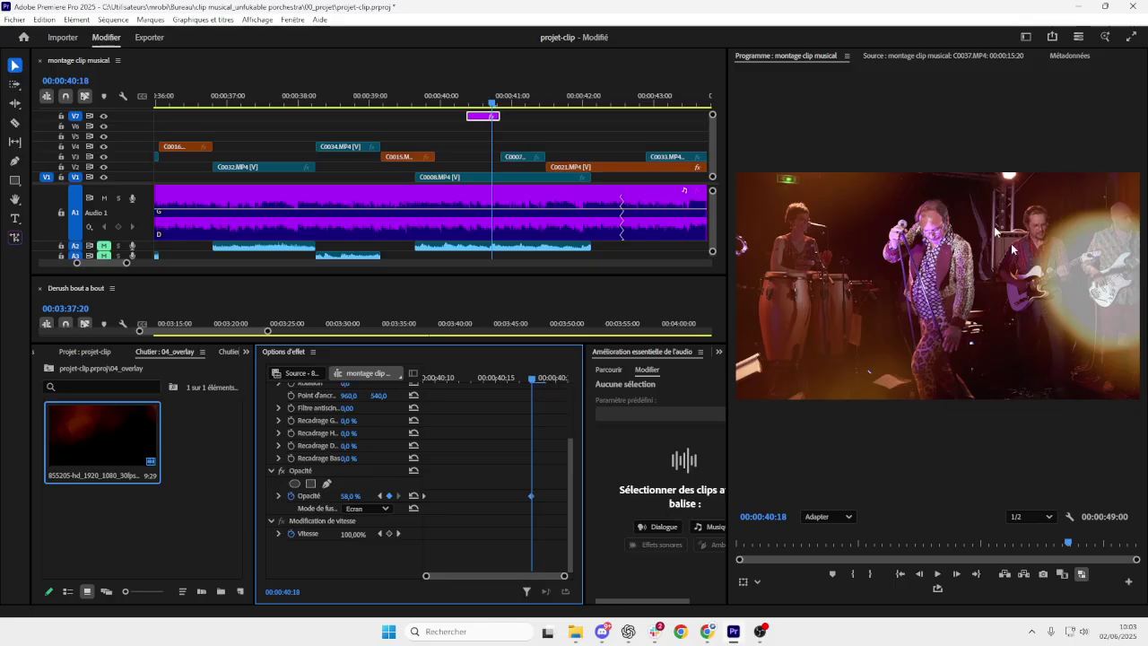
pyautogui.moveTo(533, 384)
pyautogui.mouseDown()
pyautogui.moveTo(509, 378)
pyautogui.moveTo(538, 370)
pyautogui.mouseUp()
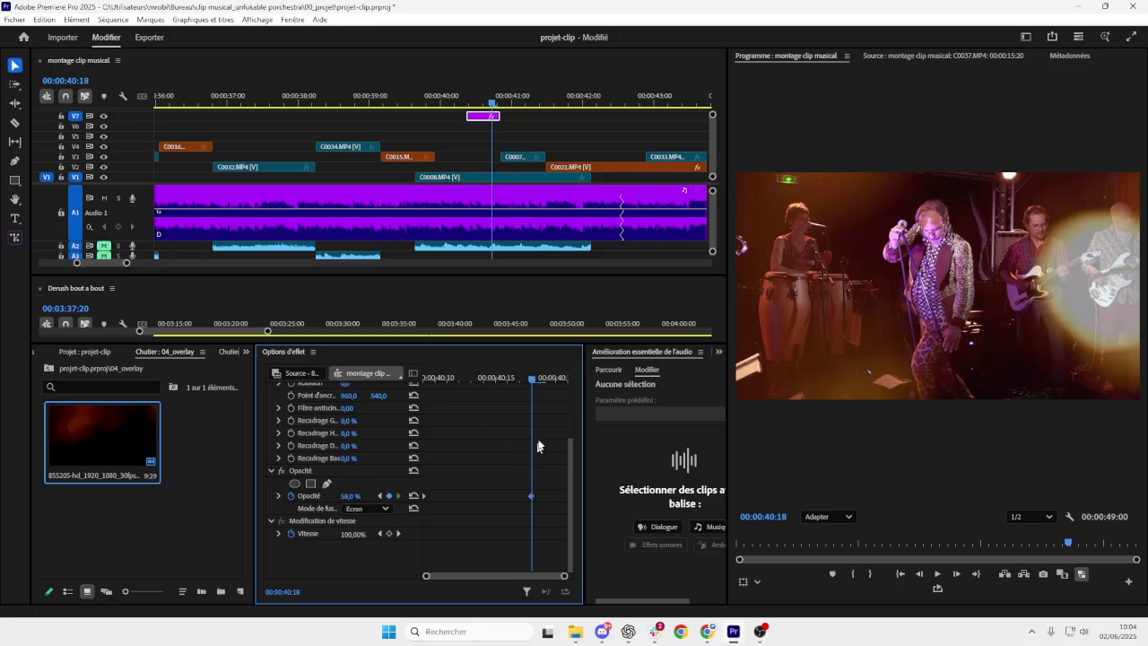
pyautogui.moveTo(534, 380); pyautogui.dragTo(683, 377)
# - Lower the overlay's opacity keyframe at 00:00:40:18 to 38% and play the sequence through to the closing logo
pyautogui.press('-')
pyautogui.press('-')
pyautogui.press('-')
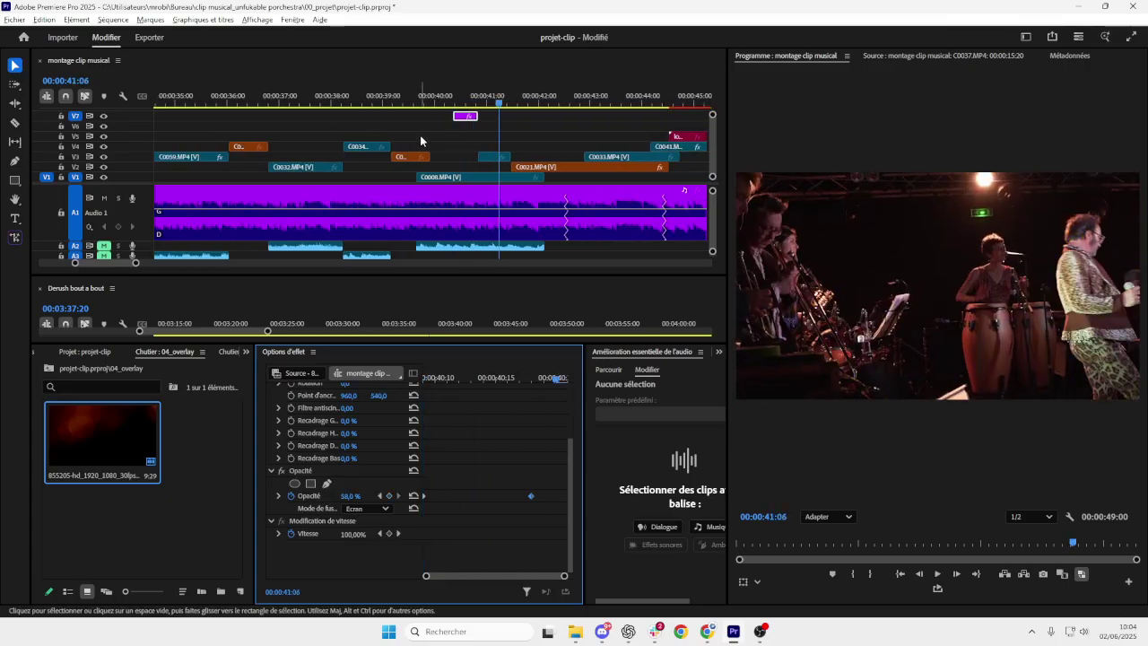
pyautogui.click(390, 105)
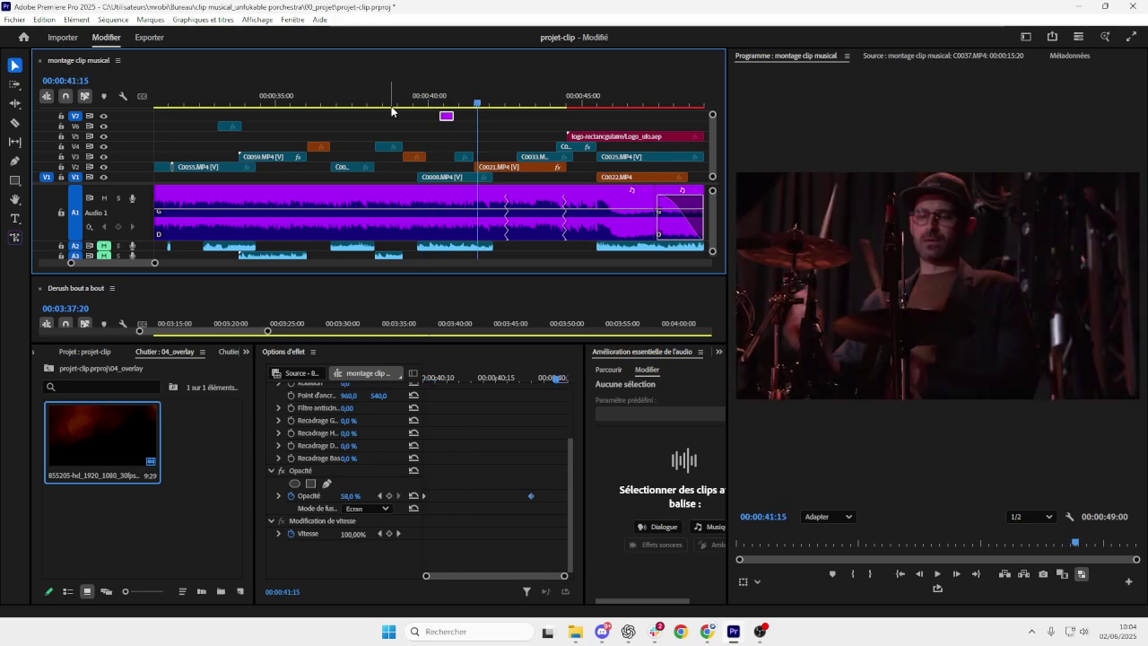
pyautogui.click(422, 99)
pyautogui.click(448, 100)
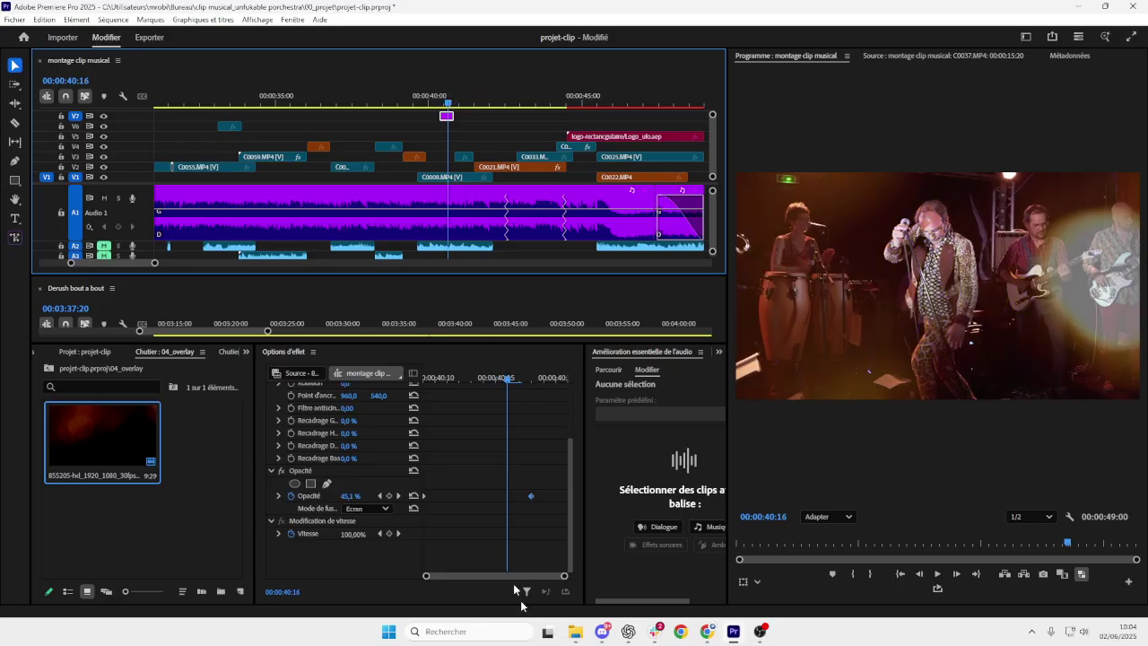
pyautogui.moveTo(507, 379); pyautogui.dragTo(533, 383)
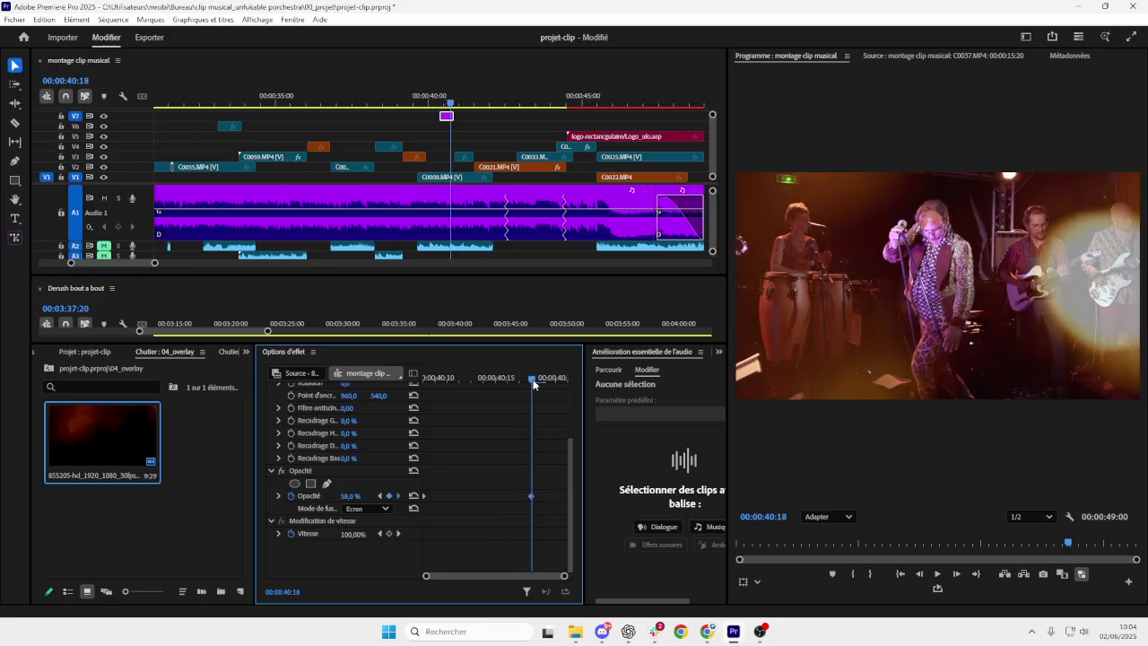
pyautogui.click(347, 496)
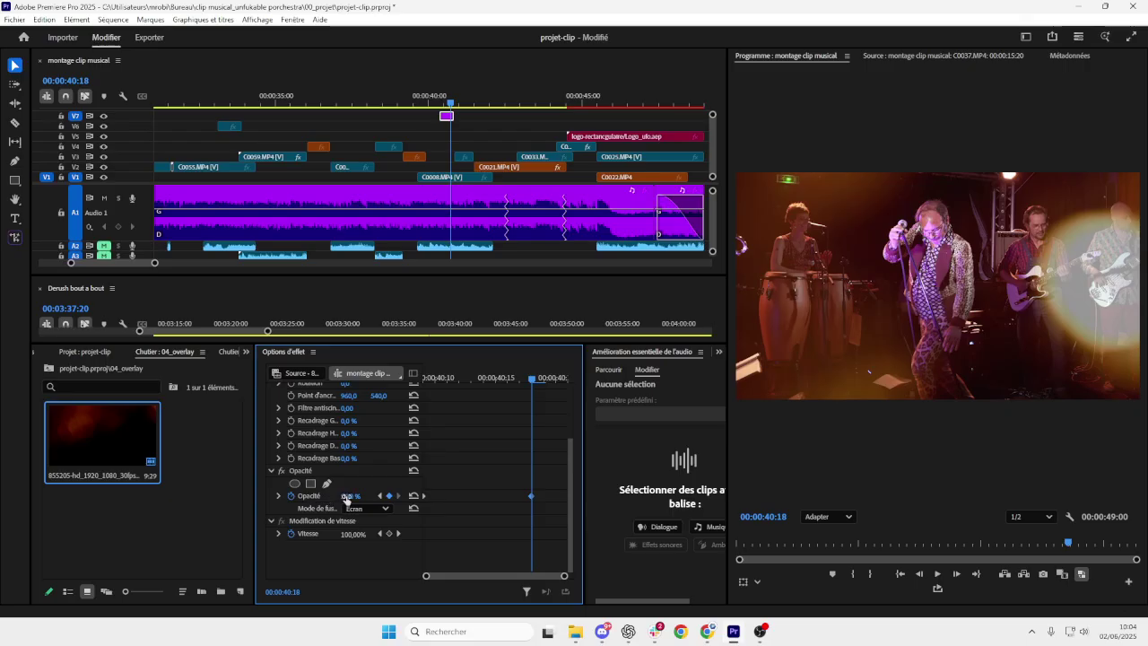
pyautogui.moveTo(347, 496); pyautogui.dragTo(332, 496)
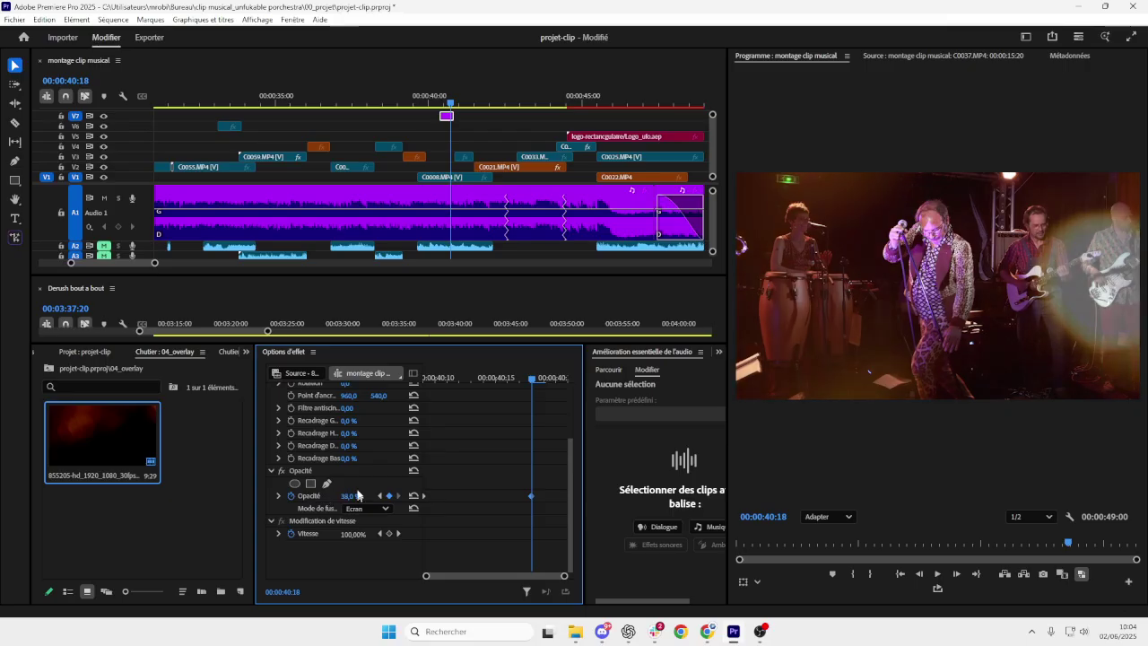
pyautogui.click(357, 100)
pyautogui.press('space')
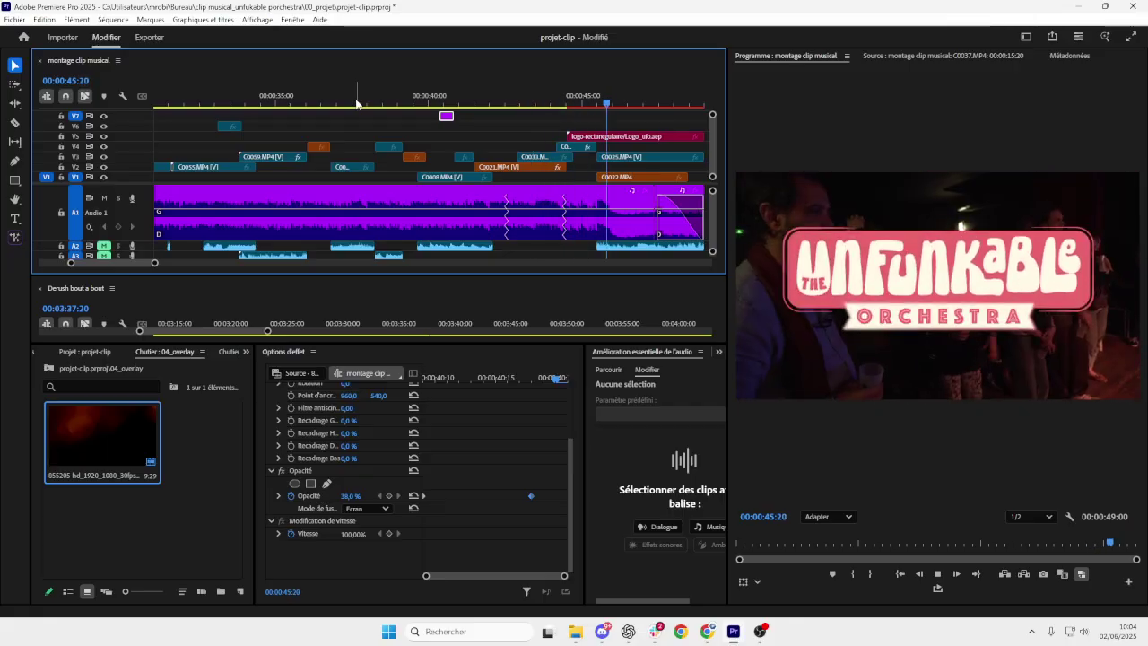
pyautogui.press('space')
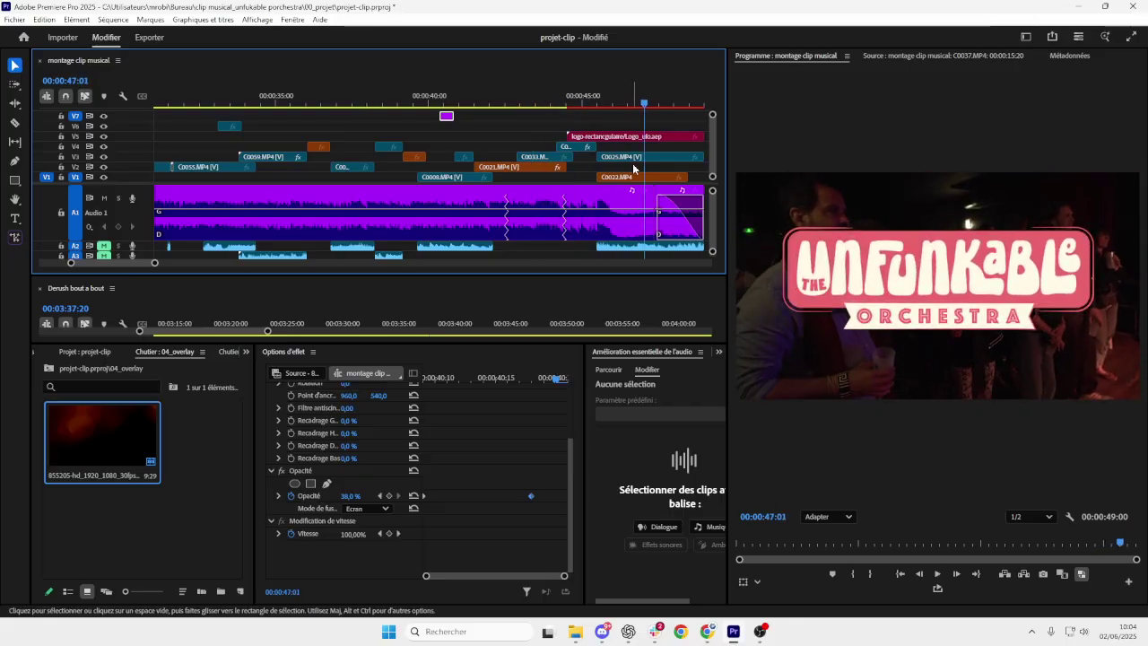
# - Play back the passage around the earlier V7 overlay, near 00:00:21
pyautogui.press('-')
pyautogui.press('-')
pyautogui.press('-')
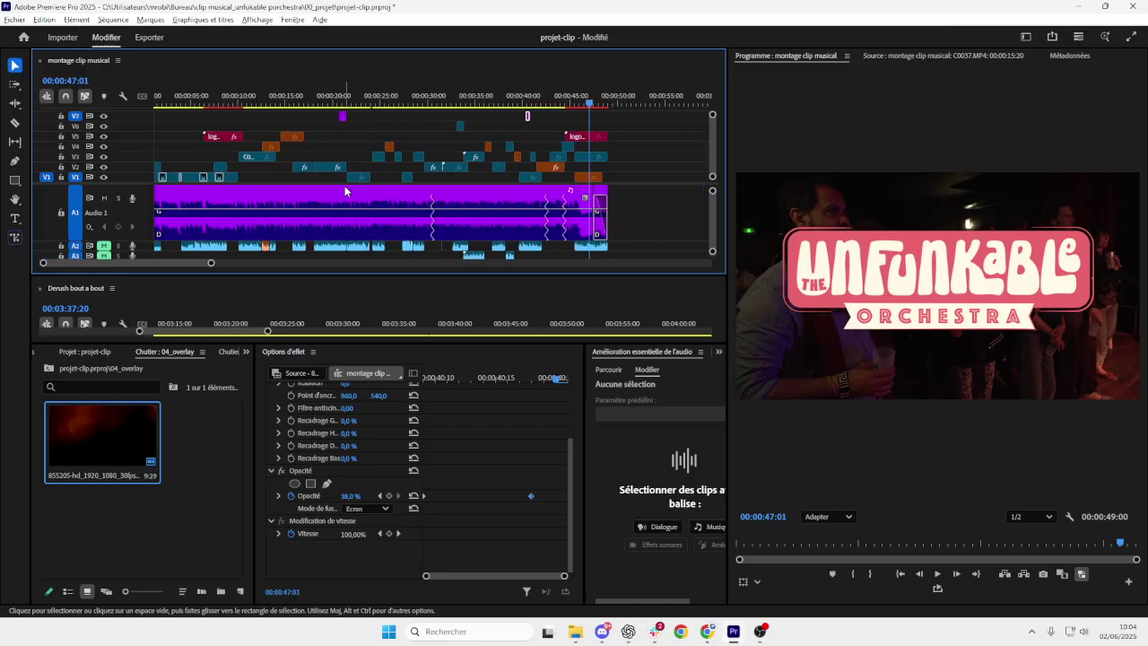
pyautogui.press('-')
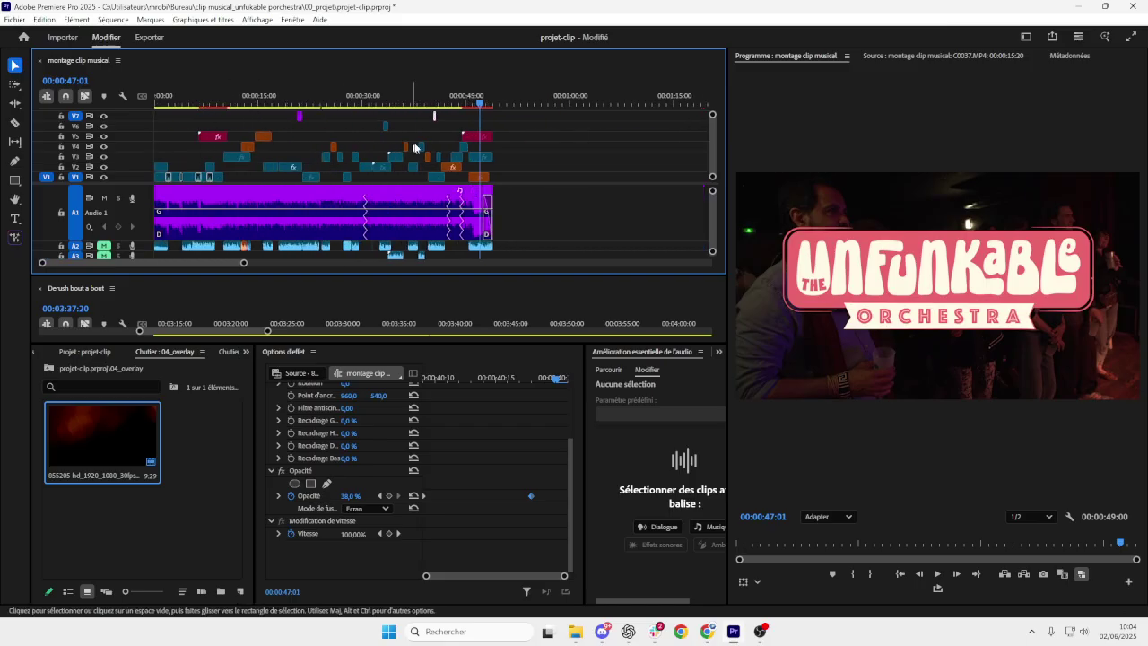
pyautogui.moveTo(477, 100); pyautogui.dragTo(292, 96)
pyautogui.press('space')
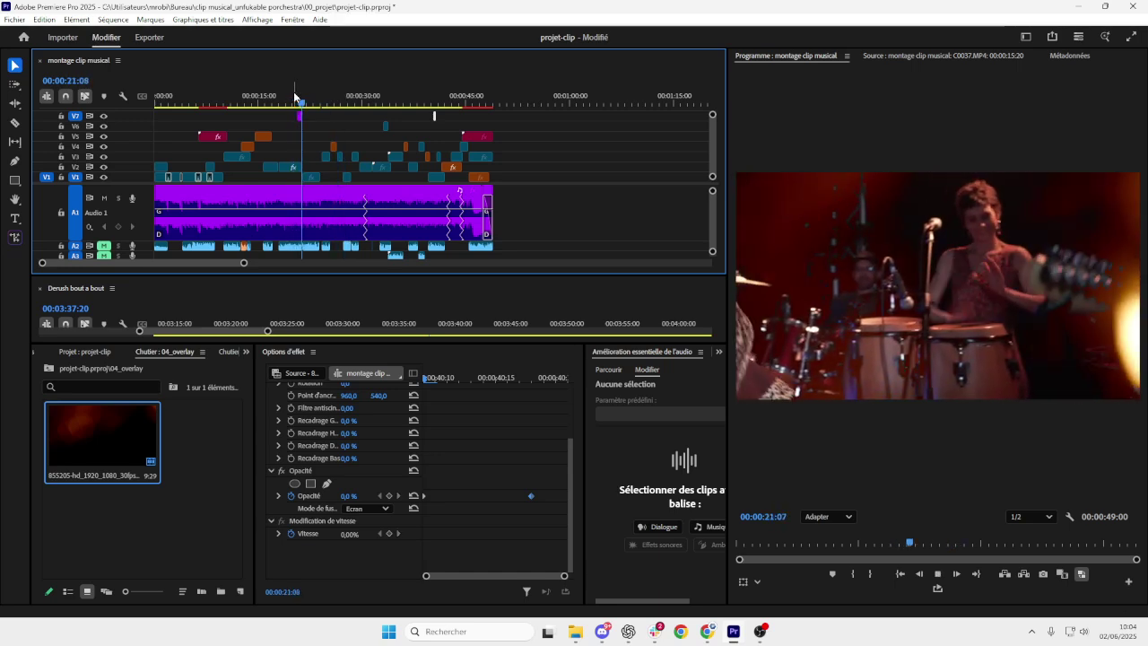
pyautogui.press('space')
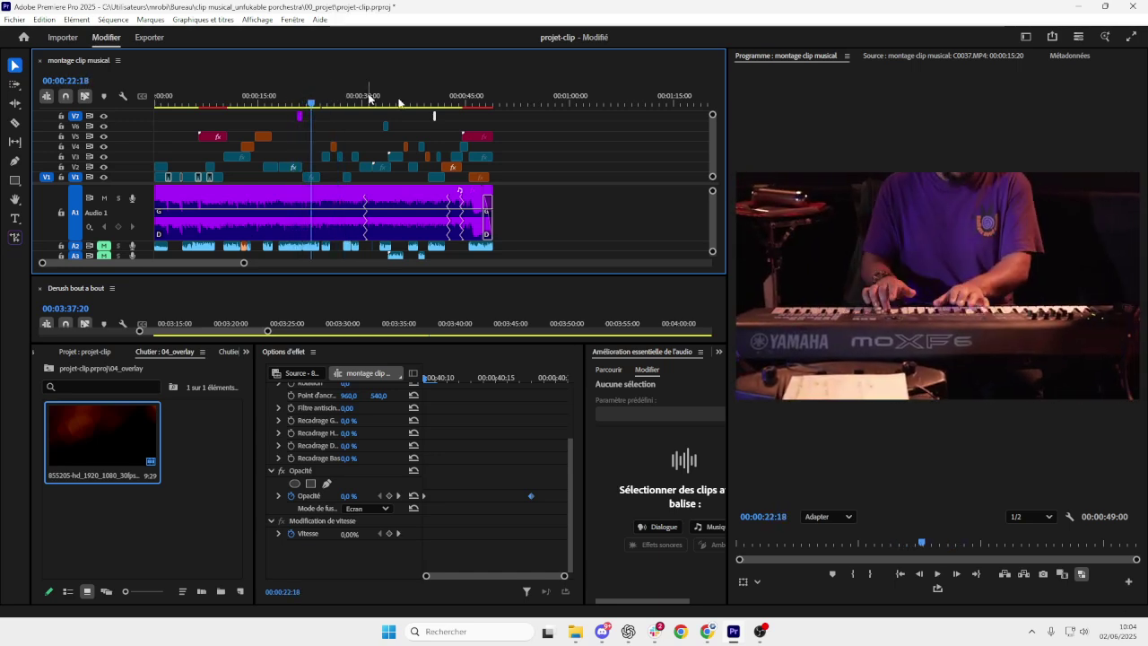
# - Inspect the effect settings of the two V7 overlays, near 00:00:21 and at 00:00:40:09, in turn
pyautogui.click(454, 122)
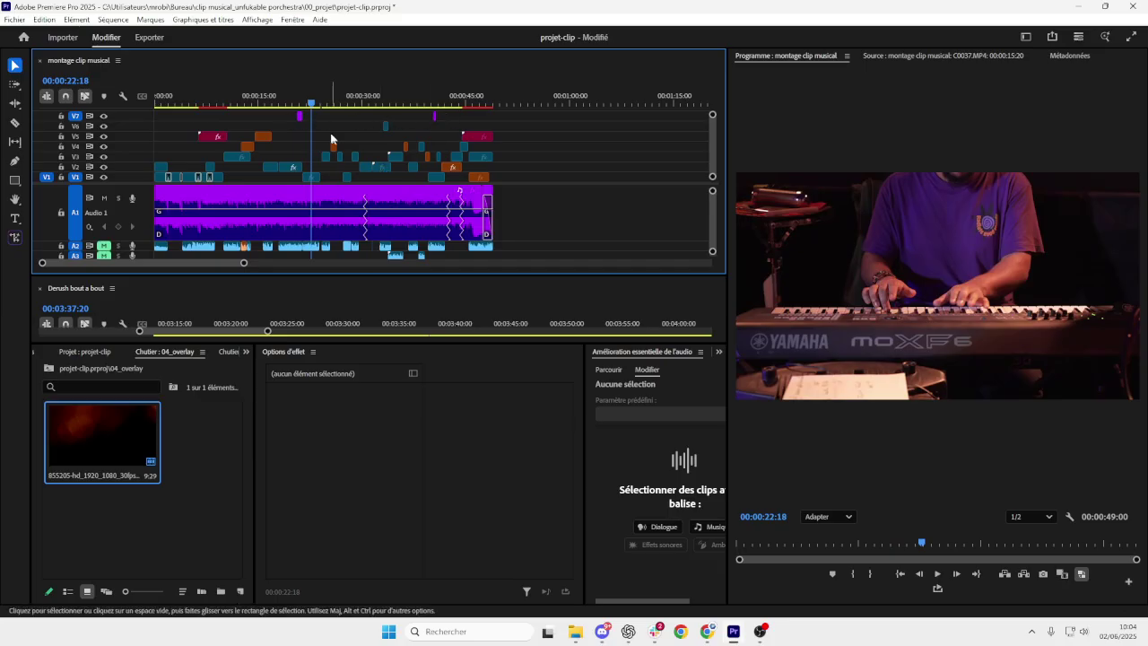
pyautogui.press('-')
pyautogui.press('=')
pyautogui.press('=')
pyautogui.press('=')
pyautogui.press('=')
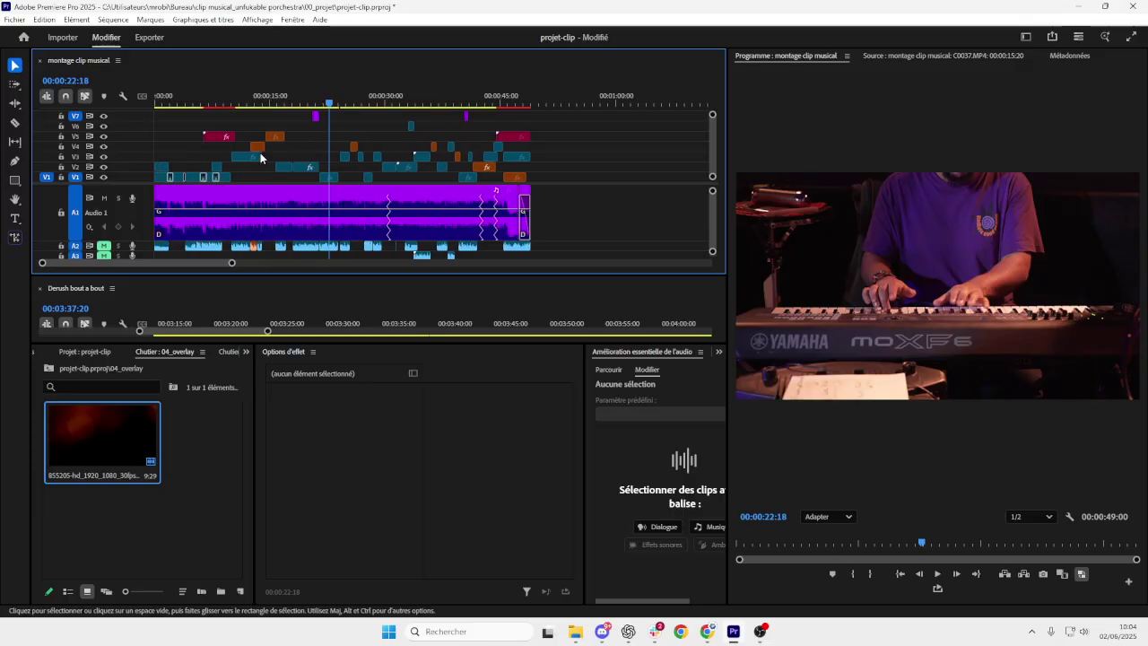
pyautogui.click(316, 115)
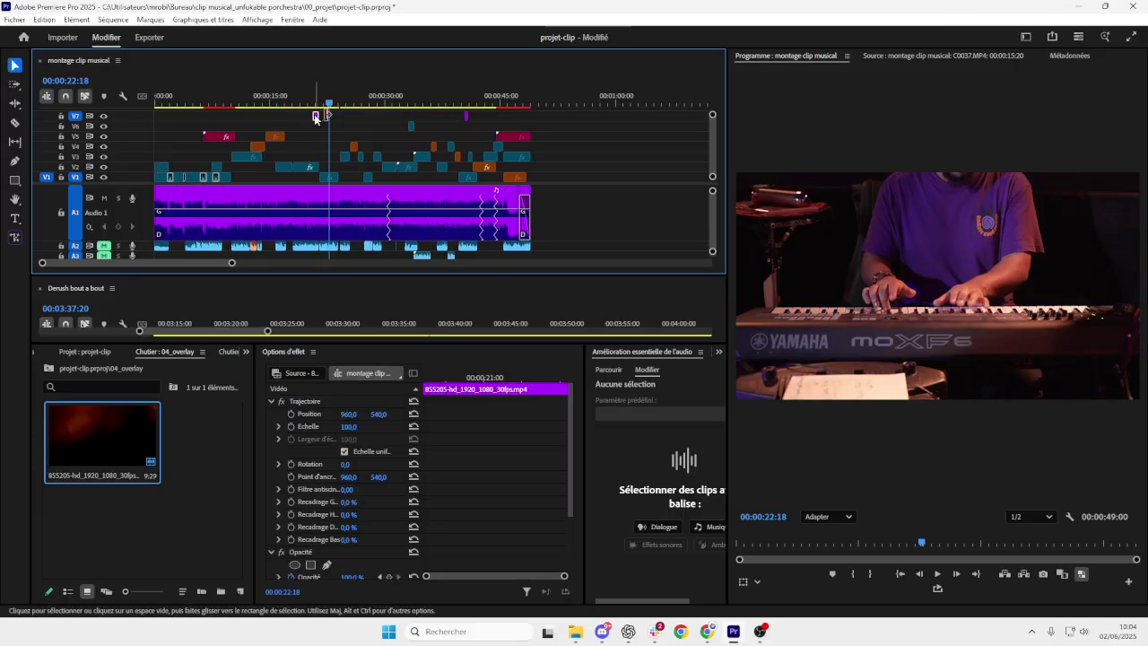
pyautogui.click(467, 115)
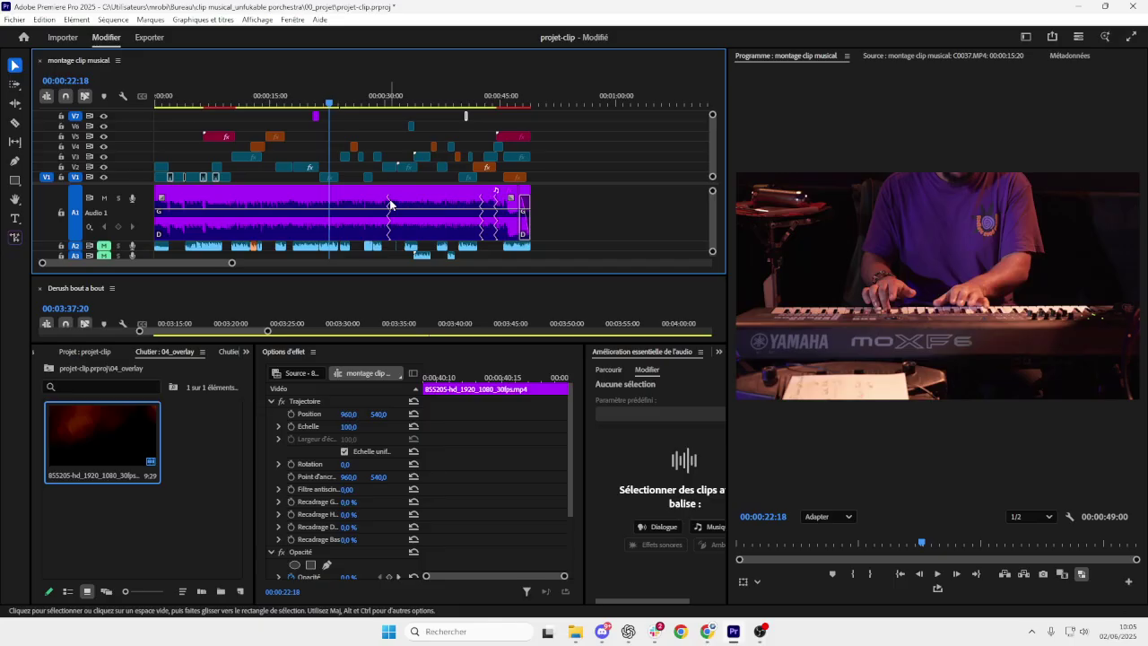
pyautogui.press('=')
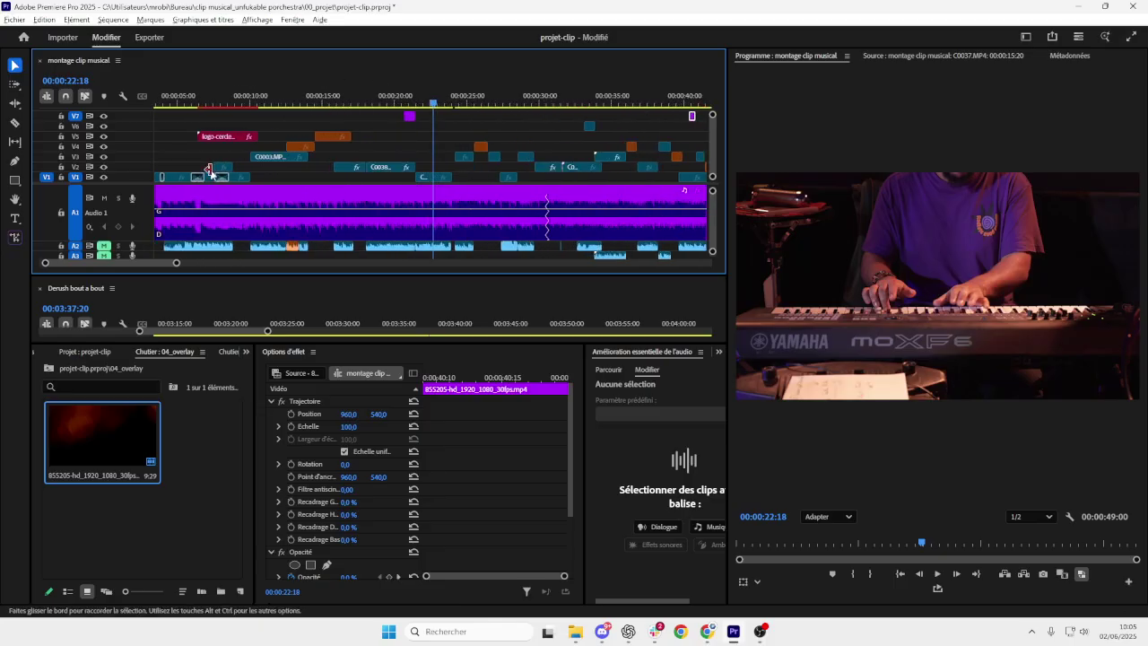
pyautogui.click(458, 118)
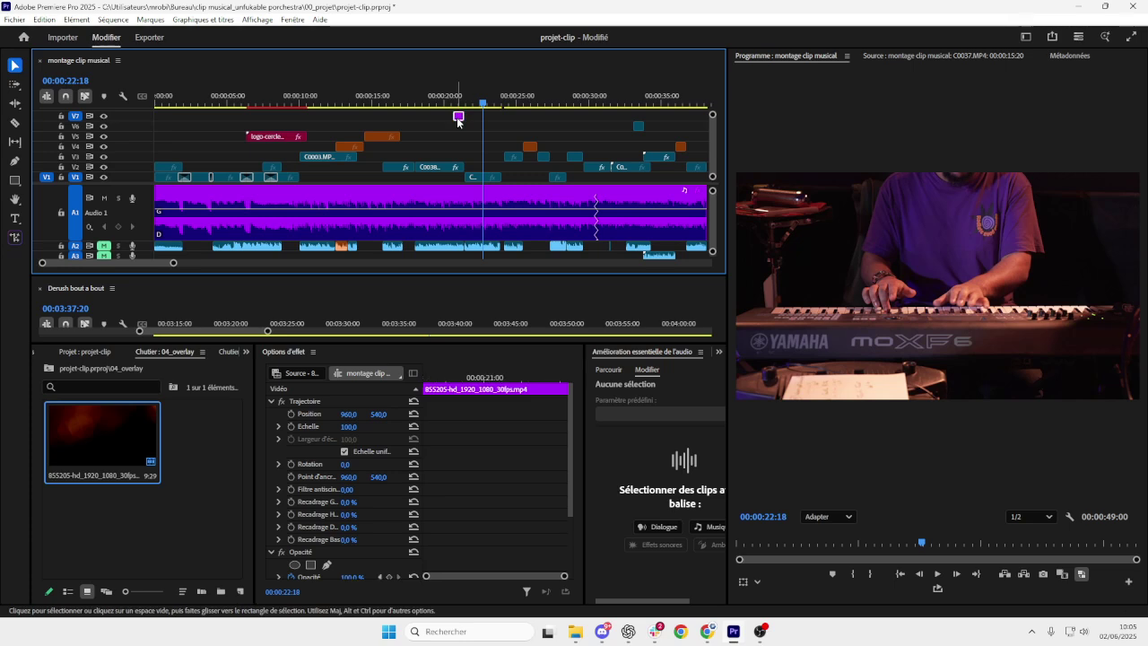
# - Duplicate the V7 overlay near 00:00:21 to just before the logo-cercle clip, near 00:00:06, and play the passage through the logo
pyautogui.moveTo(459, 117); pyautogui.dragTo(243, 118)
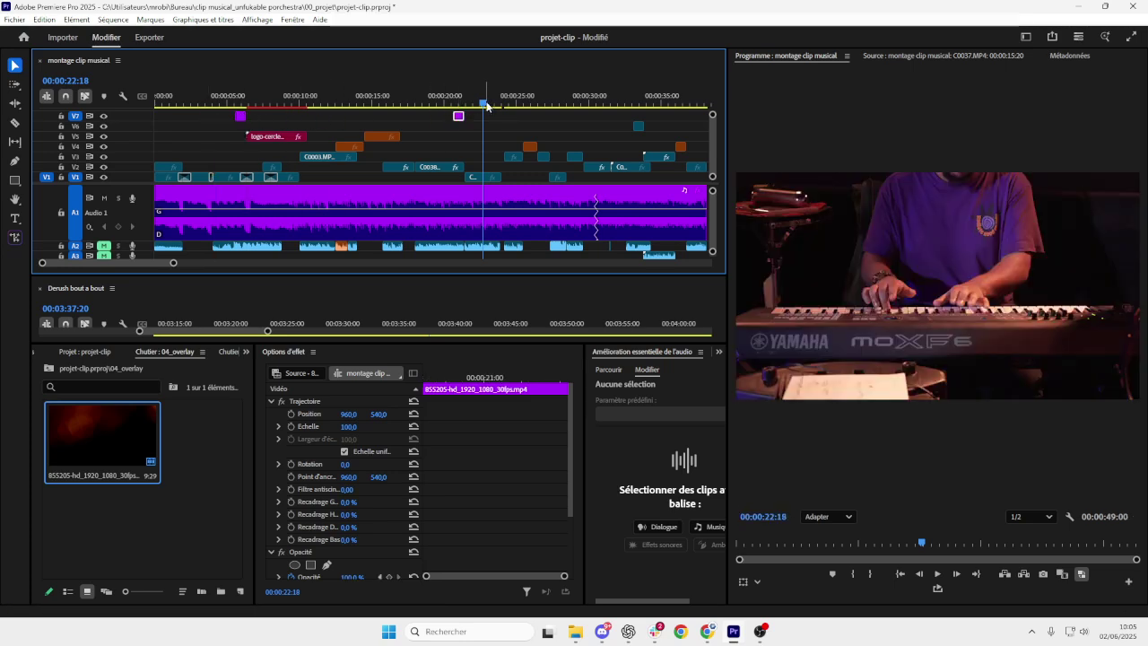
pyautogui.moveTo(486, 105); pyautogui.dragTo(238, 116)
pyautogui.press('Right')
pyautogui.press('Right')
pyautogui.press('Right')
pyautogui.press('Right')
pyautogui.press('Right')
pyautogui.press('Right')
pyautogui.press('space')
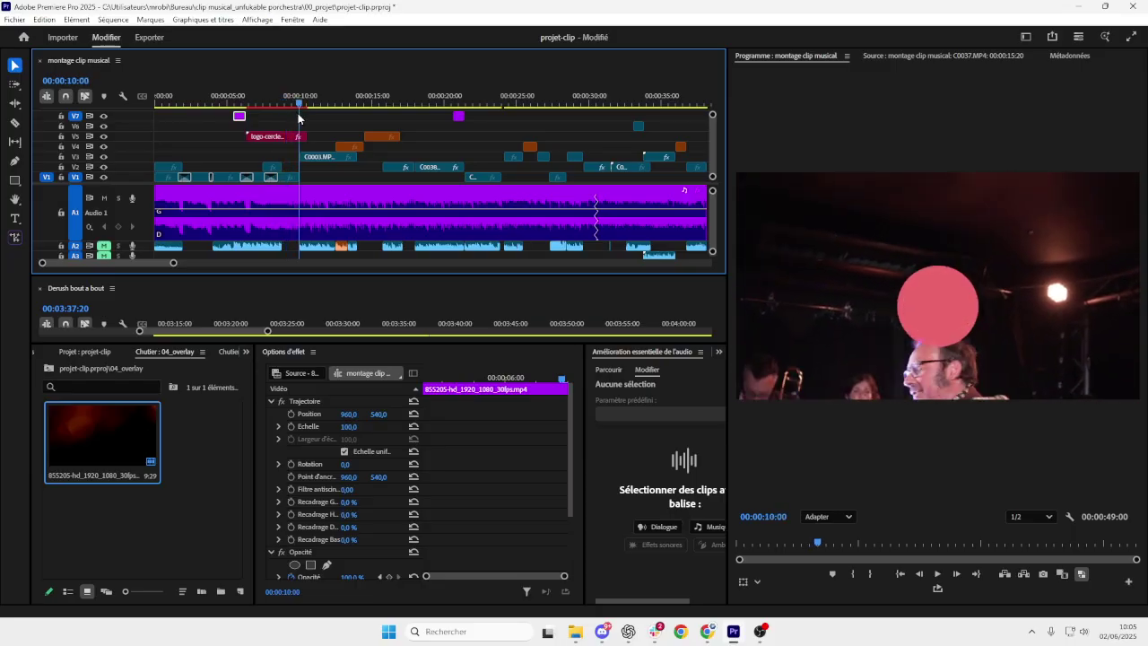
# - Move the duplicated overlay so it ends at the cut near 00:00:10 and set its opacity to 100% at 00:00:09:21
pyautogui.press('Up')
pyautogui.moveTo(240, 118); pyautogui.dragTo(300, 120)
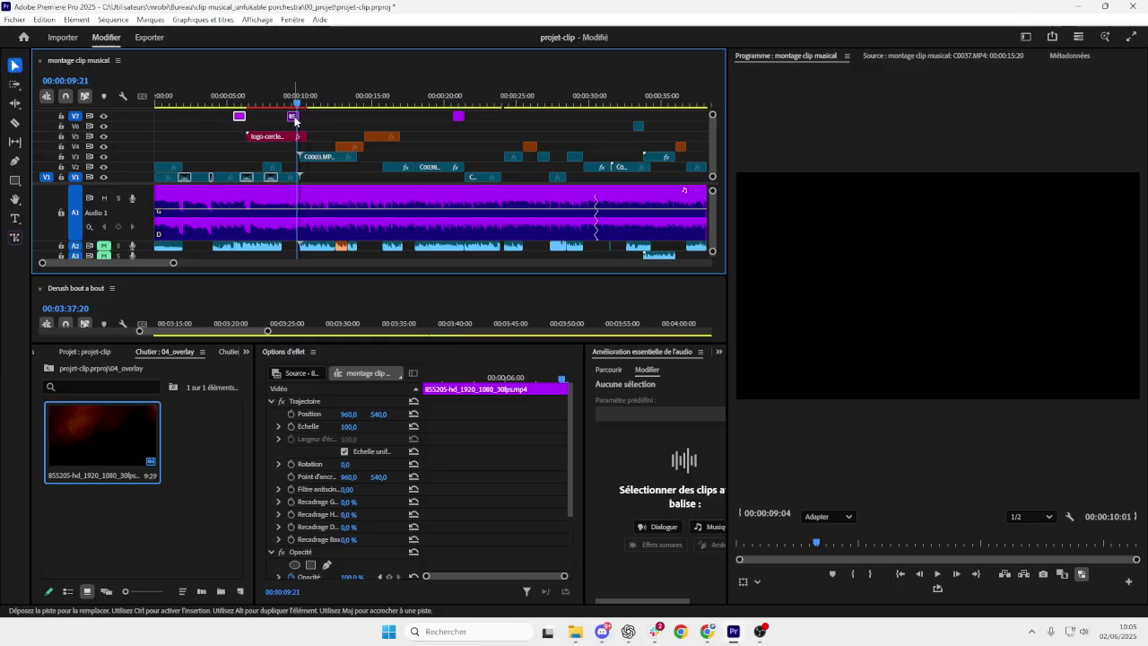
pyautogui.scroll(-2, 430, 457)
pyautogui.click(348, 518)
pyautogui.write('100')
pyautogui.press('Return')
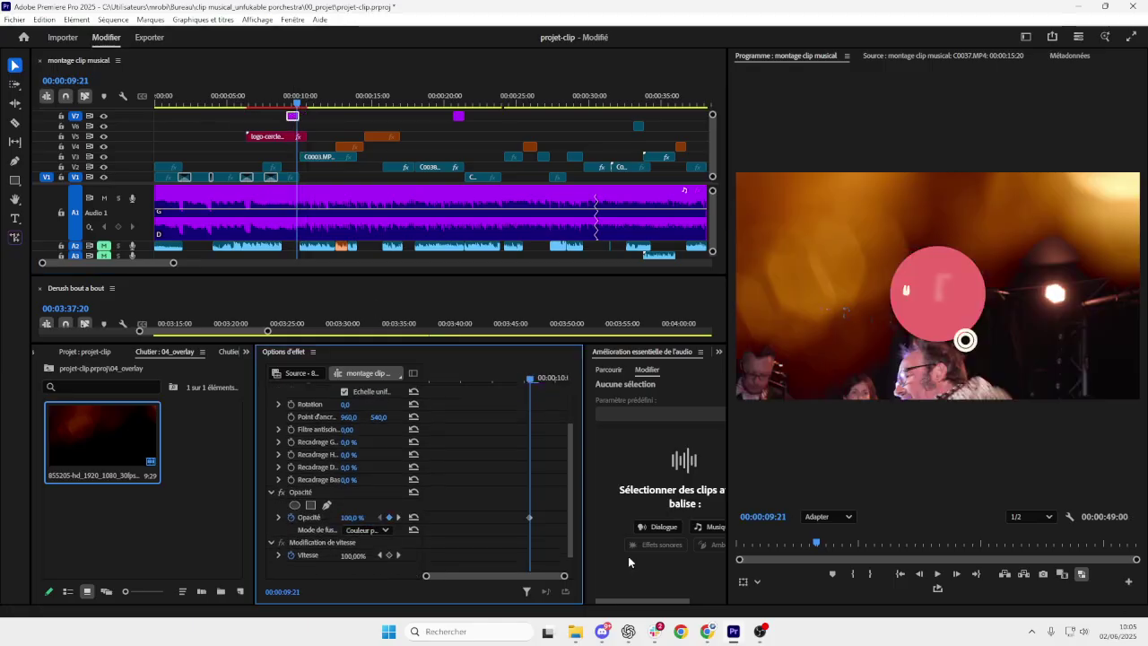
# - Change the blend mode of the overlay near 00:00:10 to Ecran
pyautogui.moveTo(299, 106); pyautogui.dragTo(293, 109)
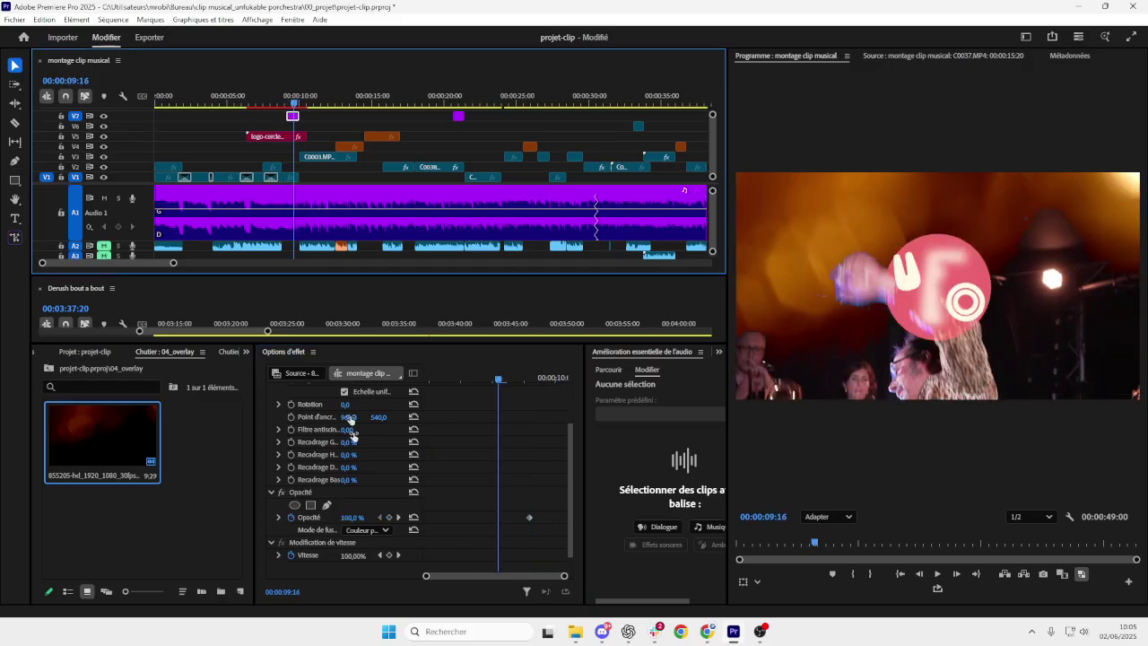
pyautogui.click(366, 530)
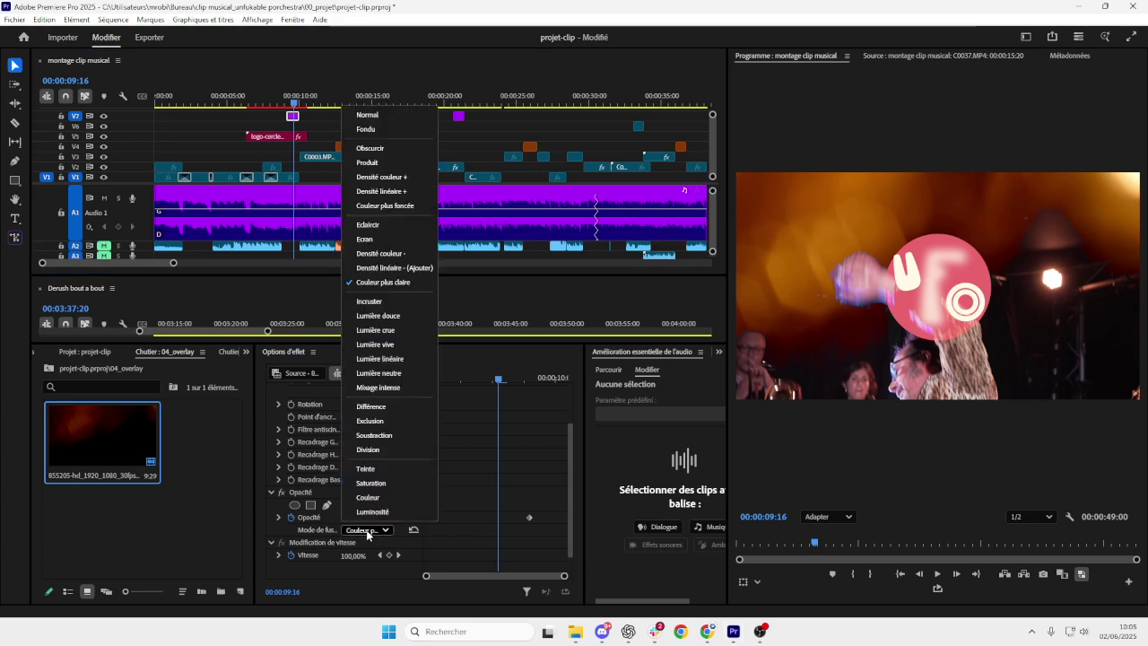
pyautogui.click(378, 240)
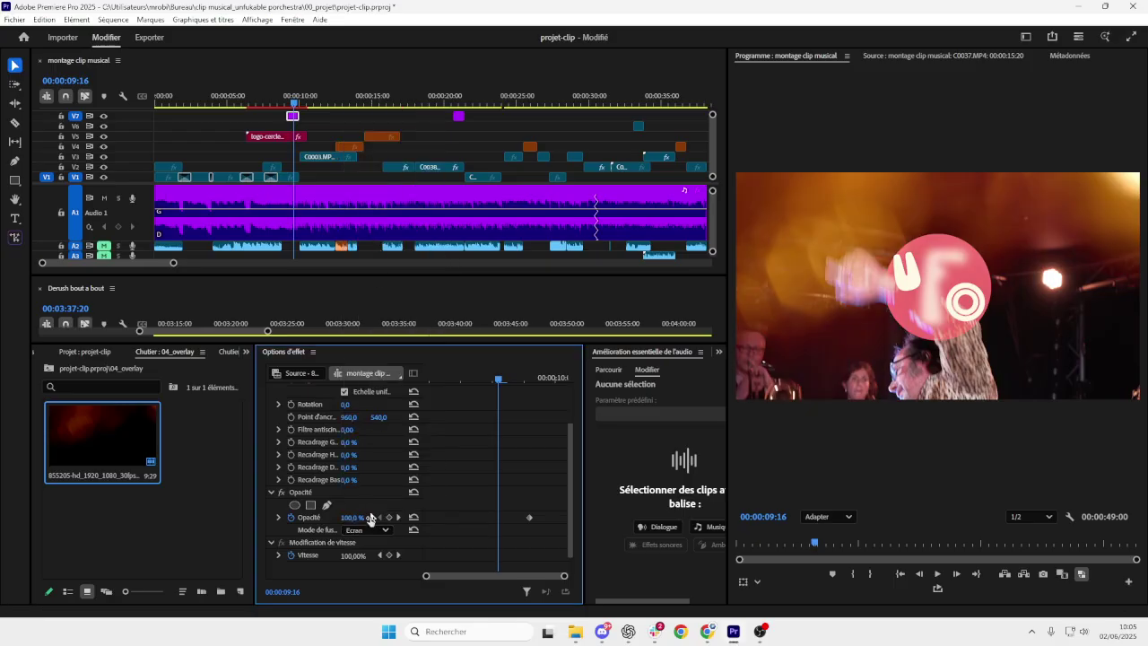
# - Keyframe the overlay's opacity to fade in from 0% at 00:00:09:16 to 43% at 00:00:09:21
pyautogui.moveTo(350, 518); pyautogui.dragTo(325, 518)
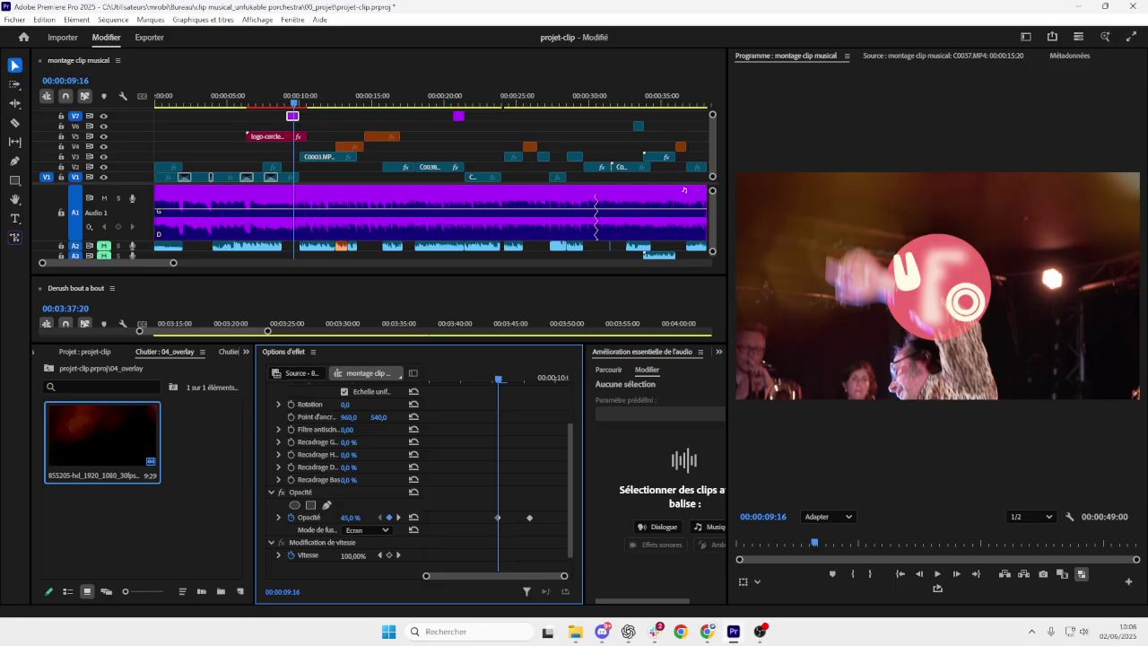
pyautogui.click(351, 517)
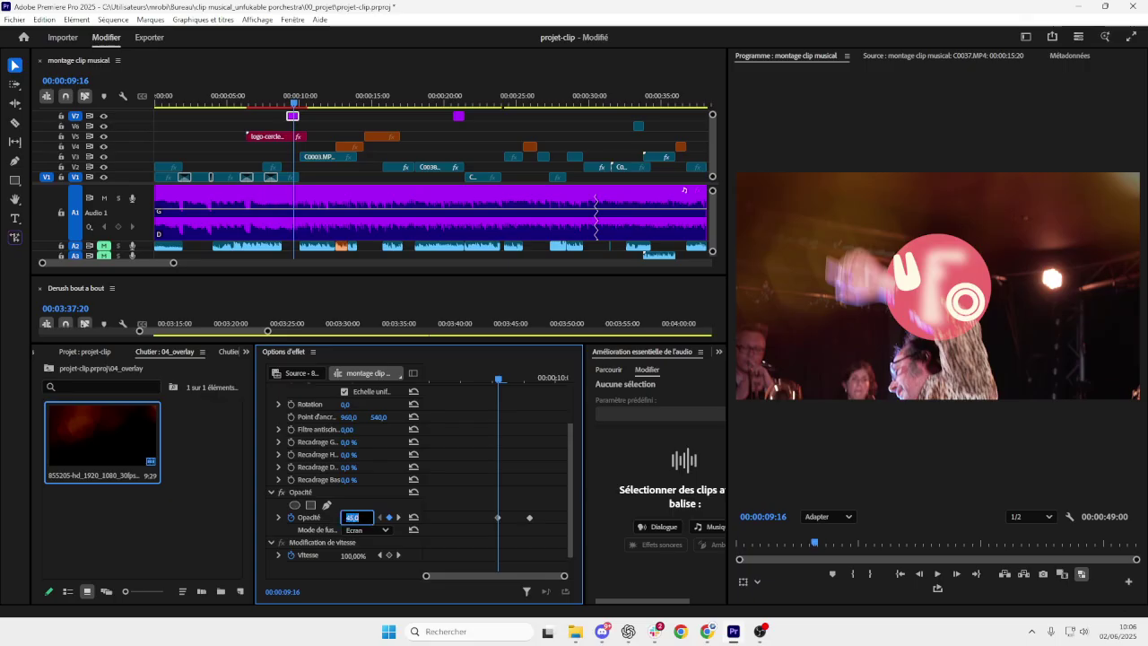
pyautogui.press('Return')
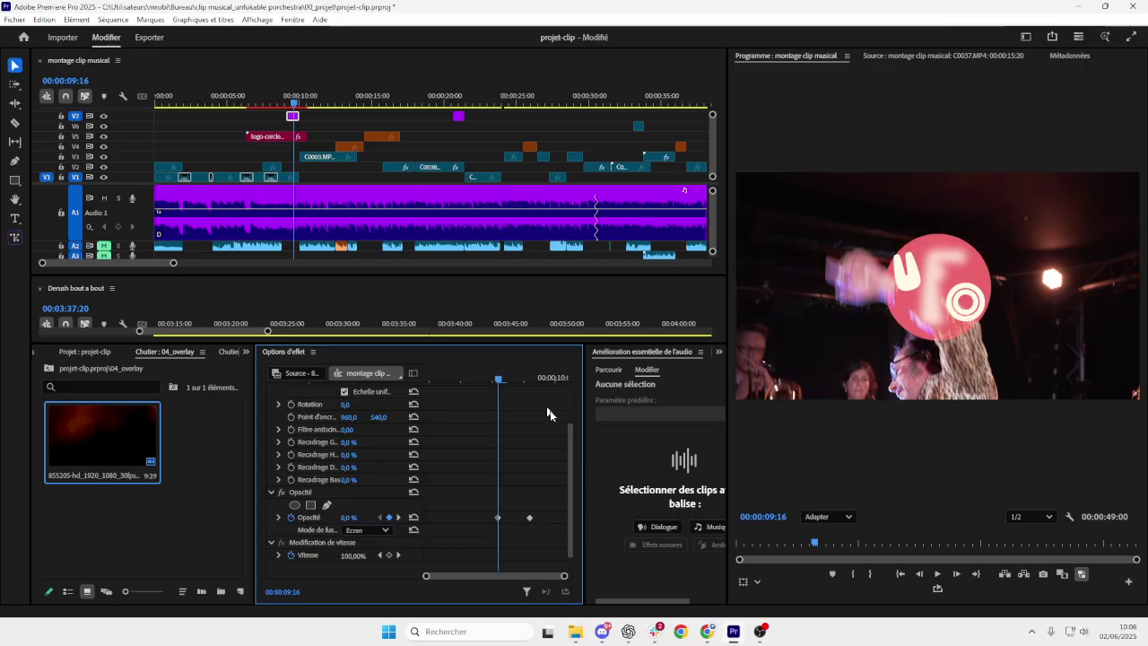
pyautogui.moveTo(498, 379); pyautogui.dragTo(535, 381)
pyautogui.moveTo(354, 519); pyautogui.dragTo(303, 518)
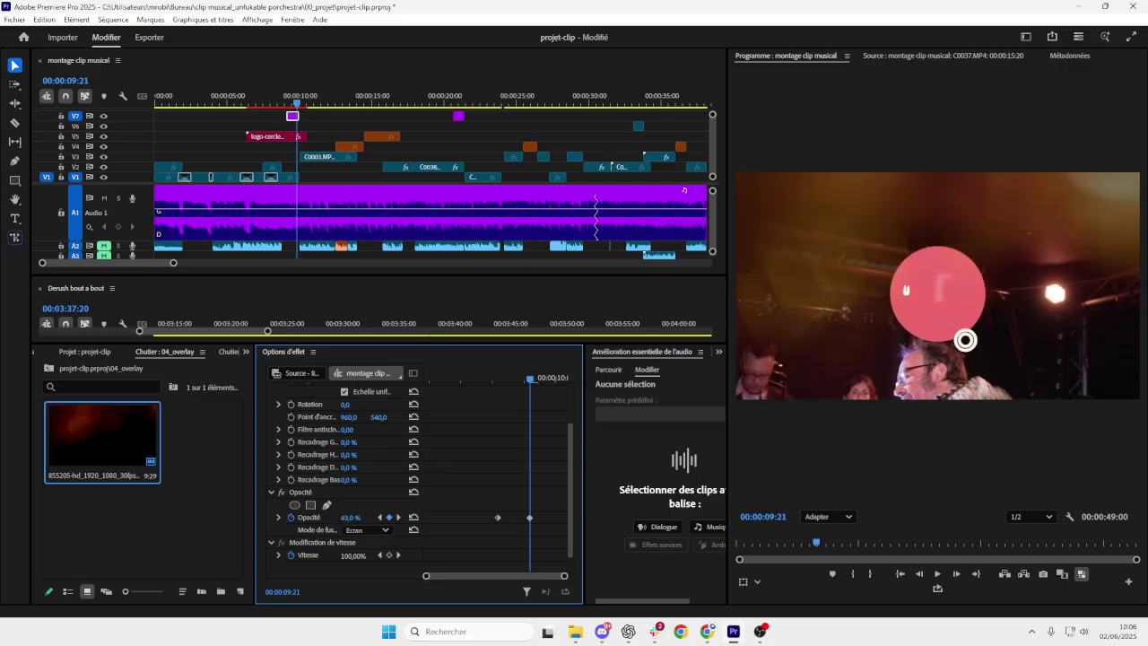
# - Play back the transition around the overlay from about 00:00:08 and review the frames near 00:00:09:18
pyautogui.keyDown('alt'); pyautogui.scroll(4, 293, 129); pyautogui.keyUp('alt')
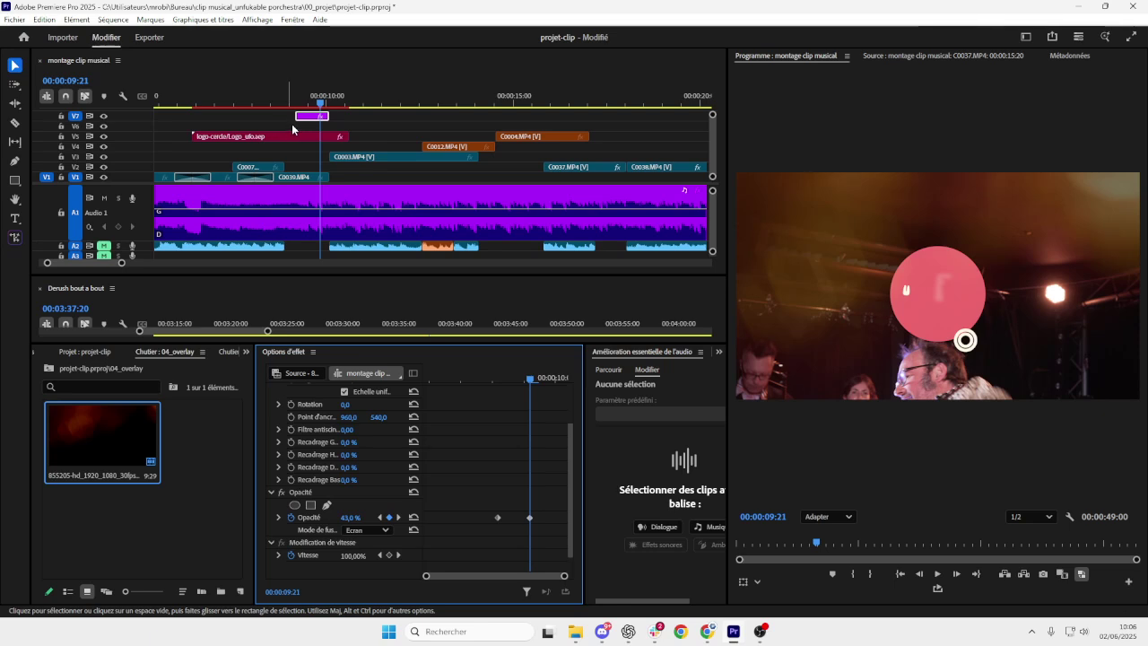
pyautogui.keyDown('alt'); pyautogui.scroll(3, 293, 130); pyautogui.keyUp('alt')
pyautogui.click(334, 120)
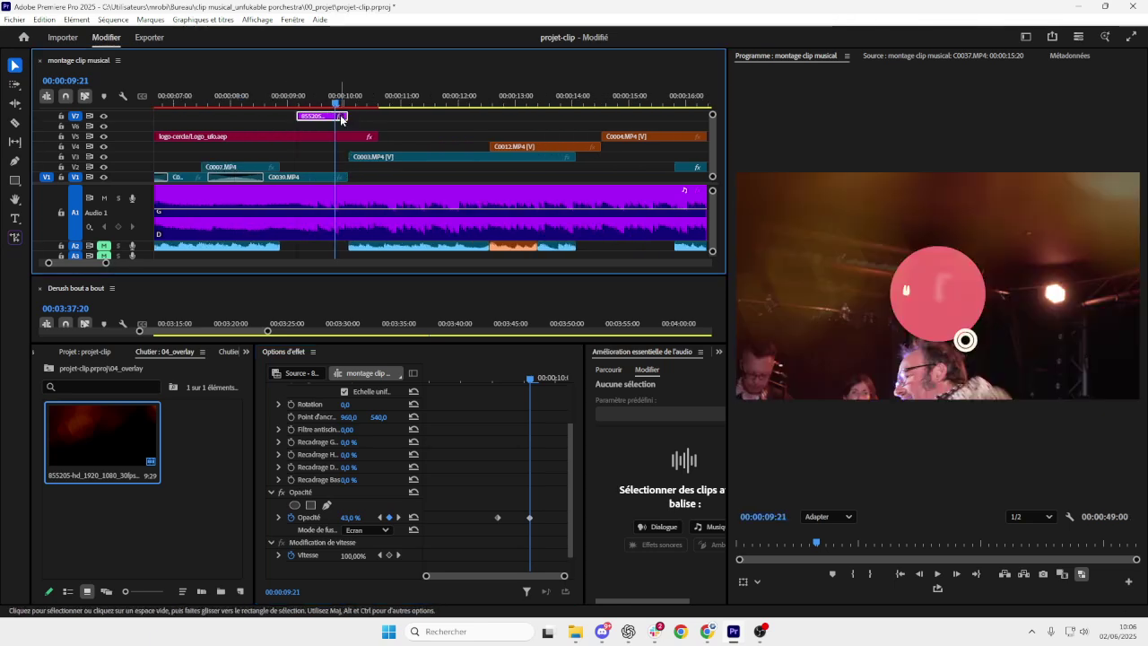
pyautogui.click(350, 102)
pyautogui.moveTo(351, 105); pyautogui.dragTo(228, 107)
pyautogui.press('space')
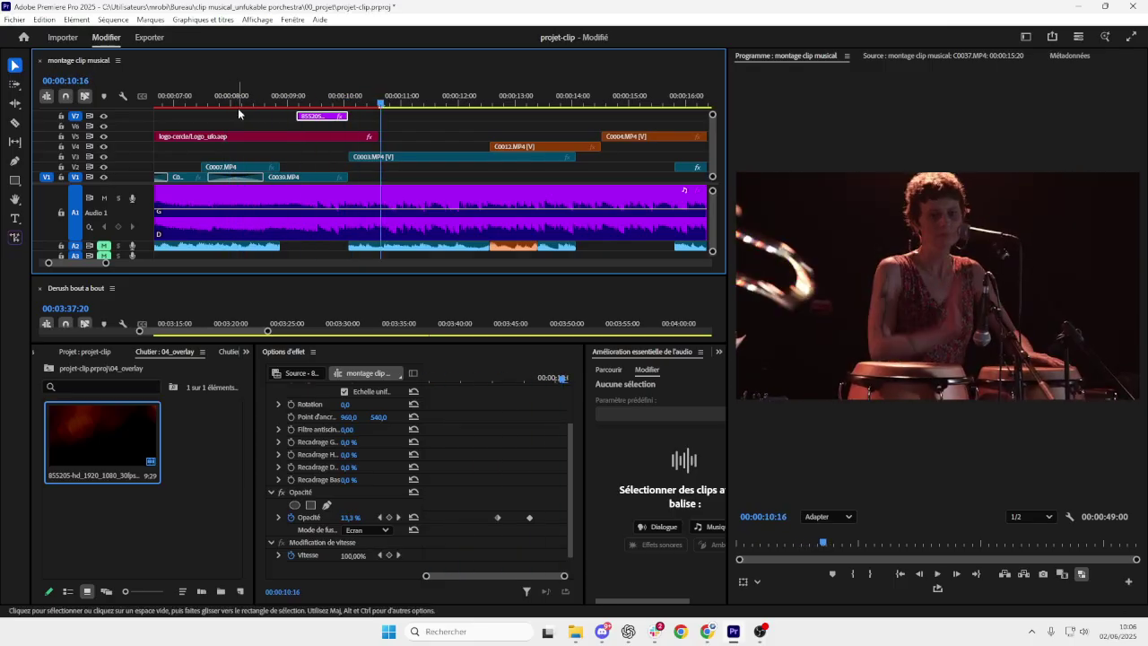
pyautogui.keyDown('alt'); pyautogui.scroll(-2, 266, 156); pyautogui.keyUp('alt')
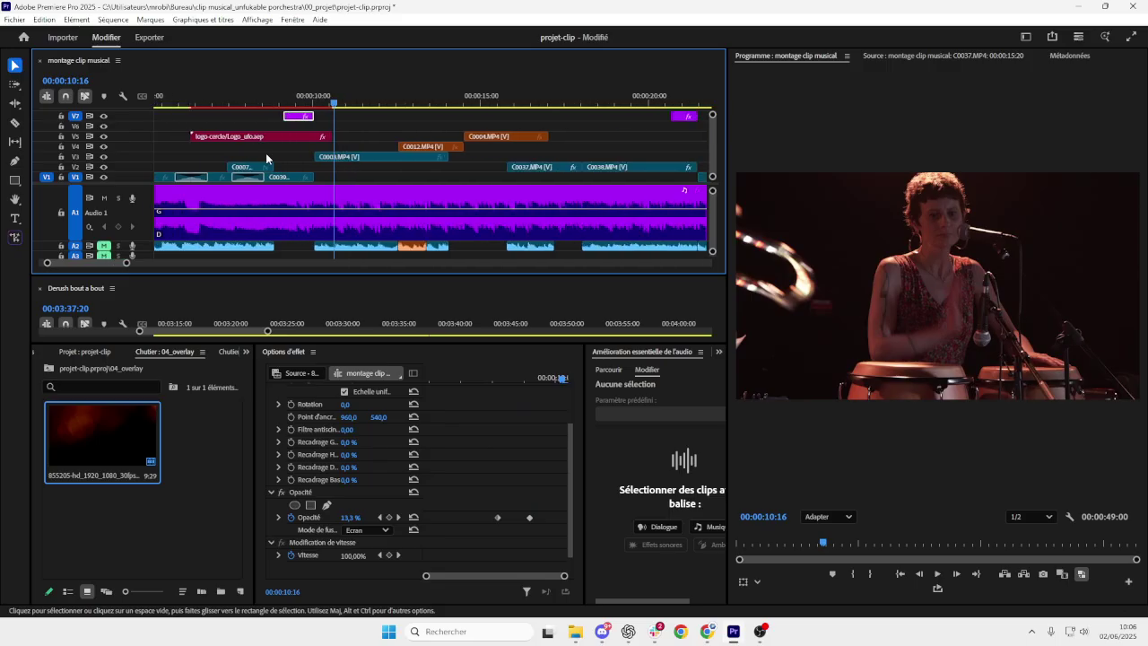
pyautogui.moveTo(314, 105)
pyautogui.mouseDown()
pyautogui.moveTo(296, 102)
pyautogui.moveTo(306, 101)
pyautogui.mouseUp()
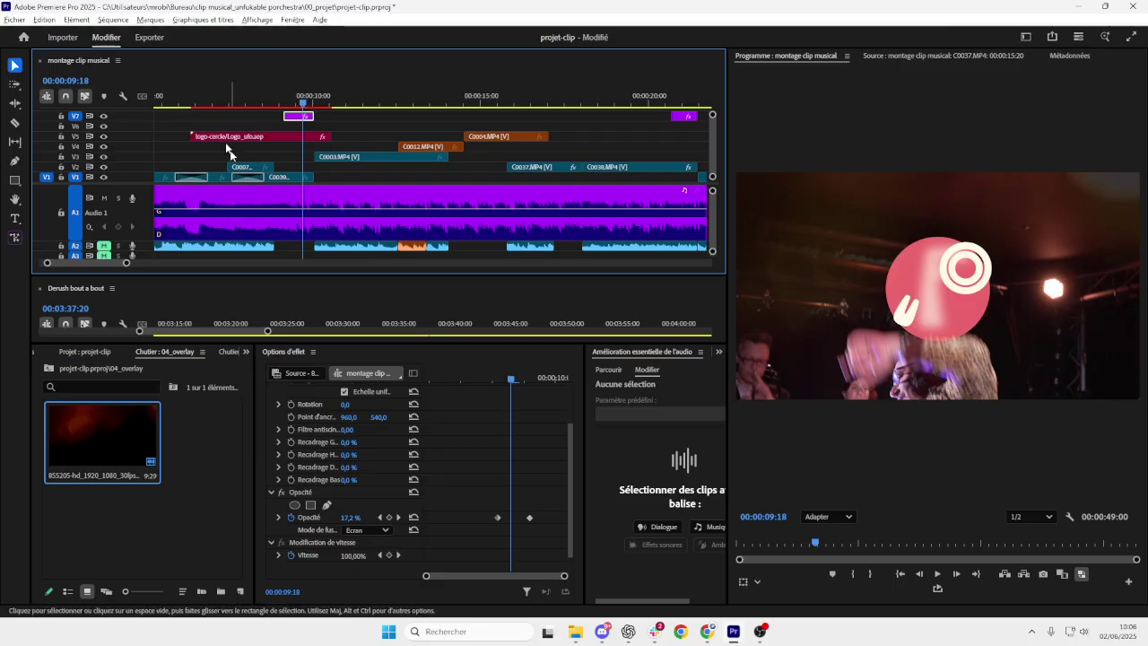
# - Assign the Caraïbe label colour to the opening V1 and V2 clips before 00:00:10
pyautogui.keyDown('alt'); pyautogui.scroll(-2, 223, 142); pyautogui.keyUp('alt')
pyautogui.scroll(1, 224, 152)
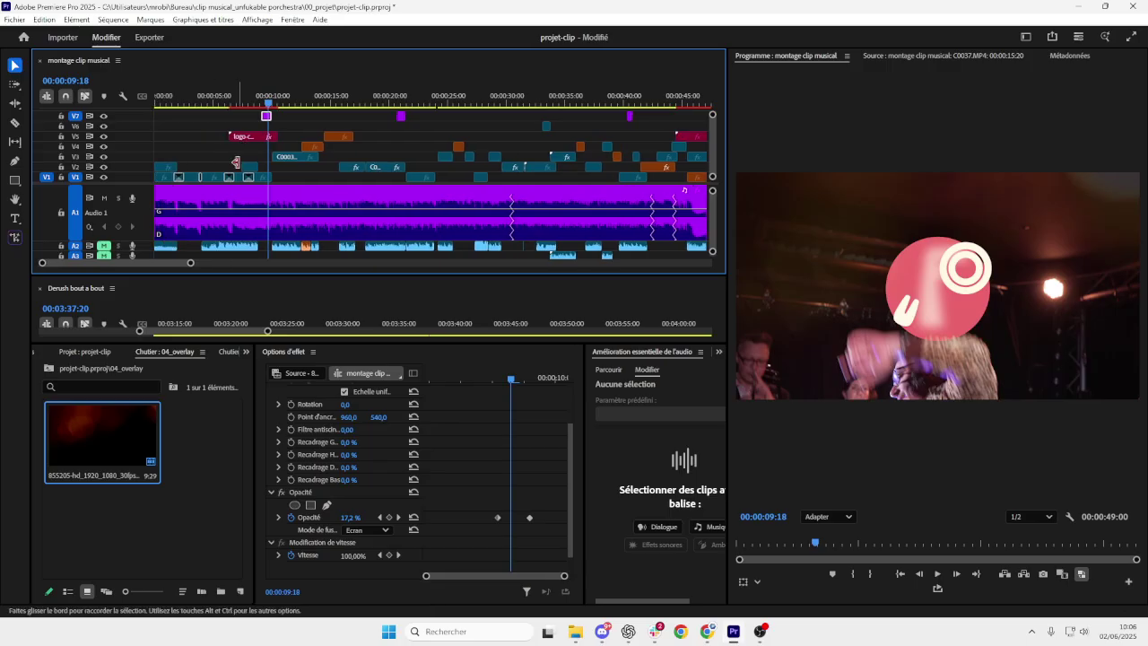
pyautogui.moveTo(165, 160); pyautogui.dragTo(265, 183)
pyautogui.rightClick(261, 182)
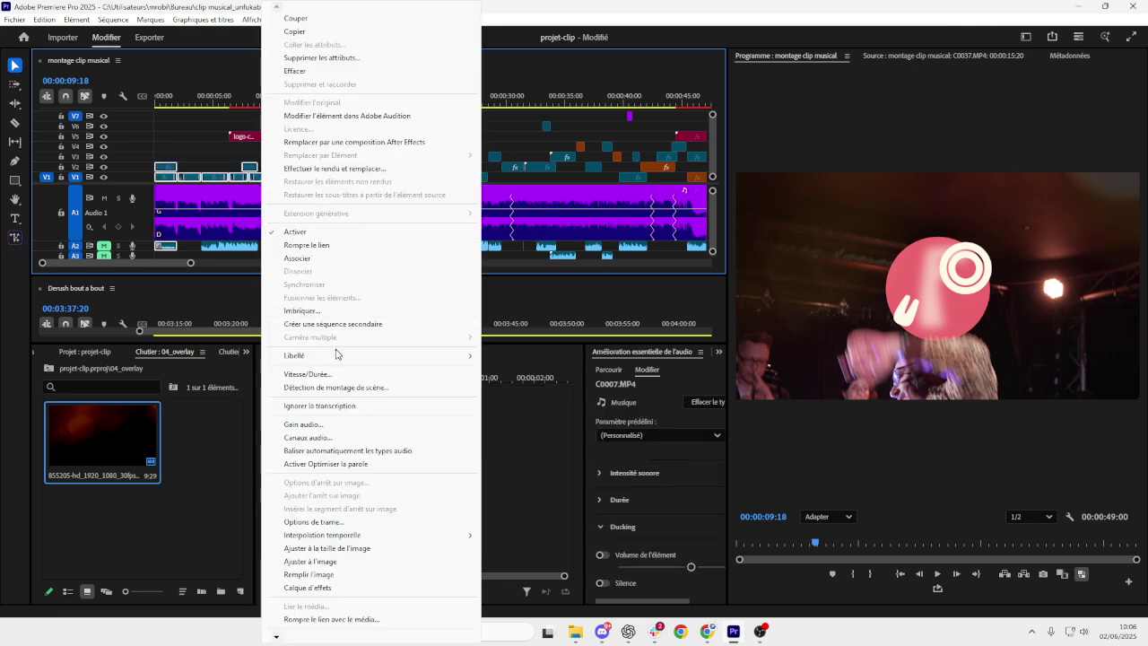
pyautogui.moveTo(345, 359)
pyautogui.click(550, 397)
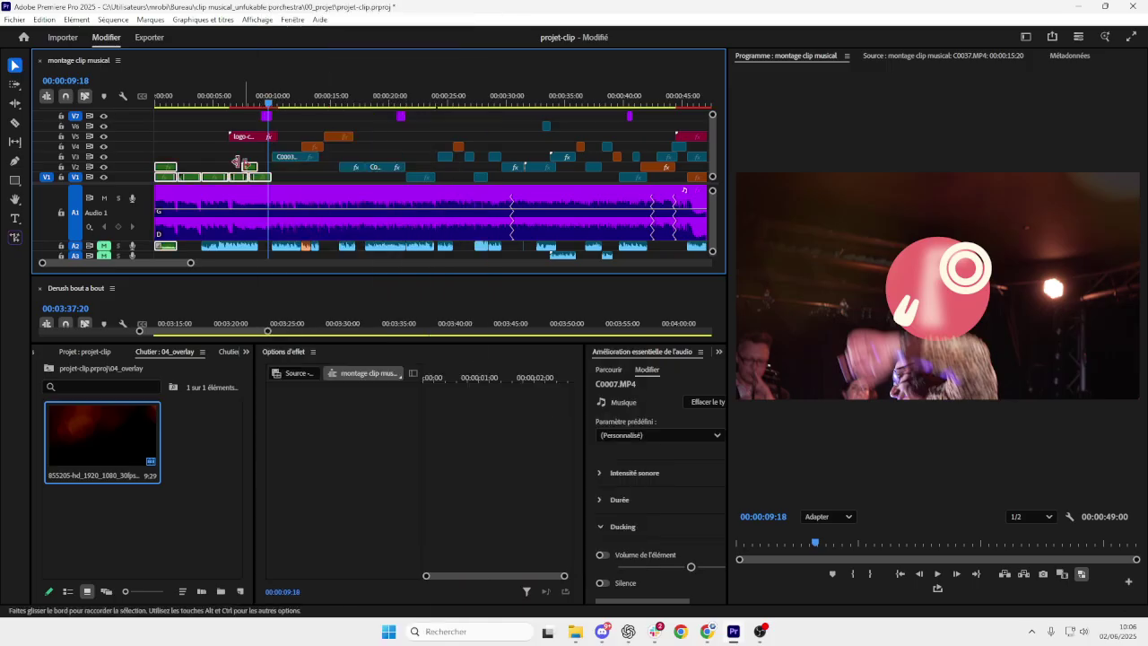
# - Move the C0003, C0012 and C0004 clips down one video track each, onto V2, V3 and V4
pyautogui.click(235, 144)
pyautogui.press('-')
pyautogui.press('-')
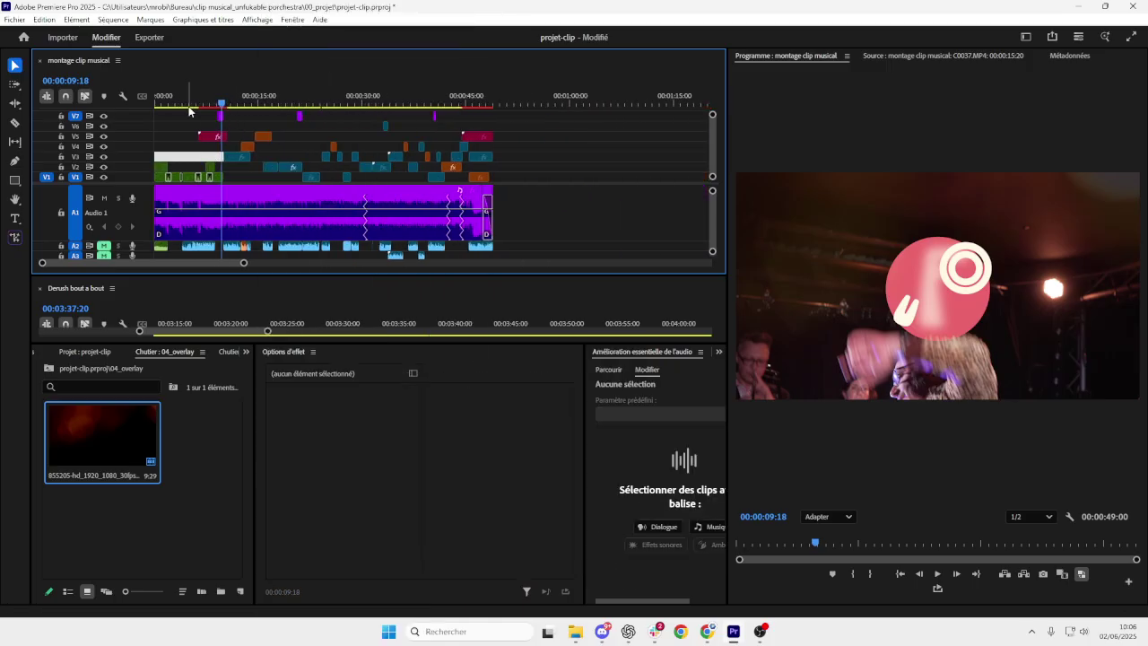
pyautogui.moveTo(193, 156); pyautogui.dragTo(193, 117)
pyautogui.click(214, 138)
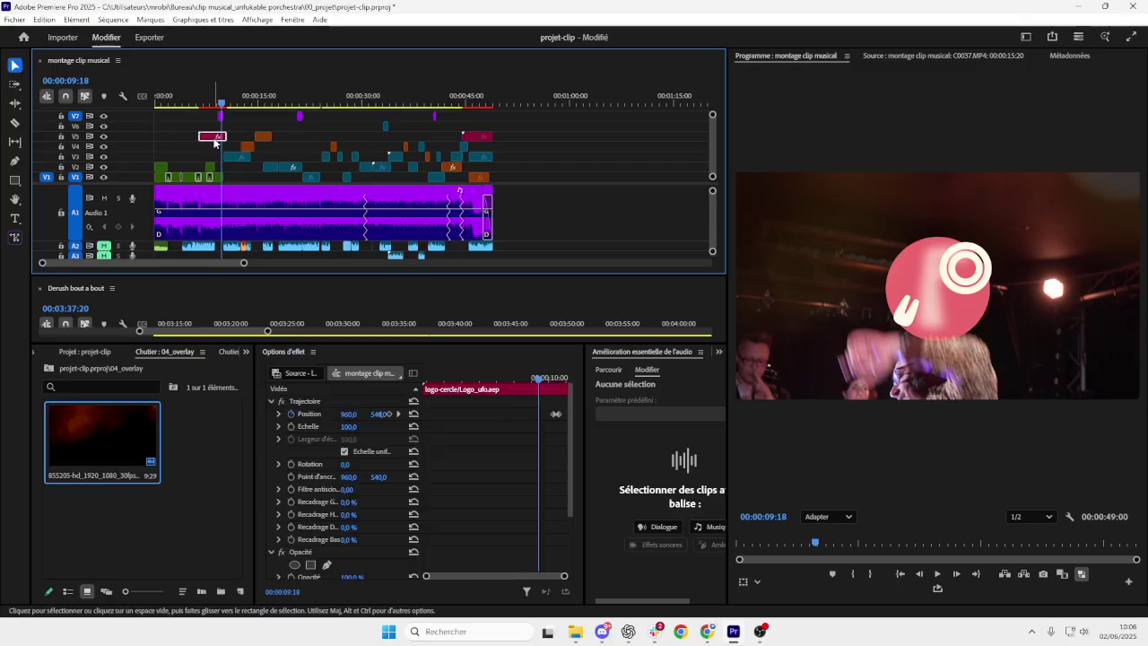
pyautogui.click(263, 137)
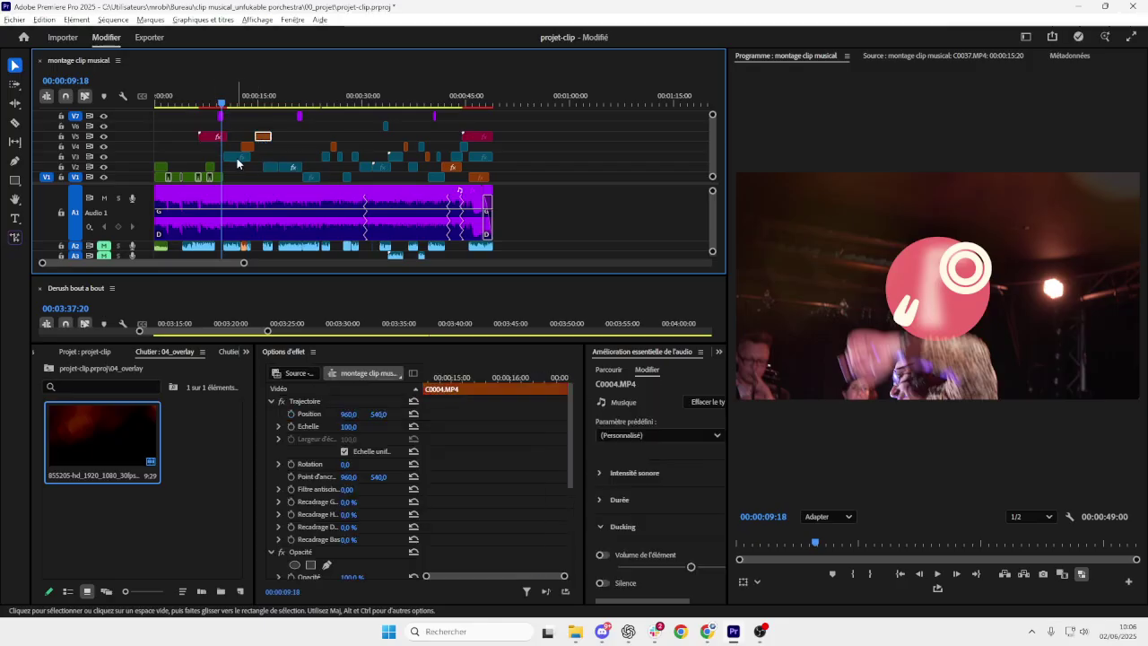
pyautogui.press('=')
pyautogui.moveTo(246, 126); pyautogui.dragTo(307, 146)
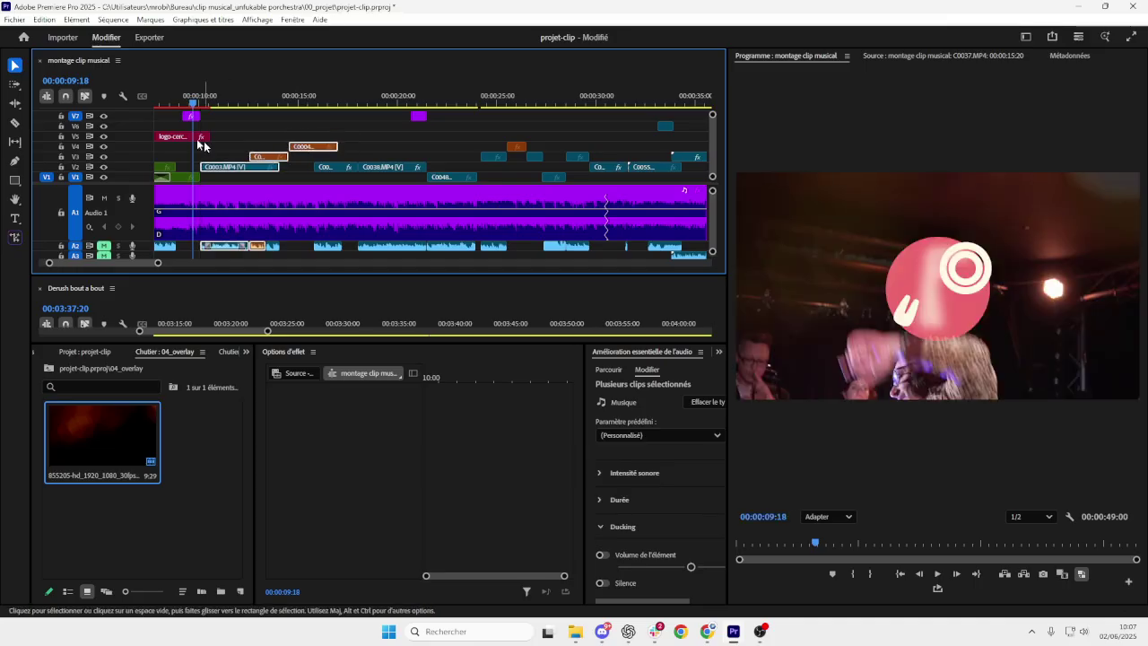
pyautogui.scroll(-2, 299, 141)
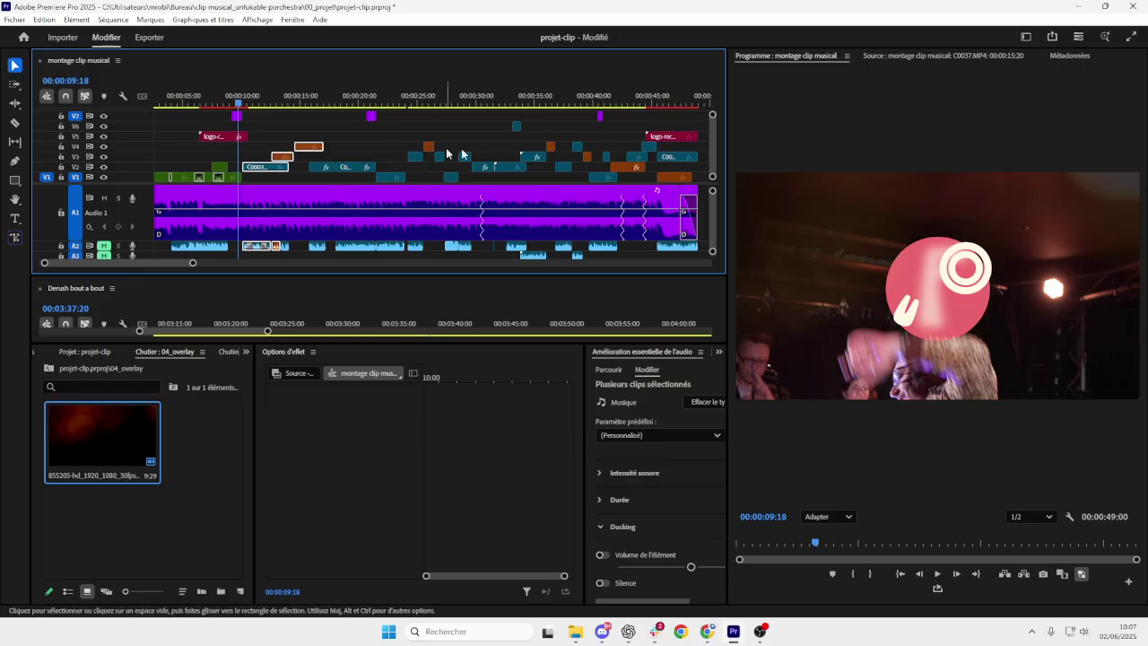
# - Assign the Vert label colour to the closing V1 and V3 clips beneath the final logo
pyautogui.click(274, 153)
pyautogui.scroll(-1, 274, 152)
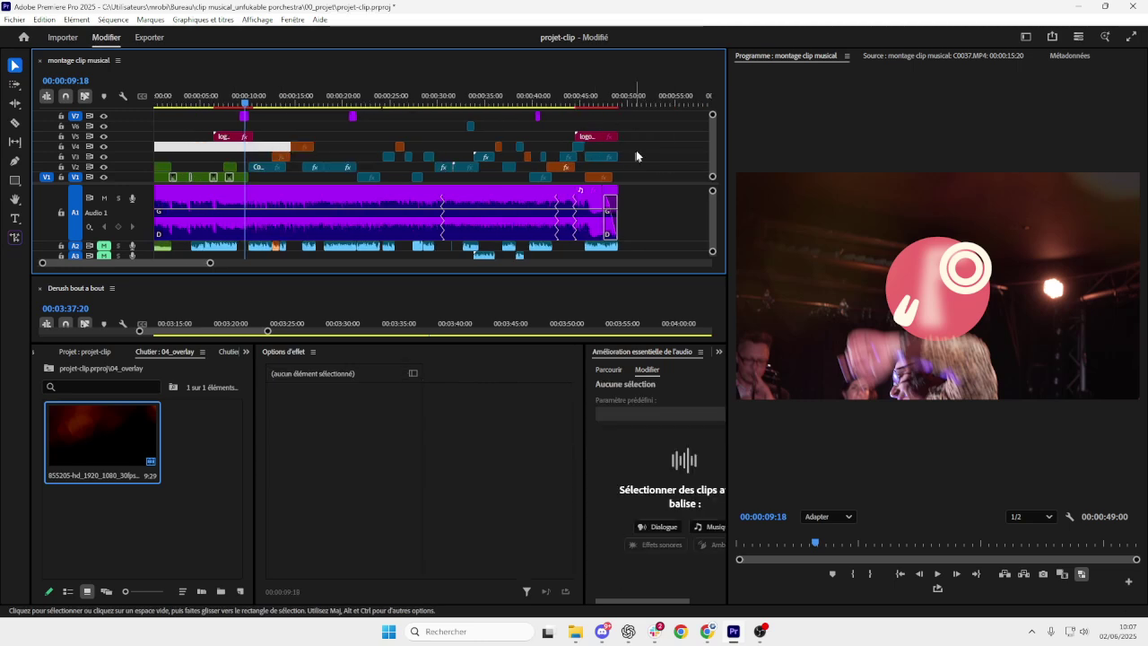
pyautogui.rightClick(596, 178)
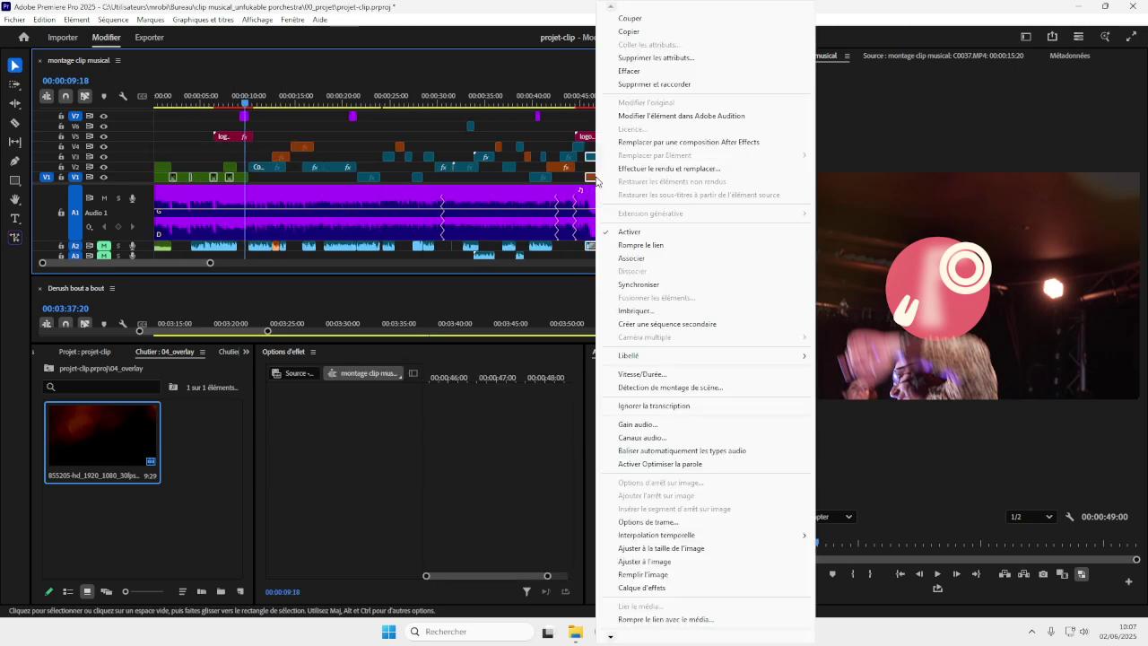
pyautogui.moveTo(709, 356)
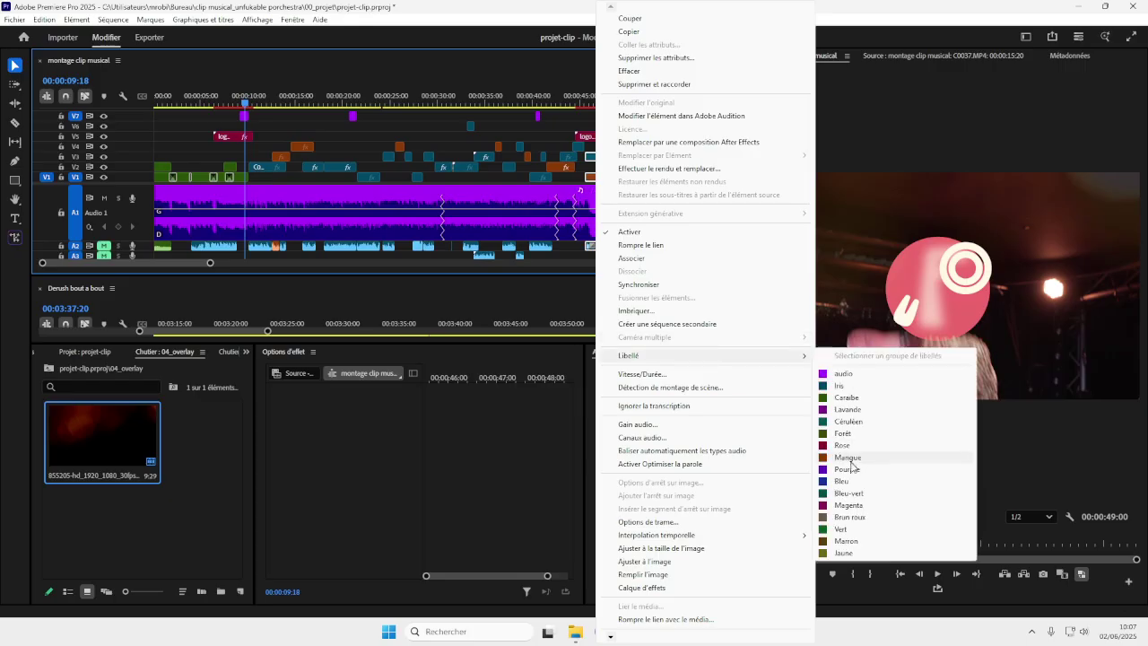
pyautogui.click(851, 532)
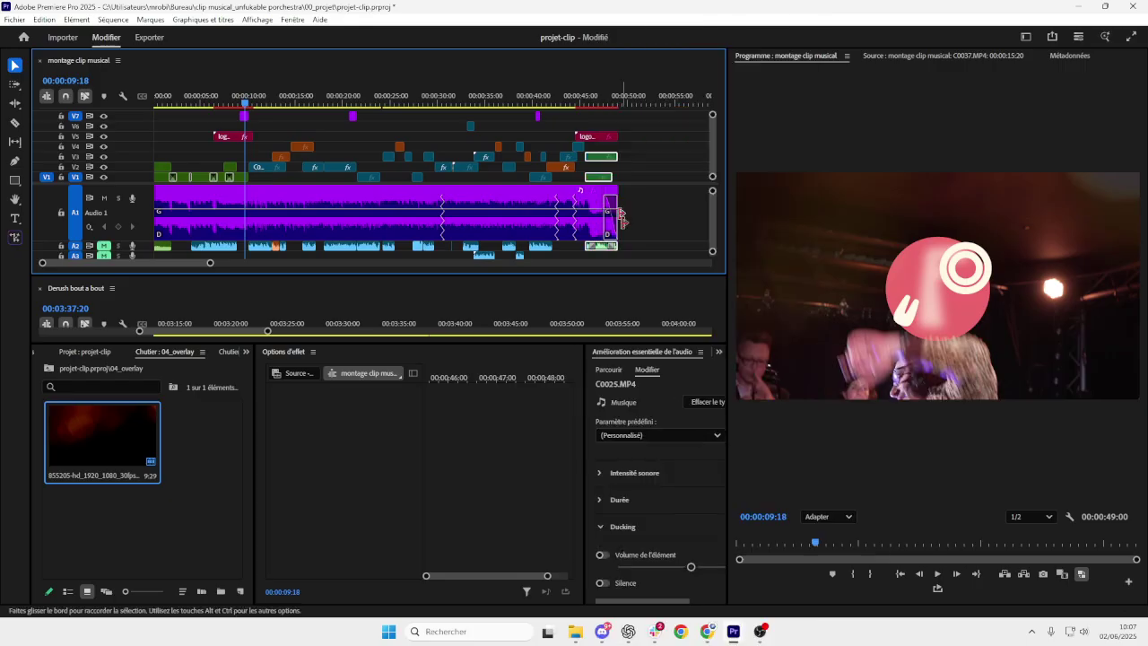
pyautogui.click(517, 179)
pyautogui.scroll(-3, 517, 186)
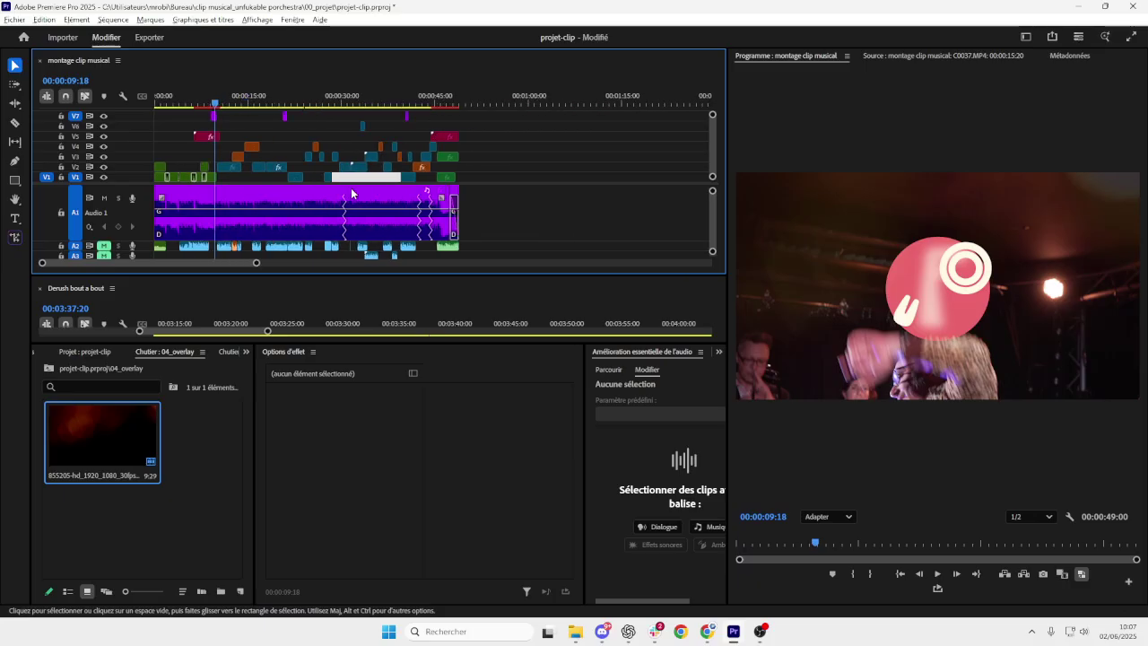
pyautogui.click(357, 149)
pyautogui.click(316, 148)
pyautogui.click(242, 168)
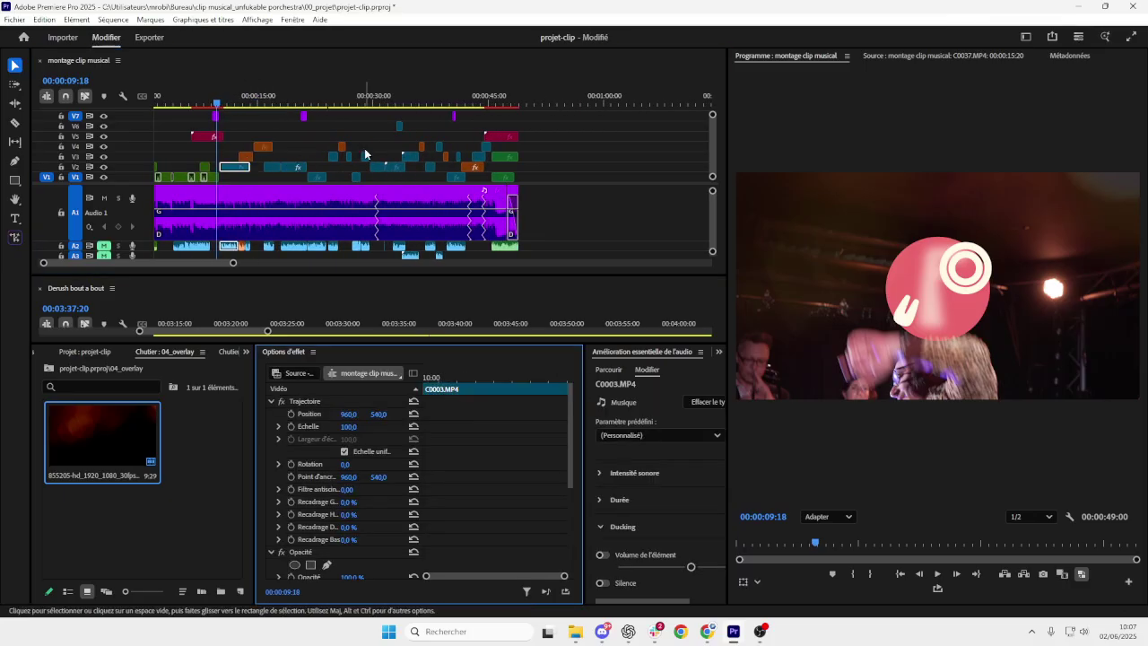
pyautogui.click(251, 137)
pyautogui.click(209, 137)
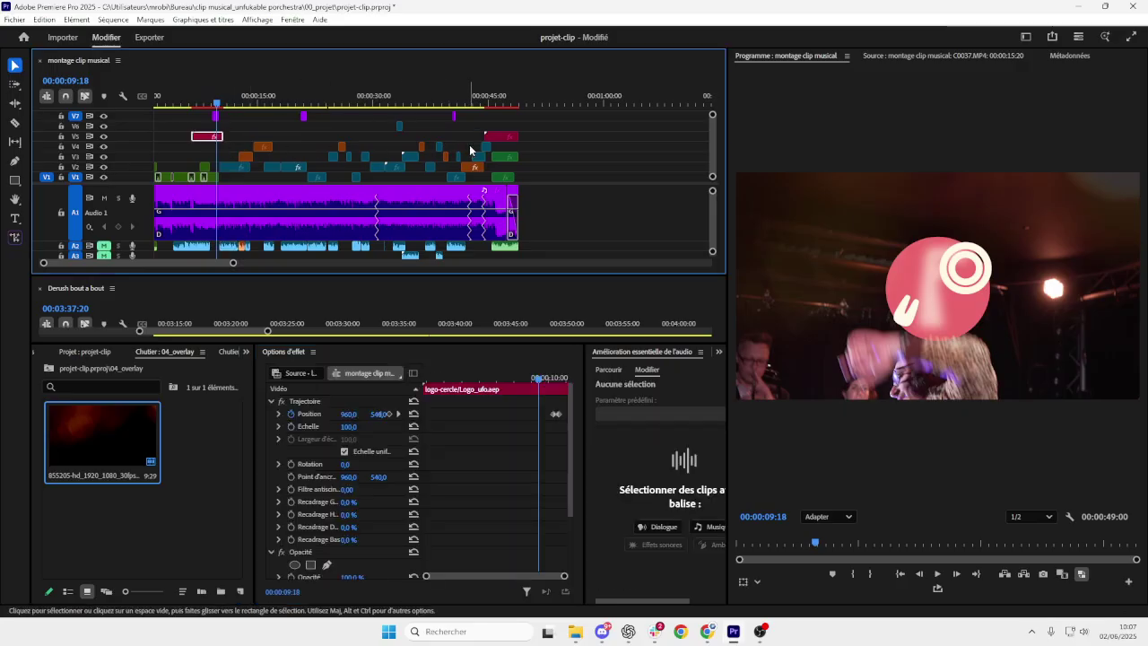
# - Assign the Forêt label colour to all V1 to V4 clips between the opening logo and the closing logo
pyautogui.moveTo(243, 146); pyautogui.dragTo(481, 177)
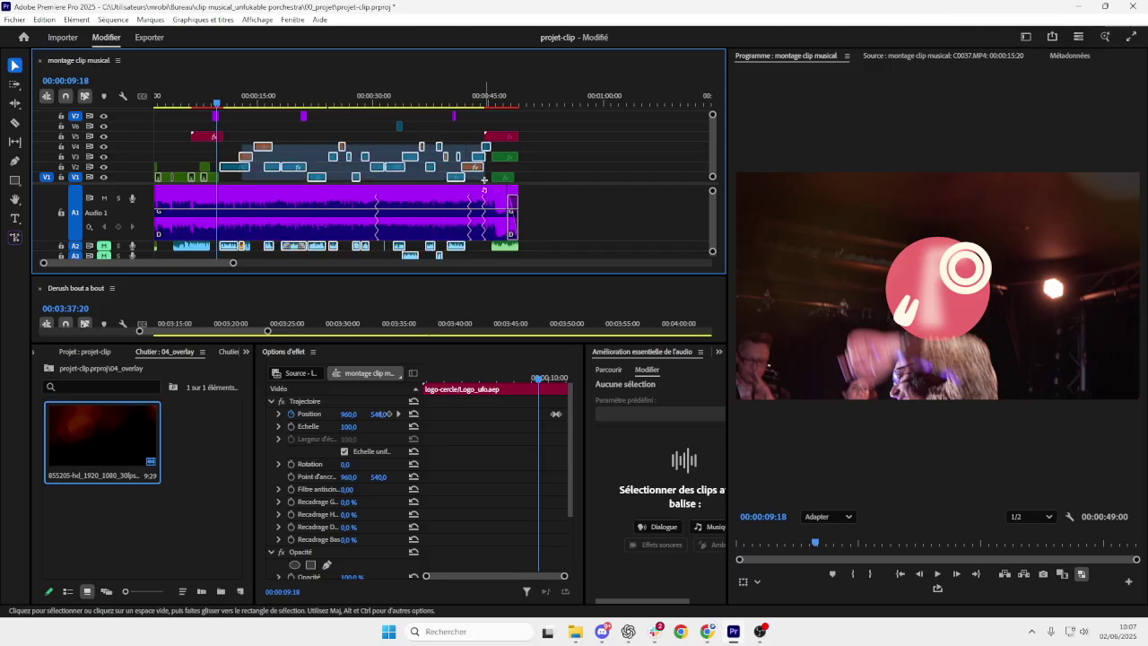
pyautogui.moveTo(484, 180); pyautogui.dragTo(452, 179)
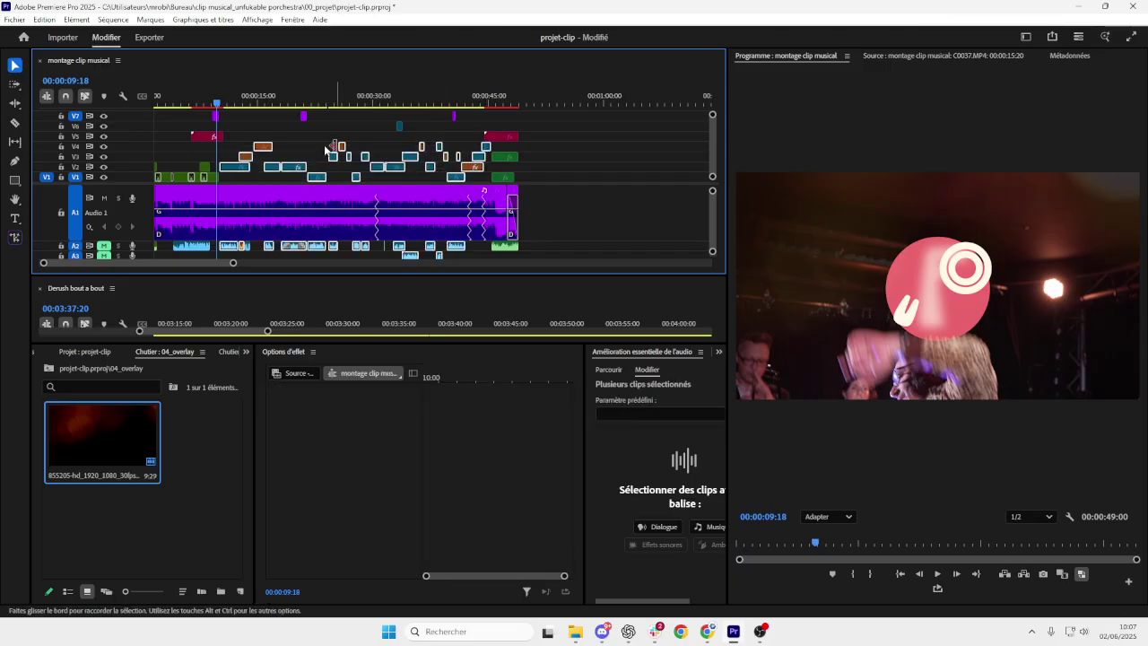
pyautogui.rightClick(264, 146)
pyautogui.moveTo(363, 357)
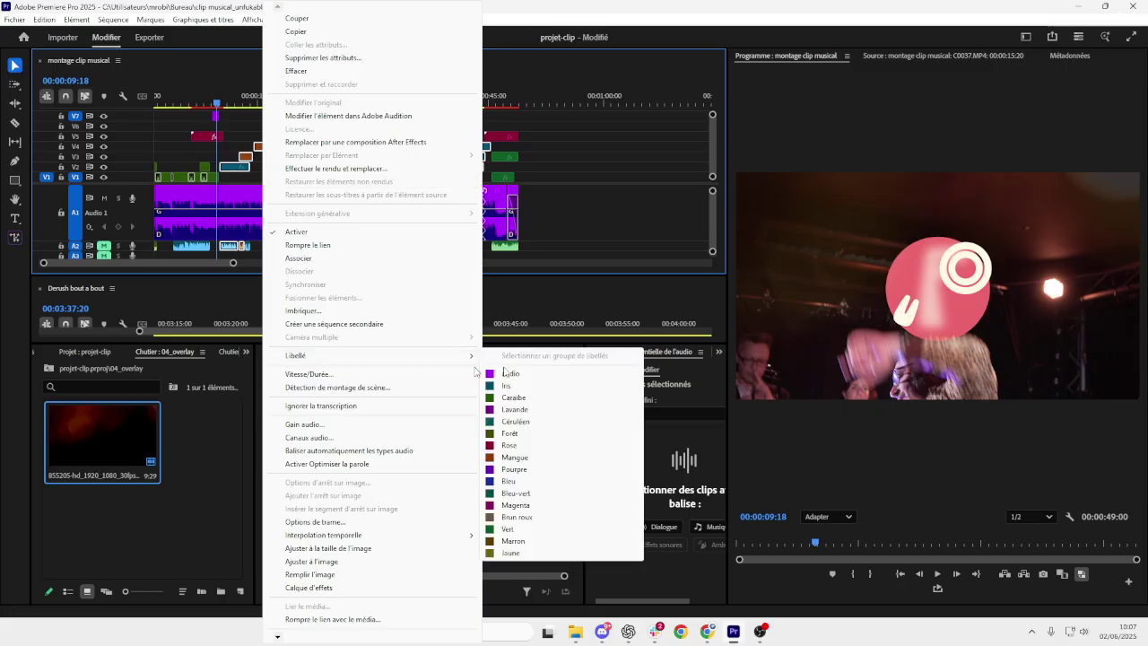
pyautogui.click(529, 435)
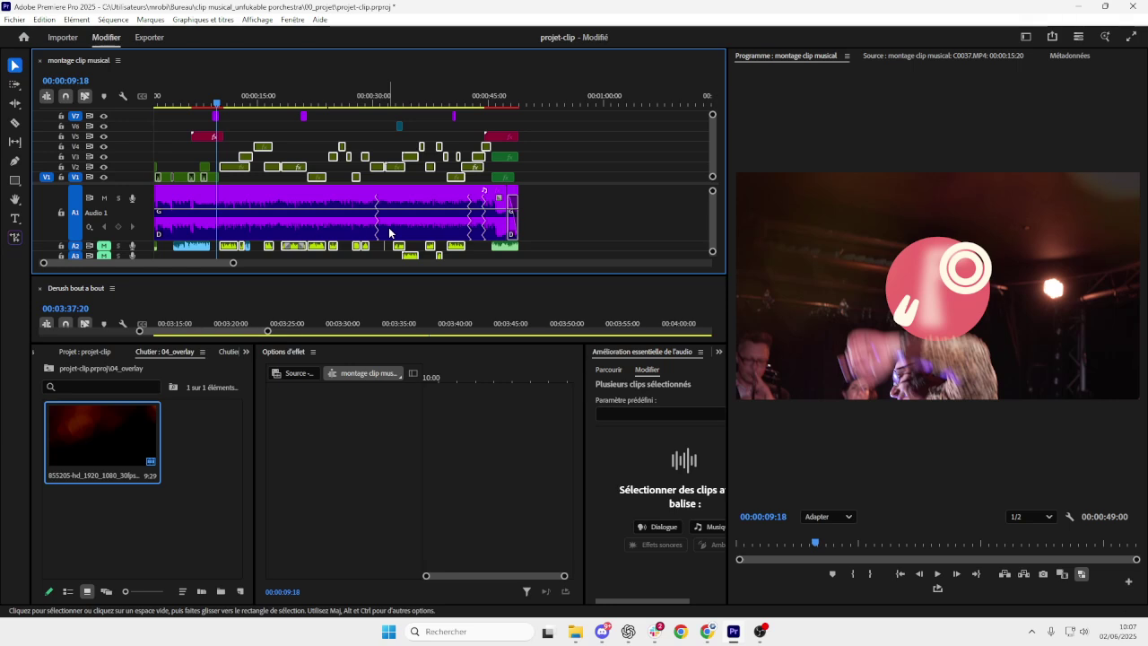
# - Deselect the labelled clips and inspect the three light-leak overlay clips on V7 one by one
pyautogui.rightClick(293, 163)
pyautogui.click(309, 170)
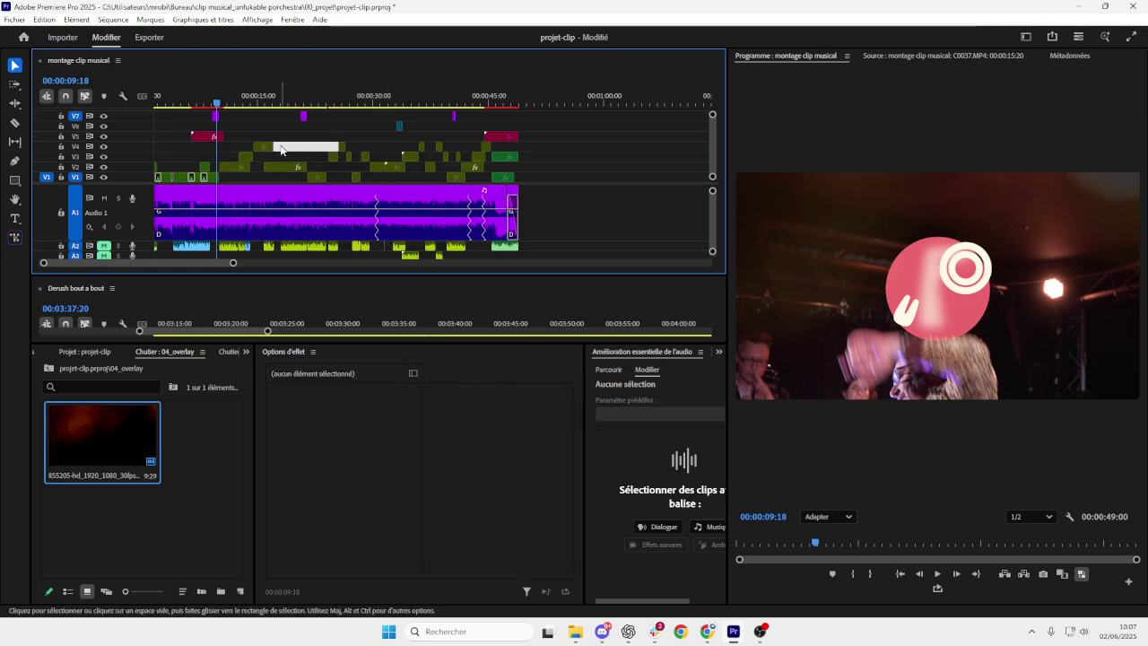
pyautogui.scroll(1, 213, 157)
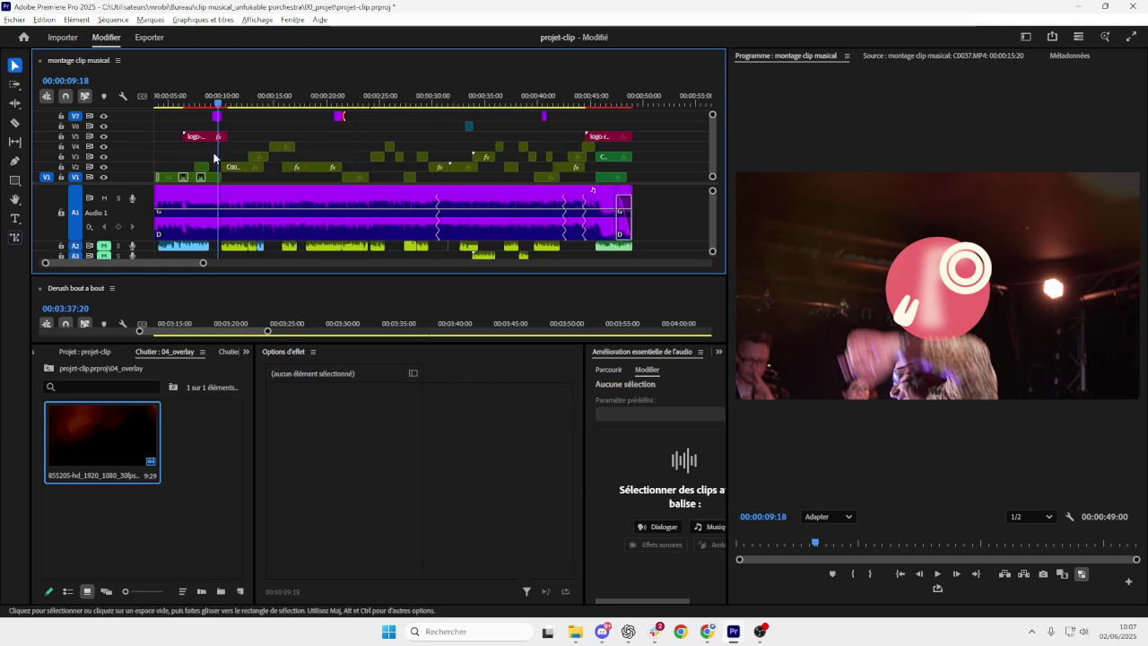
pyautogui.scroll(-1, 295, 159)
pyautogui.click(451, 126)
pyautogui.click(225, 116)
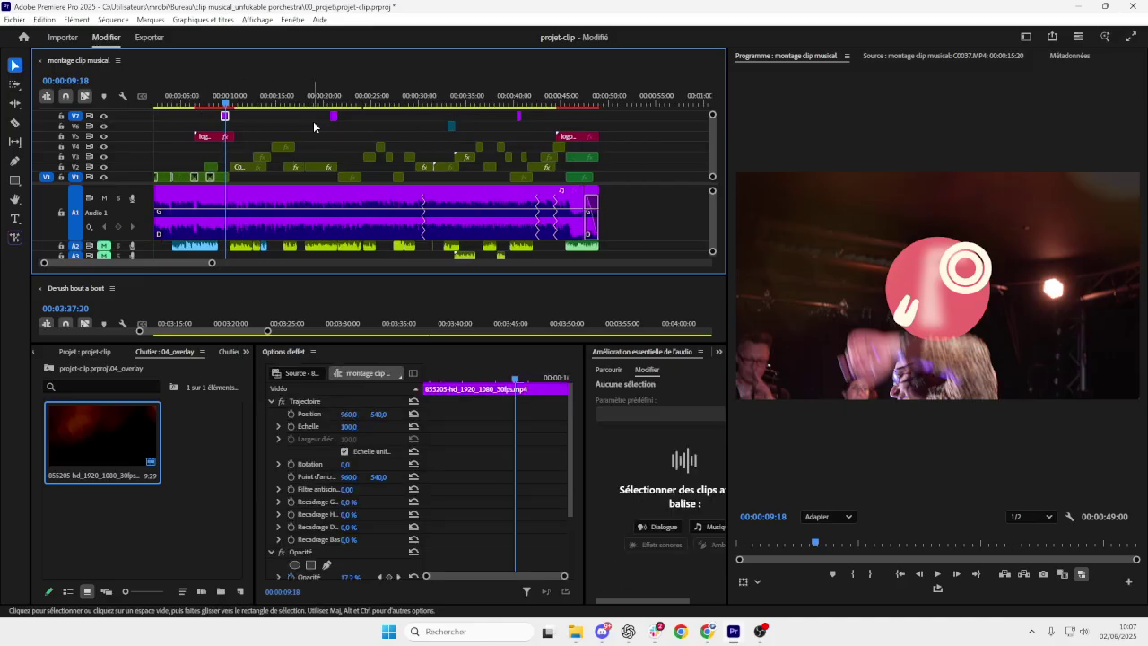
pyautogui.click(334, 118)
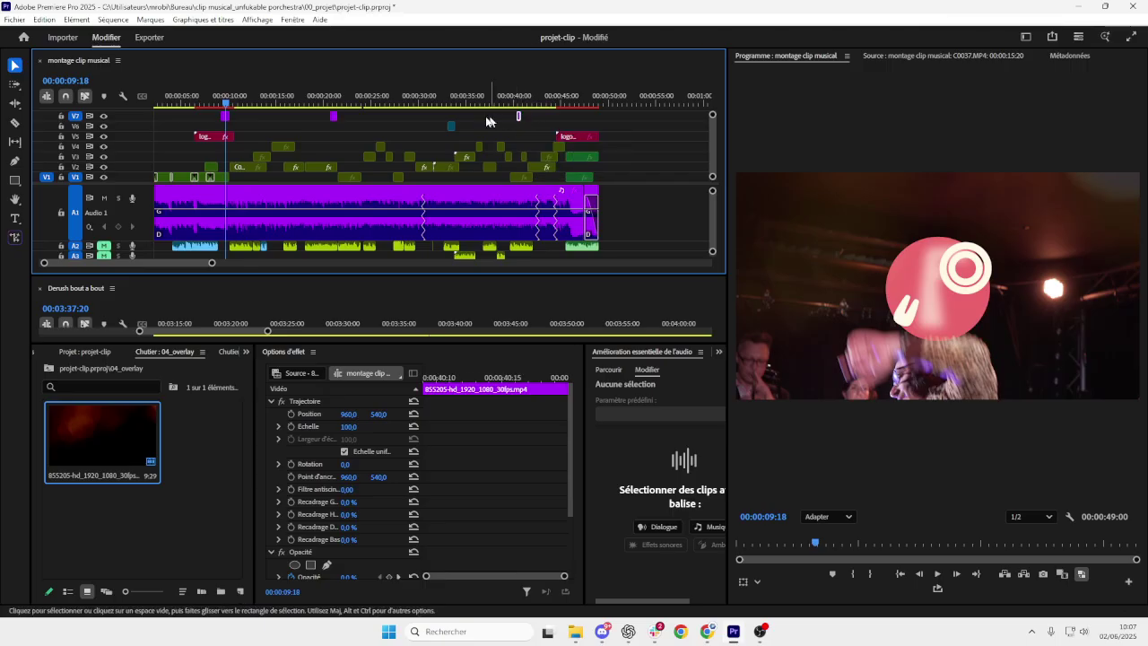
pyautogui.click(226, 115)
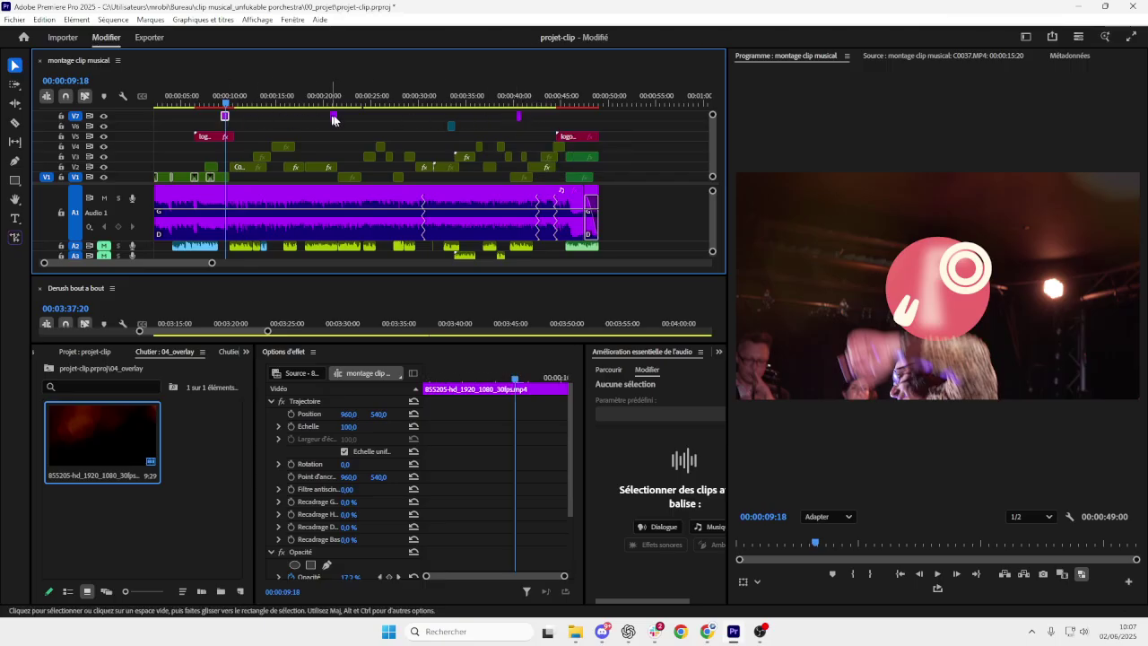
pyautogui.click(520, 117)
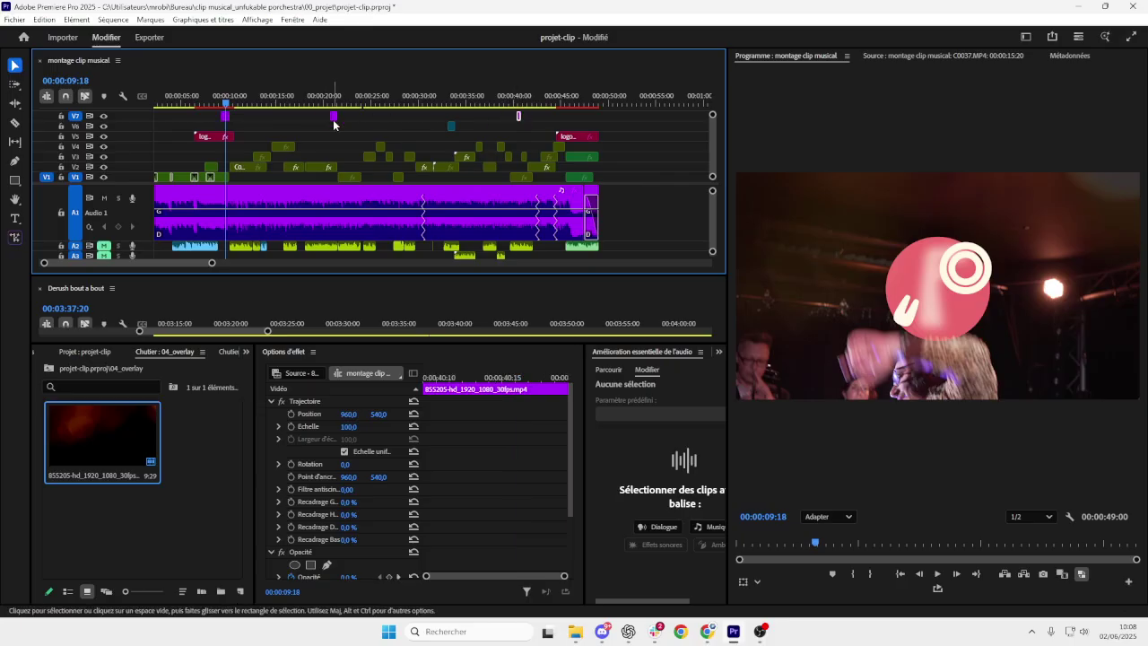
pyautogui.click(224, 116)
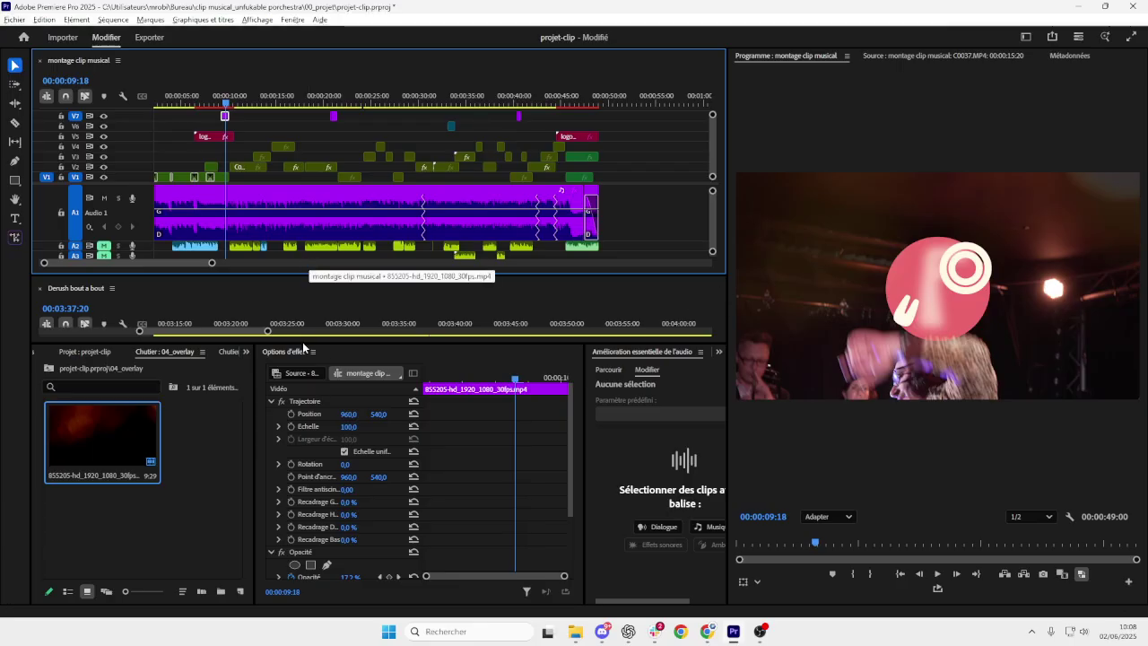
# - Make the Derush bout a bout and montage clip musical timeline panels slightly taller
pyautogui.moveTo(304, 343); pyautogui.dragTo(304, 363)
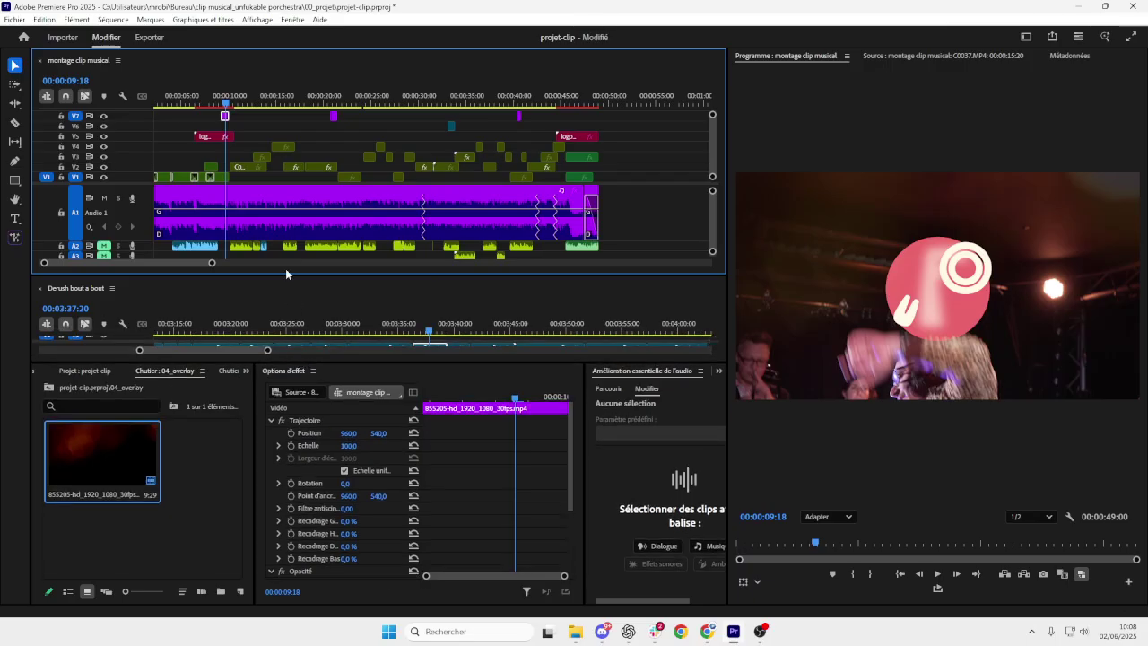
pyautogui.moveTo(284, 274); pyautogui.dragTo(283, 279)
pyautogui.scroll(-3, 237, 237)
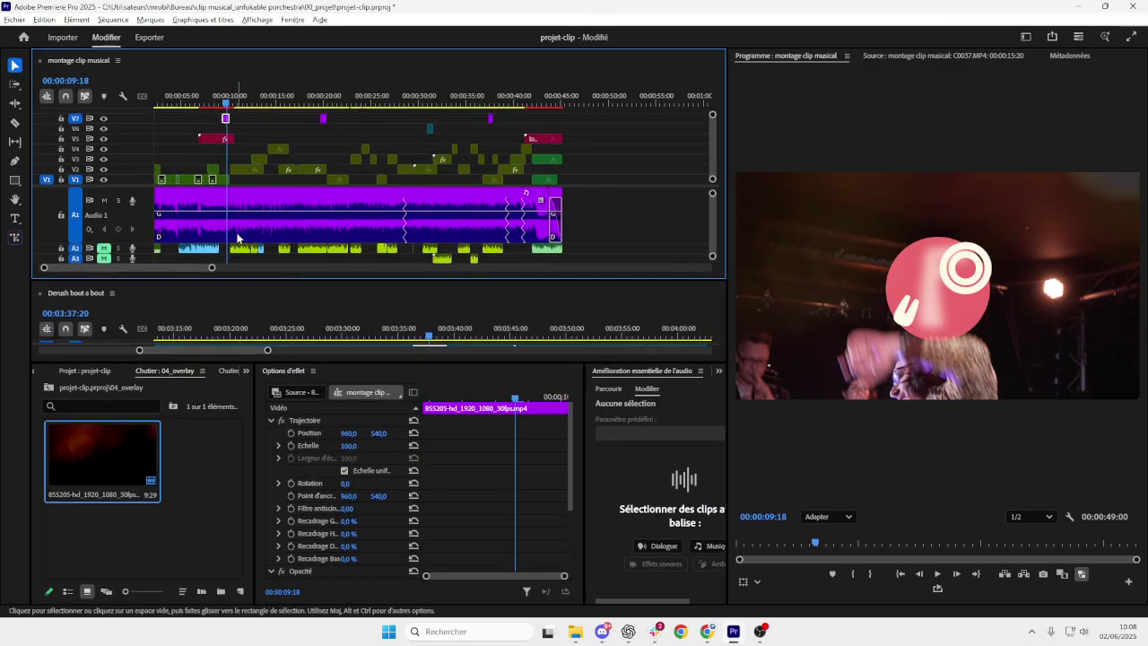
pyautogui.scroll(5, 183, 233)
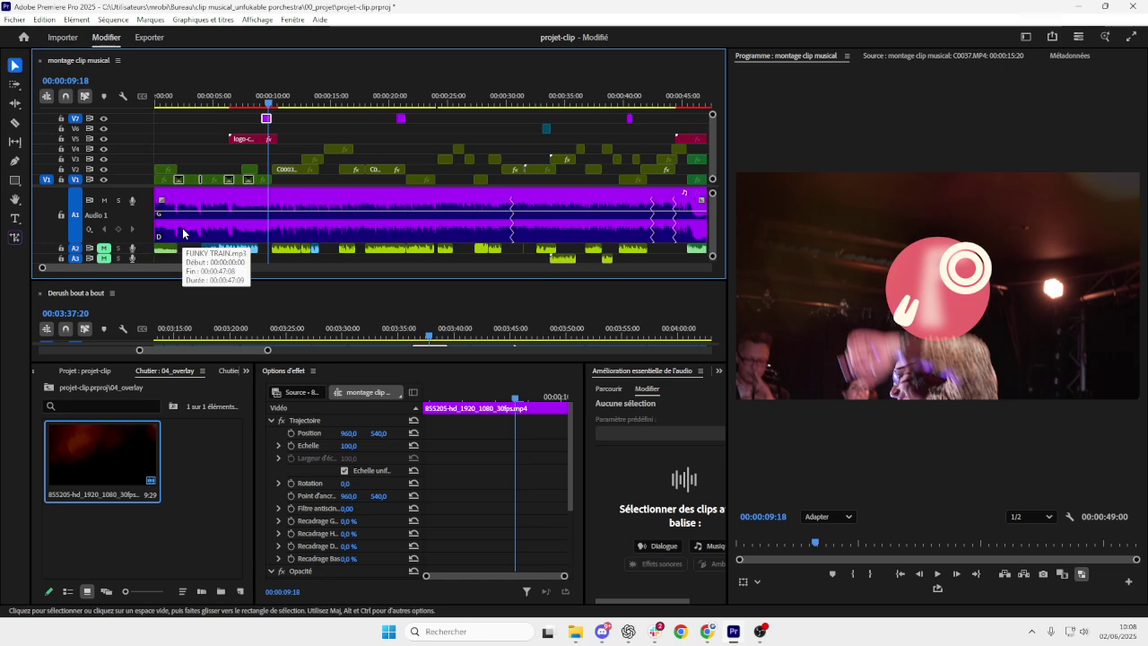
pyautogui.scroll(-3, 183, 234)
pyautogui.scroll(2, 183, 233)
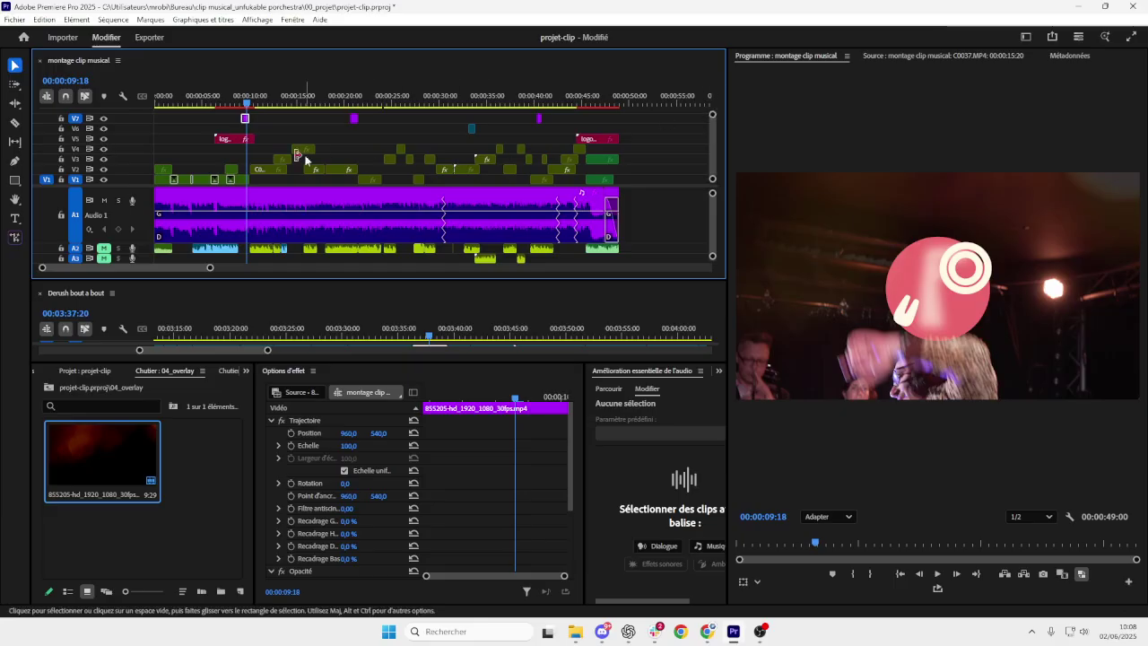
# - Play the montage from just before the first V7 overlay to 00:00:36:13 to review the overlays
pyautogui.scroll(-1, 179, 102)
pyautogui.scroll(1, 184, 101)
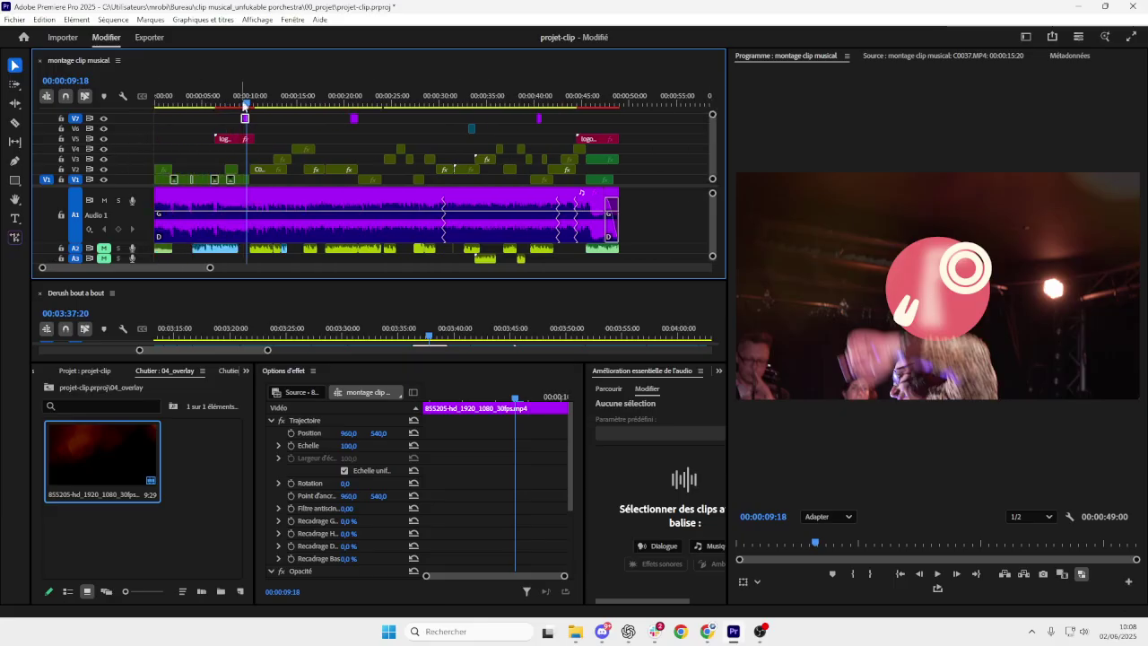
pyautogui.press('space')
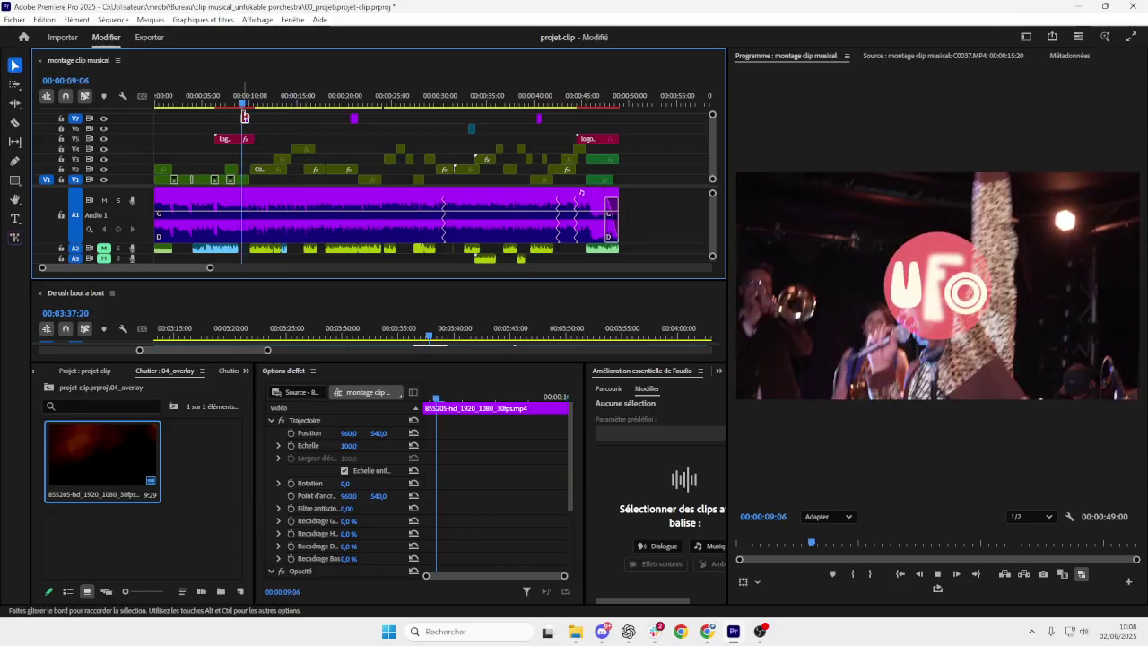
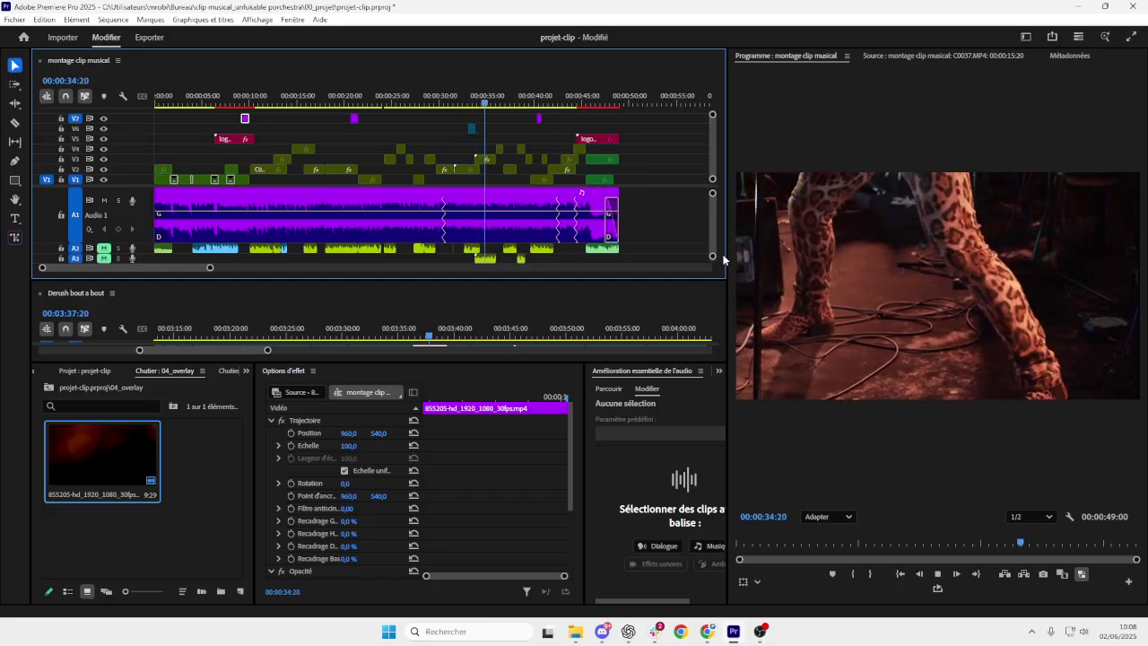
pyautogui.press('space')
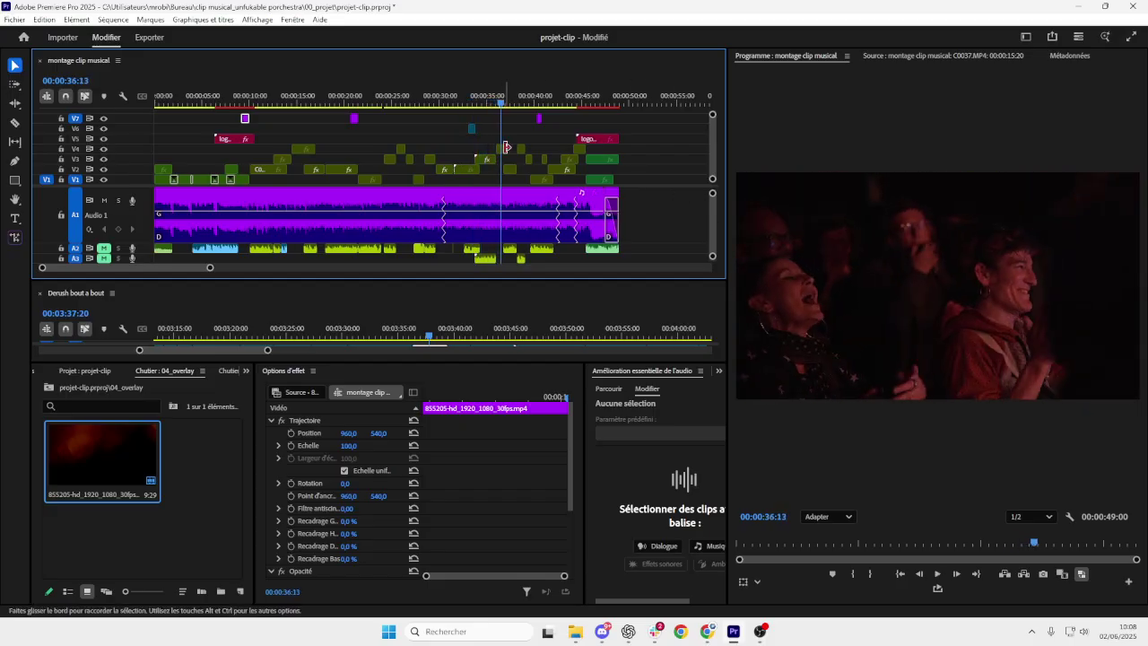
# - Move the last V7 light-leak overlay earlier, above the end of the V6 clip and the cut just before 00:00:34
pyautogui.press('=')
pyautogui.press('=')
pyautogui.press('=')
pyautogui.click(617, 119)
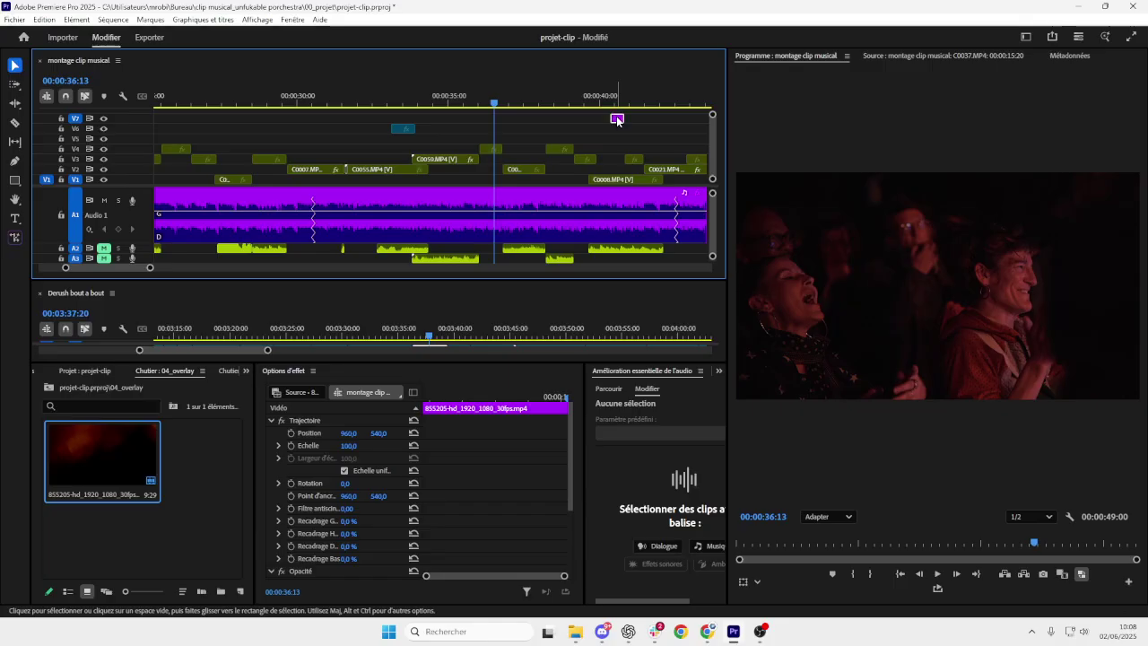
pyautogui.moveTo(615, 120); pyautogui.dragTo(410, 123)
# - Play the montage from just before the moved overlay through to the closing logo, stopping at 00:00:46:16
pyautogui.click(385, 101)
pyautogui.press('space')
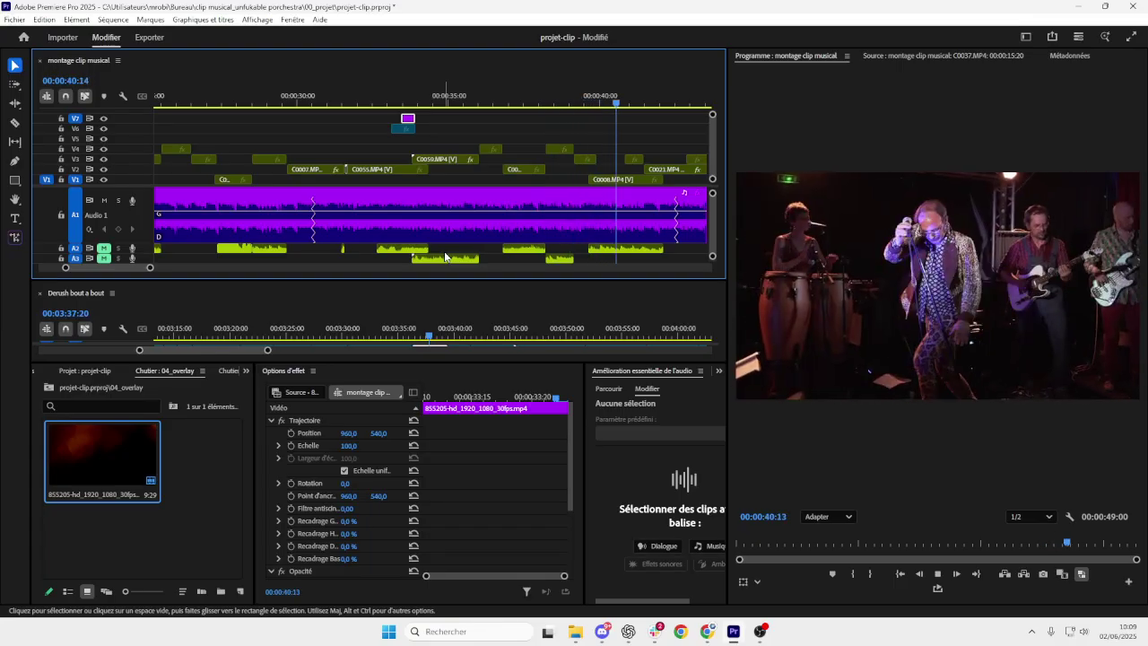
pyautogui.scroll(-2, 431, 253)
pyautogui.scroll(-3, 430, 254)
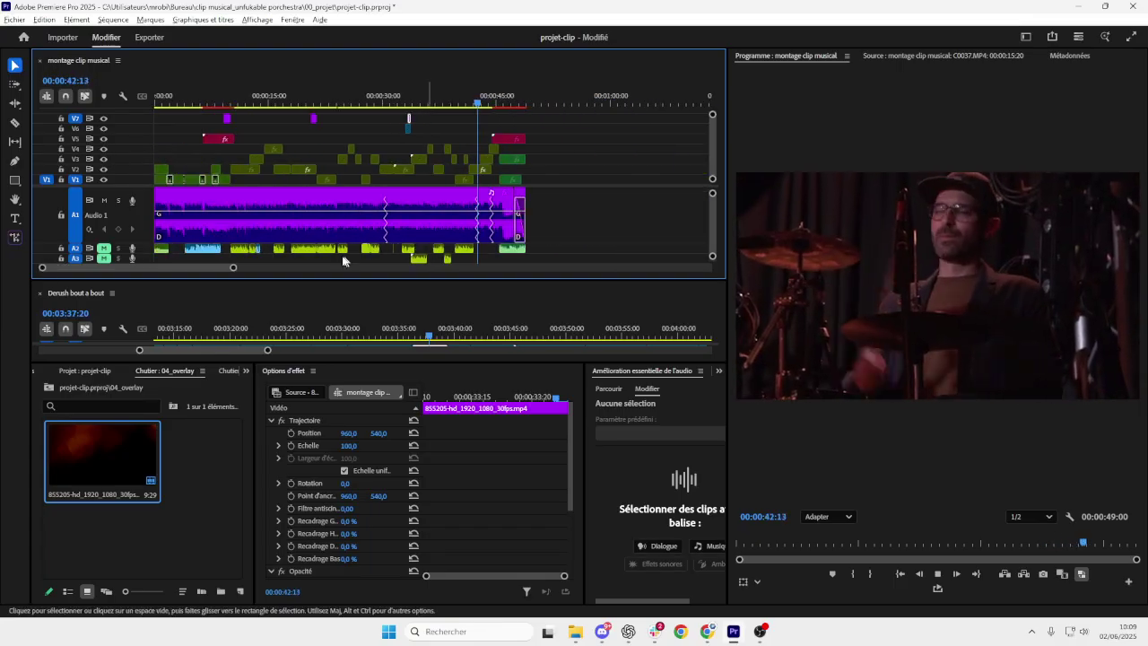
pyautogui.scroll(2, 239, 162)
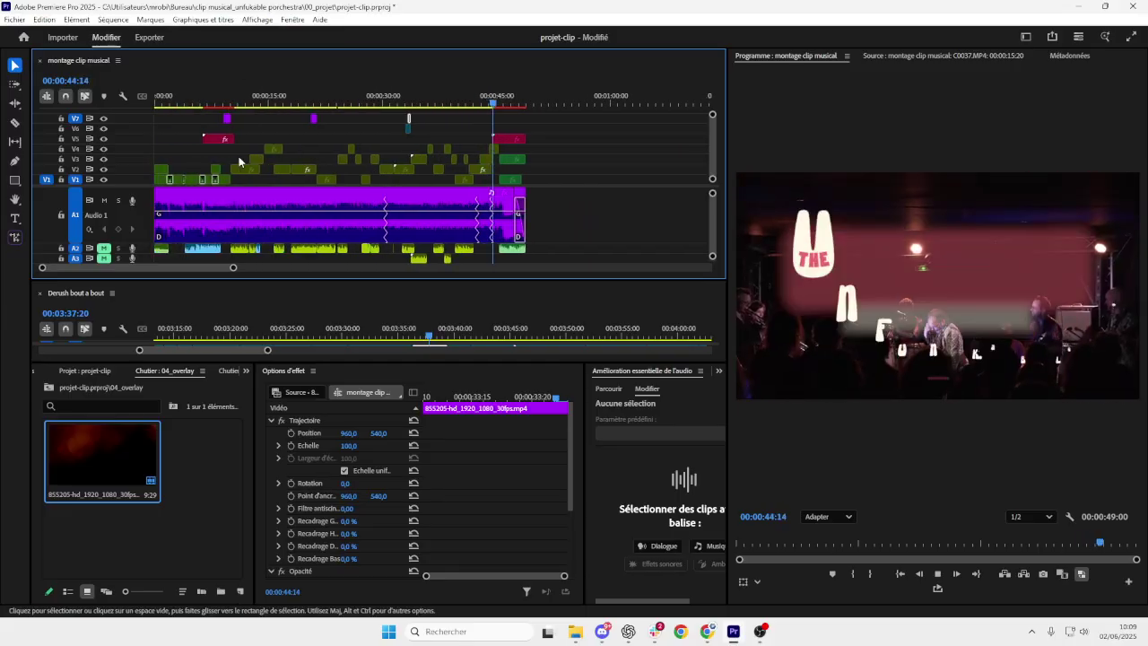
pyautogui.press('space')
# - Move the C0020.MP4 clip beneath the last light-leak overlay from V6 down to V4
pyautogui.scroll(3, 502, 152)
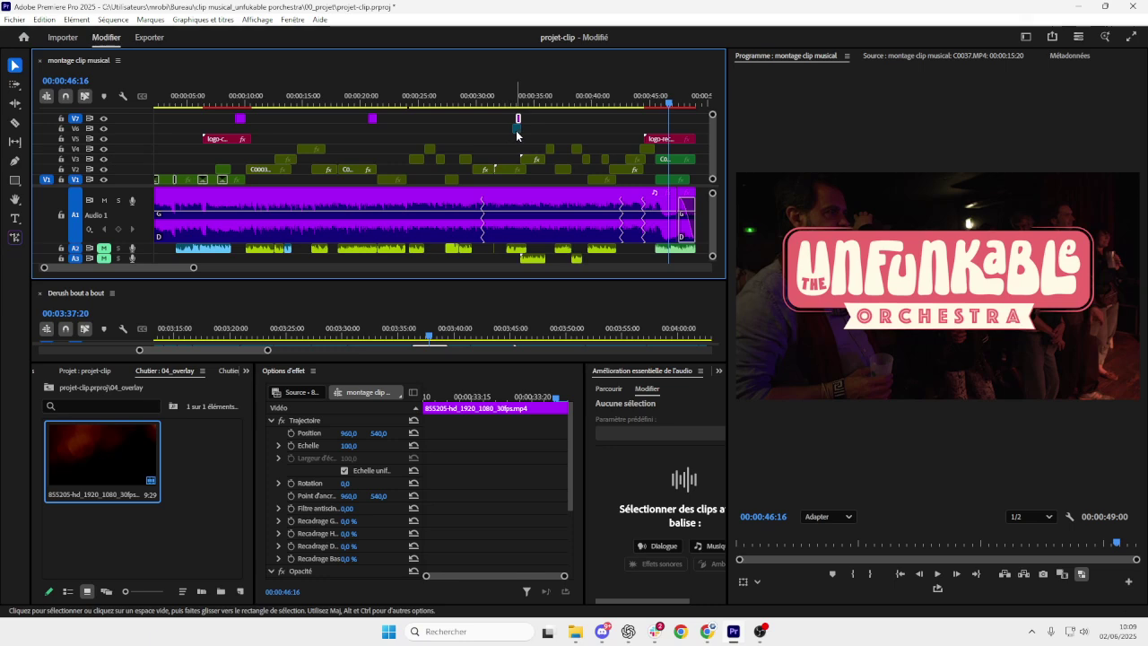
pyautogui.click(517, 128)
pyautogui.moveTo(668, 103); pyautogui.dragTo(520, 108)
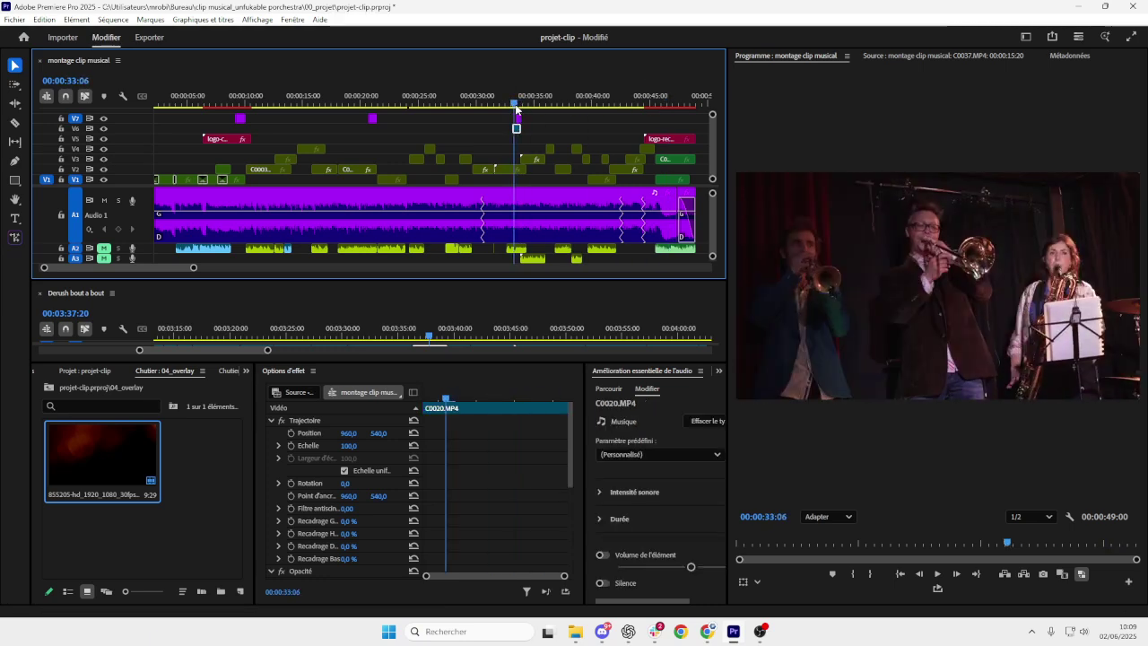
pyautogui.scroll(1, 516, 135)
pyautogui.scroll(1, 517, 134)
pyautogui.moveTo(518, 129); pyautogui.dragTo(519, 149)
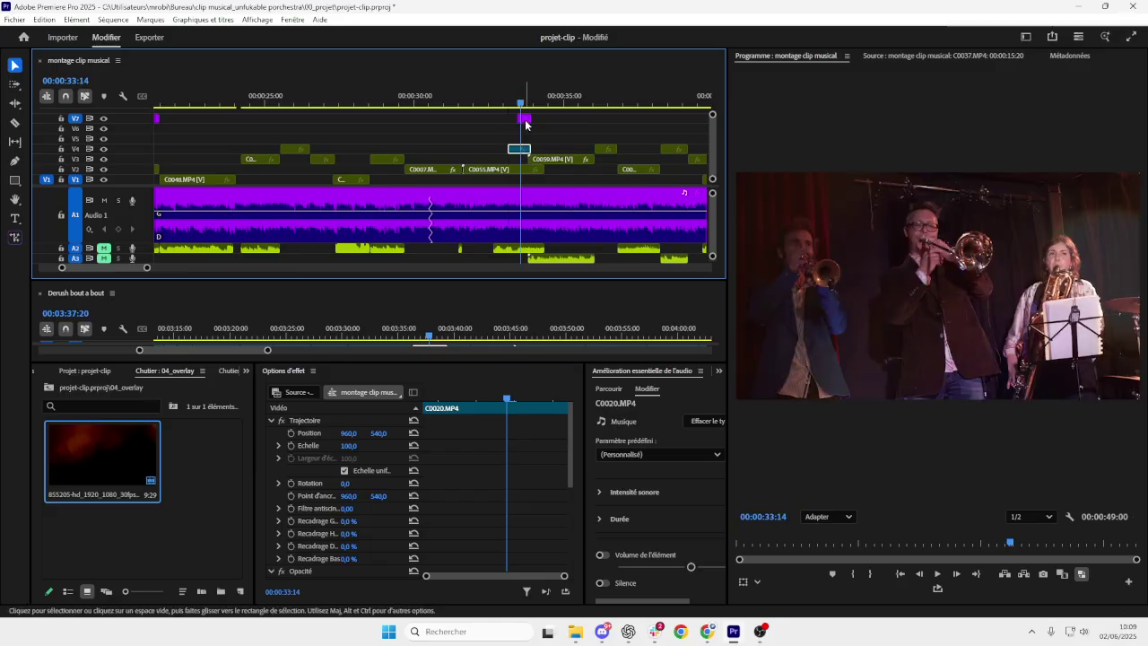
# - Try moving all three light-leak overlays together from V7 down to V6, and undo the move
pyautogui.scroll(-4, 188, 140)
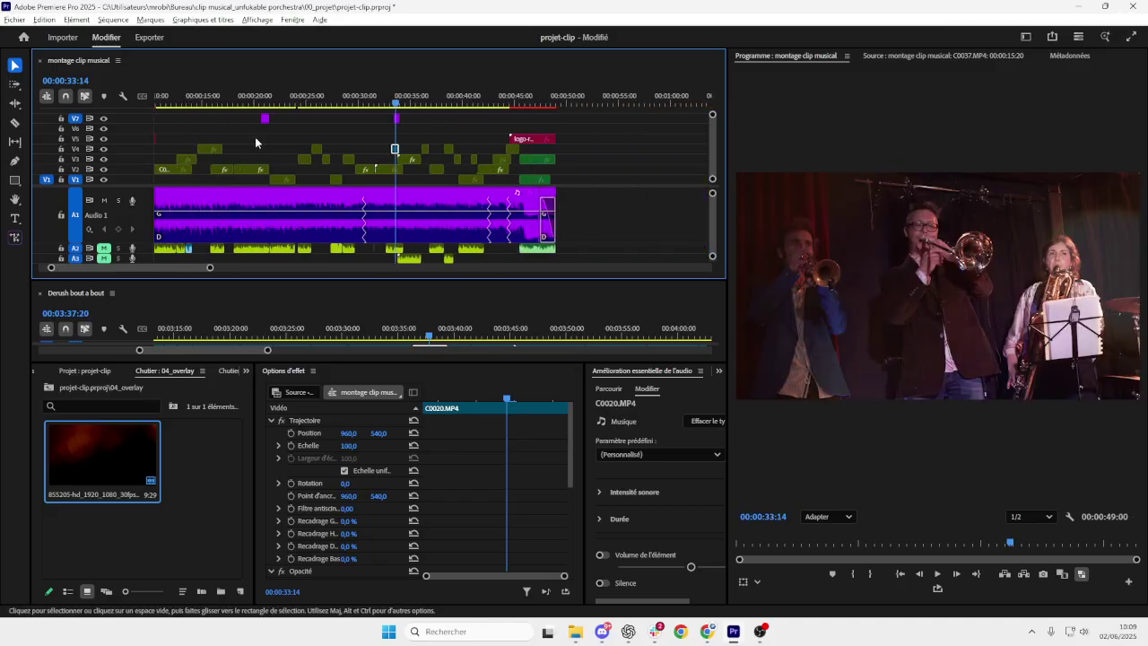
pyautogui.scroll(1, 241, 113)
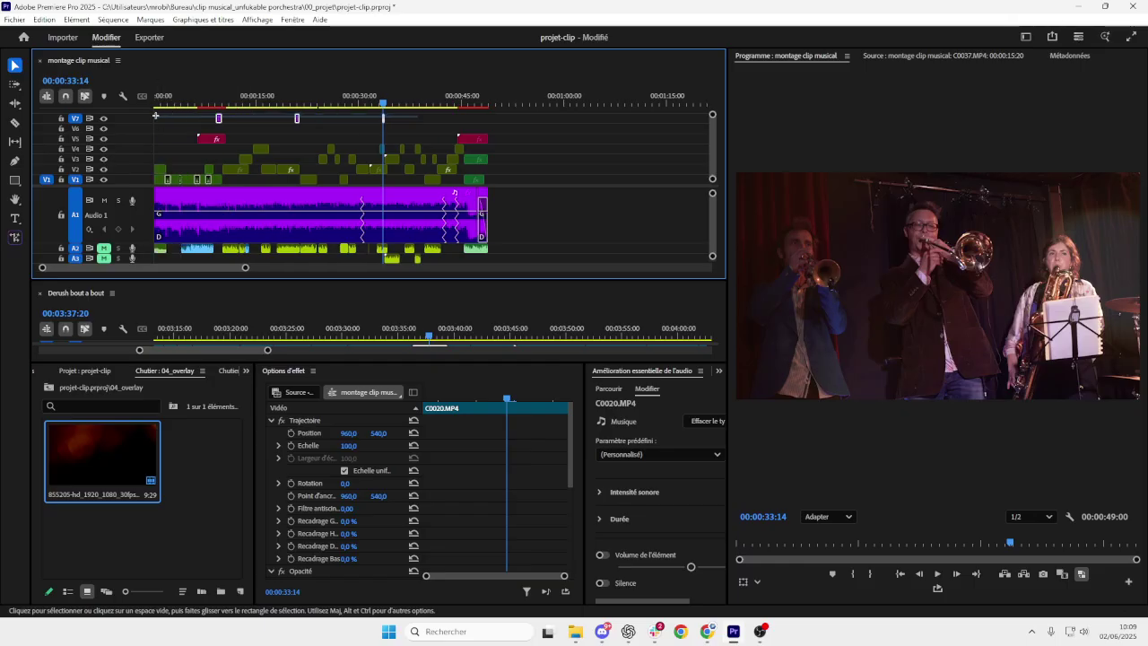
pyautogui.click(240, 114)
pyautogui.scroll(1, 252, 116)
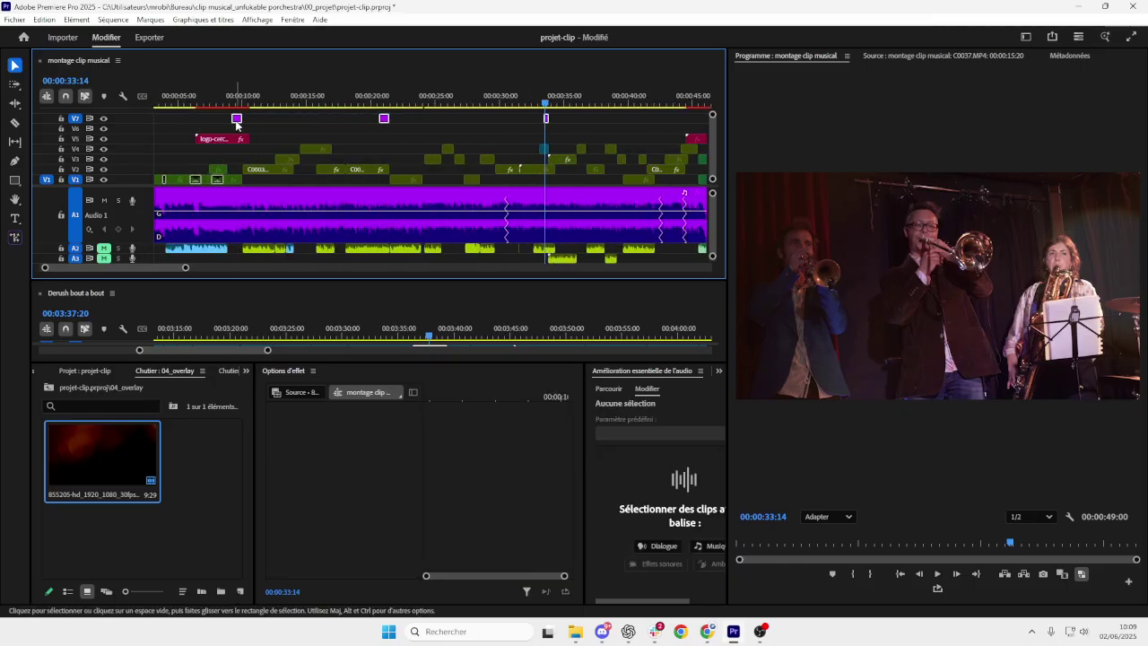
pyautogui.moveTo(237, 122); pyautogui.dragTo(239, 134)
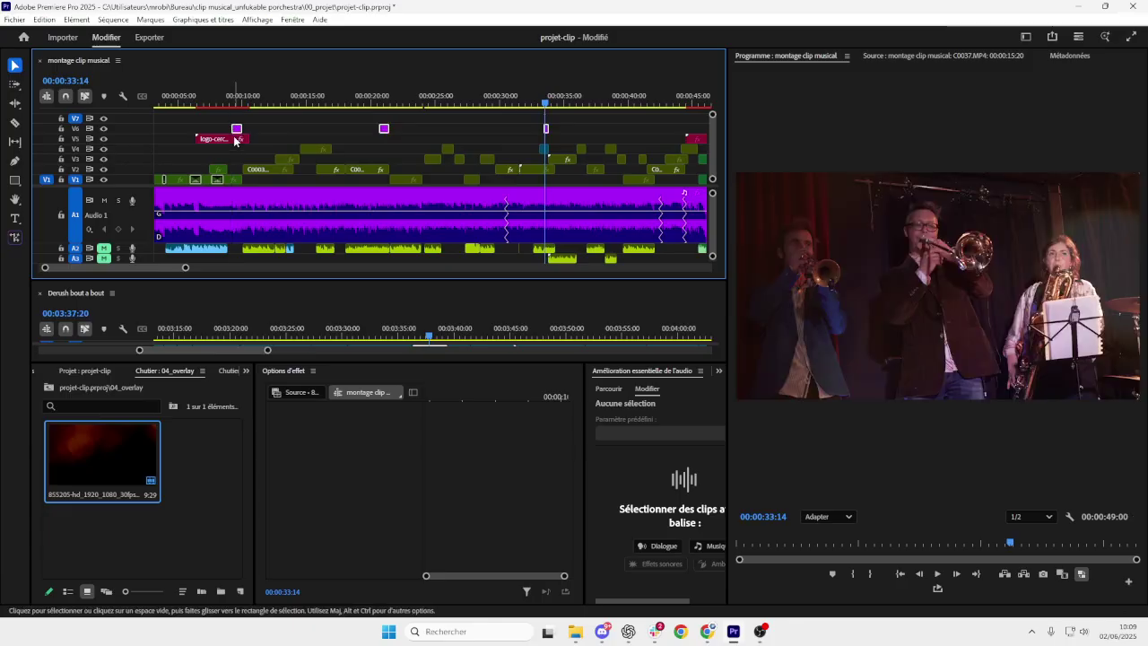
pyautogui.scroll(5, 235, 140)
pyautogui.hotkey('ctrl', 'z')
# - Select the three light-leak overlays on V7, move them together down to V6 without shifting their timing, and deselect them
pyautogui.scroll(-5, 249, 126)
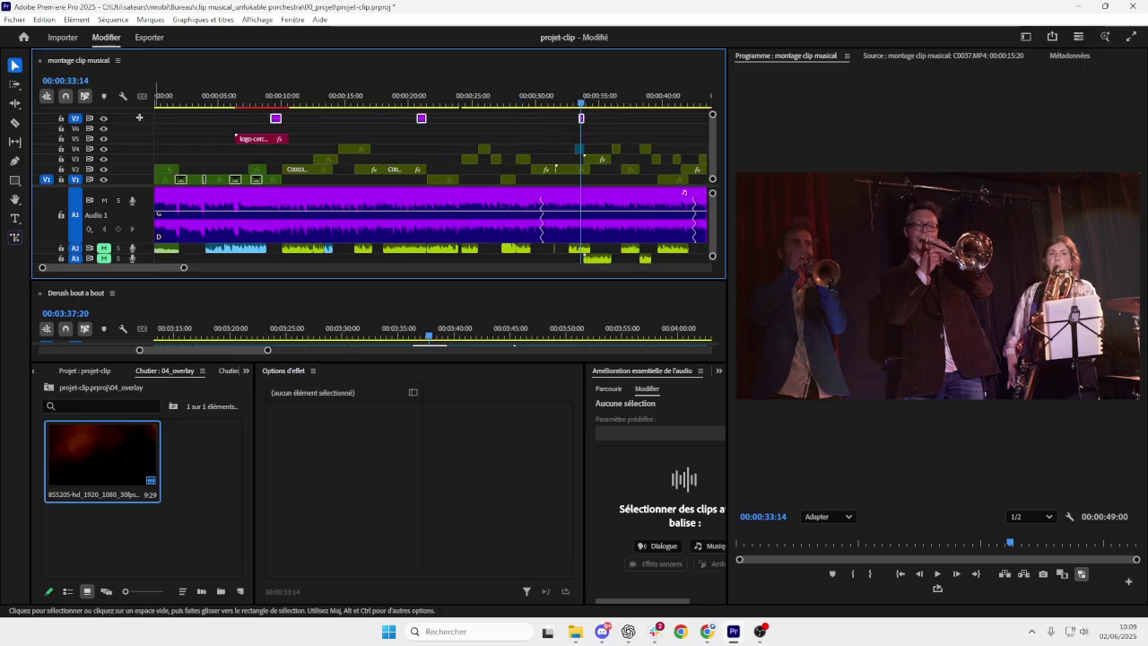
pyautogui.click(275, 118)
pyautogui.scroll(5, 303, 118)
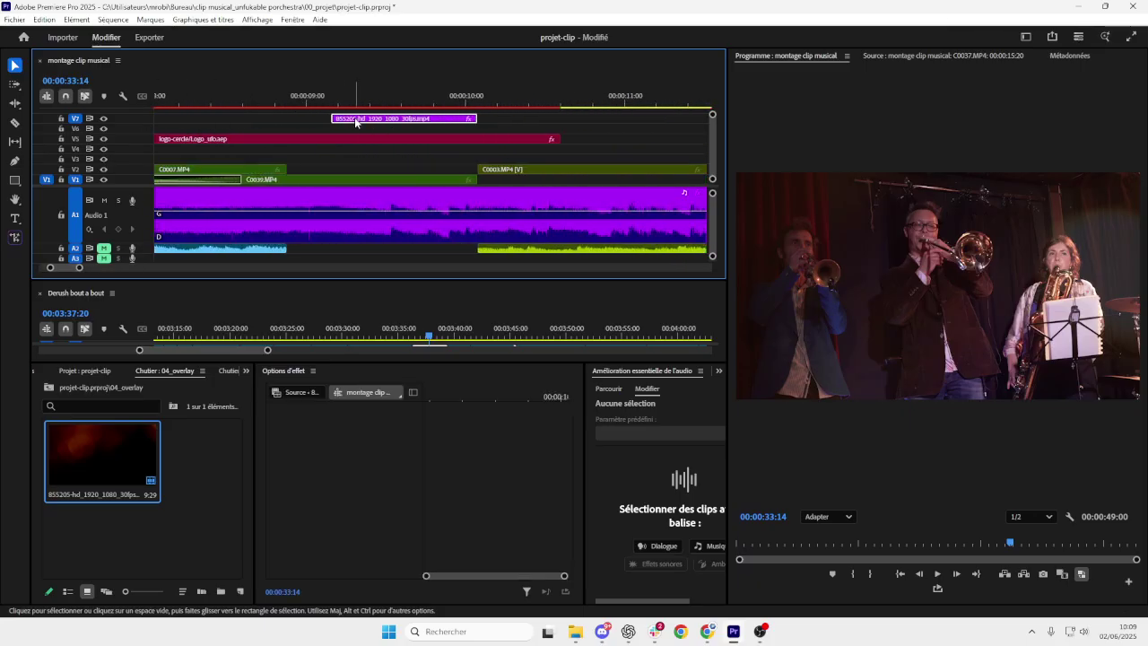
pyautogui.moveTo(358, 123); pyautogui.dragTo(359, 131)
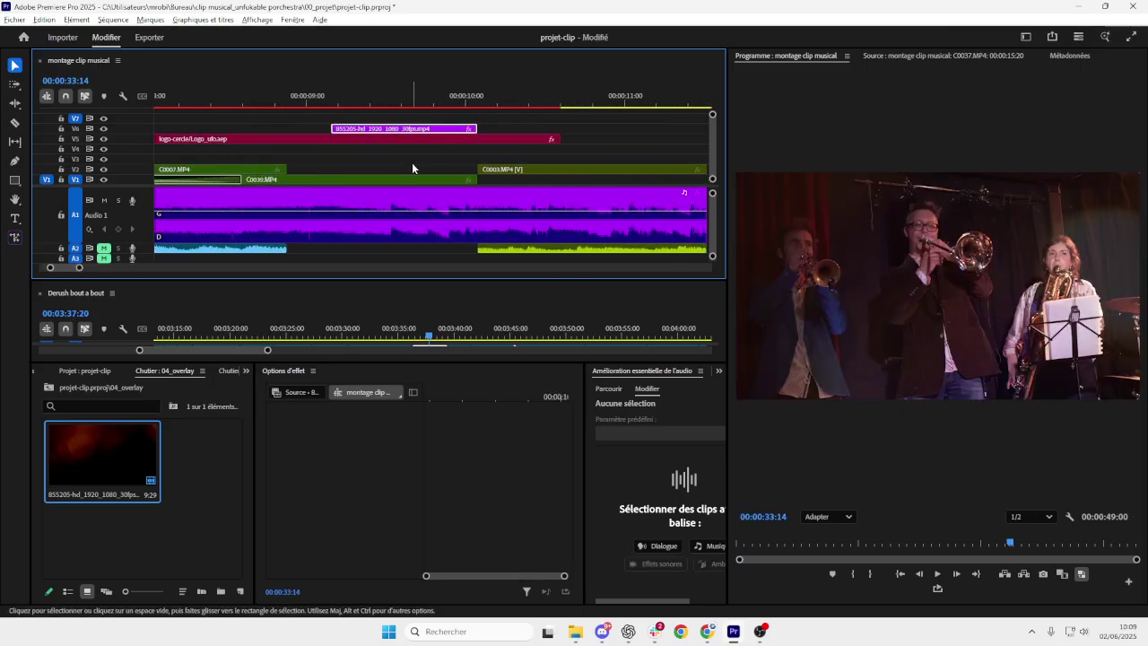
pyautogui.scroll(-5, 411, 166)
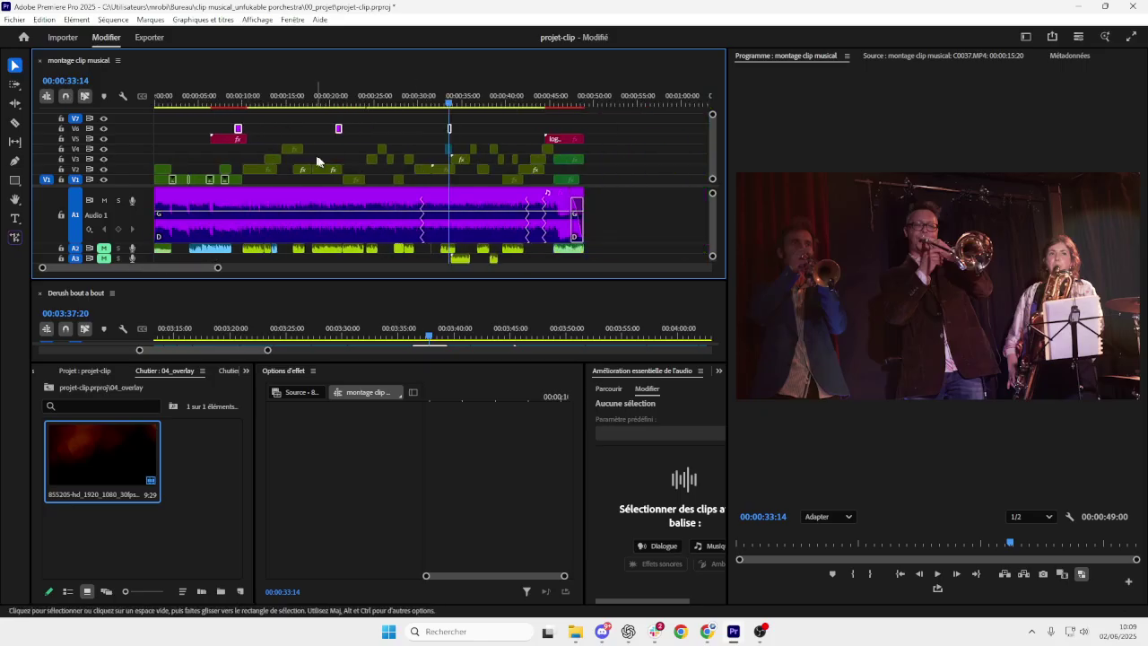
pyautogui.scroll(-3, 319, 157)
pyautogui.scroll(3, 182, 120)
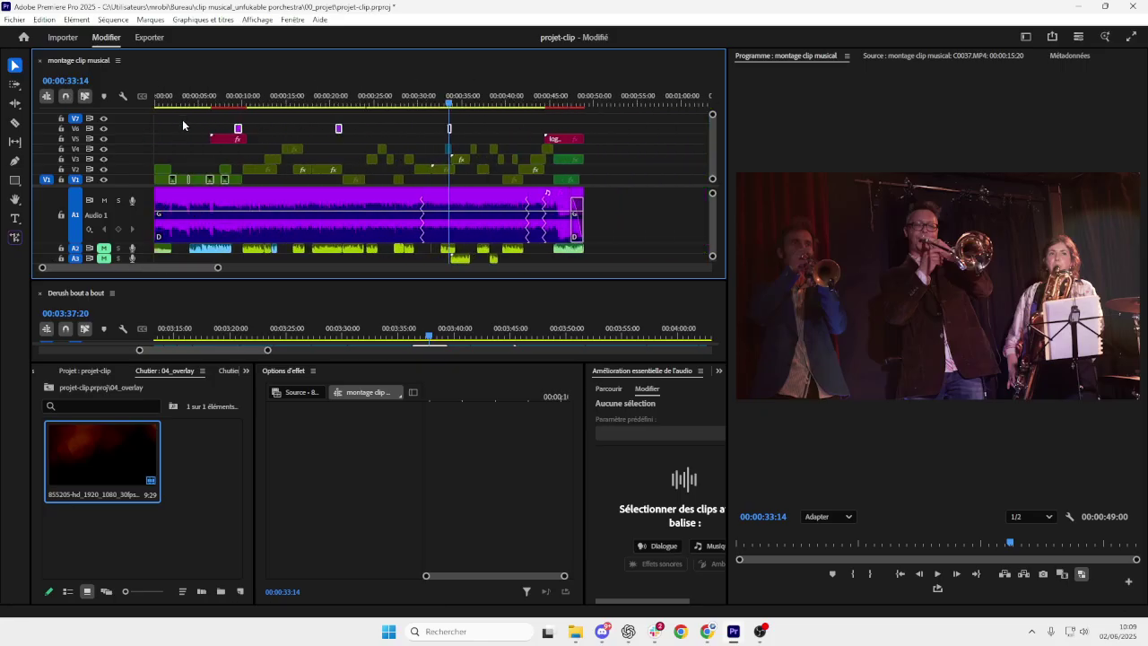
pyautogui.click(176, 120)
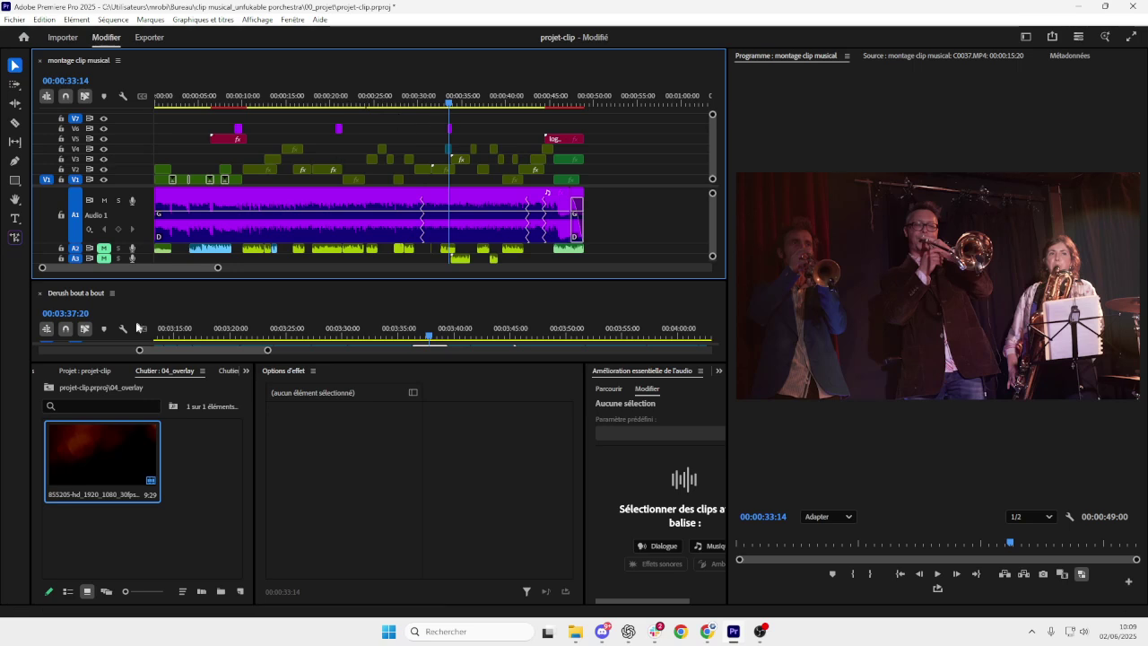
# - Switch the 04_overlay bin to list view and back to icon view
pyautogui.click(171, 374)
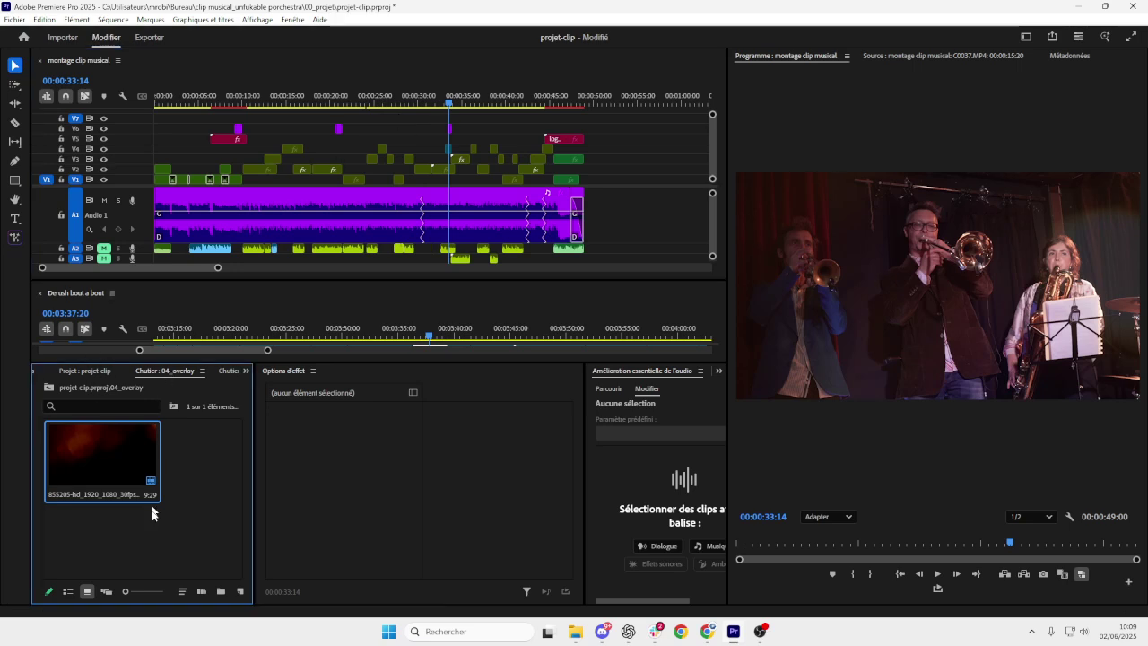
pyautogui.click(67, 591)
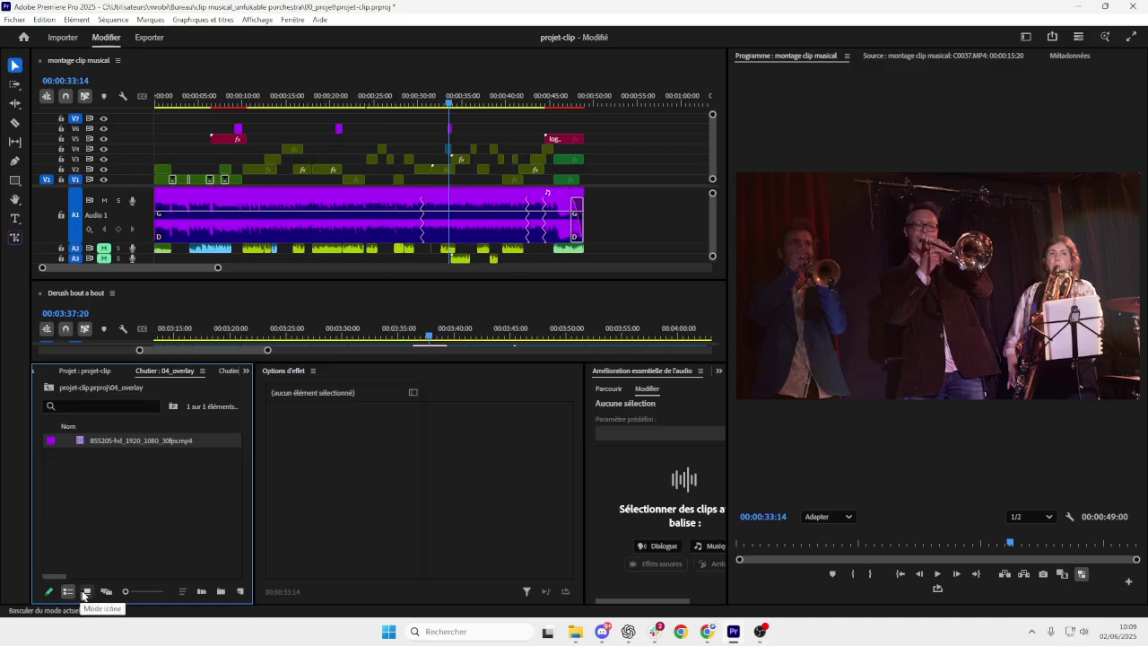
pyautogui.click(87, 592)
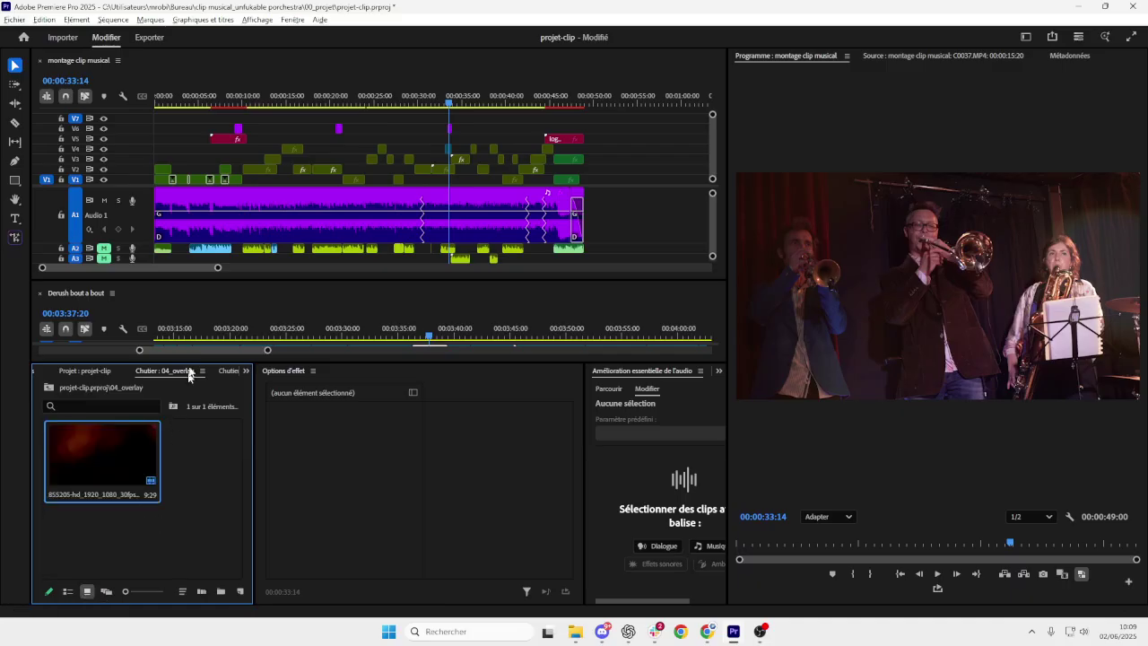
# - Look through the 01_cam 1 bin, return to the 04_overlay bin and switch it to list view
pyautogui.click(230, 372)
pyautogui.scroll(-5, 155, 467)
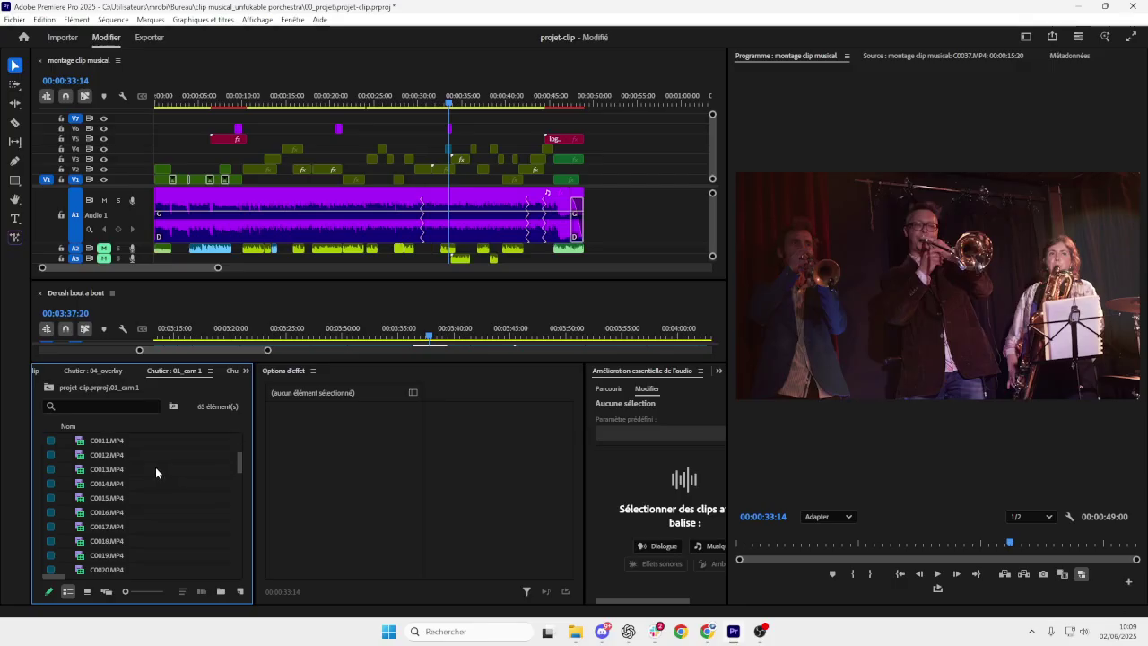
pyautogui.click(85, 371)
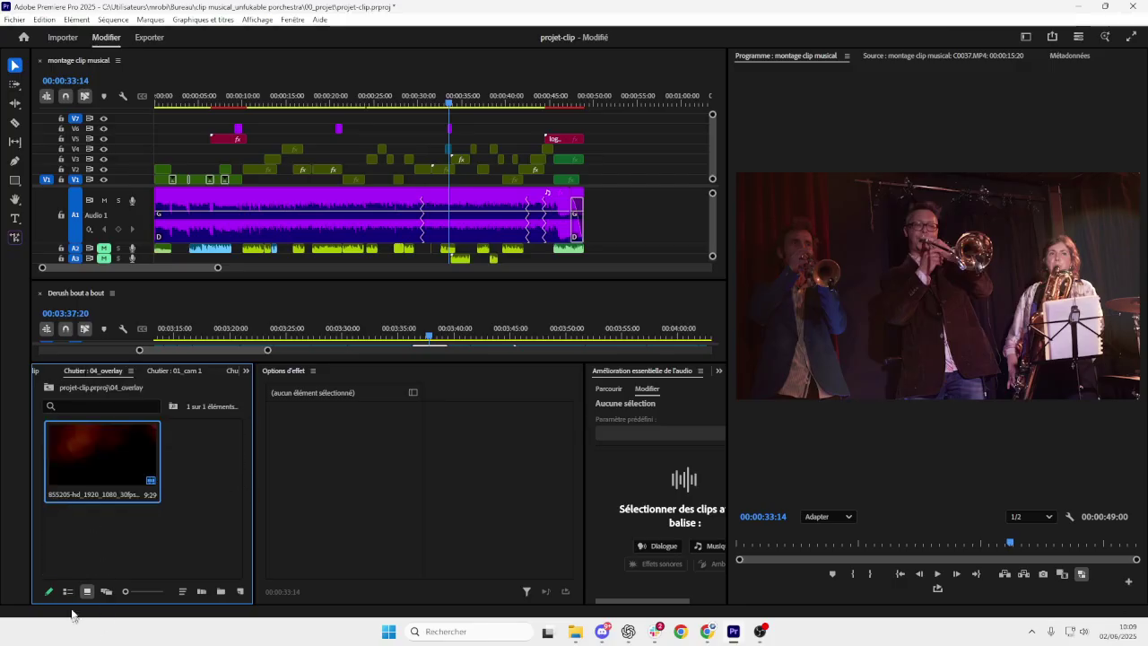
pyautogui.click(67, 591)
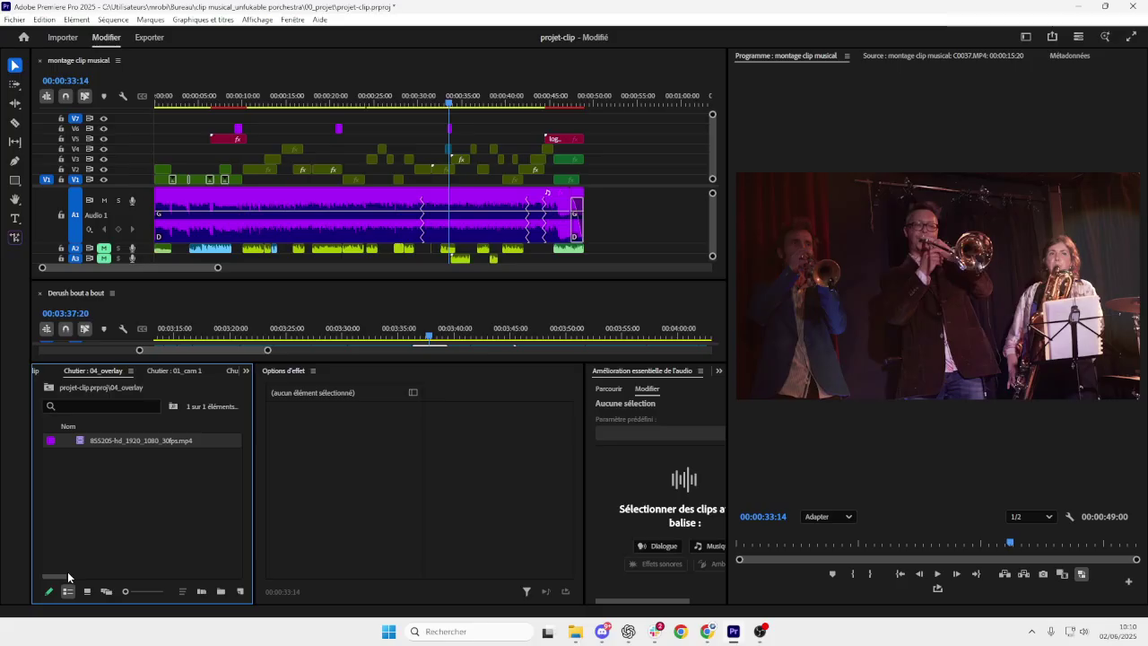
pyautogui.scroll(-3, 261, 198)
pyautogui.scroll(2, 261, 198)
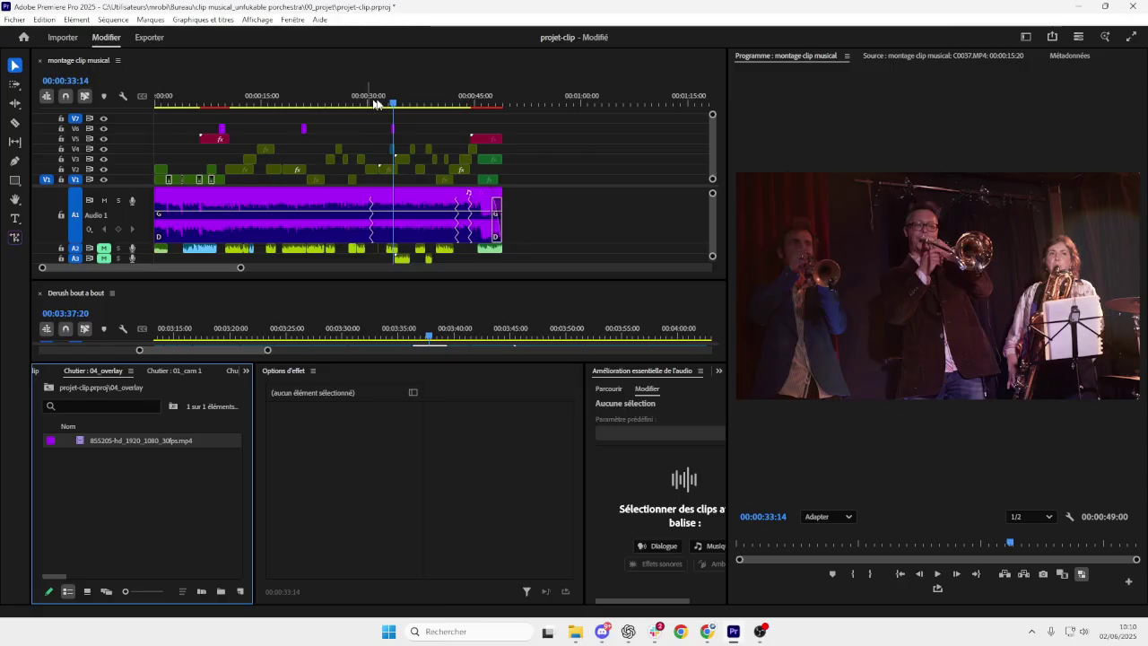
# - Move the playhead to the second light-leak overlay at 00:00:21:02
pyautogui.moveTo(392, 105); pyautogui.dragTo(307, 114)
pyautogui.scroll(4, 228, 166)
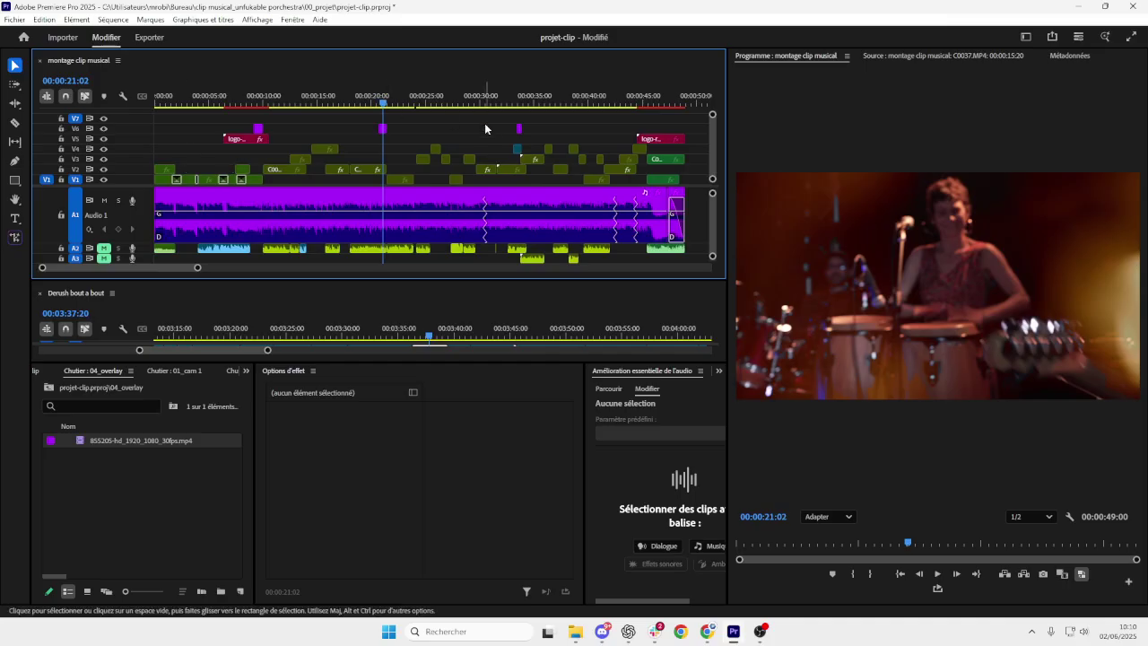
pyautogui.scroll(-2, 191, 118)
pyautogui.scroll(2, 194, 125)
# - Create an adjustment layer in the 00_sequences bin at 1920 × 1080, 25 fps, with square pixels
pyautogui.click(74, 373)
pyautogui.click(41, 373)
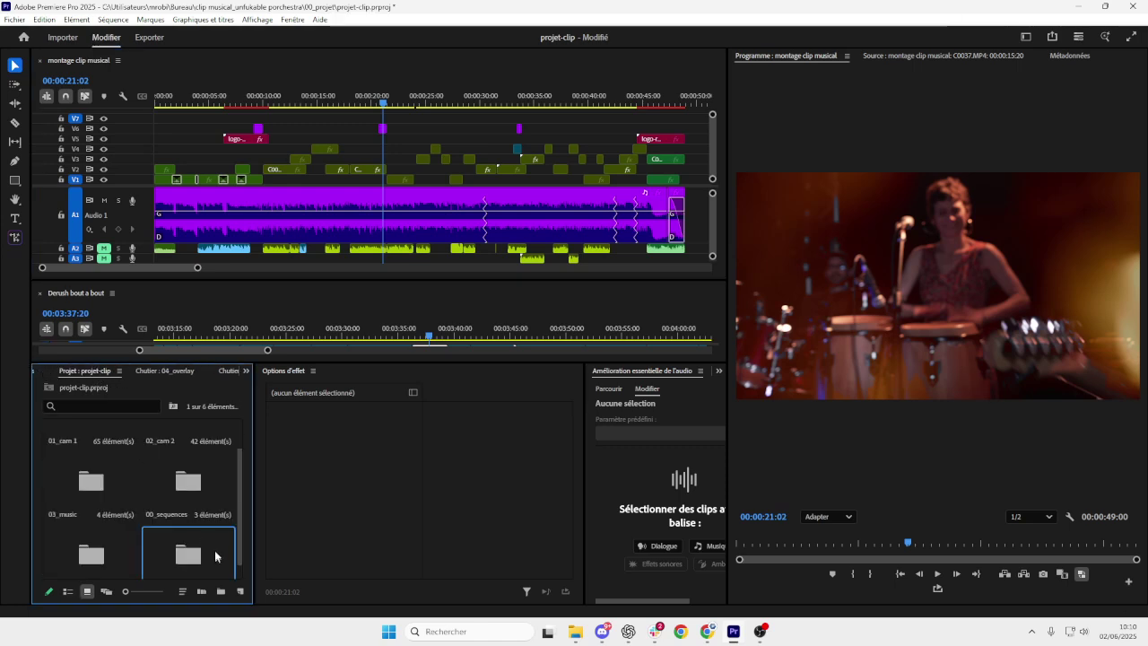
pyautogui.scroll(-1, 216, 557)
pyautogui.click(128, 514)
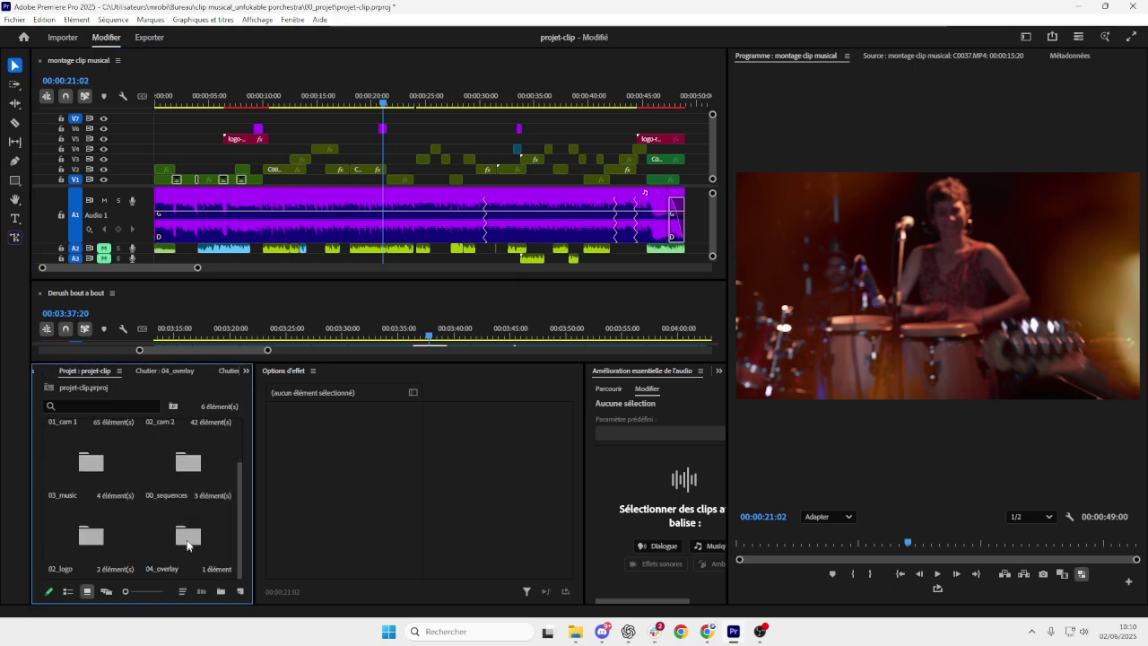
pyautogui.doubleClick(188, 462)
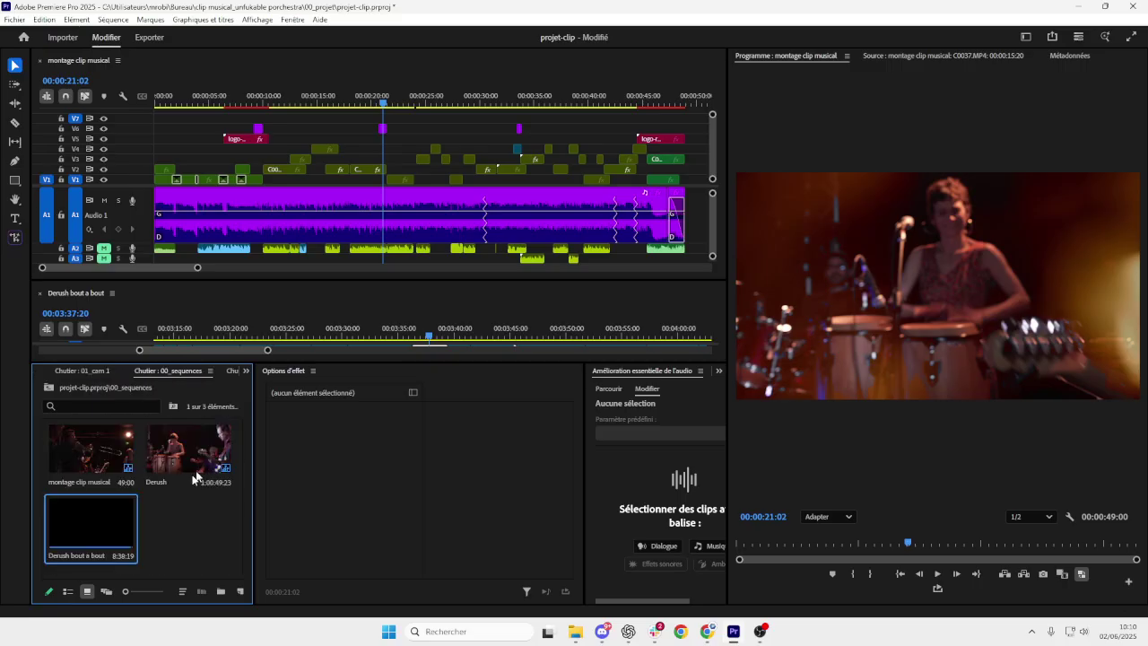
pyautogui.click(239, 592)
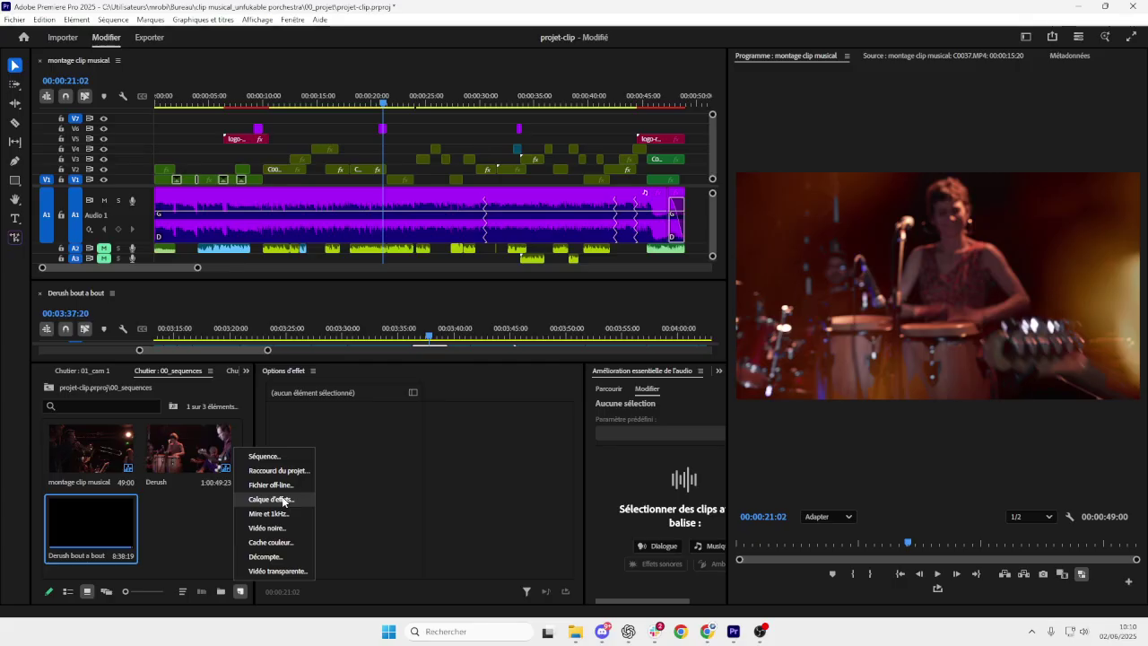
pyautogui.click(282, 501)
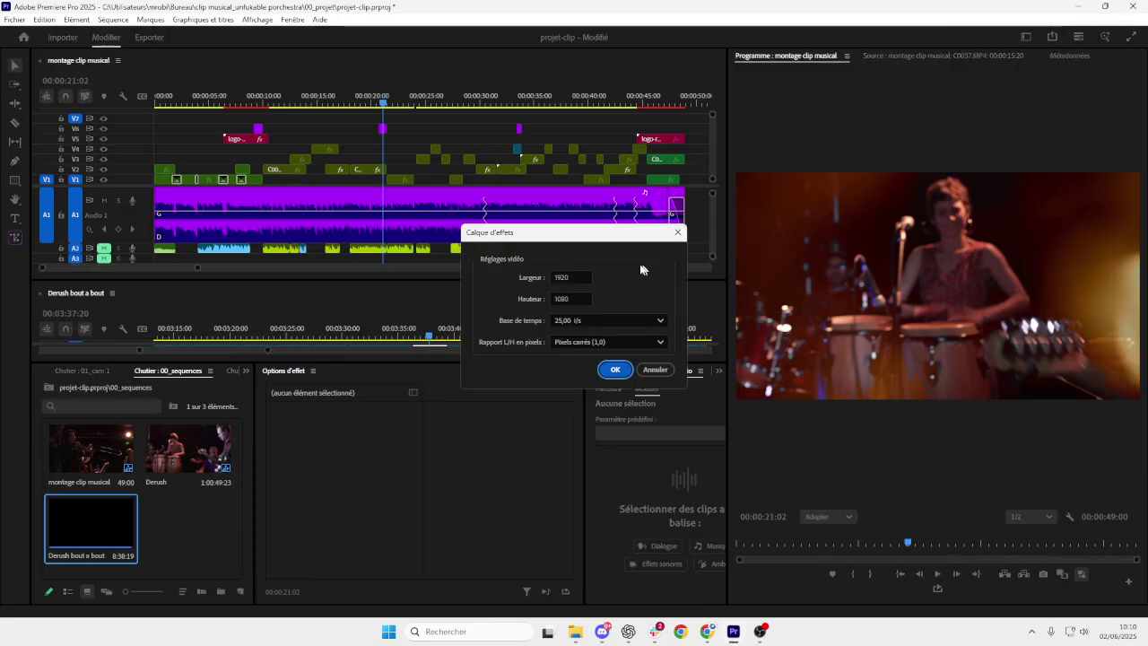
pyautogui.click(616, 371)
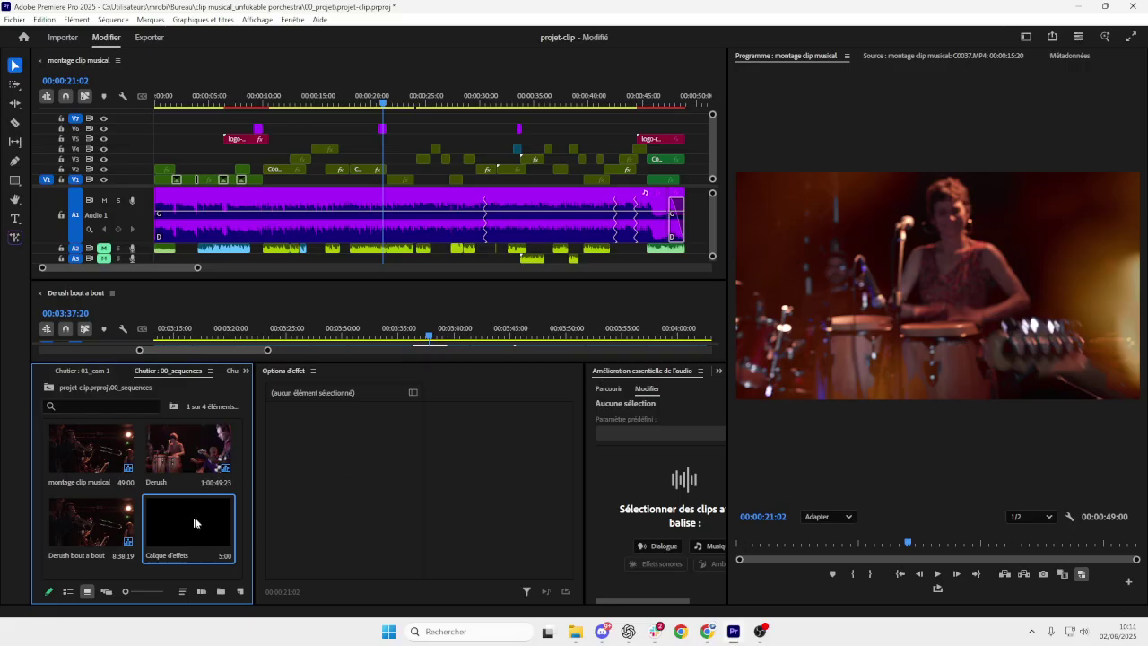
# - Place the adjustment layer on V7 at the start of the sequence and extend it to the end of the edit
pyautogui.moveTo(257, 483); pyautogui.dragTo(166, 123)
pyautogui.scroll(-2, 178, 145)
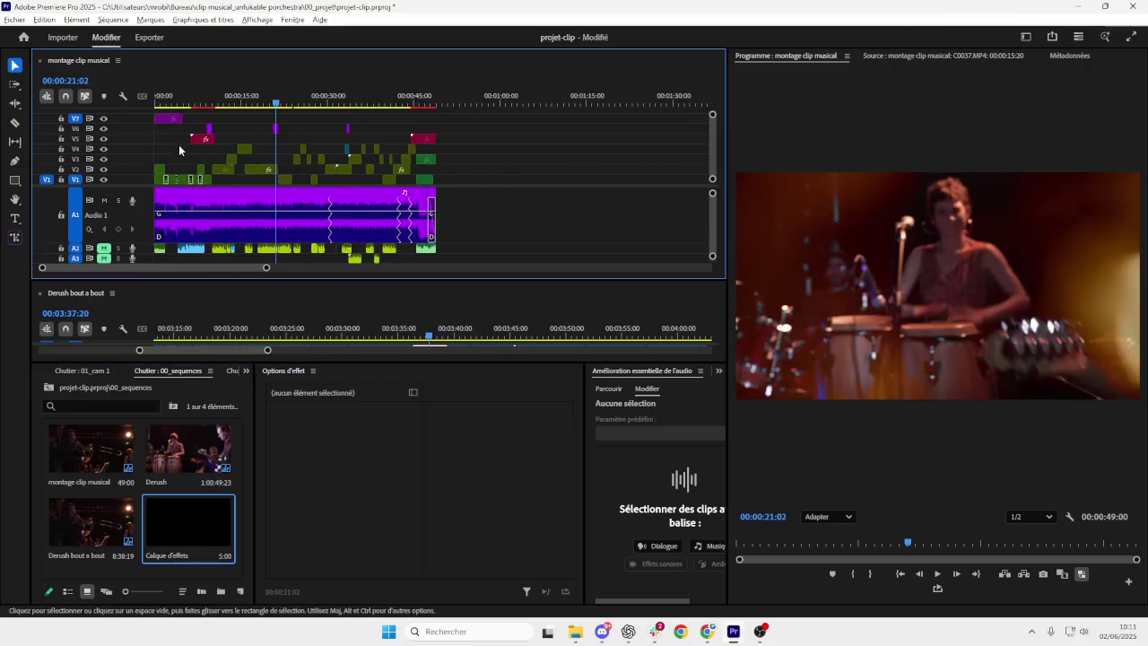
pyautogui.scroll(1, 178, 144)
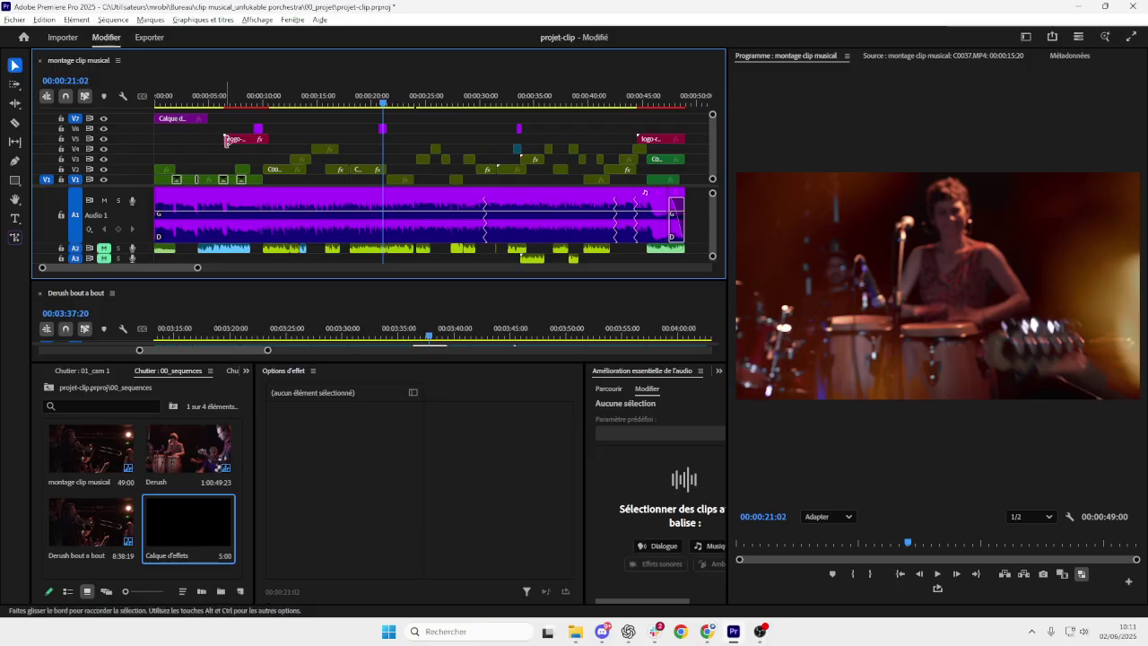
pyautogui.scroll(-4, 226, 141)
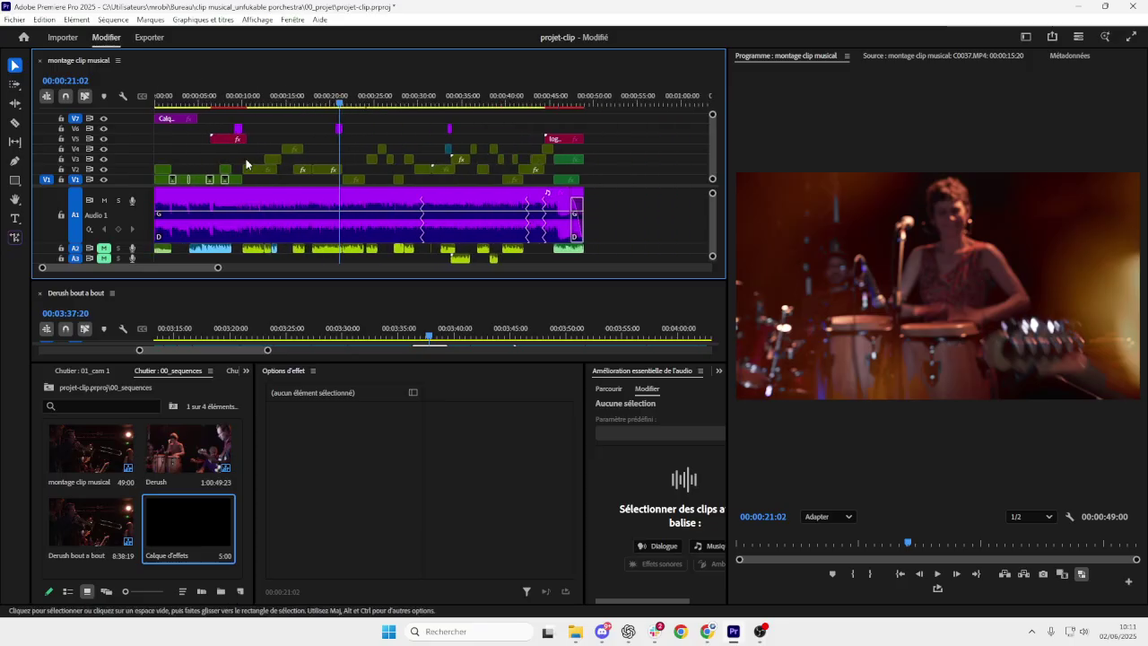
pyautogui.moveTo(196, 117); pyautogui.dragTo(584, 113)
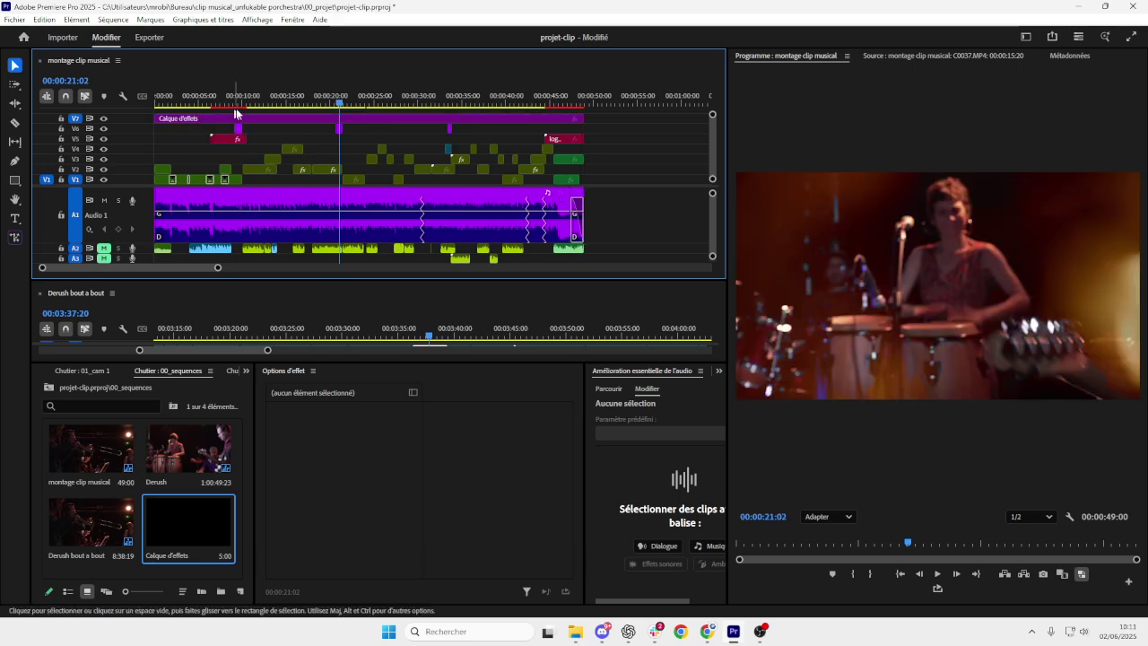
pyautogui.click(179, 118)
pyautogui.press('Return')
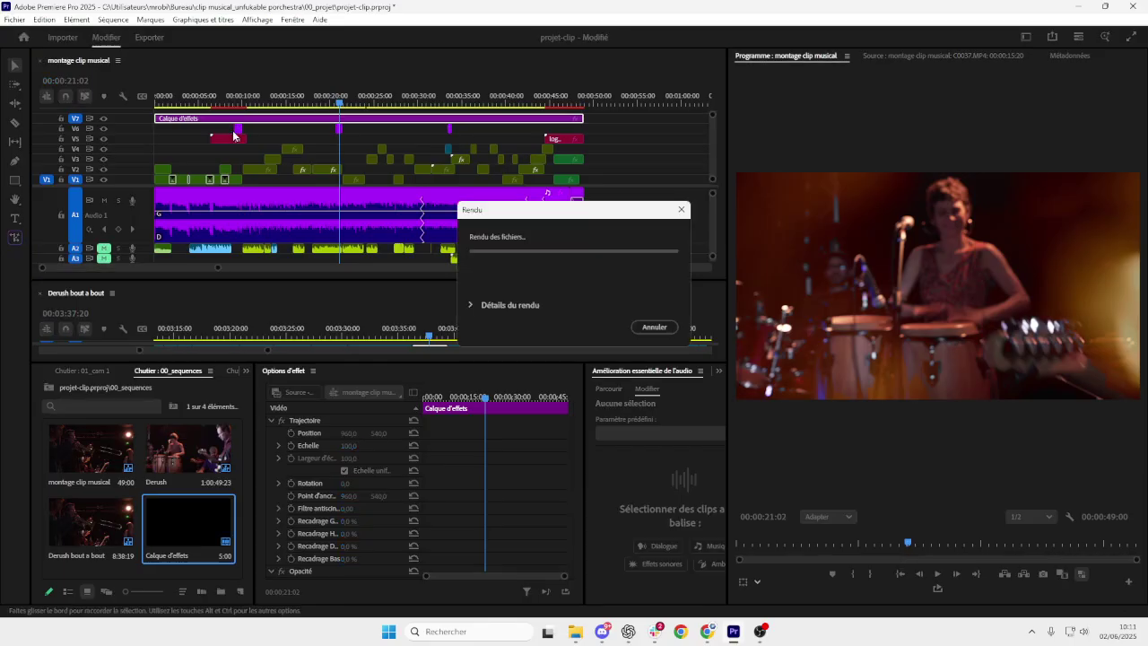
pyautogui.click(659, 328)
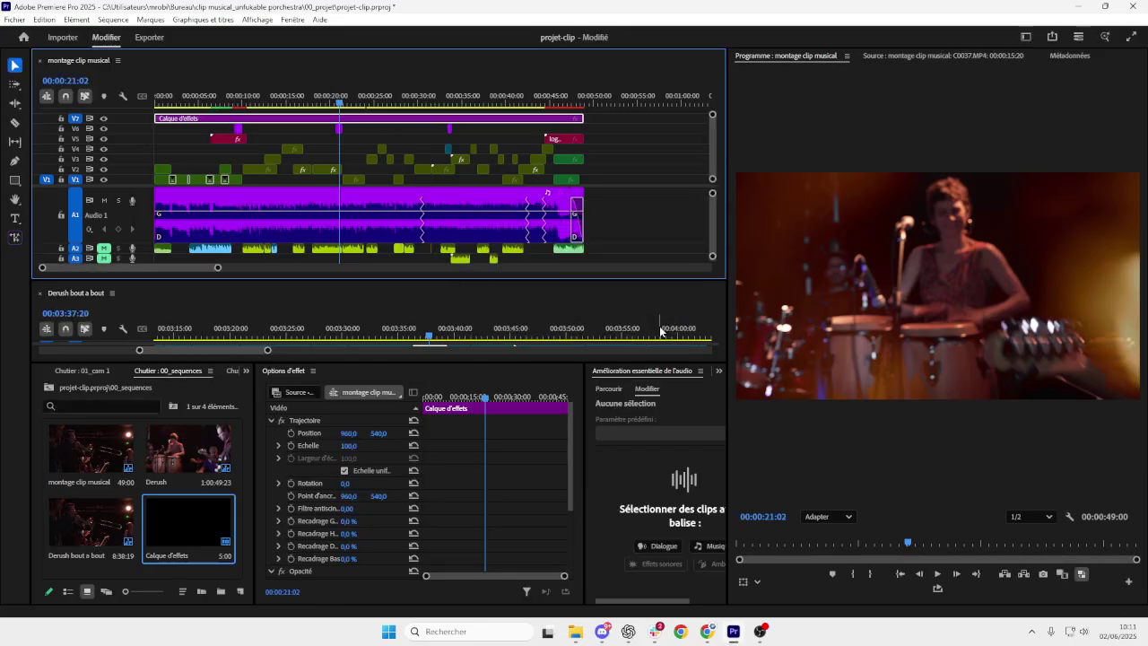
# - Rename the adjustment layer on V7 as "corrections"
pyautogui.click(169, 142)
pyautogui.click(172, 121)
pyautogui.rightClick(172, 122)
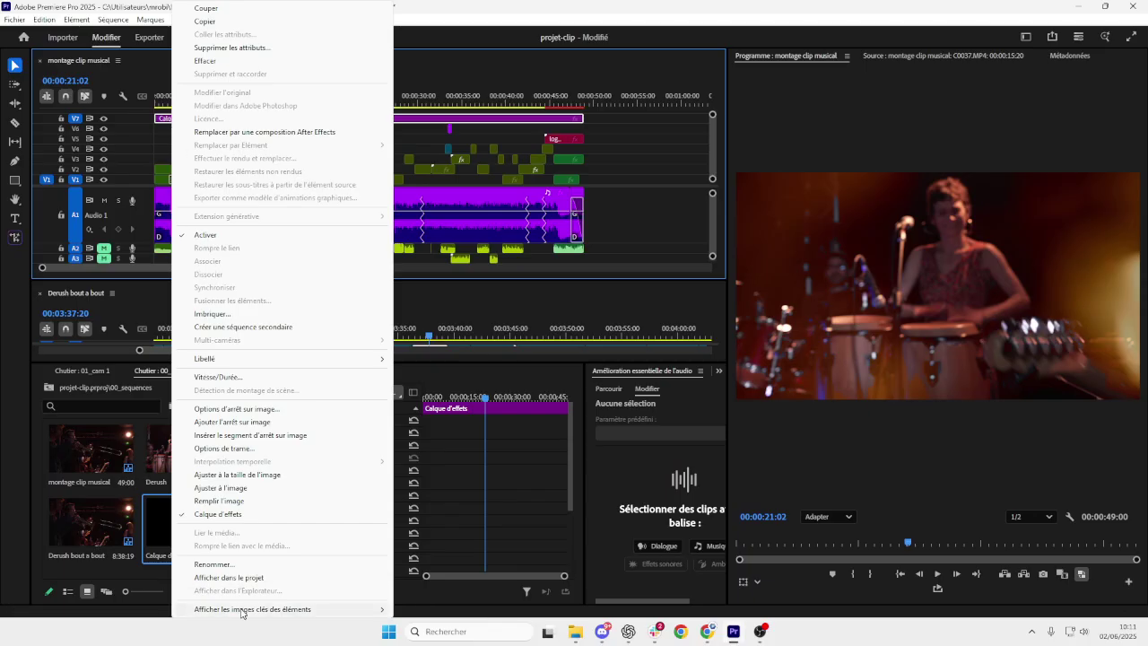
pyautogui.click(224, 563)
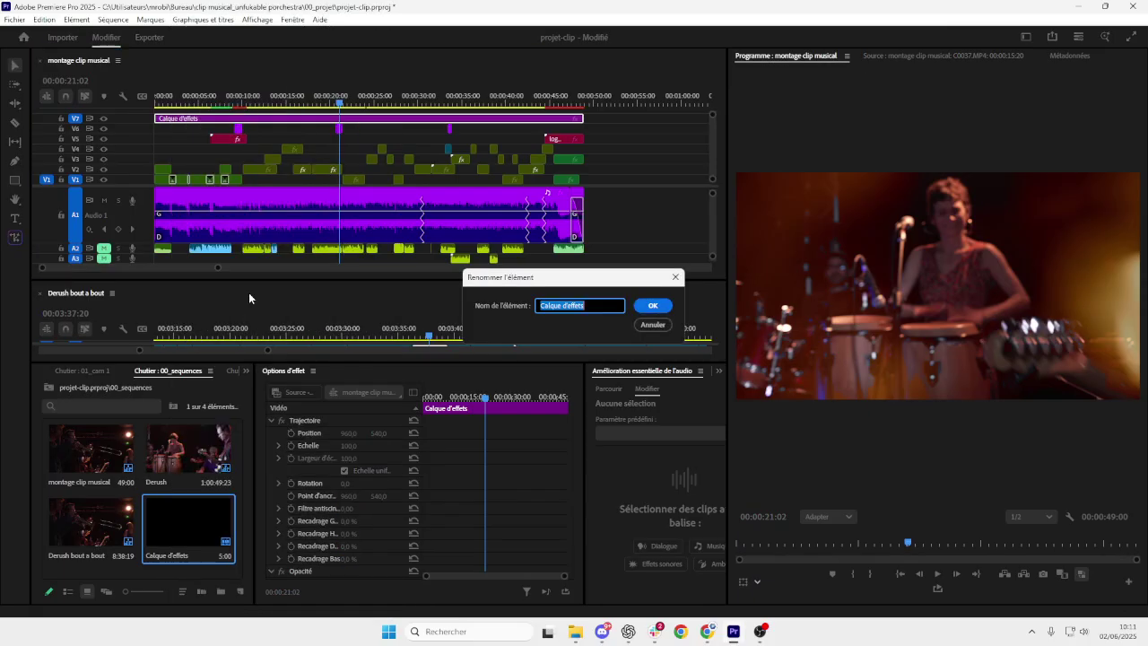
pyautogui.write('ca')
pyautogui.write('rrections')
pyautogui.press('Return')
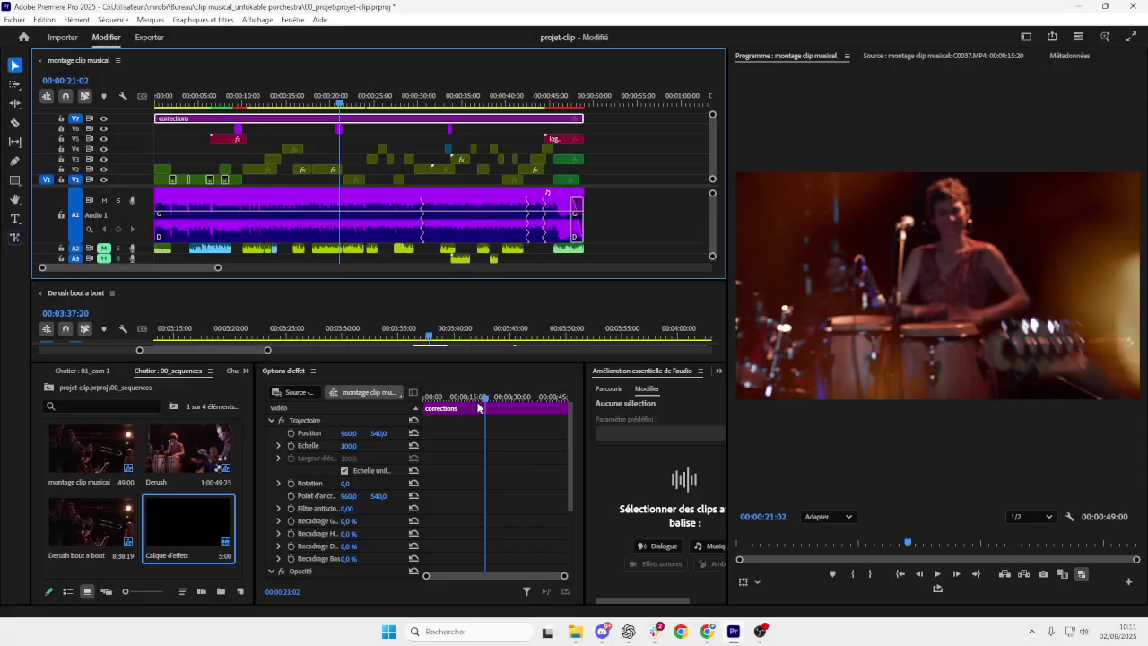
# - Split the corrections layer at the first cut, 00:00:02:00
pyautogui.moveTo(342, 98); pyautogui.dragTo(164, 127)
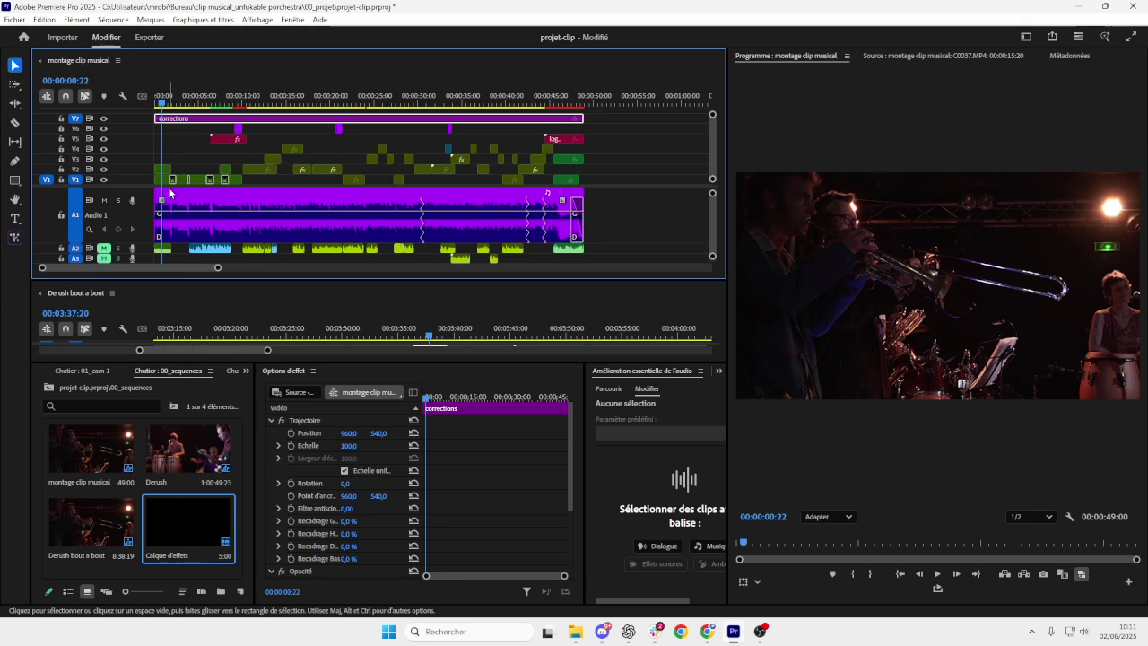
pyautogui.scroll(4, 186, 149)
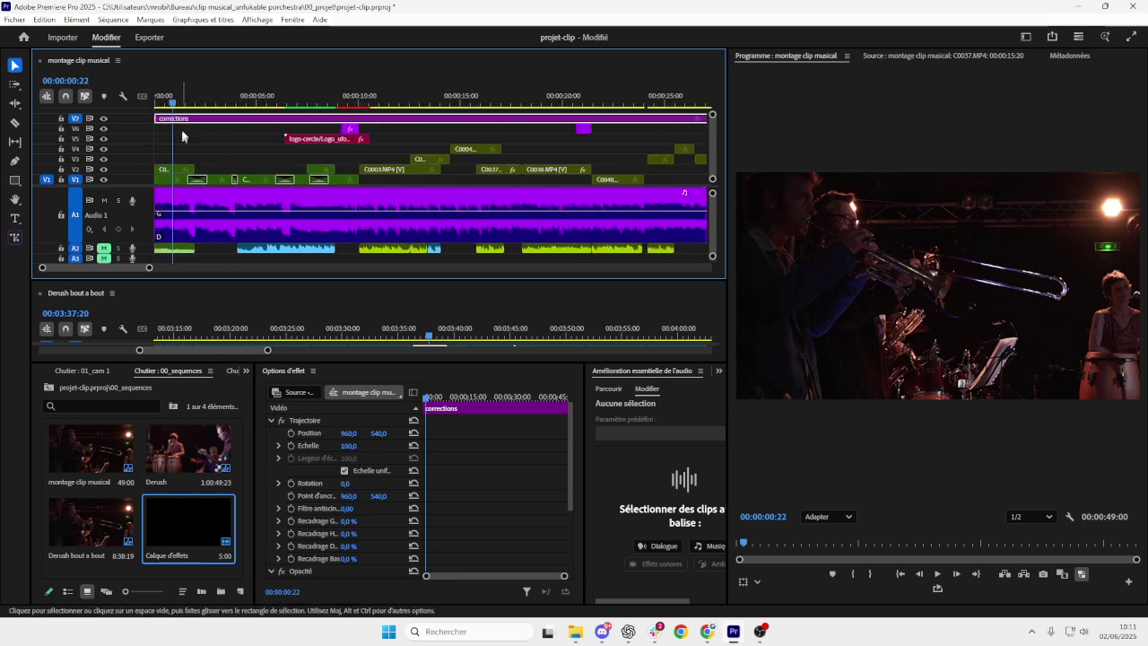
pyautogui.click(193, 103)
pyautogui.moveTo(193, 103); pyautogui.dragTo(180, 105)
pyautogui.press('space')
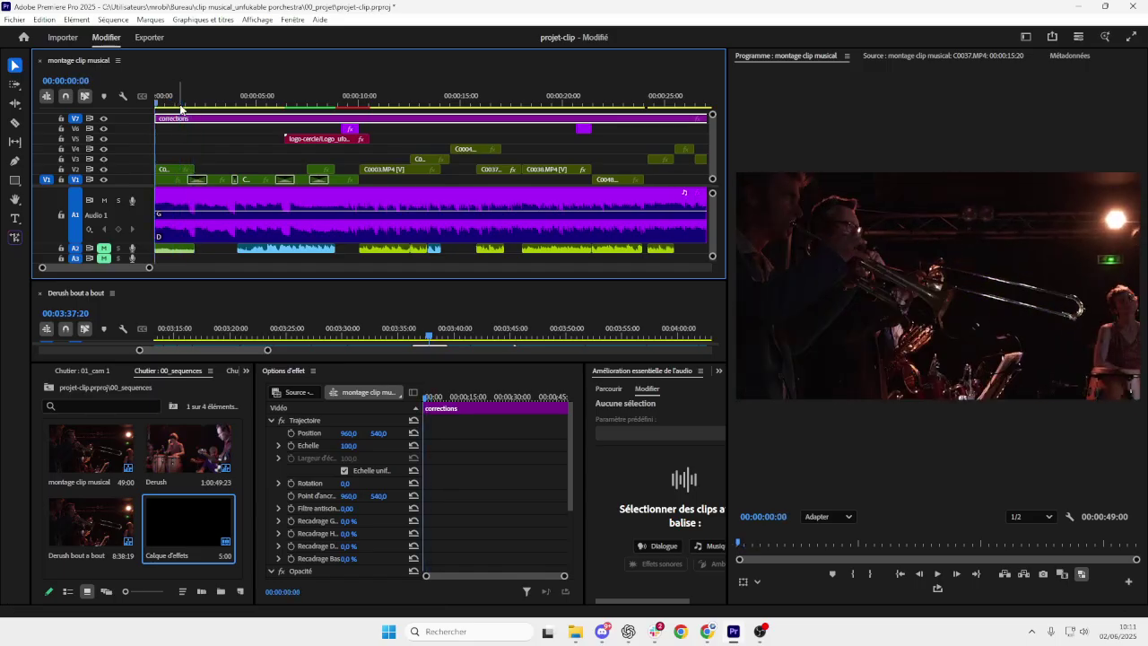
pyautogui.press('Home')
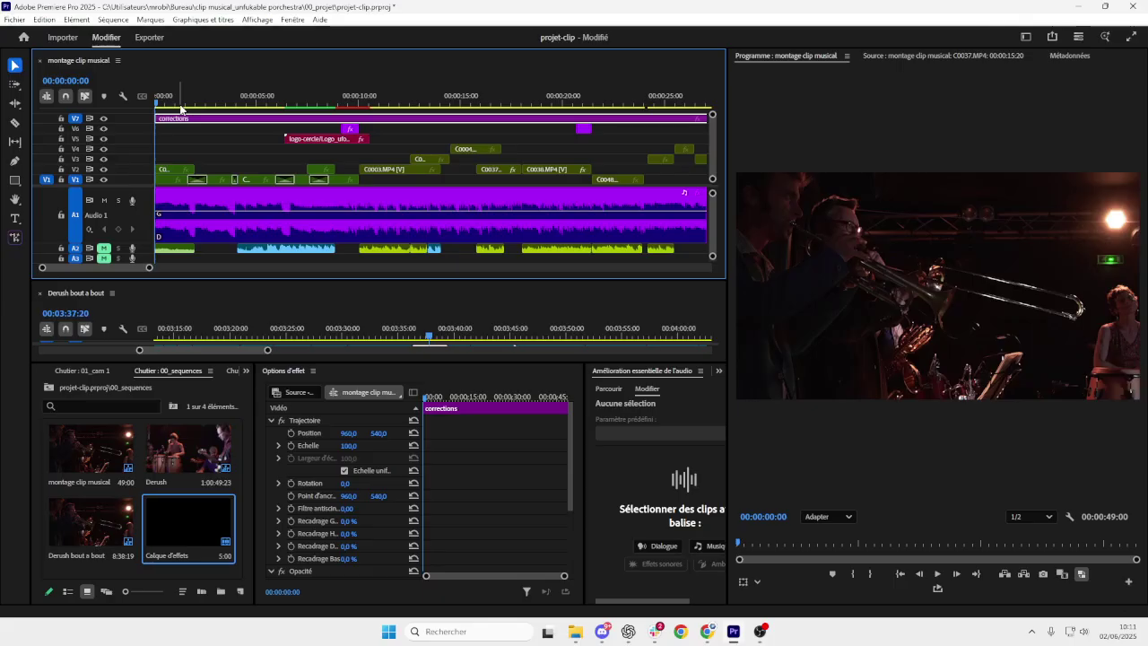
pyautogui.press('Down')
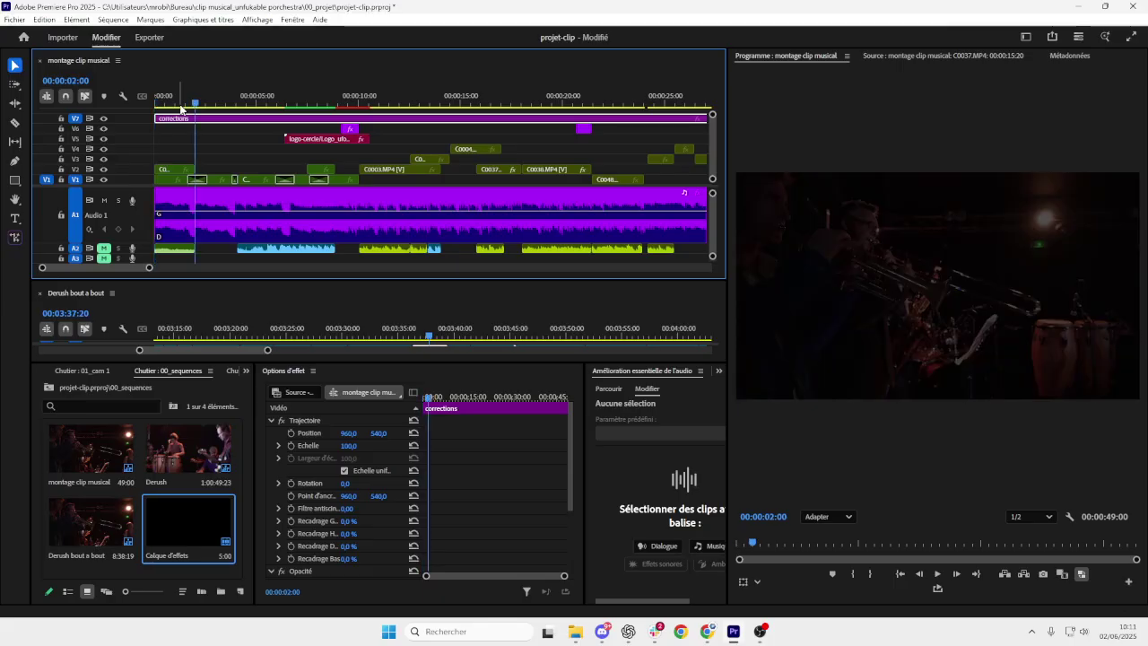
pyautogui.hotkey('ctrl', 'k')
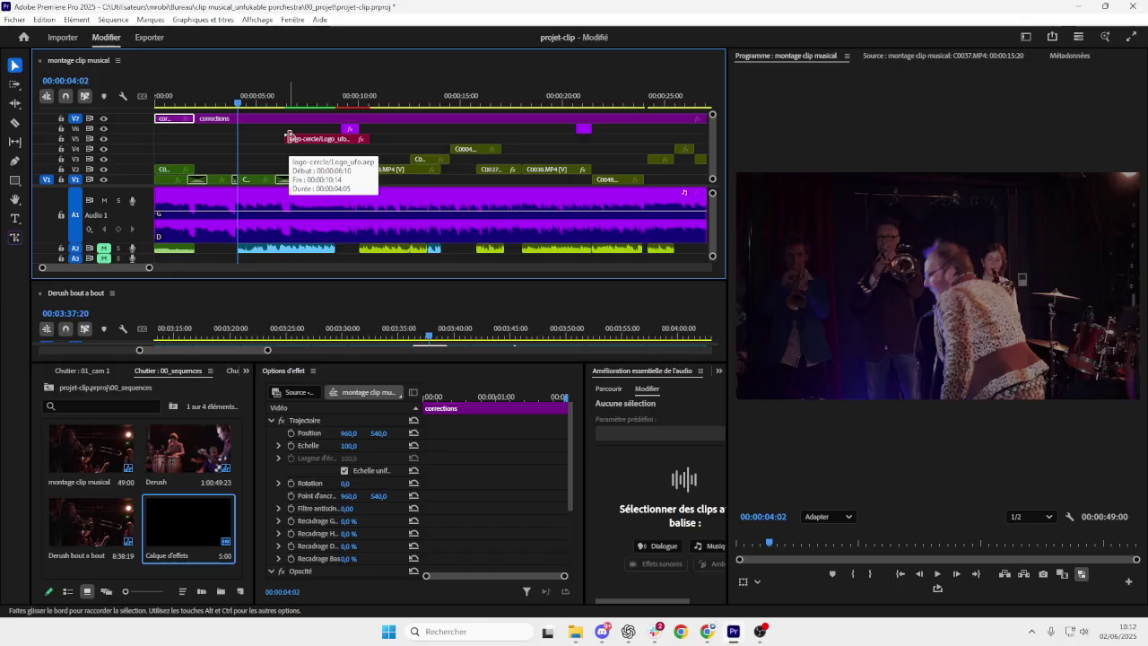
# - Split the corrections layer, together with the music track, at 00:00:04:02 and 00:00:06:10
pyautogui.press('Down')
pyautogui.hotkey('ctrl', 'k')
pyautogui.press('Down')
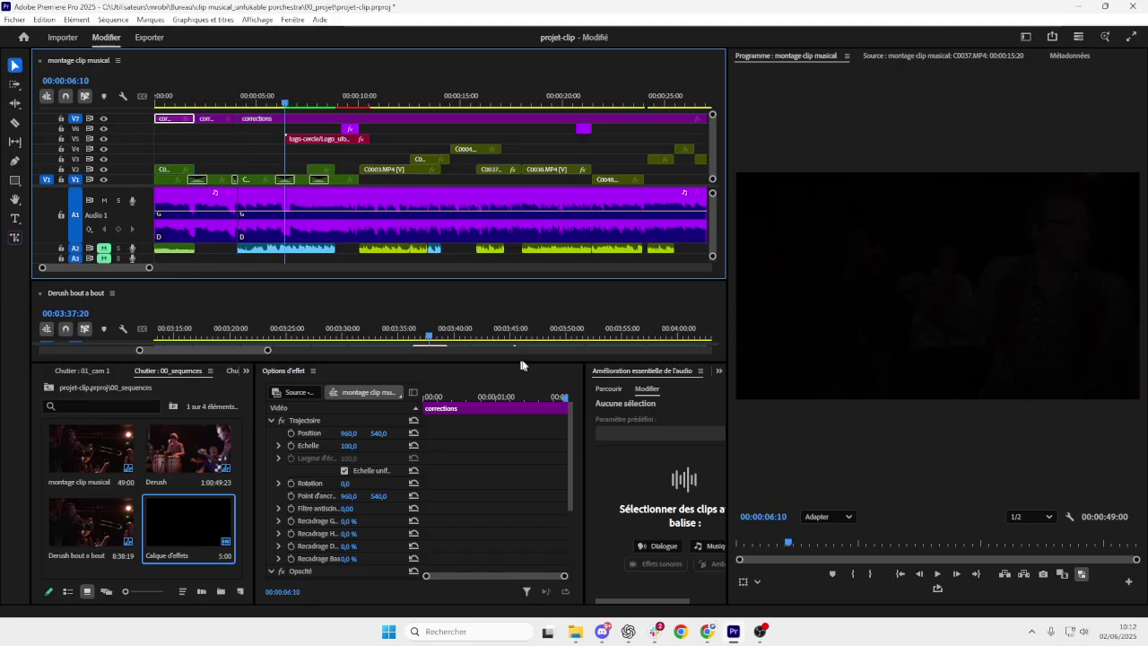
pyautogui.hotkey('ctrl', 'k')
# - Split only the corrections layer on V7 where the C0007.MP4 clip starts
pyautogui.press('Down')
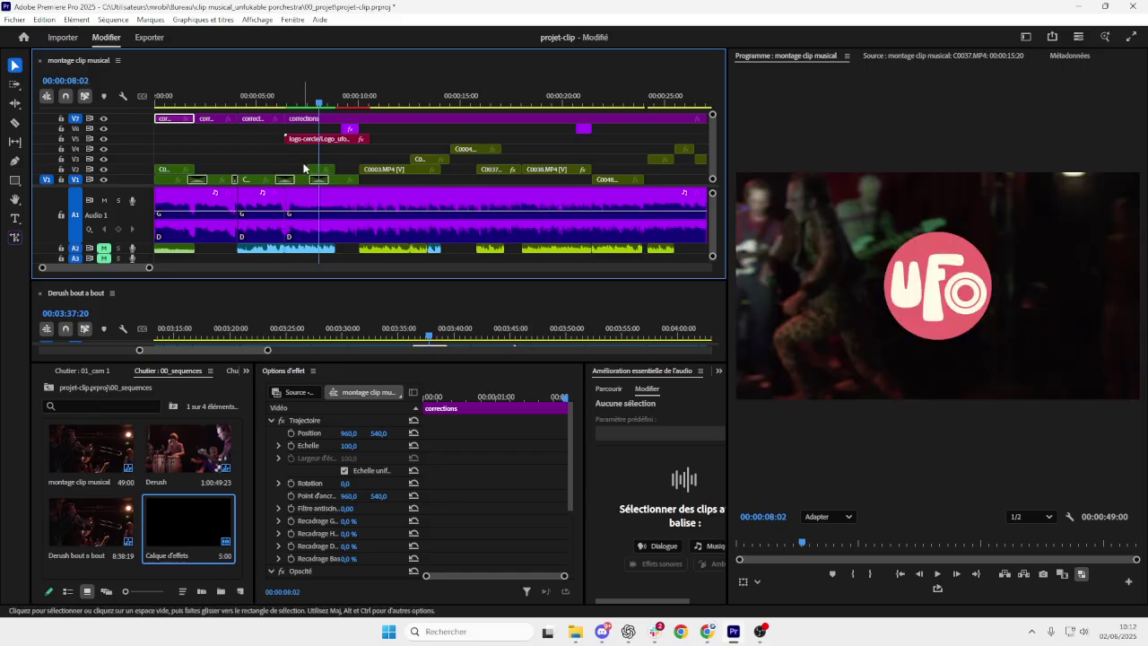
pyautogui.press('=')
pyautogui.press('=')
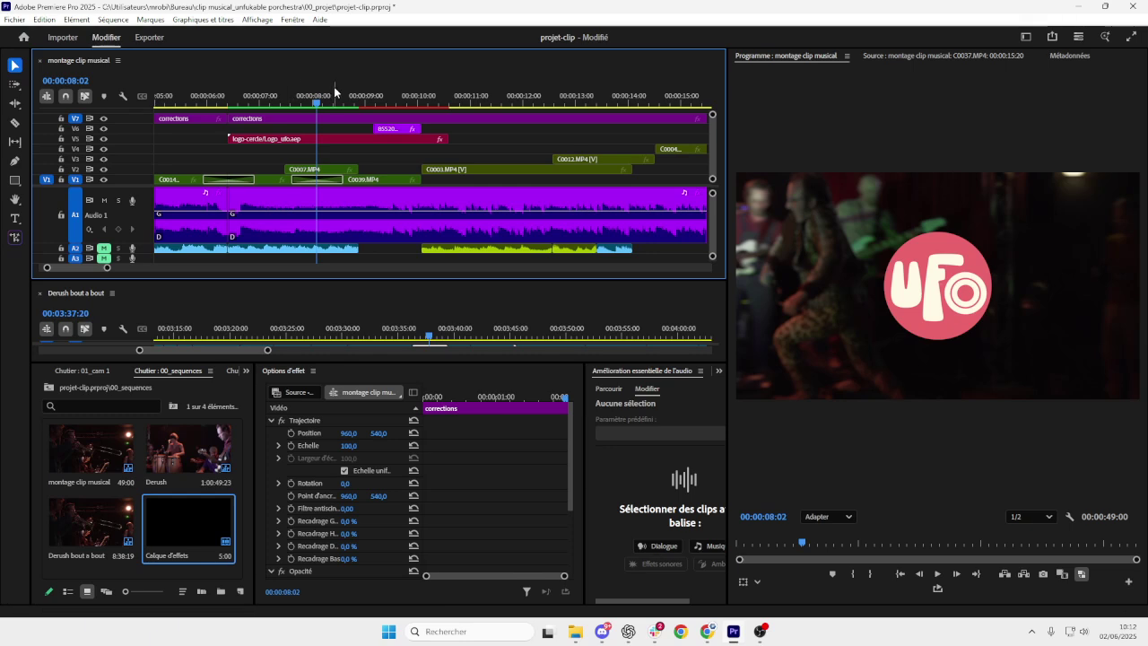
pyautogui.click(294, 105)
pyautogui.moveTo(294, 105); pyautogui.dragTo(358, 109)
pyautogui.click(289, 122)
pyautogui.hotkey('ctrl', 'k')
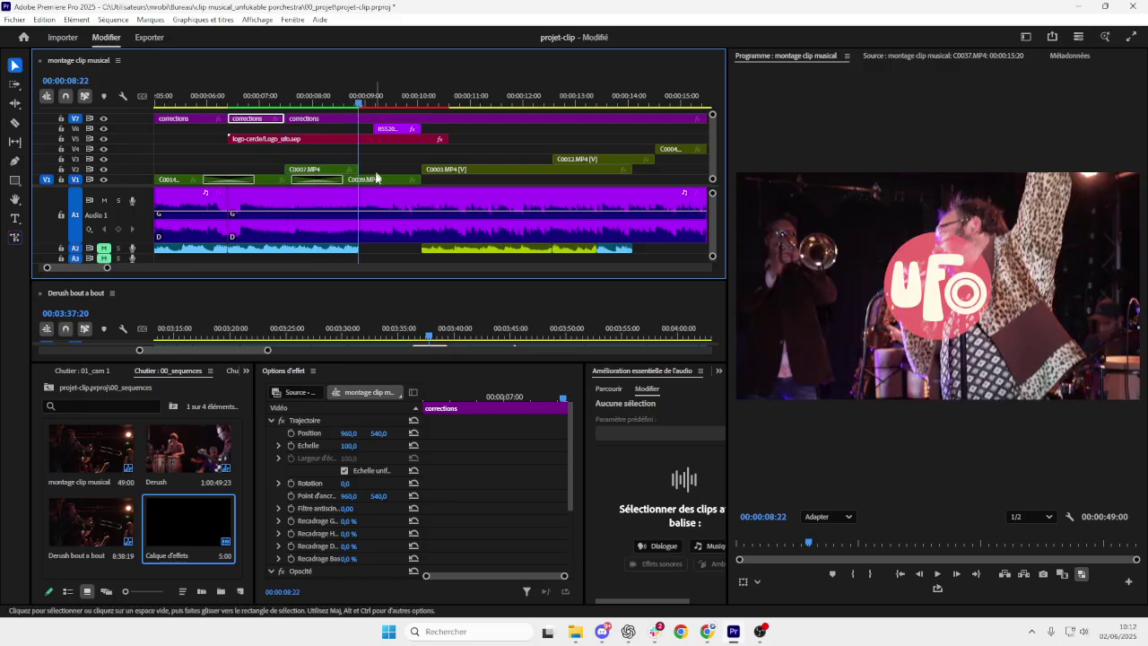
# - Split the corrections layer at the end of C0007.MP4 (00:00:08:22) and the start of C0003.MP4 (00:00:10:02)
pyautogui.click(369, 119)
pyautogui.hotkey('ctrl', 'k')
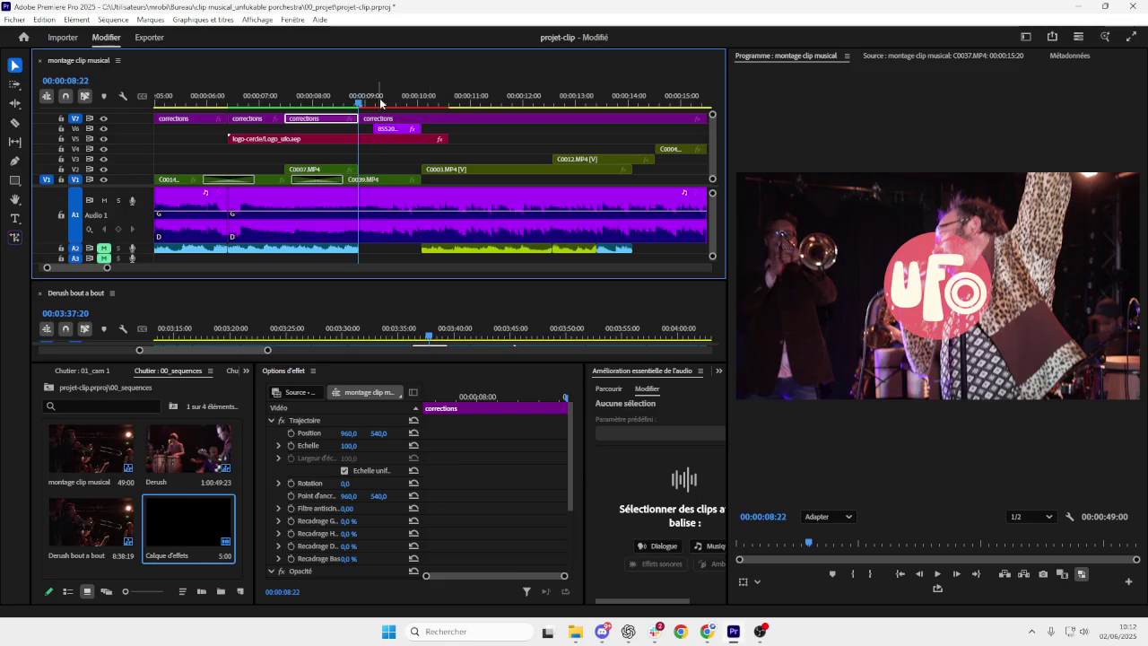
pyautogui.click(423, 101)
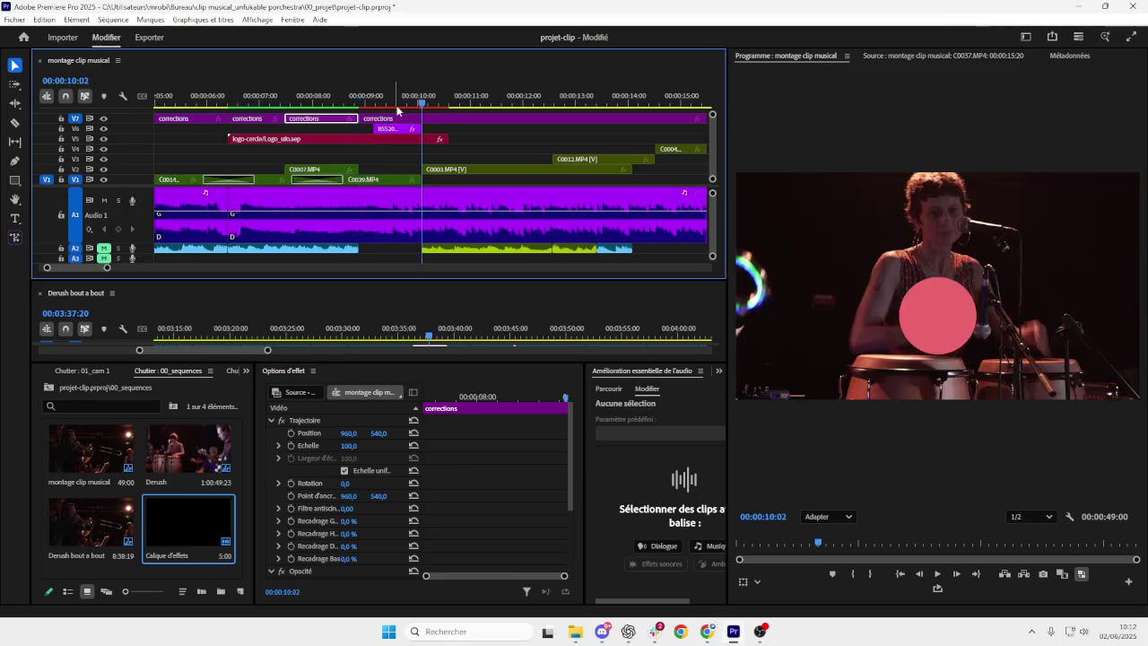
pyautogui.click(433, 170)
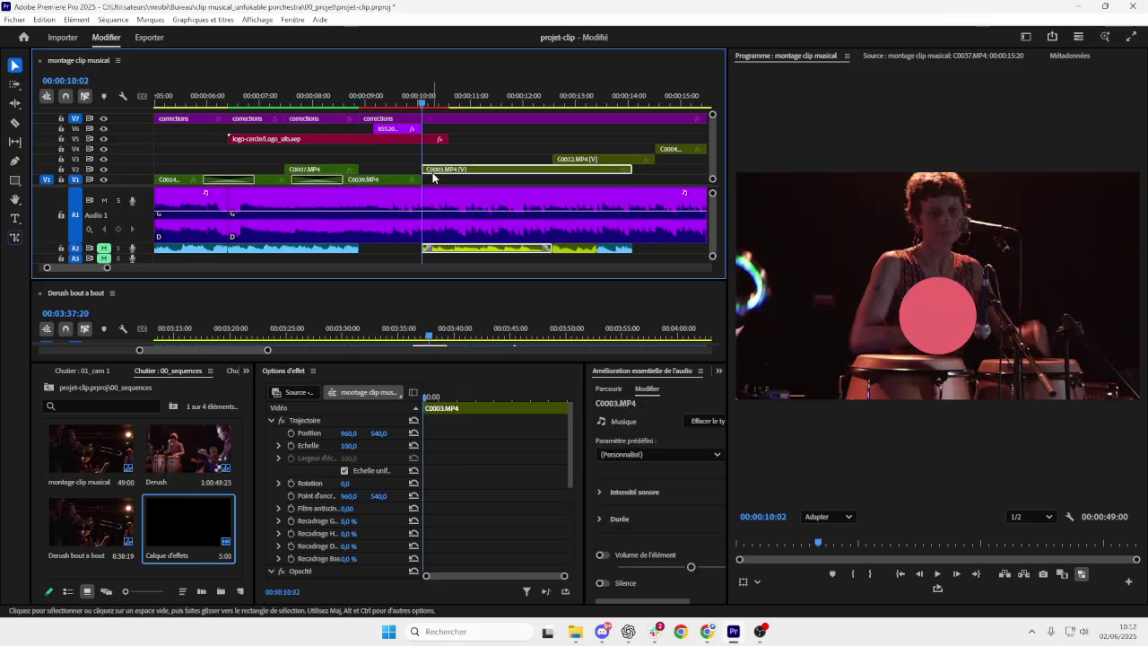
pyautogui.click(429, 118)
pyautogui.hotkey('ctrl', 'k')
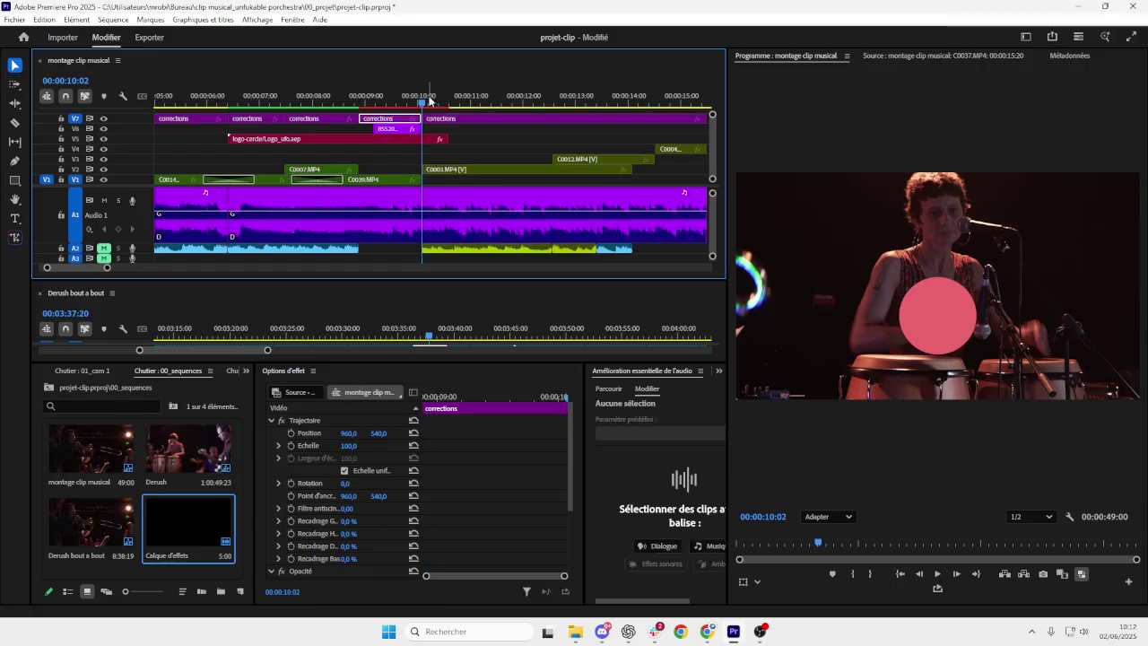
pyautogui.press('-')
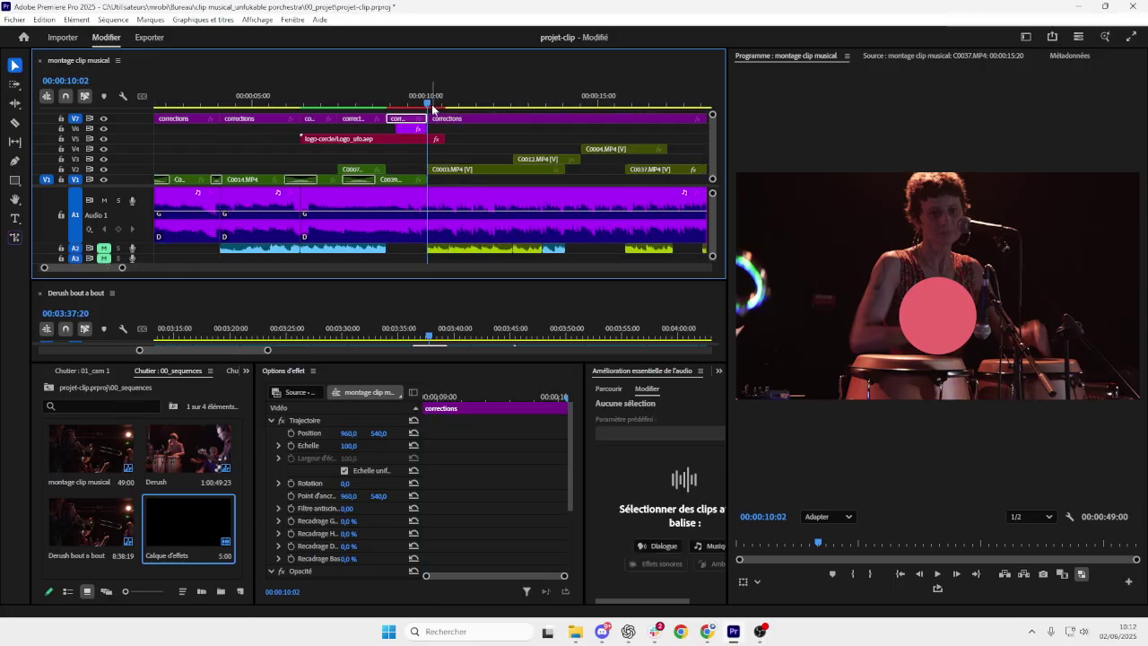
# - Split the V7 corrections layer at 00:00:12:14, where the C0012.MP4 clip starts
pyautogui.click(526, 104)
pyautogui.press('Left')
pyautogui.press('Left')
pyautogui.press('Left')
pyautogui.press('Left')
pyautogui.press('Left')
pyautogui.press('Left')
pyautogui.press('Left')
pyautogui.press('Left')
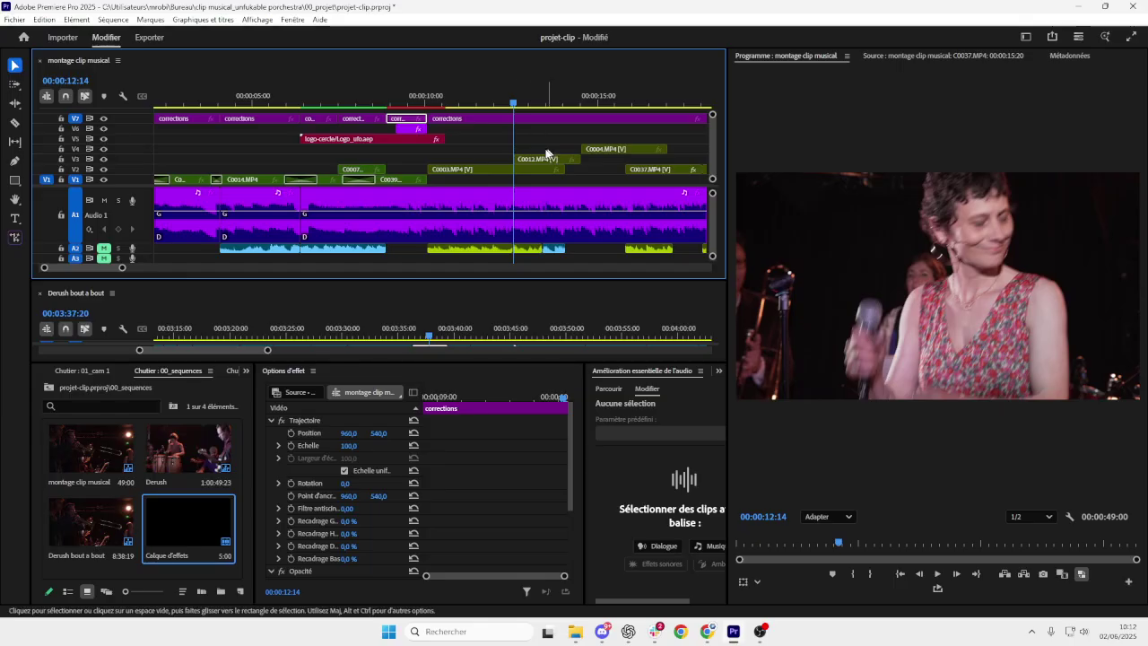
pyautogui.click(525, 168)
pyautogui.click(522, 120)
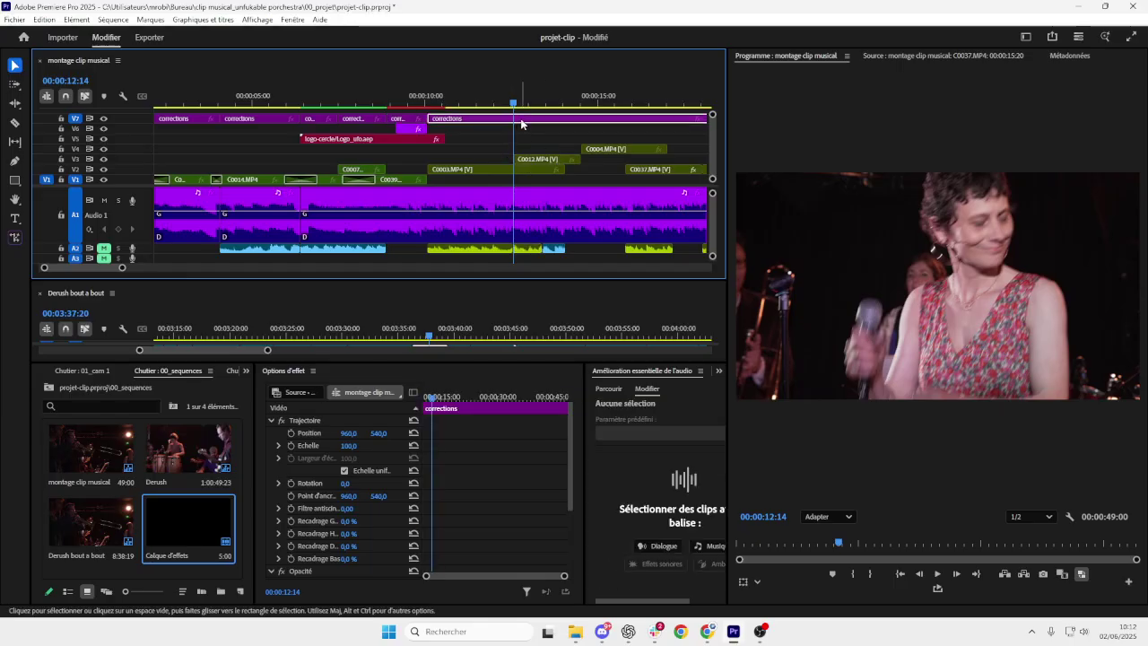
pyautogui.hotkey('ctrl', 'k')
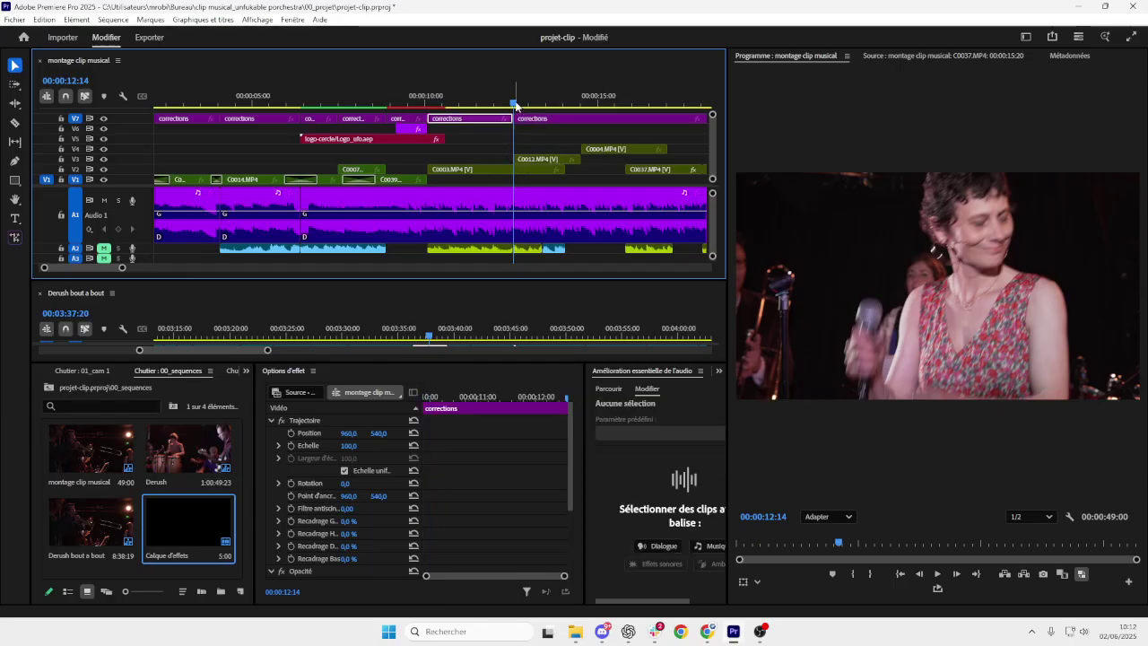
# - Split the V7 corrections layer at 00:00:14:13, where the C0004.MP4 clip starts
pyautogui.moveTo(516, 105); pyautogui.dragTo(582, 101)
pyautogui.click(594, 119)
pyautogui.hotkey('ctrl', 'k')
# - Split the V7 corrections layer at 00:00:17:01, where the C0004.MP4 clip ends
pyautogui.press('-')
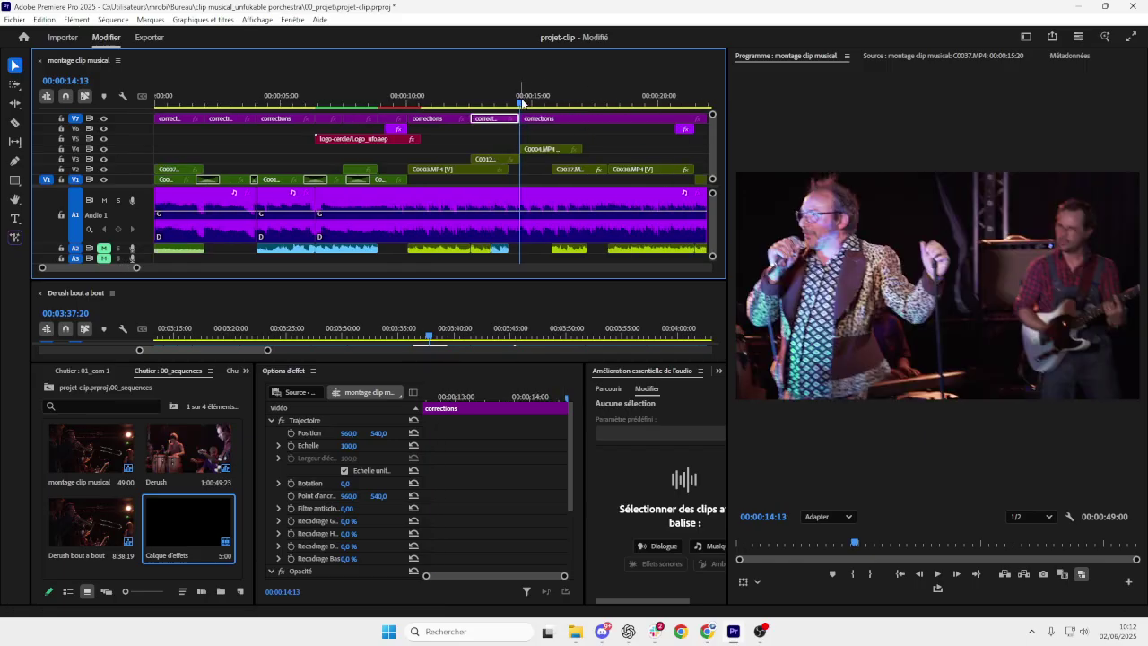
pyautogui.press('-')
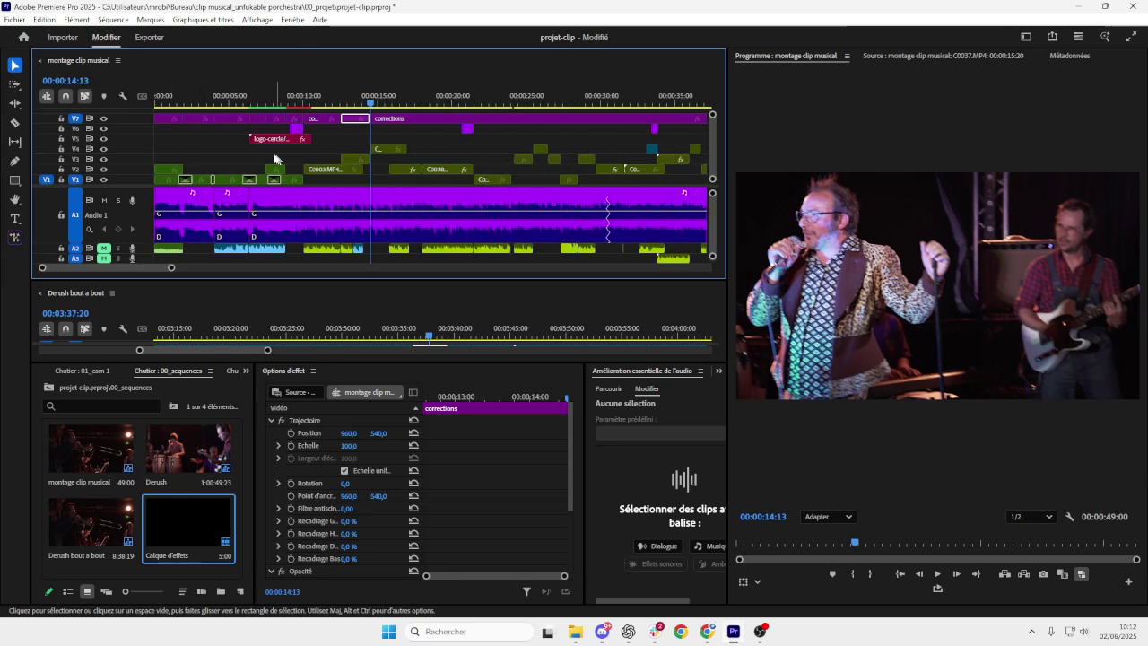
pyautogui.click(168, 120)
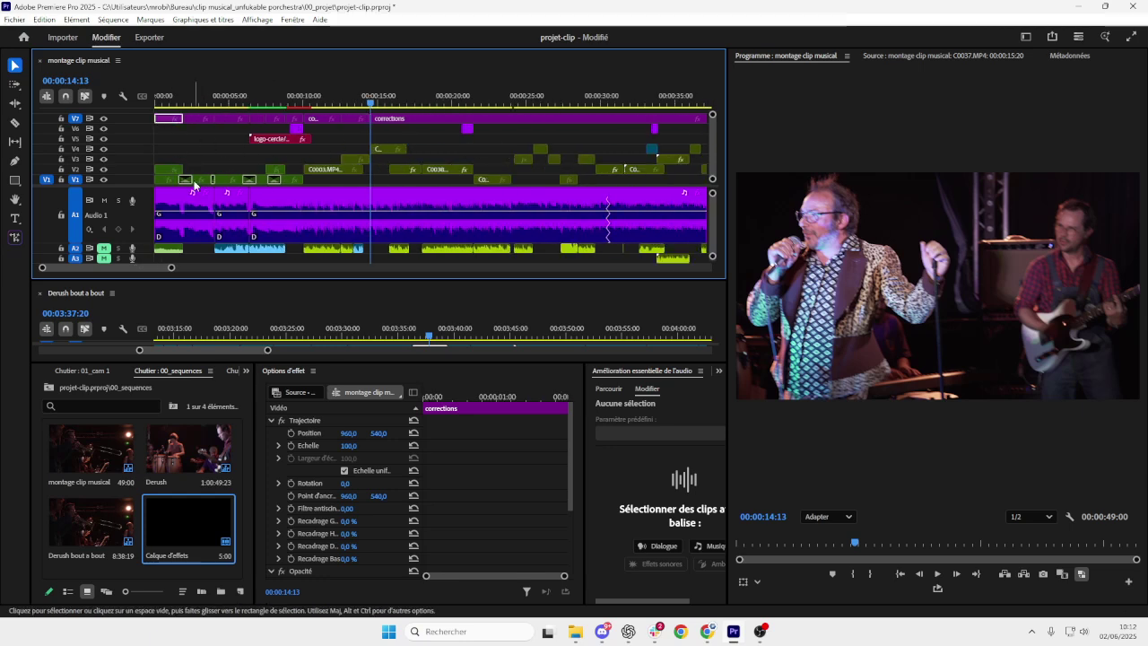
pyautogui.moveTo(375, 105); pyautogui.dragTo(407, 105)
pyautogui.press('=')
pyautogui.press('=')
pyautogui.click(415, 104)
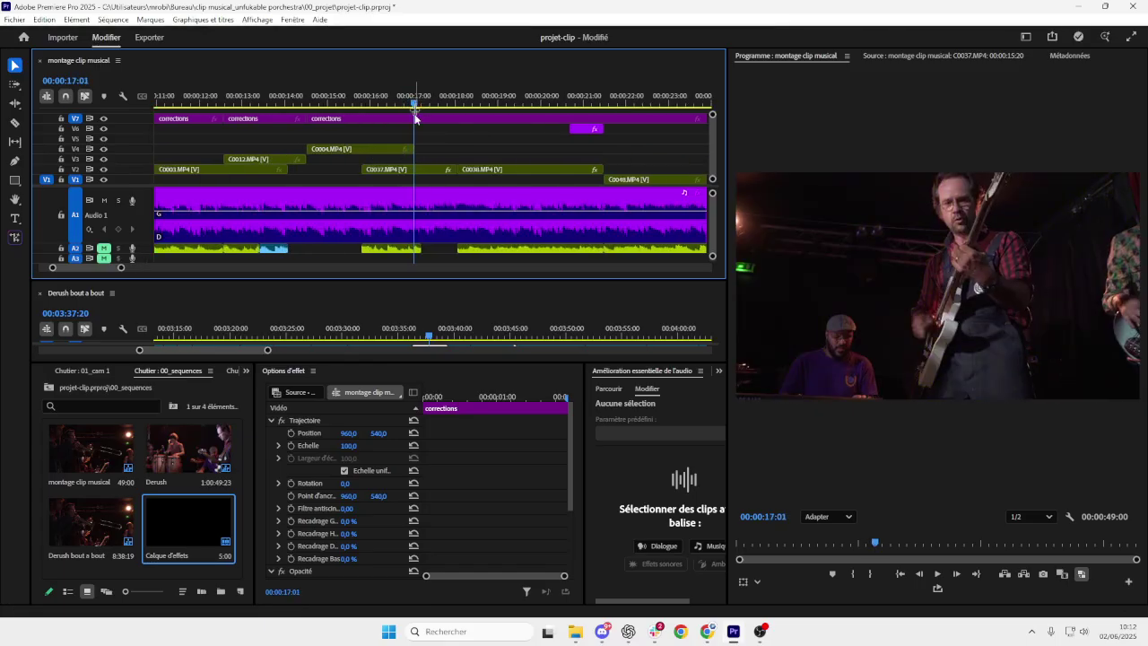
pyautogui.hotkey('ctrl', 'k')
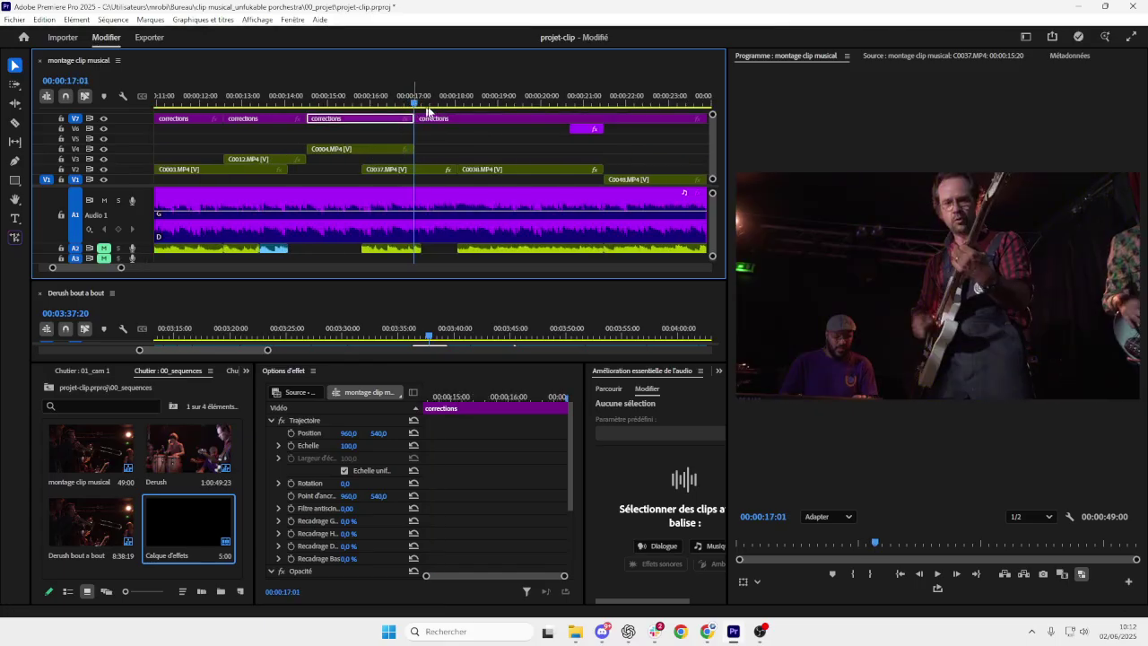
# - Split the V7 corrections layer at the start of the C0038.MP4 clip and at its end, 00:00:21:11
pyautogui.moveTo(418, 103); pyautogui.dragTo(567, 124)
pyautogui.click(459, 117)
pyautogui.hotkey('ctrl', 'k')
pyautogui.press('-')
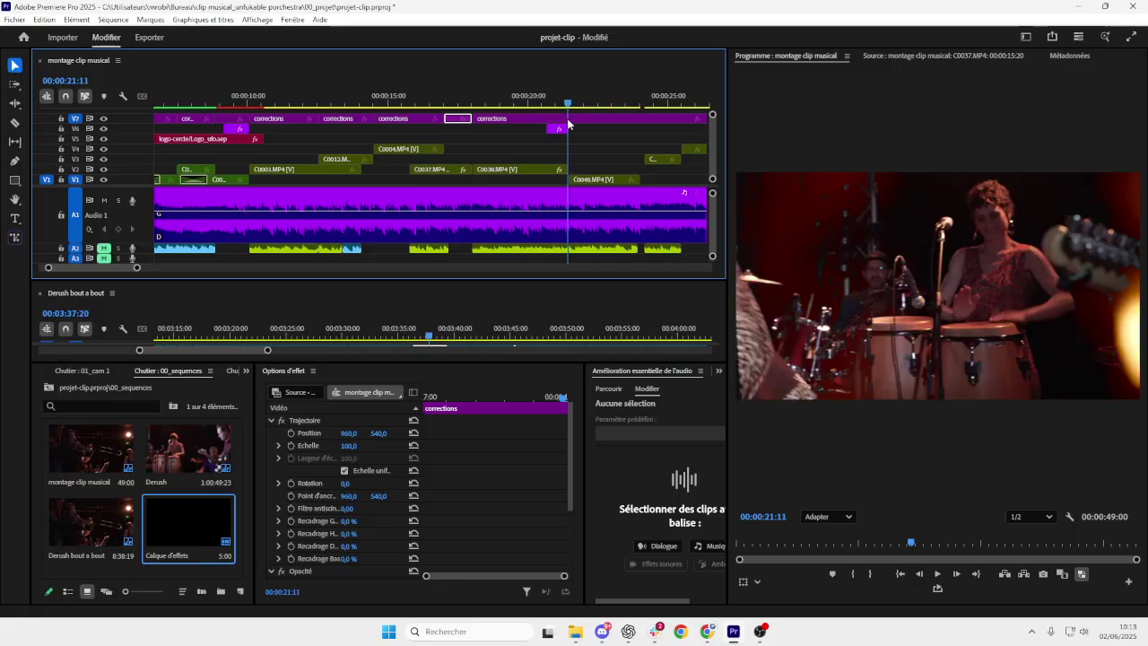
pyautogui.click(568, 119)
pyautogui.hotkey('ctrl', 'k')
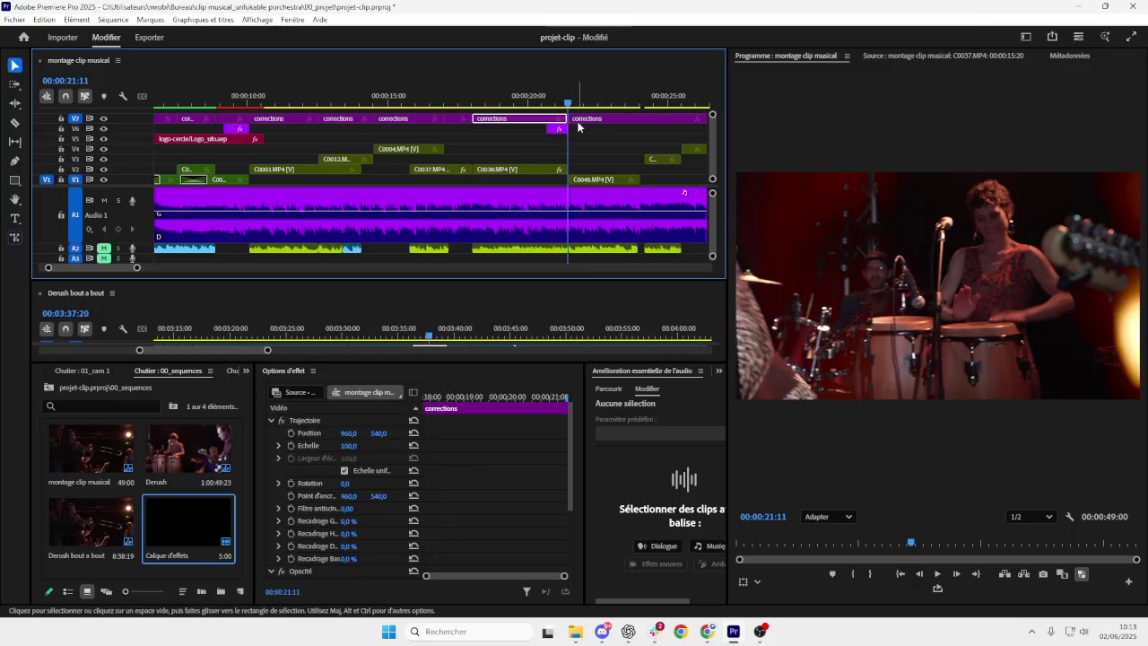
# - Split the V7 corrections layer at 00:00:24:05, where the next V3 clip starts
pyautogui.moveTo(574, 105); pyautogui.dragTo(645, 113)
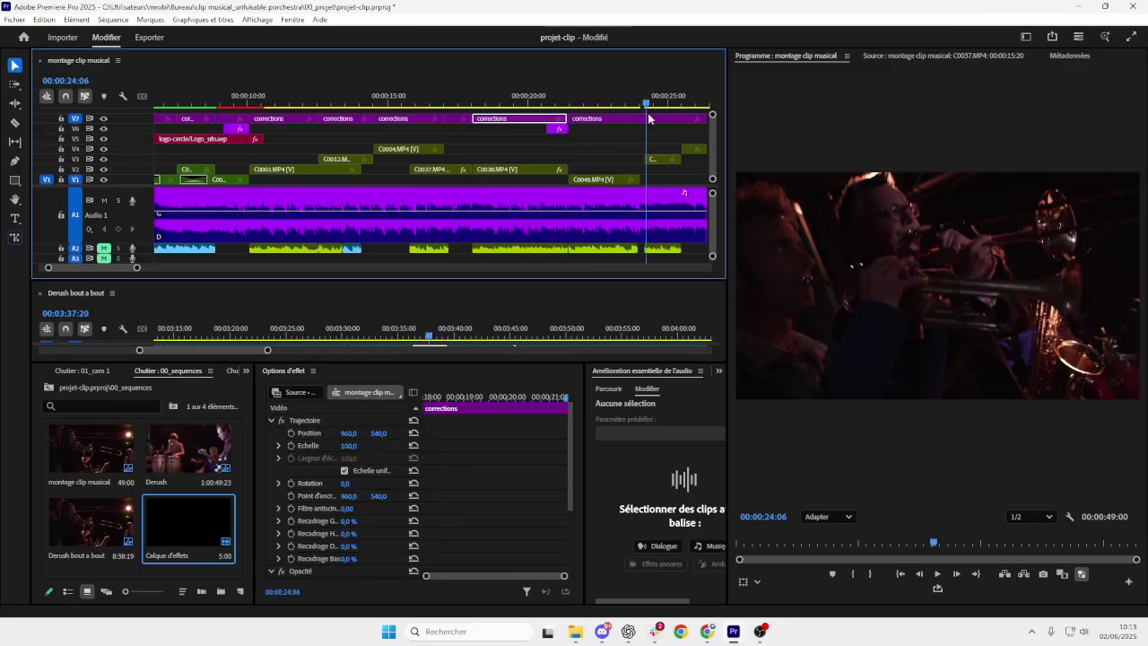
pyautogui.press('Left')
pyautogui.click(647, 117)
pyautogui.hotkey('ctrl', 'k')
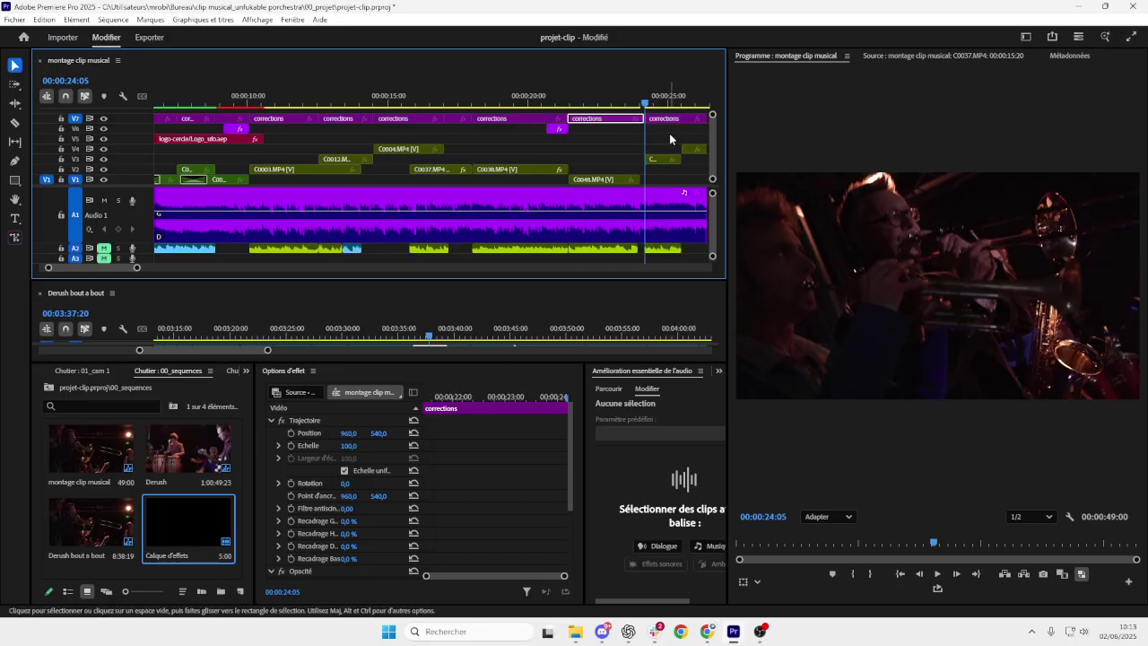
# - Return the playhead to the beginning of the sequence and switch to the Couleur workspace
pyautogui.press('-')
pyautogui.press('-')
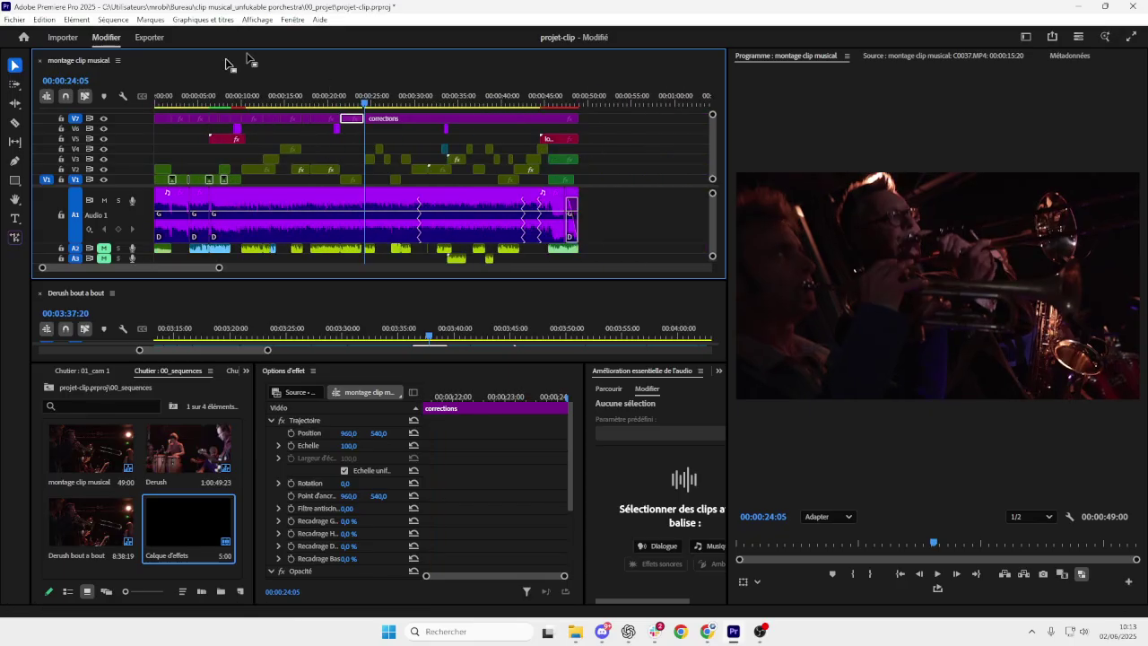
pyautogui.scroll(2, 287, 148)
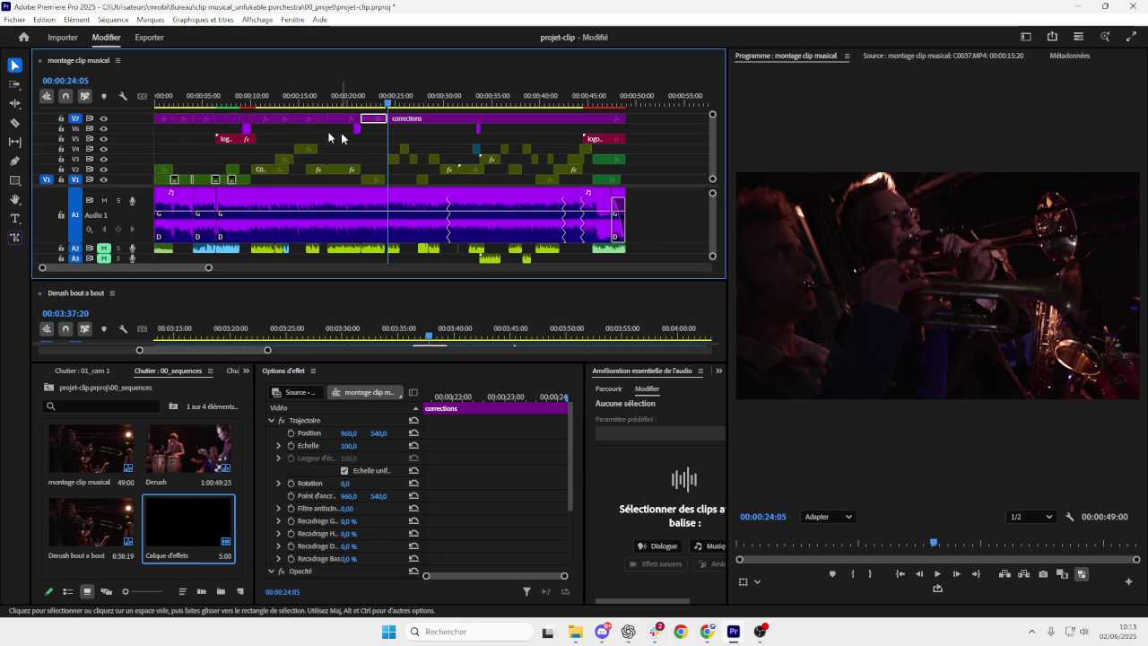
pyautogui.scroll(3, 225, 157)
pyautogui.click(460, 105)
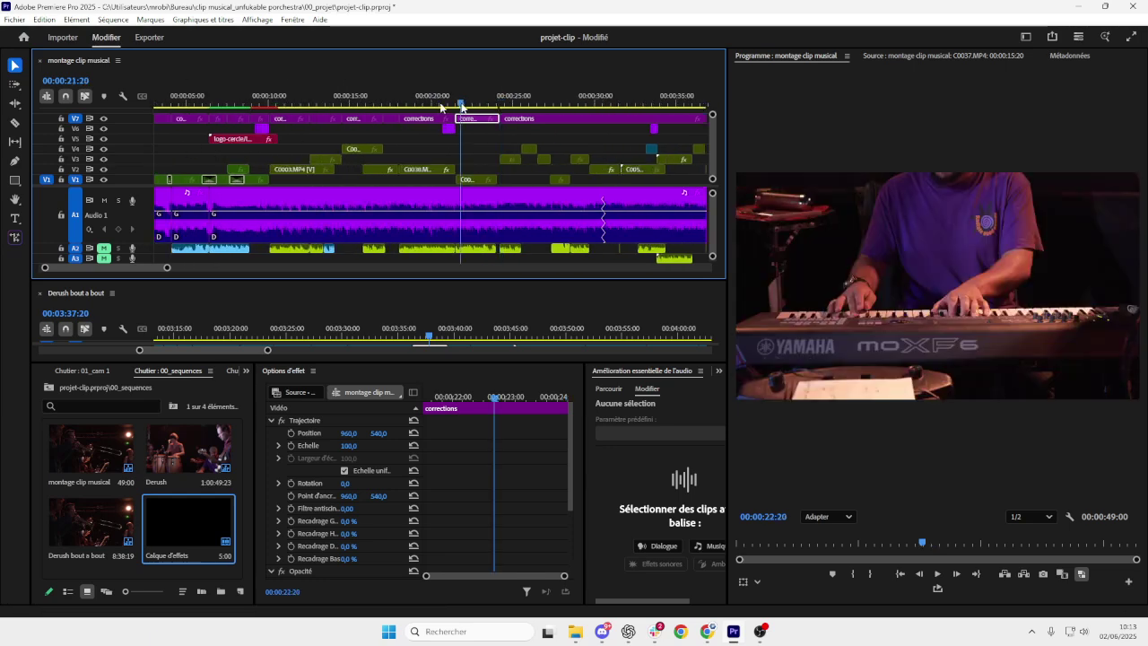
pyautogui.press('Home')
pyautogui.press('Down')
pyautogui.click(283, 20)
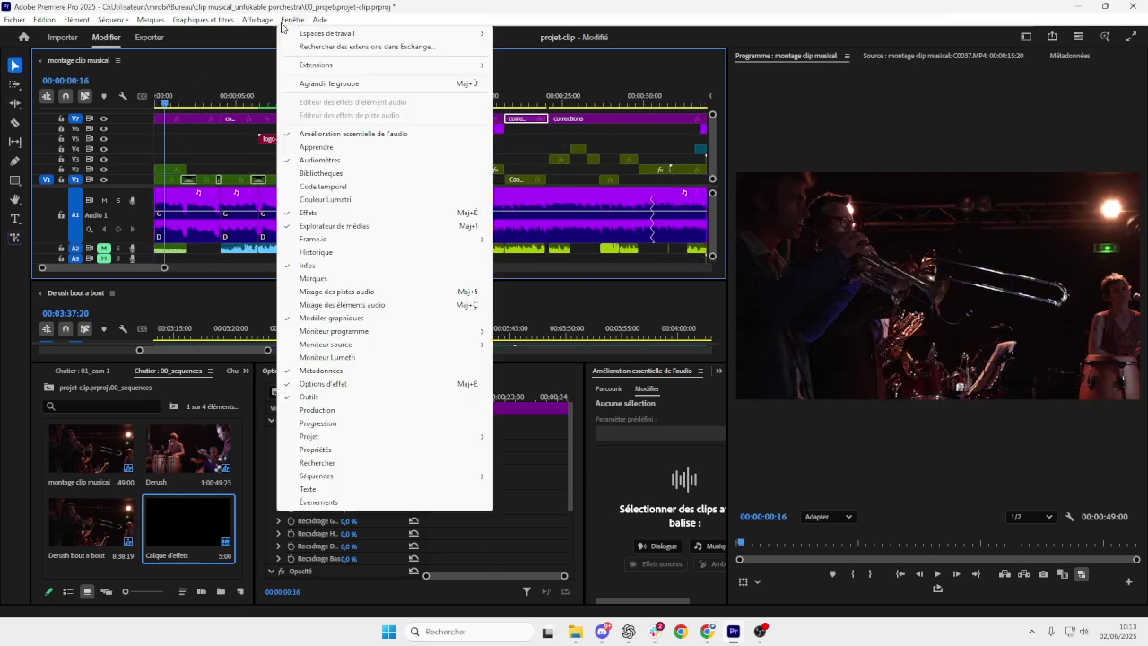
pyautogui.moveTo(376, 36)
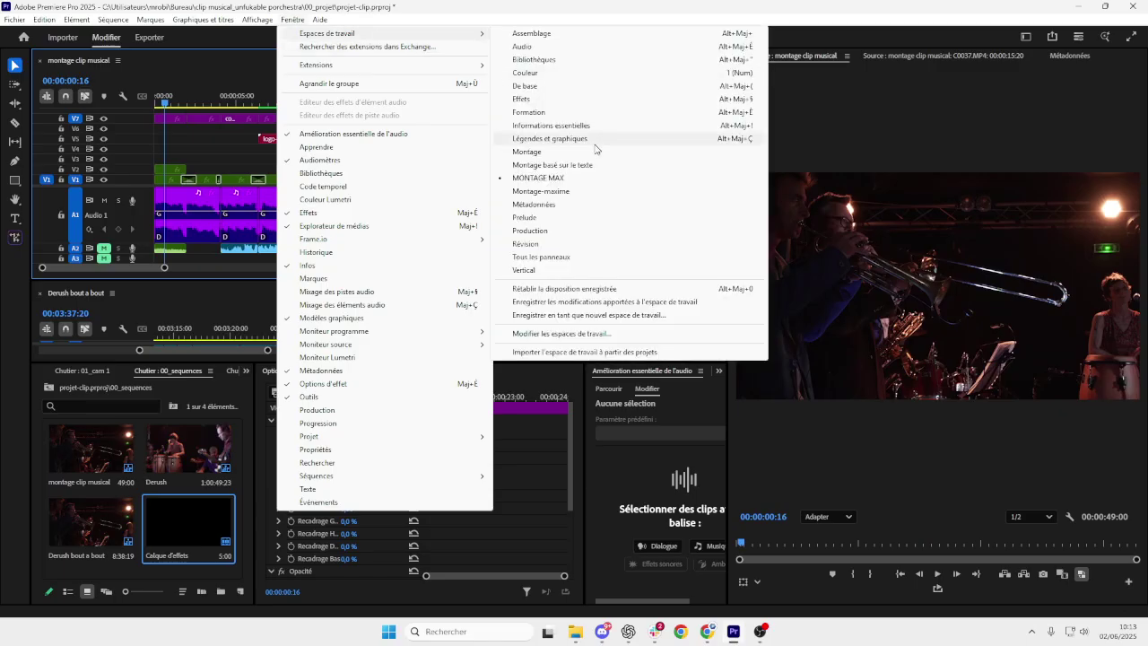
pyautogui.click(545, 77)
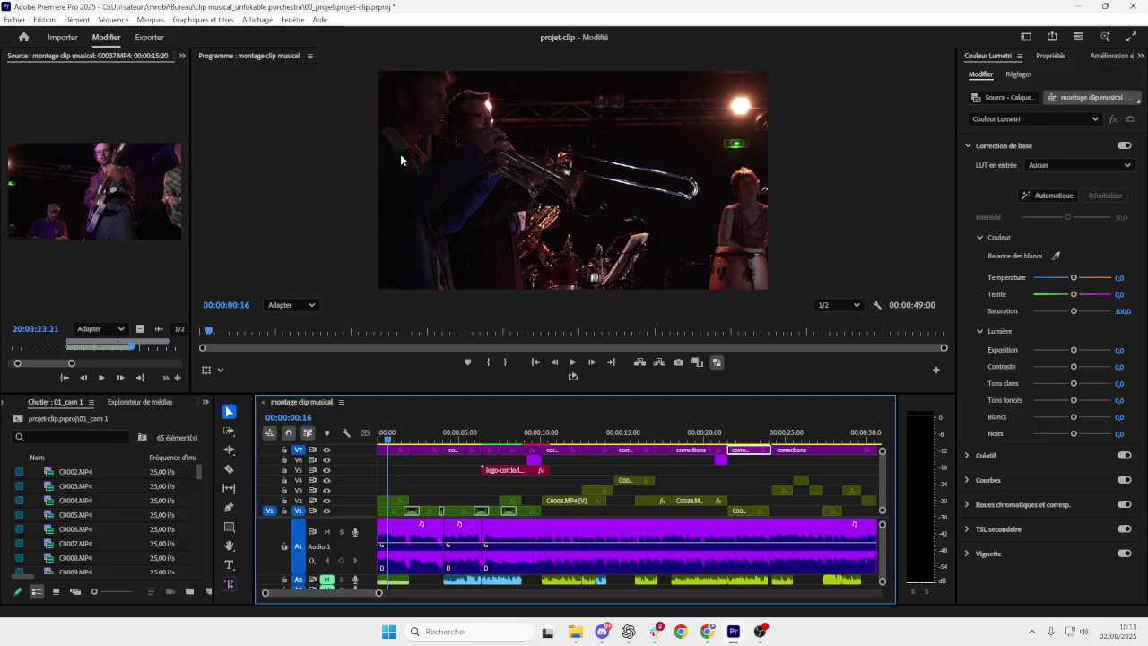
# - Select the first corrections segment on V7 and park the playhead at 00:00:01:02
pyautogui.press('=')
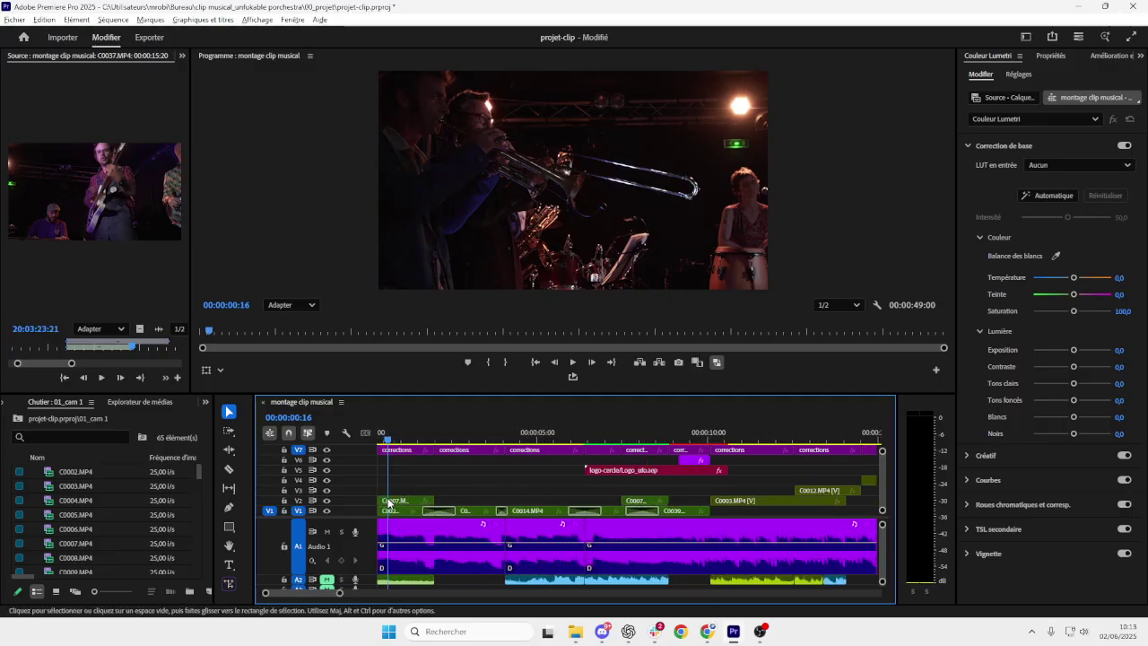
pyautogui.click(389, 454)
pyautogui.click(393, 437)
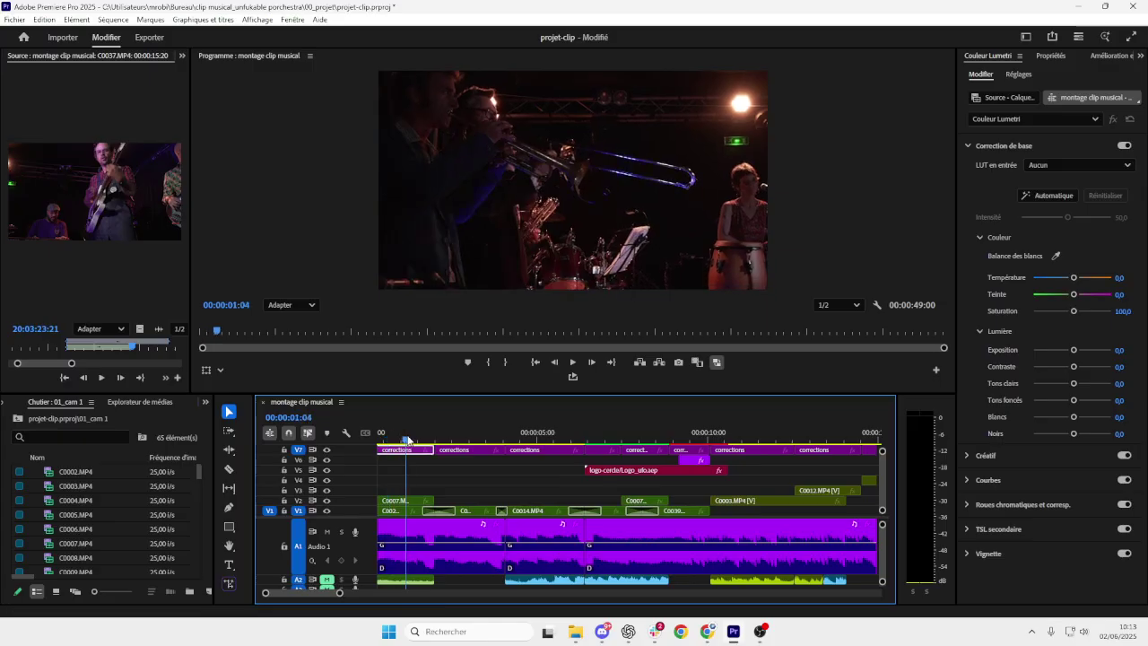
pyautogui.moveTo(392, 440); pyautogui.dragTo(403, 439)
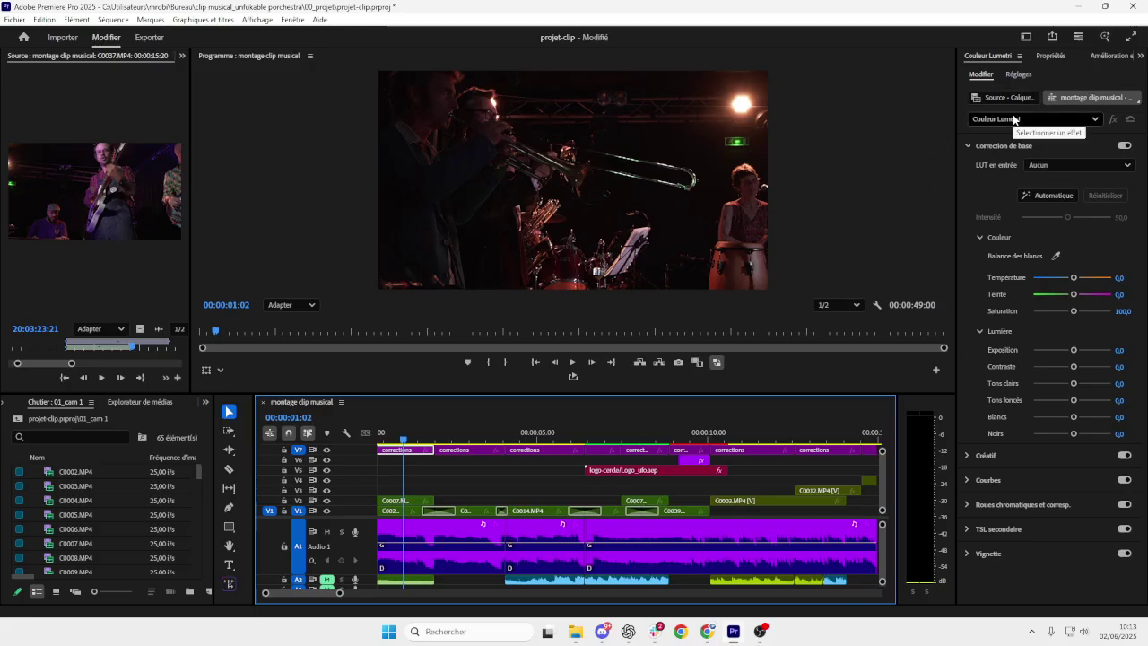
# - Widen the source monitor's panel group and display the Moniteur Lumetri scopes in it
pyautogui.click(292, 20)
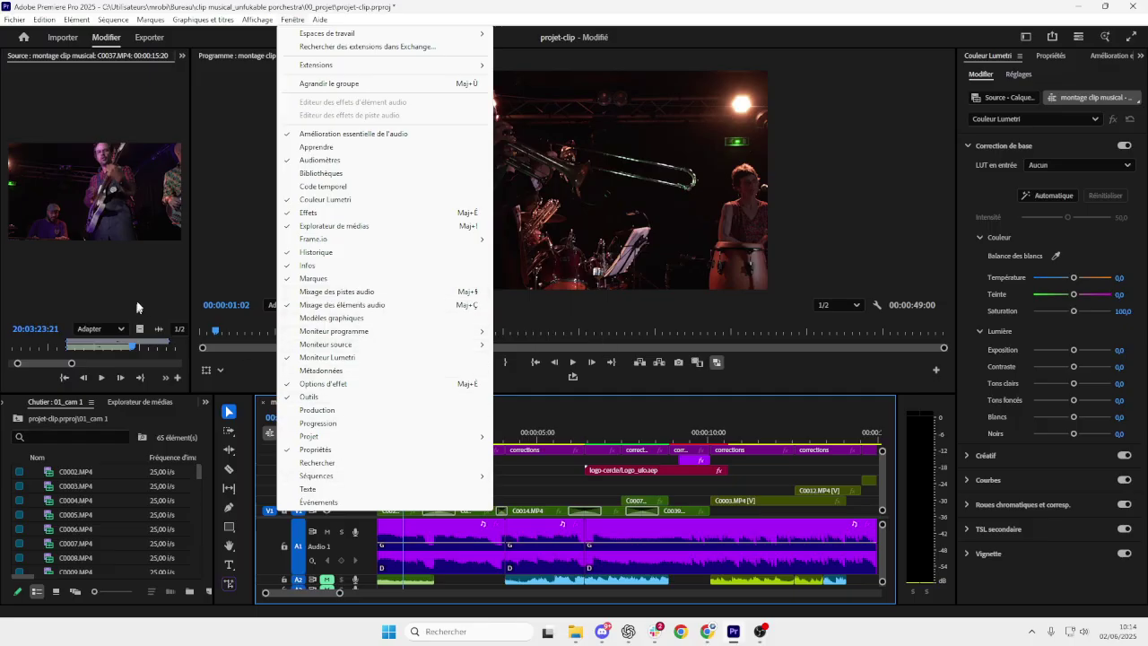
pyautogui.click(229, 215)
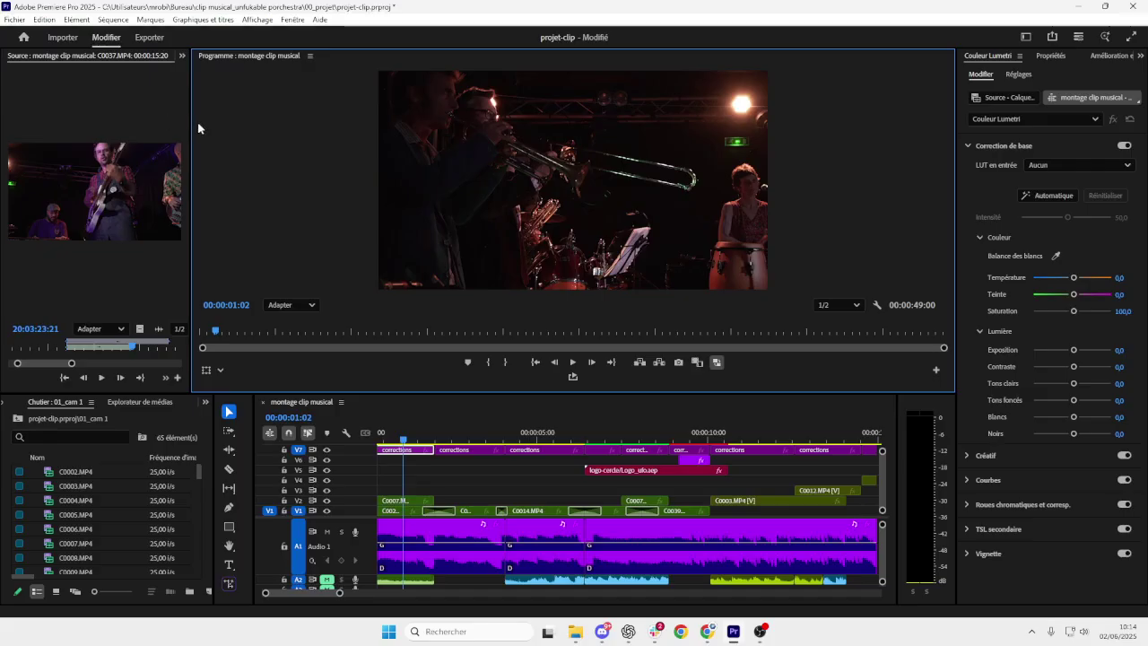
pyautogui.moveTo(191, 120); pyautogui.dragTo(270, 109)
pyautogui.click(220, 55)
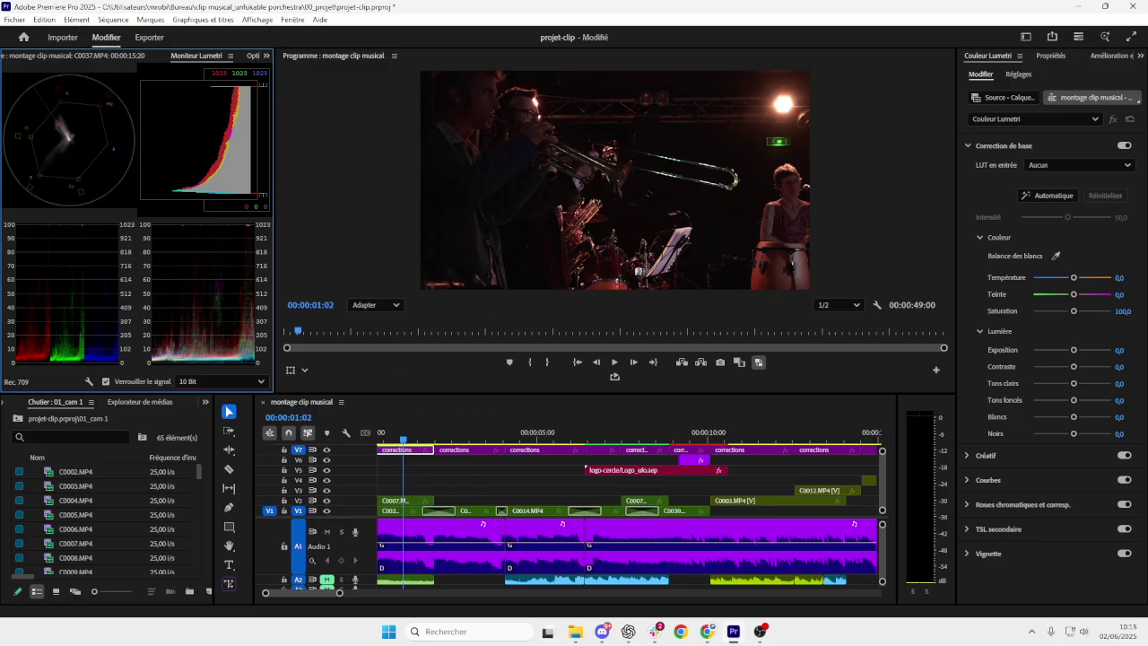
# - Delete the short split corrections segments on V7 and extend the remaining long segment back to the start of the sequence
pyautogui.scroll(-6, 464, 457)
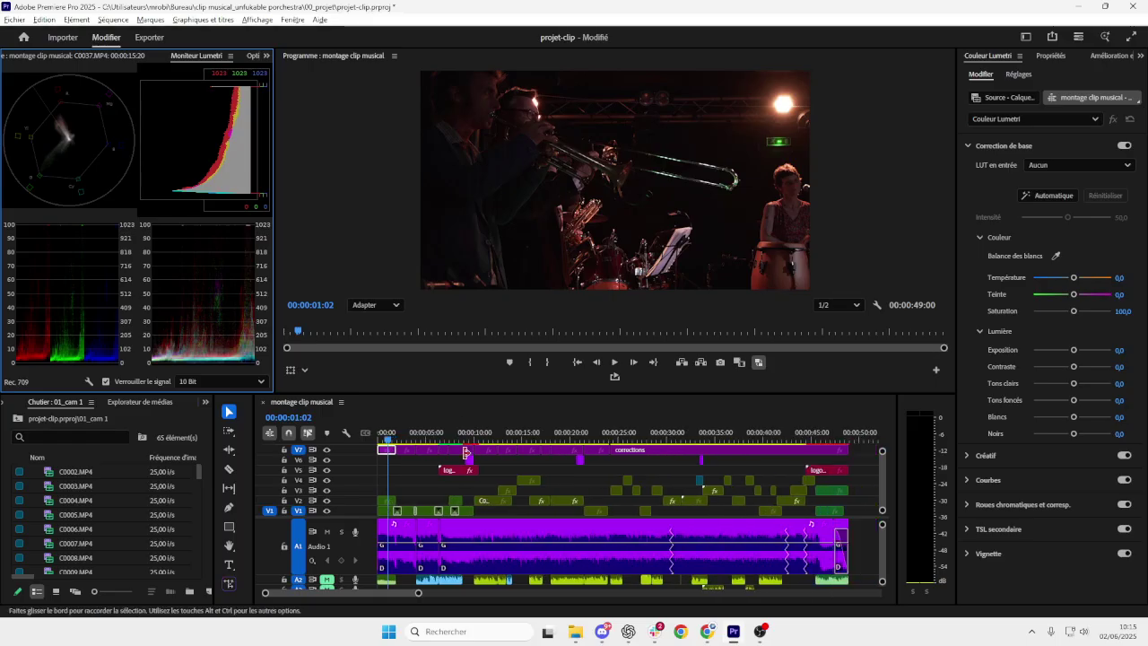
pyautogui.scroll(2, 464, 457)
pyautogui.scroll(-4, 463, 457)
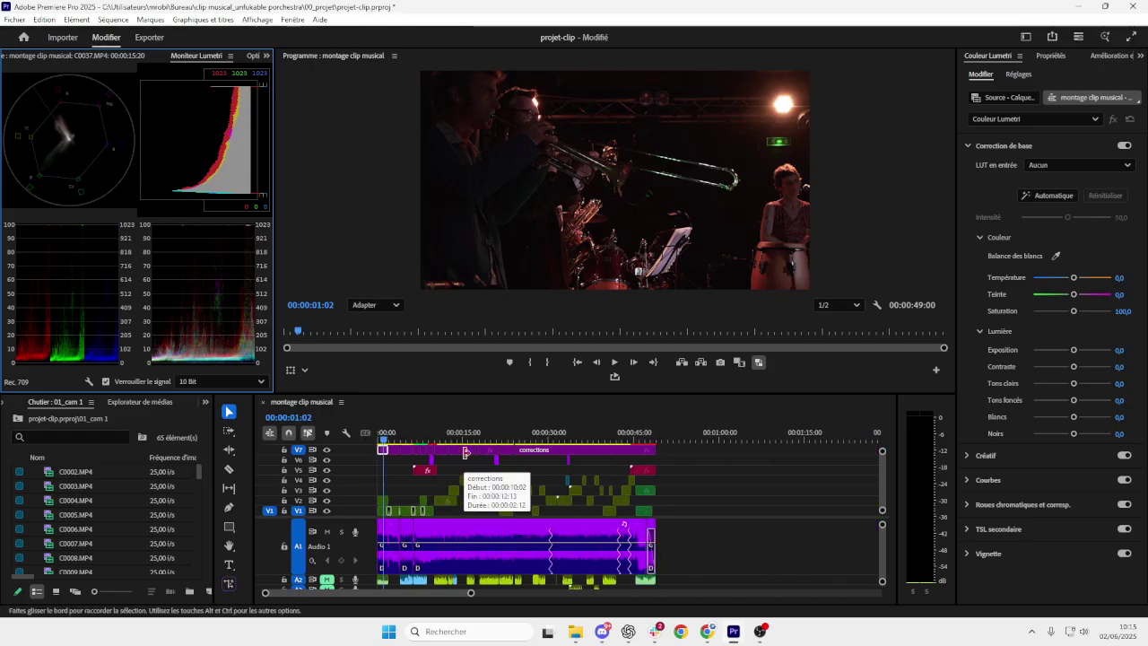
pyautogui.click(511, 455)
pyautogui.click(503, 455)
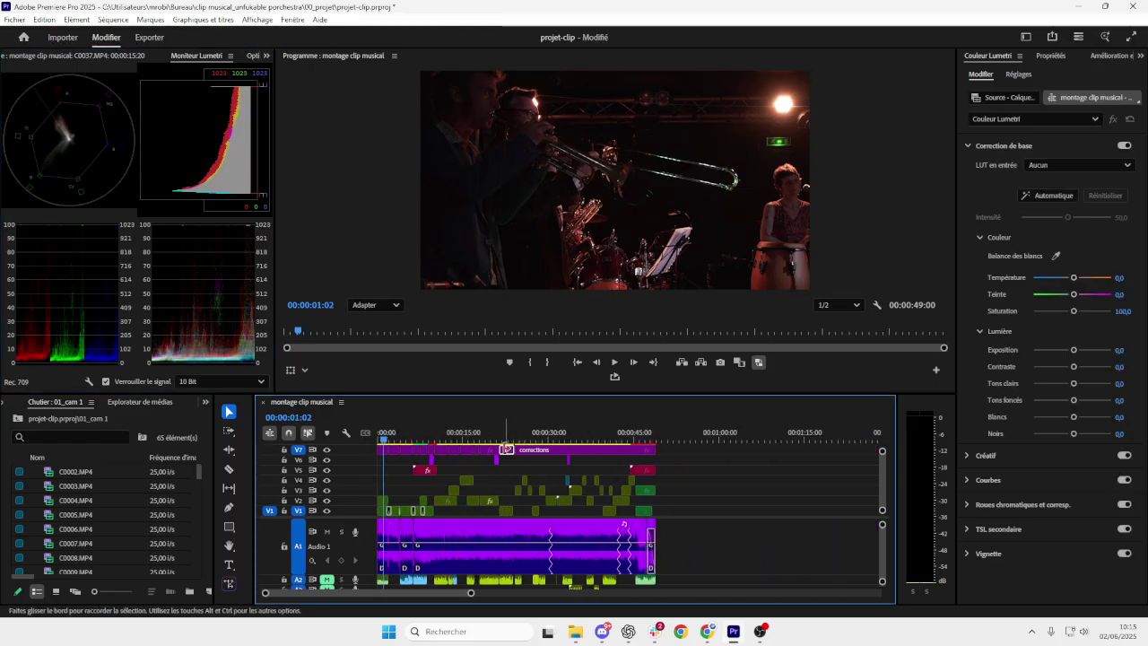
pyautogui.click(494, 455)
pyautogui.click(495, 455)
pyautogui.click(498, 453)
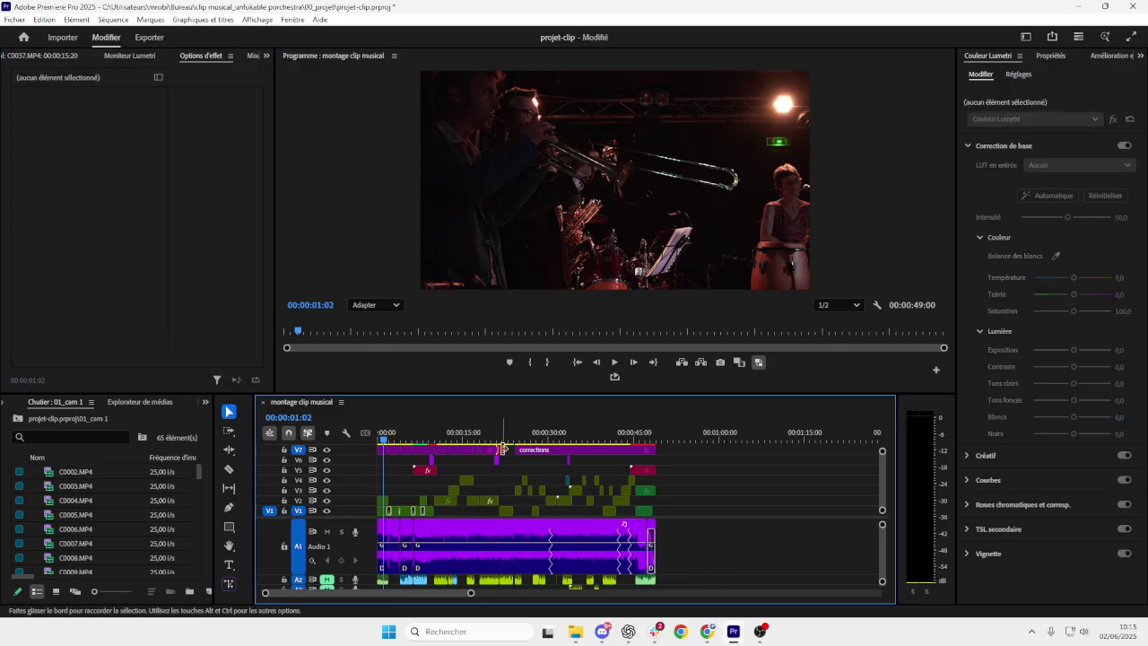
pyautogui.click(391, 451)
pyautogui.click(506, 450)
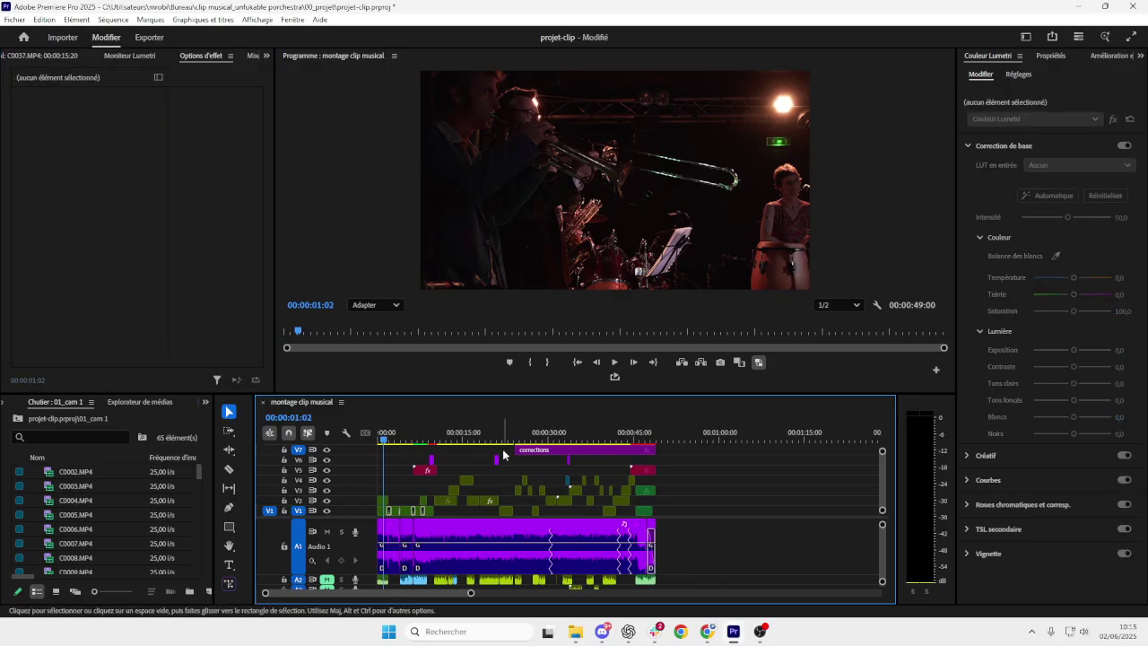
pyautogui.click(517, 449)
pyautogui.moveTo(516, 449); pyautogui.dragTo(363, 451)
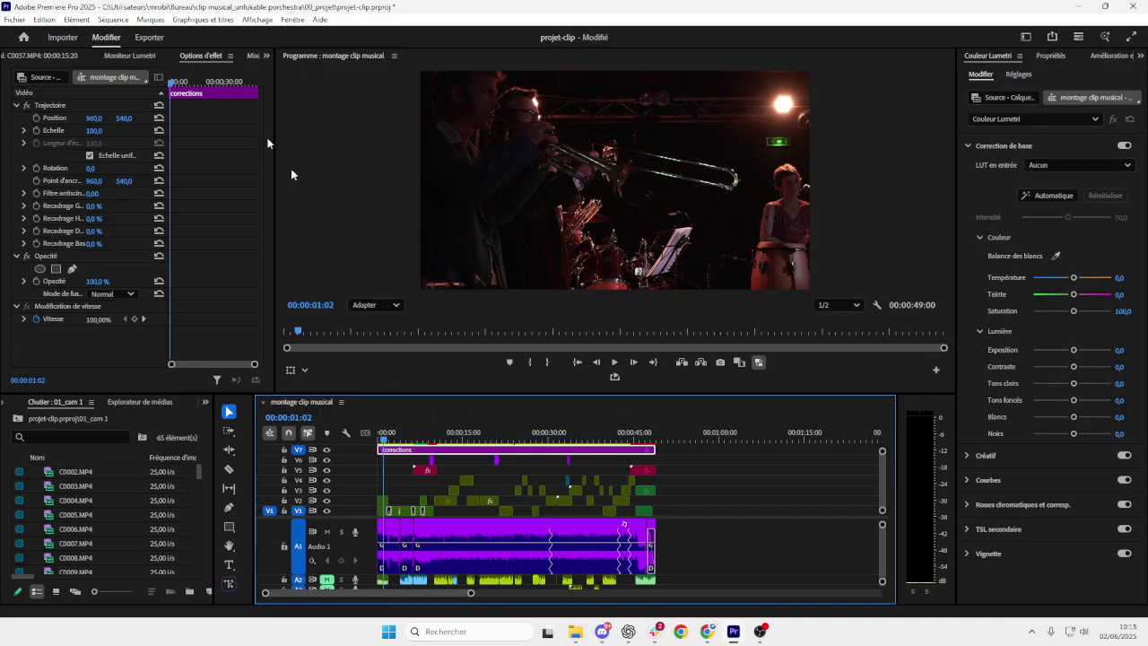
# - Display the Moniteur Lumetri scopes again, try the Noirs adjustment on the corrections layer and reset it to 0,0
pyautogui.click(137, 55)
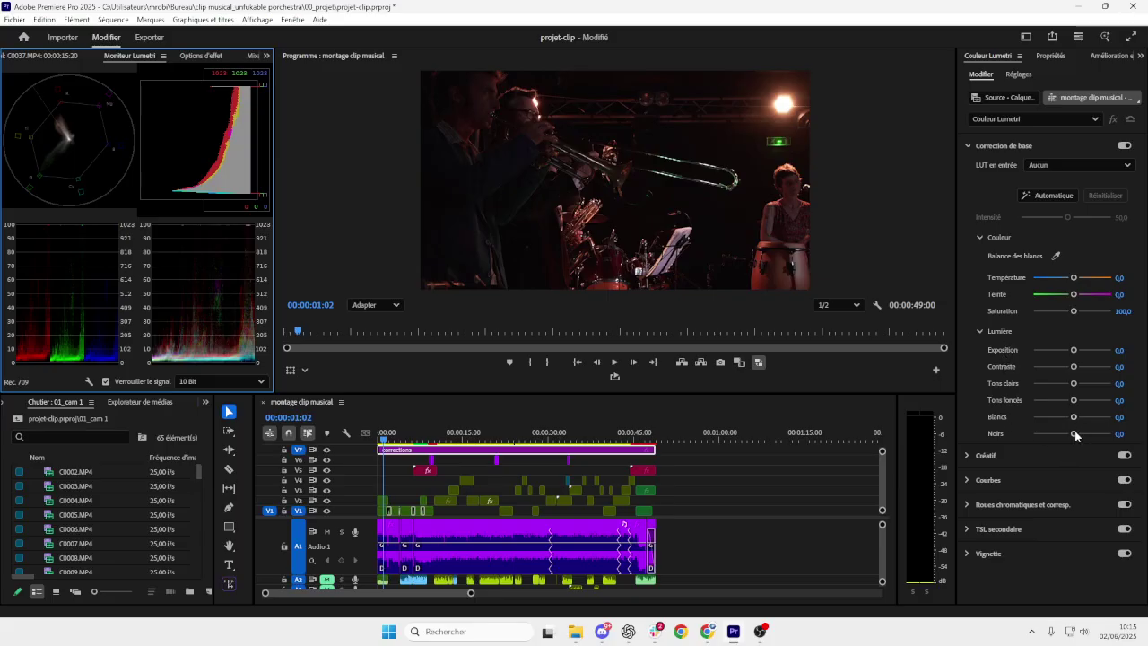
pyautogui.moveTo(1076, 437); pyautogui.dragTo(1072, 438)
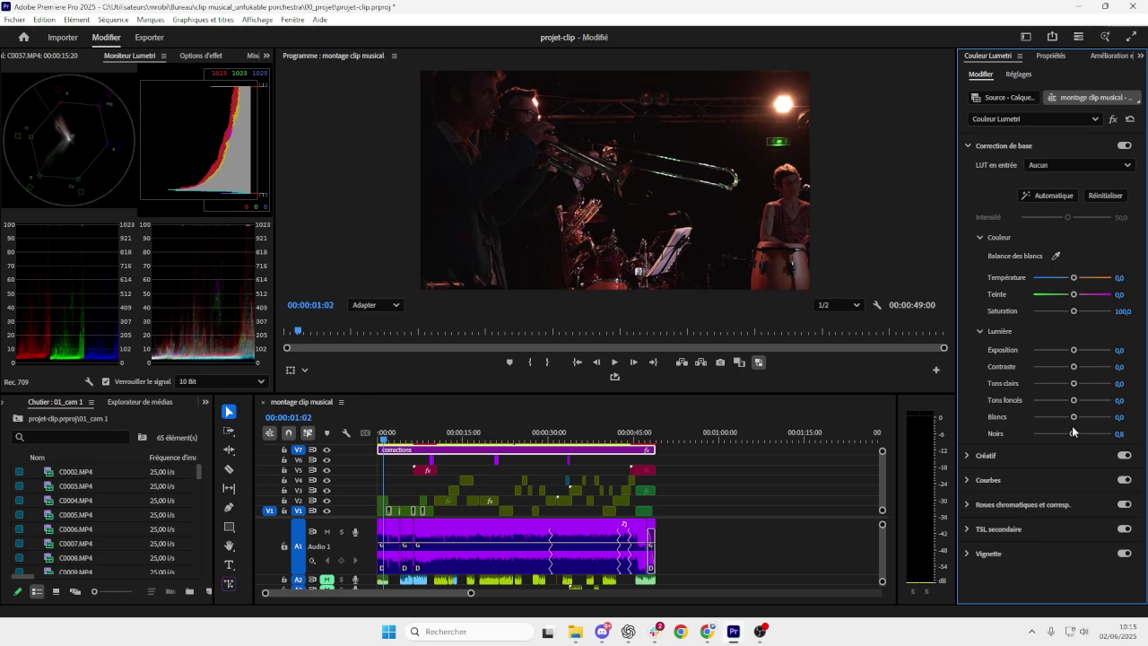
pyautogui.doubleClick(1073, 432)
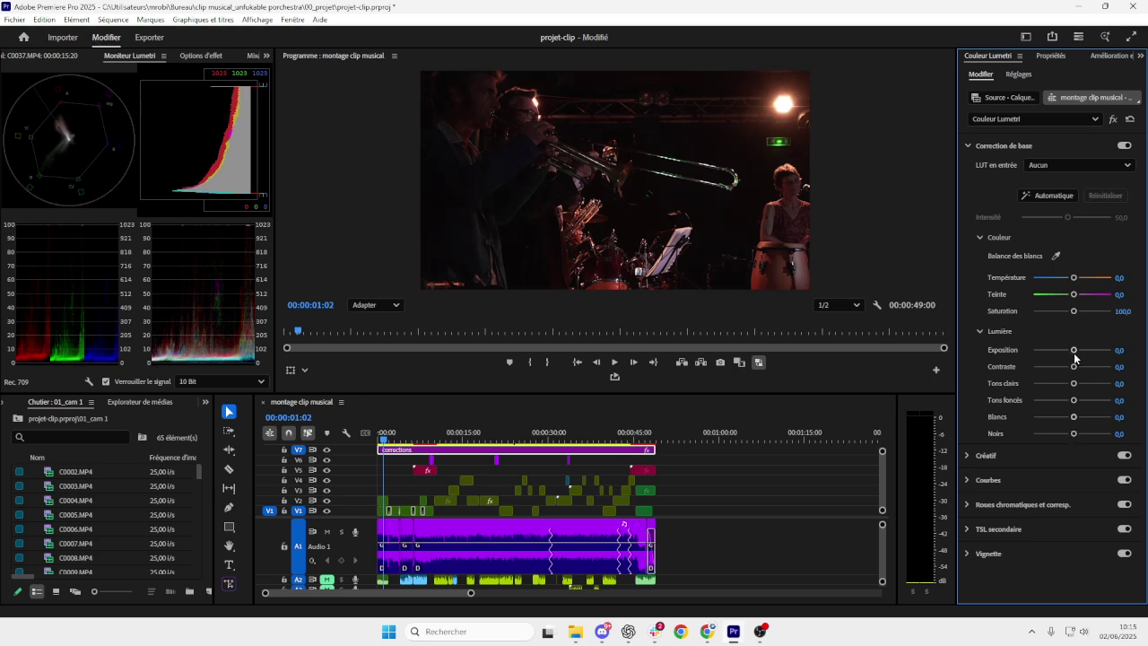
# - Raise the Exposition of the corrections layer to 1,3 in the basic correction settings
pyautogui.moveTo(1073, 353); pyautogui.dragTo(1079, 355)
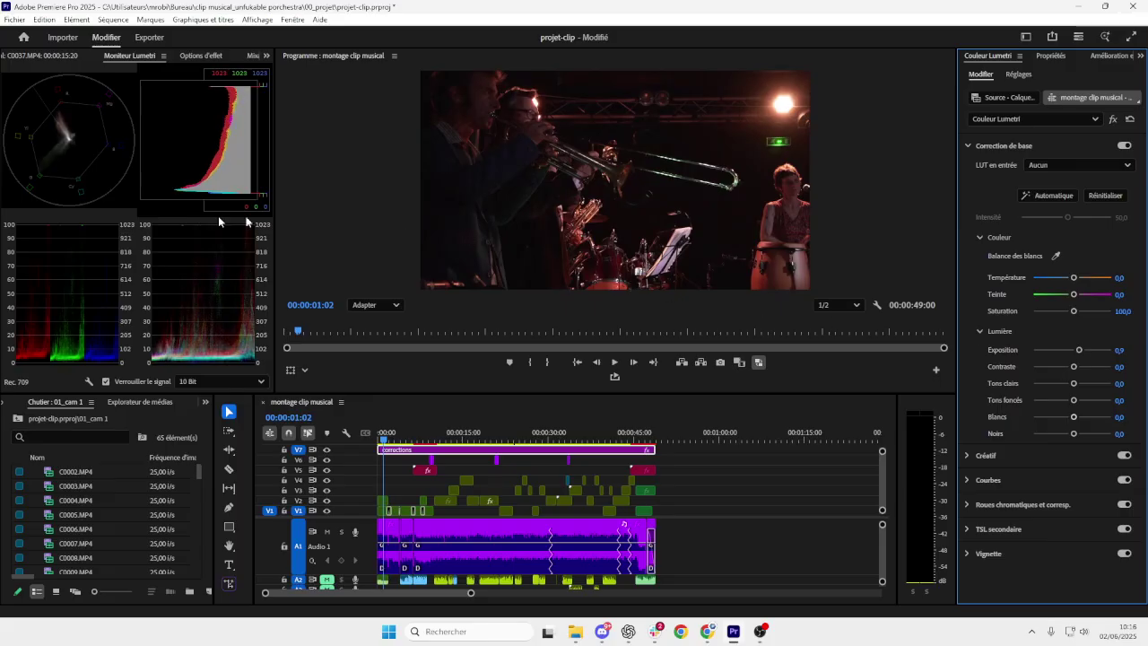
pyautogui.moveTo(1081, 353); pyautogui.dragTo(1083, 354)
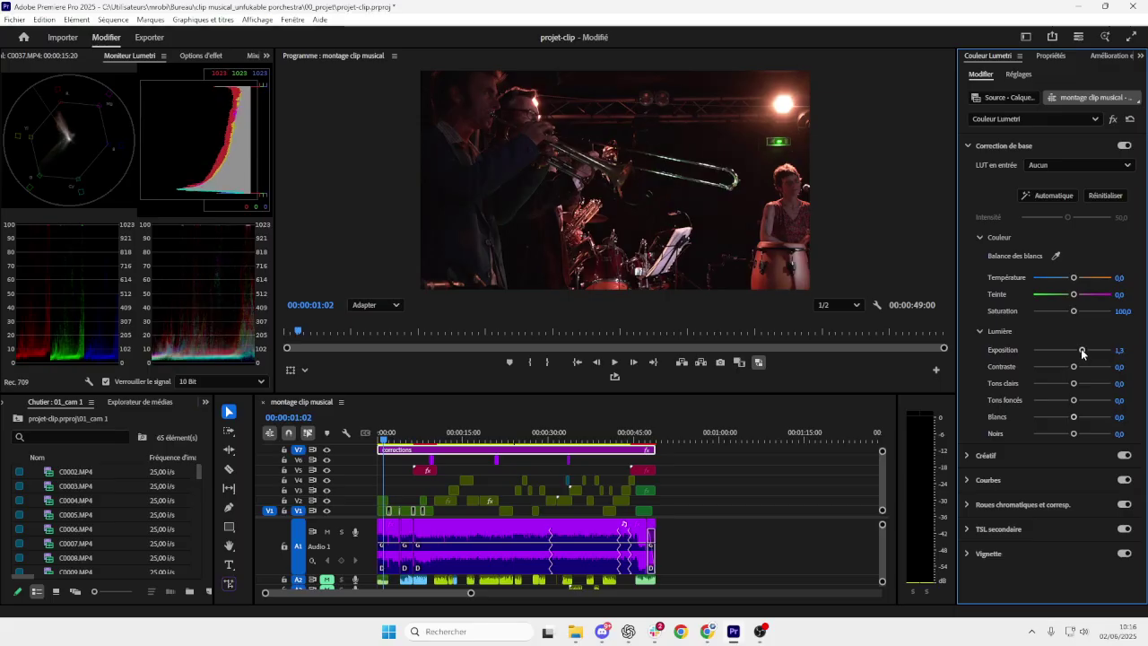
# - On the corrections layer, set Contraste to -16,0, Tons clairs to 6,9 and Tons foncés to 11,5
pyautogui.moveTo(1075, 369); pyautogui.dragTo(1066, 374)
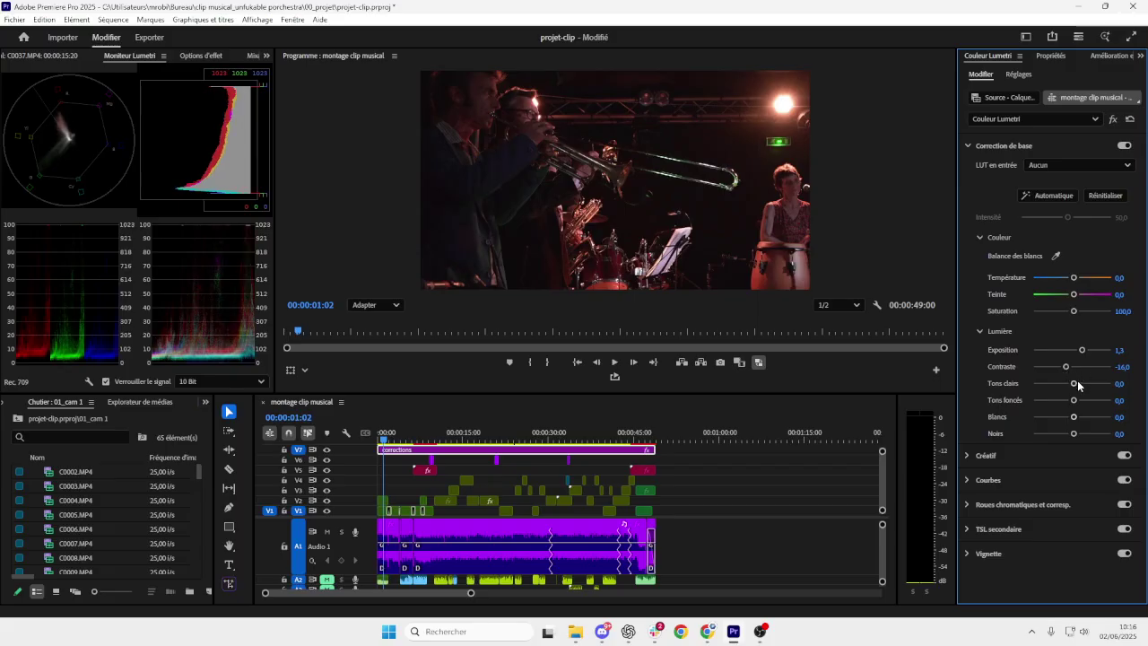
pyautogui.moveTo(1074, 383)
pyautogui.mouseDown()
pyautogui.moveTo(1055, 383)
pyautogui.moveTo(1087, 383)
pyautogui.moveTo(1074, 389)
pyautogui.mouseUp()
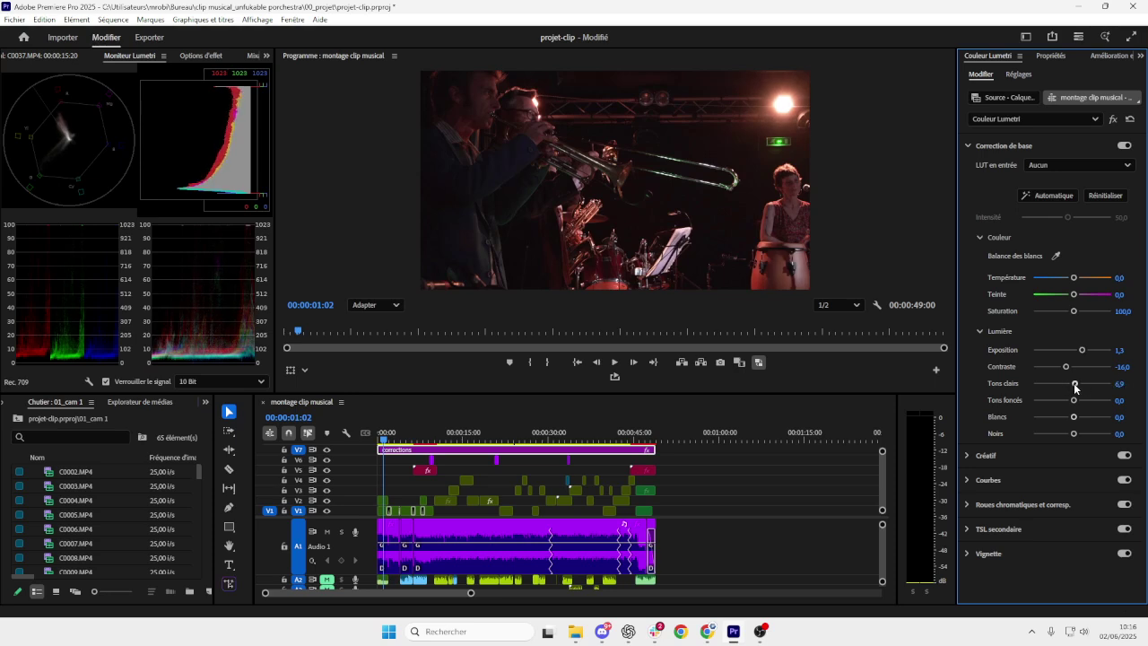
pyautogui.moveTo(1075, 401)
pyautogui.mouseDown()
pyautogui.moveTo(1050, 401)
pyautogui.moveTo(1077, 404)
pyautogui.mouseUp()
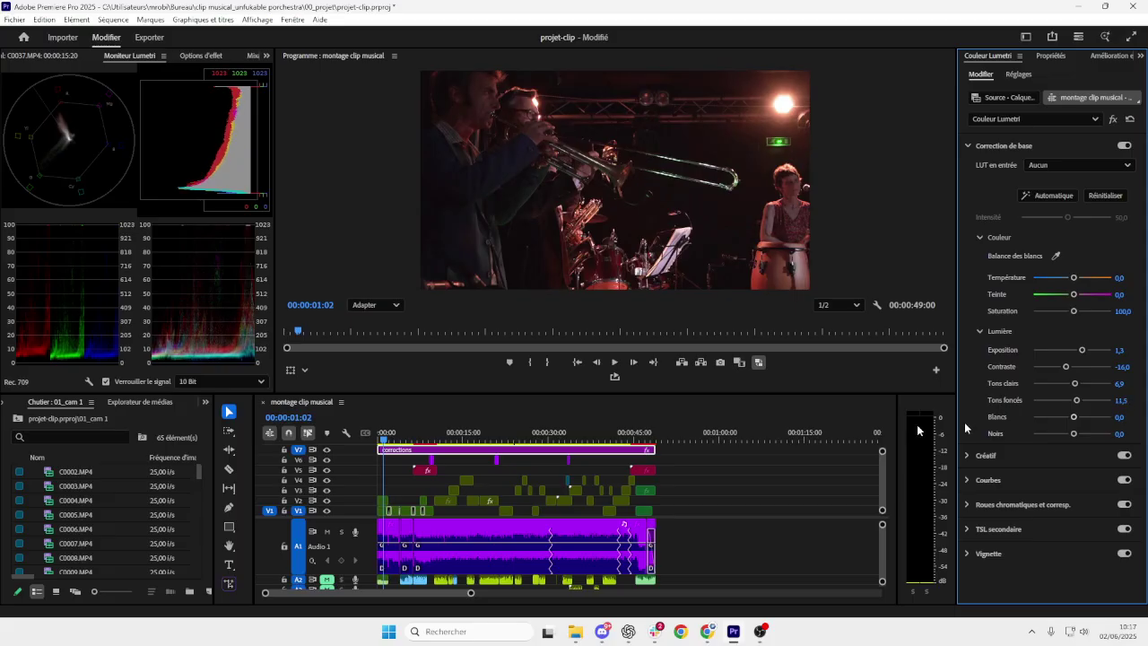
pyautogui.scroll(3, 518, 288)
pyautogui.scroll(-4, 532, 213)
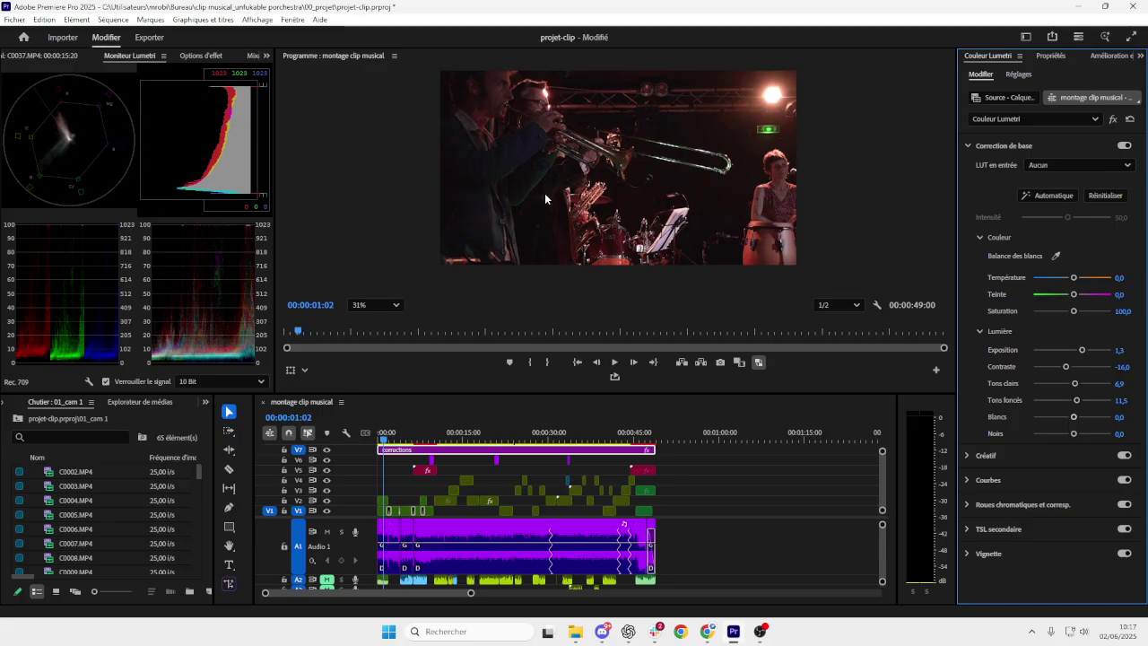
# - Go to the dancing woman's shot at 00:00:14:05, try an Exposition of 0,5 on the corrections layer, and undo it
pyautogui.moveTo(380, 442); pyautogui.dragTo(452, 441)
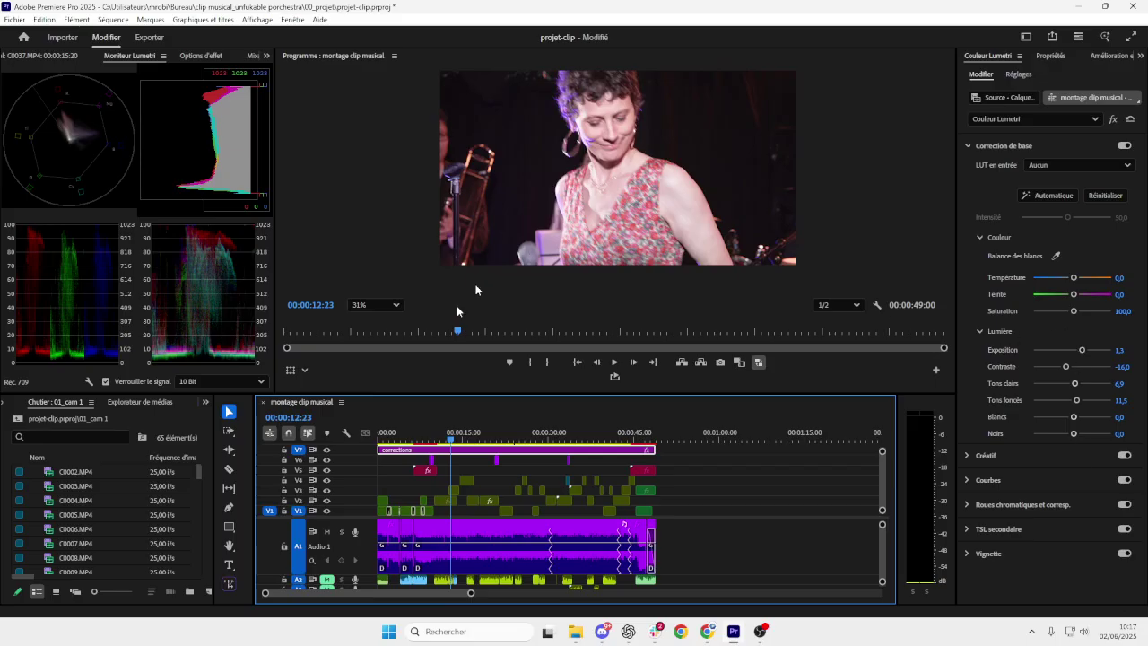
pyautogui.moveTo(451, 440)
pyautogui.mouseDown()
pyautogui.moveTo(436, 441)
pyautogui.moveTo(458, 438)
pyautogui.mouseUp()
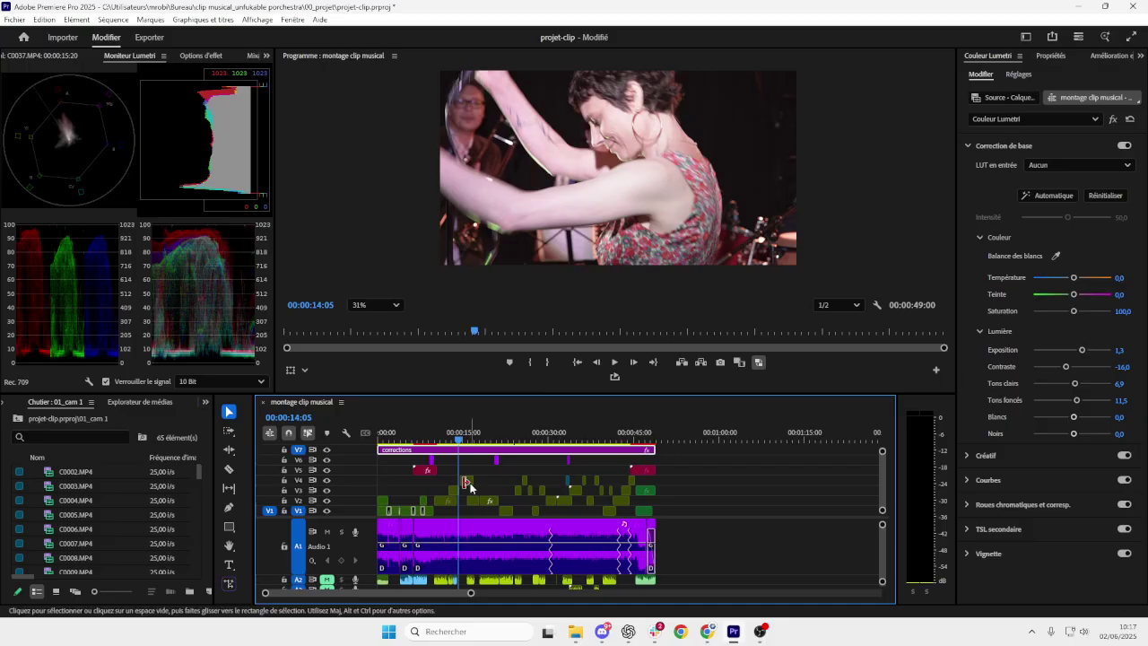
pyautogui.scroll(5, 457, 452)
pyautogui.scroll(2, 456, 452)
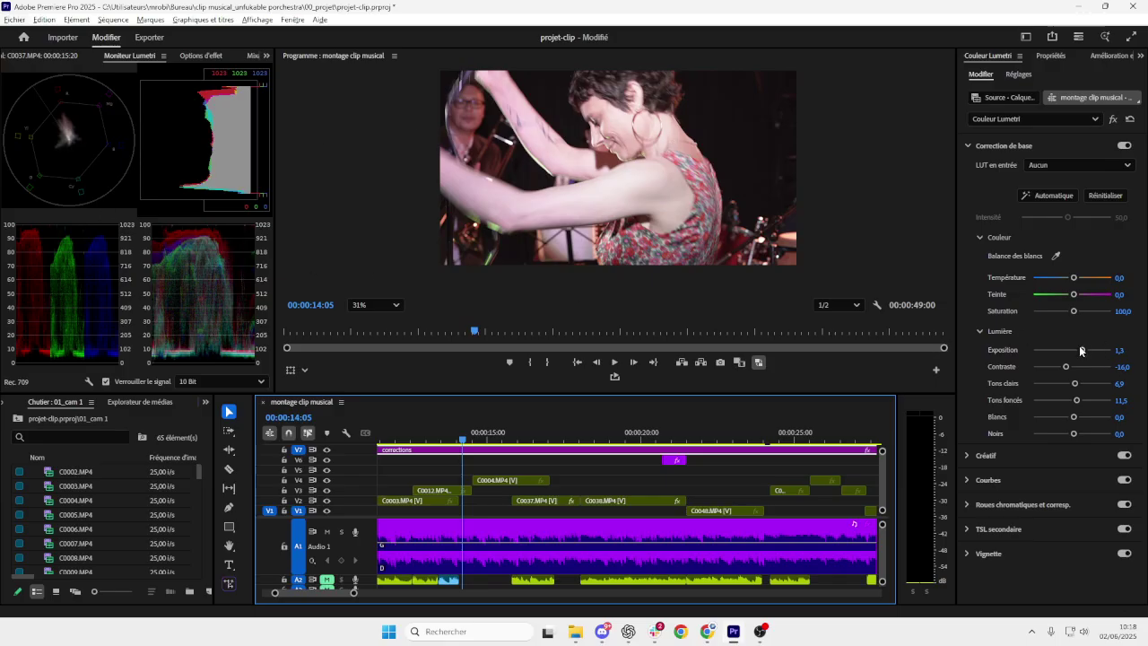
pyautogui.moveTo(1081, 348); pyautogui.dragTo(1076, 350)
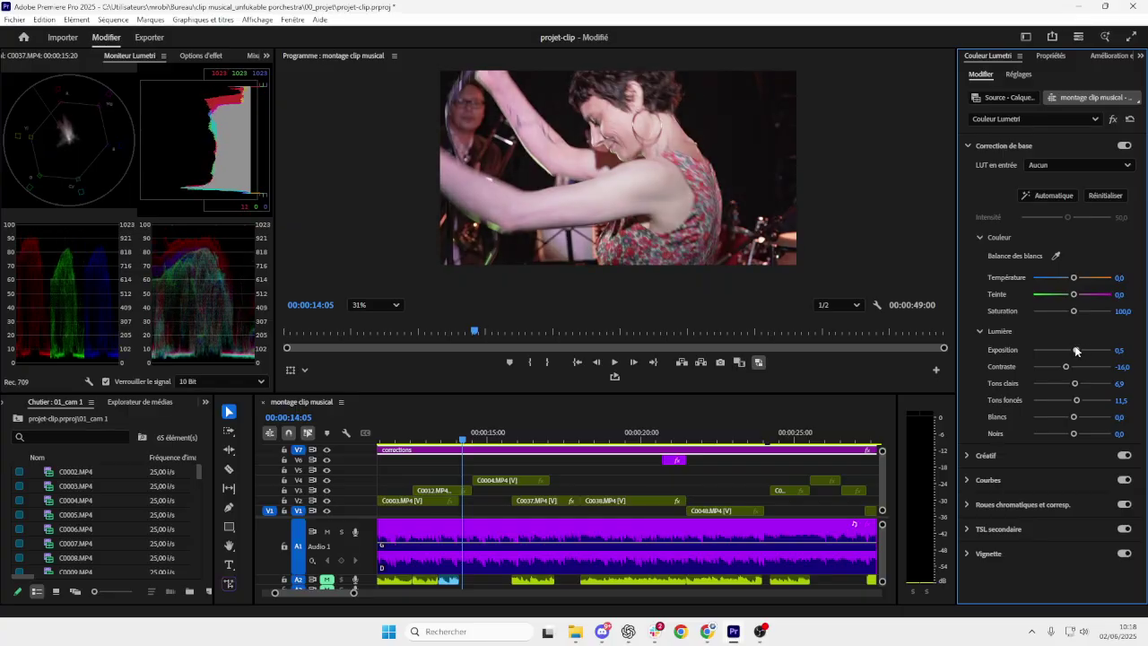
pyautogui.moveTo(1077, 351); pyautogui.dragTo(1077, 350)
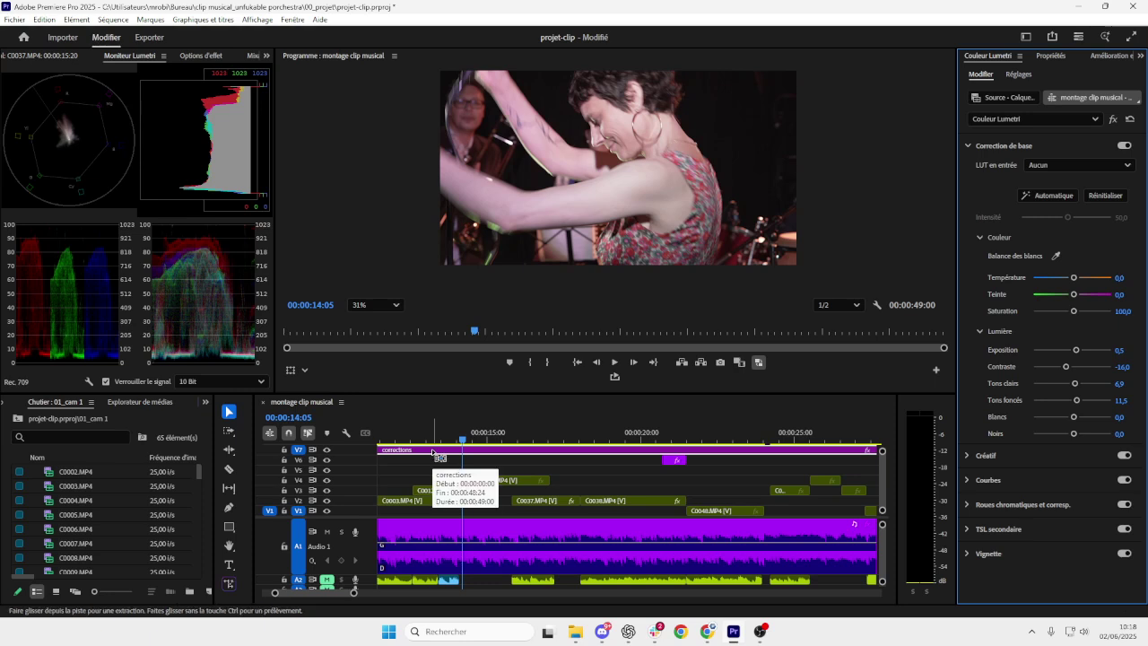
pyautogui.hotkey('ctrl', 'z')
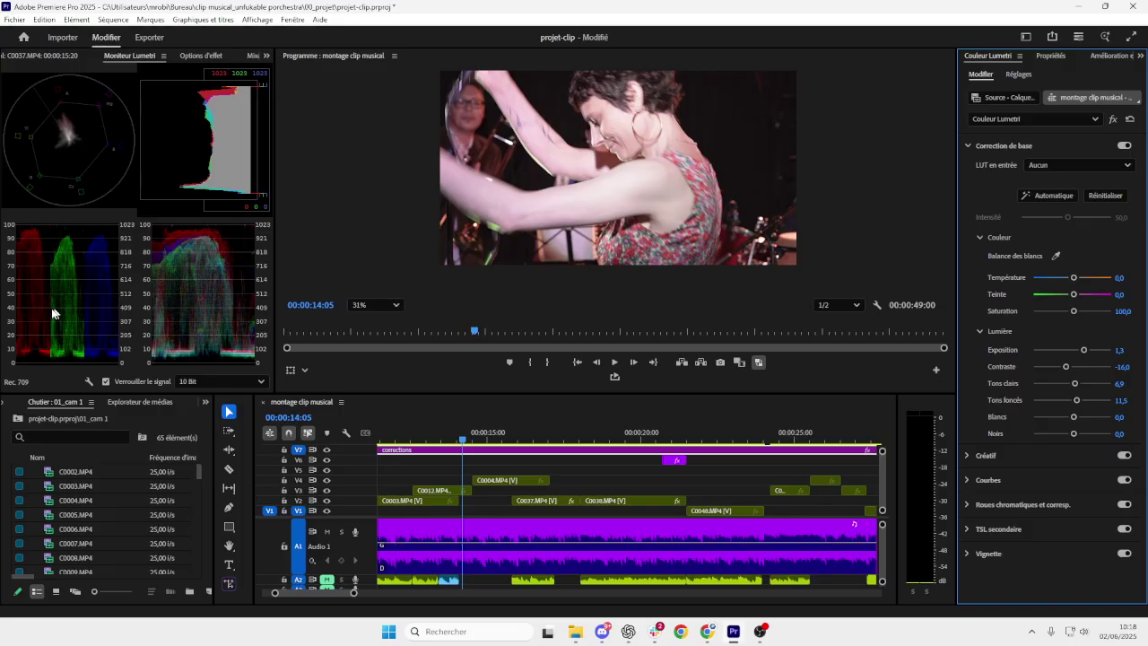
# - Try a fully warm Température, reset it, try -9,9 and undo that change
pyautogui.moveTo(1075, 280); pyautogui.dragTo(1114, 275)
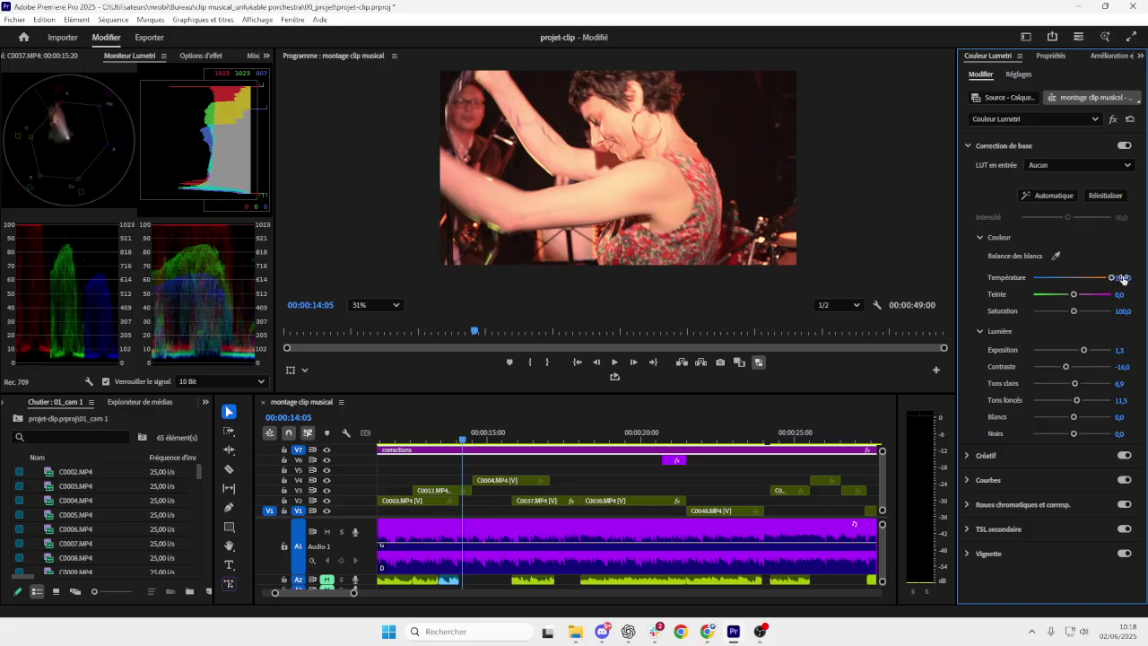
pyautogui.doubleClick(1112, 278)
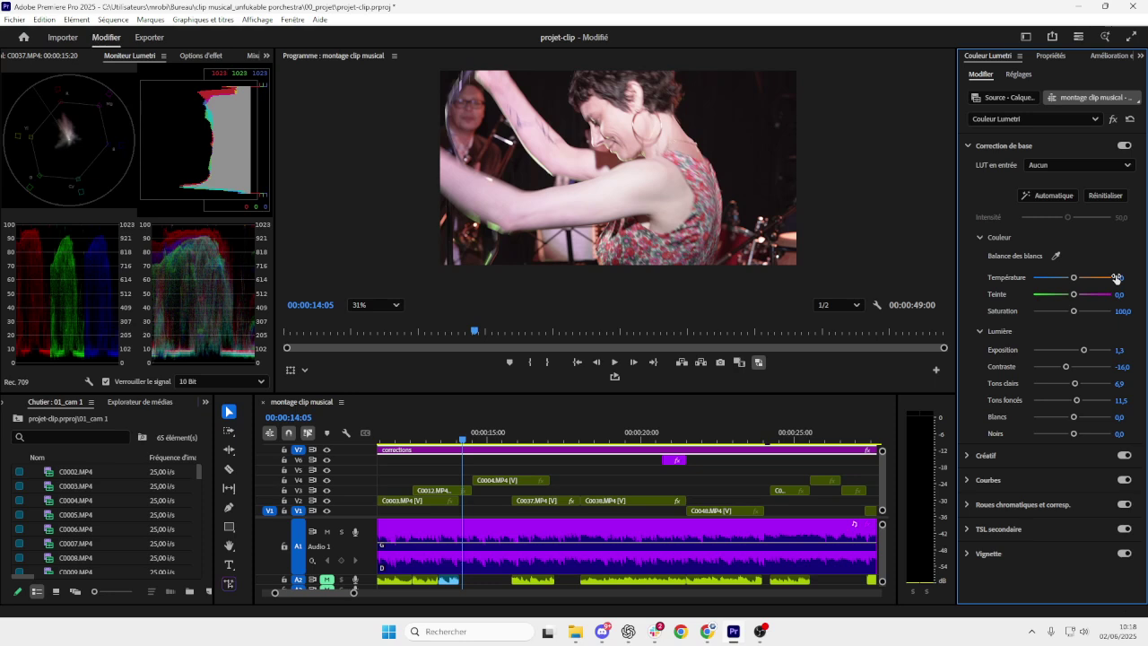
pyautogui.moveTo(1073, 278); pyautogui.dragTo(1068, 284)
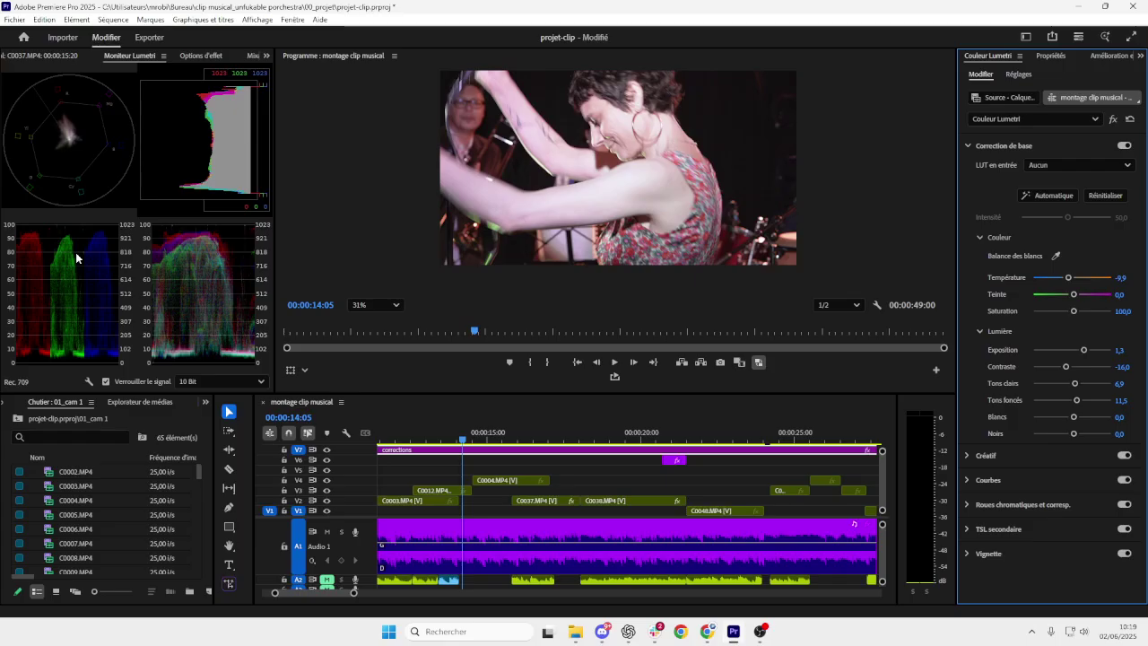
pyautogui.hotkey('ctrl', 'z')
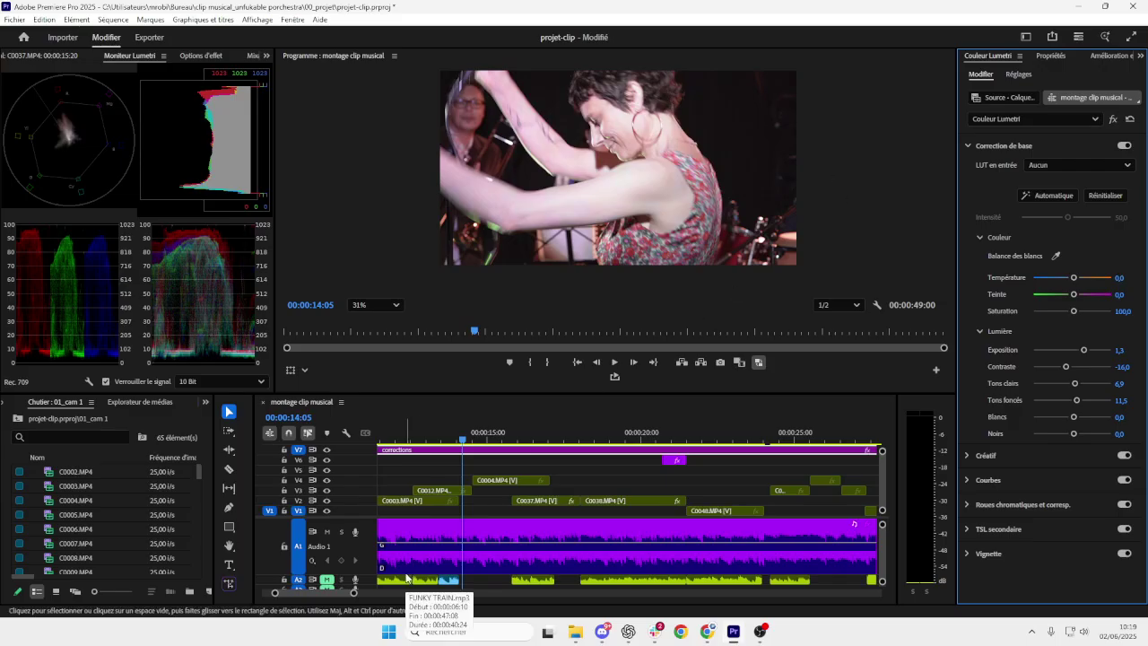
# - Split the corrections layer on V7 at 00:00:02:00, where the first V2 clip ends
pyautogui.scroll(-6, 454, 466)
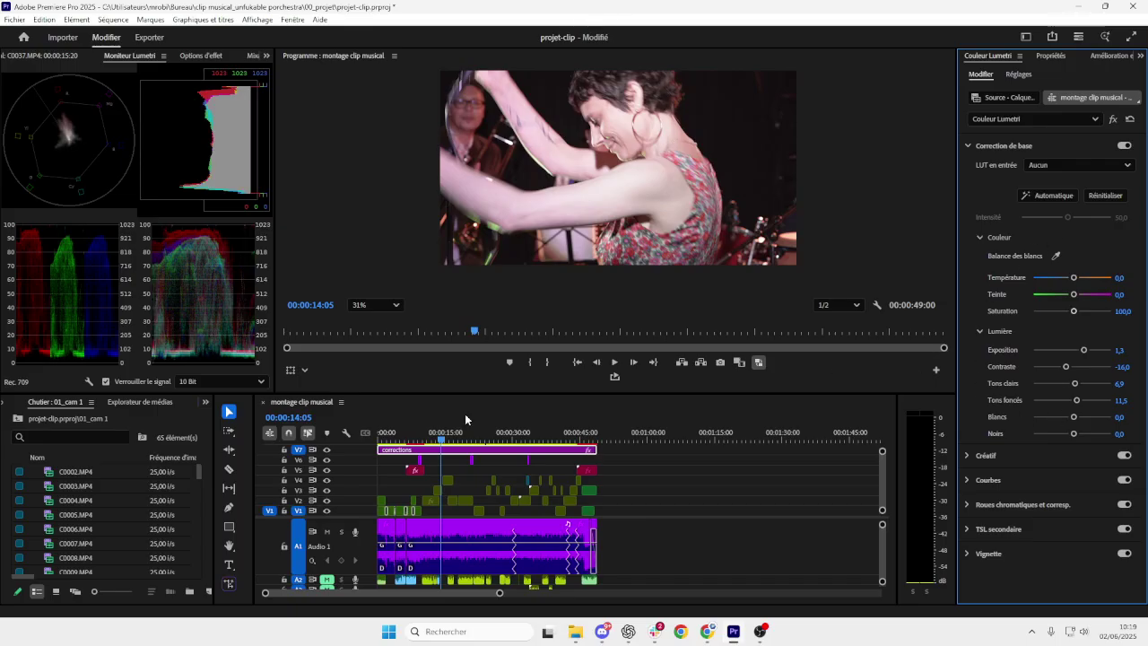
pyautogui.scroll(2, 406, 467)
pyautogui.scroll(4, 405, 467)
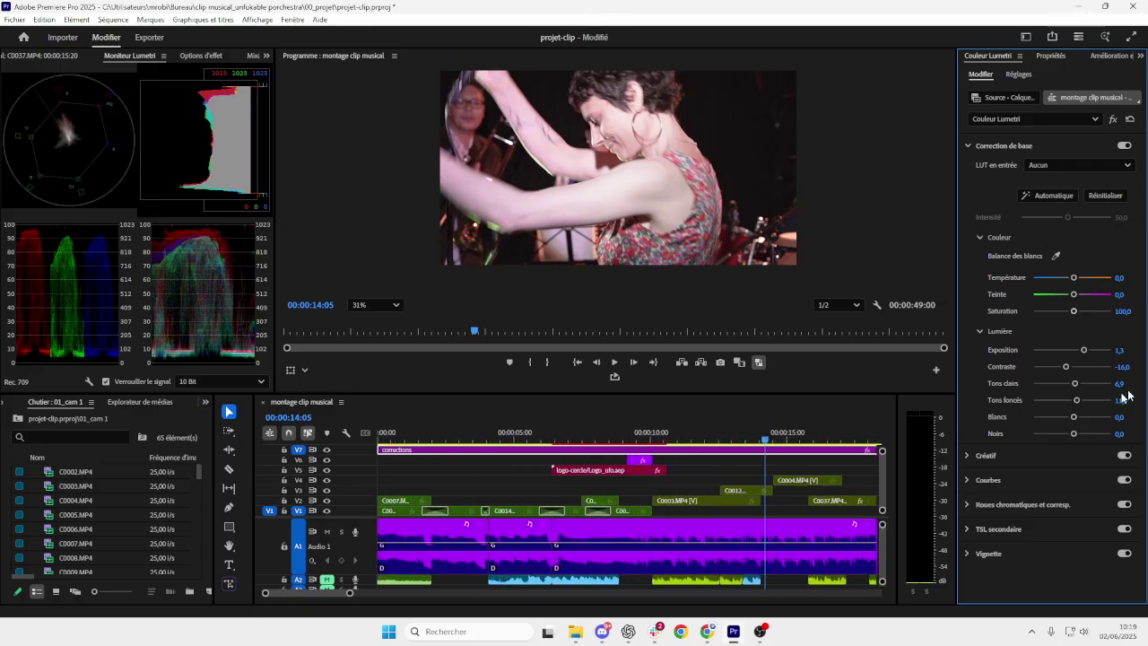
pyautogui.scroll(-2, 447, 476)
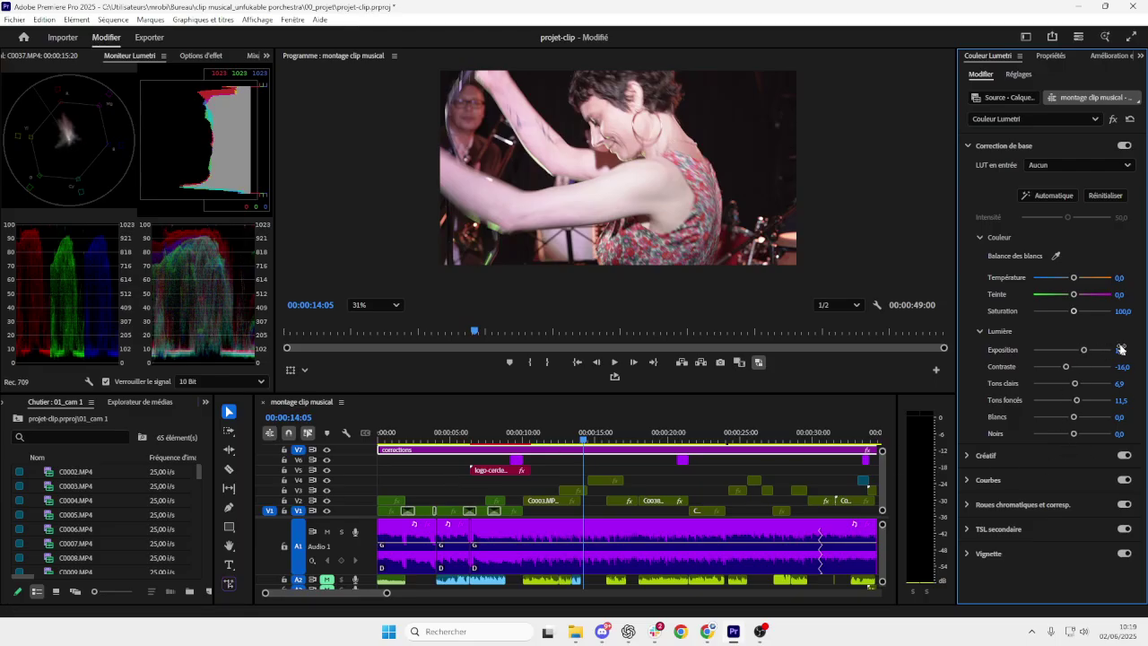
pyautogui.moveTo(580, 437); pyautogui.dragTo(422, 443)
pyautogui.scroll(3, 420, 451)
pyautogui.click(429, 445)
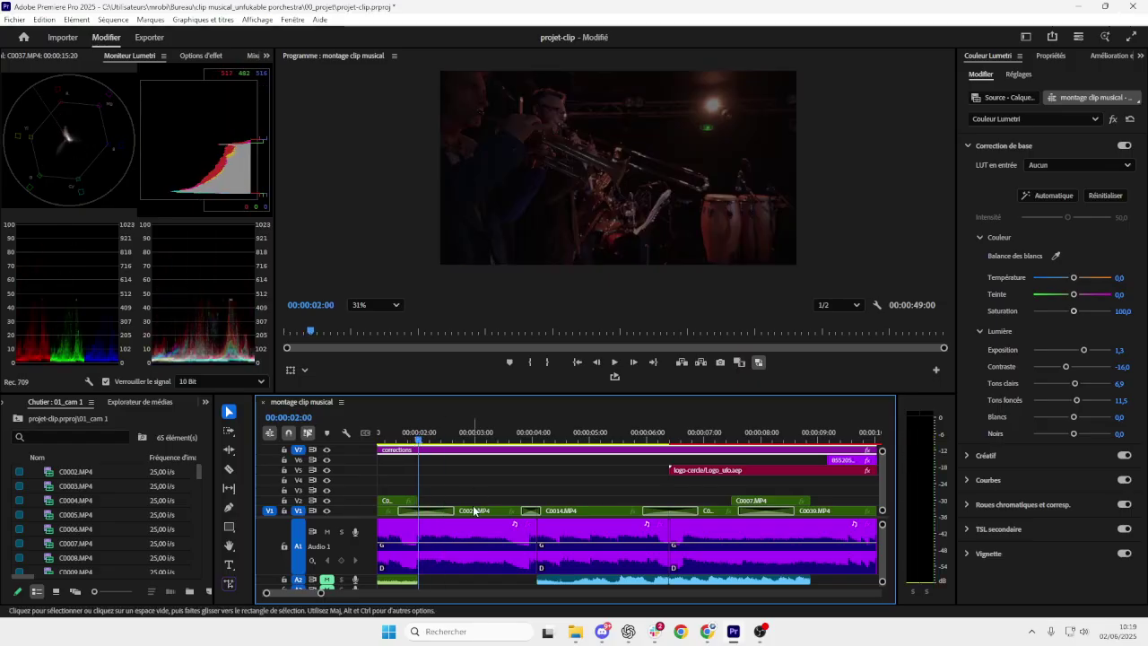
pyautogui.hotkey('ctrl', 'k')
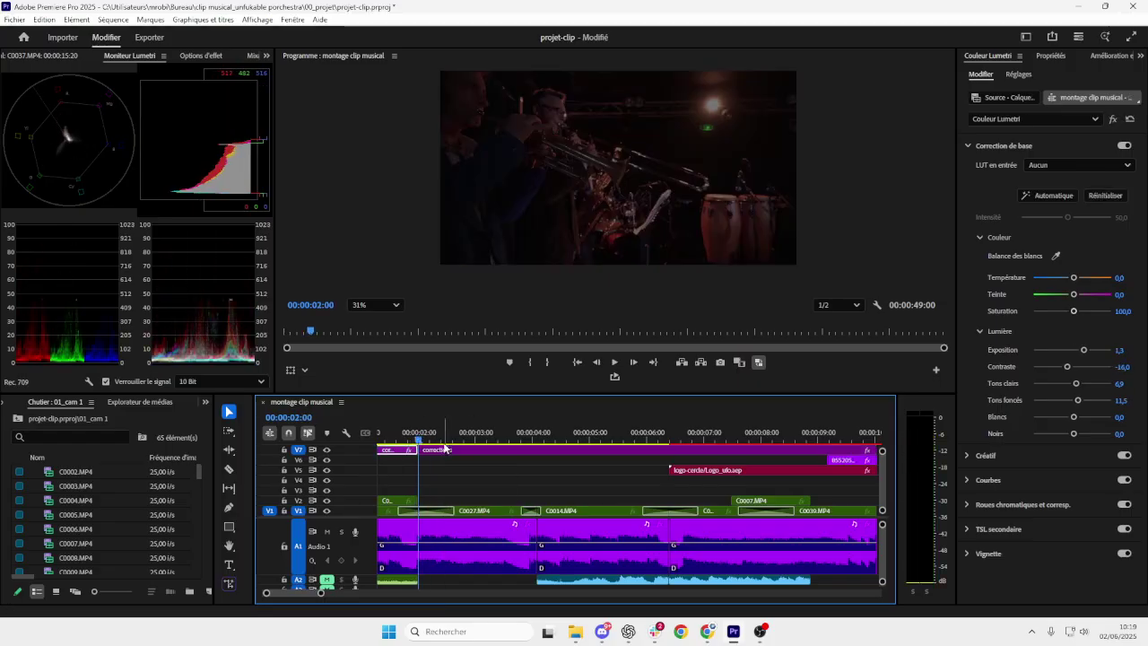
# - Split the corrections layer at 00:00:04:02 and set the Exposition of the segment over C0027.MP4 to 0,8
pyautogui.click(529, 443)
pyautogui.moveTo(530, 451); pyautogui.dragTo(536, 445)
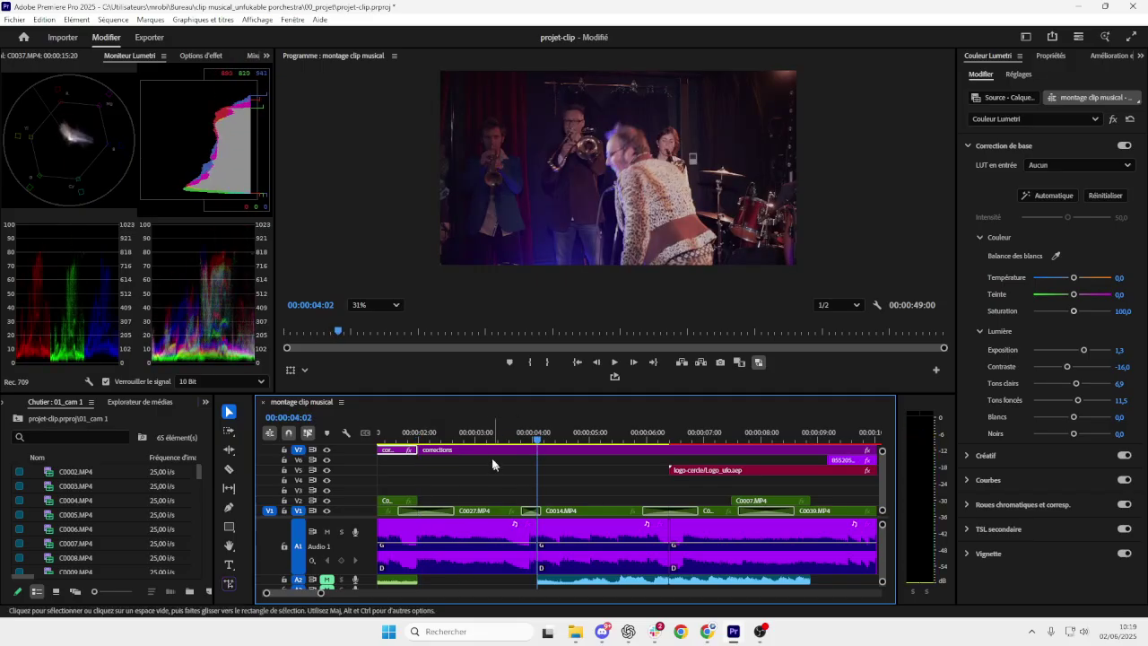
pyautogui.click(496, 449)
pyautogui.hotkey('ctrl', 'k')
pyautogui.click(497, 441)
pyautogui.moveTo(498, 442); pyautogui.dragTo(491, 441)
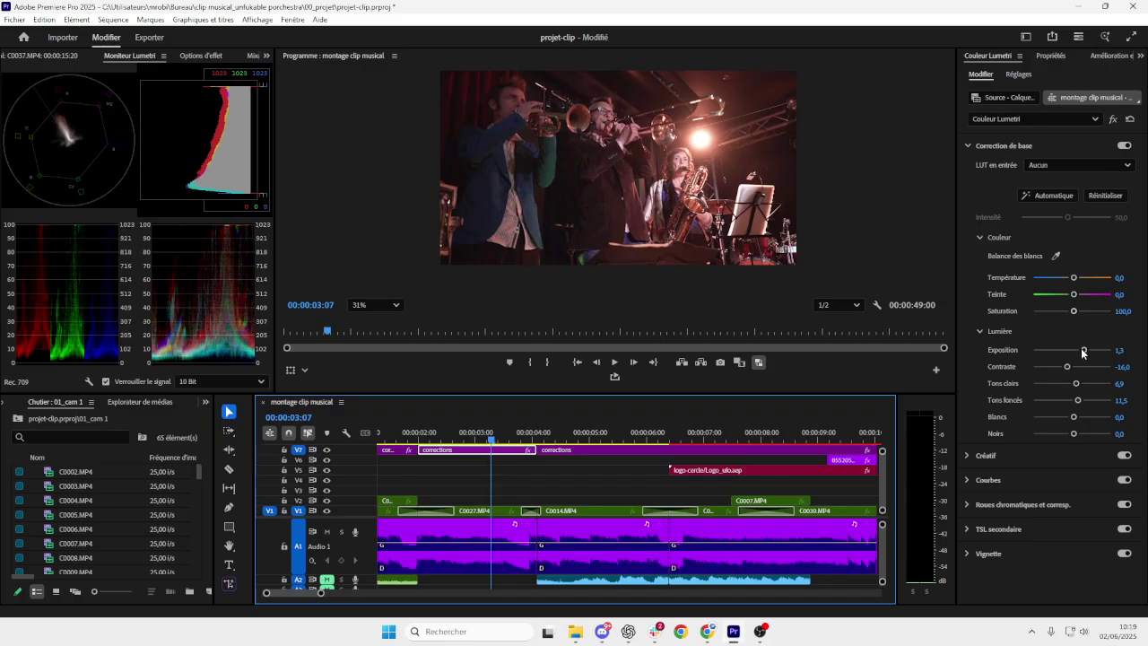
pyautogui.moveTo(1084, 351); pyautogui.dragTo(1078, 352)
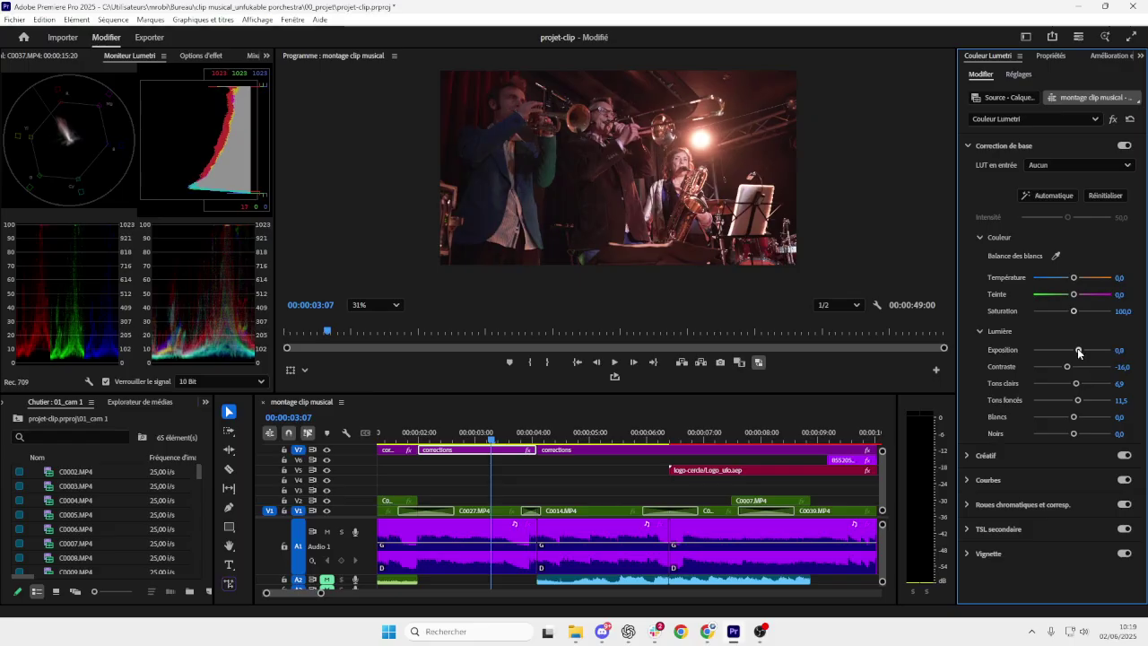
# - Split the corrections layer where the logo clip on V5 starts and set the Exposition of the segment over C0014.MP4 to 0,9
pyautogui.moveTo(493, 435); pyautogui.dragTo(566, 439)
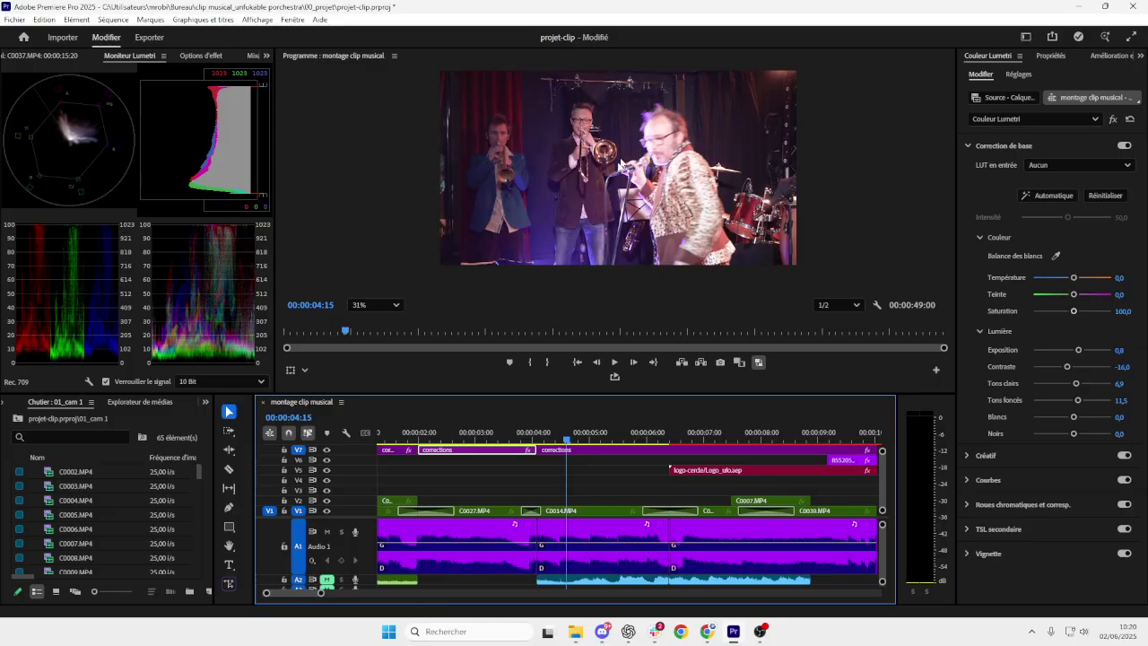
pyautogui.moveTo(568, 437); pyautogui.dragTo(612, 440)
pyautogui.press('d')
pyautogui.hotkey('ctrl', 'k')
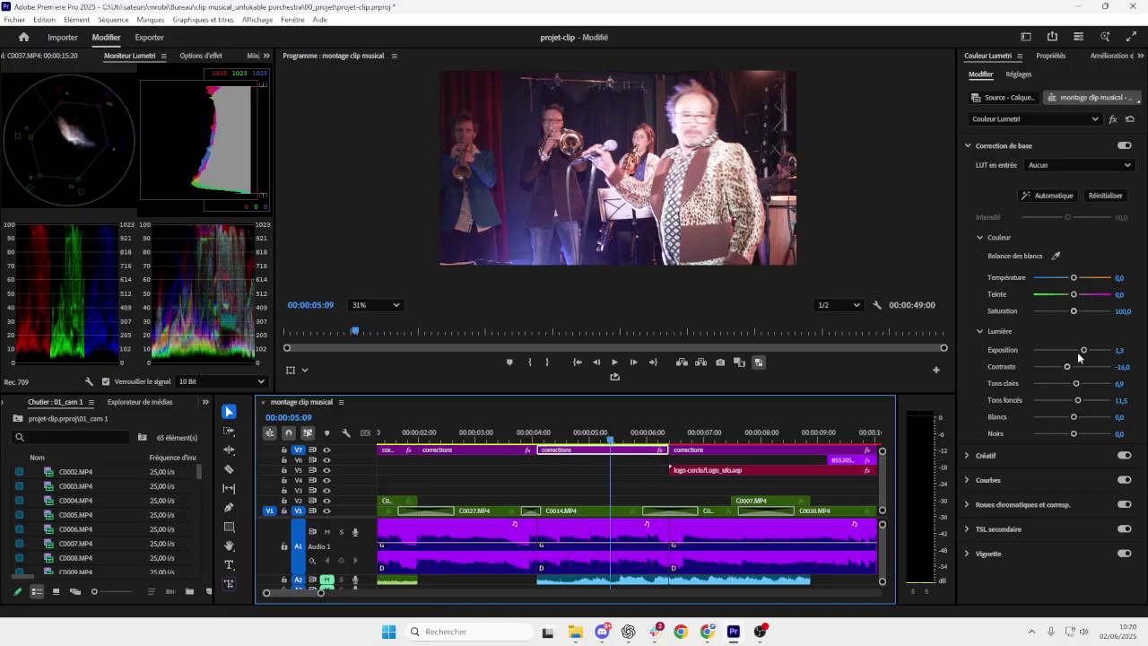
pyautogui.moveTo(1085, 351); pyautogui.dragTo(1077, 355)
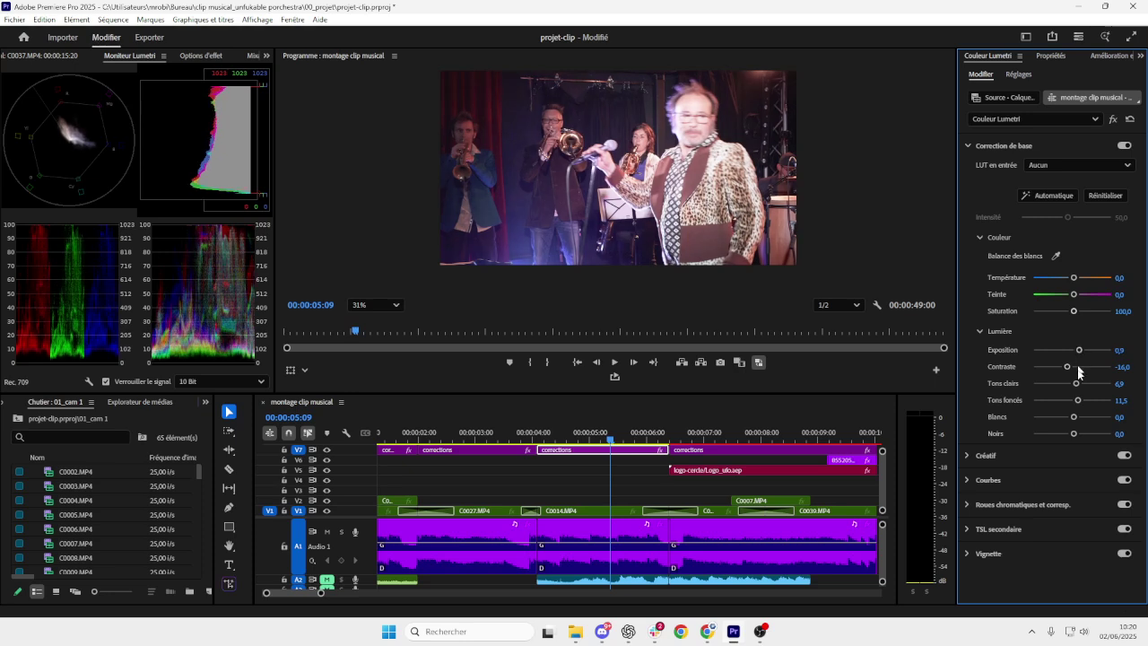
# - Set Blancs to -38,9 and Noirs to 2,3 on the corrections segment over C0014.MP4
pyautogui.moveTo(1074, 420)
pyautogui.mouseDown()
pyautogui.moveTo(1088, 423)
pyautogui.moveTo(1064, 426)
pyautogui.moveTo(1087, 427)
pyautogui.moveTo(1038, 425)
pyautogui.moveTo(1109, 424)
pyautogui.moveTo(1056, 429)
pyautogui.moveTo(1071, 432)
pyautogui.mouseUp()
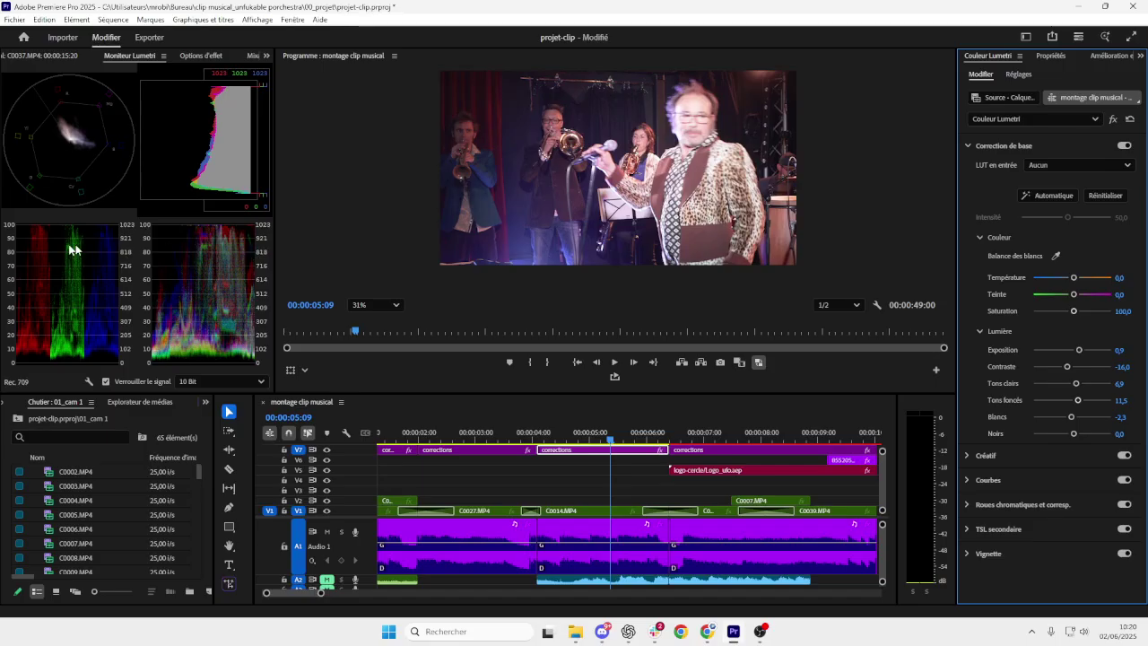
pyautogui.moveTo(1072, 418); pyautogui.dragTo(1056, 423)
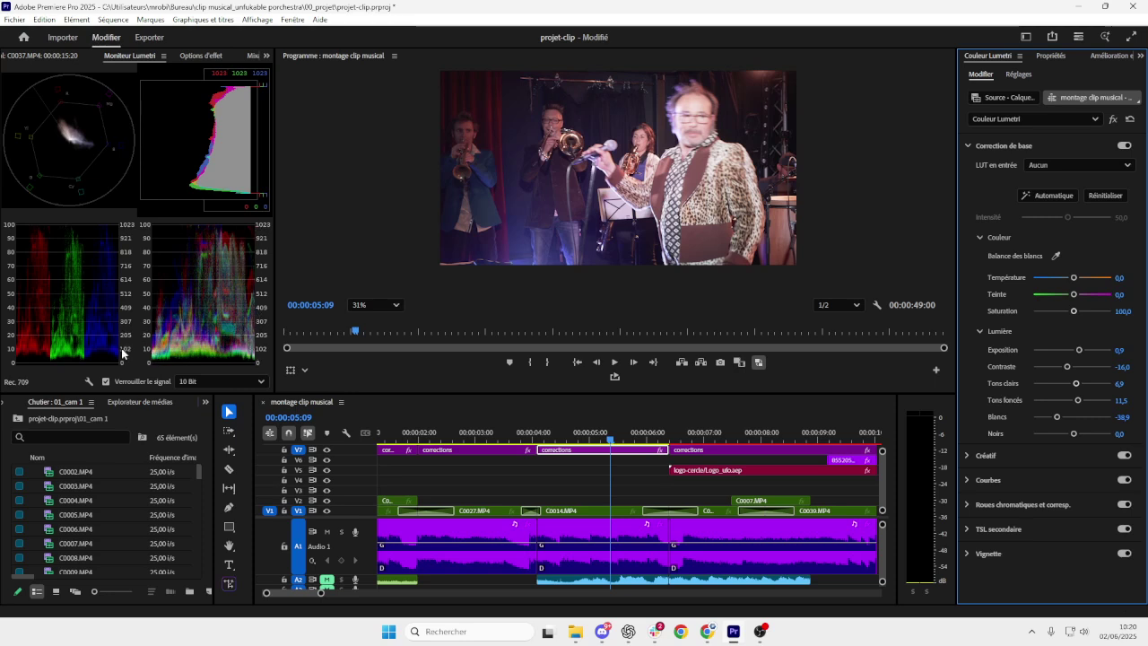
pyautogui.moveTo(1074, 434); pyautogui.dragTo(1074, 438)
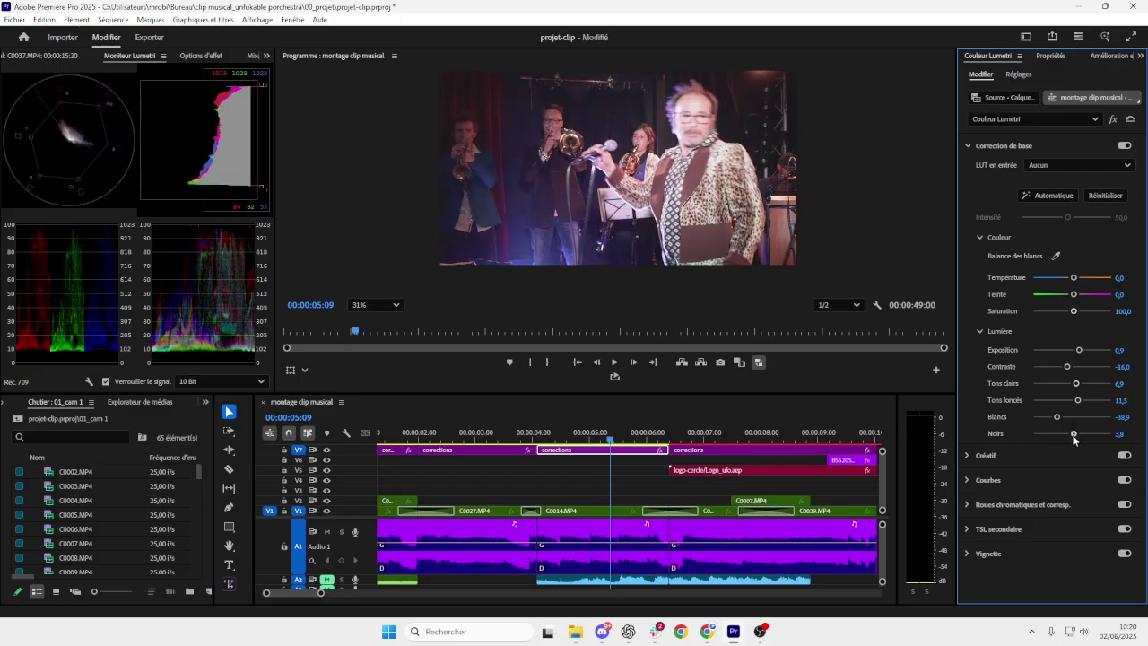
pyautogui.moveTo(1073, 438); pyautogui.dragTo(1069, 440)
pyautogui.moveTo(1076, 435); pyautogui.dragTo(1072, 438)
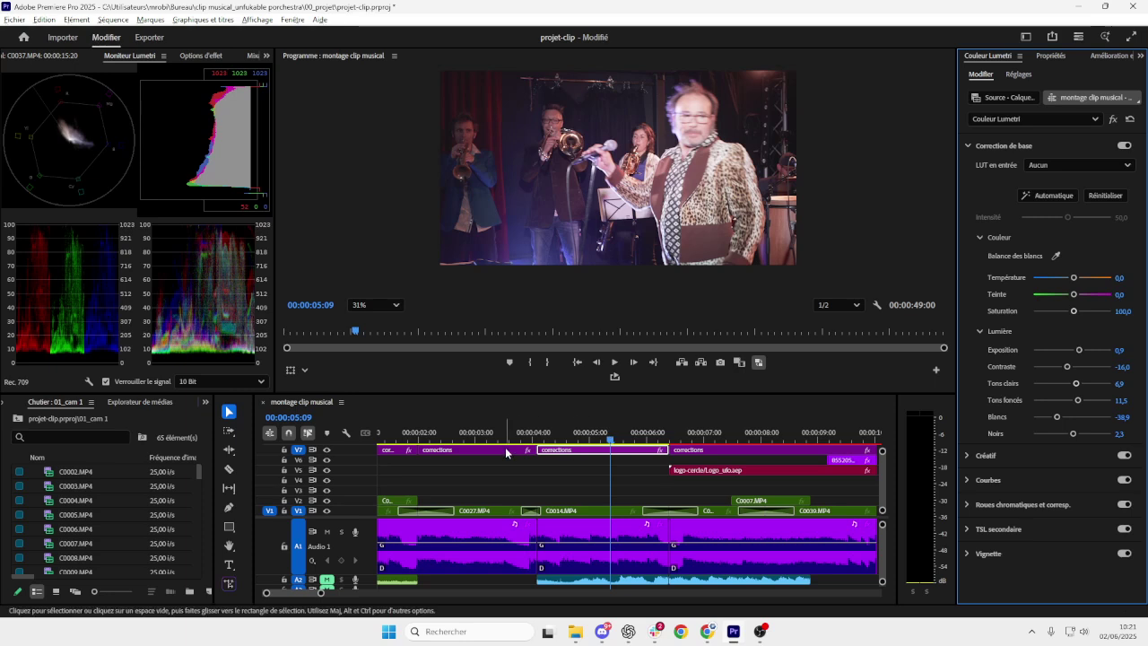
# - Add a new video track above the corrections track V7
pyautogui.press('-')
pyautogui.press('-')
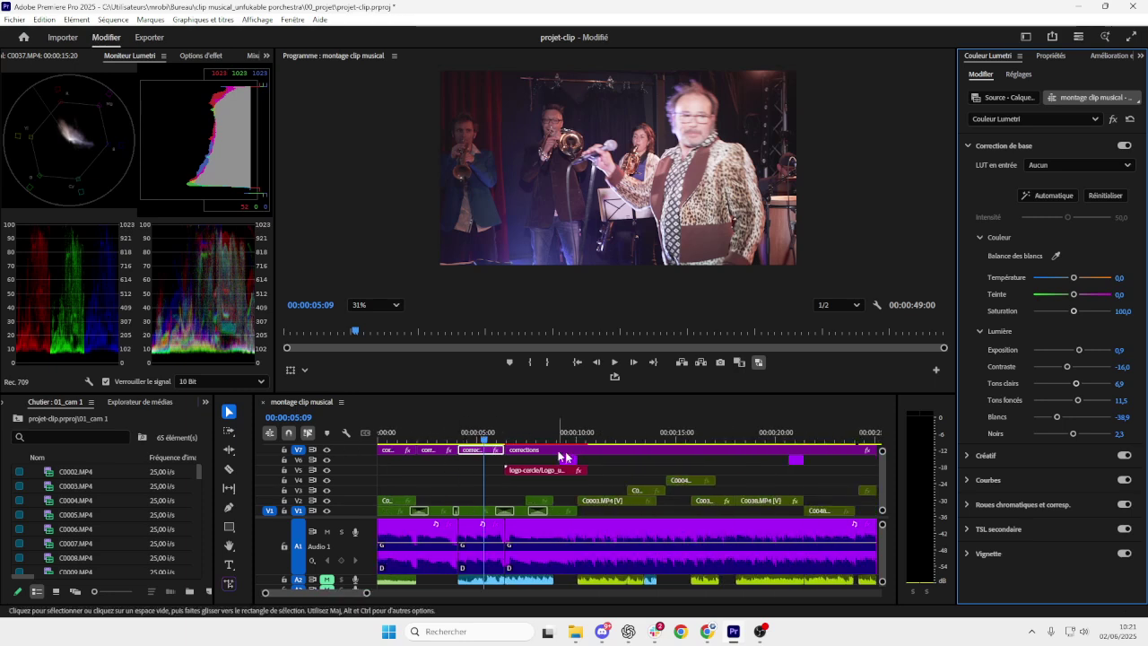
pyautogui.press('-')
pyautogui.press('-')
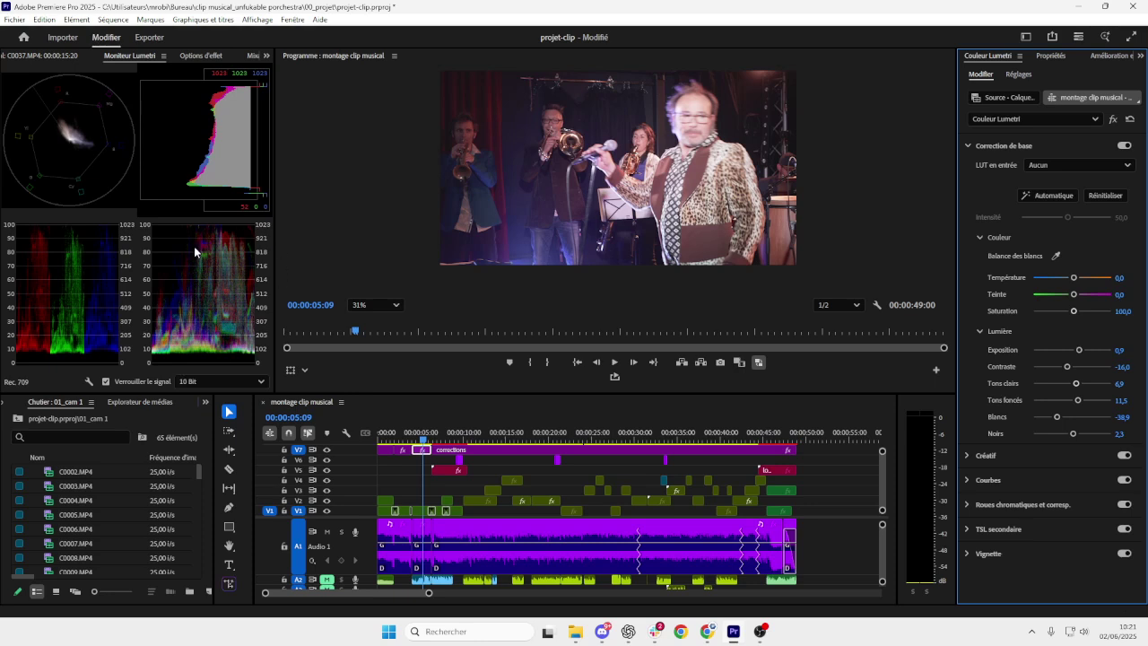
pyautogui.click(360, 456)
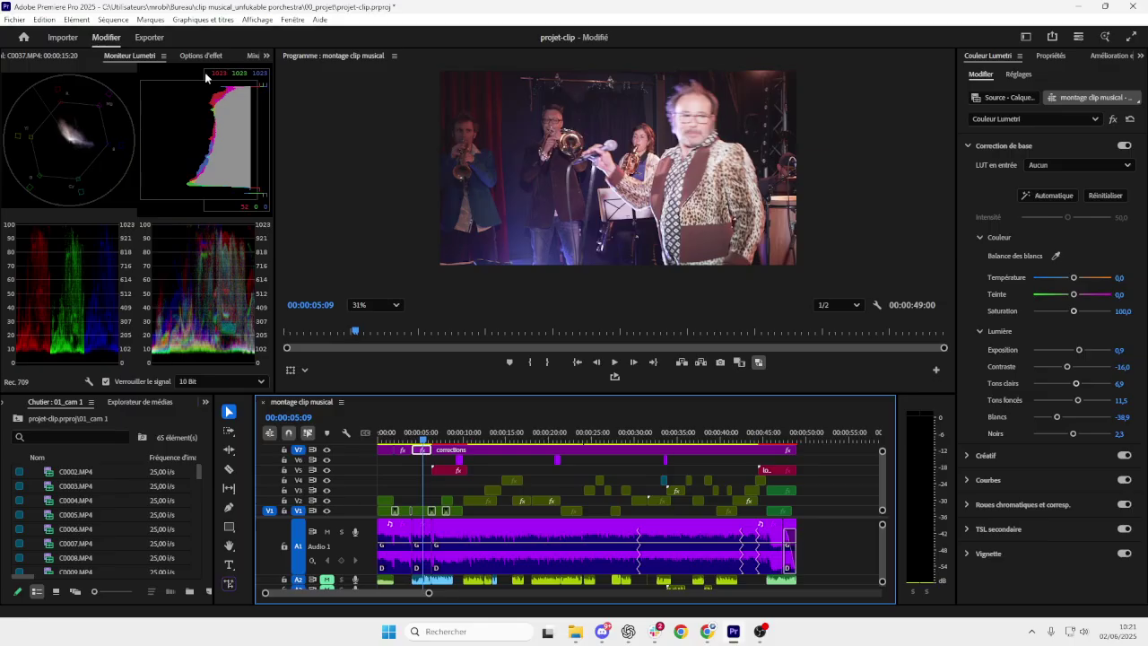
pyautogui.press('-')
pyautogui.press('-')
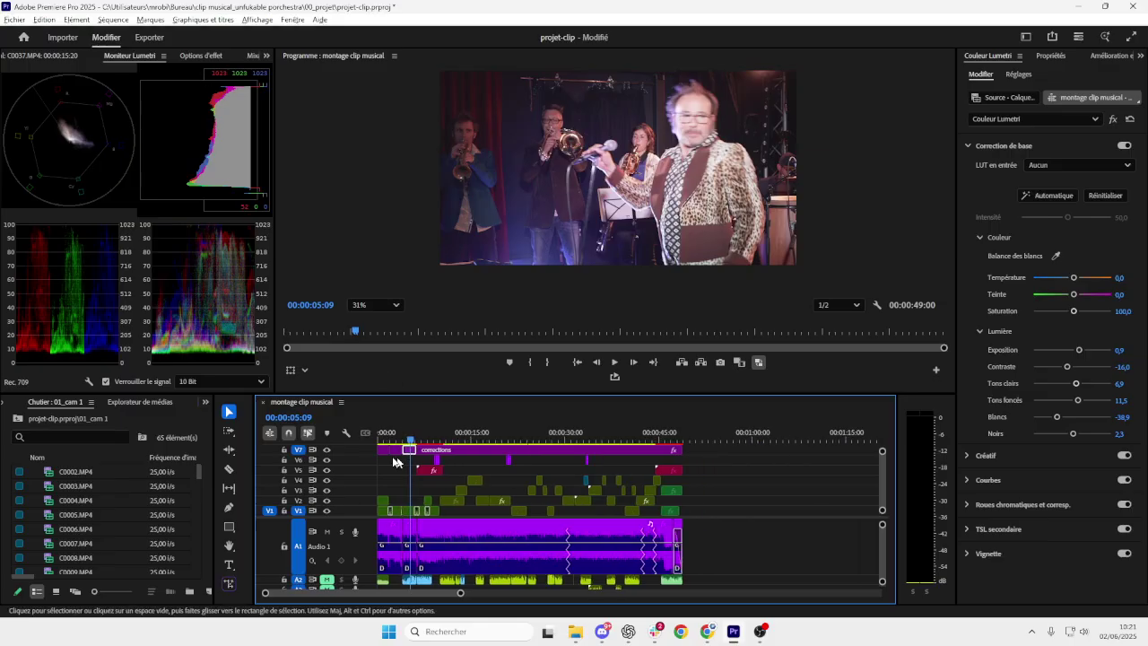
pyautogui.rightClick(353, 449)
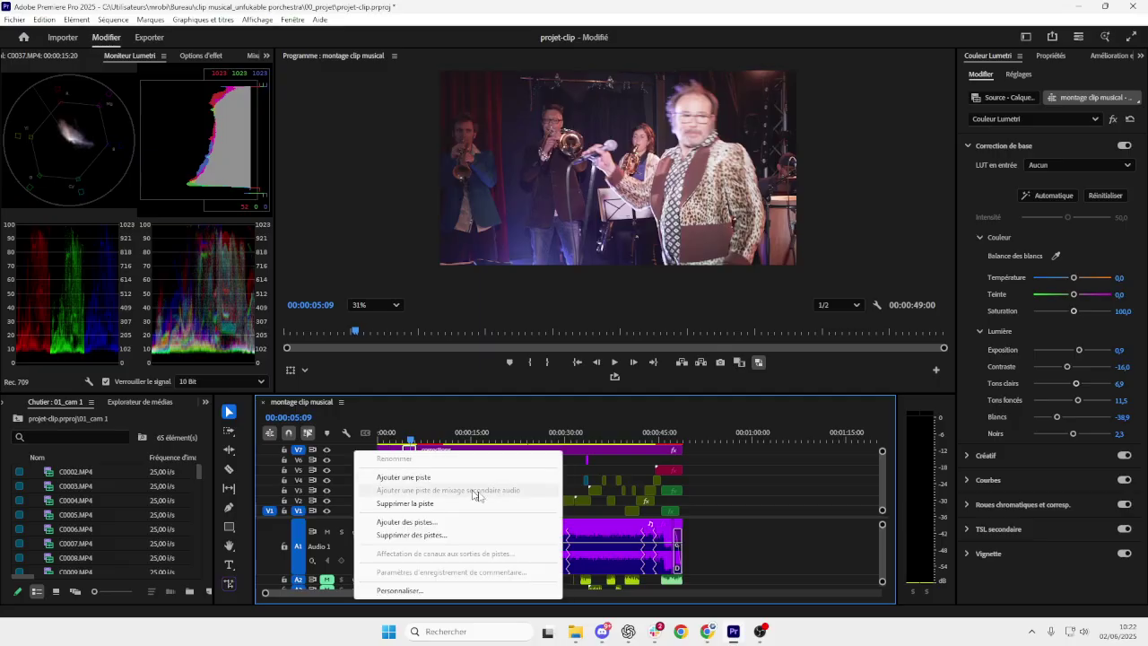
pyautogui.click(512, 478)
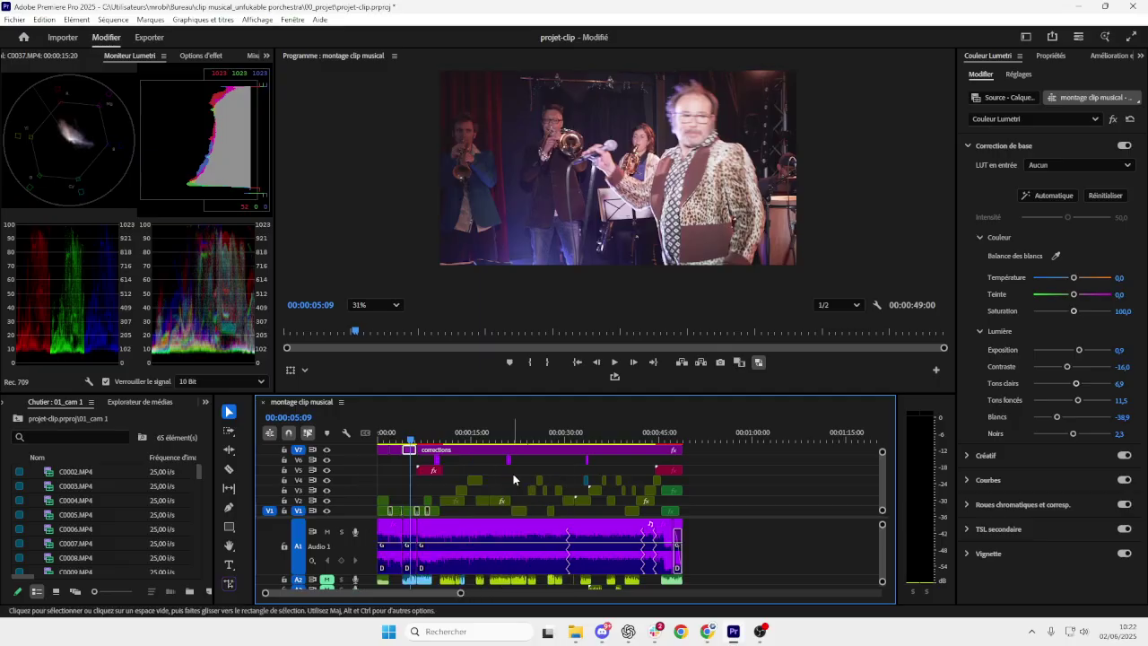
# - Add another video track above the corrections track V7 and enlarge the video tracks area to reveal V8
pyautogui.rightClick(357, 452)
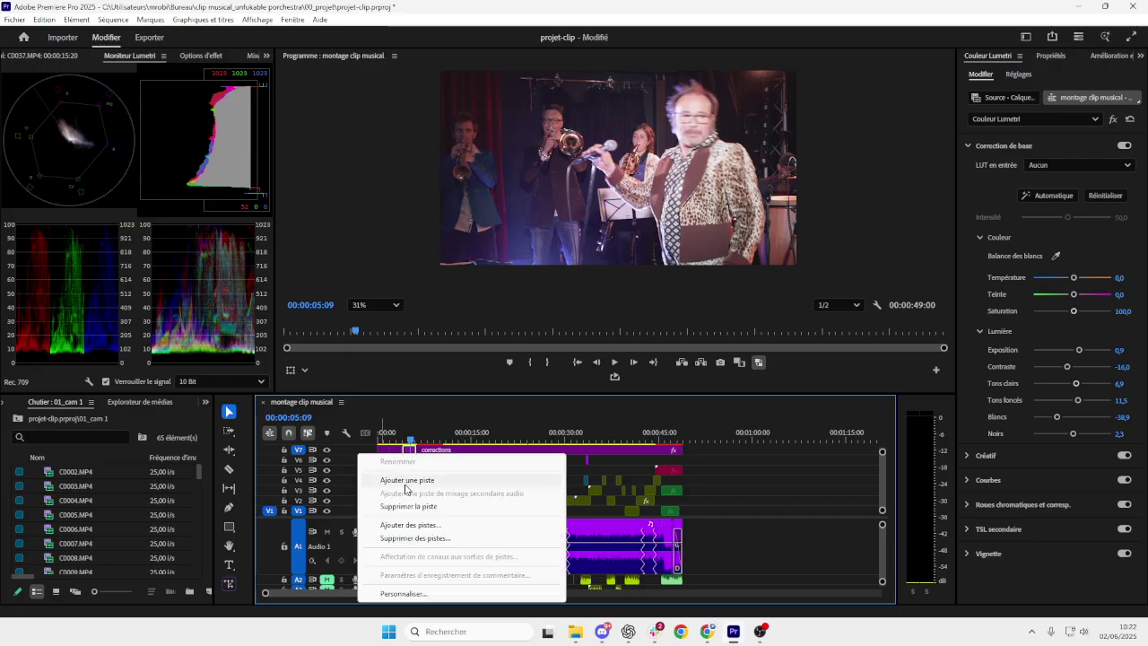
pyautogui.click(399, 478)
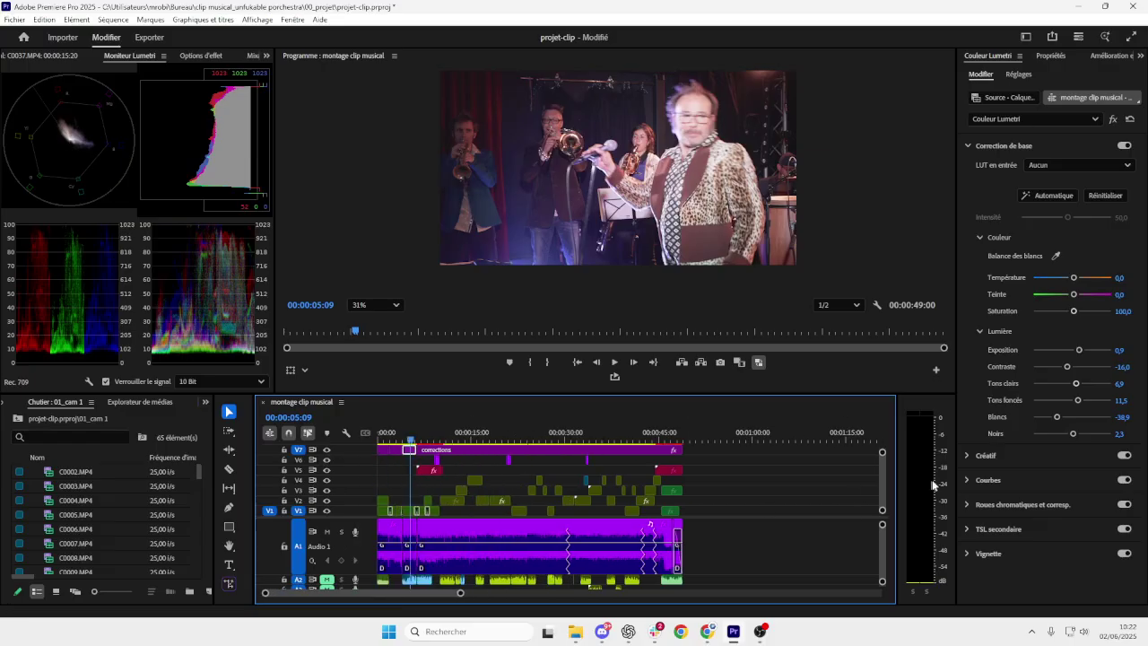
pyautogui.moveTo(884, 450)
pyautogui.mouseDown()
pyautogui.moveTo(885, 415)
pyautogui.moveTo(883, 452)
pyautogui.mouseUp()
pyautogui.hscroll(2, 348, 453)
pyautogui.hscroll(-2, 348, 453)
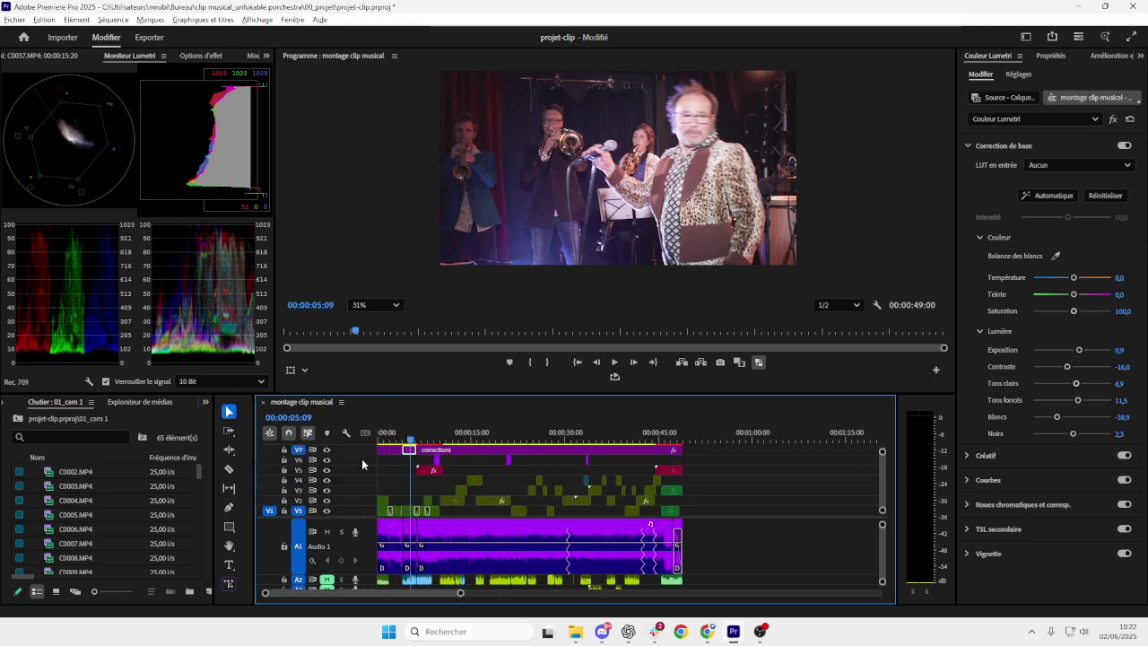
pyautogui.moveTo(344, 517); pyautogui.dragTo(345, 532)
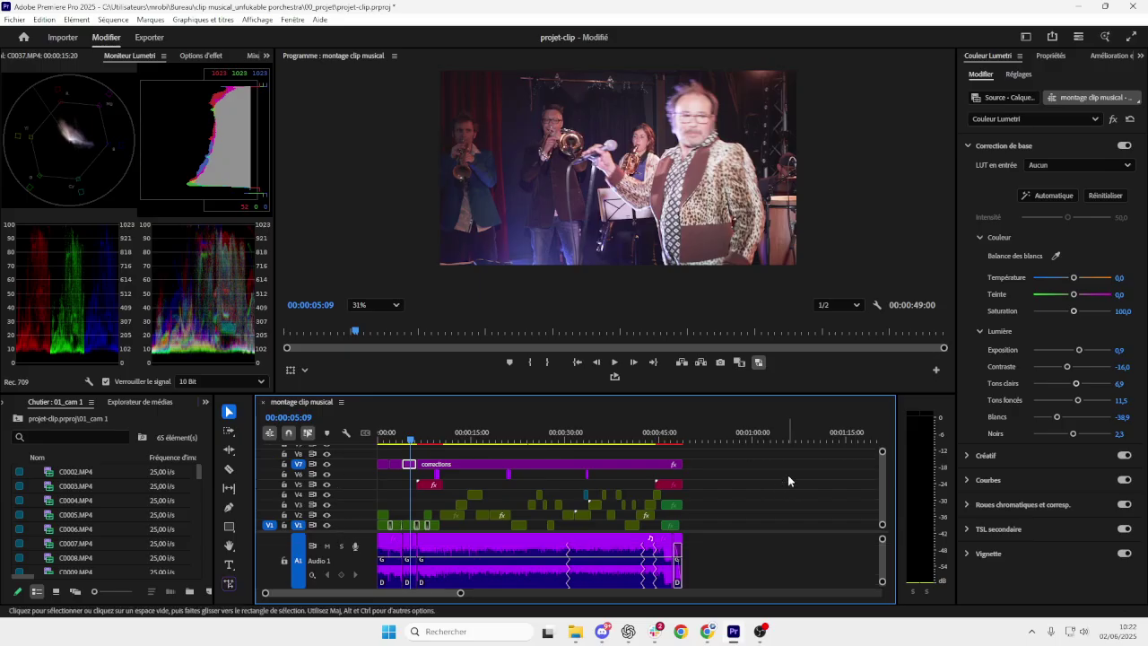
# - Place the Calque d'effets adjustment layer from the 00_sequences bin on V8 so that it spans the whole sequence
pyautogui.click(450, 464)
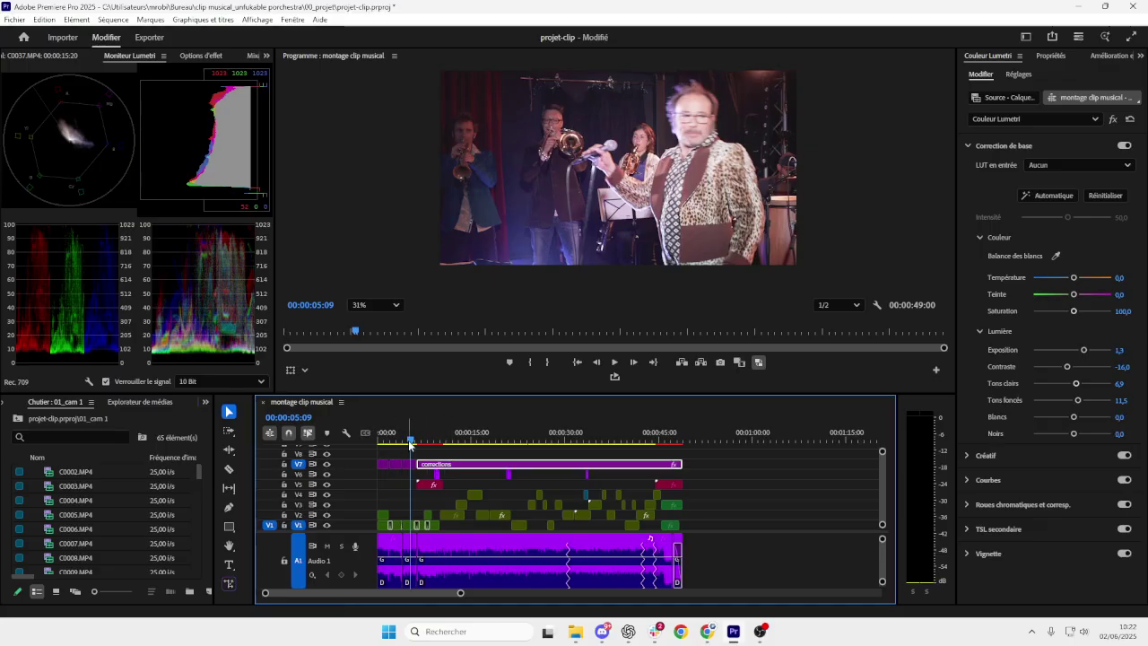
pyautogui.click(49, 400)
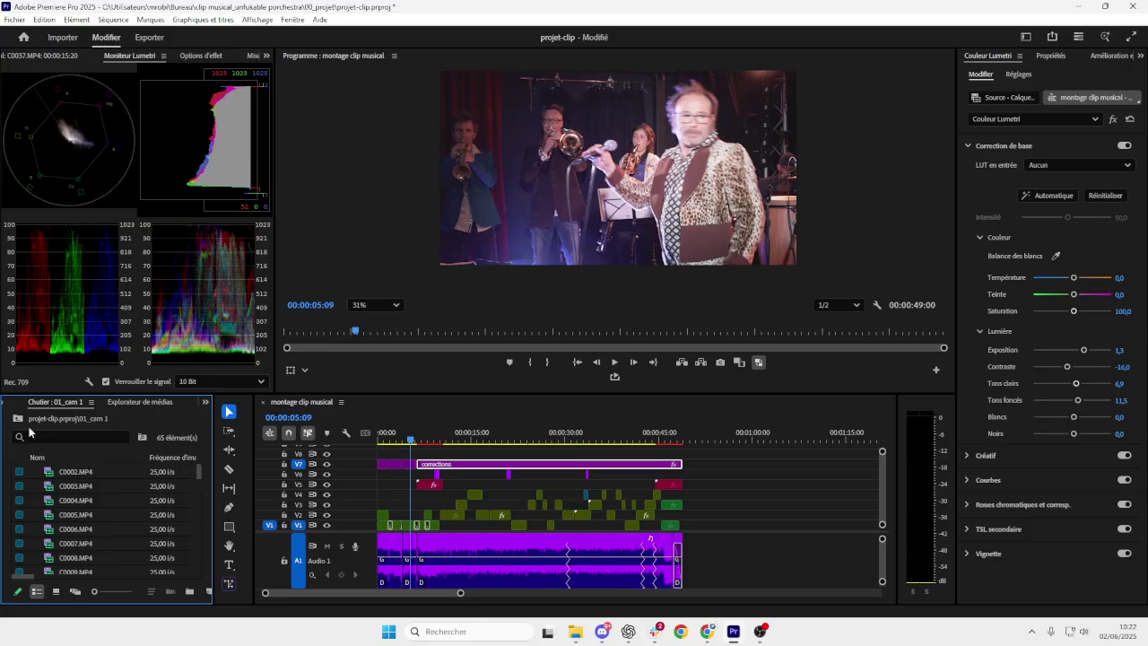
pyautogui.click(17, 419)
pyautogui.doubleClick(78, 474)
pyautogui.moveTo(78, 474); pyautogui.dragTo(681, 456)
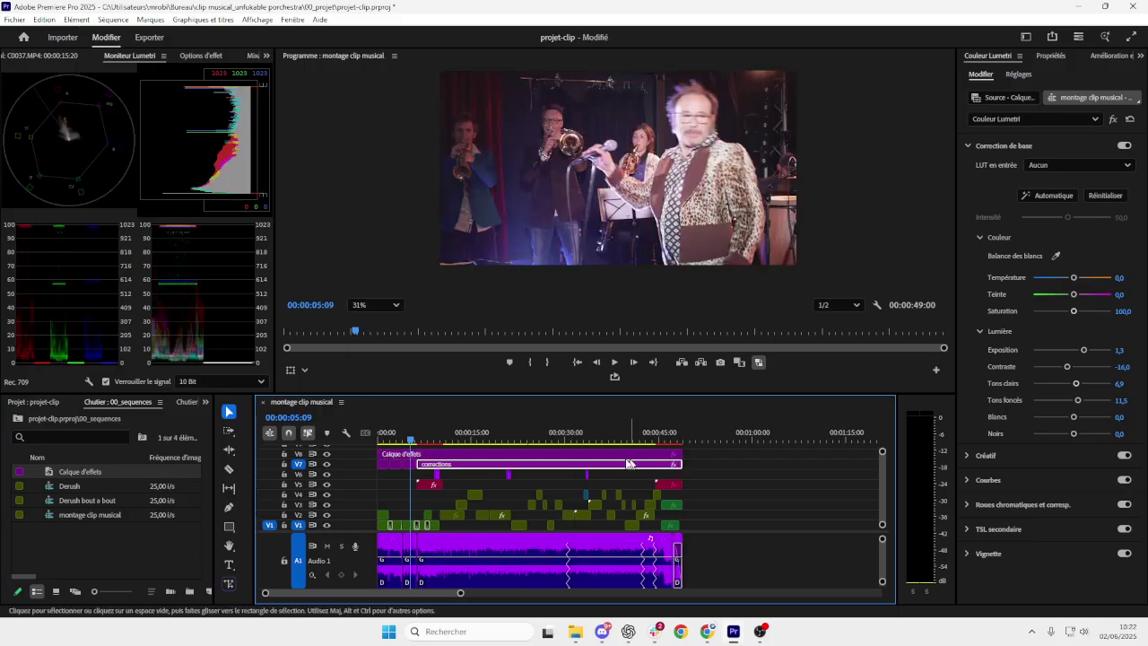
# - Assign the Pourpre label colour to the Calque d'effets adjustment layer on V8
pyautogui.click(404, 455)
pyautogui.rightClick(404, 456)
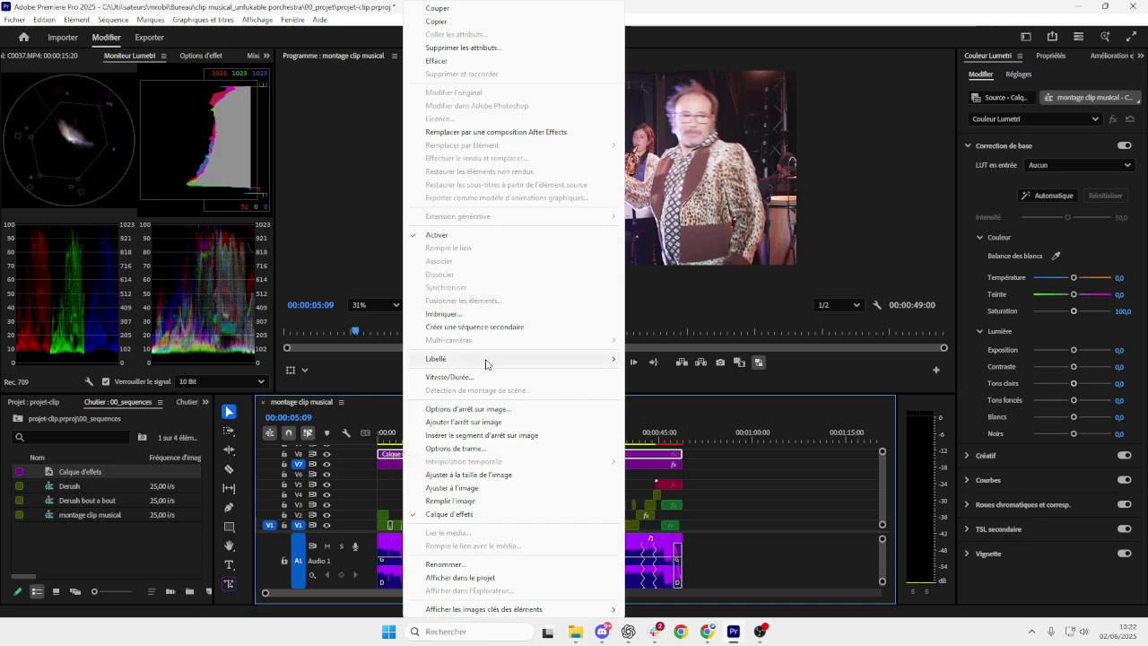
pyautogui.moveTo(485, 364)
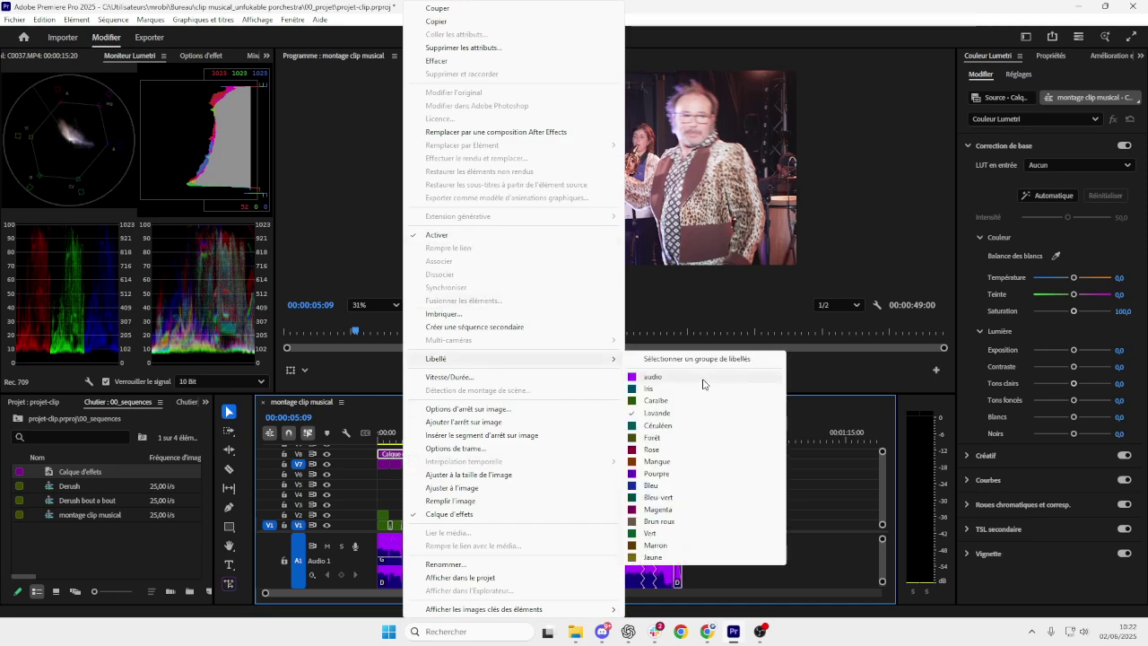
pyautogui.click(686, 475)
pyautogui.click(715, 479)
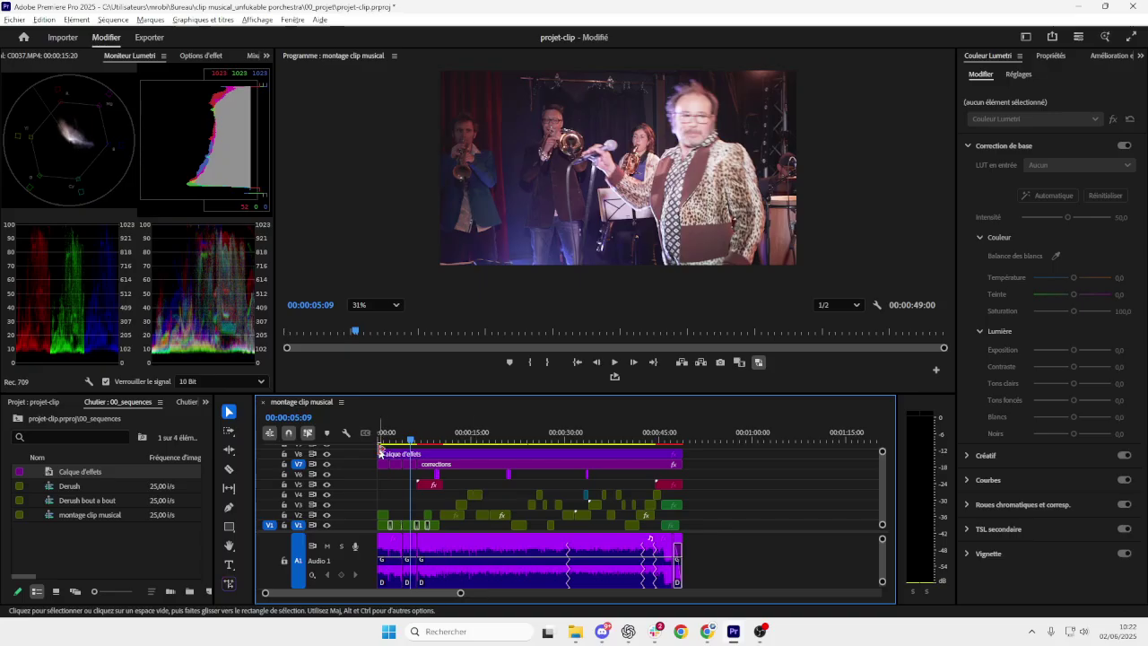
# - Assign the Mangue label colour to the three short clips on V6
pyautogui.scroll(2, 380, 450)
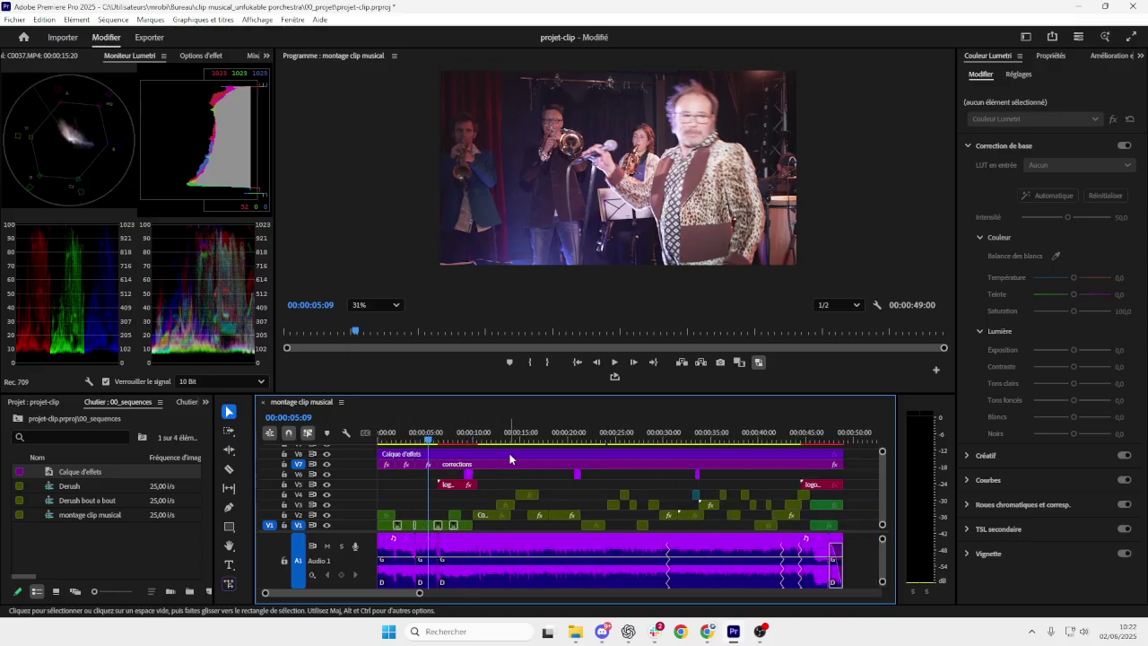
pyautogui.moveTo(712, 472); pyautogui.dragTo(440, 479)
pyautogui.rightClick(469, 474)
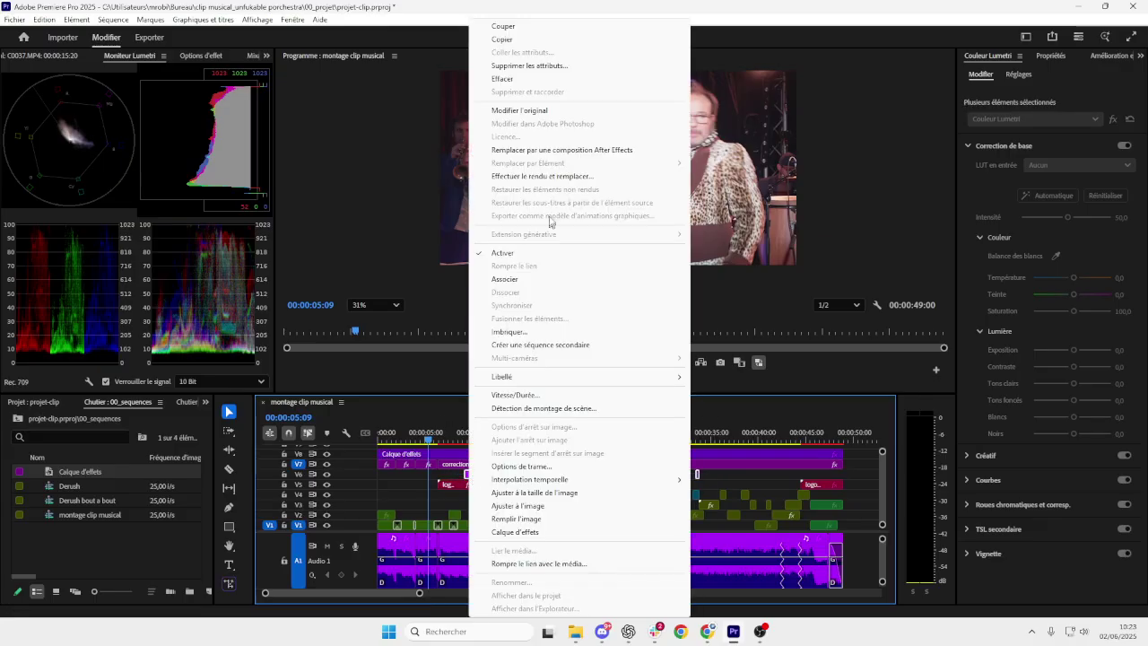
pyautogui.moveTo(602, 380)
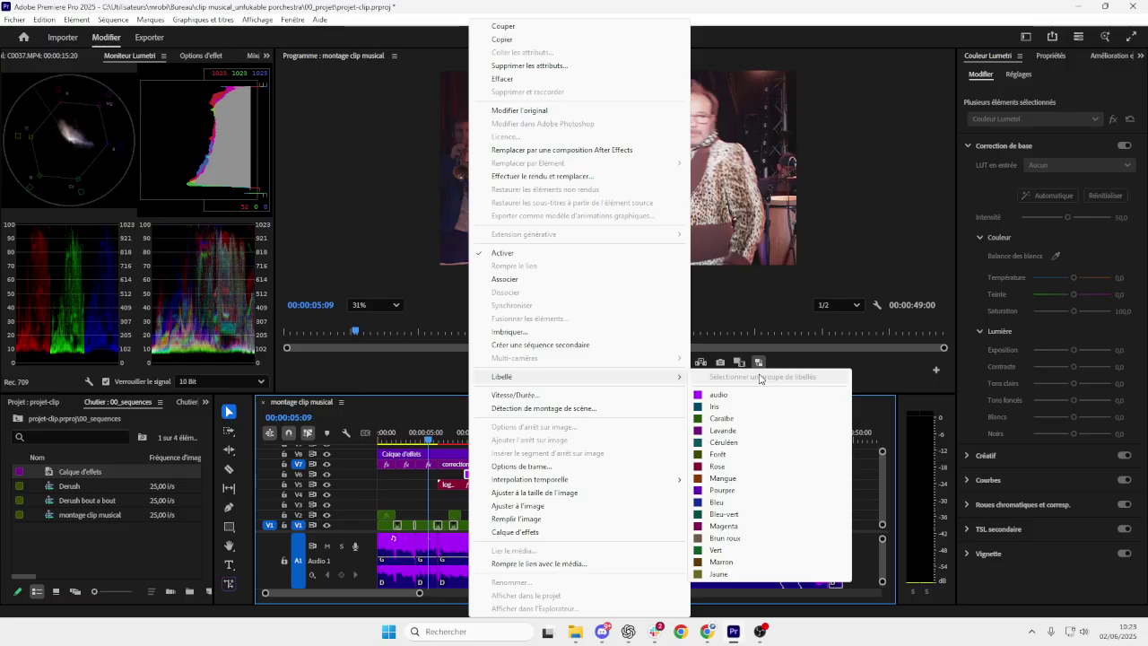
pyautogui.click(745, 479)
pyautogui.click(744, 482)
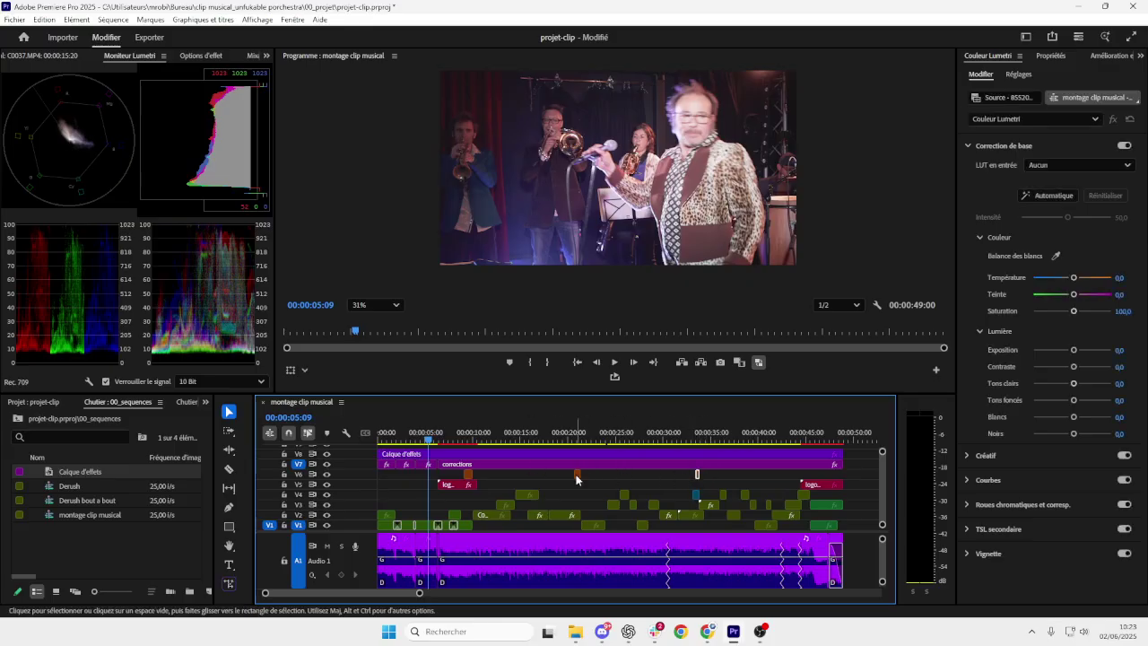
# - Apply the creative Look SL GOLD WESTERN to the adjustment layer on V8, previewing the shot at 00:00:04:22
pyautogui.click(464, 453)
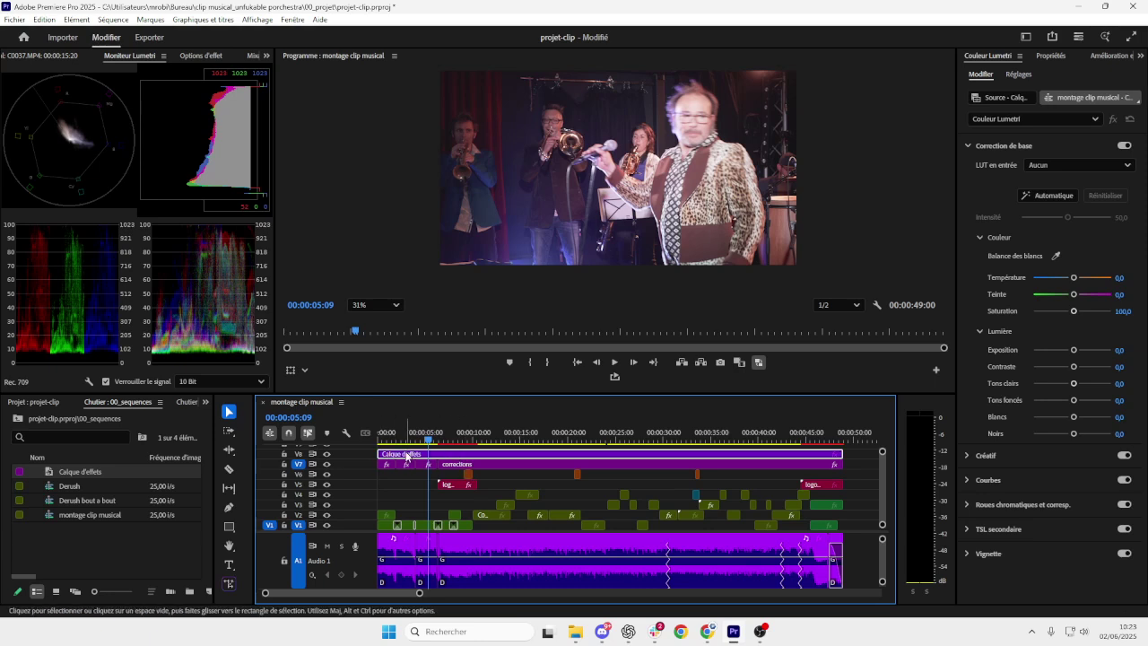
pyautogui.moveTo(429, 438)
pyautogui.mouseDown()
pyautogui.moveTo(489, 443)
pyautogui.moveTo(414, 446)
pyautogui.moveTo(423, 444)
pyautogui.mouseUp()
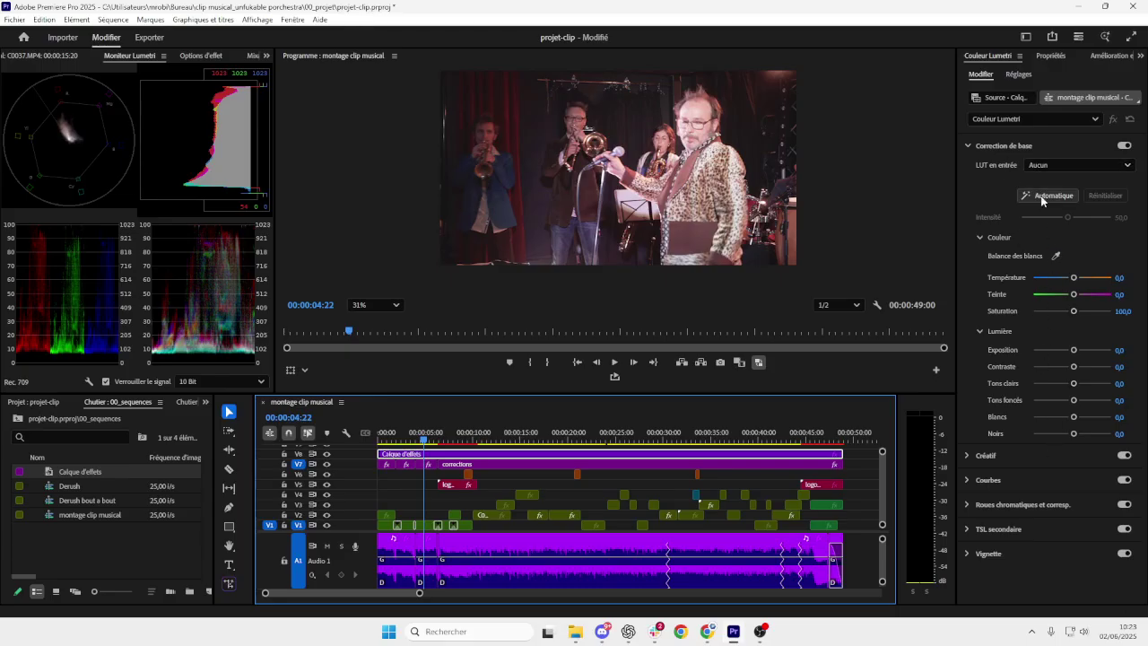
pyautogui.click(967, 146)
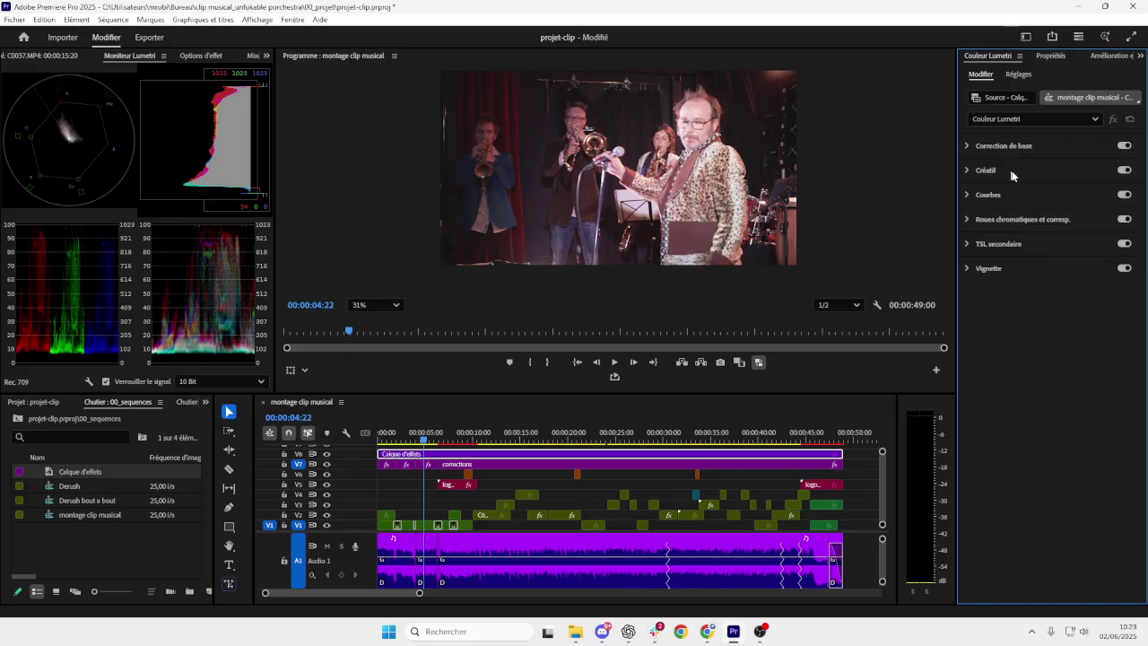
pyautogui.click(967, 170)
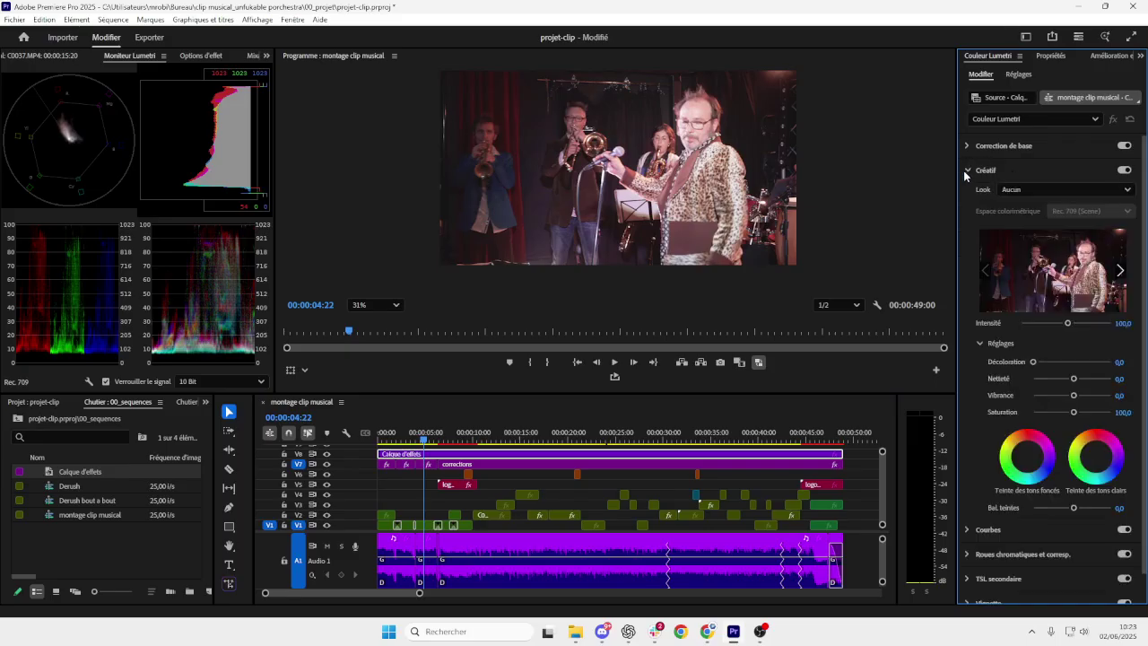
pyautogui.click(1024, 191)
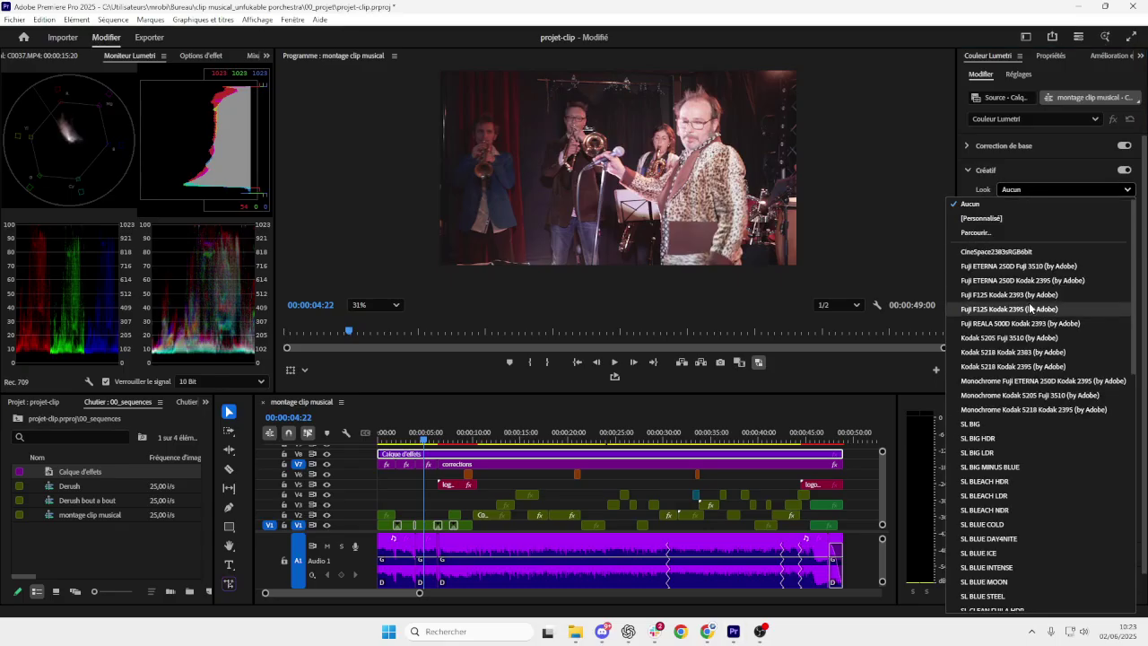
pyautogui.scroll(-2, 1031, 309)
pyautogui.scroll(2, 1040, 309)
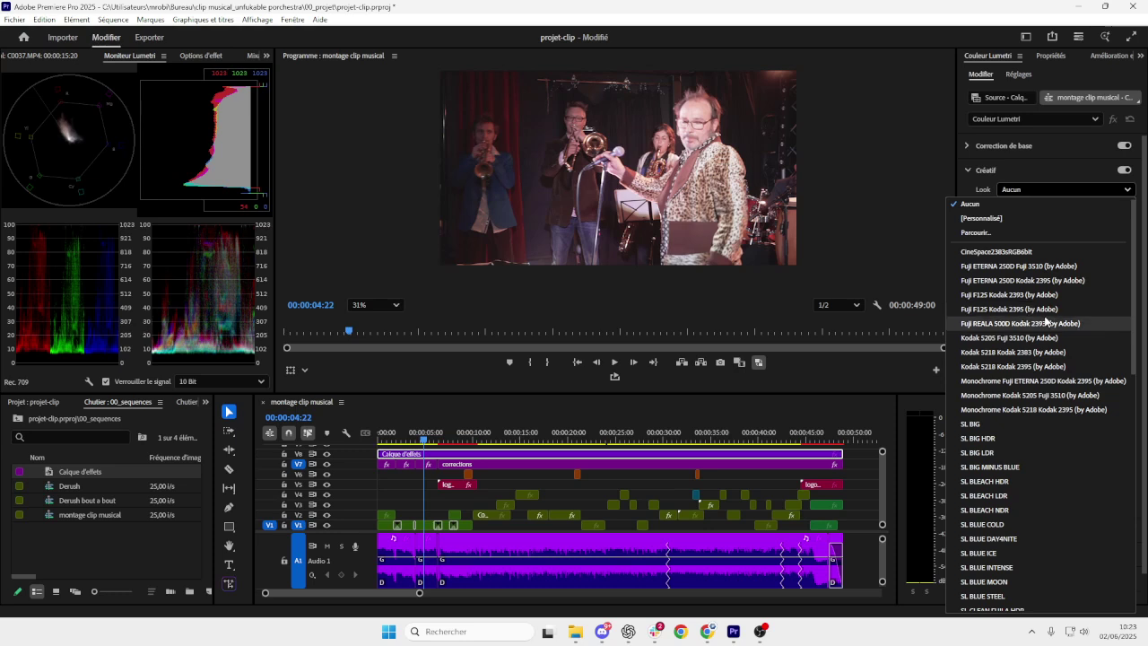
pyautogui.scroll(-10, 1014, 484)
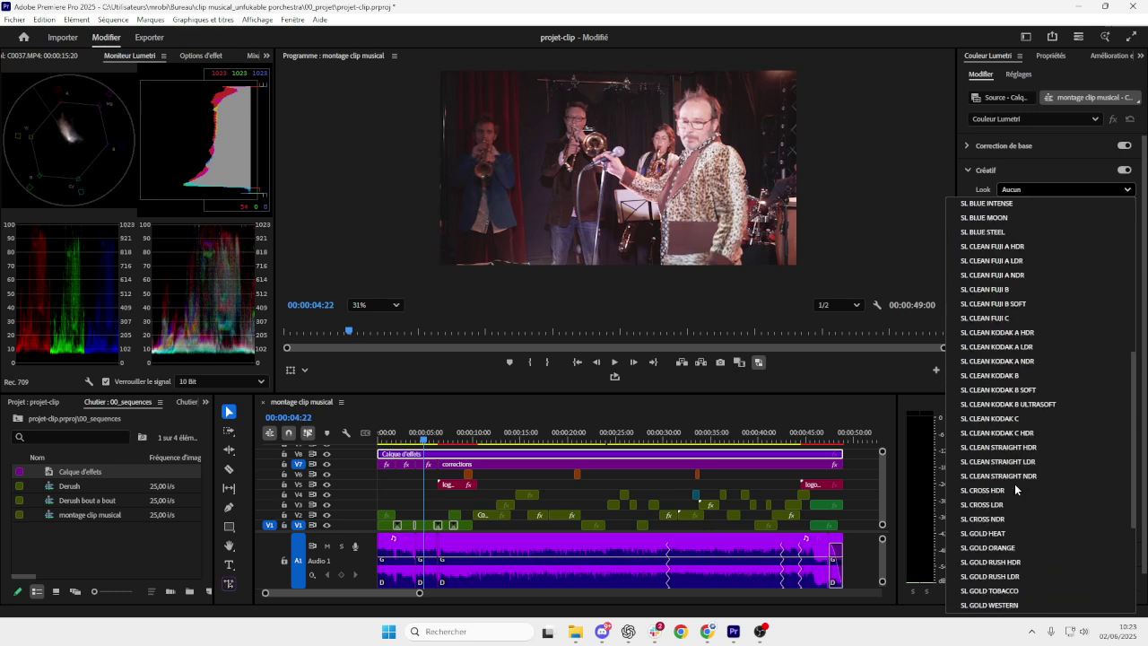
pyautogui.scroll(-3, 1014, 489)
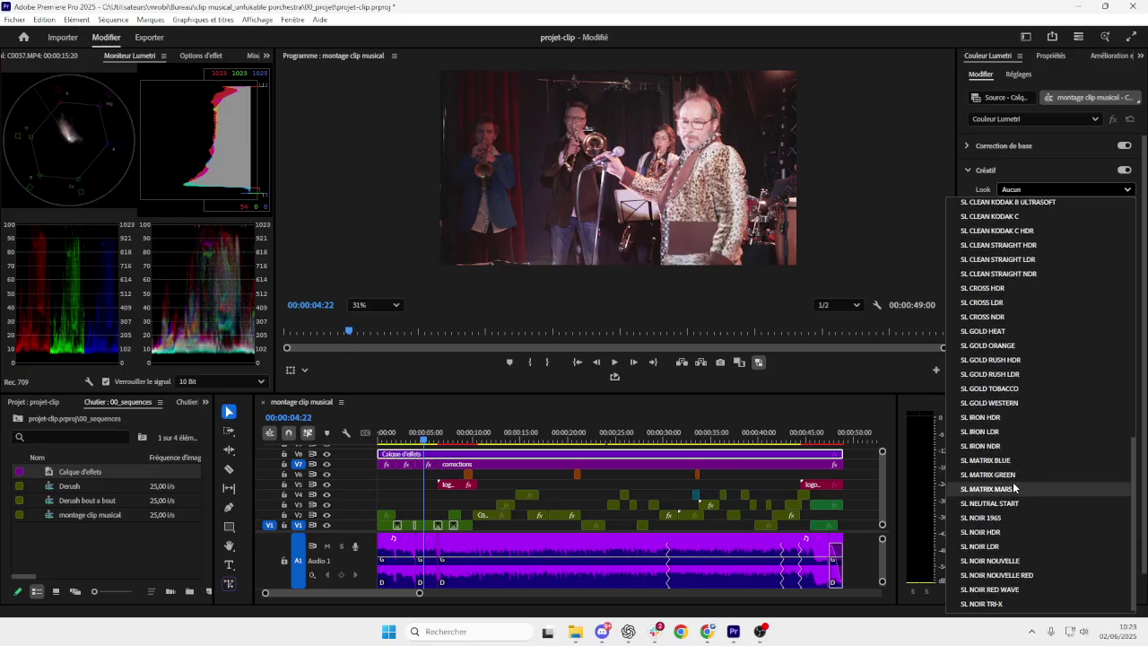
pyautogui.click(1020, 404)
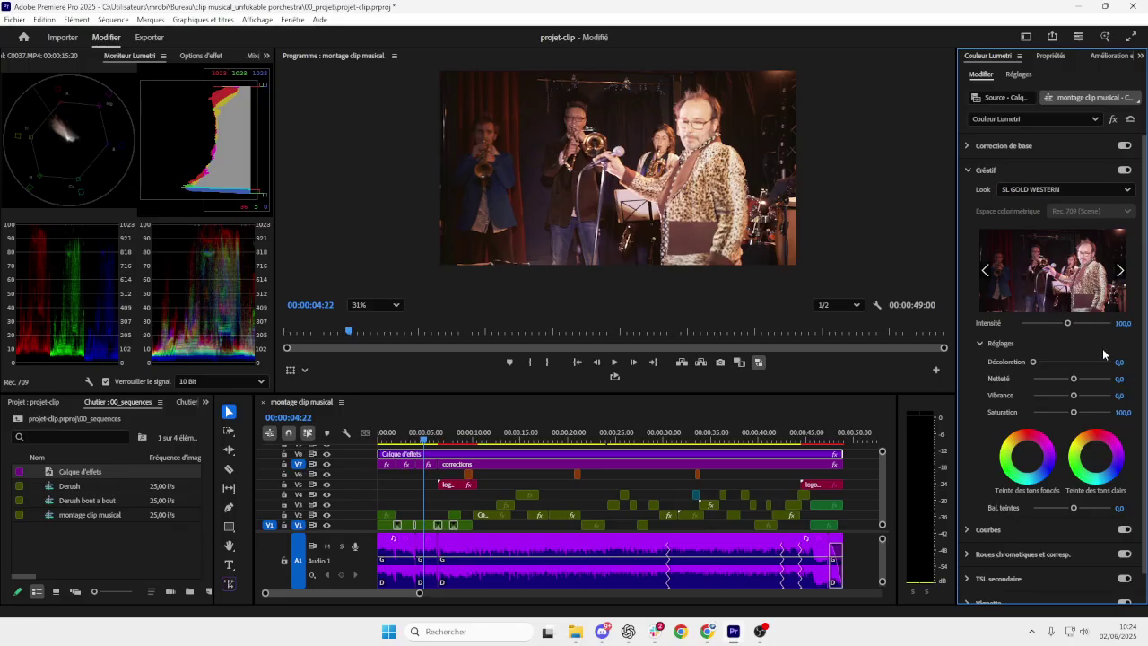
# - Set the look's Intensité to 200,0 and play back the opening shots to check the grade
pyautogui.moveTo(1070, 327); pyautogui.dragTo(1144, 339)
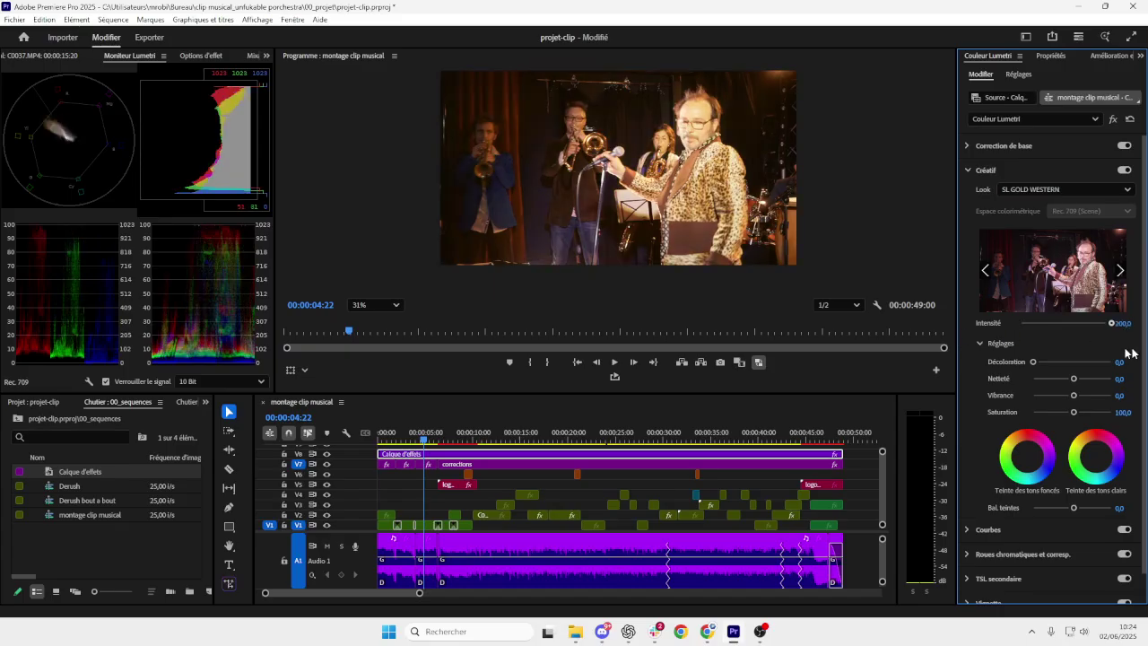
pyautogui.press('space')
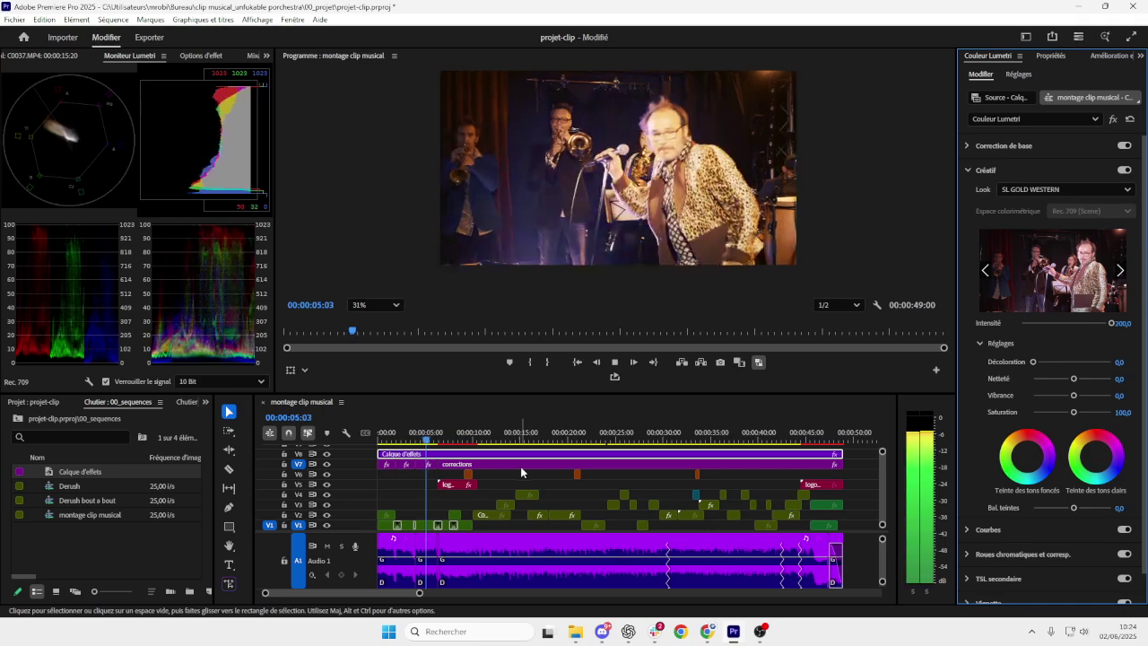
pyautogui.press('space')
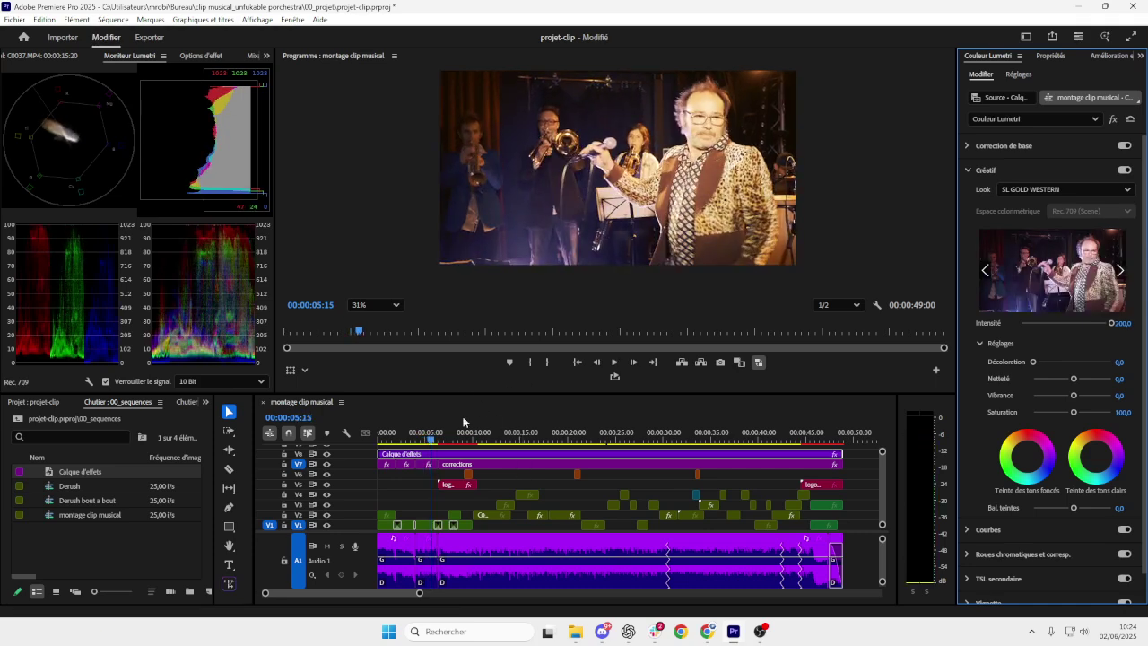
pyautogui.moveTo(426, 446); pyautogui.dragTo(392, 437)
pyautogui.press('space')
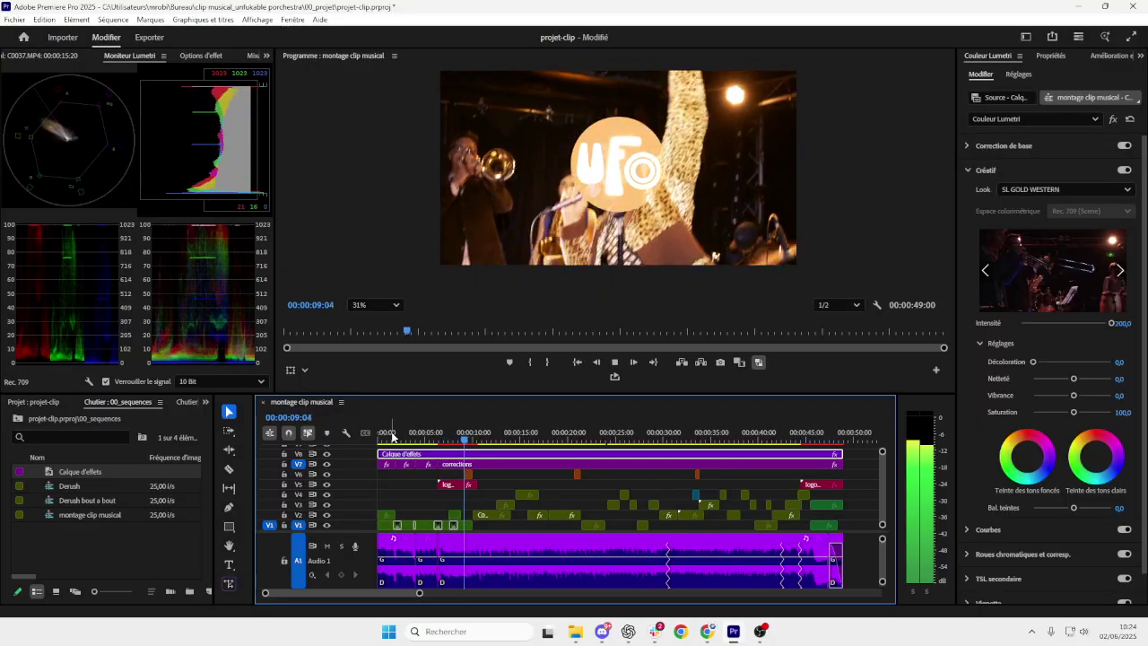
pyautogui.press('space')
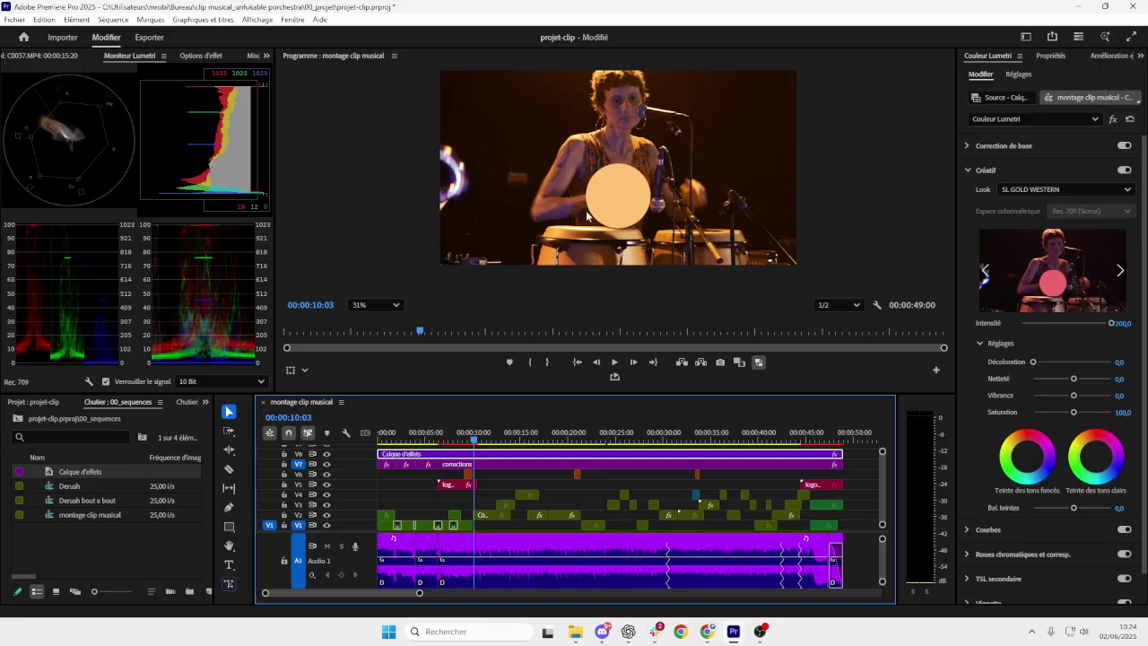
# - Move both logo clips from V5 to V9, above the graded adjustment layer, and check the logo at 00:00:07:07
pyautogui.click(454, 486)
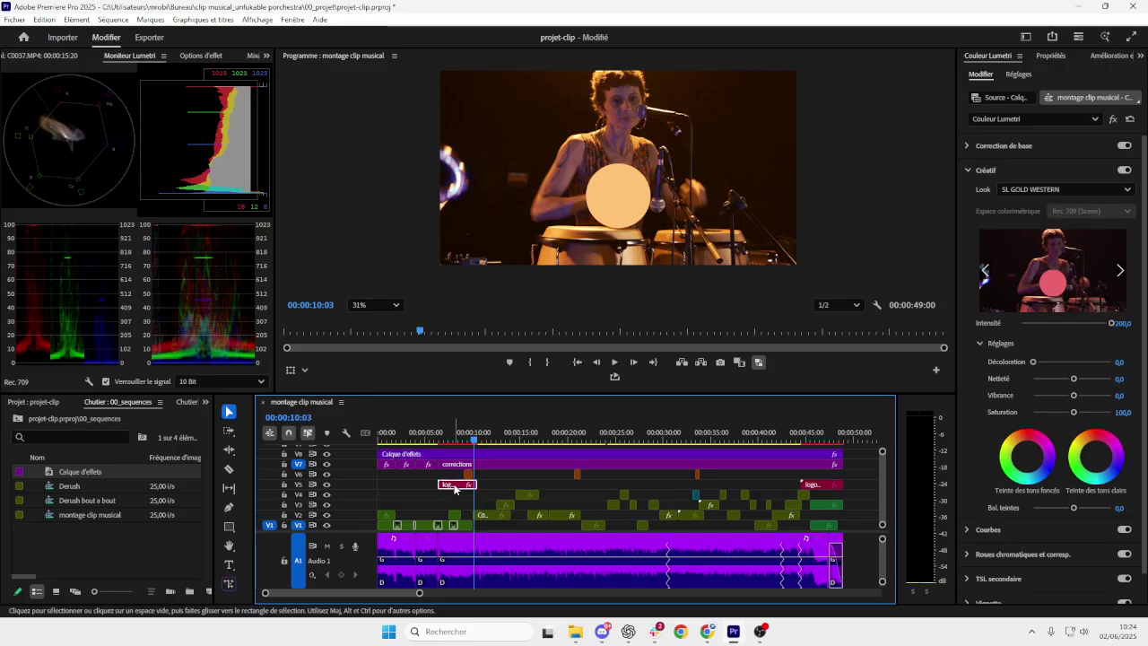
pyautogui.keyDown('shift'); pyautogui.click(823, 486); pyautogui.keyUp('shift')
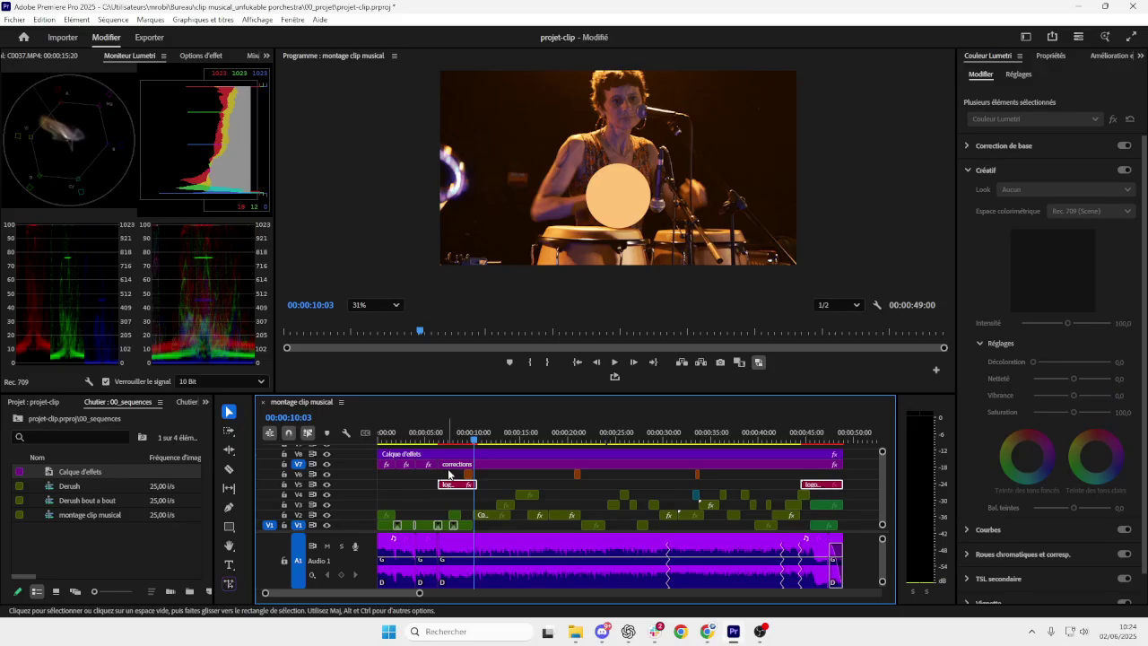
pyautogui.moveTo(476, 392); pyautogui.dragTo(476, 300)
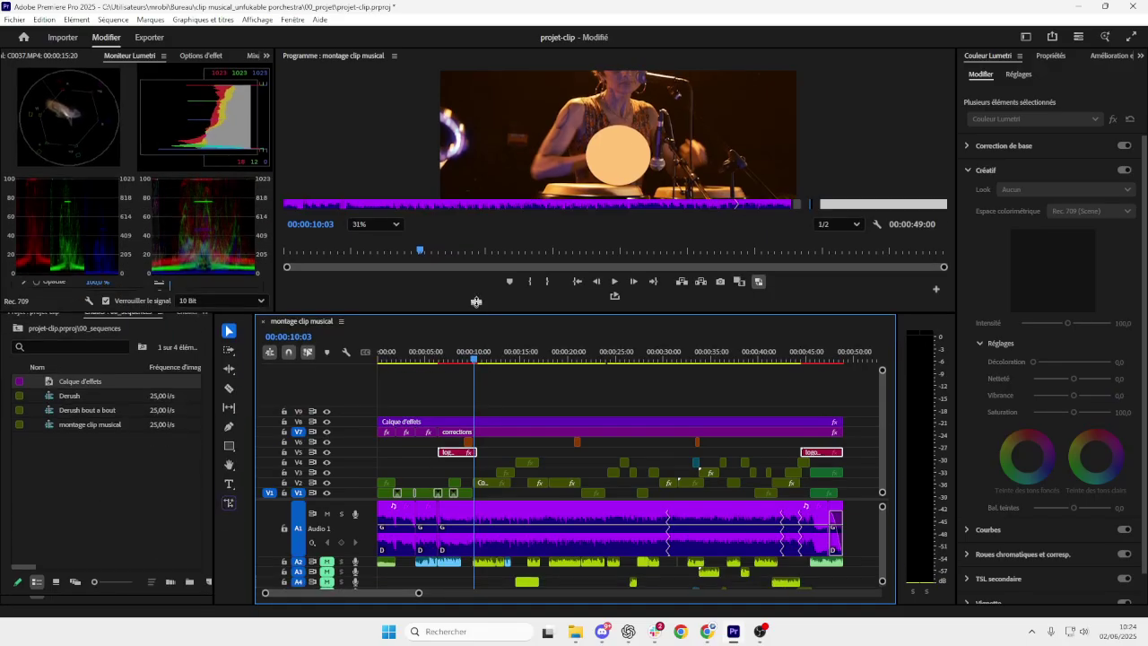
pyautogui.moveTo(463, 450); pyautogui.dragTo(464, 408)
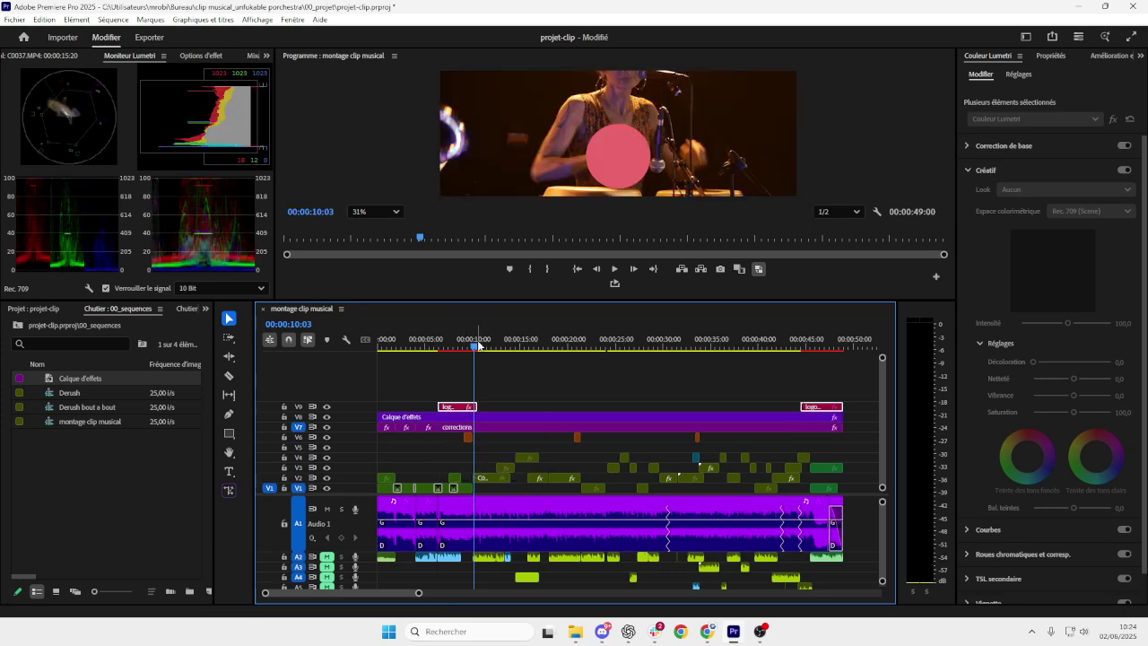
pyautogui.moveTo(475, 347); pyautogui.dragTo(446, 347)
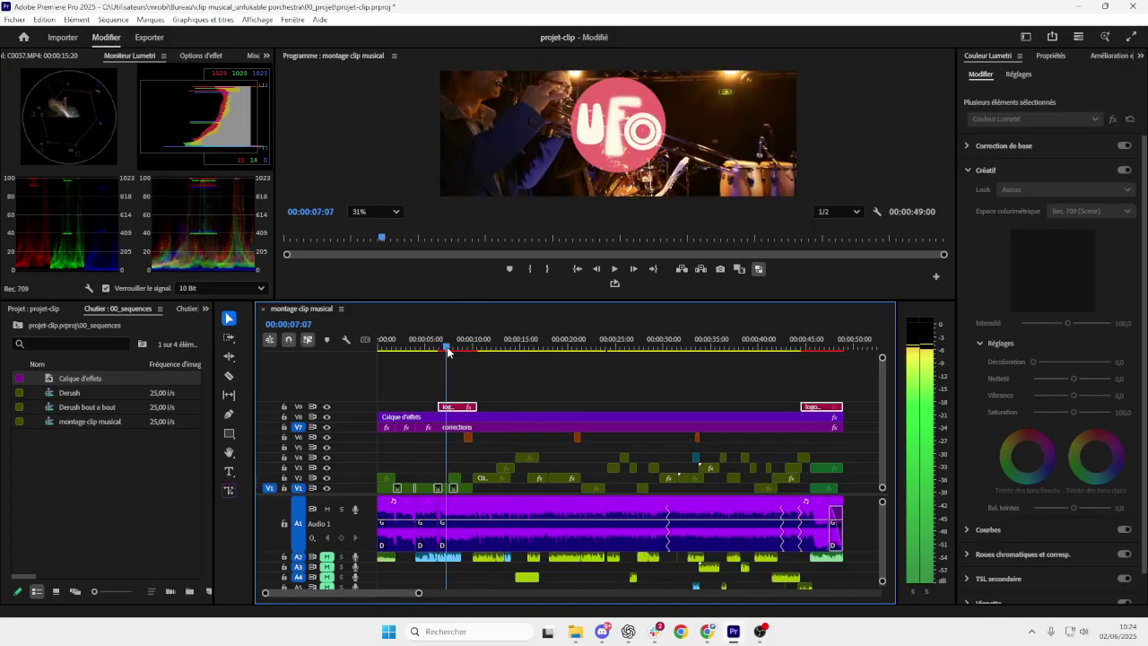
pyautogui.moveTo(520, 302); pyautogui.dragTo(515, 369)
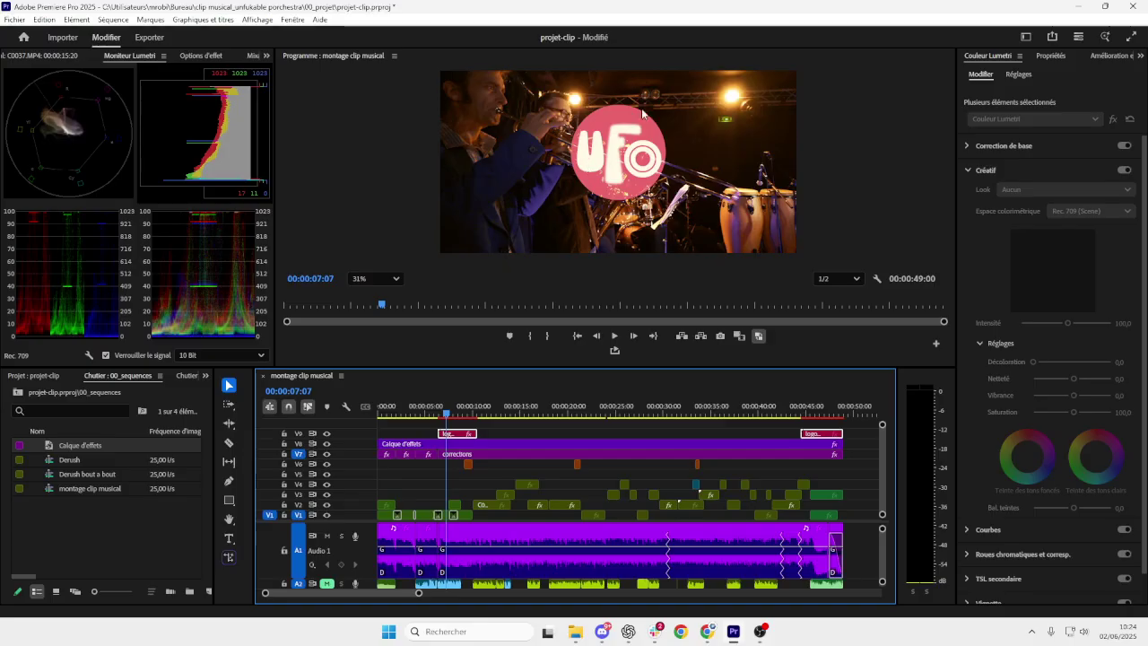
pyautogui.press('=')
pyautogui.press('=')
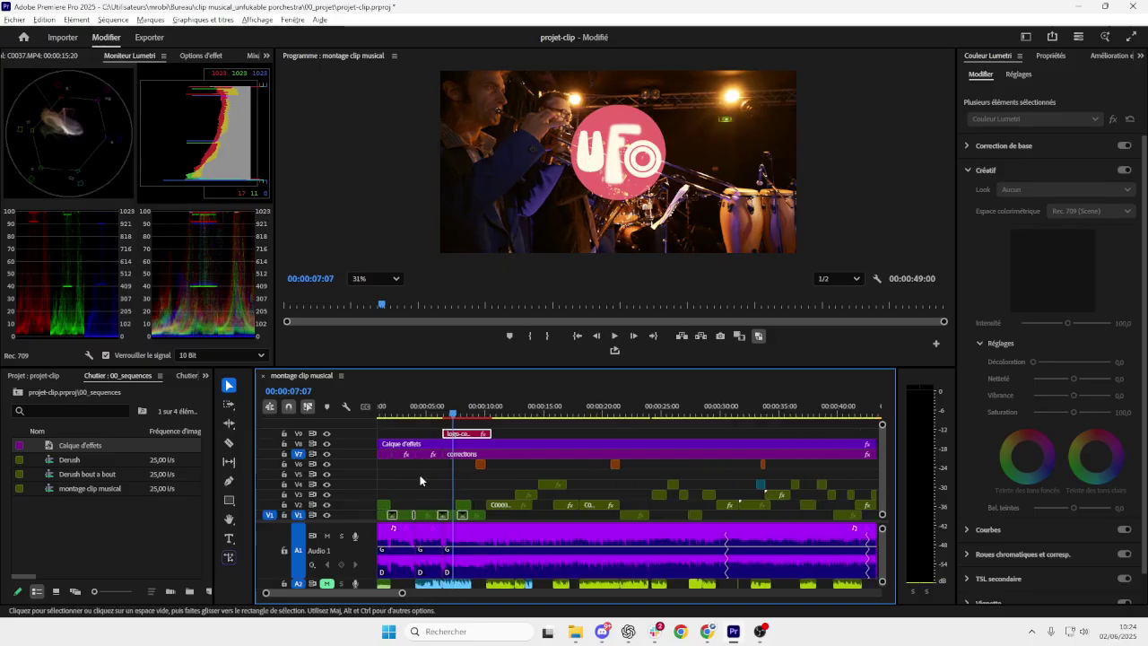
# - Apply the creative Look SL GOLD ORANGE to the adjustment layer on V8, previewing the shot at 00:00:12:22
pyautogui.moveTo(483, 414)
pyautogui.mouseDown()
pyautogui.moveTo(467, 415)
pyautogui.moveTo(481, 414)
pyautogui.mouseUp()
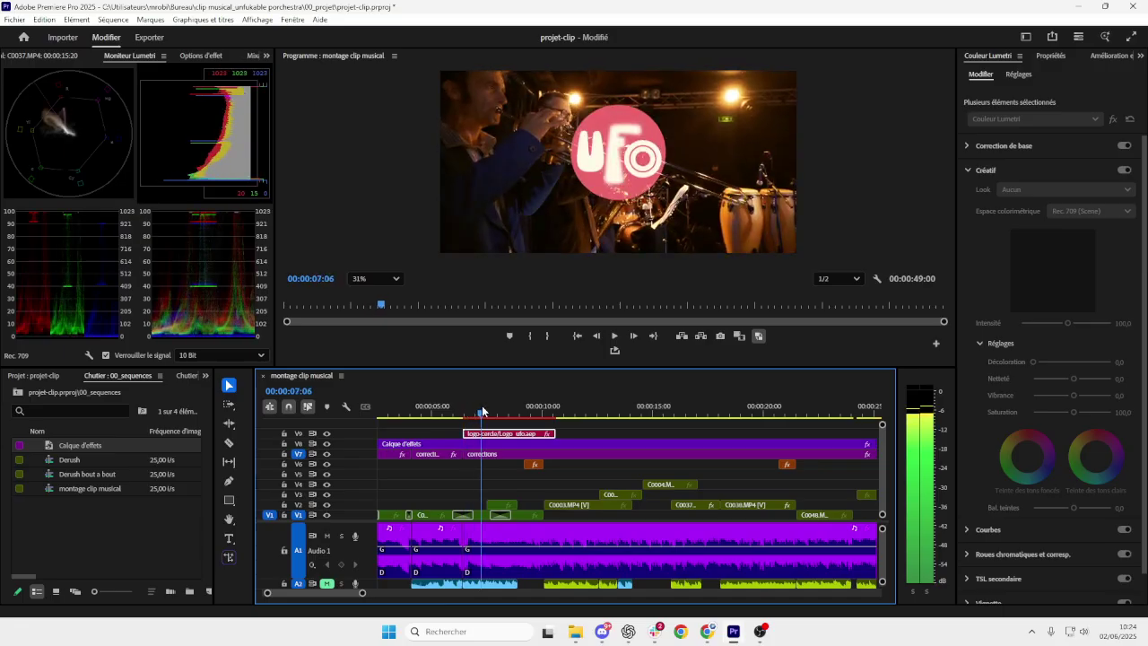
pyautogui.click(639, 447)
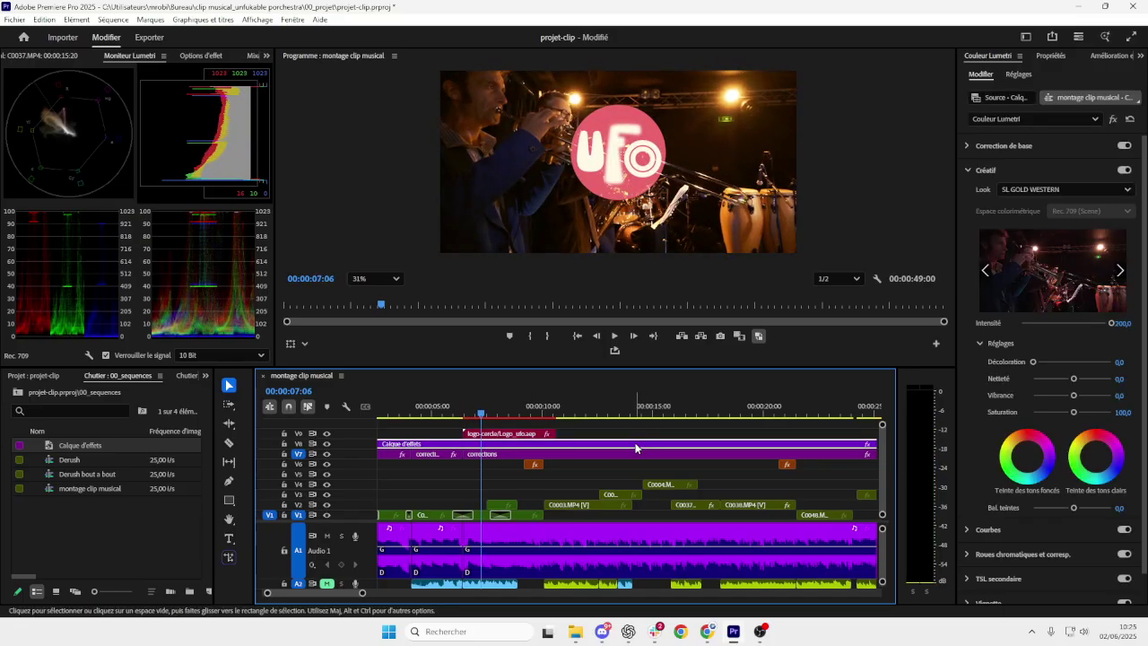
pyautogui.click(1037, 192)
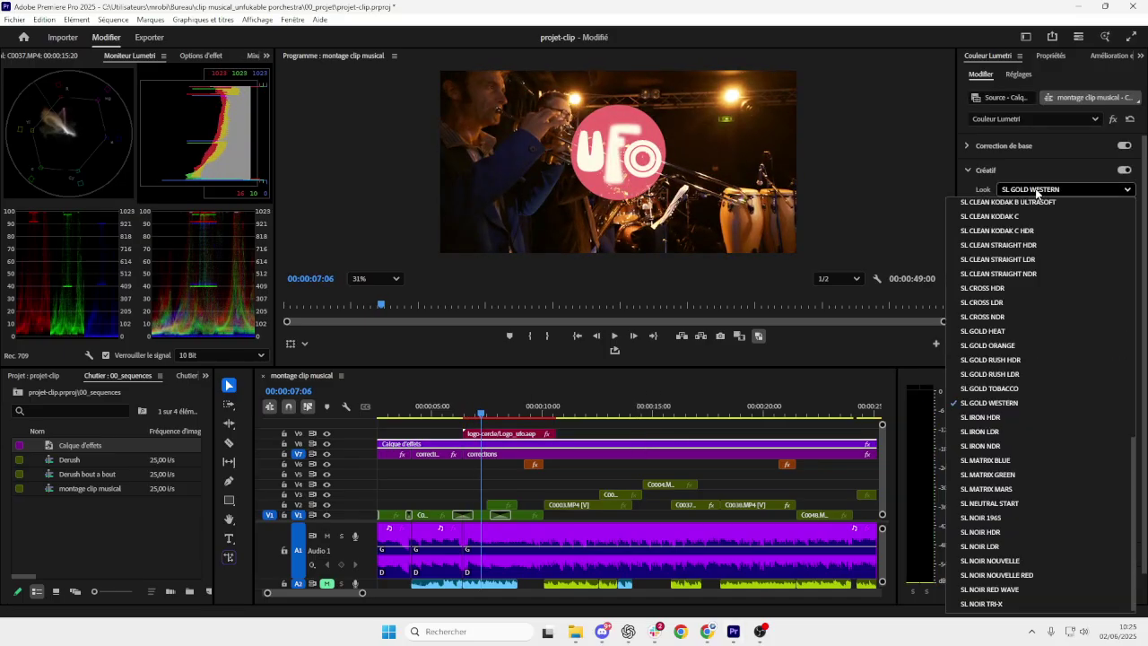
pyautogui.click(1037, 347)
pyautogui.moveTo(481, 413); pyautogui.dragTo(606, 416)
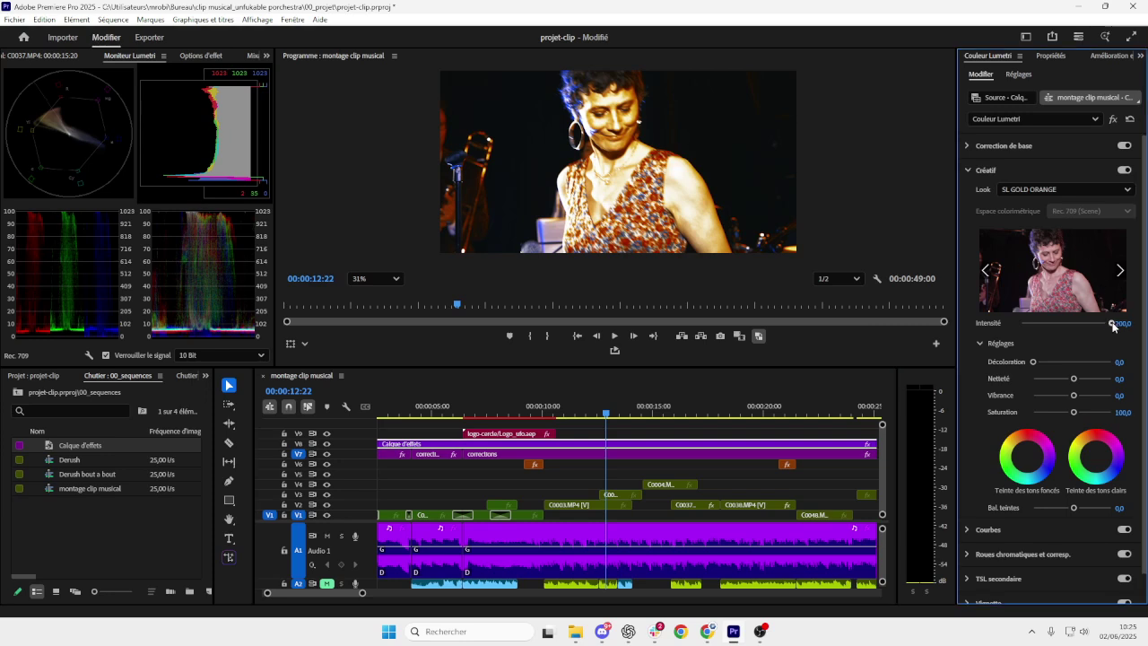
# - Compare the look at zero intensity and at full strength, then set its Intensité to 71,5
pyautogui.moveTo(1112, 325); pyautogui.dragTo(983, 329)
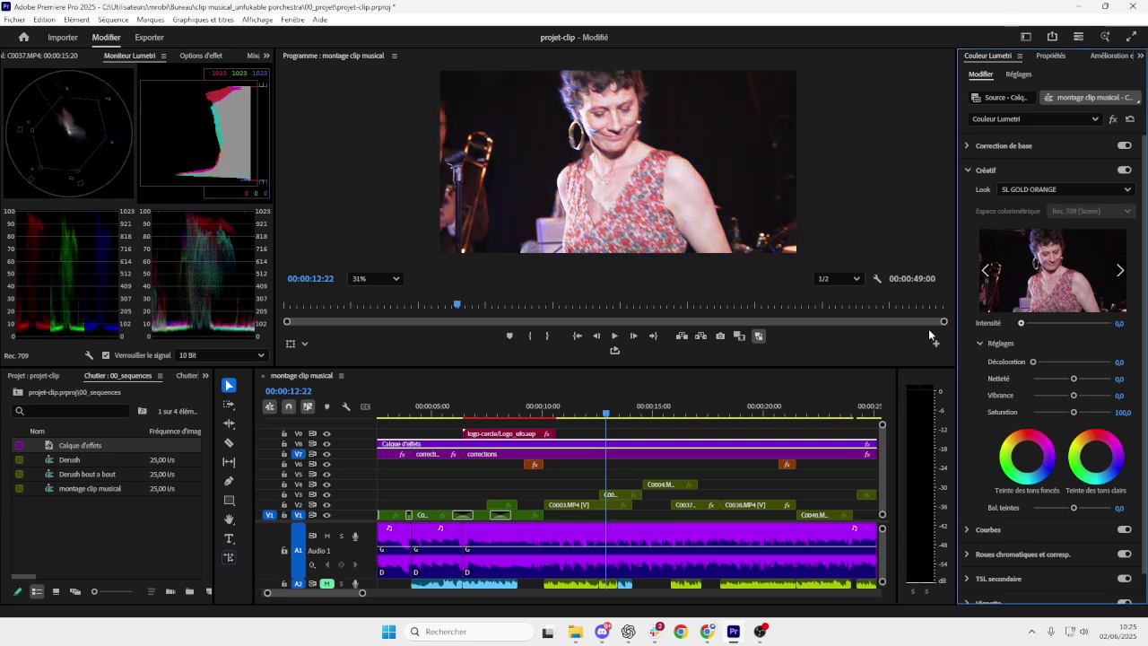
pyautogui.hotkey('ctrl', 'z')
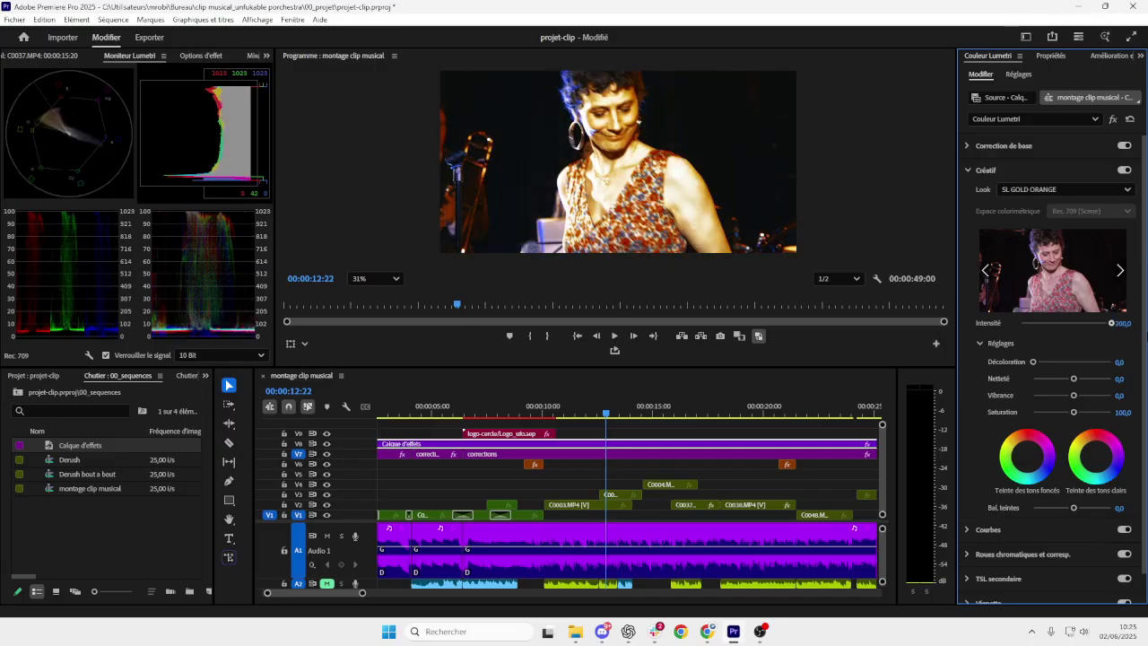
pyautogui.hotkey('ctrl', 'shift', 'z')
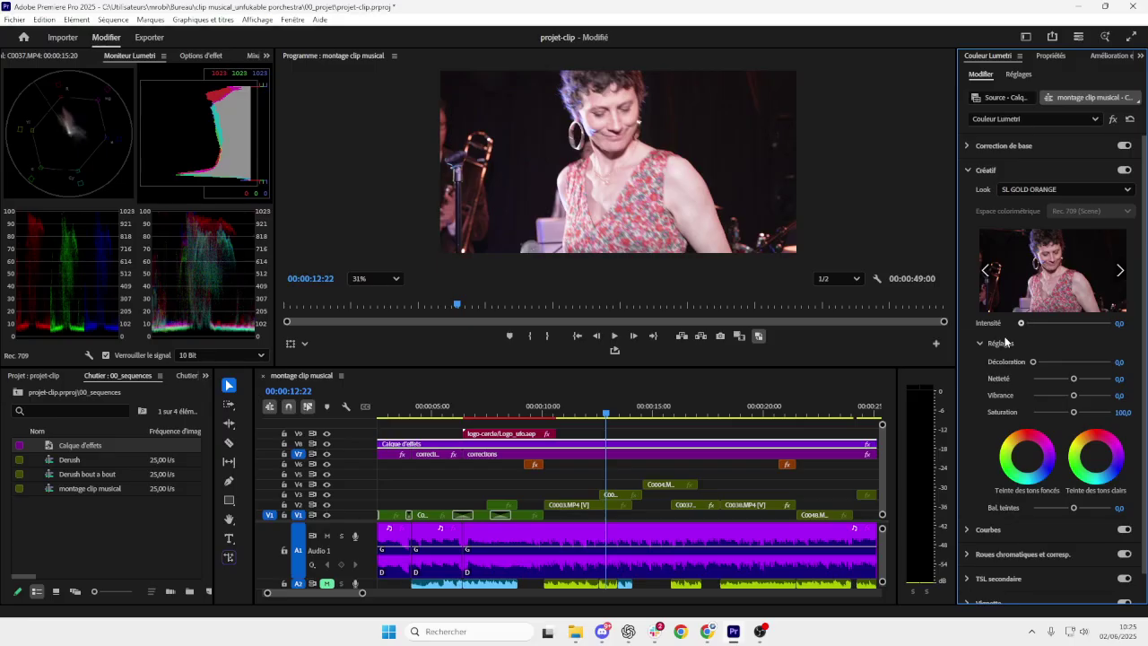
pyautogui.moveTo(1009, 339); pyautogui.dragTo(1052, 341)
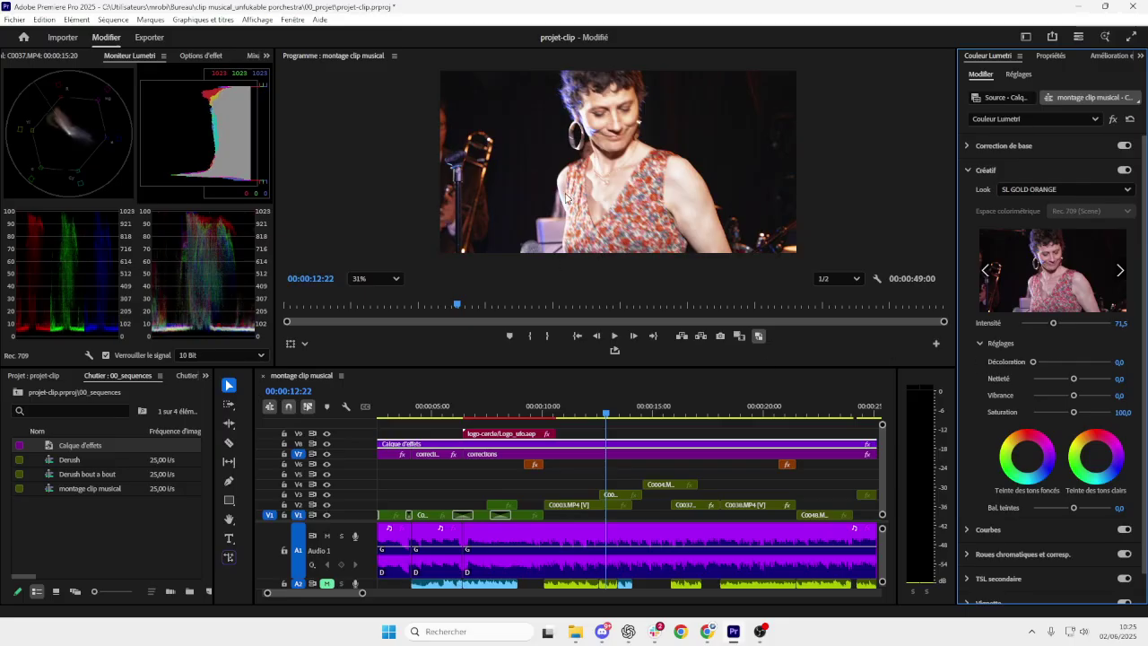
# - Play back the graded shots before 00:00:21:11 and step through the percussion shot to check the grade
pyautogui.scroll(-5, 588, 458)
pyautogui.click(461, 414)
pyautogui.moveTo(461, 414); pyautogui.dragTo(500, 415)
pyautogui.press('space')
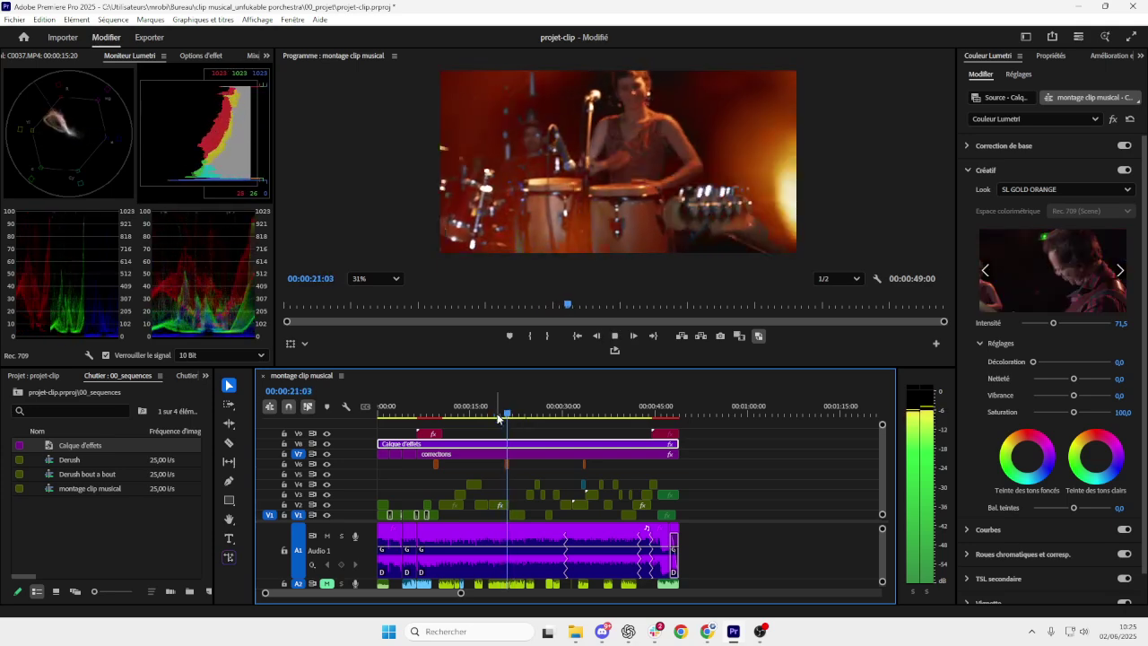
pyautogui.press('space')
pyautogui.press('Left')
pyautogui.press('Left')
pyautogui.press('Left')
pyautogui.press('Left')
pyautogui.press('Left')
pyautogui.press('Left')
pyautogui.press('Left')
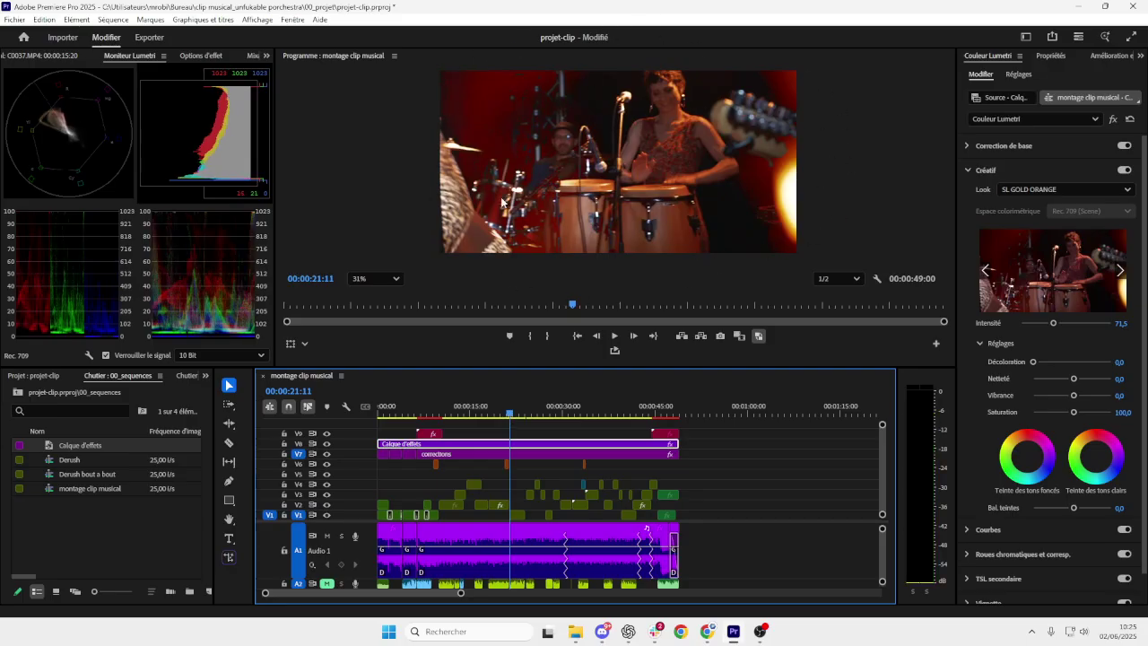
# - Try the three short V6 clips above the logo track, play back the percussion shot to check it, and restore them to V6
pyautogui.scroll(2, 501, 474)
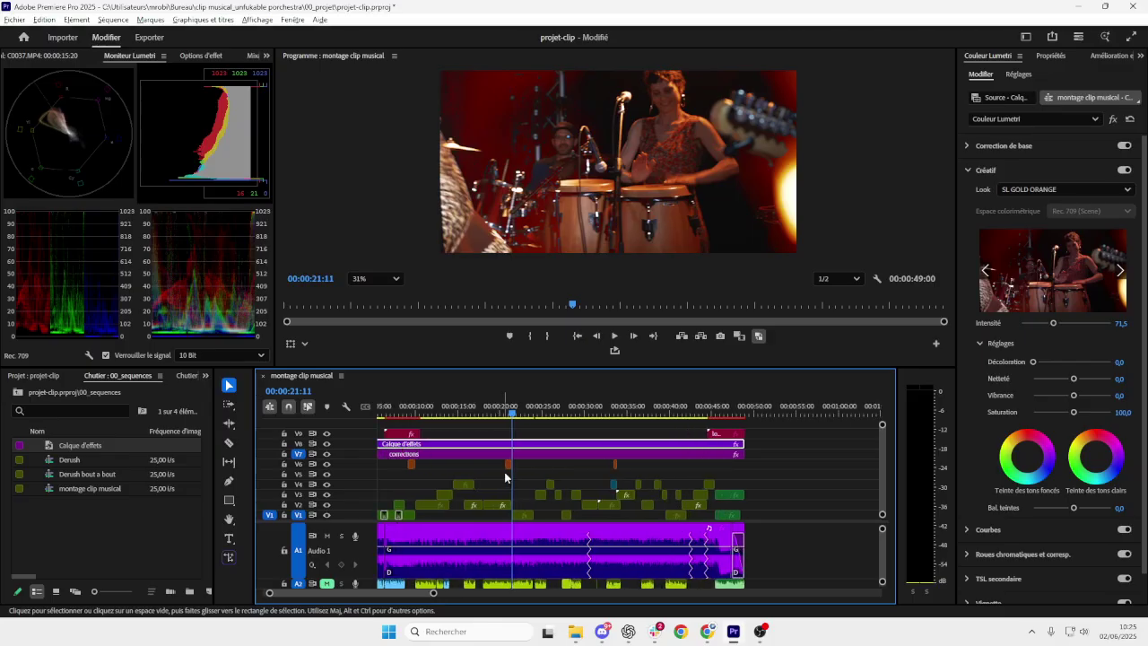
pyautogui.moveTo(622, 478); pyautogui.dragTo(395, 457)
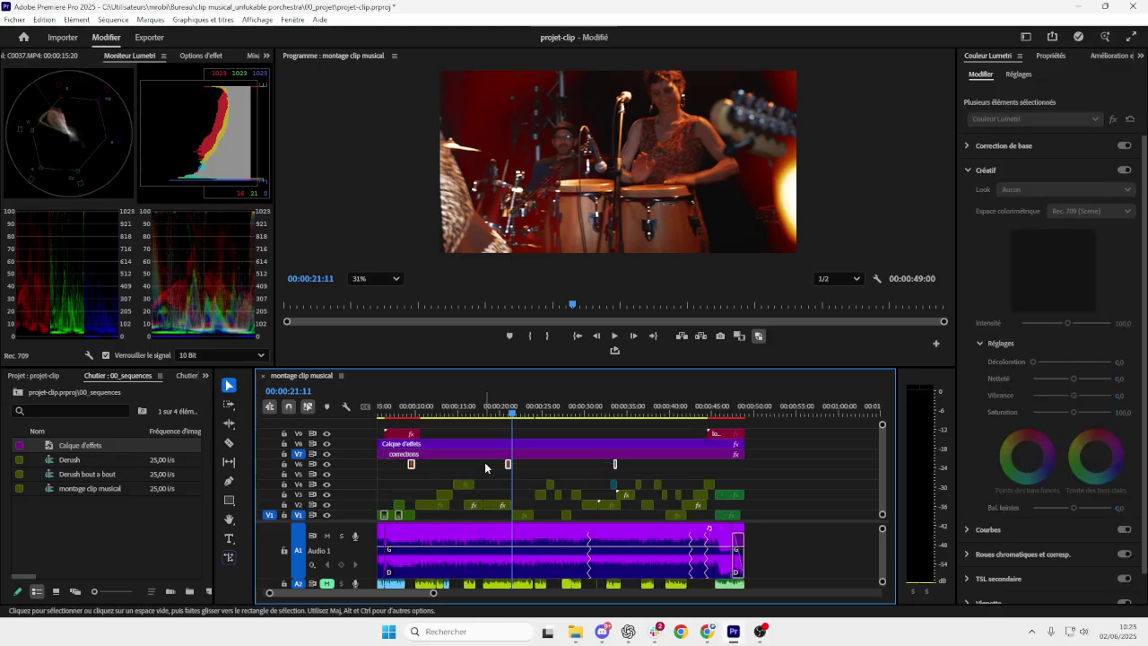
pyautogui.moveTo(507, 464); pyautogui.dragTo(501, 412)
pyautogui.click(508, 416)
pyautogui.press('space')
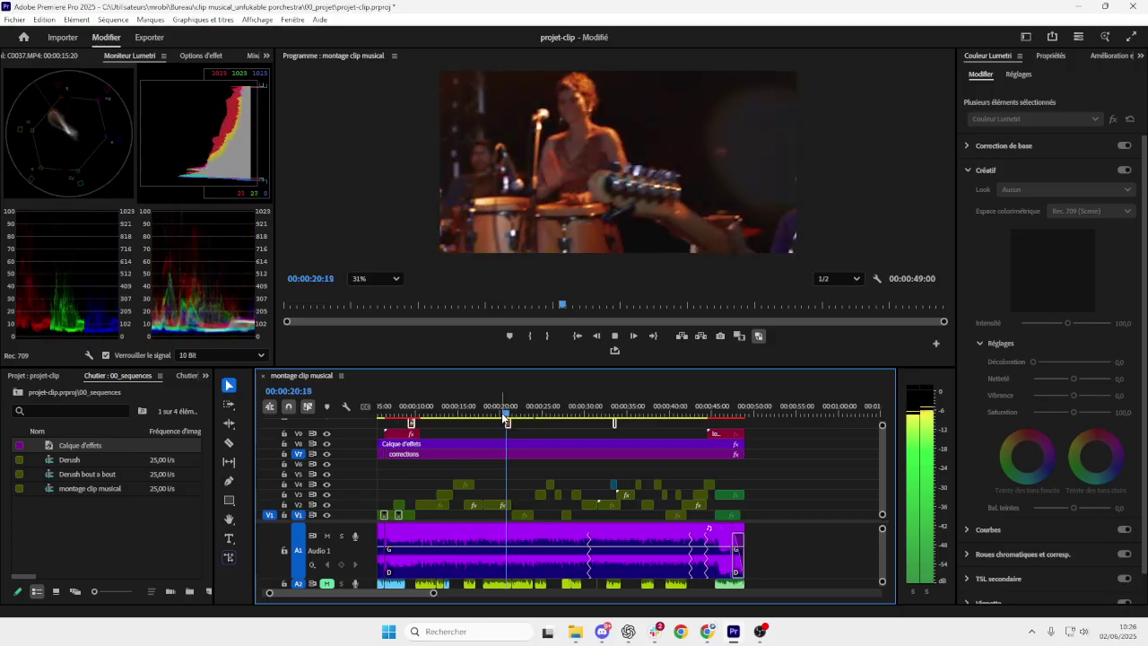
pyautogui.press('space')
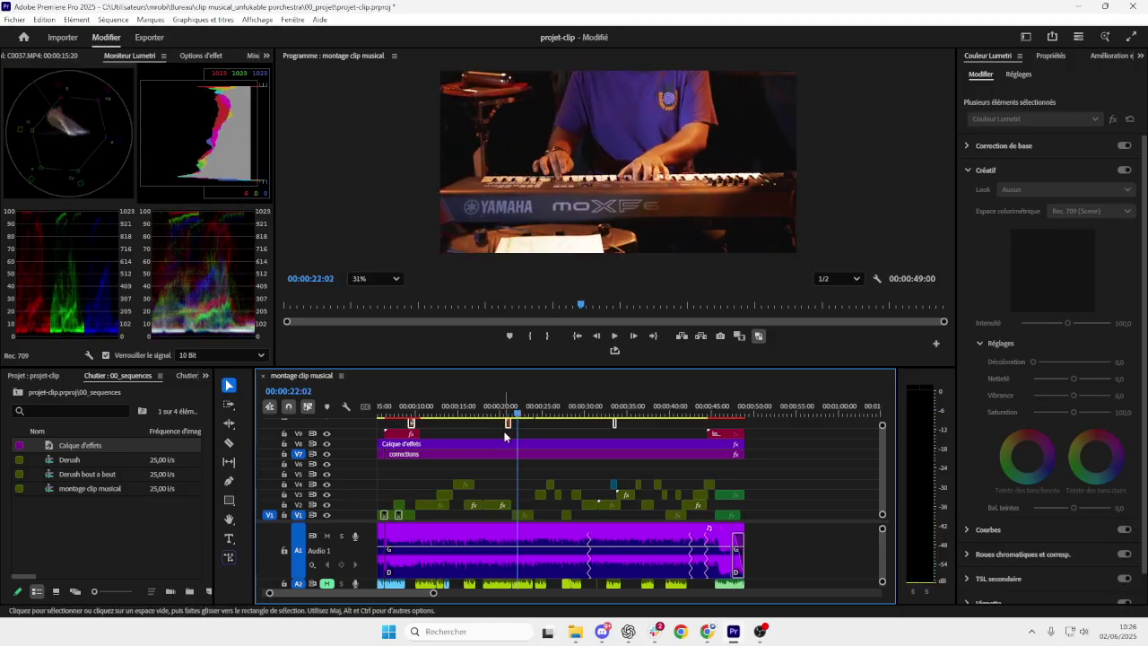
pyautogui.click(505, 436)
# - Apply the creative Look Kodak 5218 Kodak 2383 (by Adobe) to the adjustment layer on V8, previewing the shot at 00:00:21:00
pyautogui.click(508, 415)
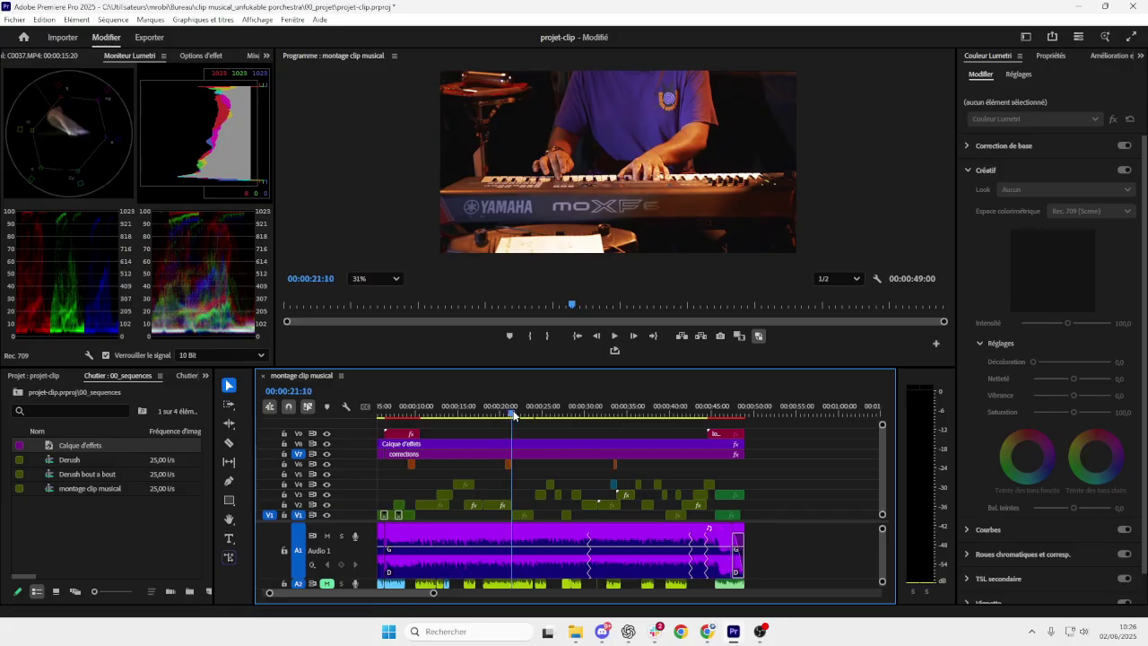
pyautogui.moveTo(508, 414); pyautogui.dragTo(508, 415)
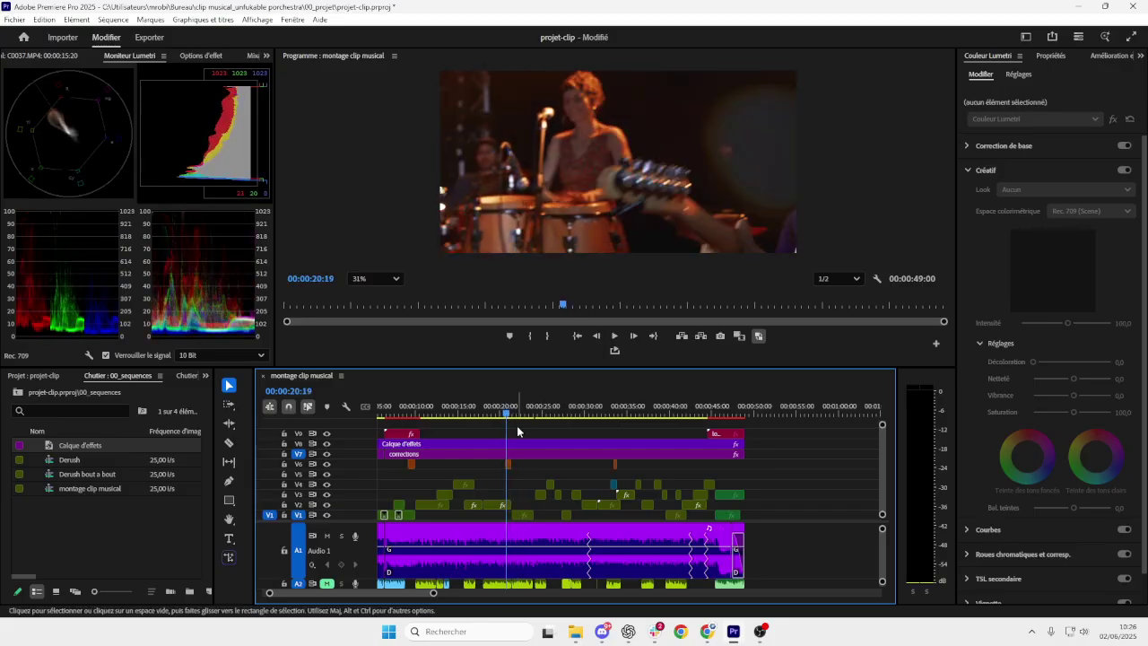
pyautogui.click(504, 446)
pyautogui.moveTo(507, 416); pyautogui.dragTo(512, 415)
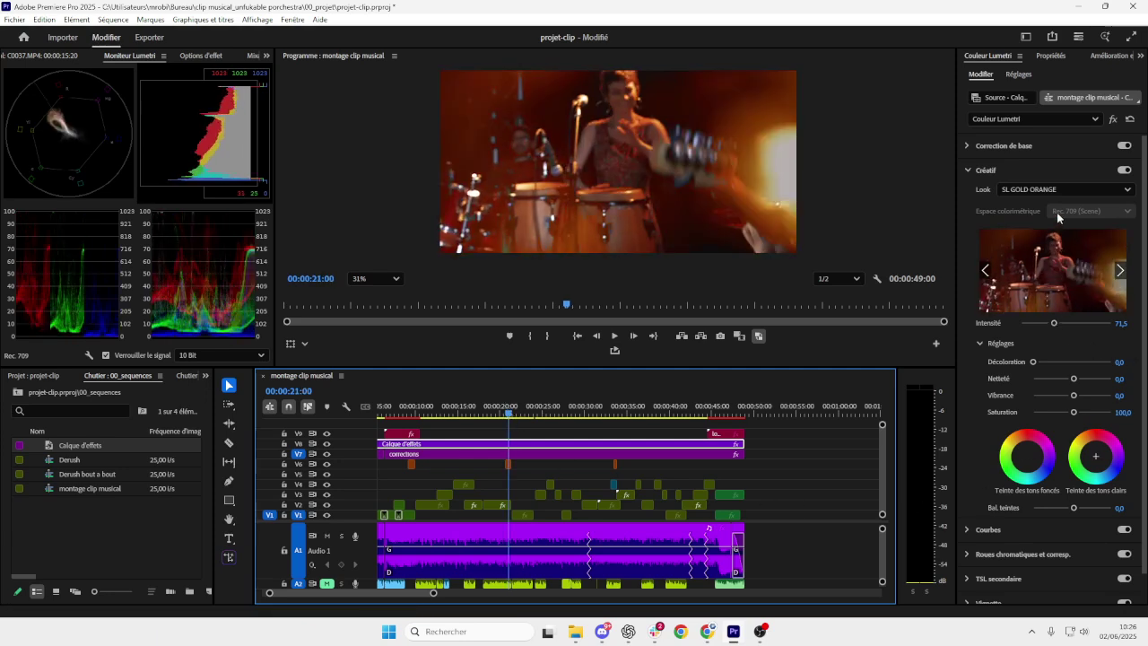
pyautogui.click(1041, 187)
pyautogui.scroll(10, 1020, 510)
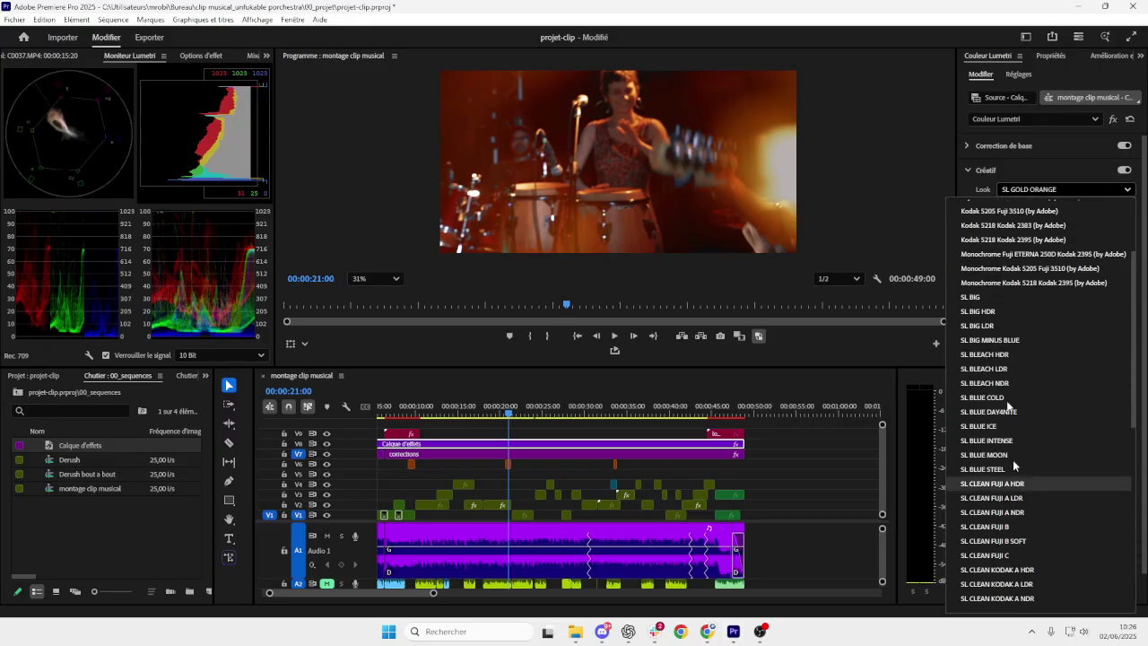
pyautogui.click(1038, 227)
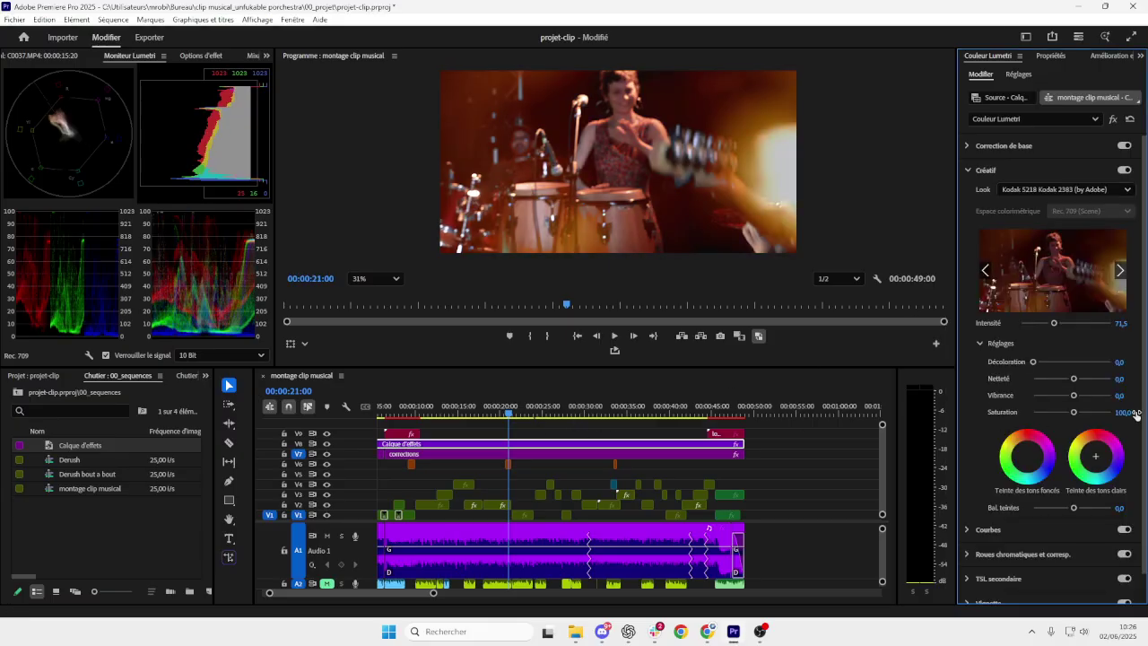
# - Set the look's Netteté to 9,9 and its Intensité to 68,9
pyautogui.moveTo(1057, 323)
pyautogui.mouseDown()
pyautogui.moveTo(1031, 323)
pyautogui.moveTo(1092, 323)
pyautogui.moveTo(1077, 337)
pyautogui.moveTo(957, 334)
pyautogui.moveTo(1119, 340)
pyautogui.moveTo(960, 326)
pyautogui.moveTo(1062, 328)
pyautogui.mouseUp()
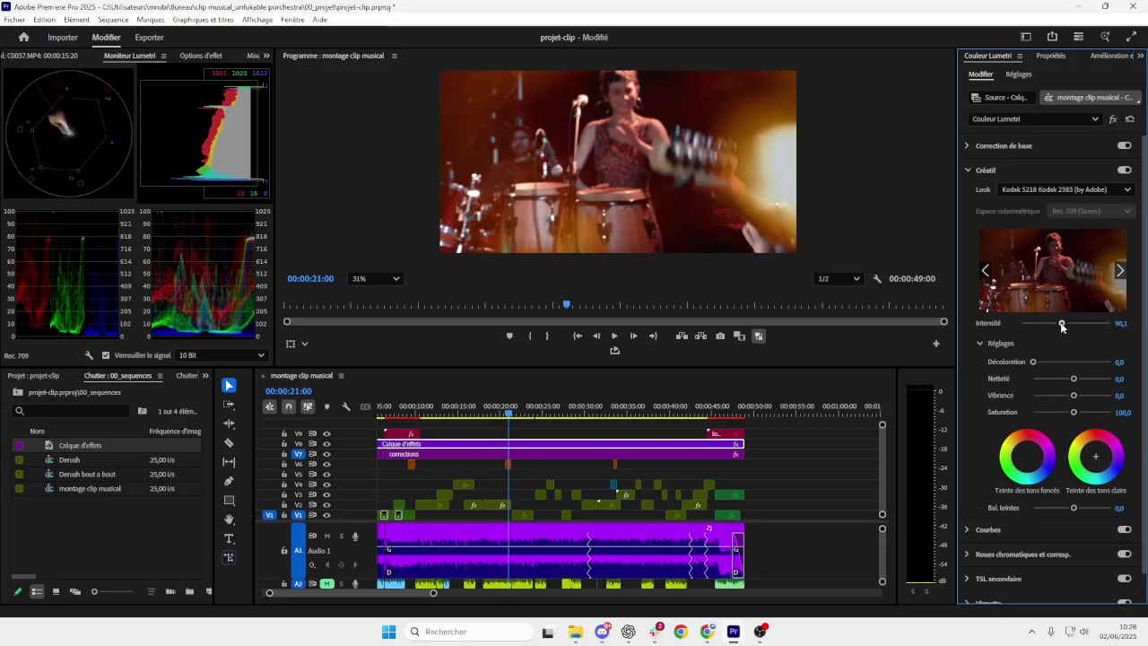
pyautogui.moveTo(1075, 384); pyautogui.dragTo(1019, 378)
pyautogui.moveTo(1095, 380)
pyautogui.mouseDown()
pyautogui.moveTo(1038, 383)
pyautogui.moveTo(1097, 383)
pyautogui.moveTo(1076, 386)
pyautogui.mouseUp()
pyautogui.moveTo(1060, 325)
pyautogui.mouseDown()
pyautogui.moveTo(995, 328)
pyautogui.moveTo(1052, 323)
pyautogui.mouseUp()
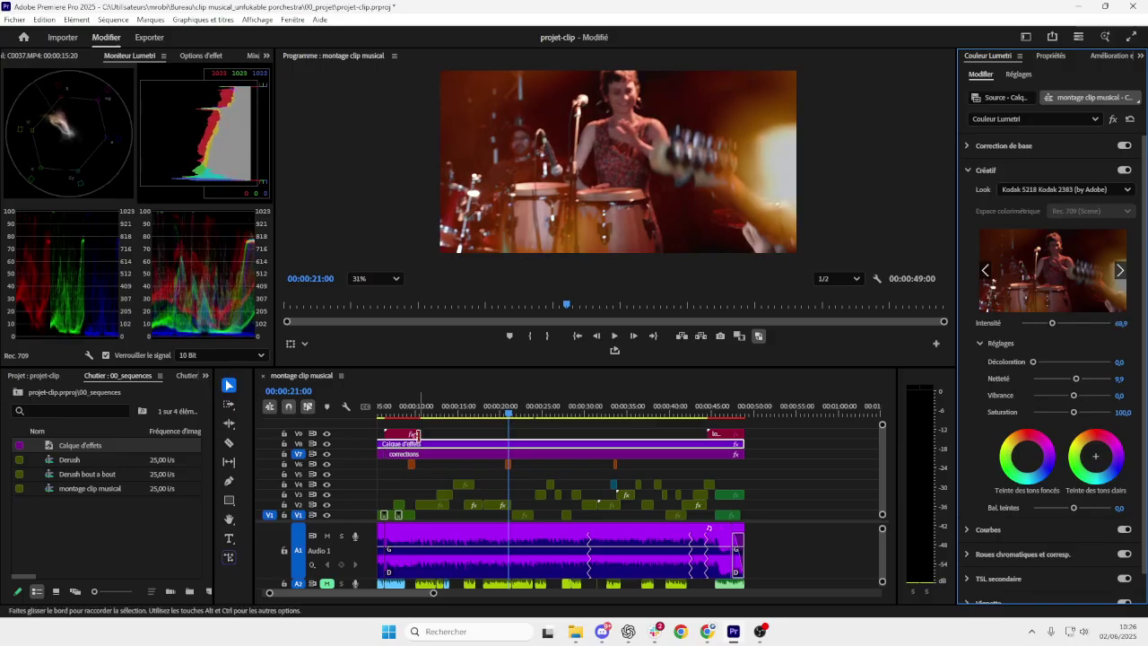
# - Preview the graded singer shot at 00:00:12:13, enlarged in the programme monitor
pyautogui.scroll(-3, 463, 469)
pyautogui.moveTo(434, 404)
pyautogui.mouseDown()
pyautogui.moveTo(467, 414)
pyautogui.moveTo(387, 409)
pyautogui.moveTo(437, 417)
pyautogui.mouseUp()
pyautogui.scroll(4, 402, 429)
pyautogui.scroll(3, 552, 184)
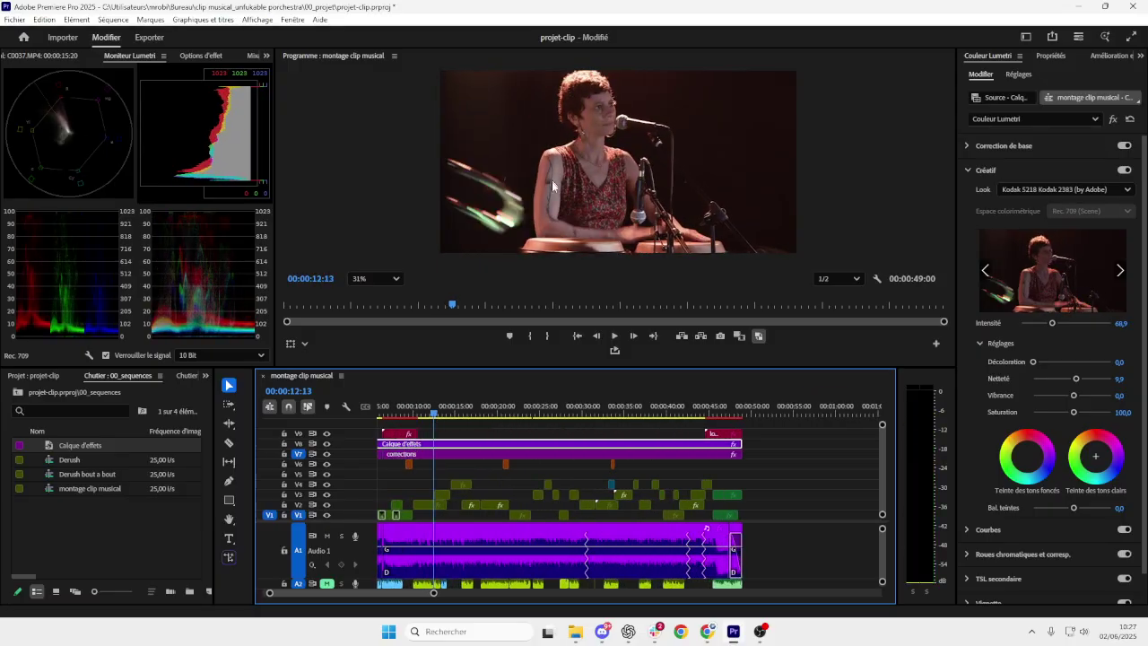
pyautogui.scroll(-2, 552, 220)
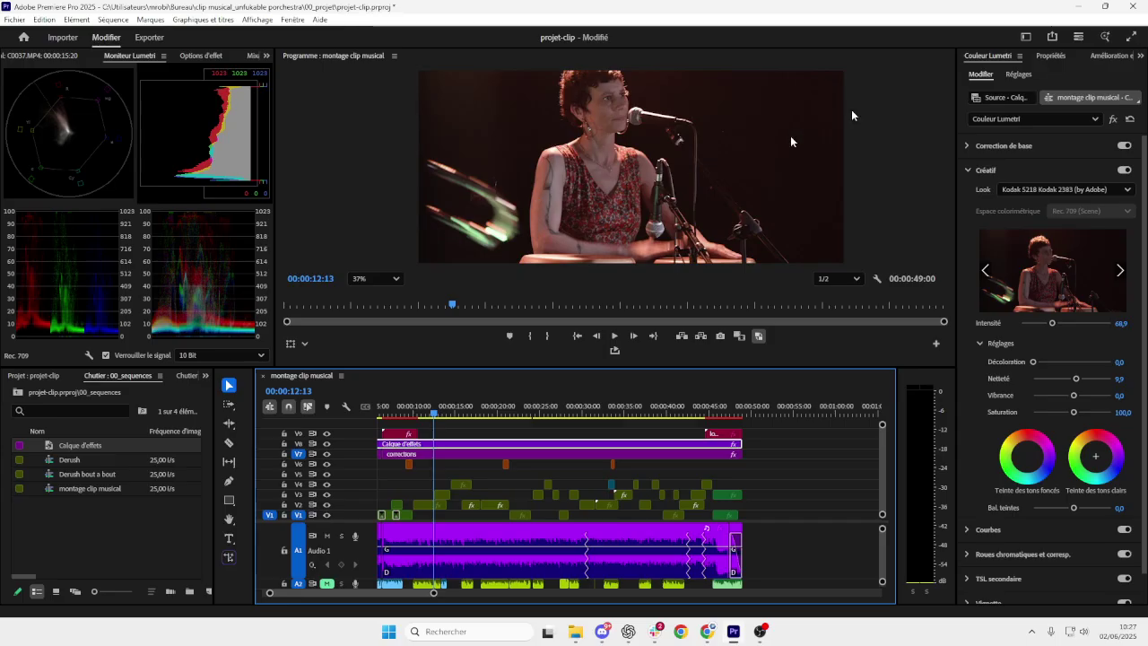
# - Switch the Créatif section off and on repeatedly to compare the singer shot with and without the look, leaving it enabled
pyautogui.click(969, 170)
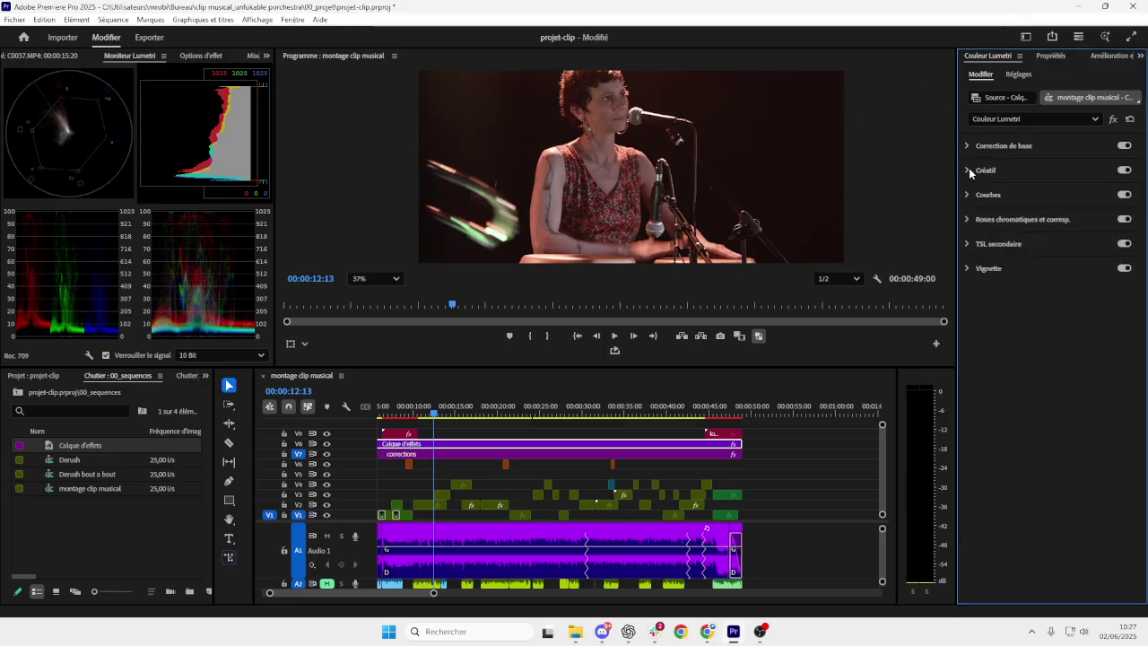
pyautogui.click(1126, 170)
pyautogui.click(1126, 171)
pyautogui.click(1125, 171)
pyautogui.click(1125, 171)
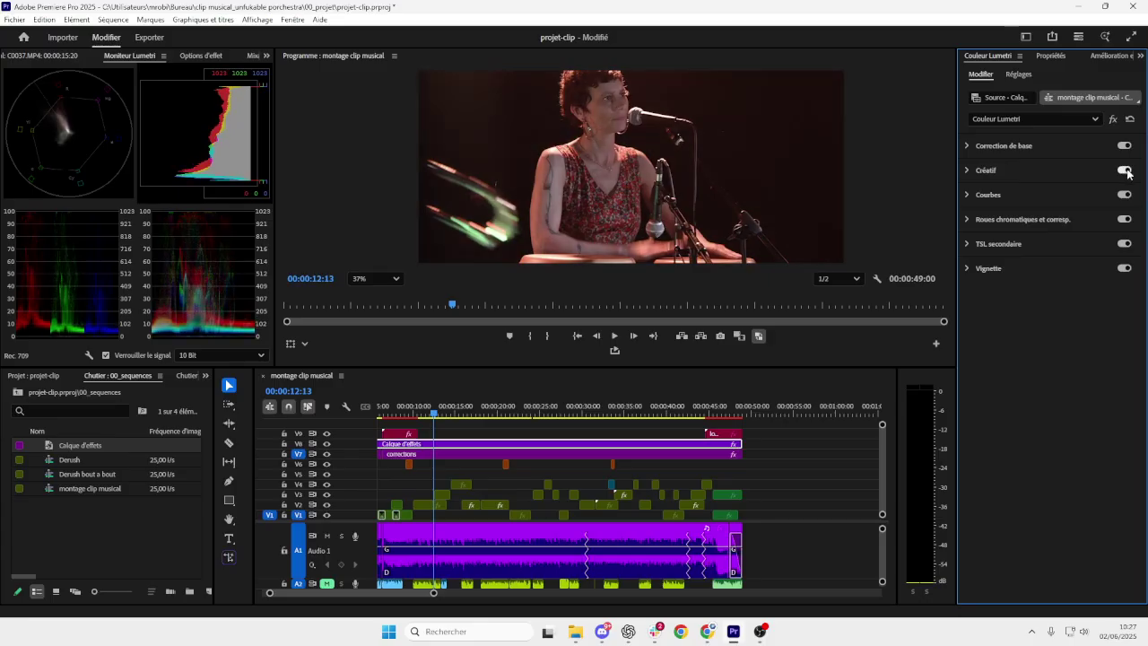
pyautogui.click(1126, 170)
pyautogui.scroll(1, 634, 106)
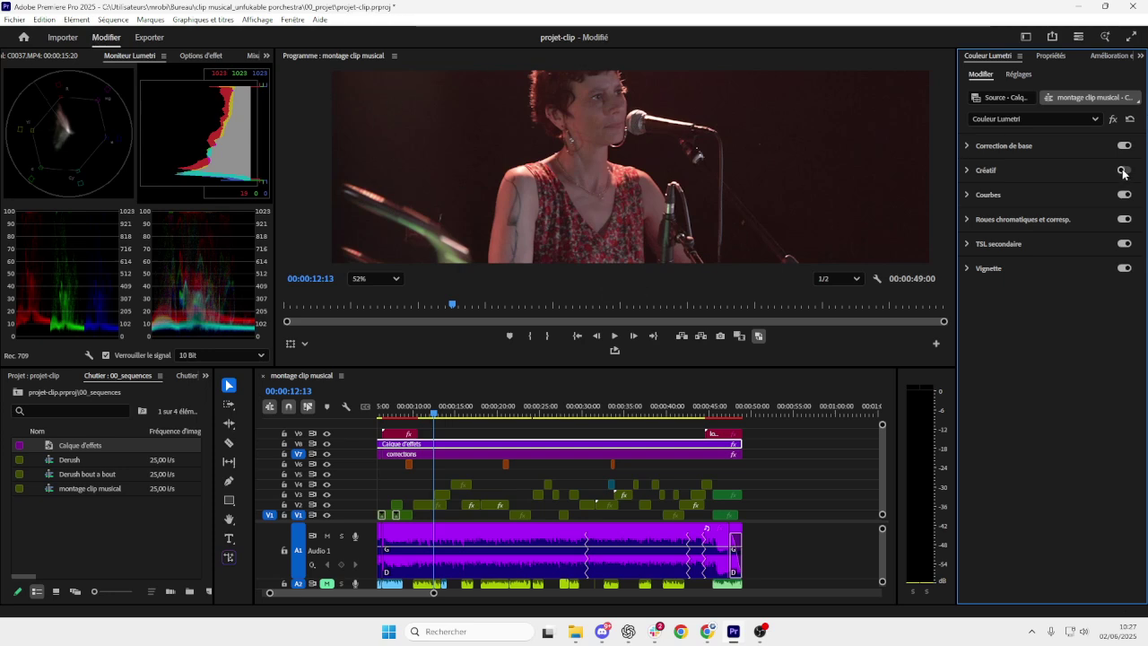
pyautogui.click(1126, 170)
pyautogui.click(1126, 170)
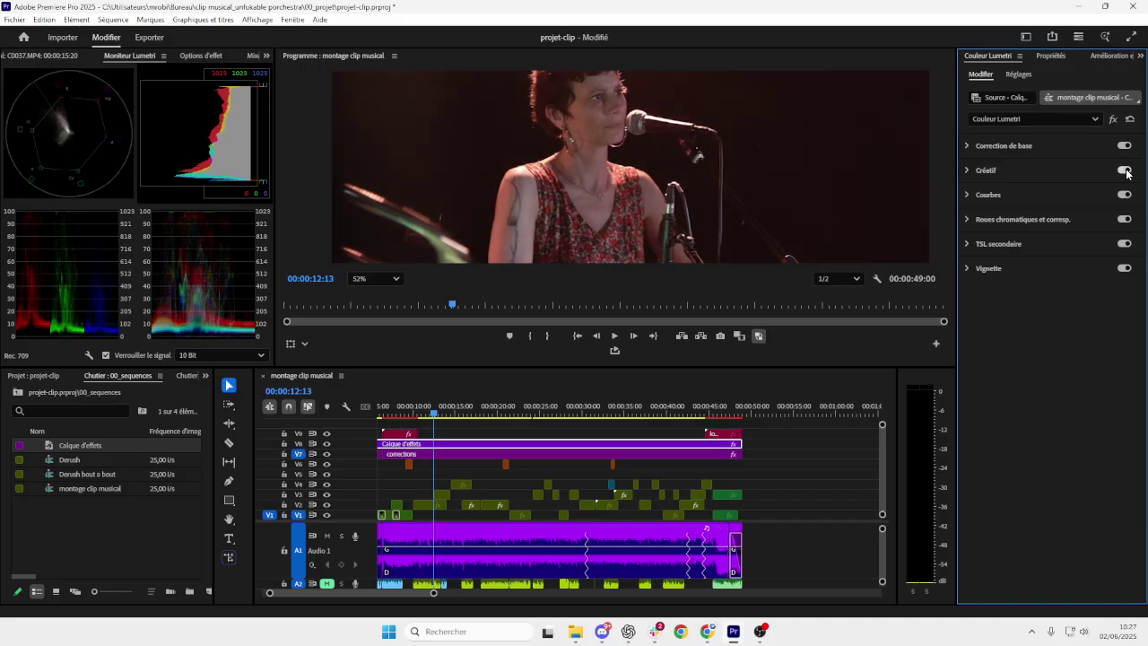
pyautogui.click(1125, 171)
pyautogui.click(1126, 171)
pyautogui.click(1126, 171)
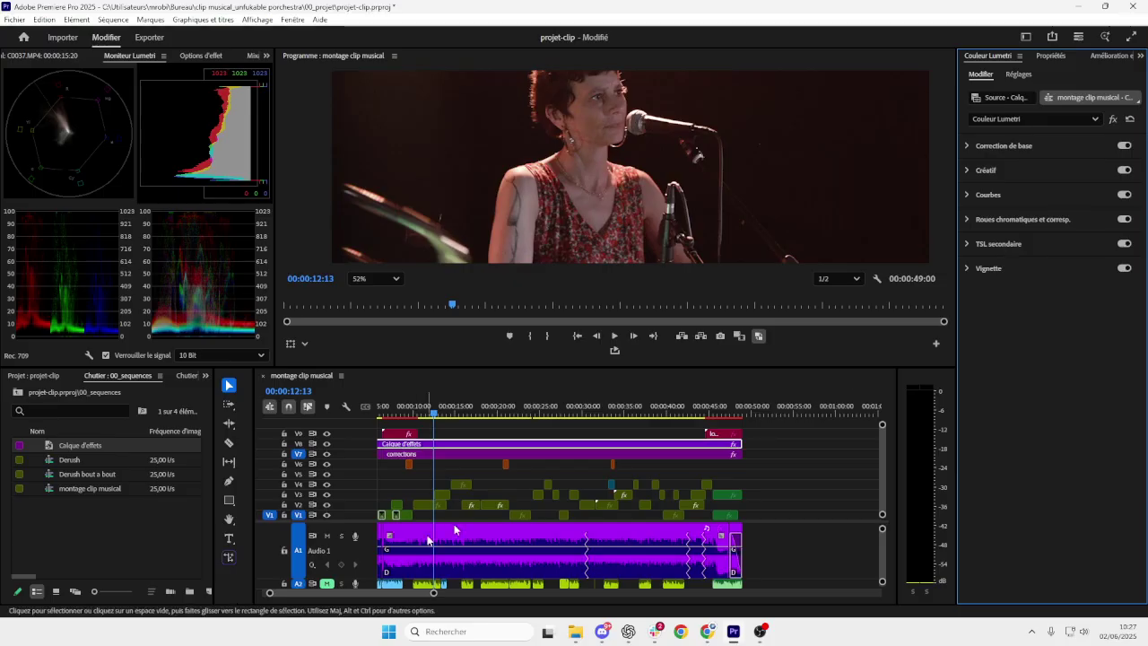
pyautogui.scroll(-3, 434, 419)
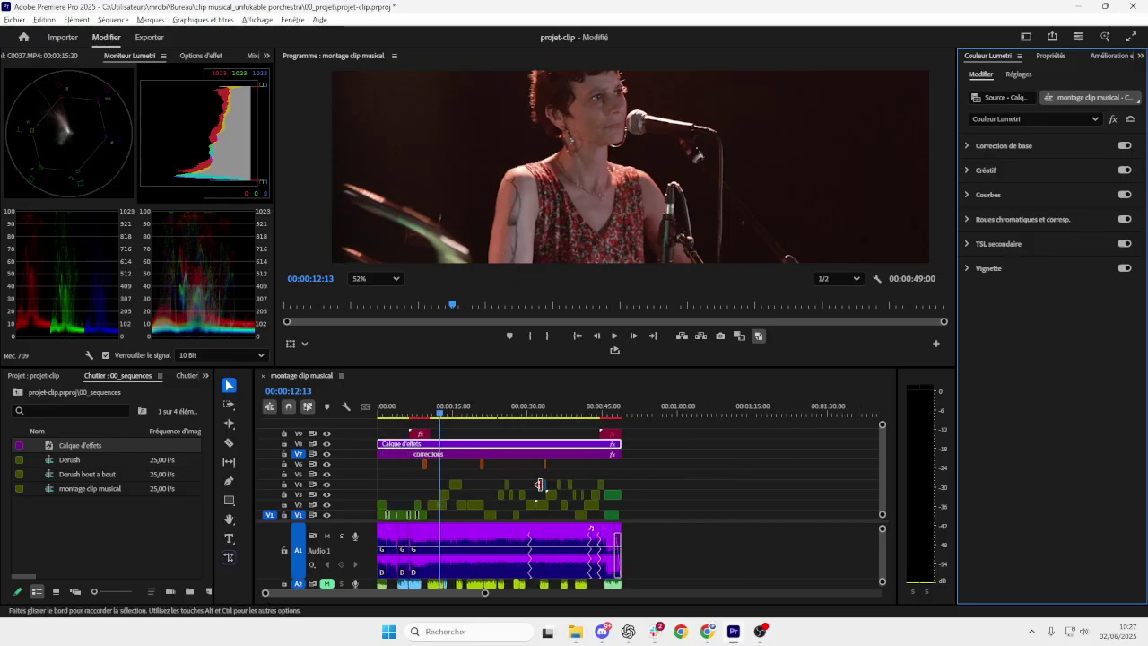
pyautogui.scroll(4, 439, 444)
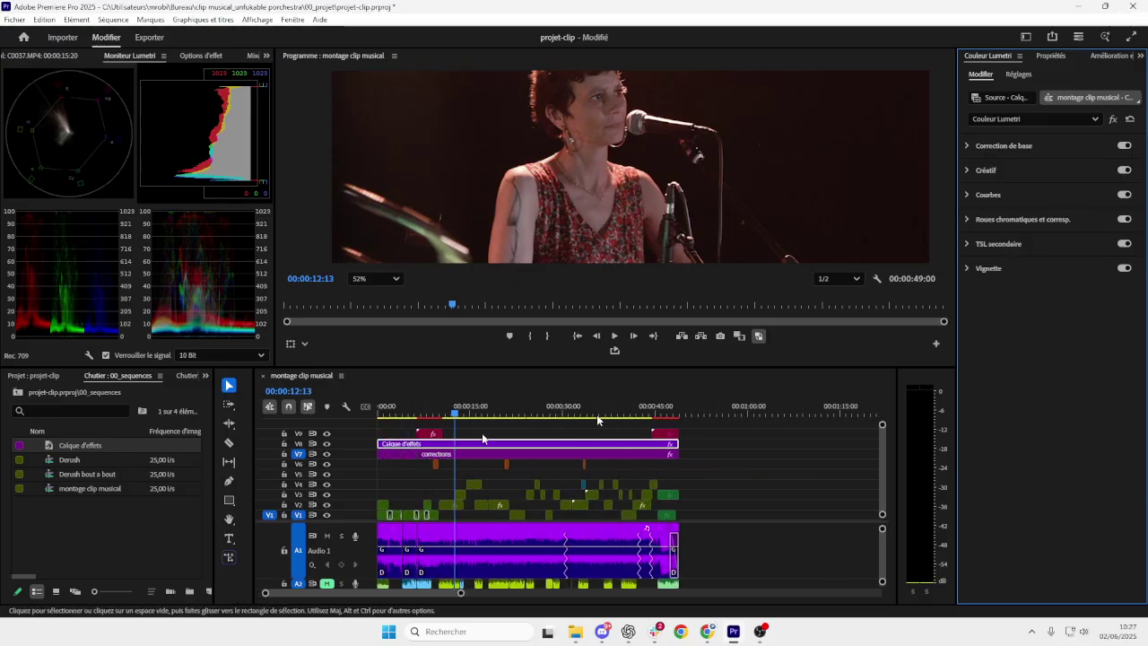
pyautogui.hotkey('alt', 'Tab')
pyautogui.hotkey('alt', 'Tab')
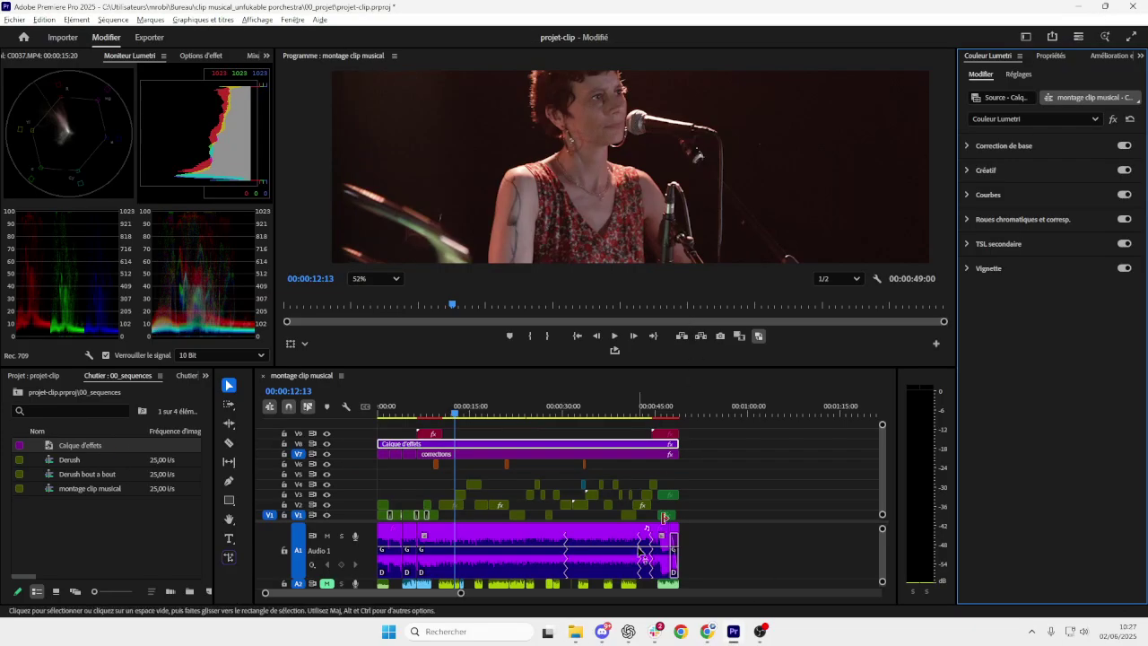
# - Set the Saturation in the Créatif section of the V8 adjustment layer to 0,0
pyautogui.click(966, 170)
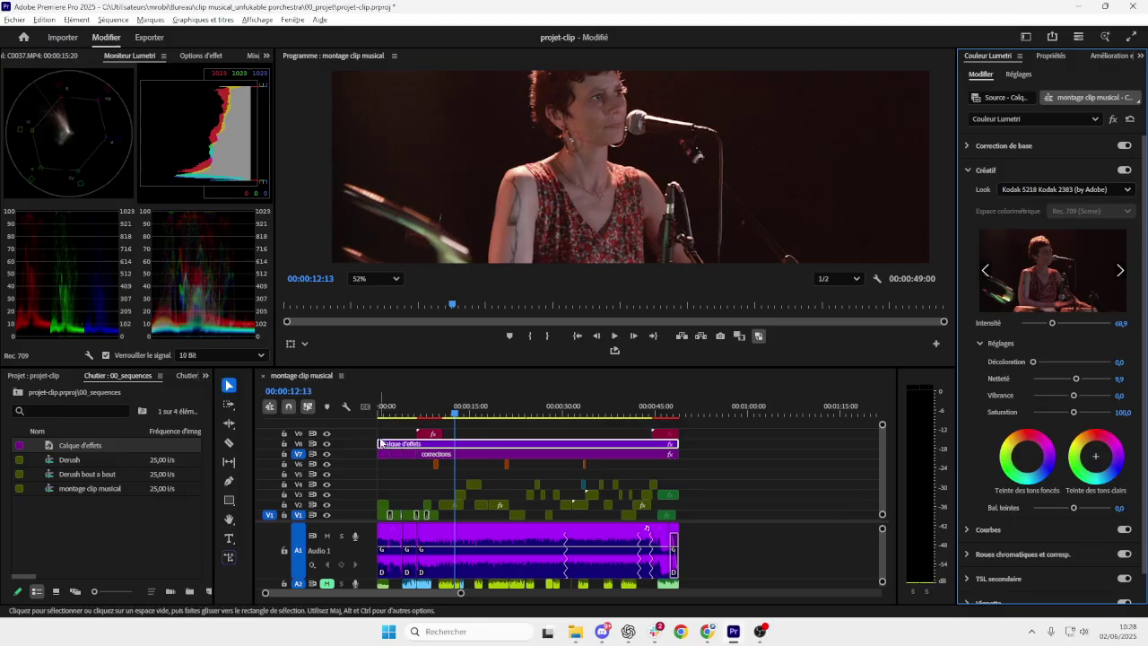
pyautogui.scroll(-3, 494, 504)
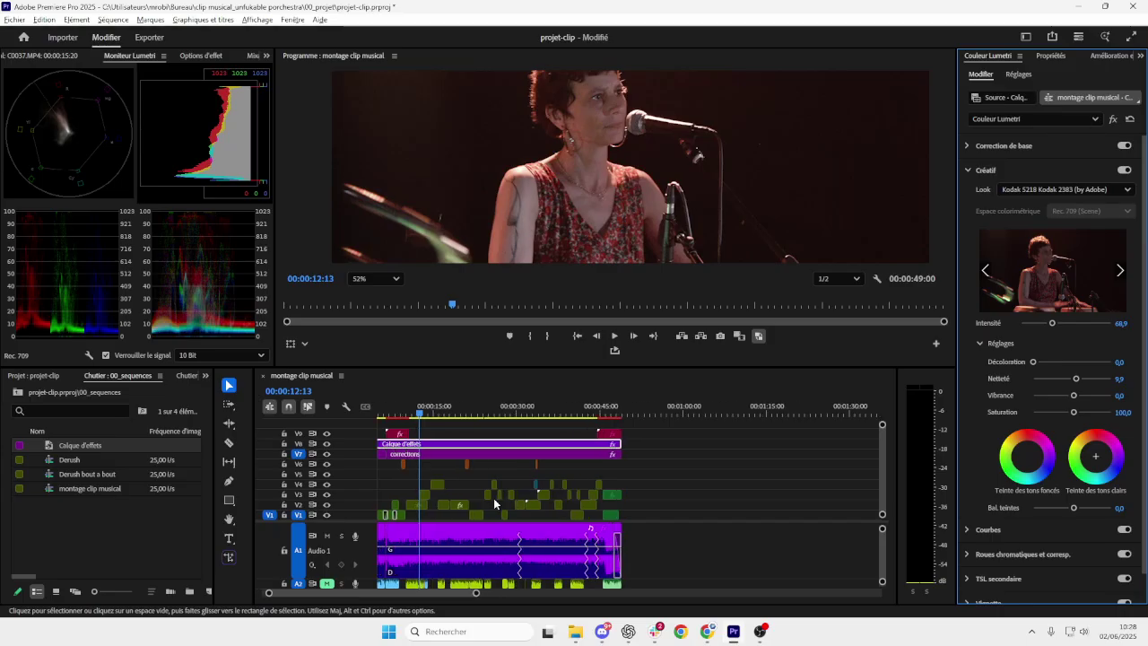
pyautogui.scroll(2, 494, 504)
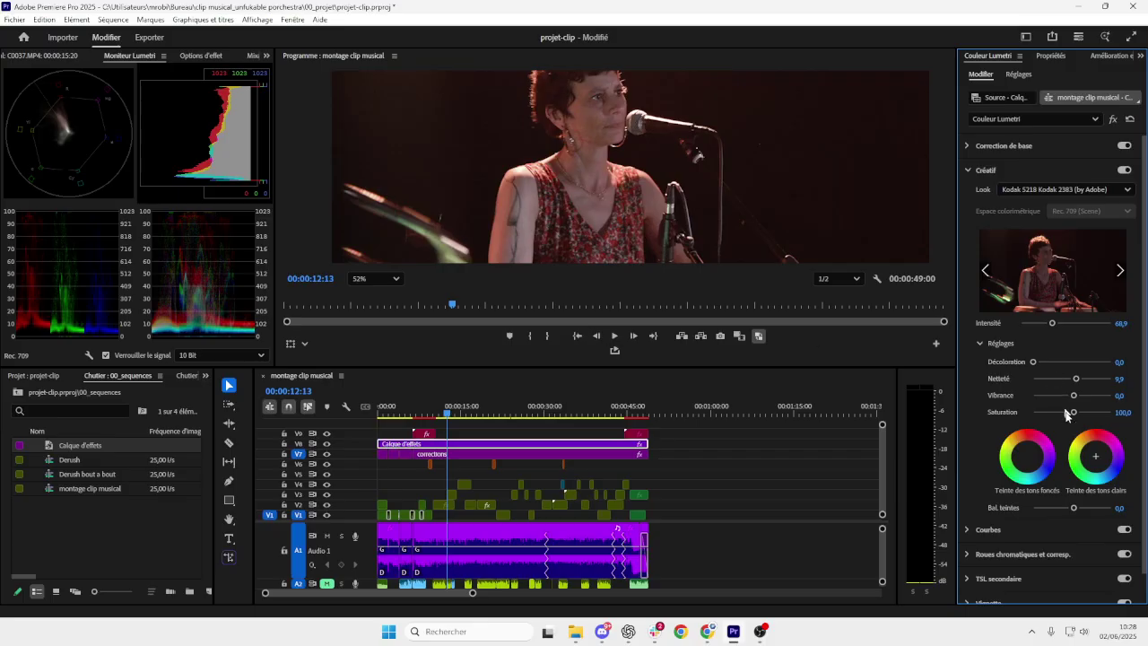
pyautogui.moveTo(1074, 412); pyautogui.dragTo(964, 414)
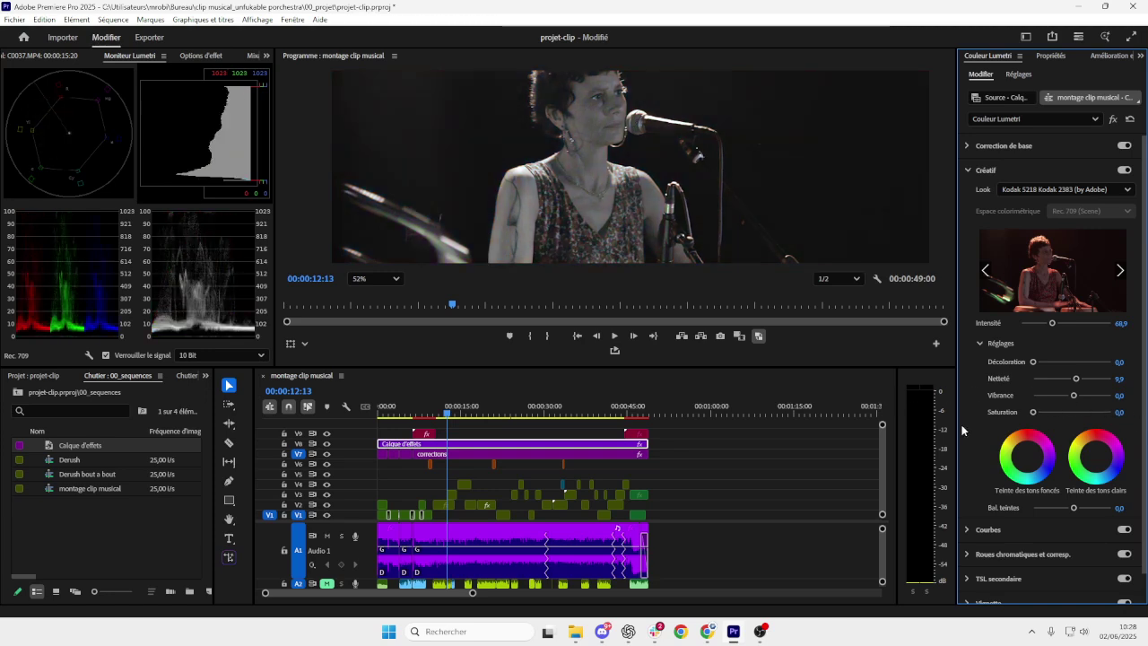
# - Undo the Saturation change on the V8 adjustment layer and set its Décoloration to 6,1
pyautogui.hotkey('ctrl', 'z')
pyautogui.moveTo(1074, 395)
pyautogui.mouseDown()
pyautogui.moveTo(1006, 399)
pyautogui.moveTo(1094, 395)
pyautogui.moveTo(1077, 396)
pyautogui.mouseUp()
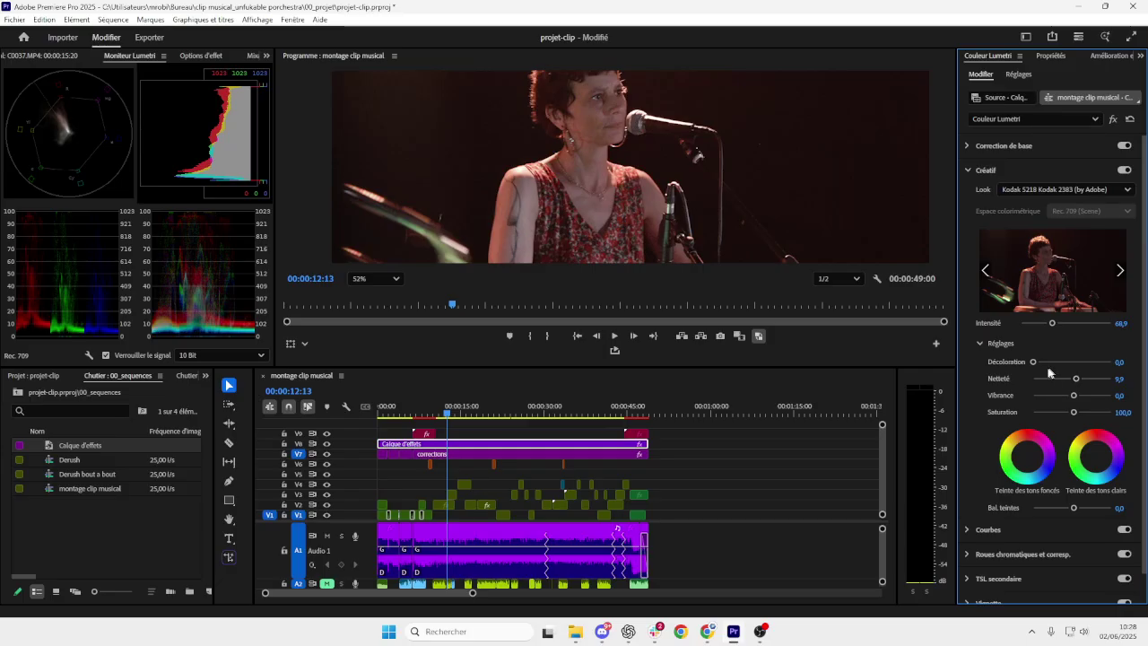
pyautogui.moveTo(1032, 362)
pyautogui.mouseDown()
pyautogui.moveTo(1093, 362)
pyautogui.moveTo(1018, 365)
pyautogui.moveTo(1038, 369)
pyautogui.mouseUp()
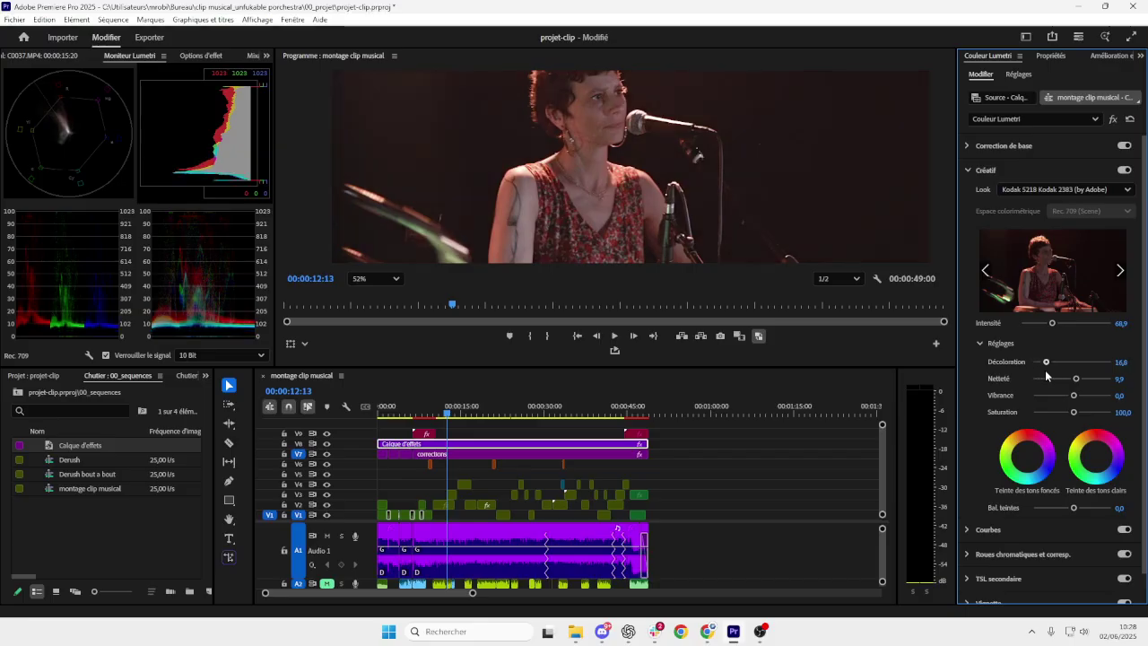
pyautogui.moveTo(1039, 377); pyautogui.dragTo(1037, 376)
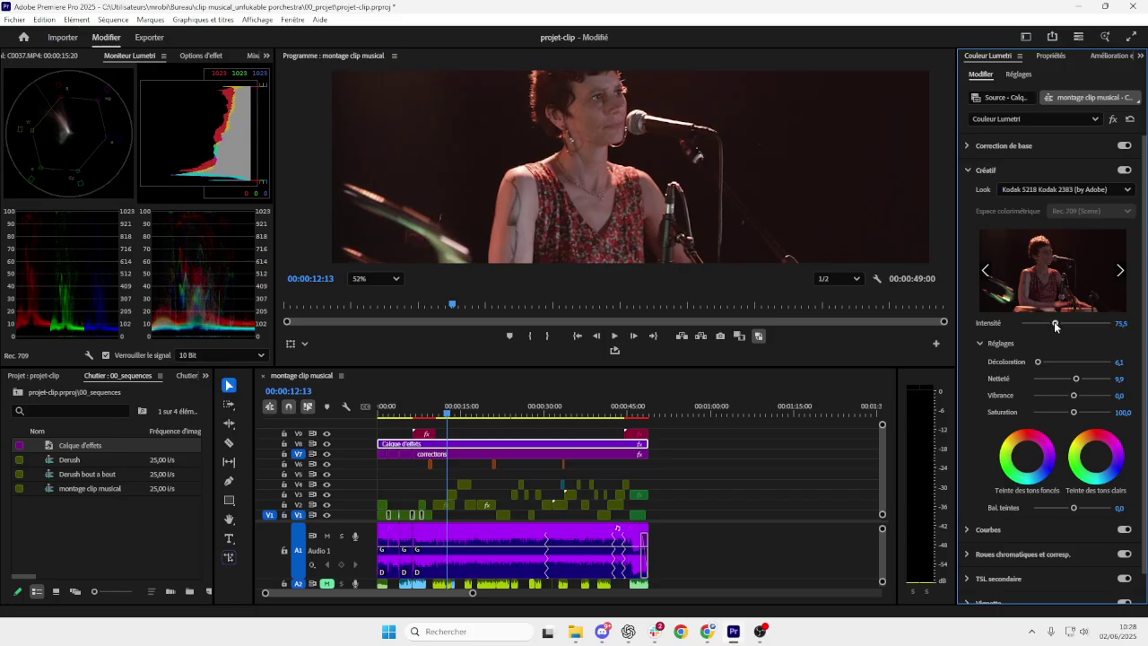
# - Try the look's Intensité at 200,0 and 58,5, settle on 76,8, and inspect the singer shot enlarged
pyautogui.moveTo(1054, 321); pyautogui.dragTo(1121, 322)
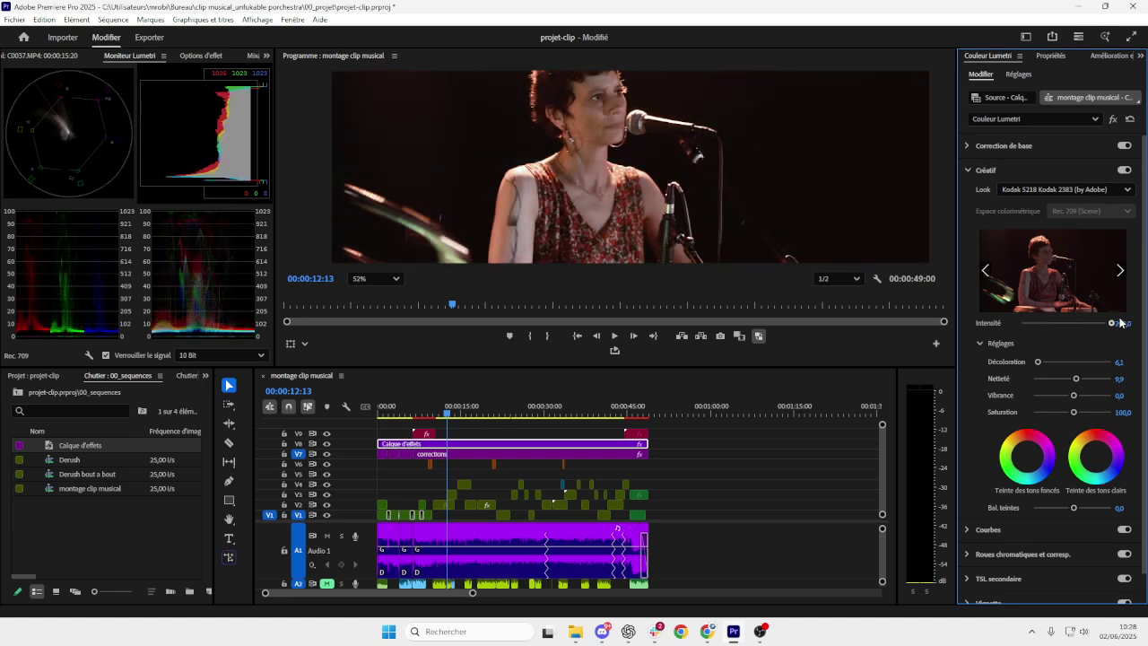
pyautogui.scroll(-3, 524, 176)
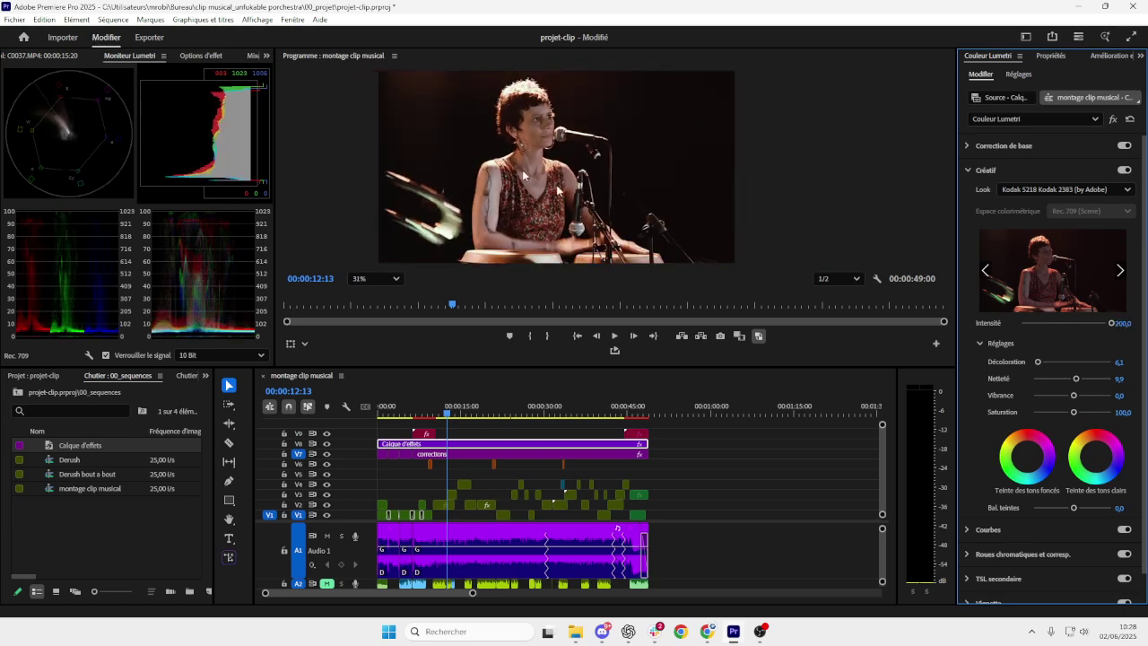
pyautogui.click(1114, 324)
pyautogui.moveTo(1114, 324); pyautogui.dragTo(1045, 324)
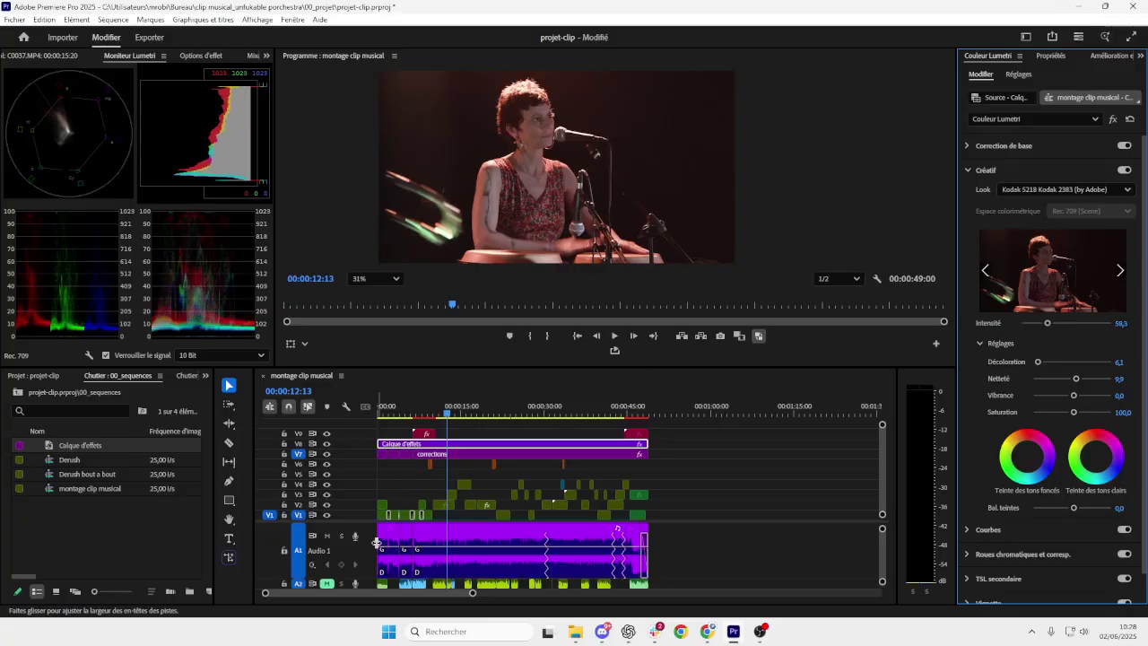
pyautogui.moveTo(1046, 324); pyautogui.dragTo(1056, 323)
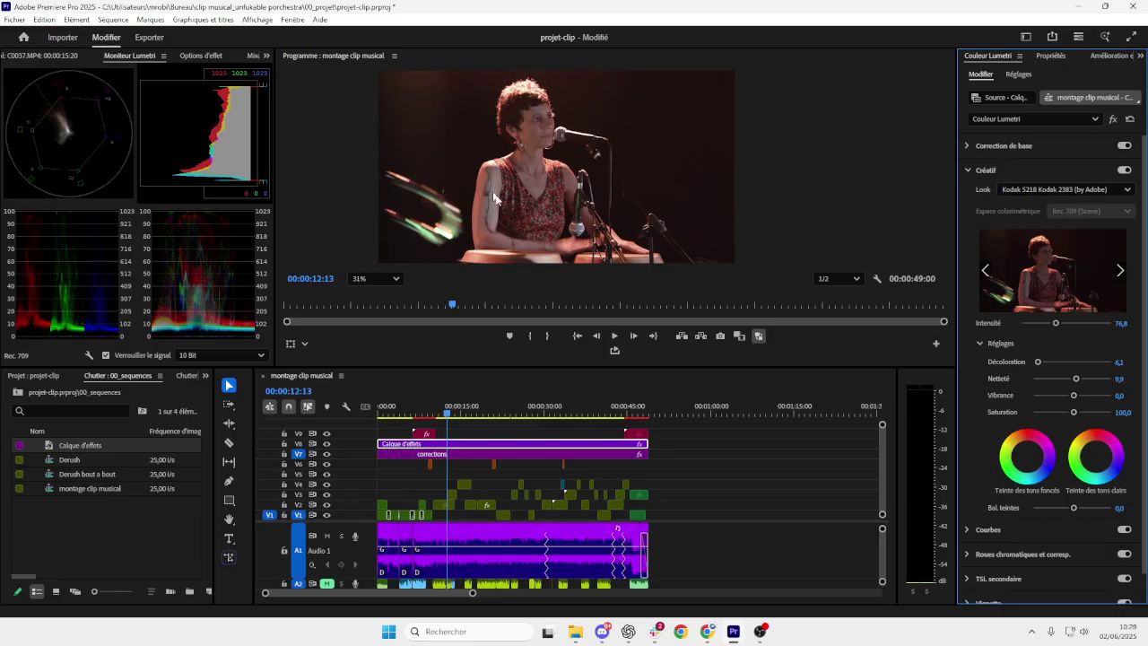
pyautogui.scroll(-2, 499, 205)
pyautogui.scroll(6, 499, 204)
pyautogui.scroll(-4, 500, 214)
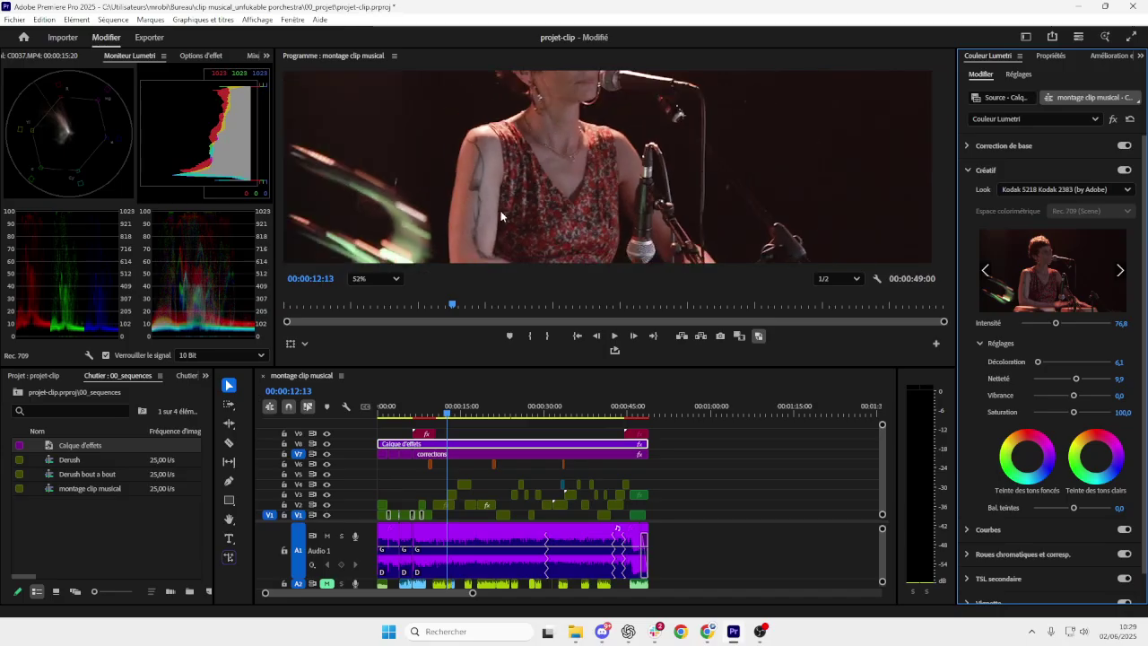
# - Split the corrections layer on V7 at 00:00:12:14, where the C0012.MP4 shot starts
pyautogui.click(458, 418)
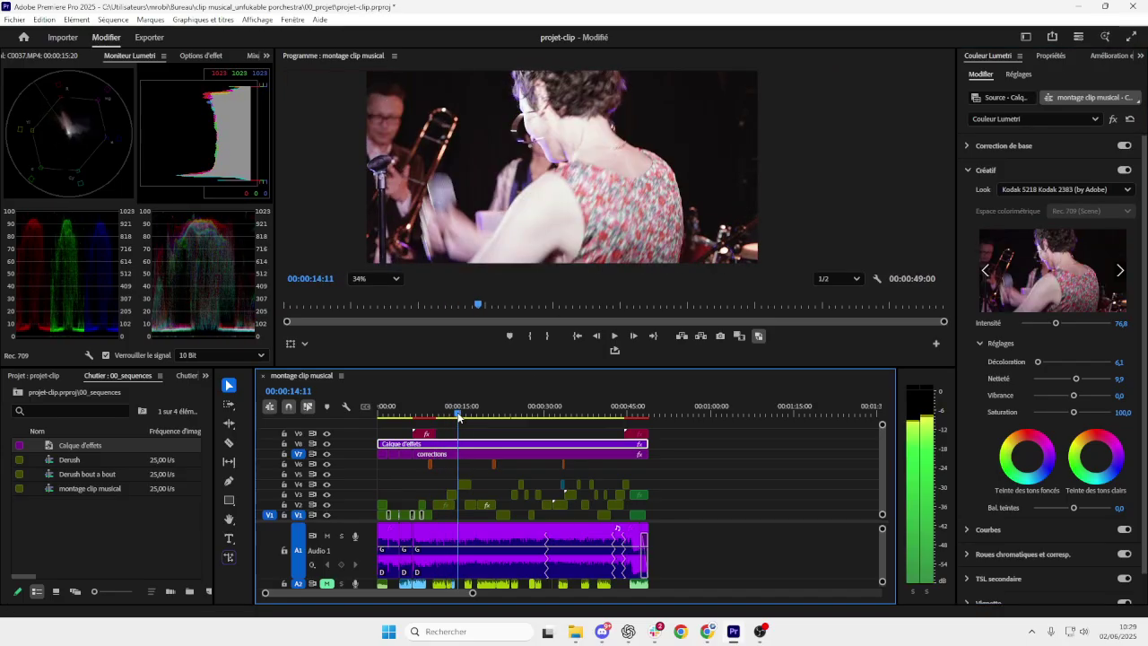
pyautogui.moveTo(458, 418)
pyautogui.mouseDown()
pyautogui.moveTo(441, 427)
pyautogui.moveTo(440, 415)
pyautogui.mouseUp()
pyautogui.press('=')
pyautogui.press('=')
pyautogui.press('=')
pyautogui.press('=')
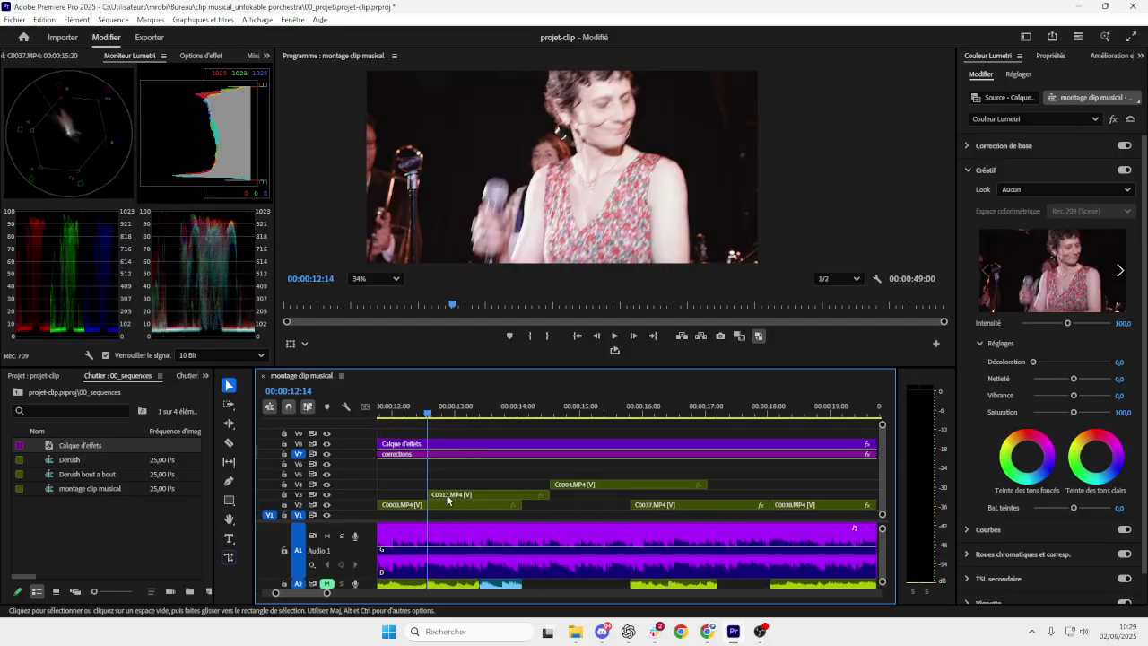
pyautogui.click(459, 496)
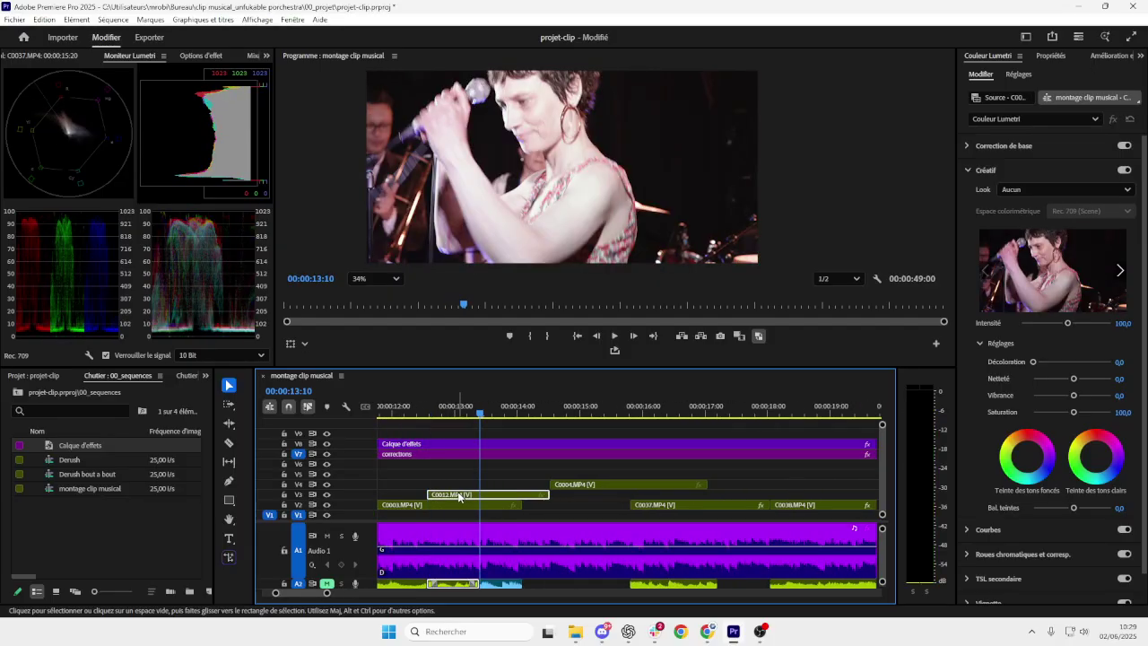
pyautogui.click(452, 456)
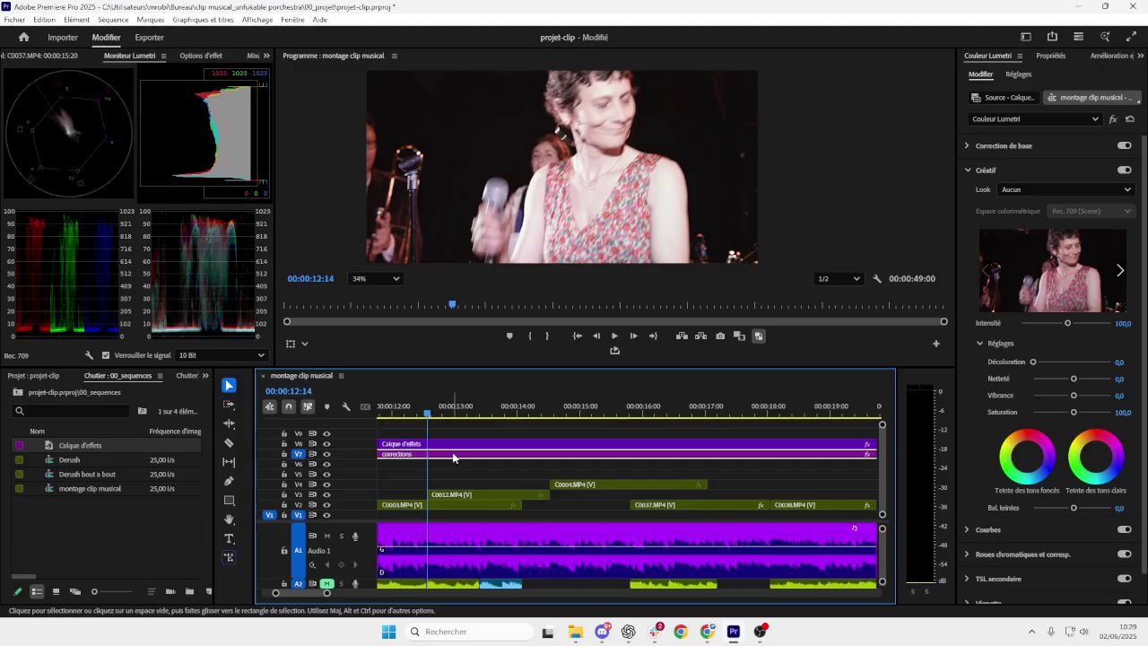
pyautogui.hotkey('ctrl', 'k')
# - Split the C0012.MP4 clip on V3 at 00:00:13:10
pyautogui.click(482, 493)
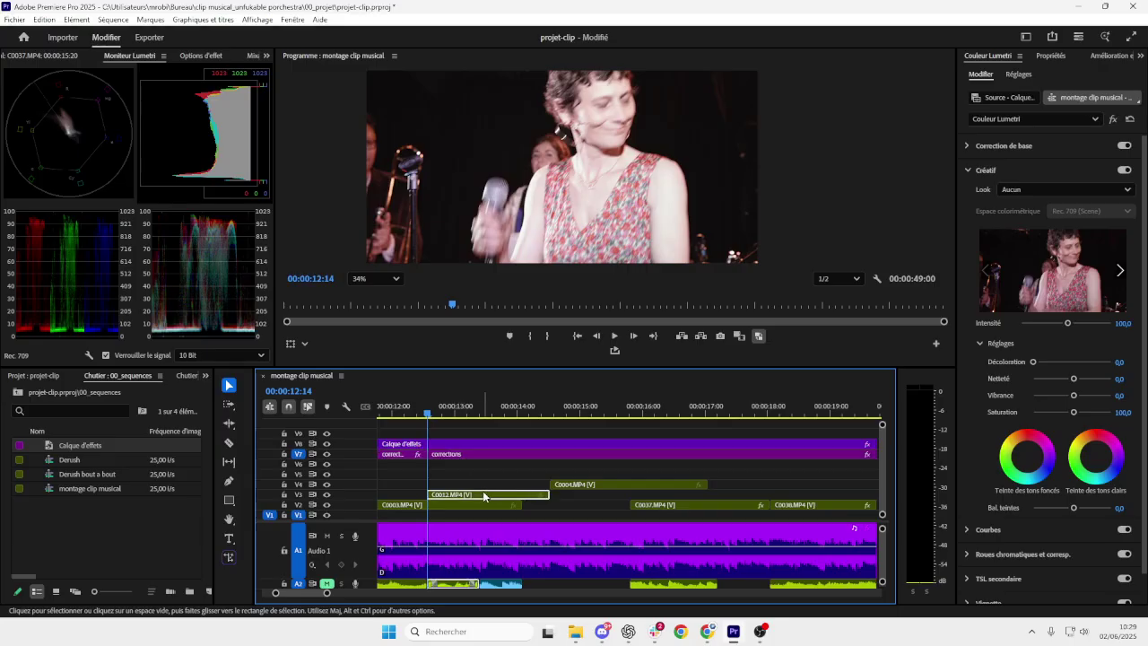
pyautogui.click(482, 495)
pyautogui.hotkey('ctrl', 'k')
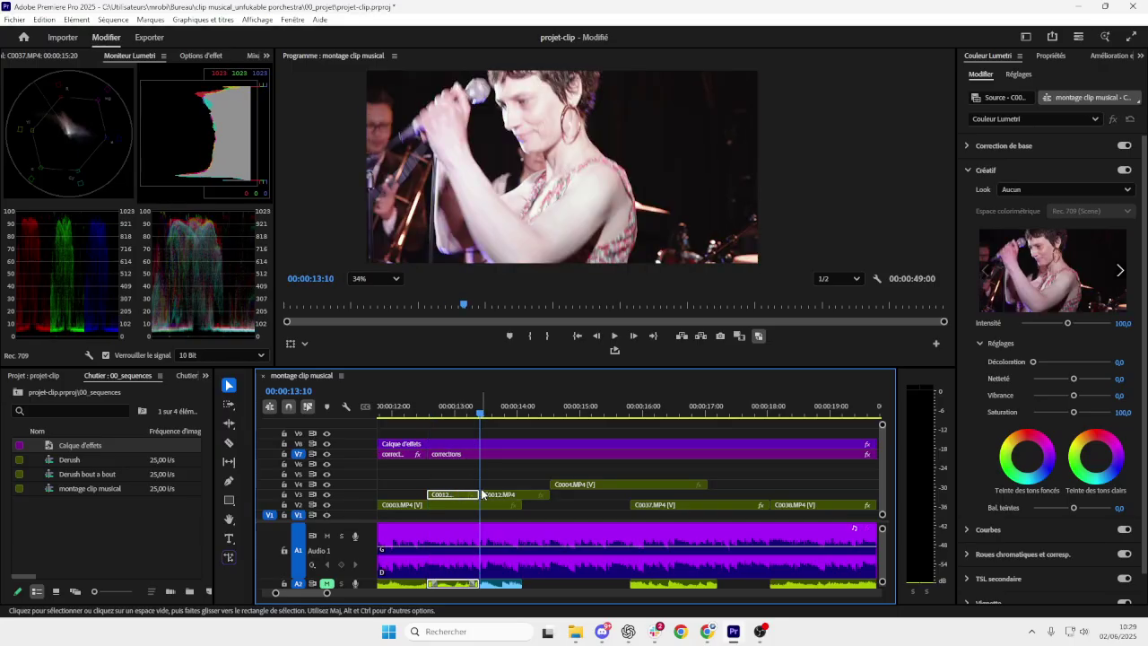
# - Split the corrections layer on V7 at 00:00:14:13, where the C0004.MP4 shot starts
pyautogui.click(494, 453)
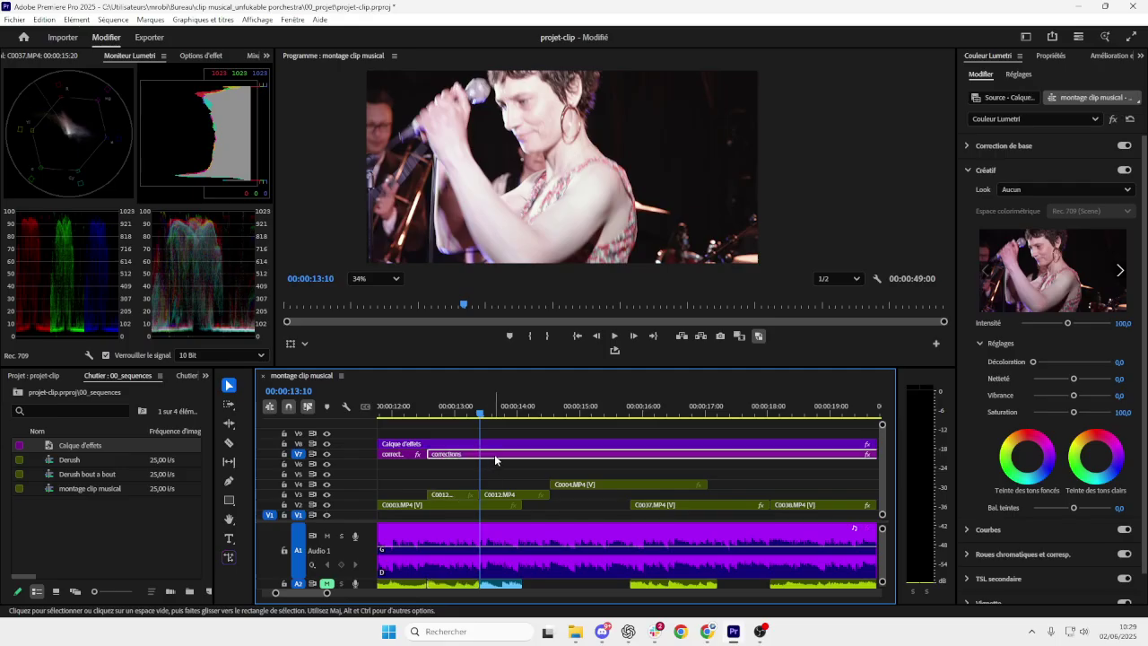
pyautogui.press('Down')
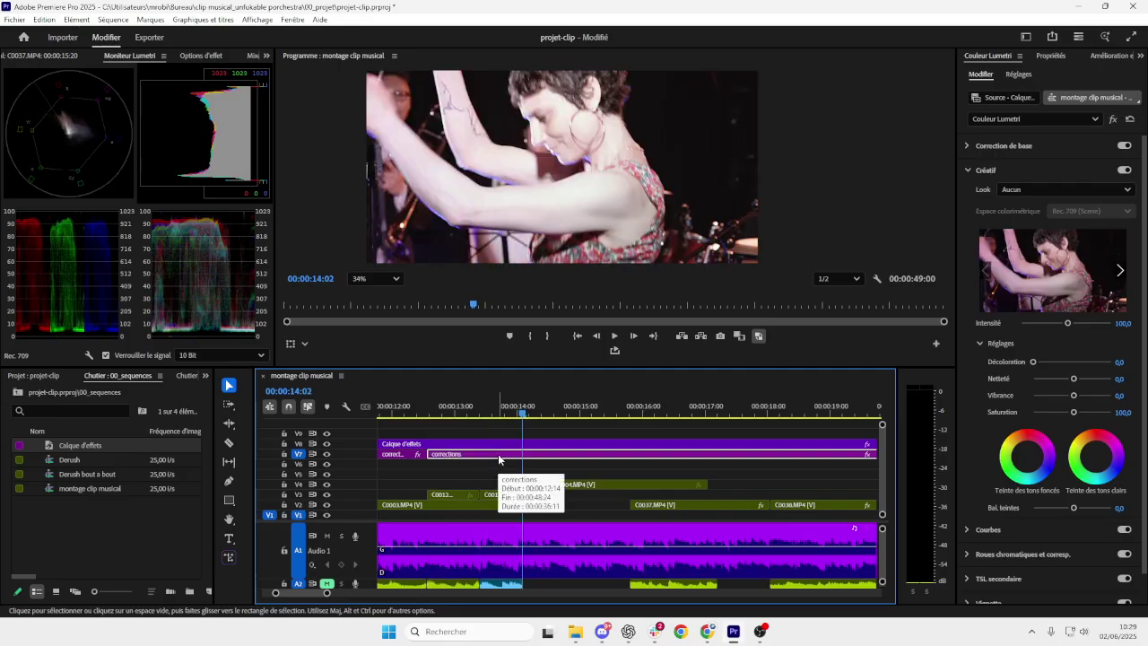
pyautogui.click(517, 496)
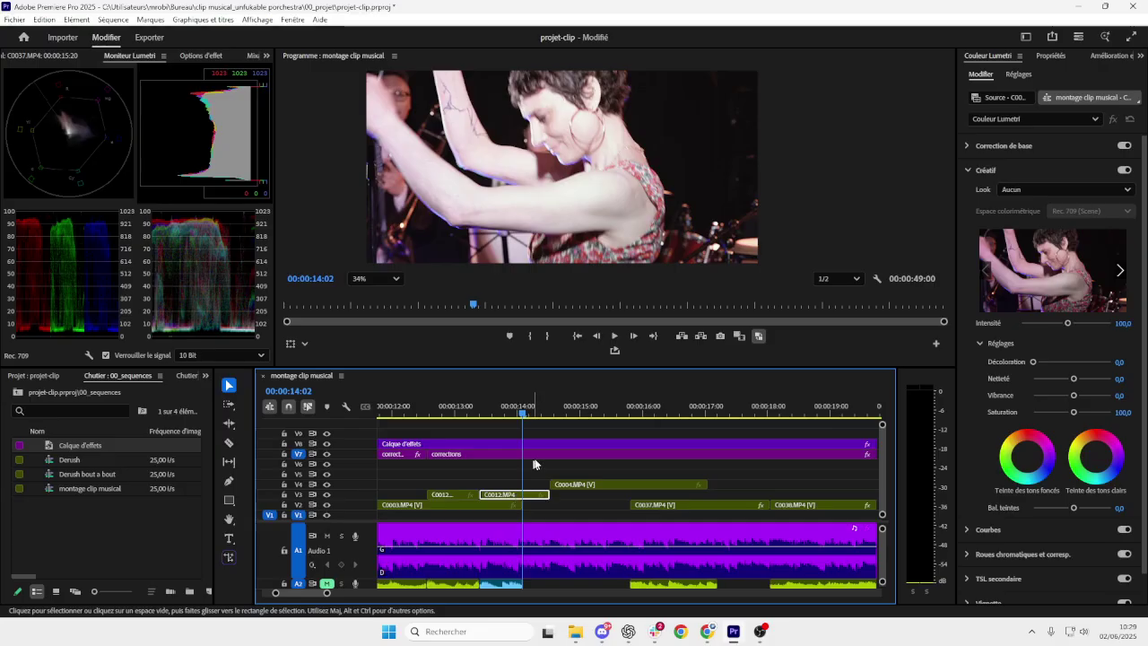
pyautogui.press('Down')
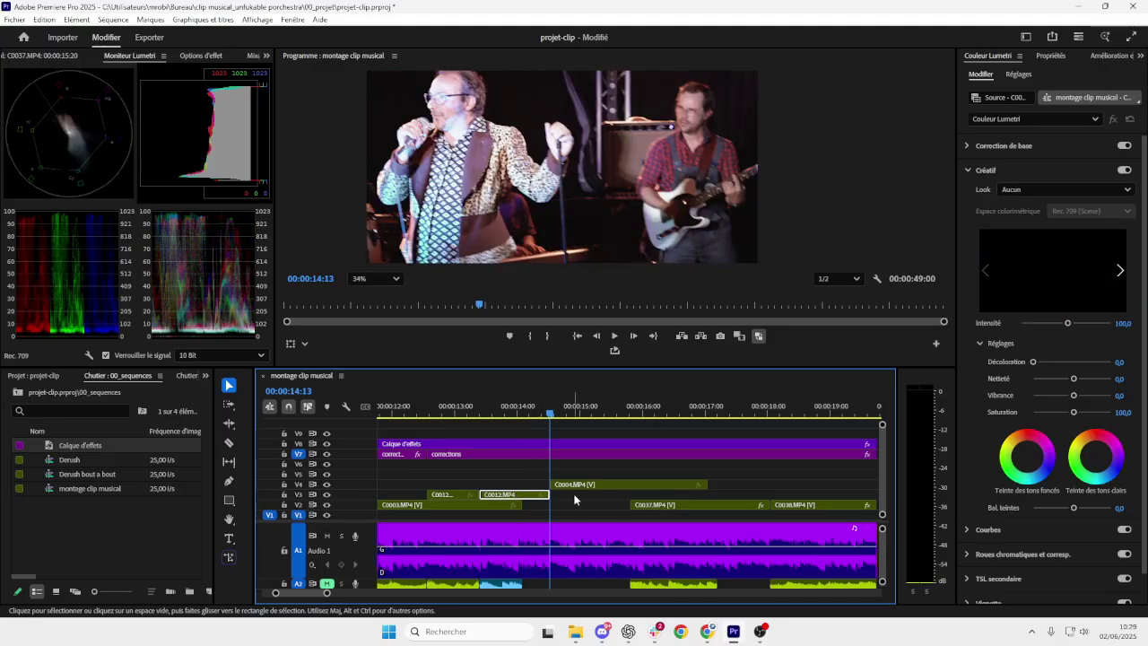
pyautogui.click(552, 455)
pyautogui.hotkey('ctrl', 'k')
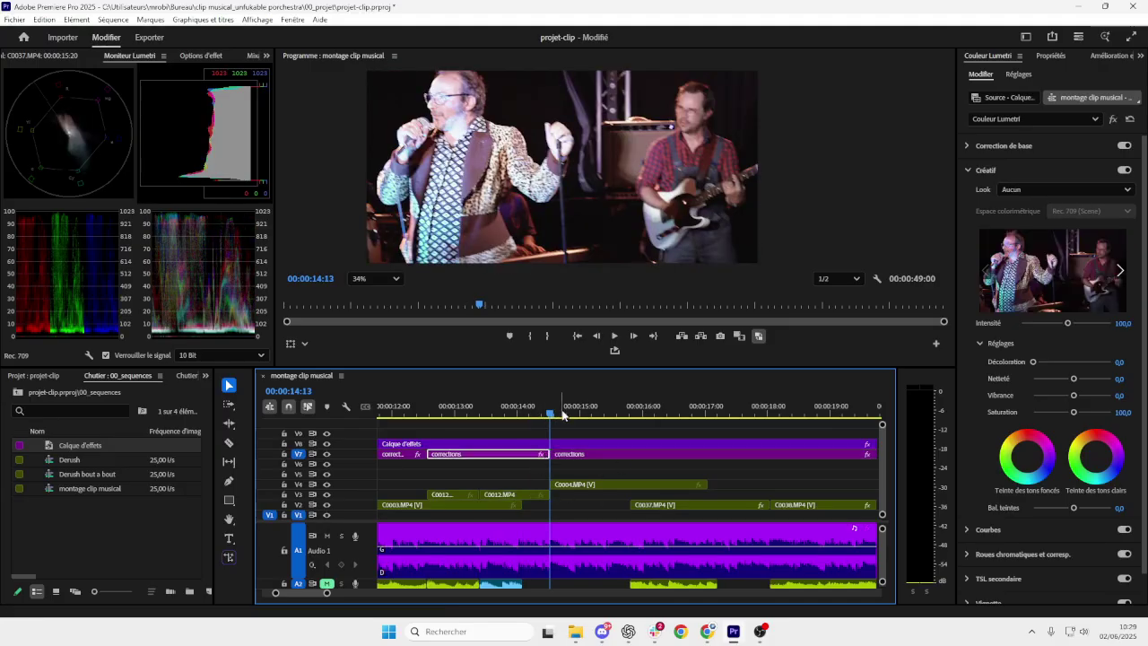
# - Compare the C0003.MP4 and C0012.MP4 shots, then set the Exposition of the corrections segment above C0012.MP4 to 0,6
pyautogui.moveTo(550, 414); pyautogui.dragTo(460, 427)
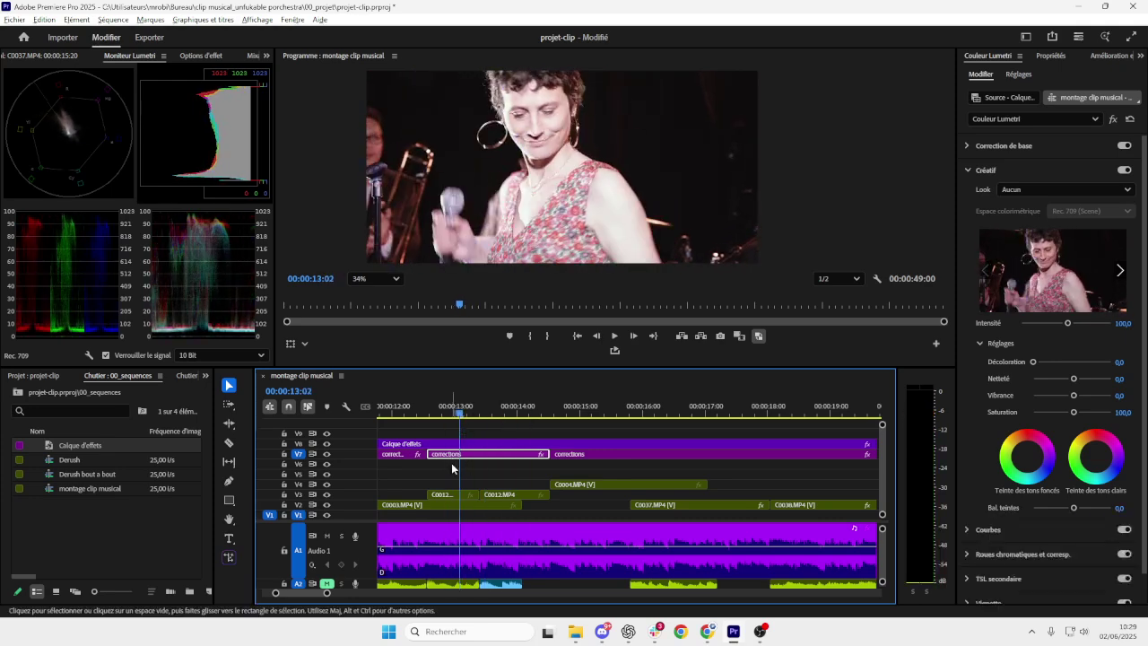
pyautogui.click(415, 457)
pyautogui.click(405, 418)
pyautogui.moveTo(404, 418); pyautogui.dragTo(446, 455)
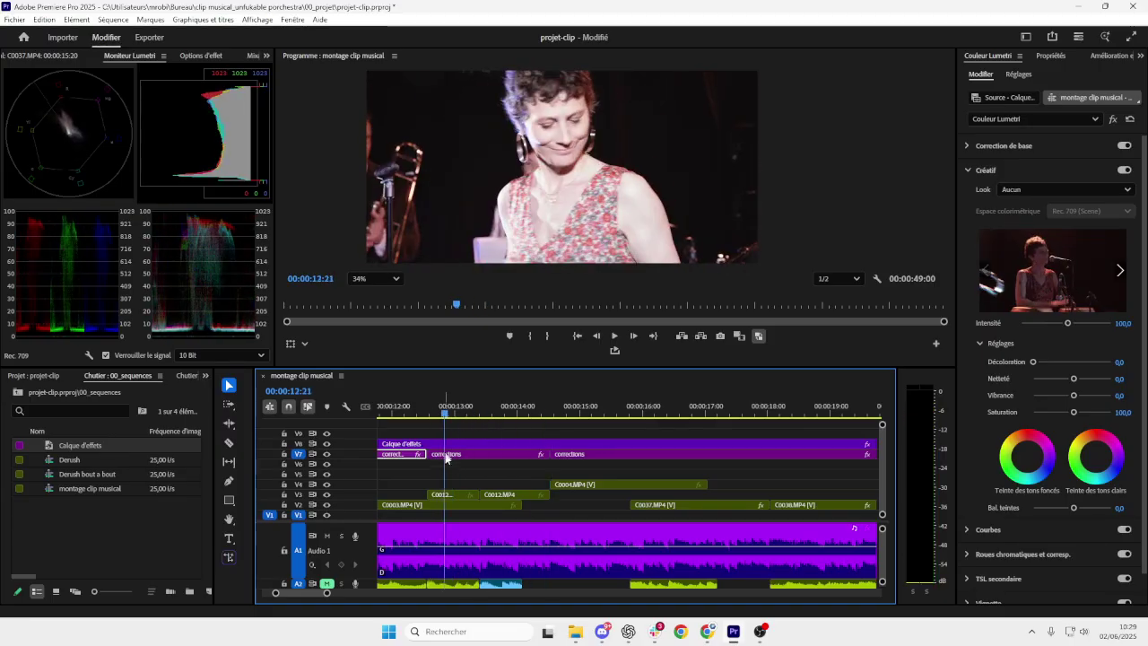
pyautogui.click(448, 455)
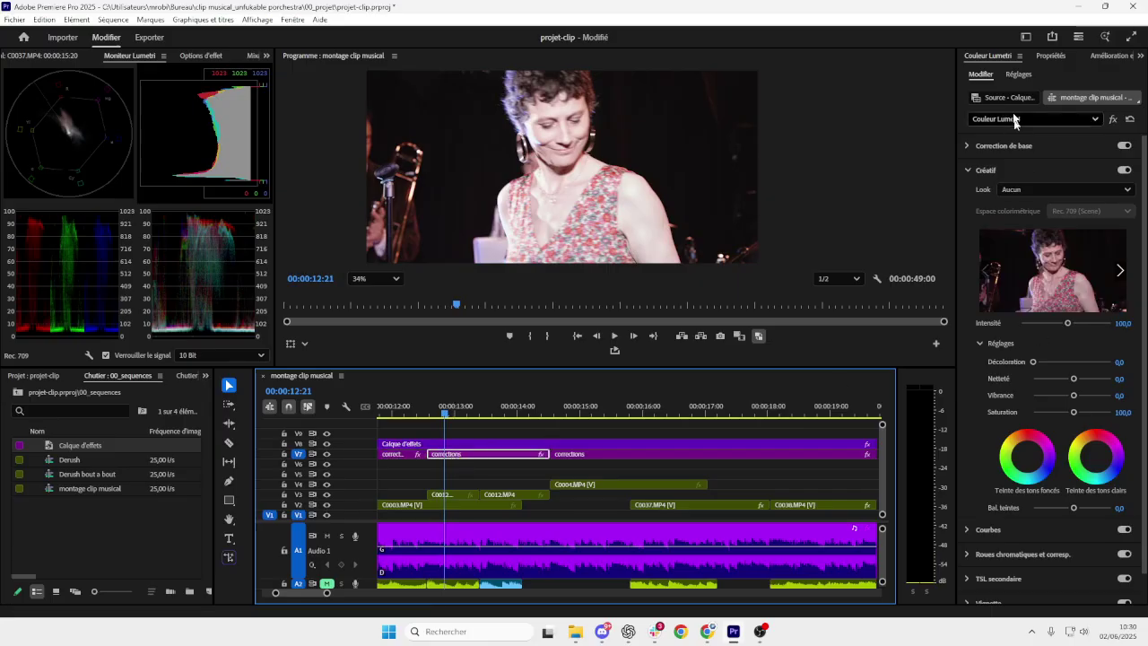
pyautogui.click(967, 145)
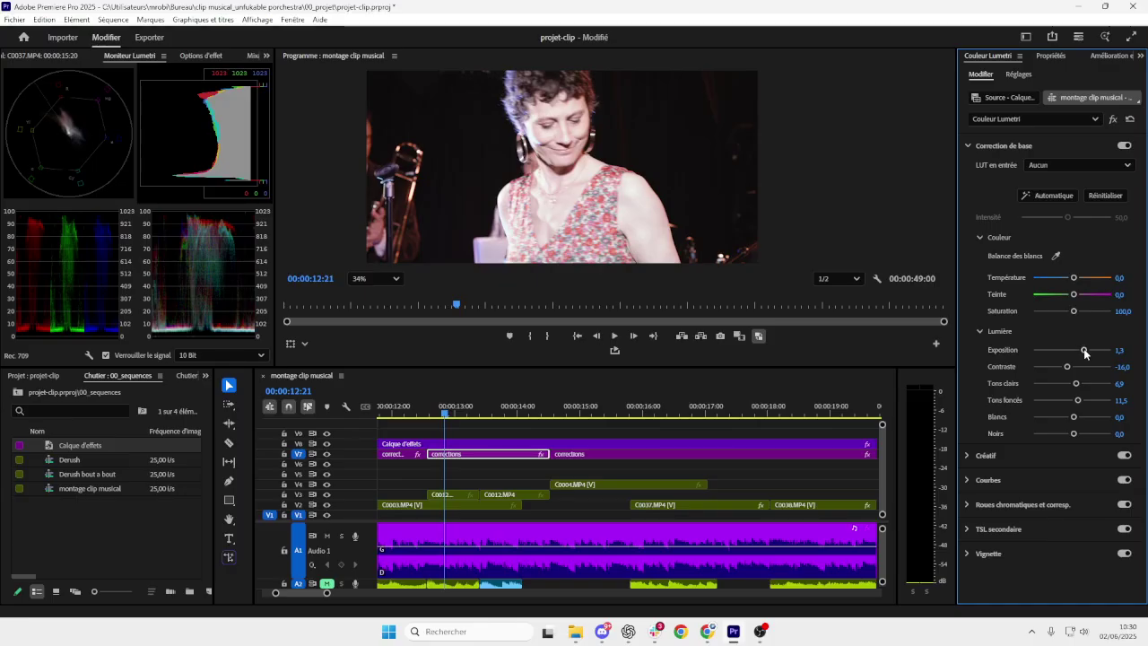
pyautogui.moveTo(1085, 352); pyautogui.dragTo(1072, 354)
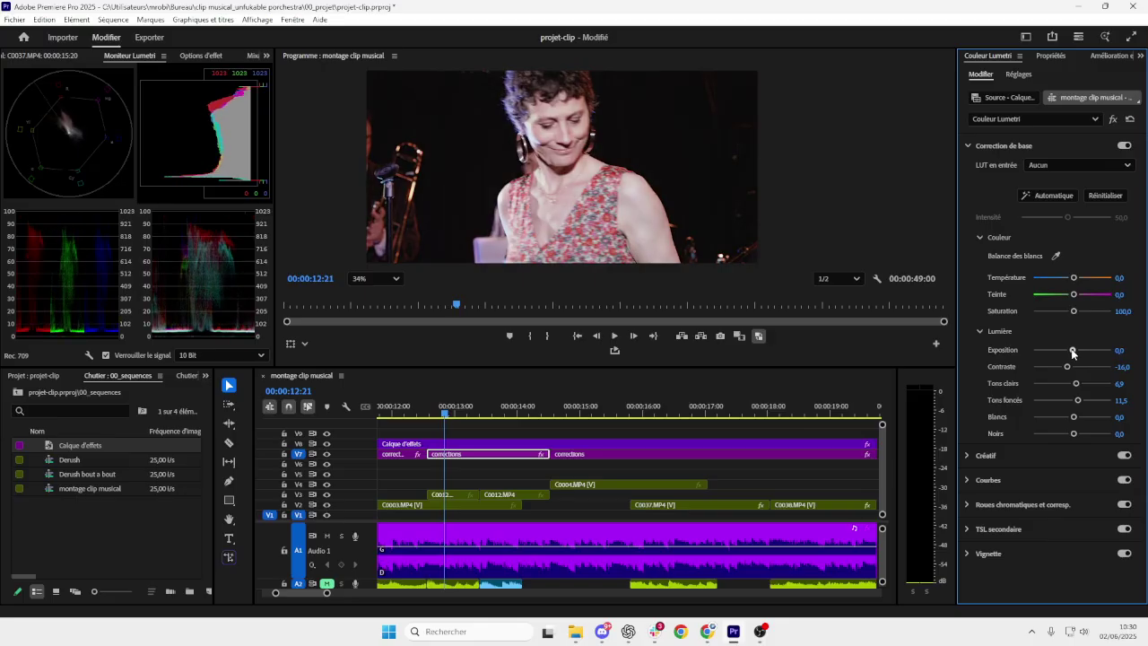
pyautogui.moveTo(1071, 353); pyautogui.dragTo(1076, 357)
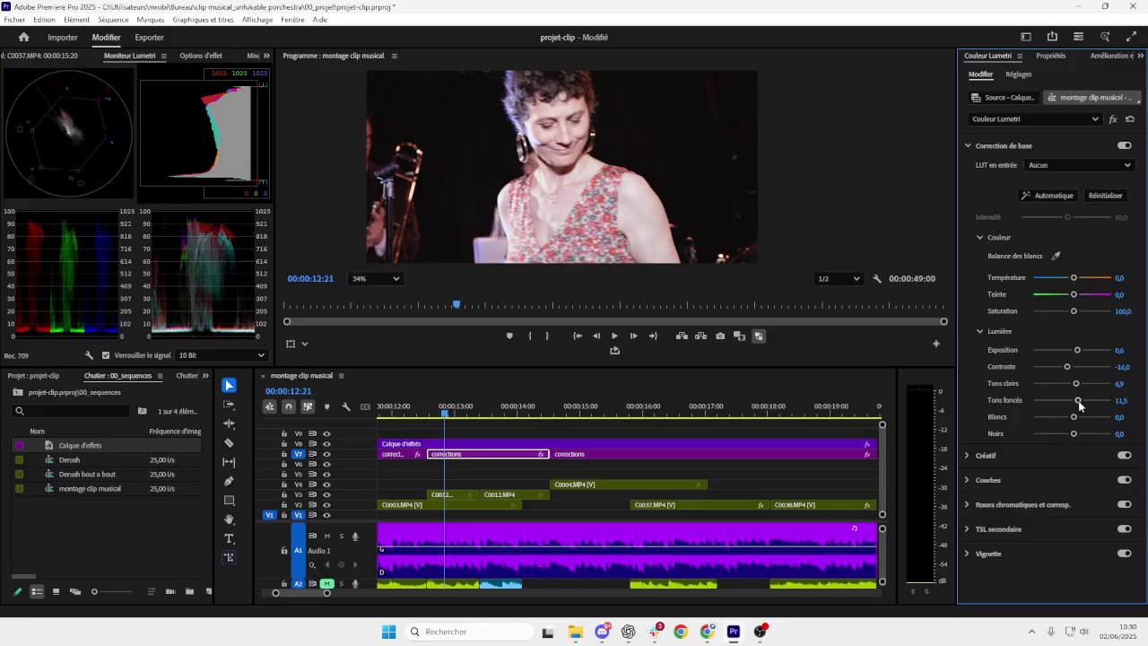
# - Try Tons foncés at 13,0 on the same corrections segment, undo it, and set Blancs to -19,1
pyautogui.moveTo(1079, 403); pyautogui.dragTo(1077, 412)
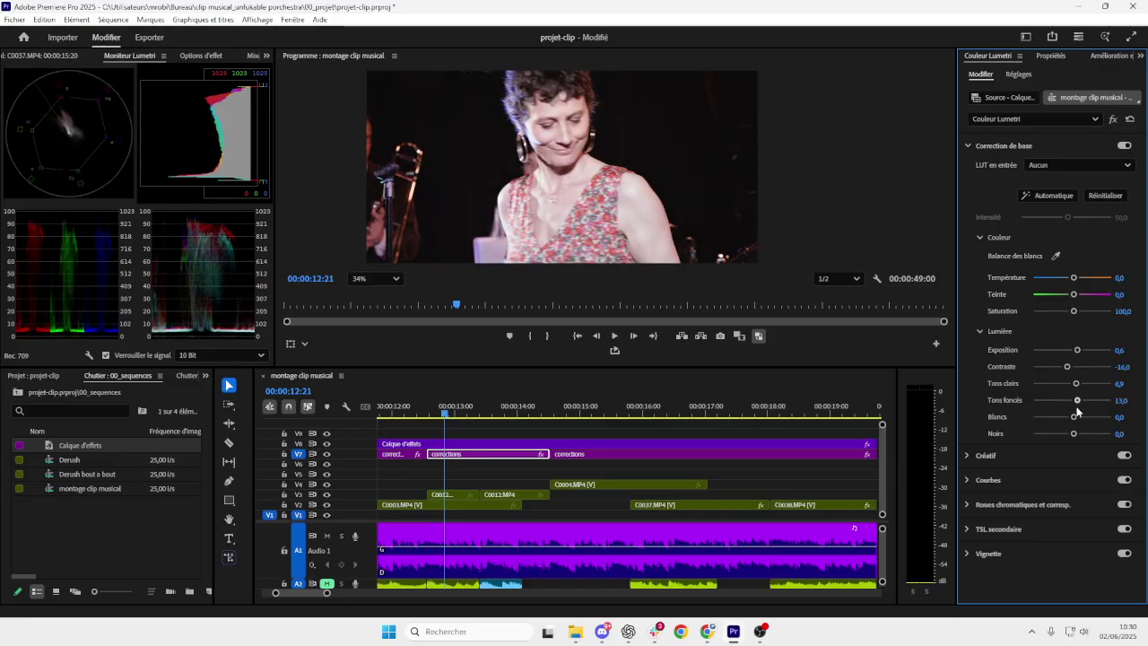
pyautogui.hotkey('ctrl', 'z')
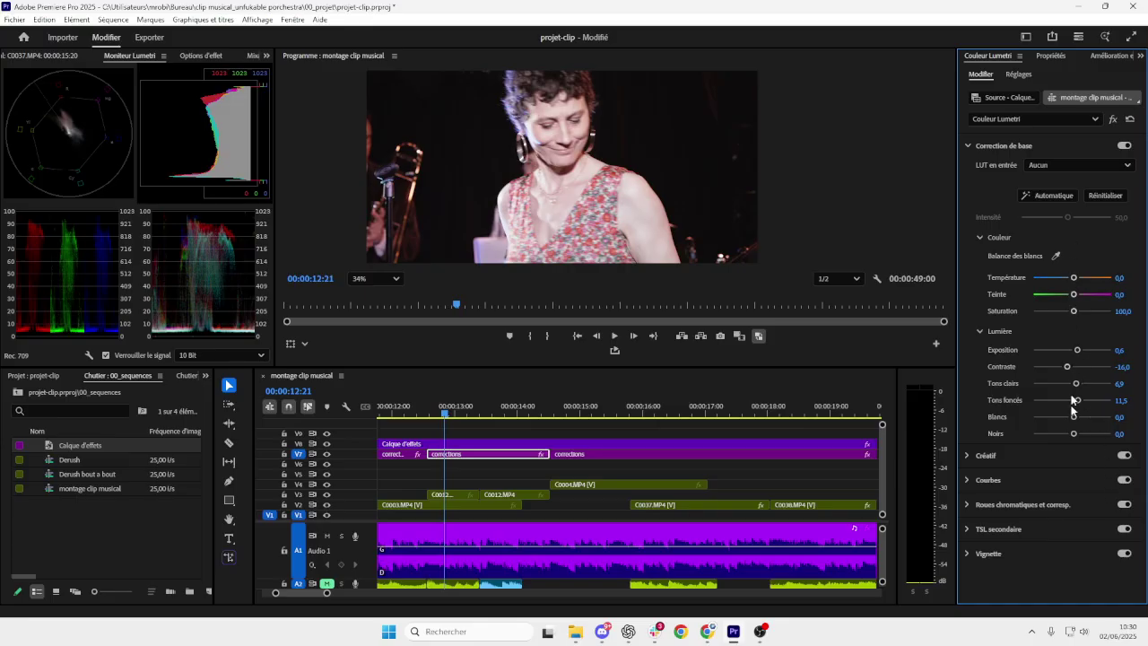
pyautogui.moveTo(1074, 419)
pyautogui.mouseDown()
pyautogui.moveTo(1060, 418)
pyautogui.moveTo(1110, 418)
pyautogui.moveTo(1027, 428)
pyautogui.moveTo(1113, 418)
pyautogui.moveTo(1051, 422)
pyautogui.moveTo(1079, 420)
pyautogui.moveTo(1056, 429)
pyautogui.moveTo(1065, 433)
pyautogui.mouseUp()
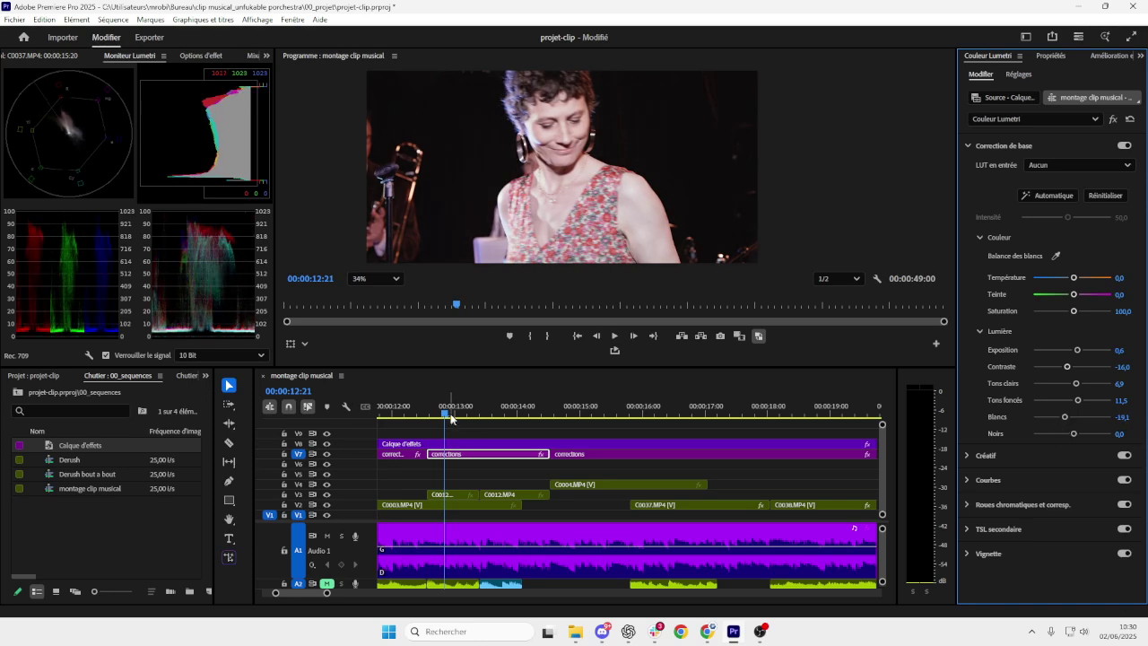
# - Split the V7 corrections layer at 00:00:17:01, where the C0004.MP4 shot ends
pyautogui.press('-')
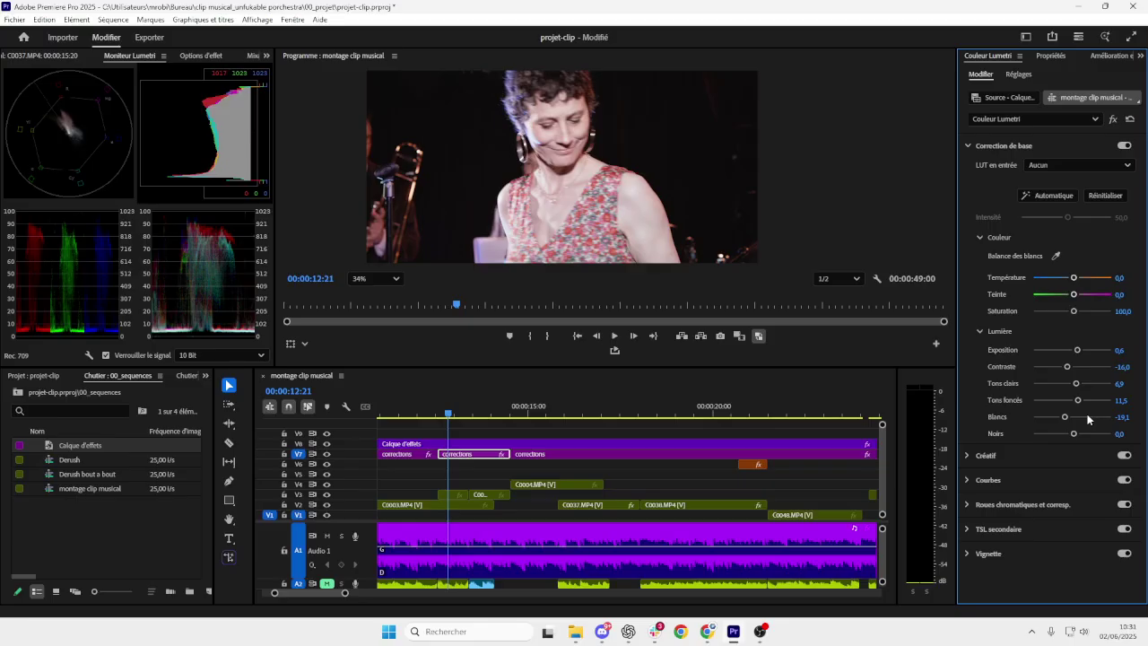
pyautogui.keyDown('alt'); pyautogui.scroll(-5, 503, 483); pyautogui.keyUp('alt')
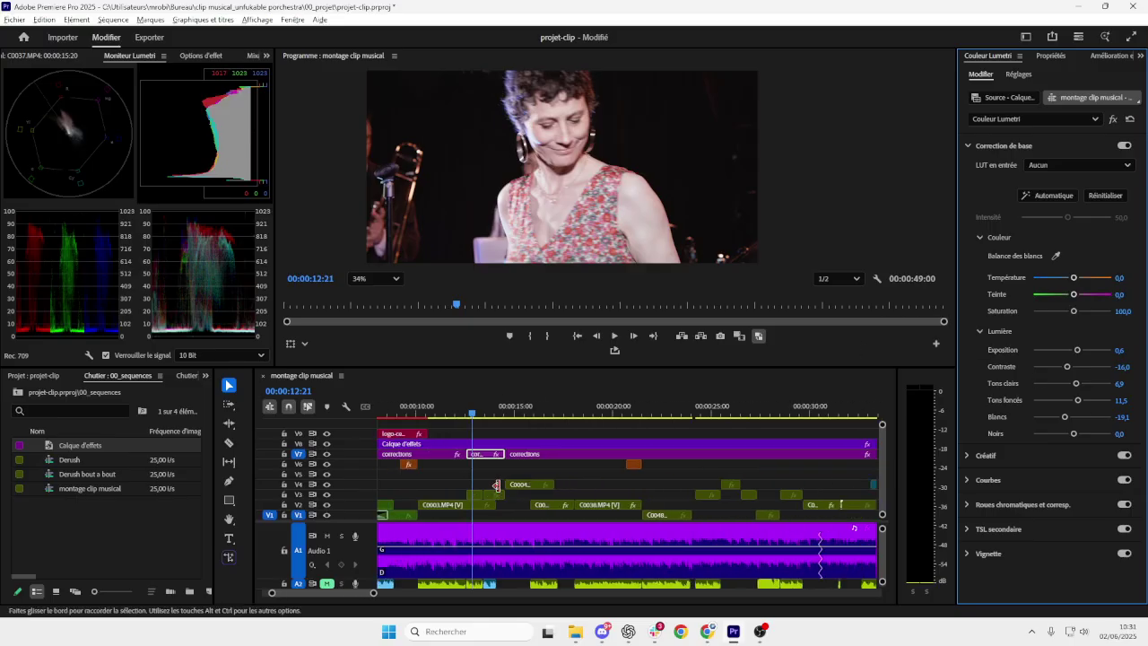
pyautogui.moveTo(600, 410); pyautogui.dragTo(651, 428)
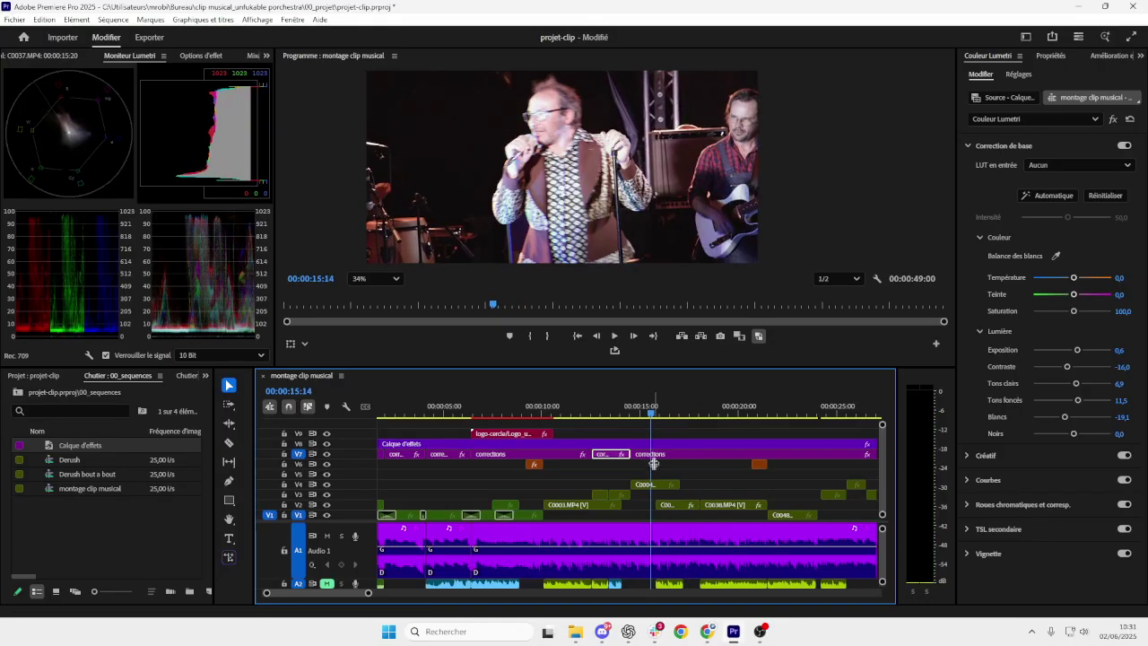
pyautogui.click(657, 455)
pyautogui.press('=')
pyautogui.moveTo(728, 418); pyautogui.dragTo(727, 418)
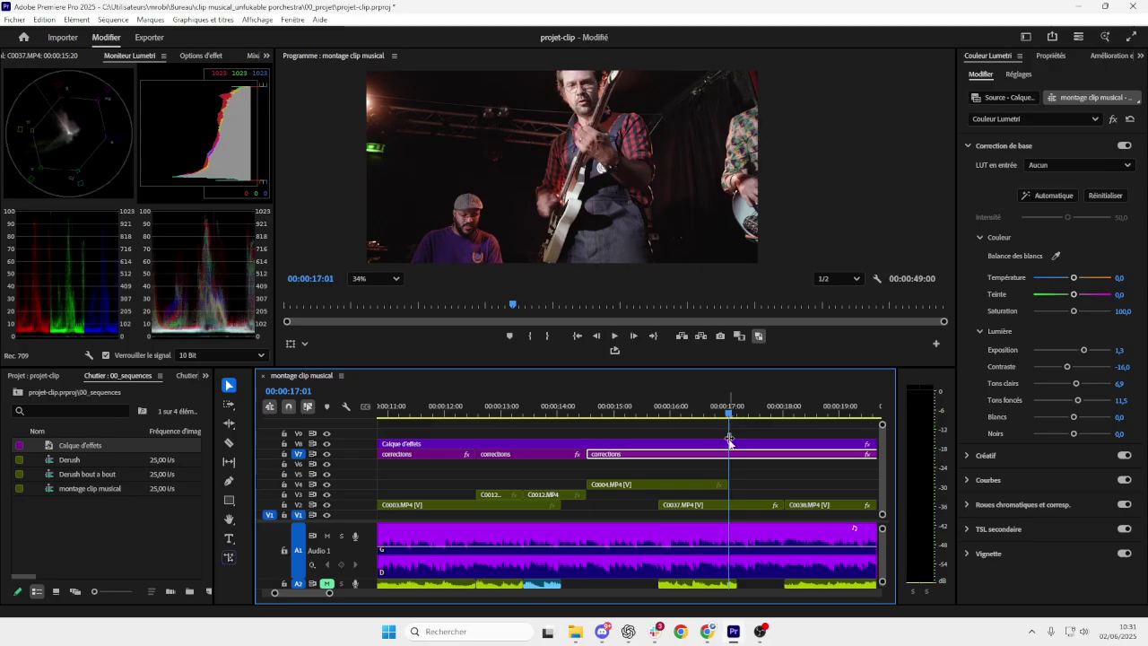
pyautogui.hotkey('ctrl', 'k')
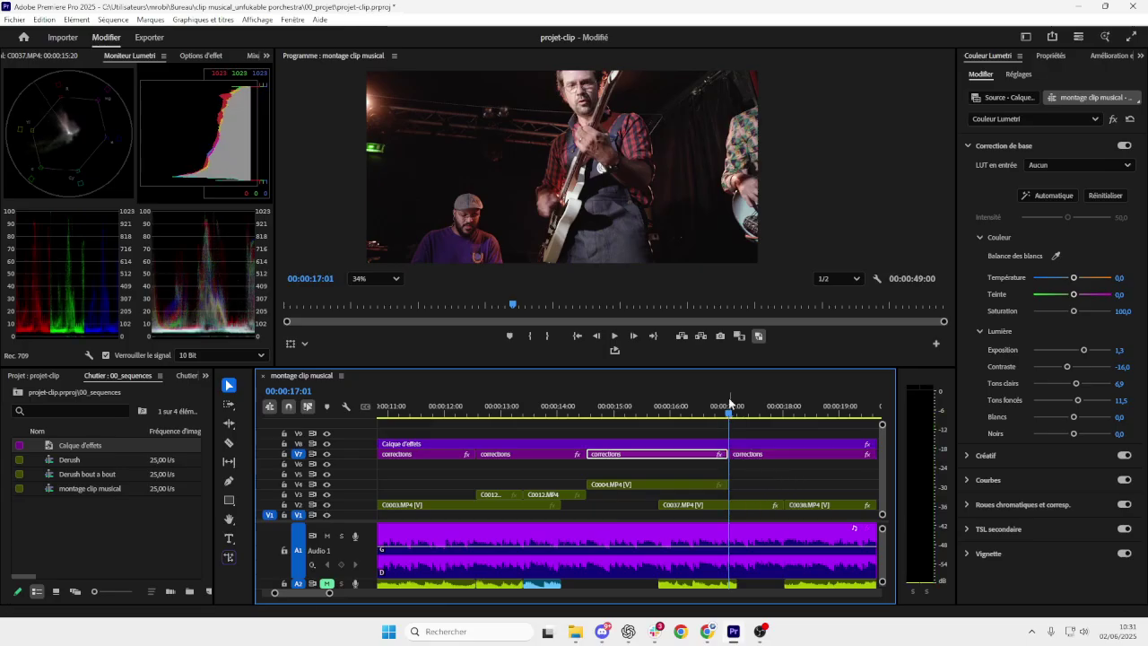
# - Preview the frame at 00:00:15:20 and set the Exposition of the corrections segment above C0004.MP4 to 0,6
pyautogui.click(661, 417)
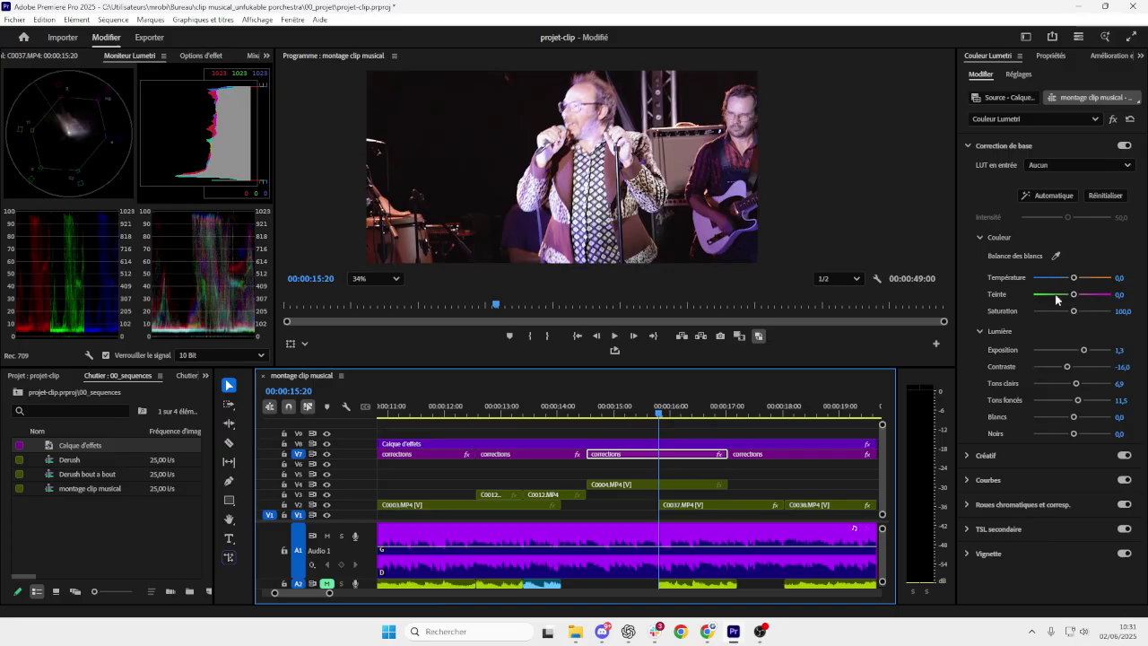
pyautogui.moveTo(1085, 352); pyautogui.dragTo(1078, 352)
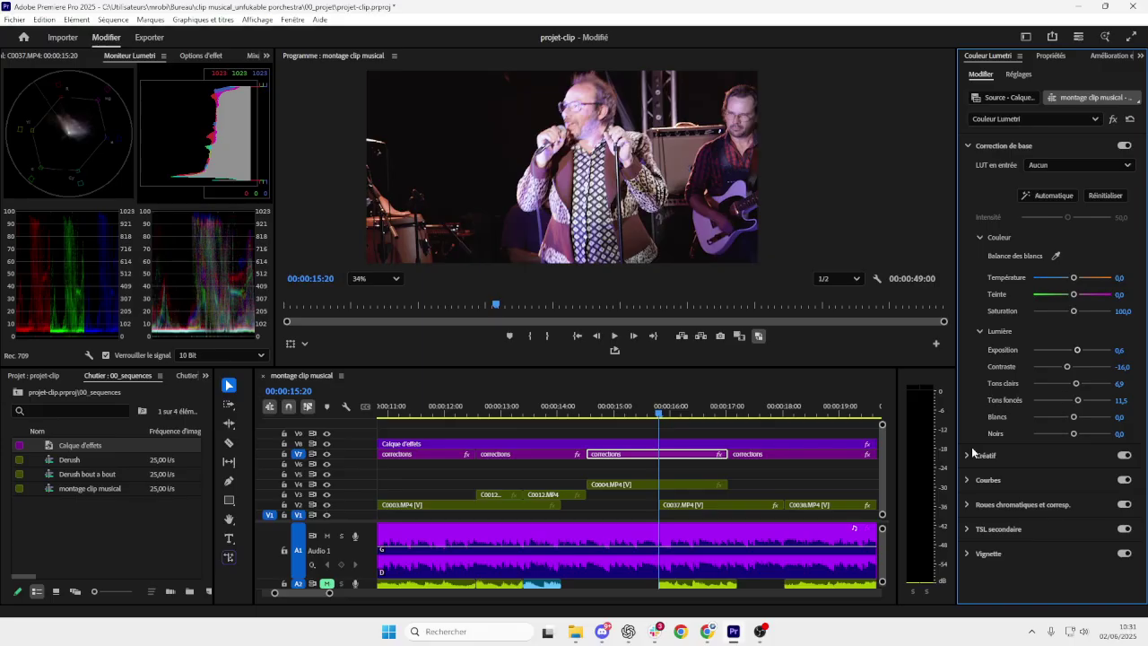
# - Set Blancs to -2,3 on the corrections segment above C0004.MP4 and preview the frame at 00:00:15:11
pyautogui.moveTo(1074, 421); pyautogui.dragTo(1071, 421)
pyautogui.click(655, 416)
pyautogui.moveTo(656, 417); pyautogui.dragTo(628, 459)
# - Make the timeline area taller and survey the V7 corrections segments across the whole sequence
pyautogui.scroll(-3, 591, 521)
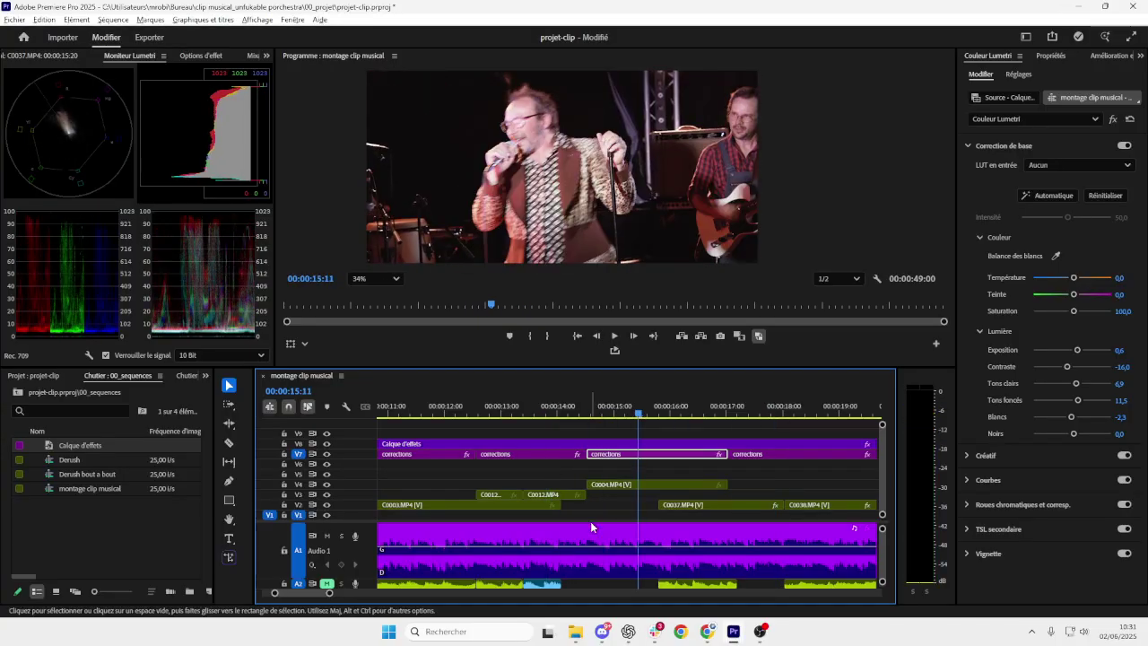
pyautogui.scroll(-5, 582, 498)
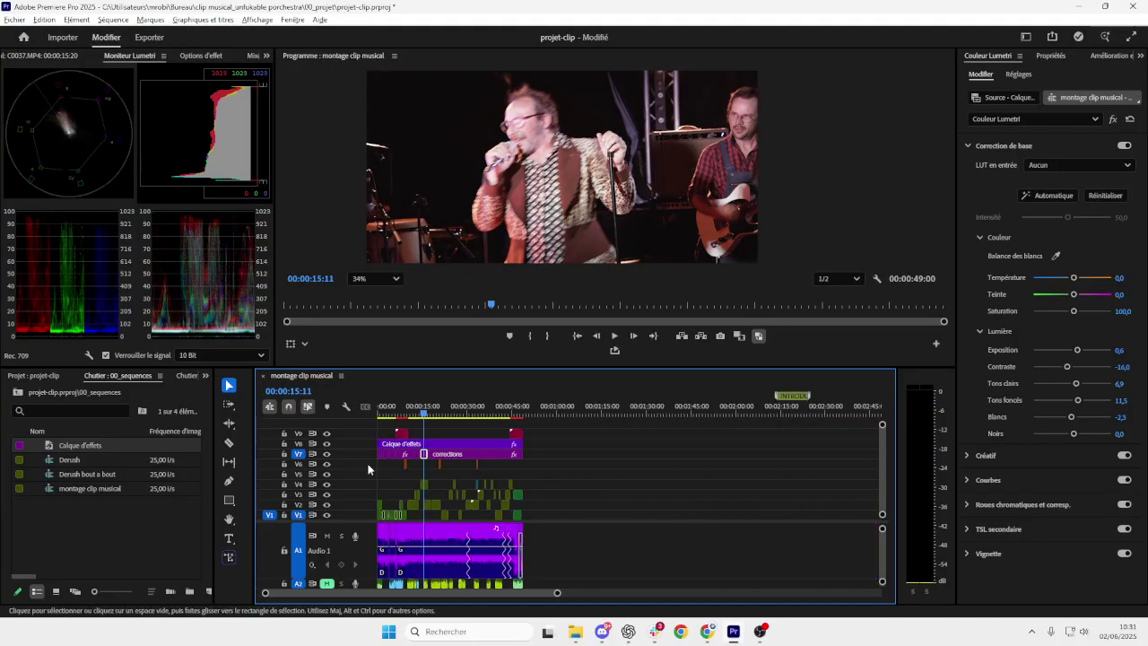
pyautogui.scroll(3, 488, 495)
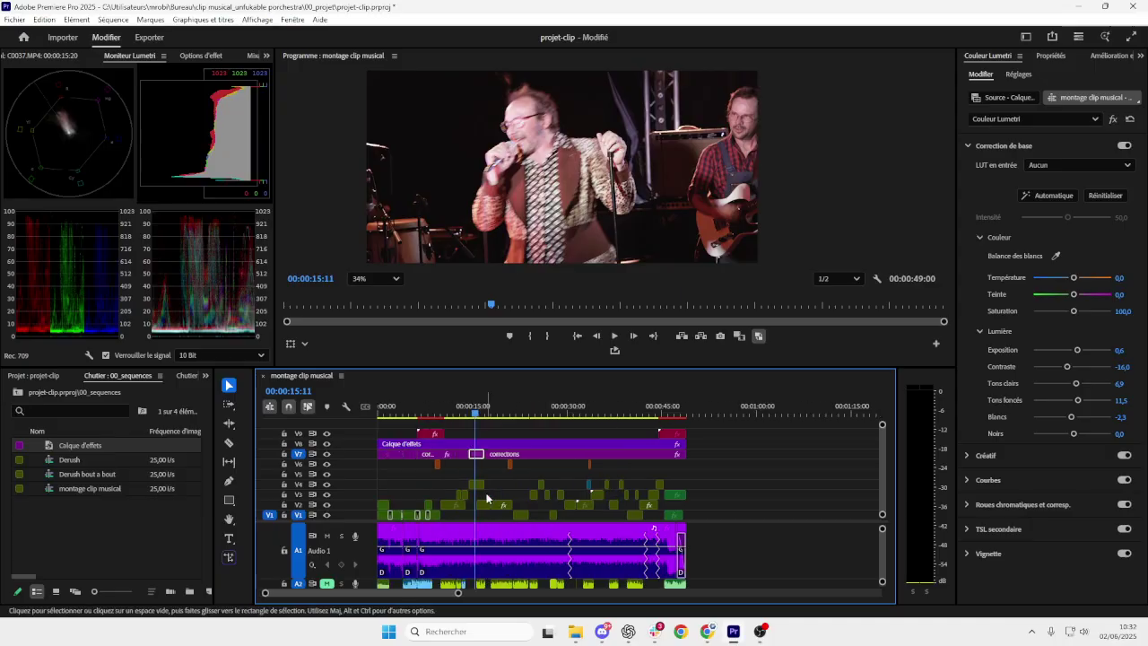
pyautogui.scroll(2, 488, 499)
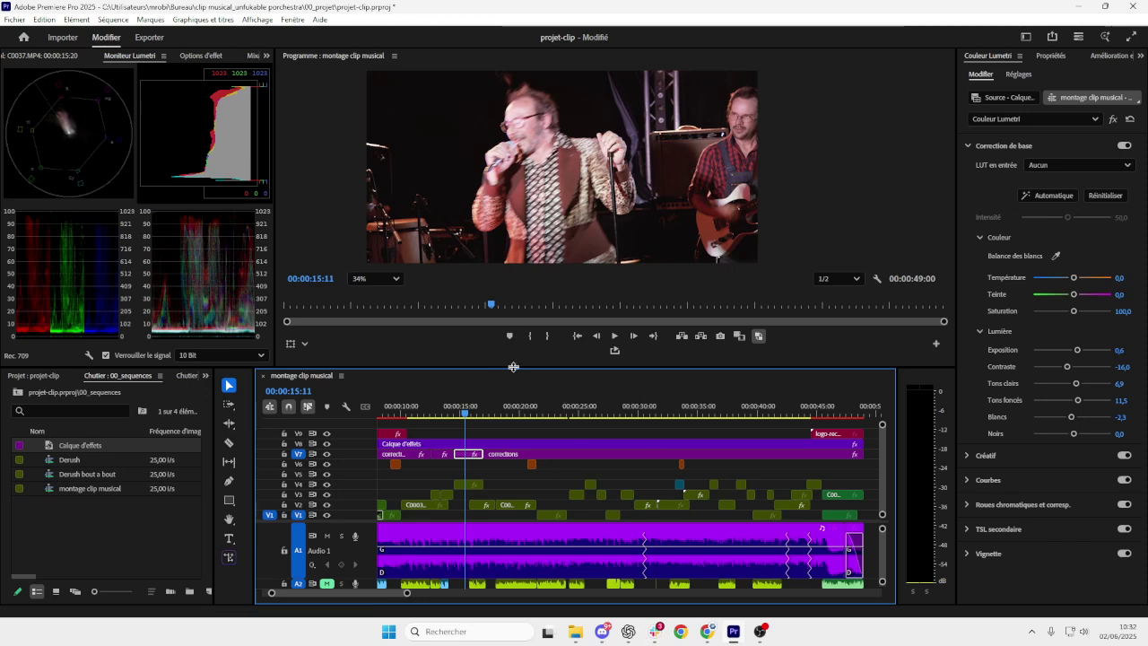
pyautogui.moveTo(513, 366); pyautogui.dragTo(513, 332)
pyautogui.scroll(5, 452, 468)
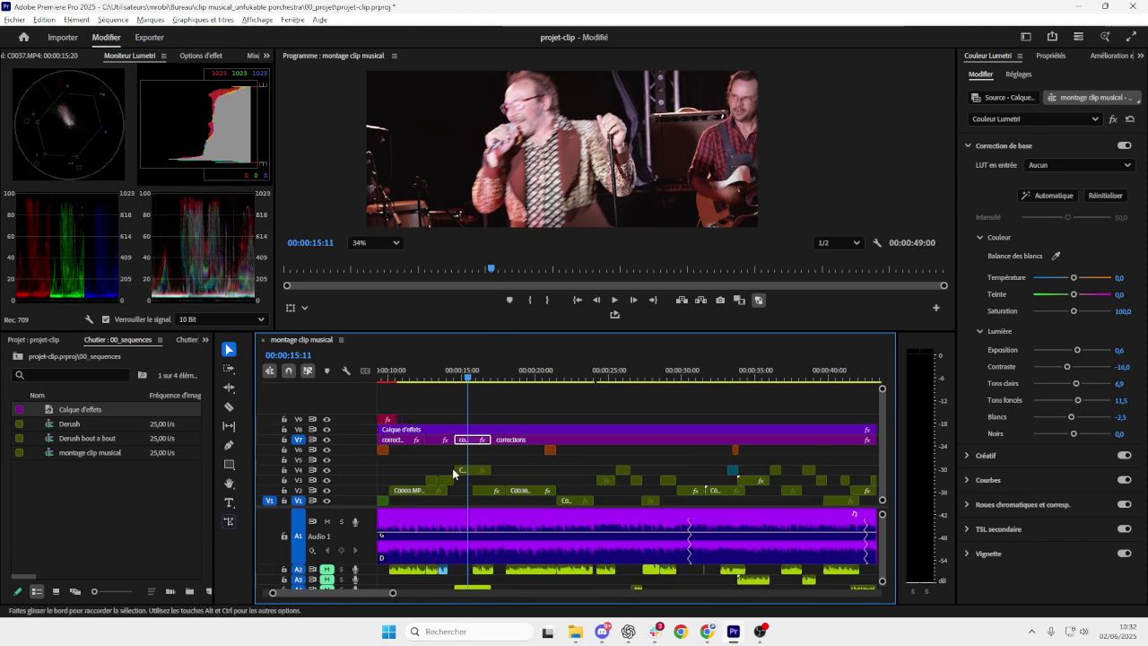
pyautogui.scroll(6, 452, 470)
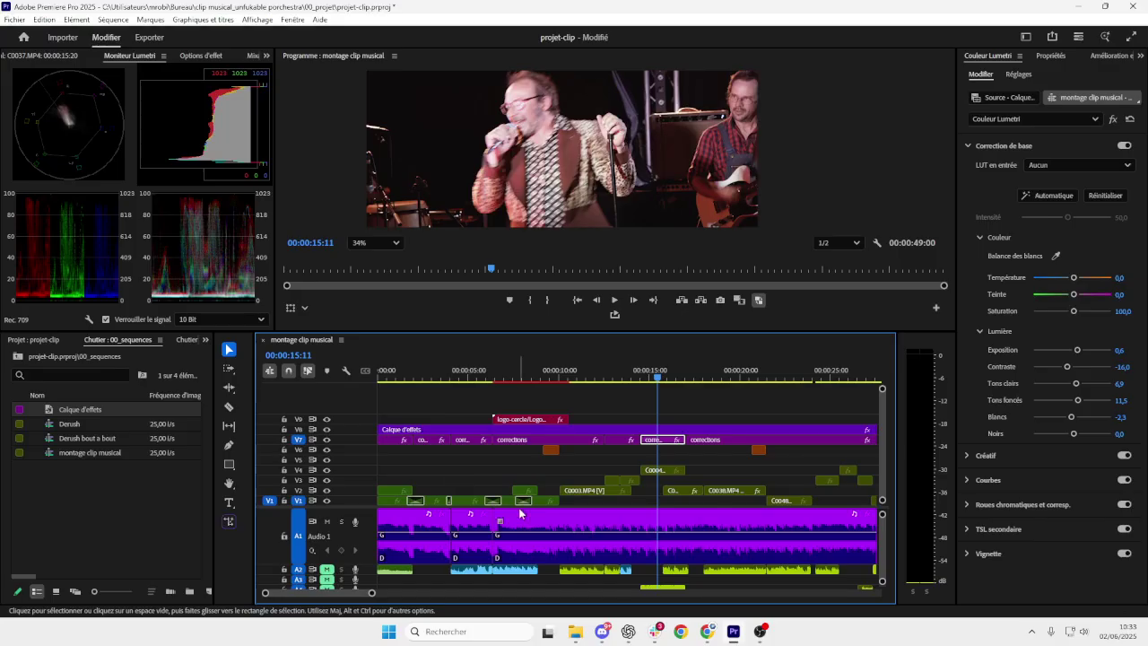
# - Examine the Créatif settings of the V8 adjustment layer and its list of available Look presets
pyautogui.click(523, 430)
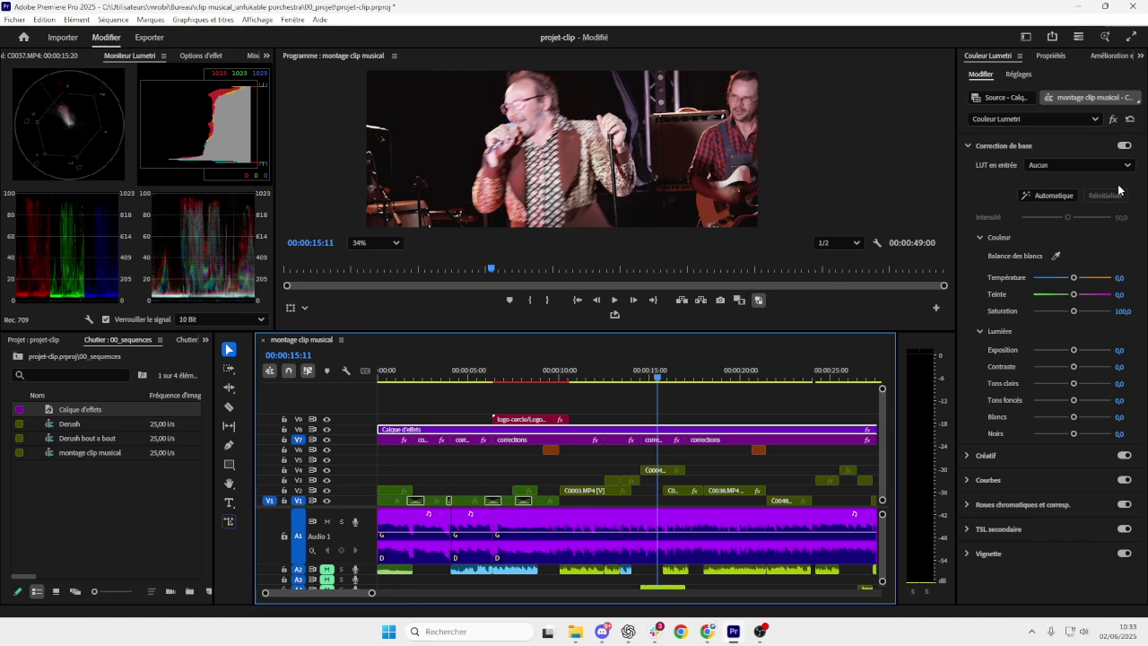
pyautogui.click(397, 430)
pyautogui.click(1105, 195)
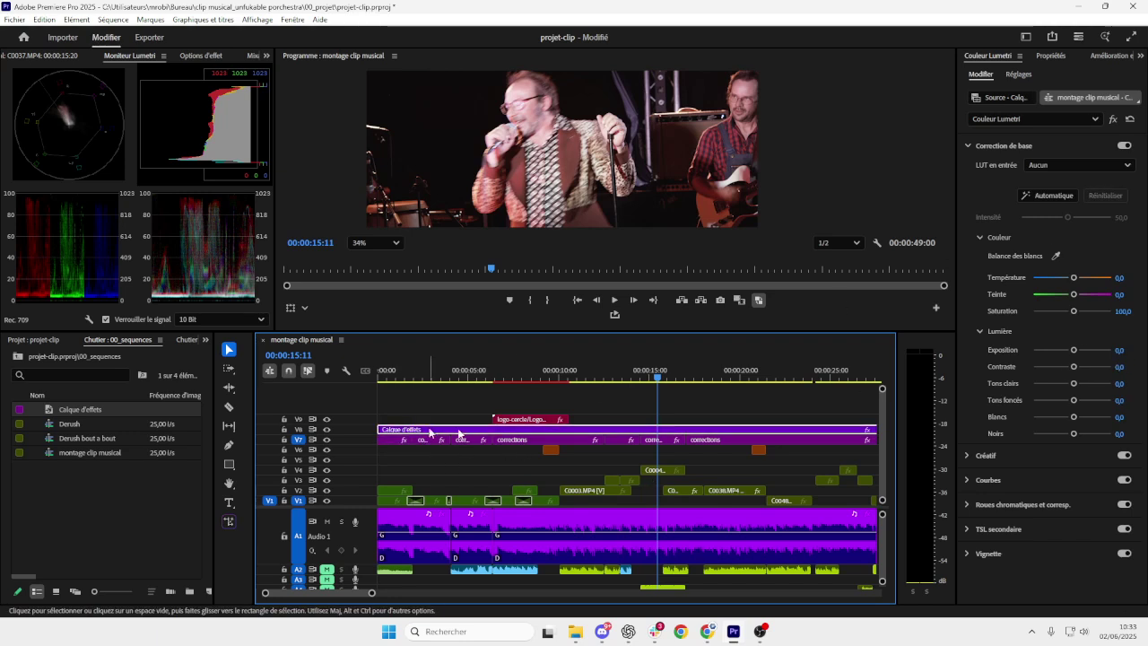
pyautogui.click(972, 147)
pyautogui.click(970, 170)
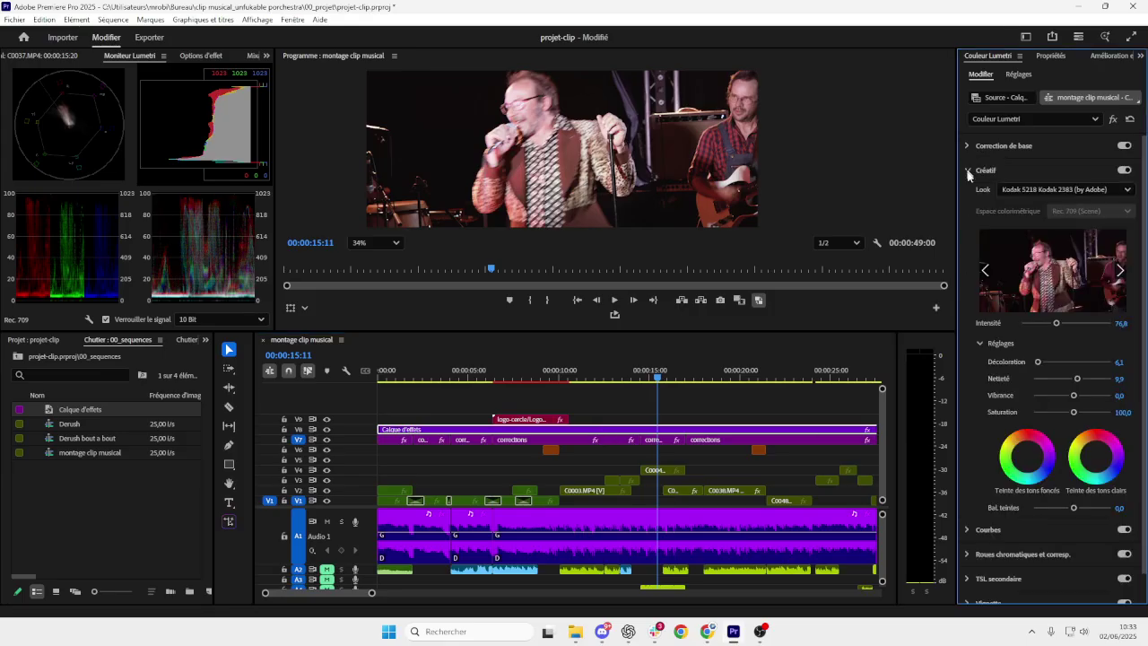
pyautogui.click(1045, 188)
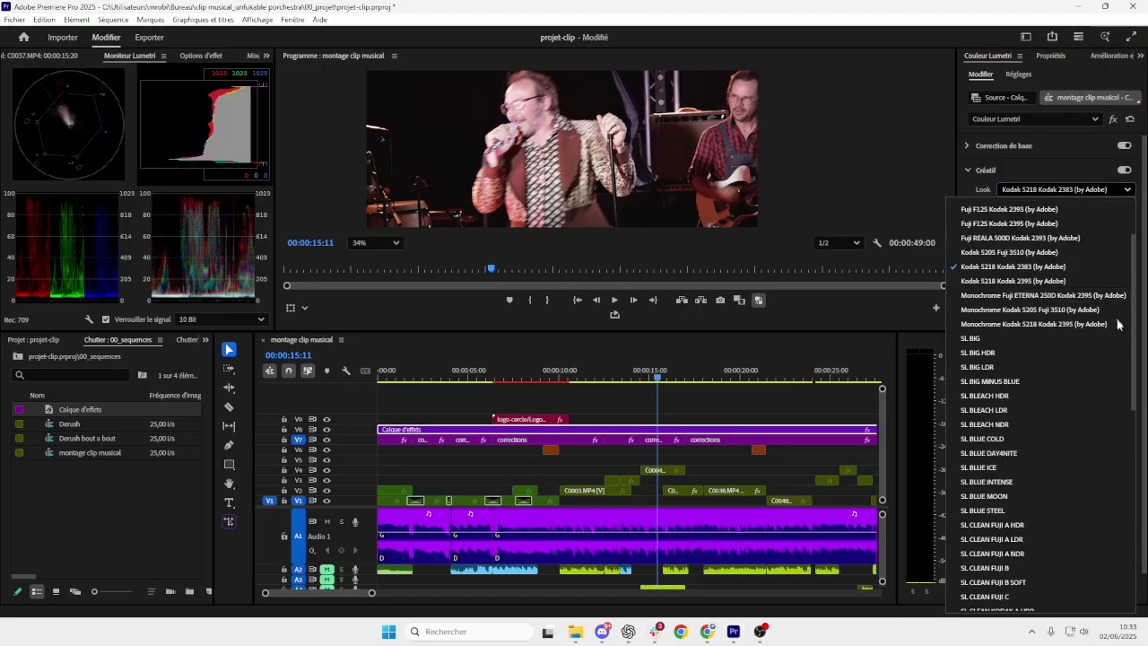
pyautogui.scroll(3, 1117, 323)
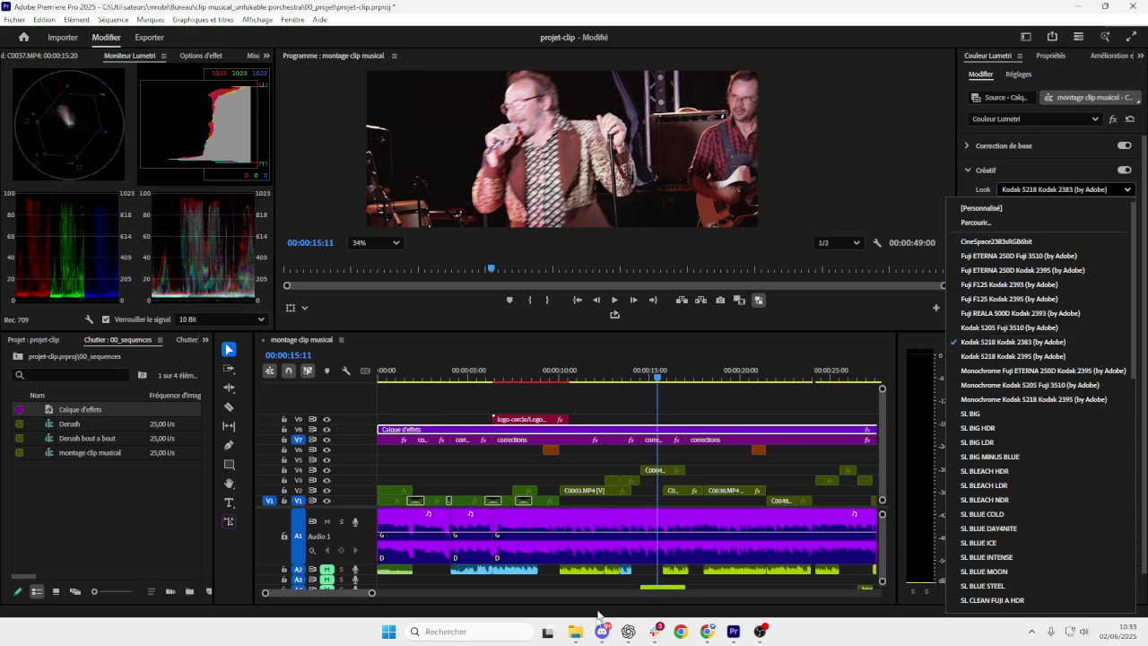
# - Switch to Chrome and search Google for "kodak 5218" in a new tab
pyautogui.moveTo(631, 626)
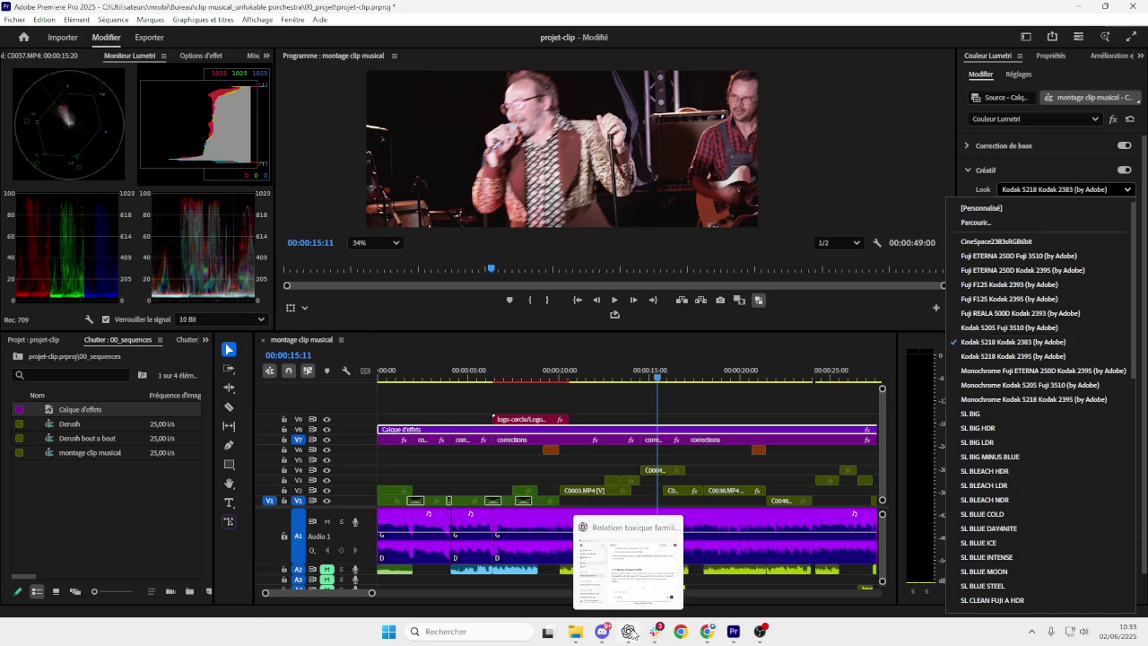
pyautogui.click(695, 592)
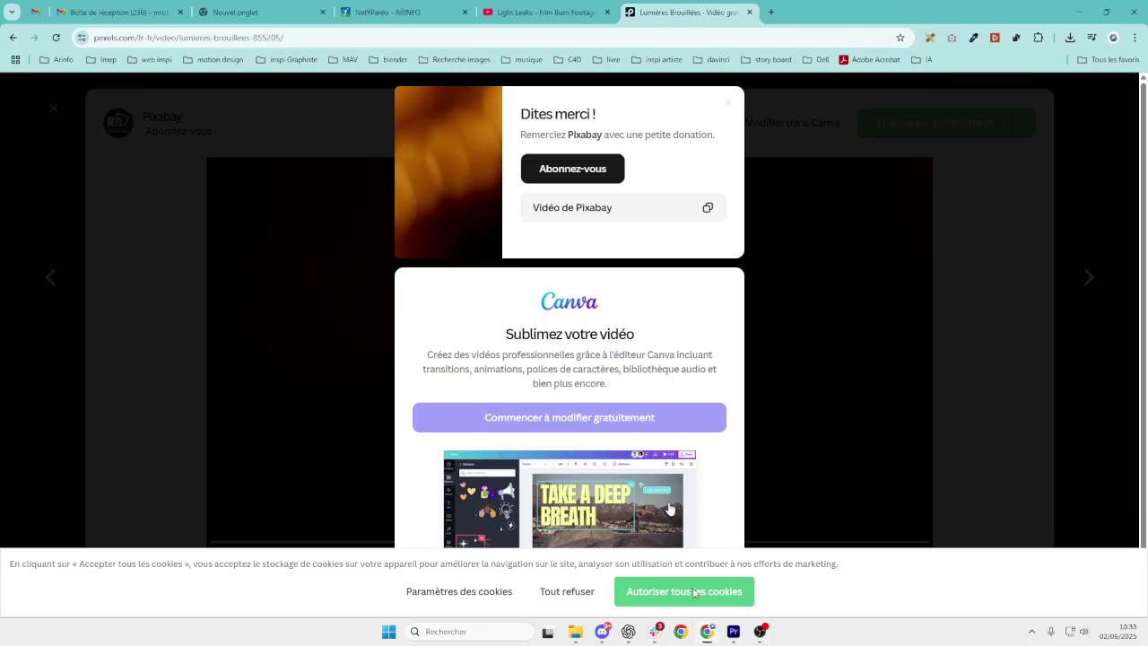
pyautogui.click(771, 13)
pyautogui.write('kodak')
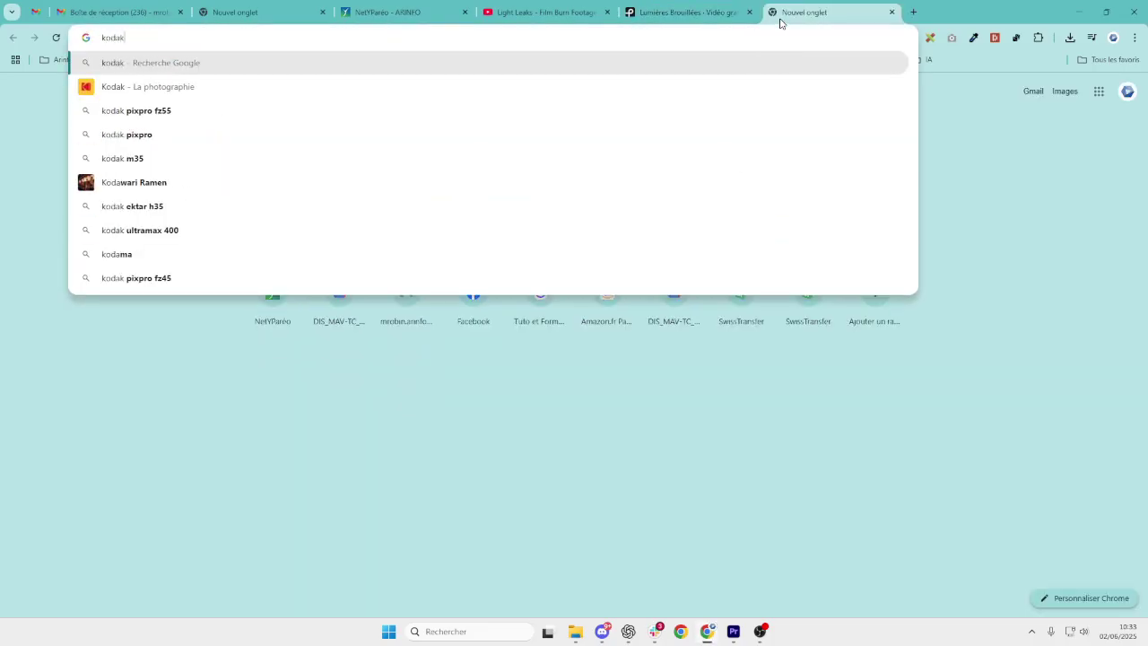
pyautogui.write(' 5218')
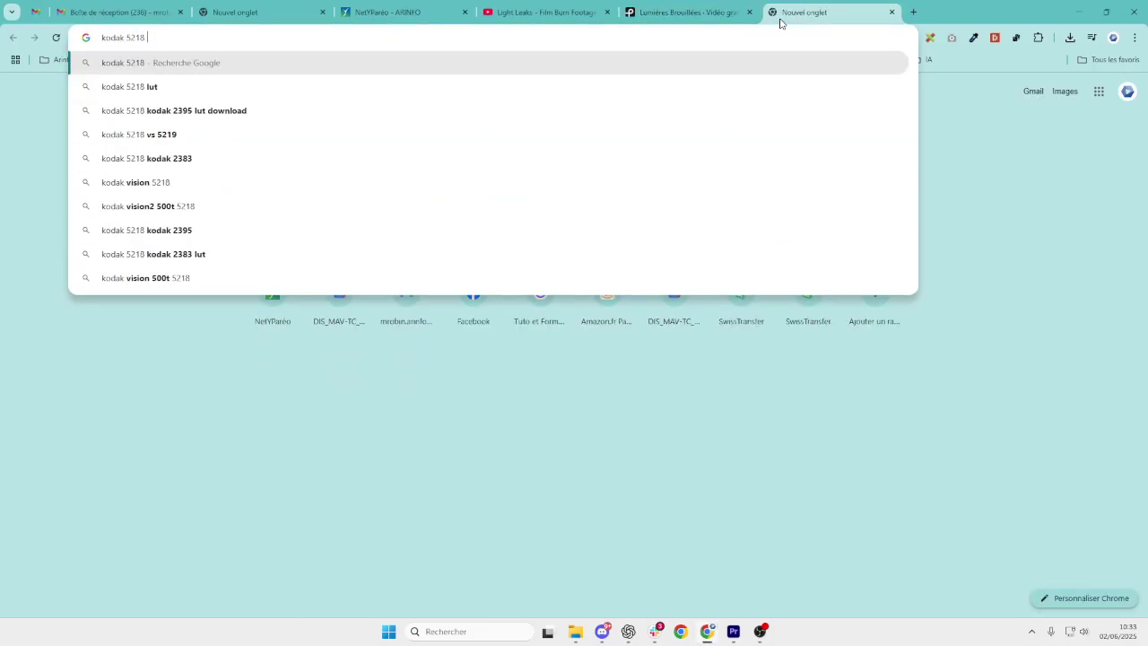
pyautogui.press('Return')
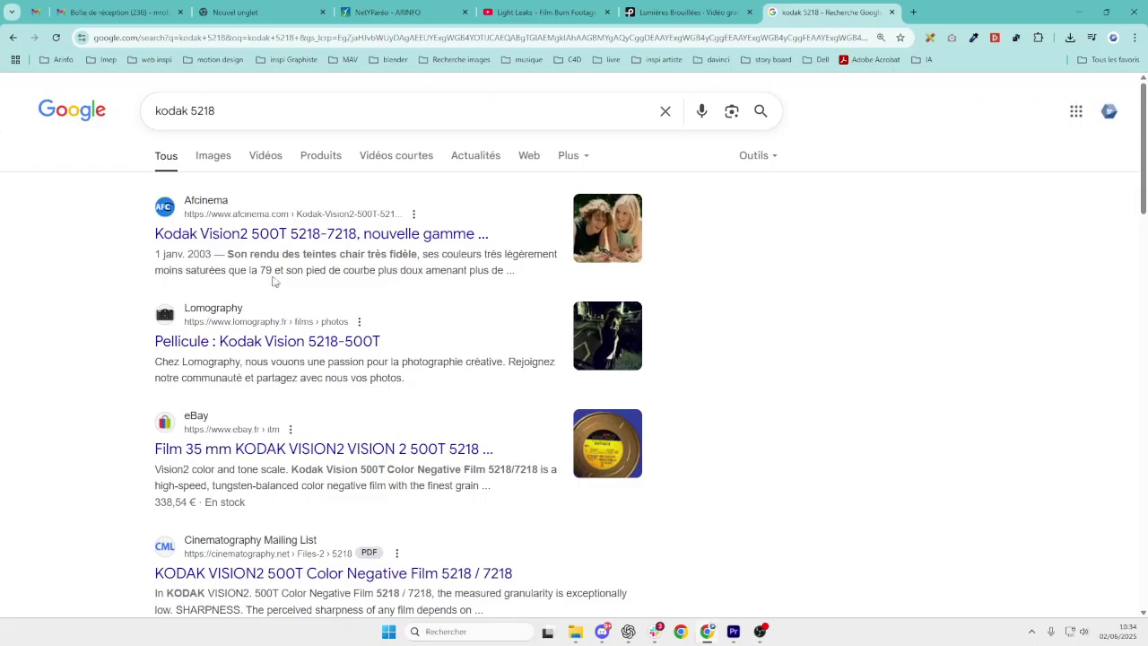
# - Open the Afcinema article on Kodak Vision2 500T 5218-7218 and read the film stock's description and the productions shot with it
pyautogui.click(363, 235)
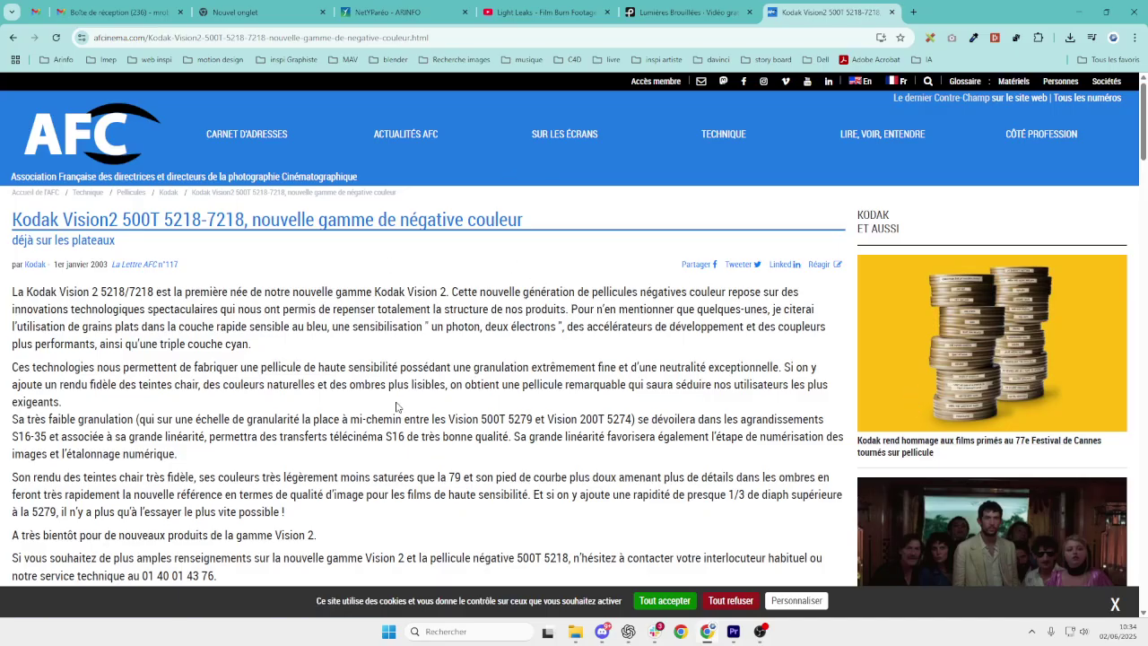
pyautogui.scroll(-2, 151, 269)
pyautogui.scroll(-3, 152, 279)
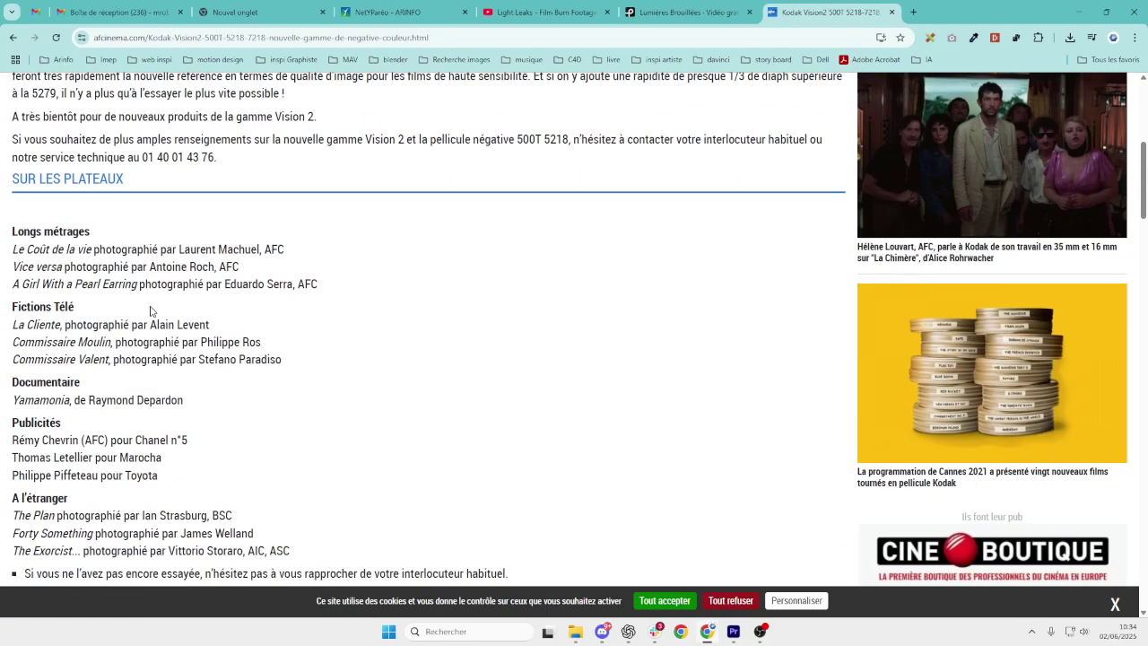
pyautogui.scroll(6, 153, 311)
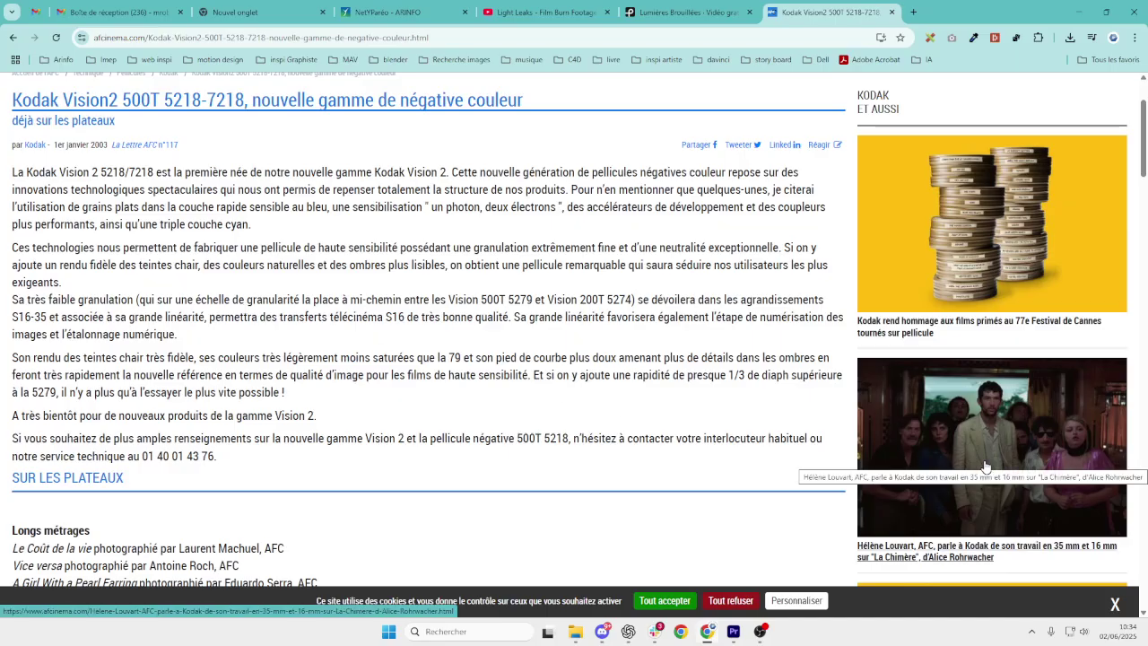
pyautogui.scroll(-2, 985, 466)
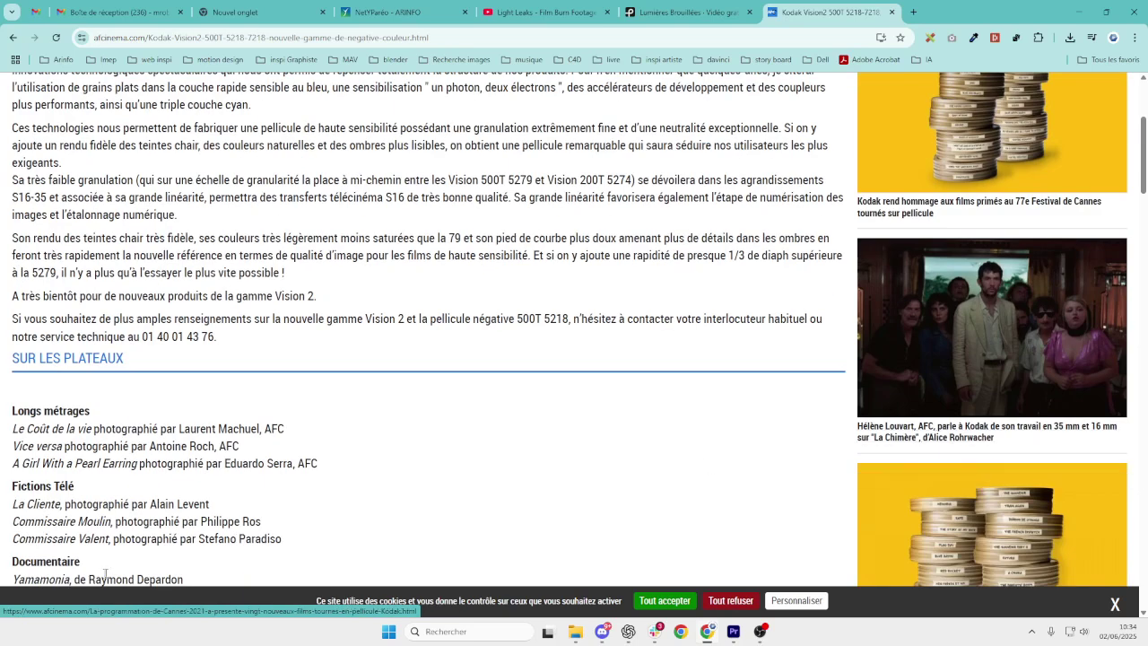
pyautogui.scroll(-1, 153, 386)
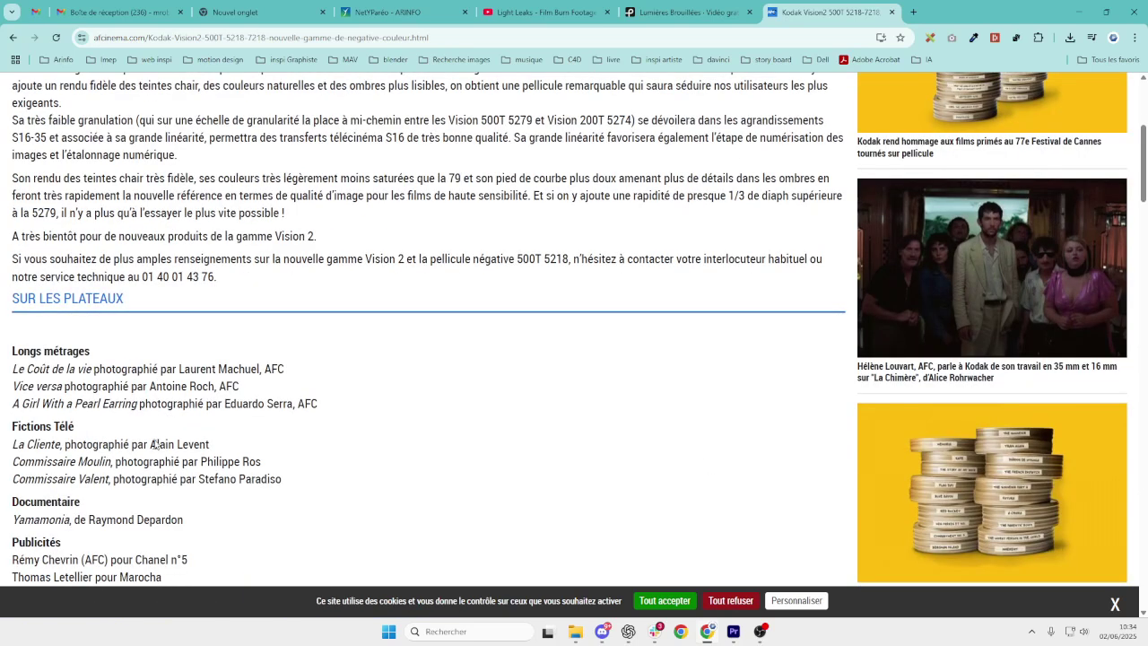
pyautogui.scroll(-3, 125, 541)
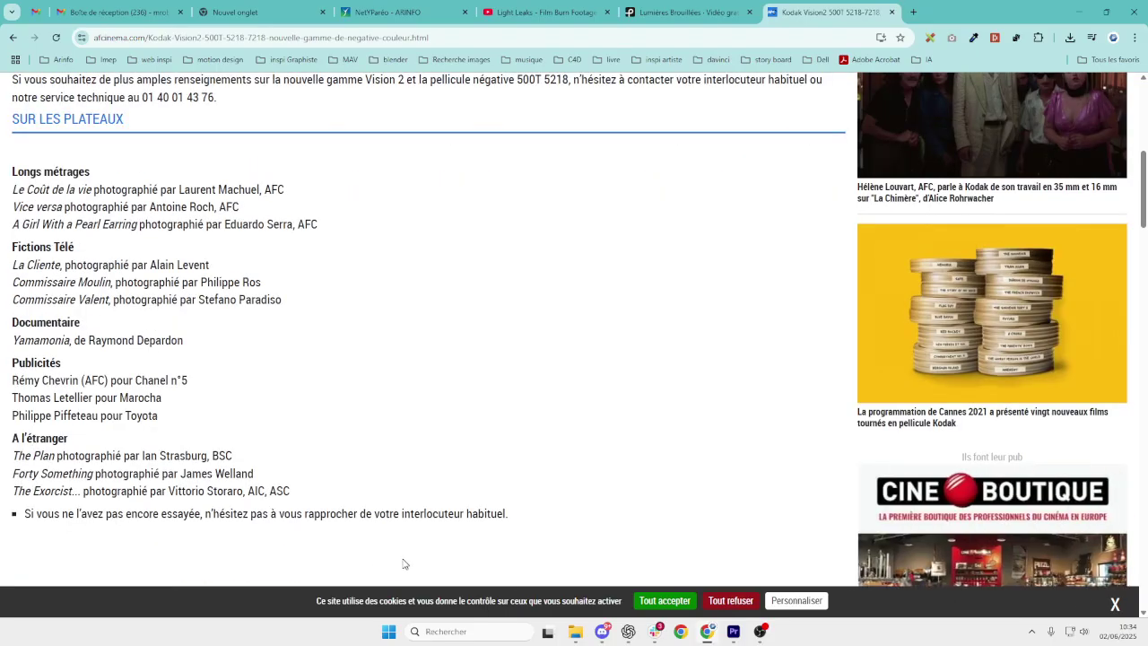
pyautogui.scroll(-6, 402, 561)
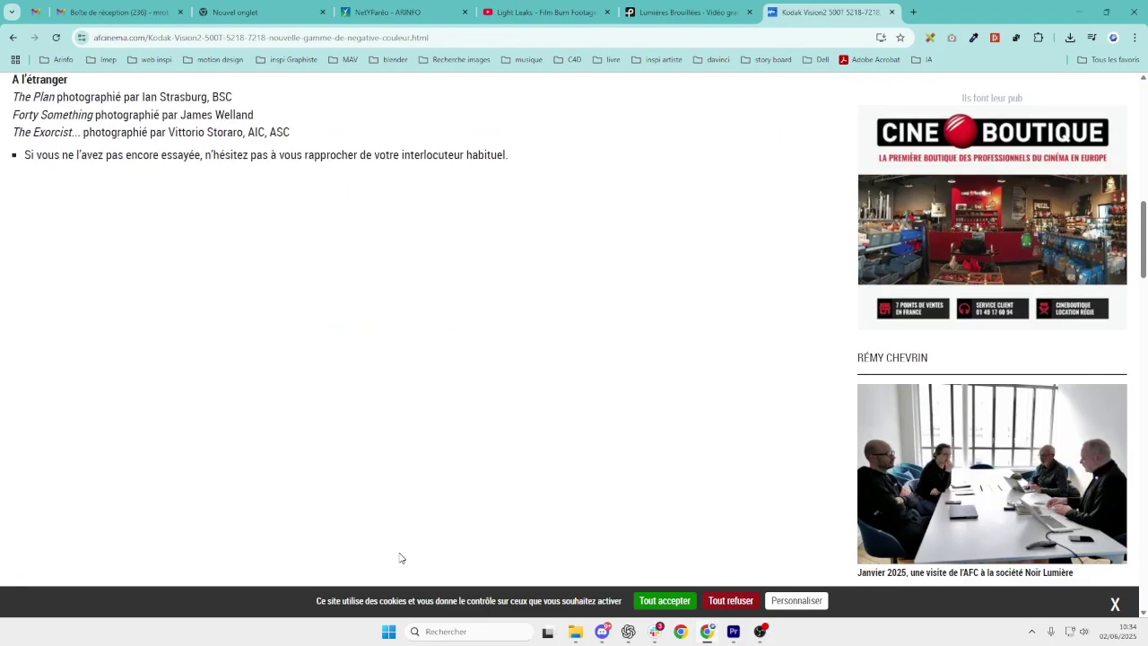
pyautogui.scroll(7, 401, 558)
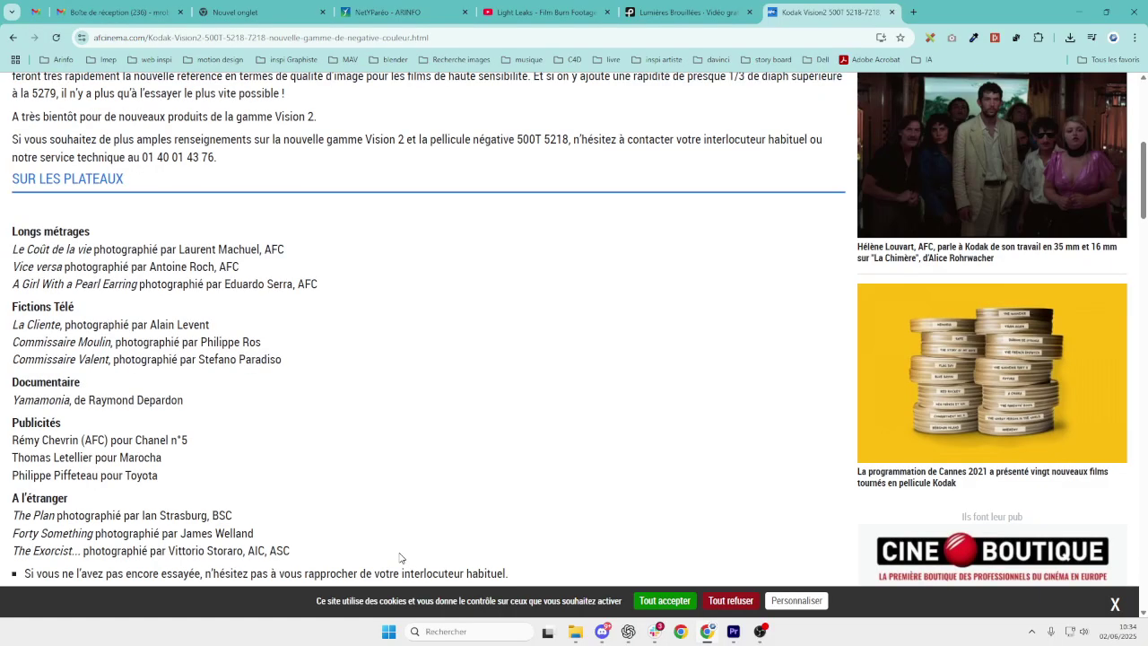
pyautogui.scroll(7, 401, 558)
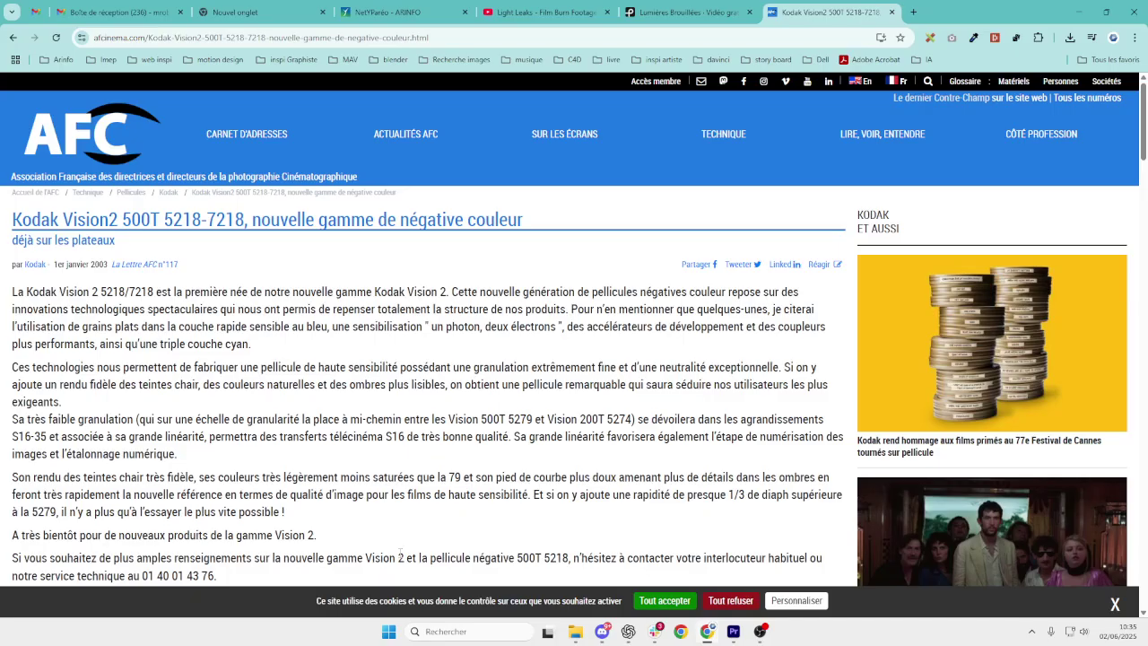
pyautogui.scroll(-1, 401, 552)
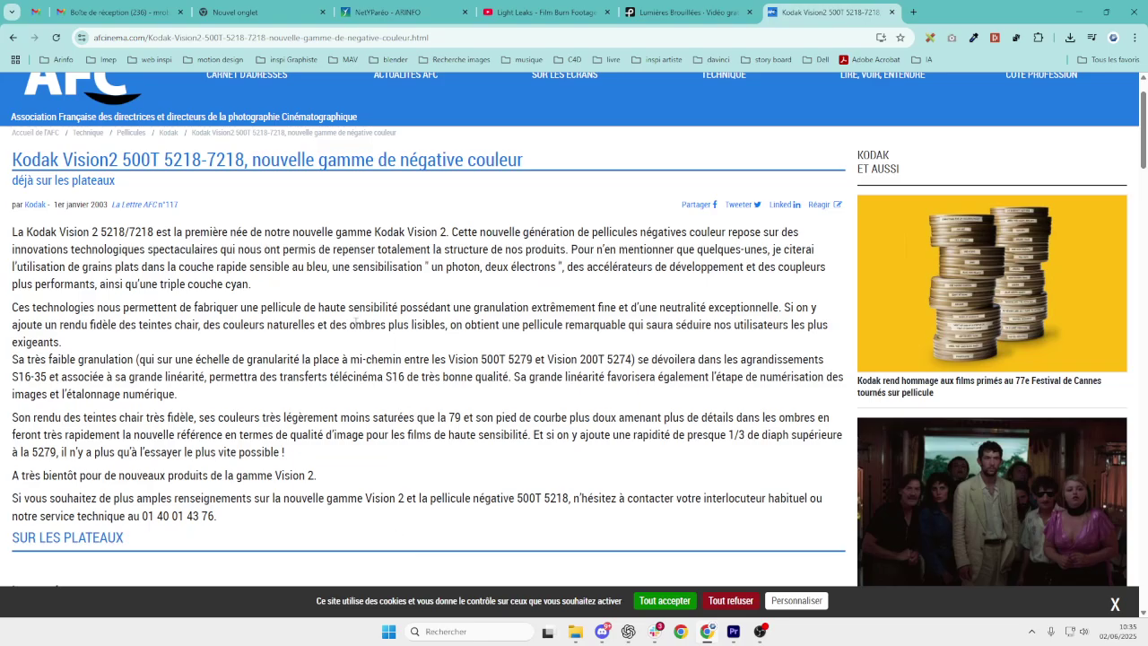
# - Return to Premiere Pro and review the V7 corrections segments under the adjustment layer, selecting the last, longest segment
pyautogui.hotkey('alt', 'Tab')
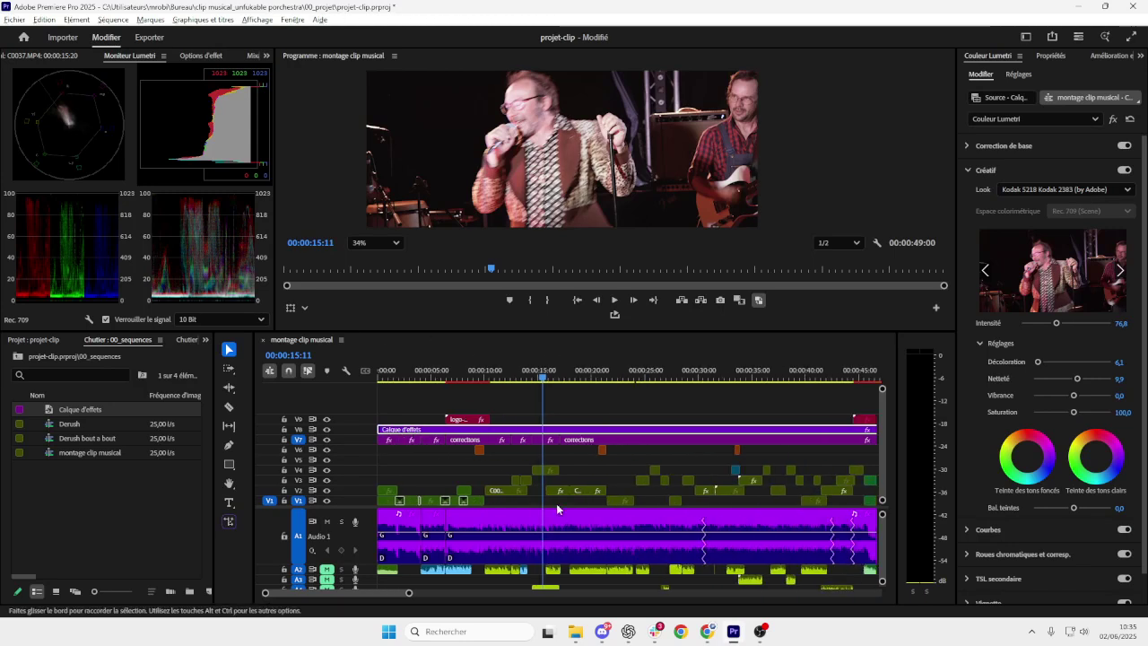
pyautogui.press('=')
pyautogui.press('=')
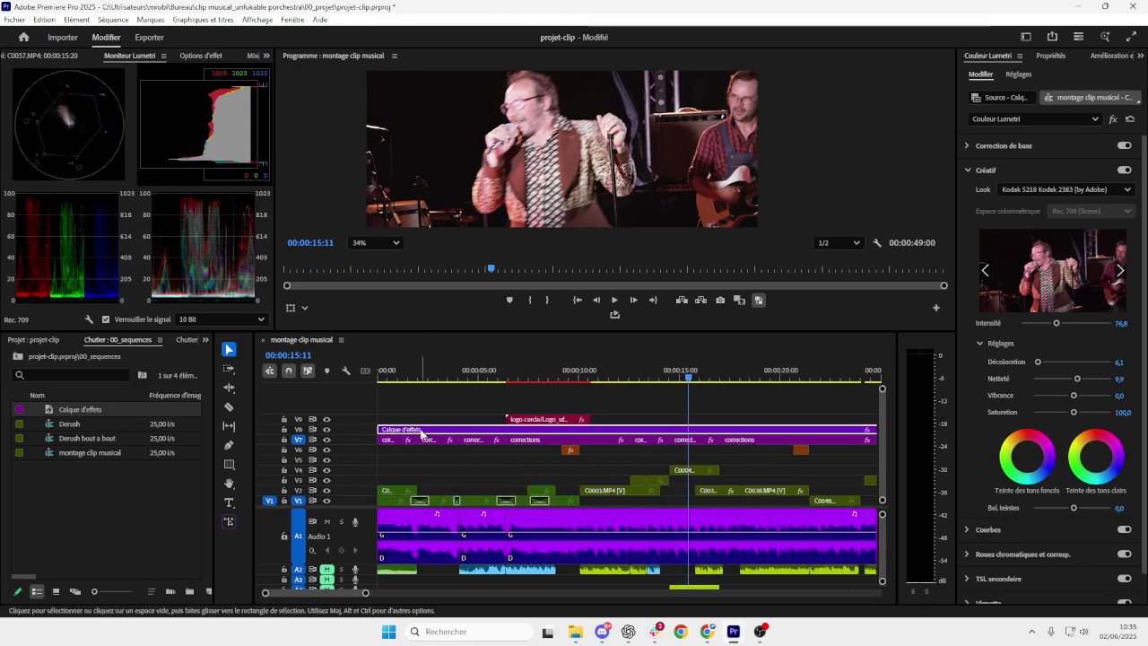
pyautogui.click(409, 440)
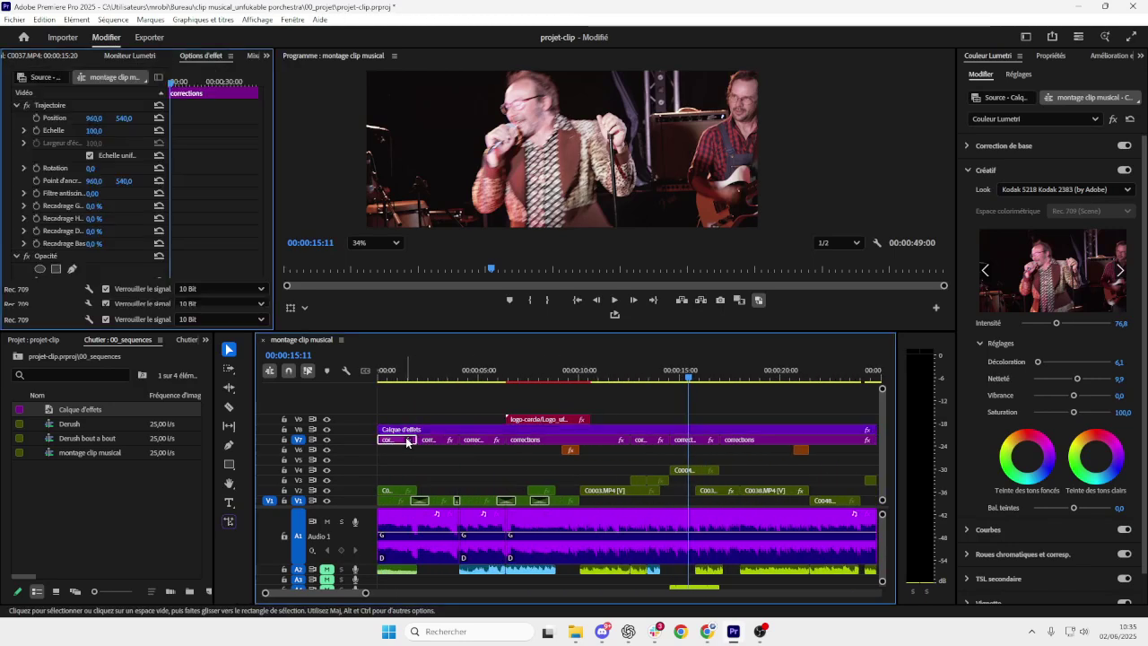
pyautogui.click(429, 450)
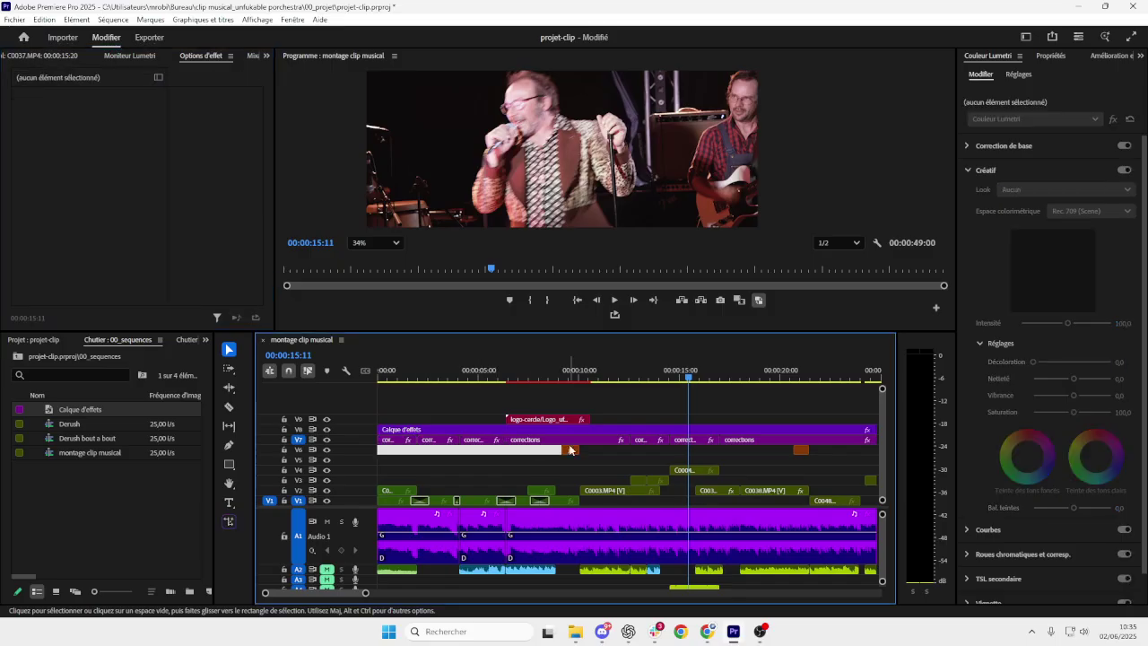
pyautogui.click(683, 440)
pyautogui.click(756, 442)
pyautogui.press('-')
pyautogui.press('-')
pyautogui.press('-')
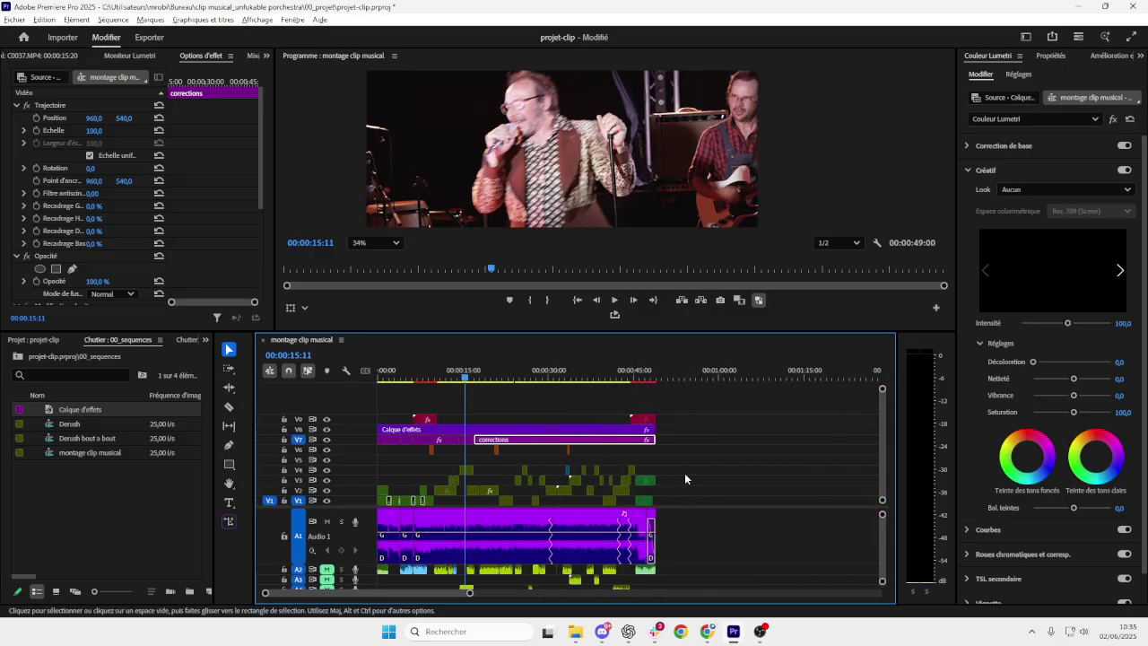
pyautogui.press('=')
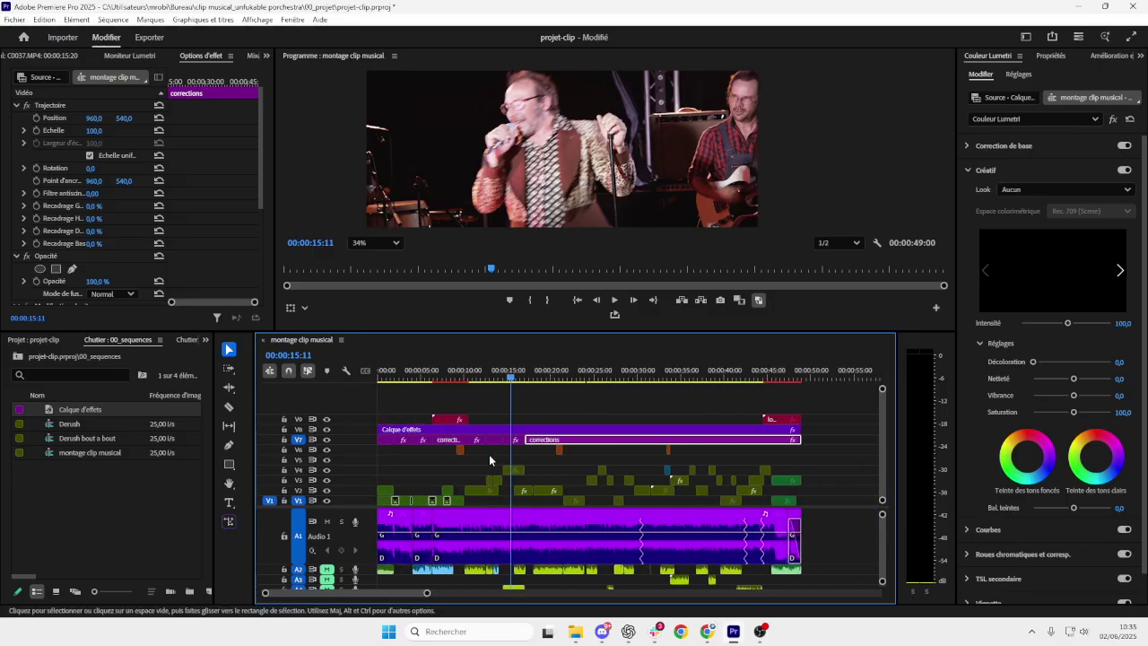
pyautogui.click(760, 631)
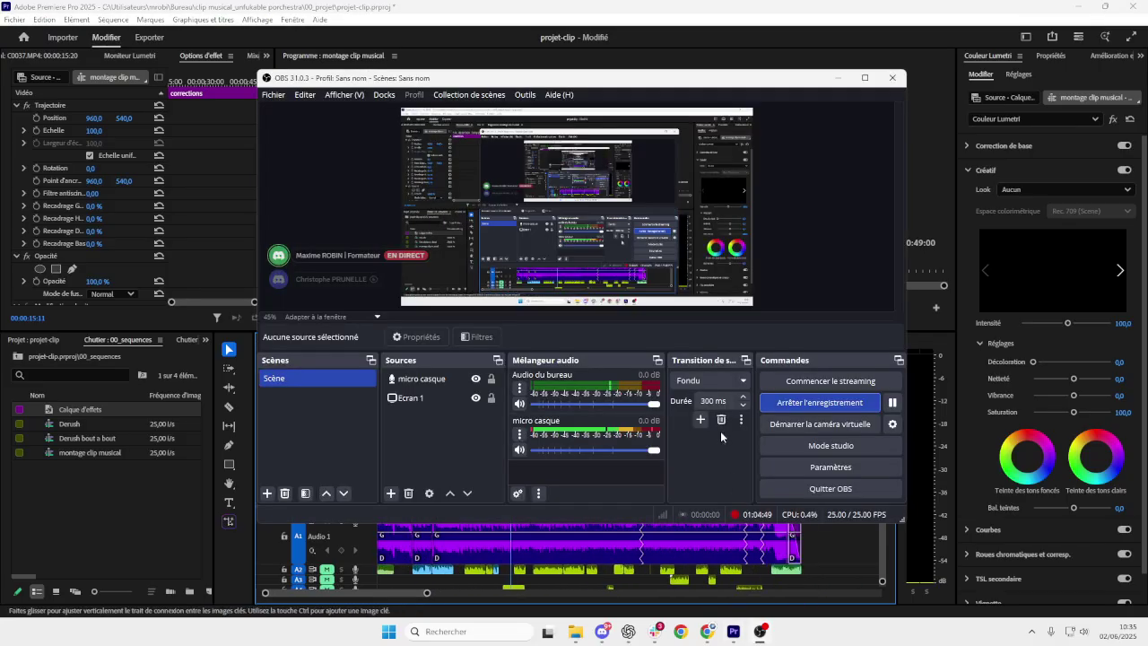